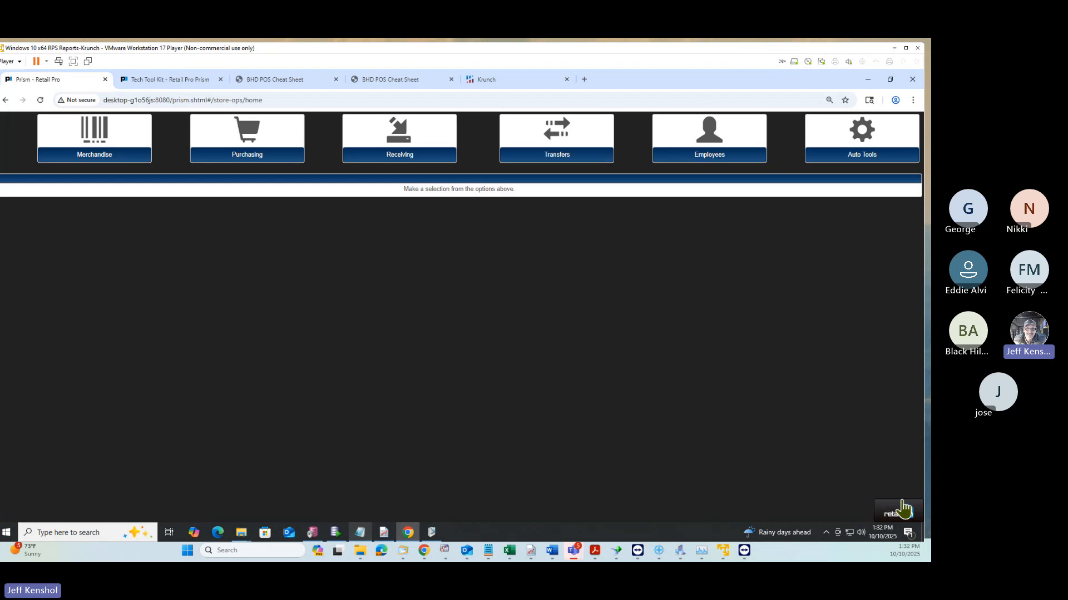
View the Point of Sale options, return to Store Operations and dismiss the error notification.
{"action": "left_click", "coordinate": [902, 513]}
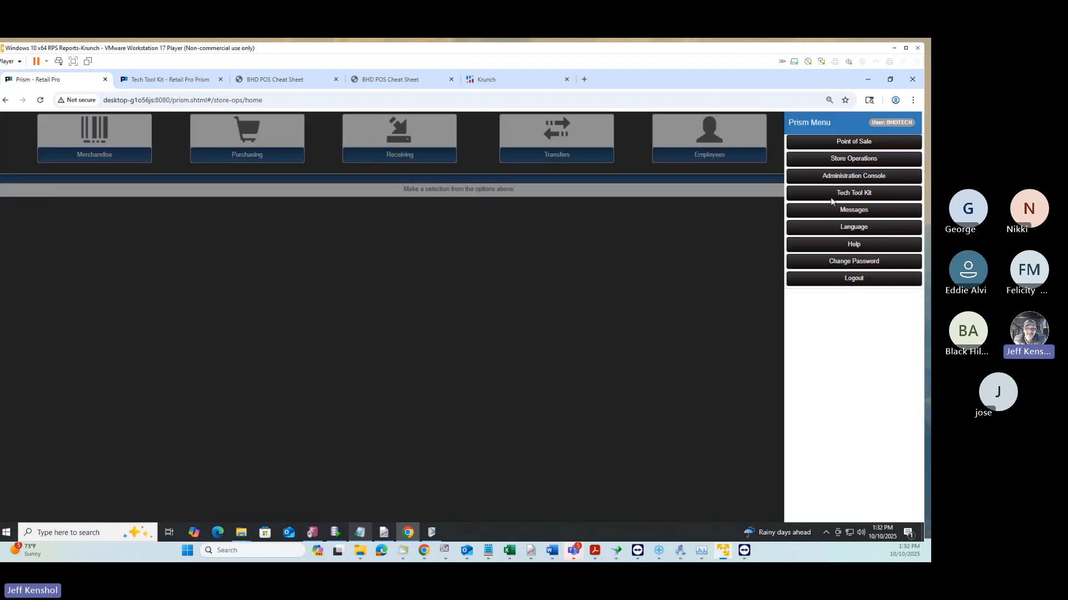
{"action": "left_click", "coordinate": [847, 144]}
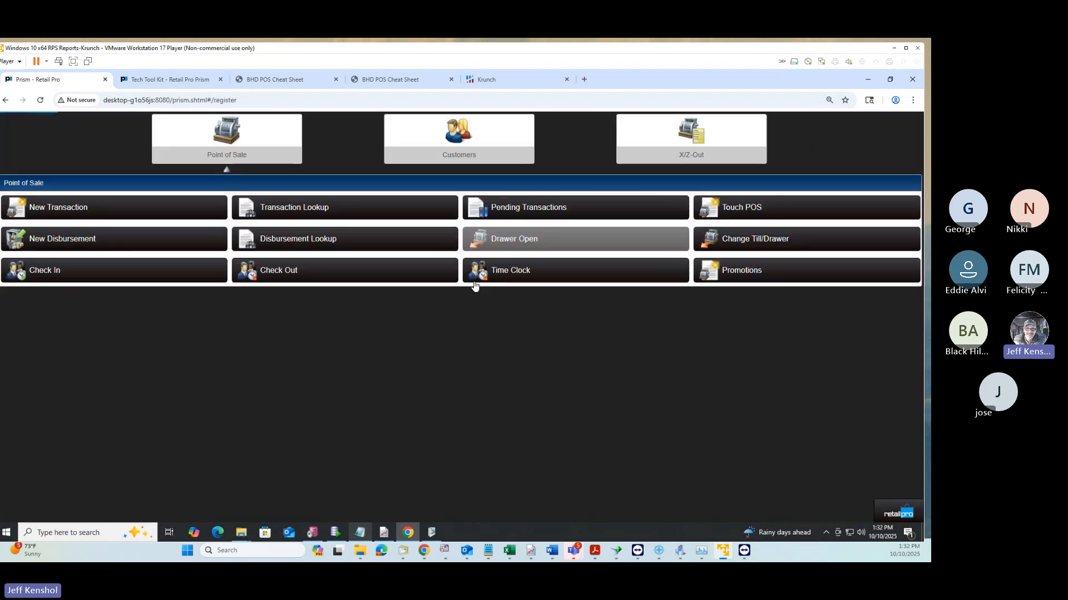
{"action": "left_click", "coordinate": [888, 514]}
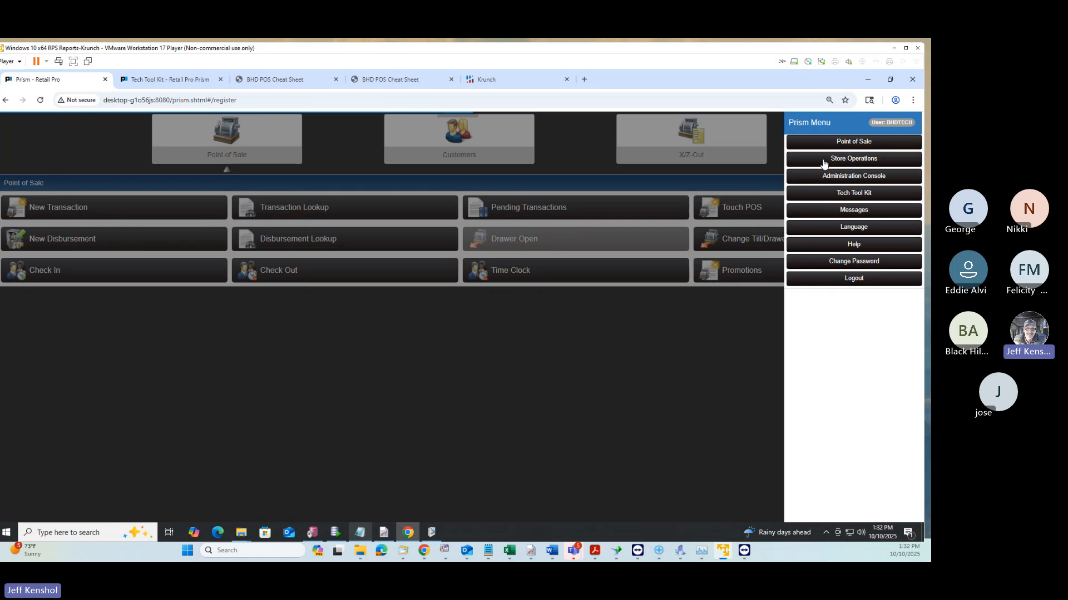
{"action": "left_click", "coordinate": [823, 160]}
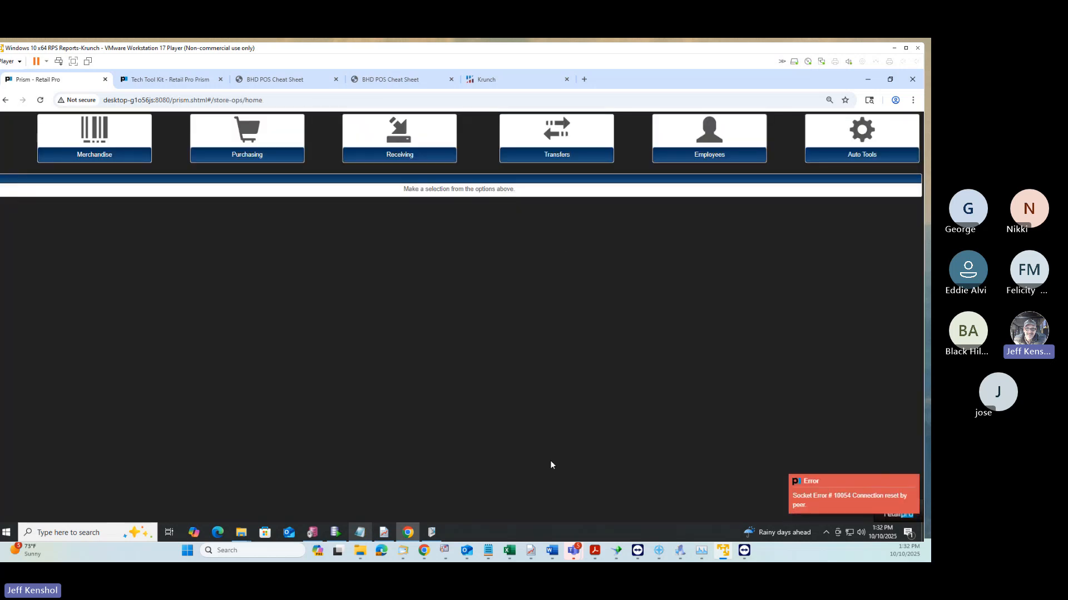
{"action": "left_click", "coordinate": [820, 500]}
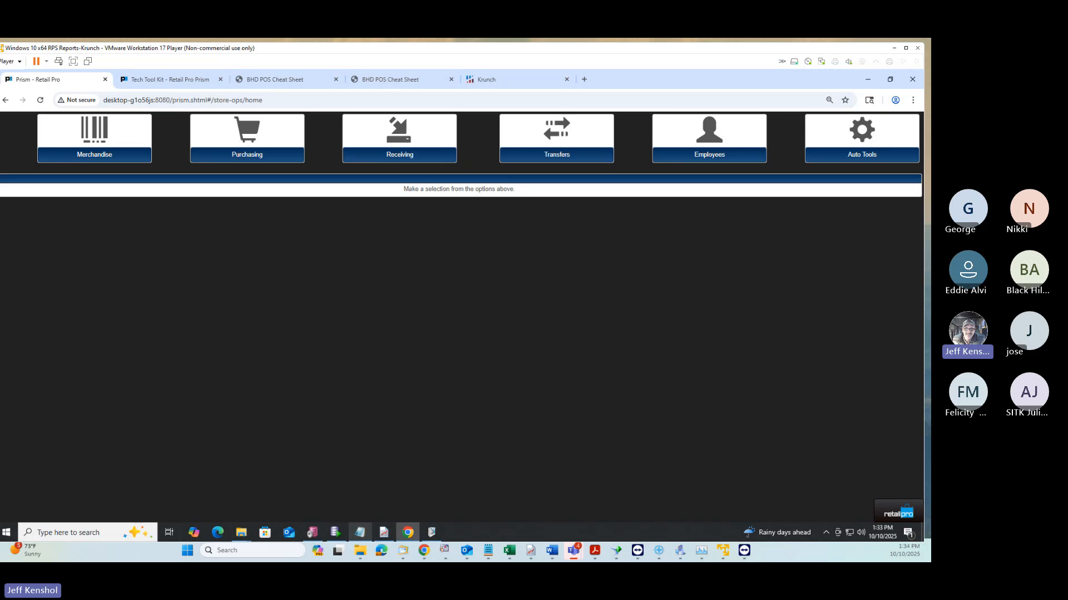
Look up all active merchandise inventory items without any filters and collapse the filters to widen the results.
{"action": "left_click", "coordinate": [101, 140]}
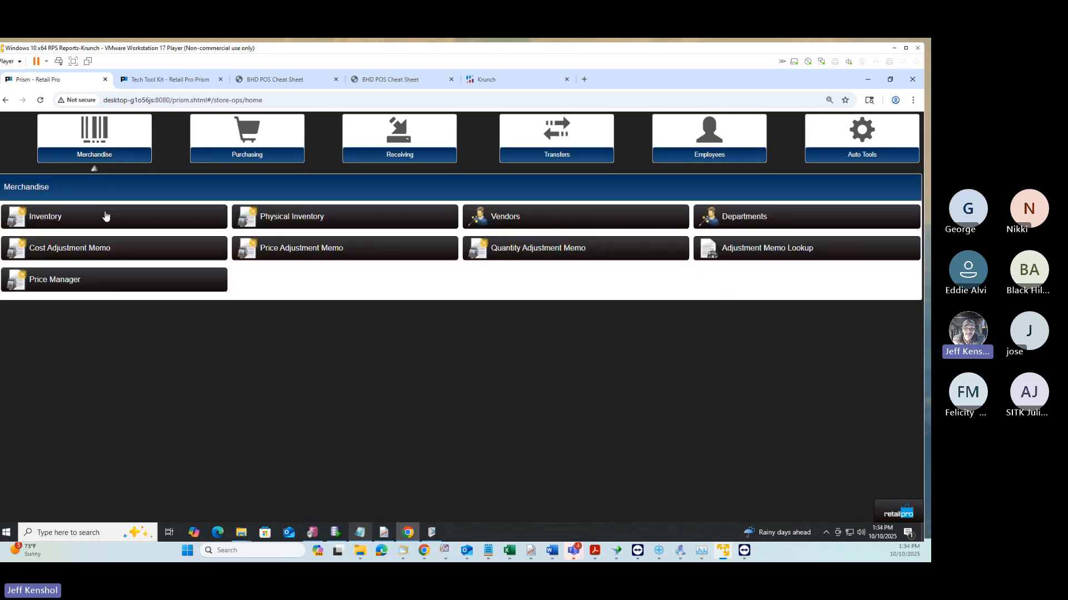
{"action": "left_click", "coordinate": [106, 216]}
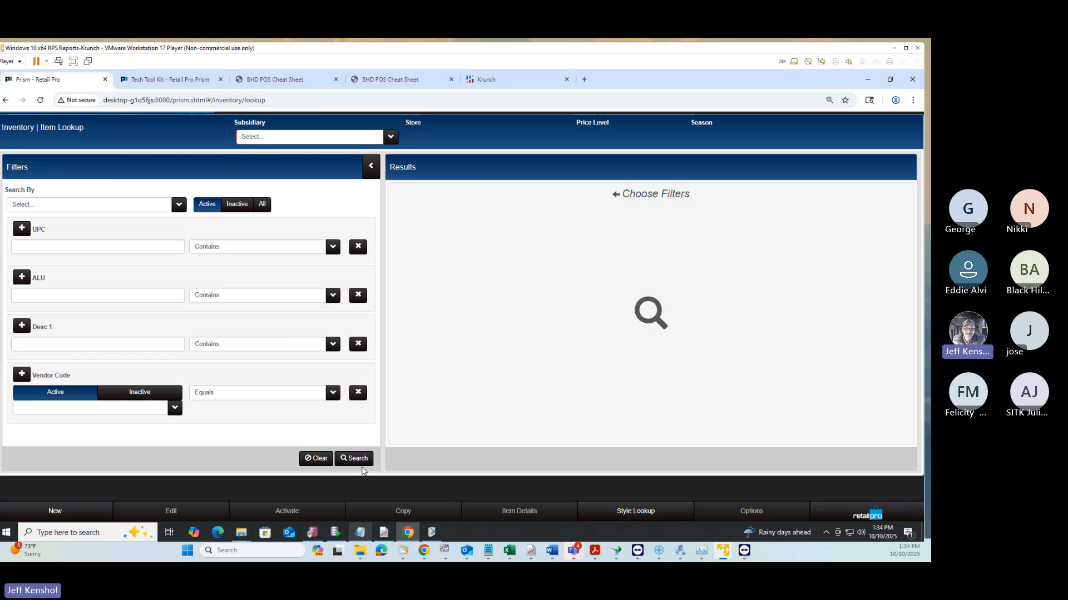
{"action": "left_click", "coordinate": [358, 458]}
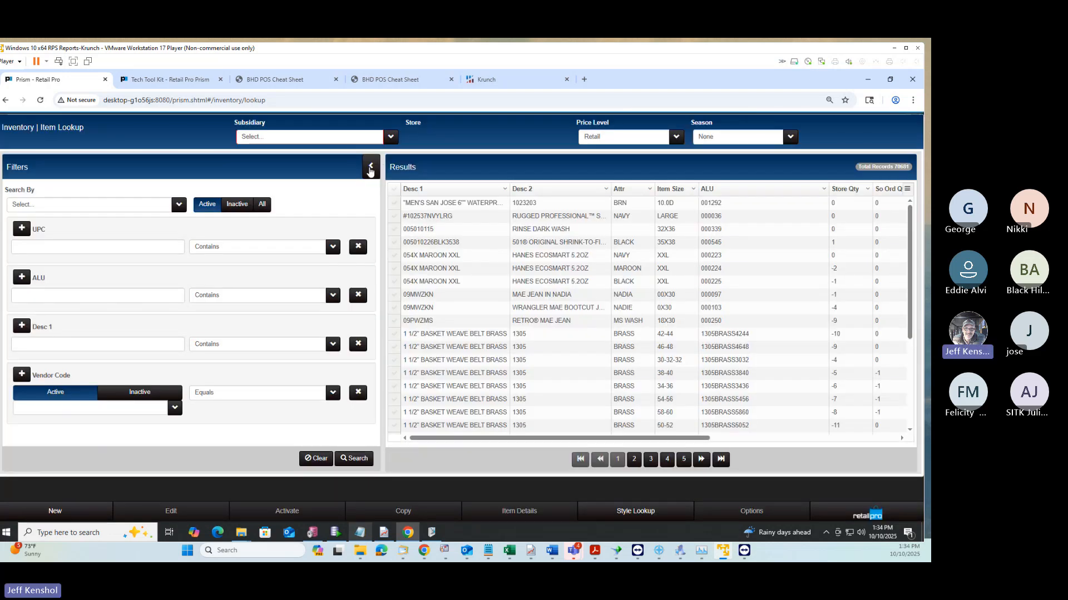
{"action": "left_click", "coordinate": [370, 167]}
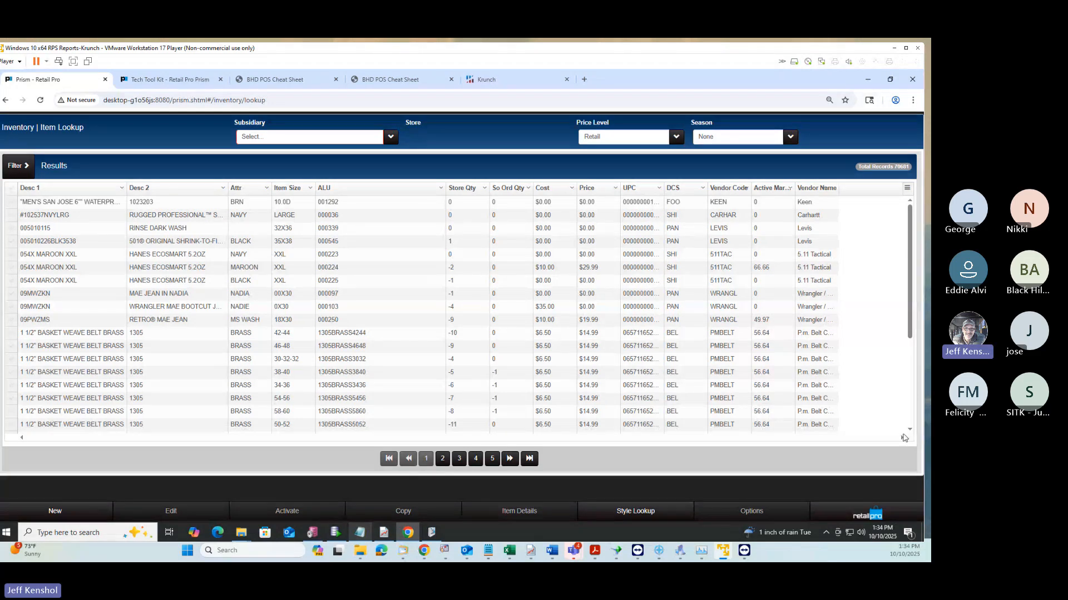
Examine which columns can be shown or hidden in the inventory results grid.
{"action": "left_click", "coordinate": [907, 189]}
{"action": "scroll", "coordinate": [858, 247], "scroll_direction": "down", "scroll_amount": 5}
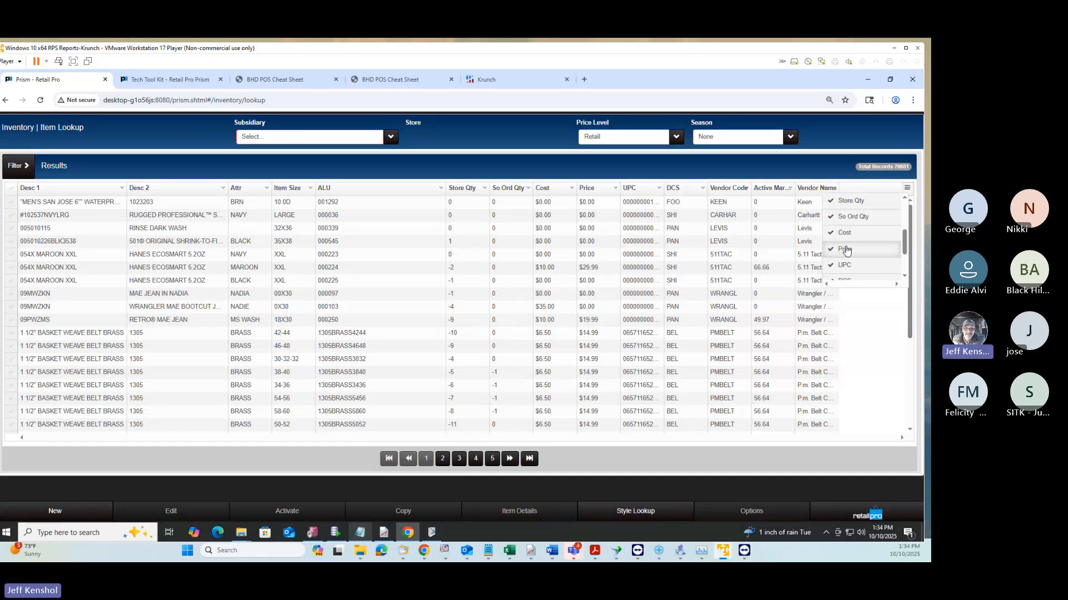
{"action": "left_click", "coordinate": [871, 320]}
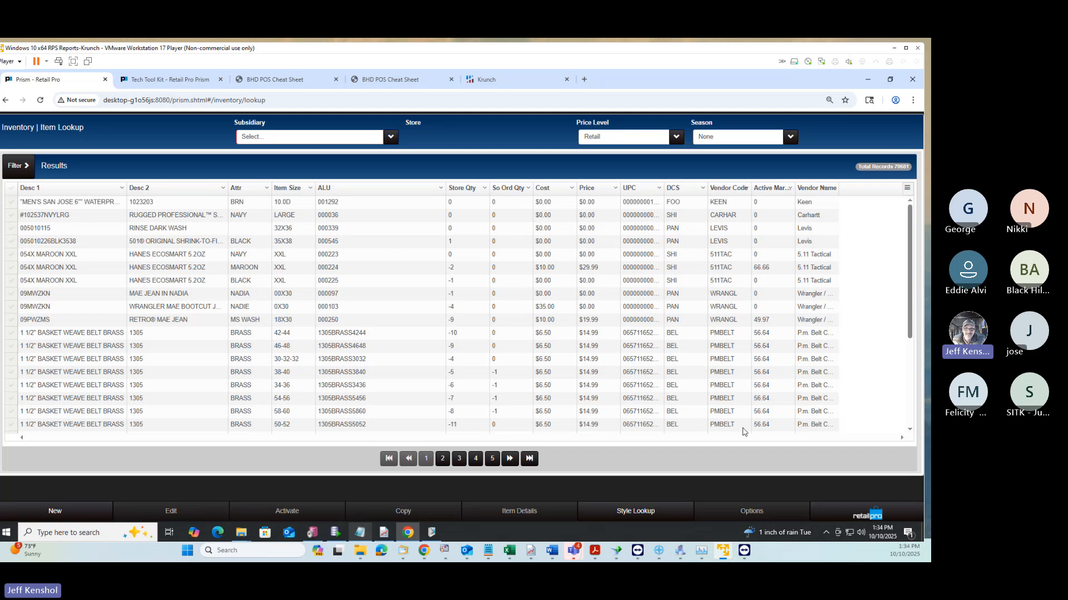
In the Administration Console's node preferences, set the node context to subsidiary 001 and collapse its store list.
{"action": "left_click", "coordinate": [871, 516]}
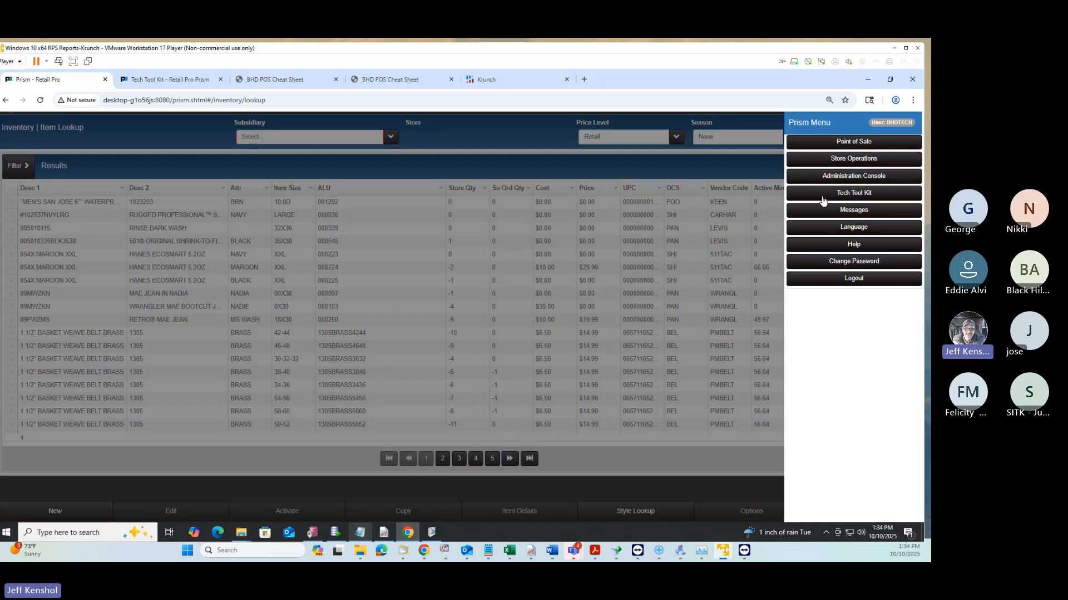
{"action": "left_click", "coordinate": [844, 182]}
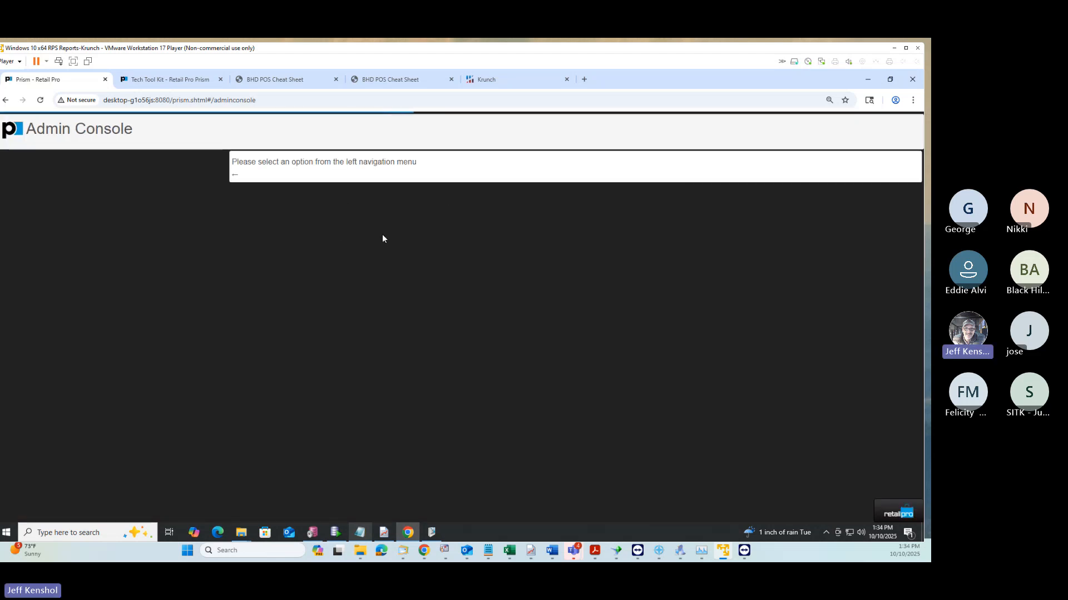
{"action": "left_click", "coordinate": [95, 213]}
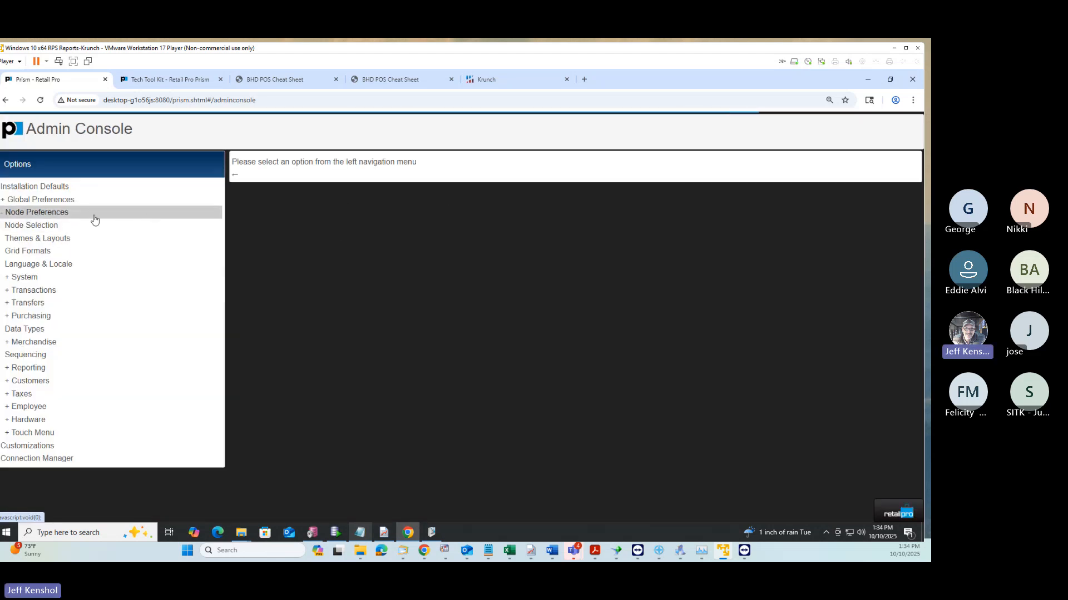
{"action": "left_click", "coordinate": [98, 224]}
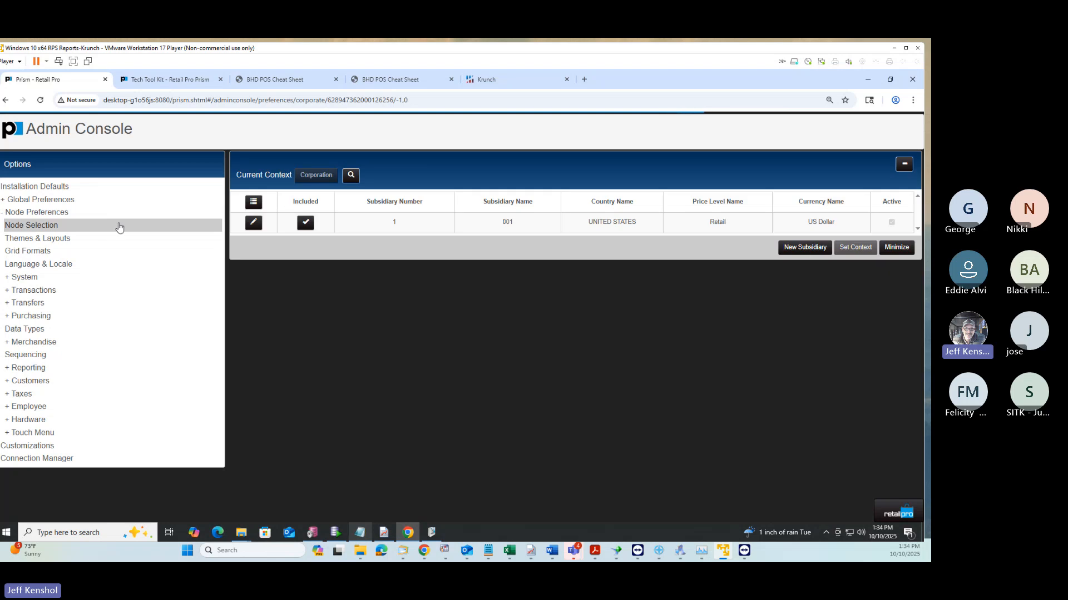
{"action": "left_click", "coordinate": [452, 225]}
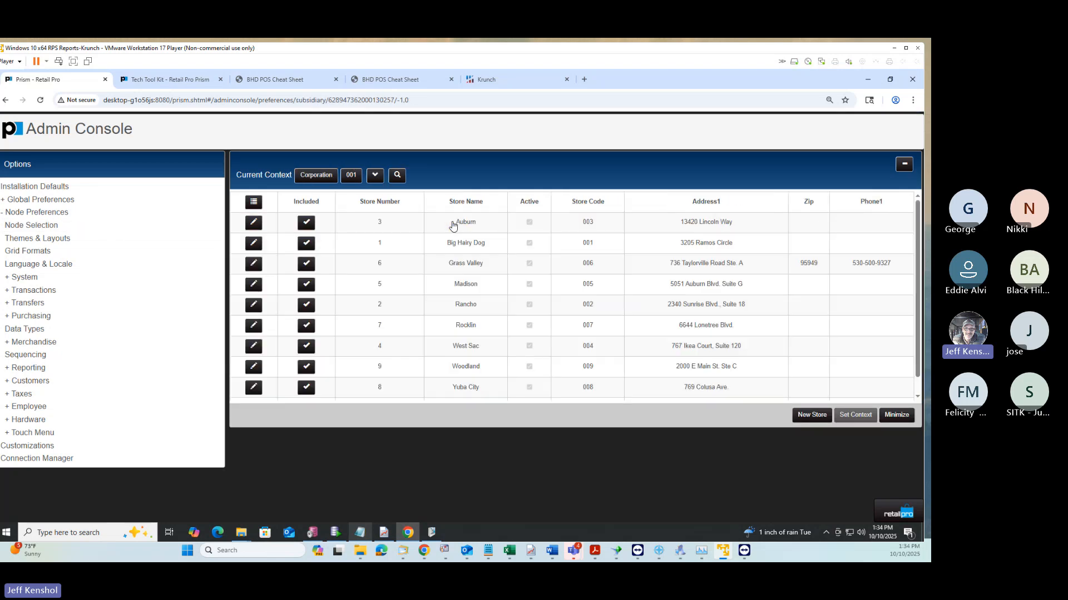
{"action": "left_click", "coordinate": [903, 166]}
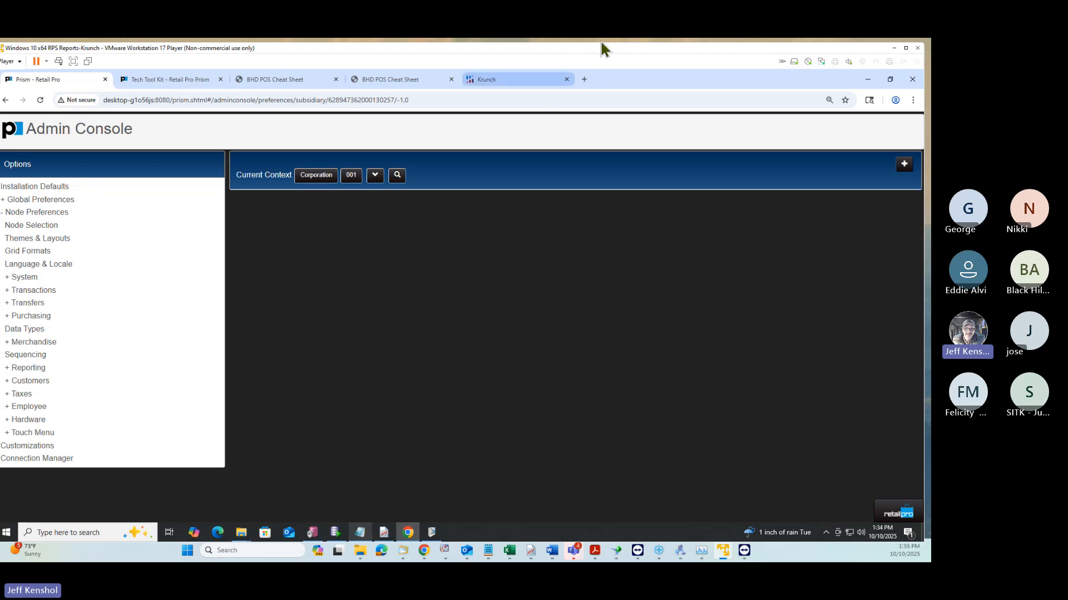
{"action": "left_click_drag", "start_coordinate": [602, 48], "coordinate": [606, 47]}
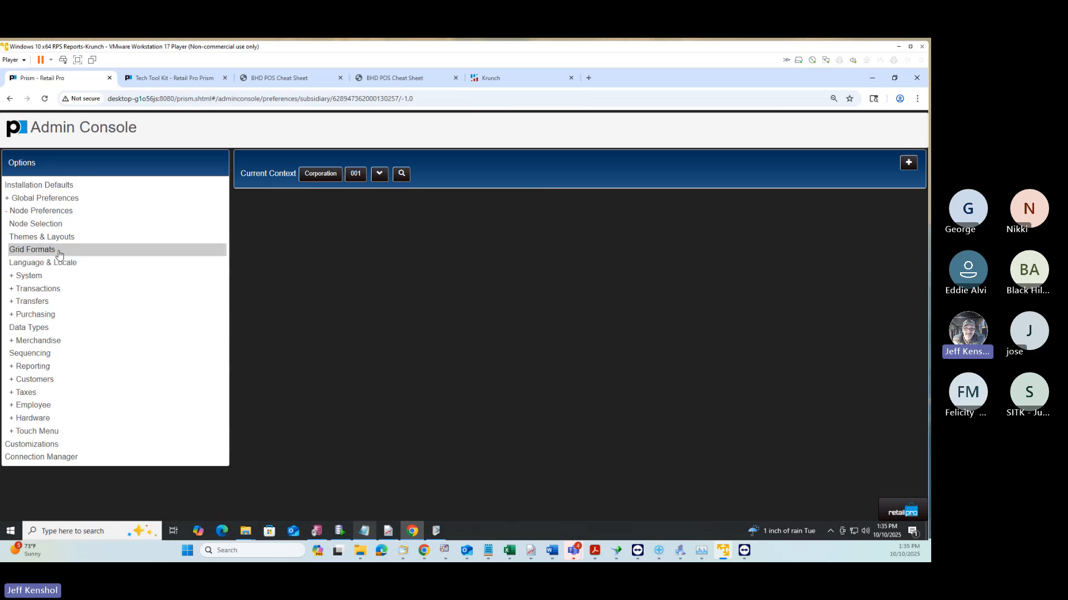
Open the Grid Formats node preferences and choose Inventory Lookup as the grid to configure.
{"action": "left_click", "coordinate": [33, 250]}
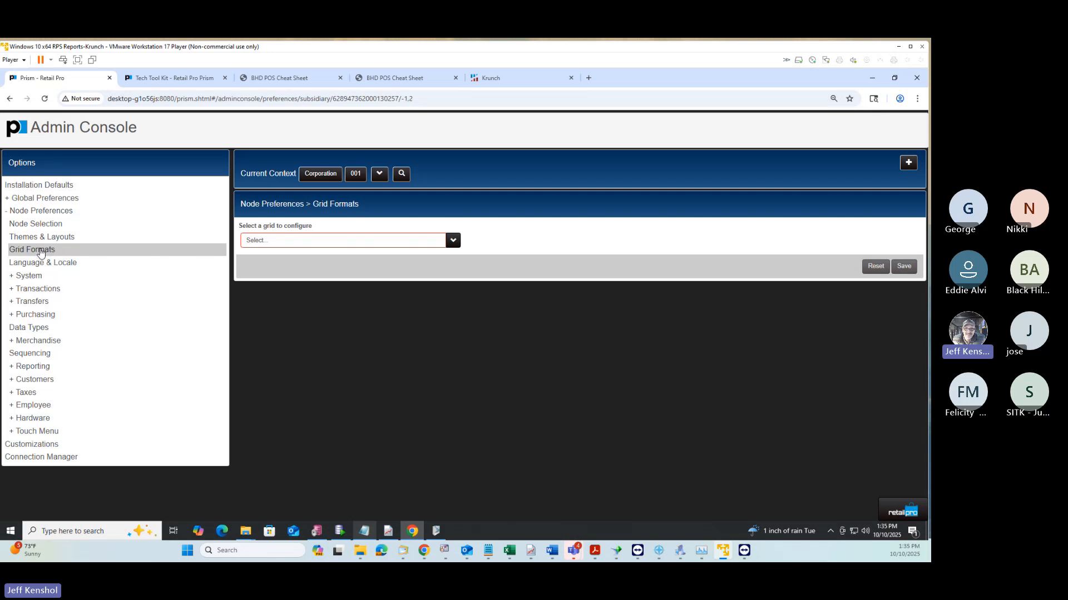
{"action": "left_click", "coordinate": [330, 240]}
{"action": "scroll", "coordinate": [355, 296], "scroll_direction": "down", "scroll_amount": 3}
{"action": "scroll", "coordinate": [355, 296], "scroll_direction": "down", "scroll_amount": 2}
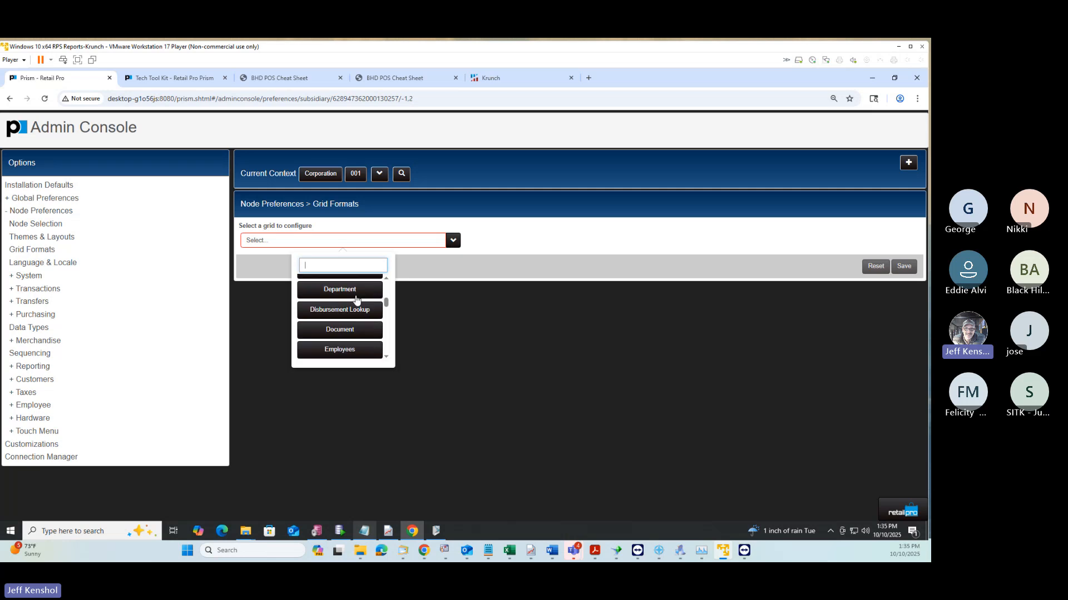
{"action": "left_click", "coordinate": [349, 311]}
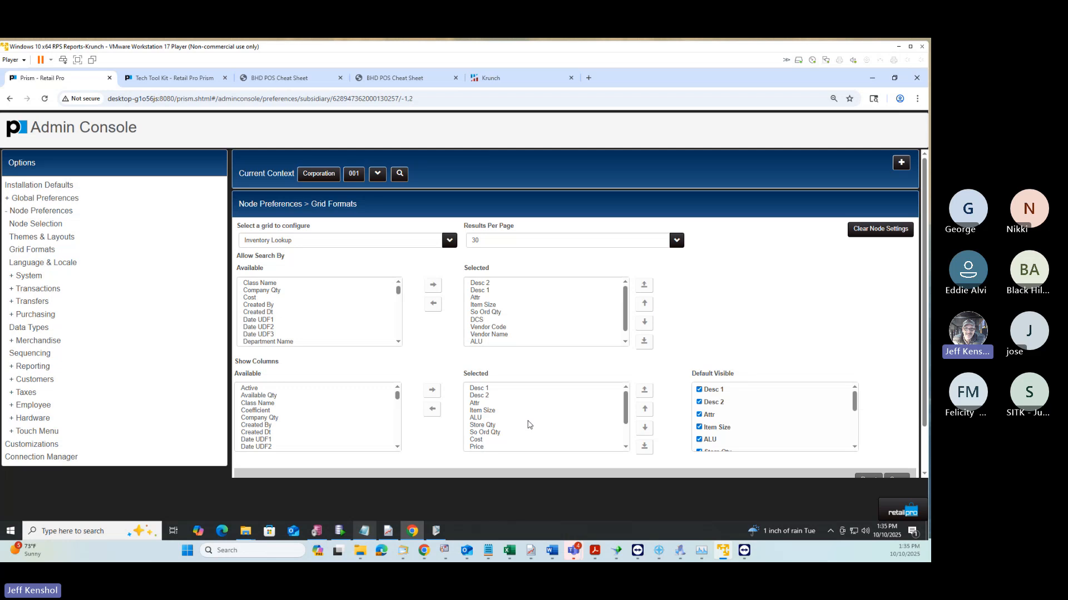
Add Active to the selected Show Columns of the Inventory Lookup grid.
{"action": "left_click", "coordinate": [397, 448]}
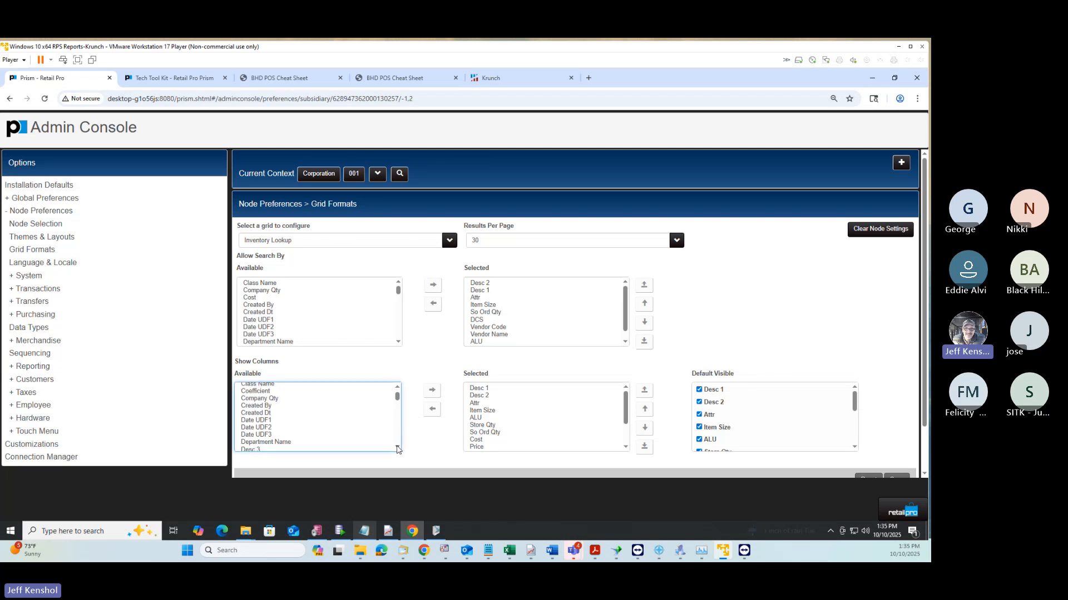
{"action": "left_click", "coordinate": [397, 388]}
{"action": "left_click", "coordinate": [397, 388]}
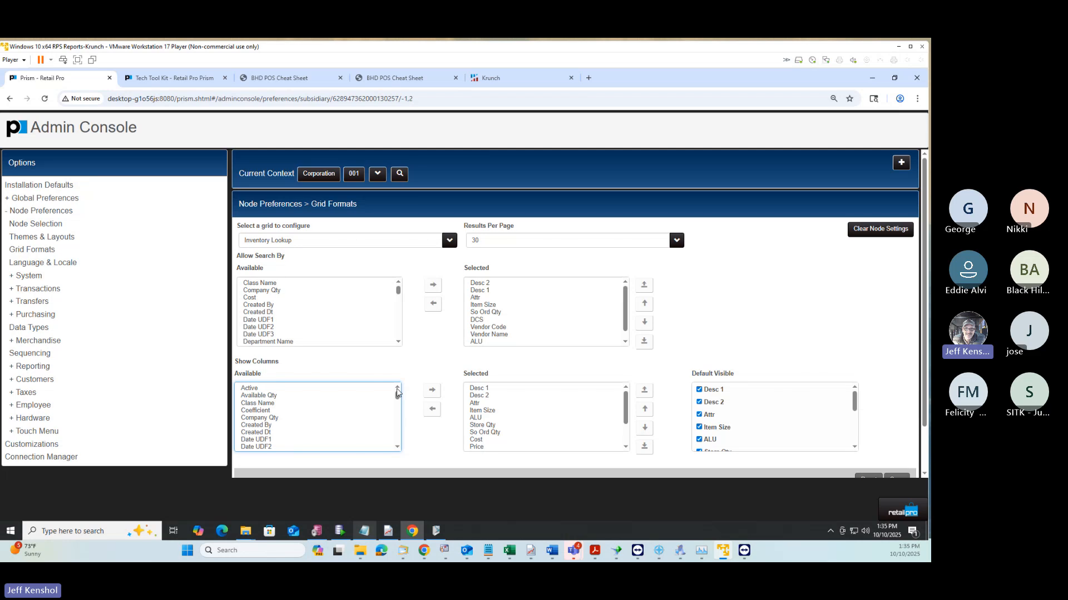
{"action": "left_click", "coordinate": [257, 389]}
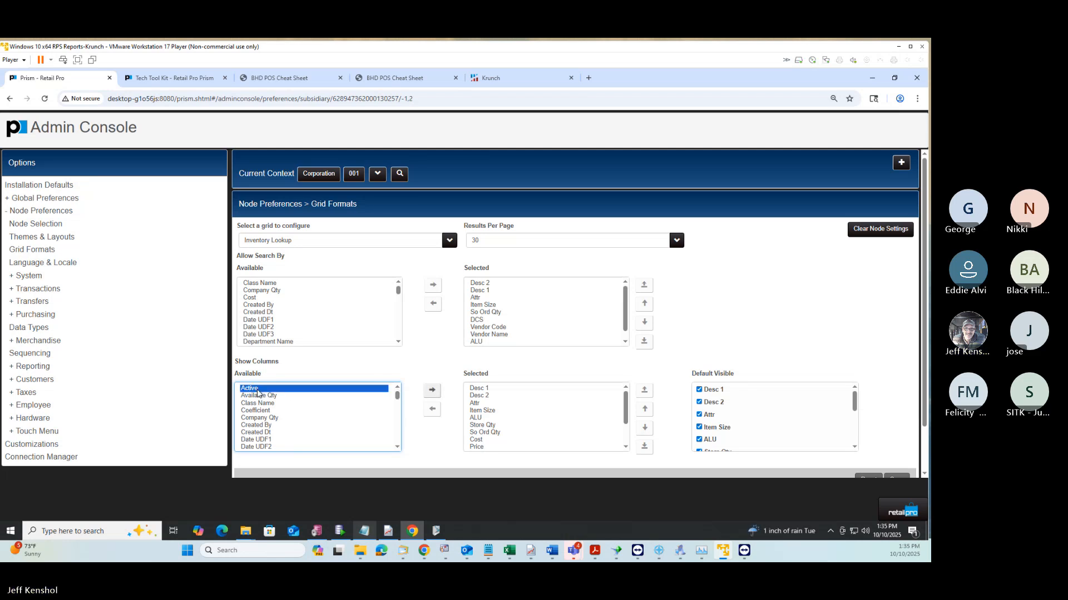
{"action": "left_click", "coordinate": [431, 391]}
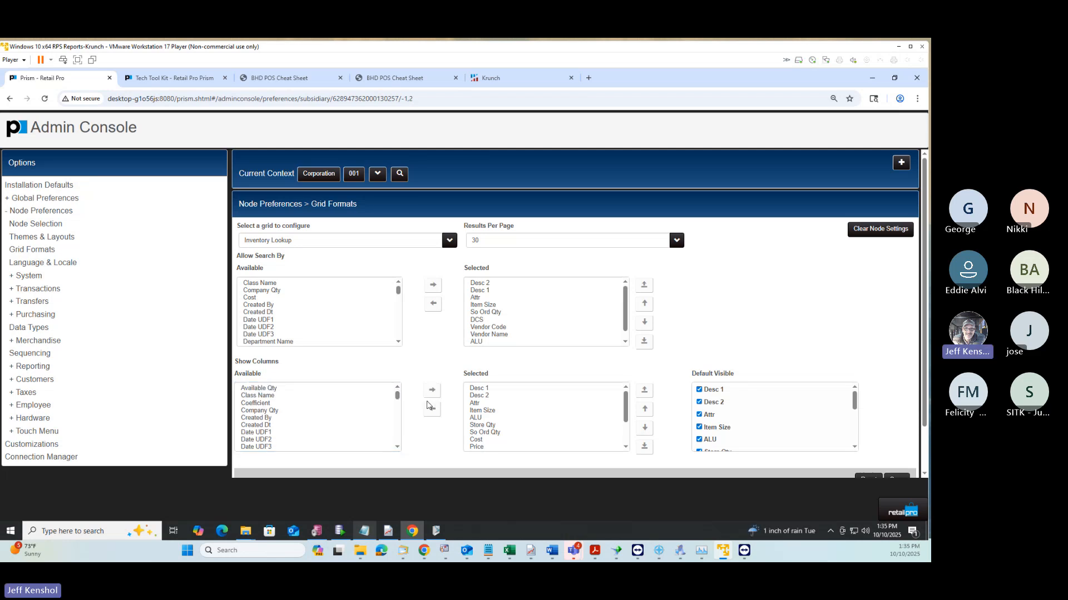
Add On-Order Qty to the selected Show Columns of the Inventory Lookup grid.
{"action": "left_click", "coordinate": [398, 437]}
{"action": "left_click", "coordinate": [398, 436]}
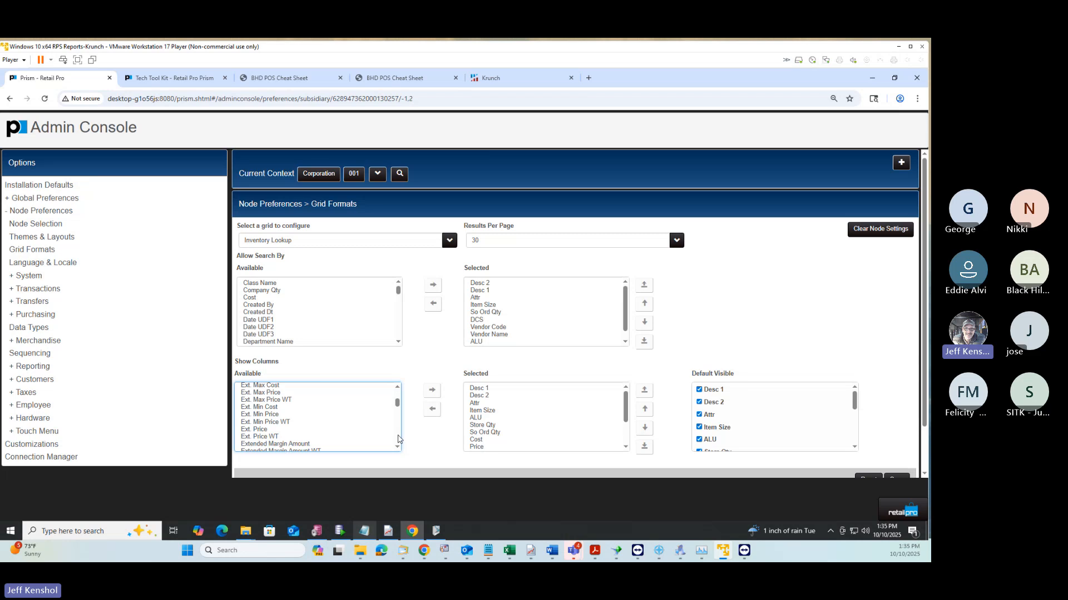
{"action": "left_click", "coordinate": [398, 439]}
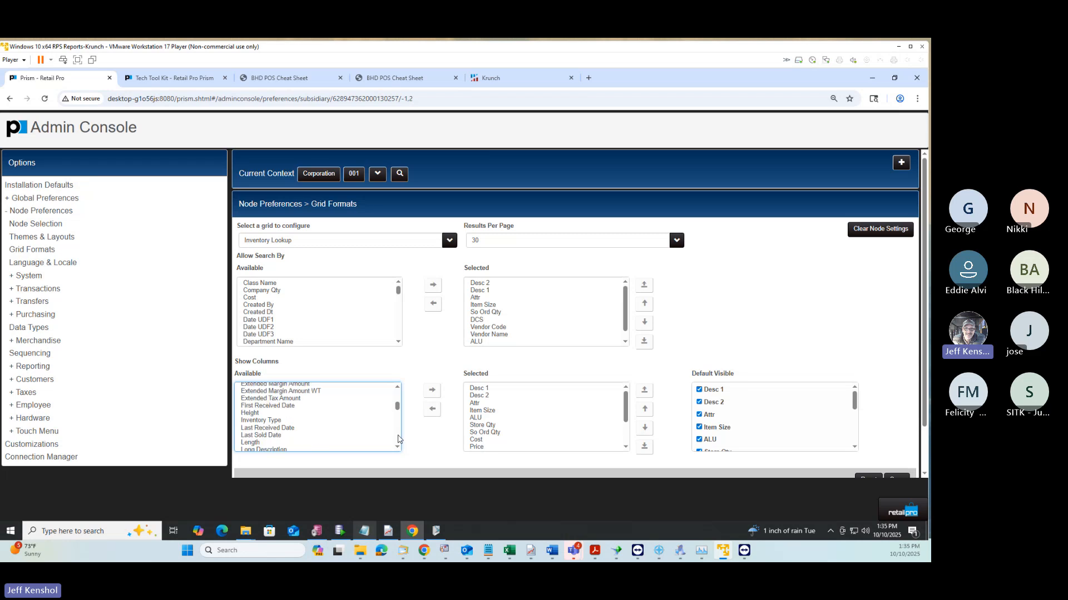
{"action": "left_click", "coordinate": [398, 440]}
{"action": "left_click", "coordinate": [398, 439]}
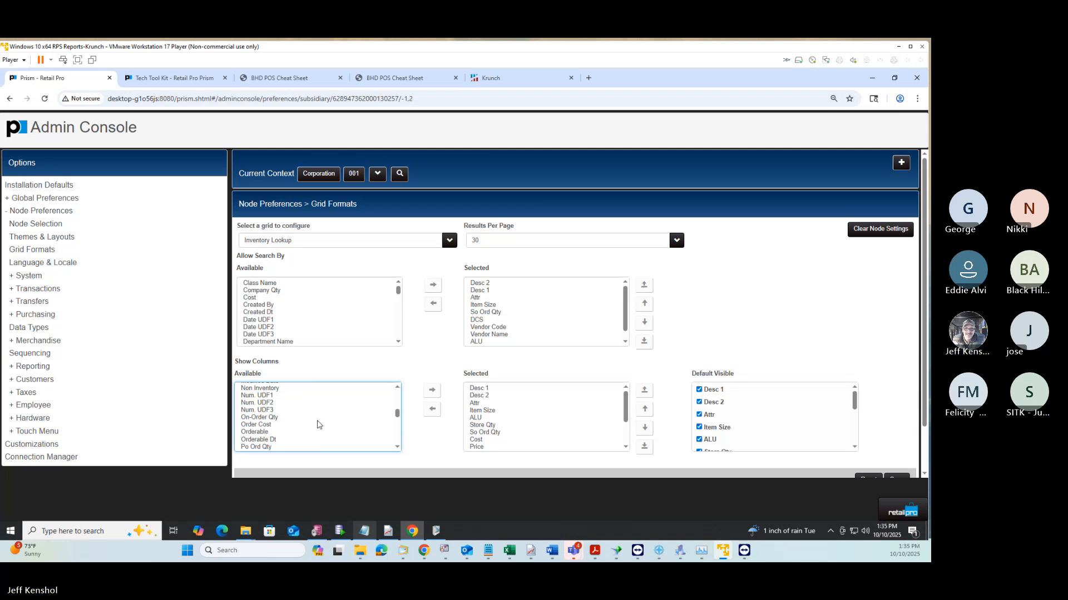
{"action": "left_click", "coordinate": [271, 420]}
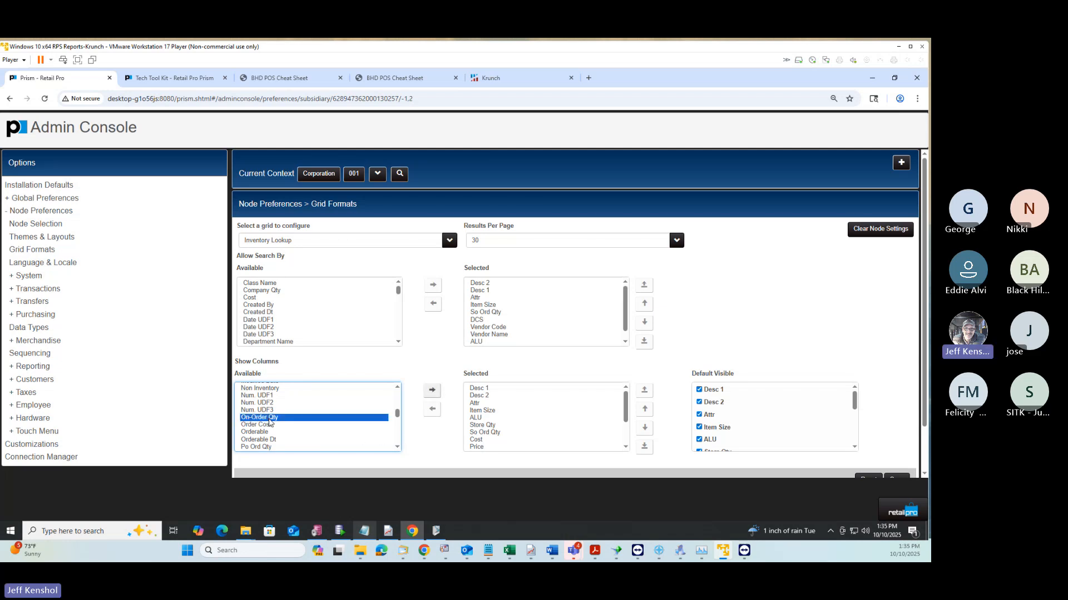
{"action": "left_click", "coordinate": [431, 391]}
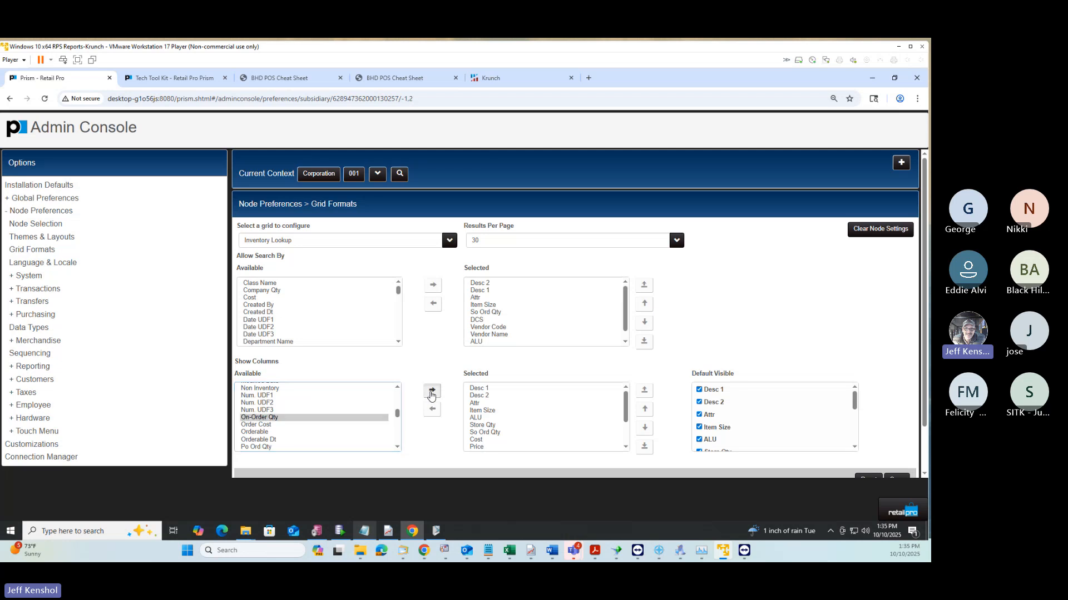
Add Received Qty to the selected Show Columns of the Inventory Lookup grid.
{"action": "left_click", "coordinate": [398, 447]}
{"action": "left_click", "coordinate": [397, 448]}
{"action": "left_click", "coordinate": [398, 447]}
{"action": "left_click", "coordinate": [397, 447]}
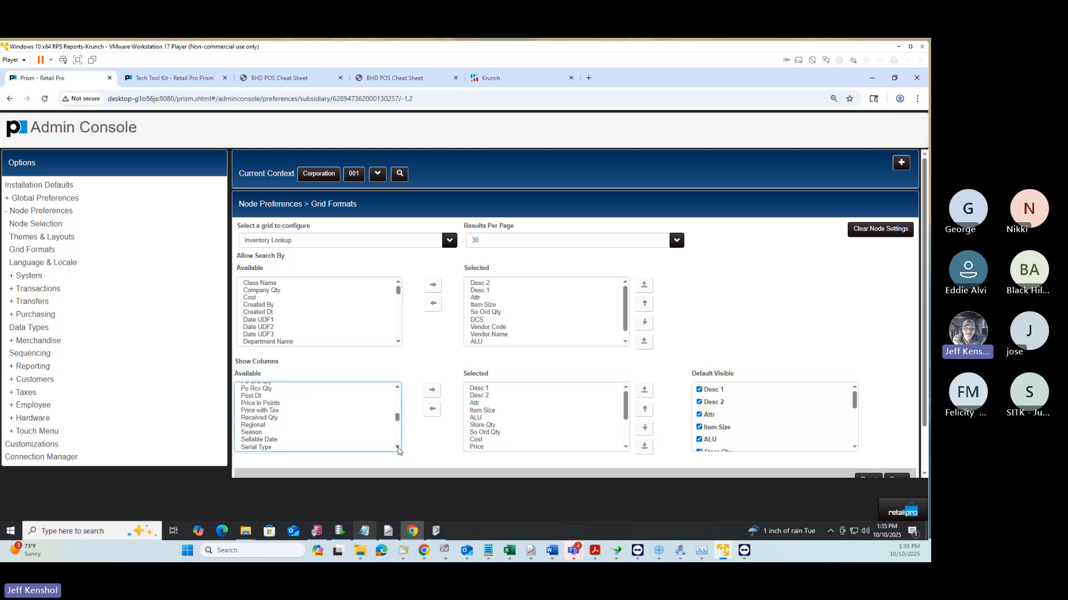
{"action": "left_click", "coordinate": [276, 418]}
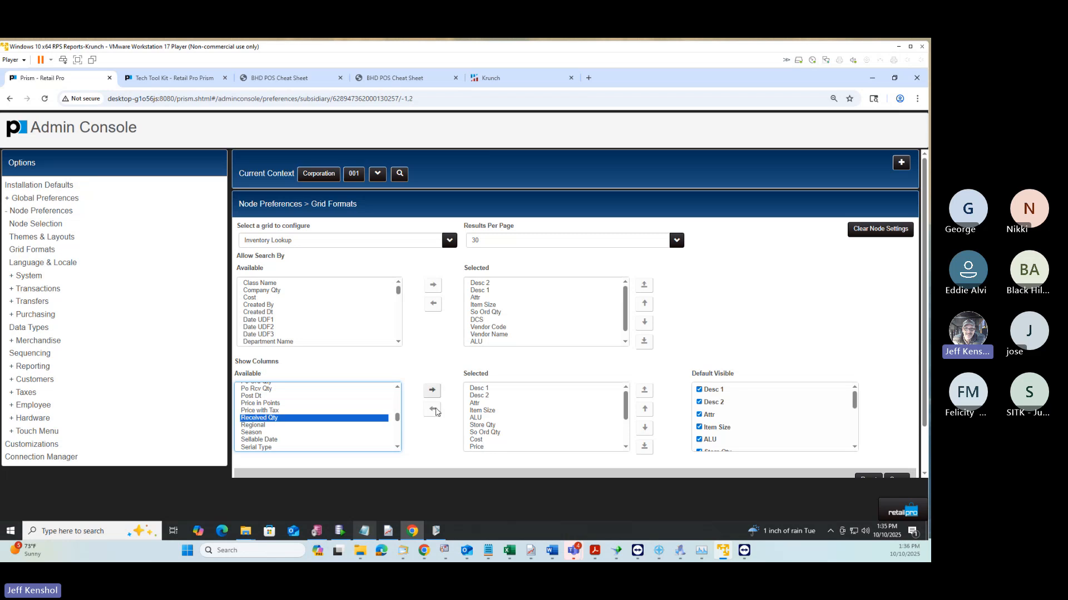
{"action": "left_click", "coordinate": [432, 392]}
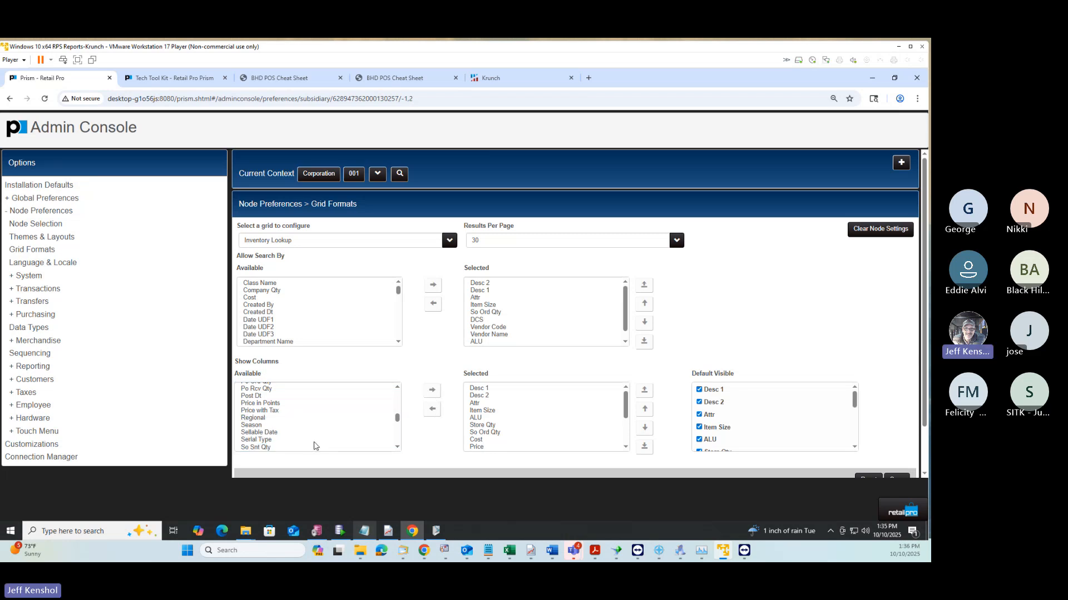
Add Sold Qty to the selected Show Columns of the Inventory Lookup grid.
{"action": "left_click", "coordinate": [397, 447]}
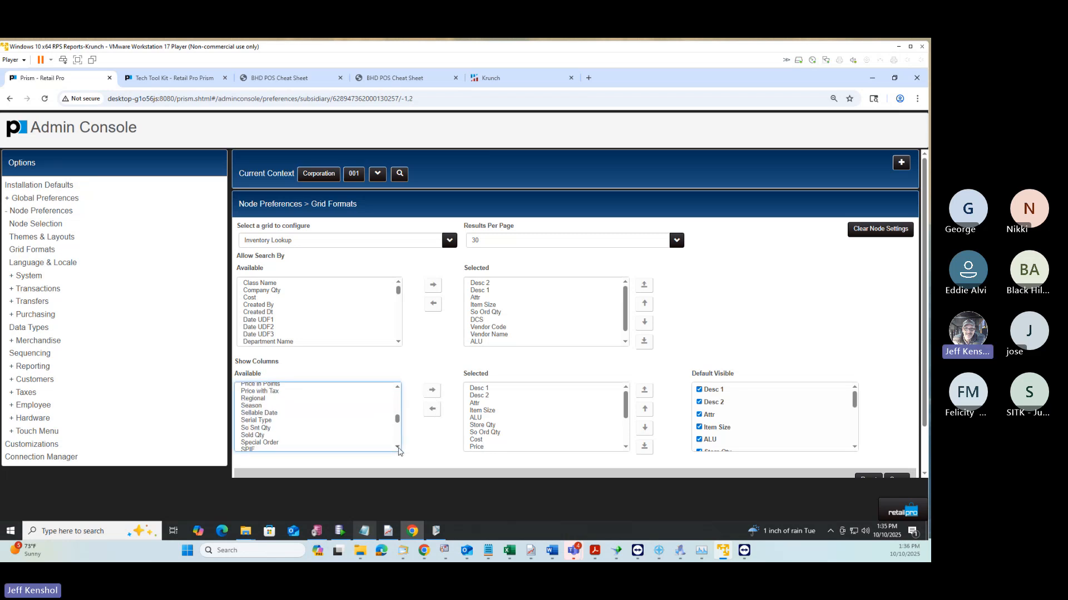
{"action": "left_click", "coordinate": [255, 436]}
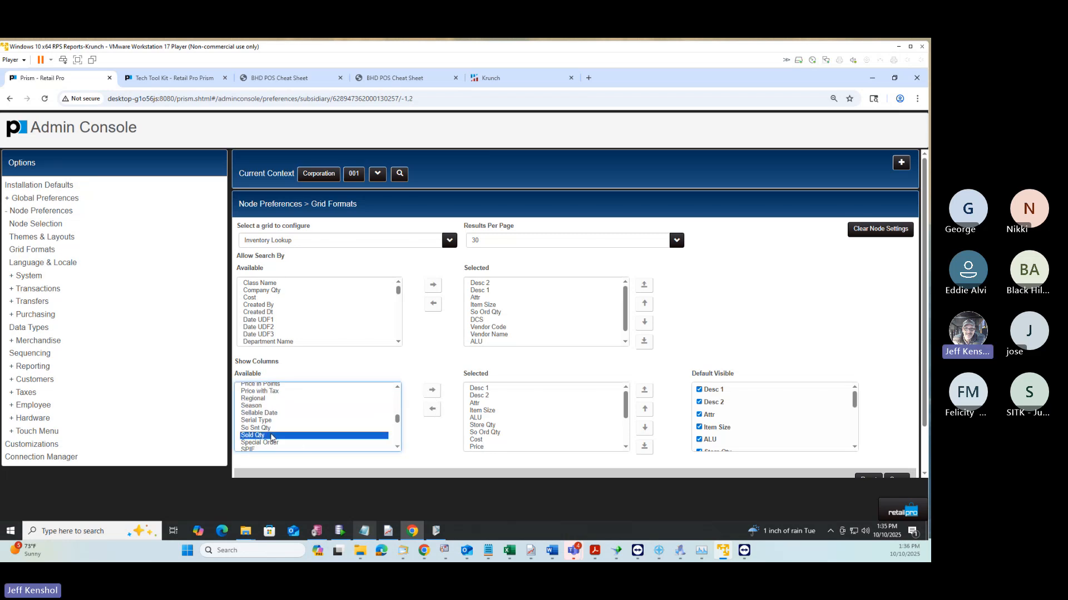
{"action": "left_click", "coordinate": [432, 391]}
Reorder the selected Show Columns so that Sold Qty sits directly below Store Qty.
{"action": "scroll", "coordinate": [551, 417], "scroll_direction": "down", "scroll_amount": 5}
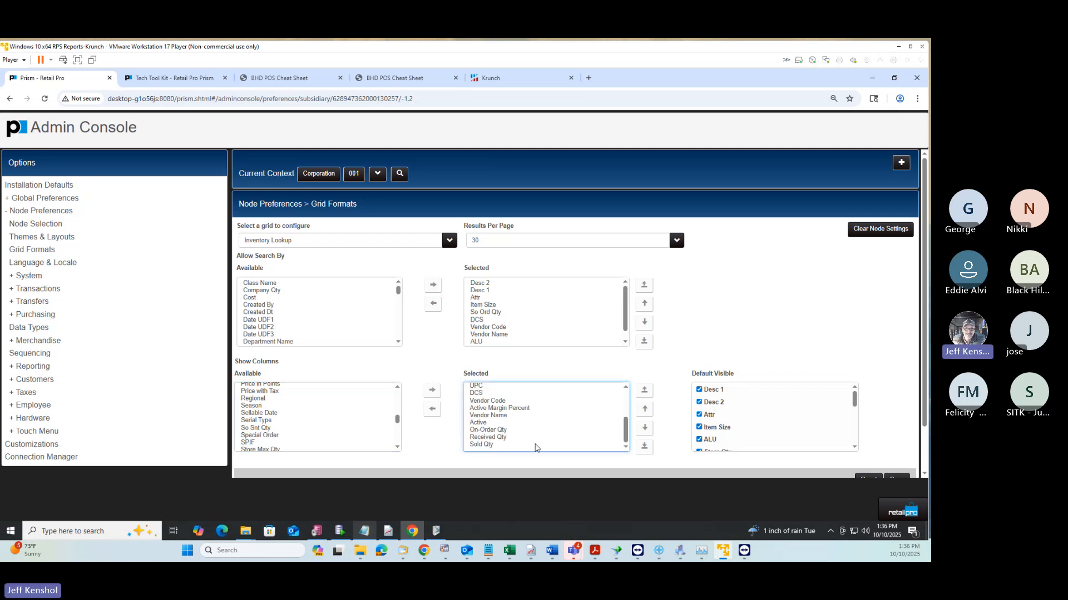
{"action": "left_click", "coordinate": [486, 445]}
{"action": "mouse_move", "coordinate": [487, 447]}
{"action": "left_mouse_down"}
{"action": "mouse_move", "coordinate": [490, 401]}
{"action": "mouse_move", "coordinate": [490, 445]}
{"action": "left_mouse_up"}
{"action": "left_click", "coordinate": [643, 411]}
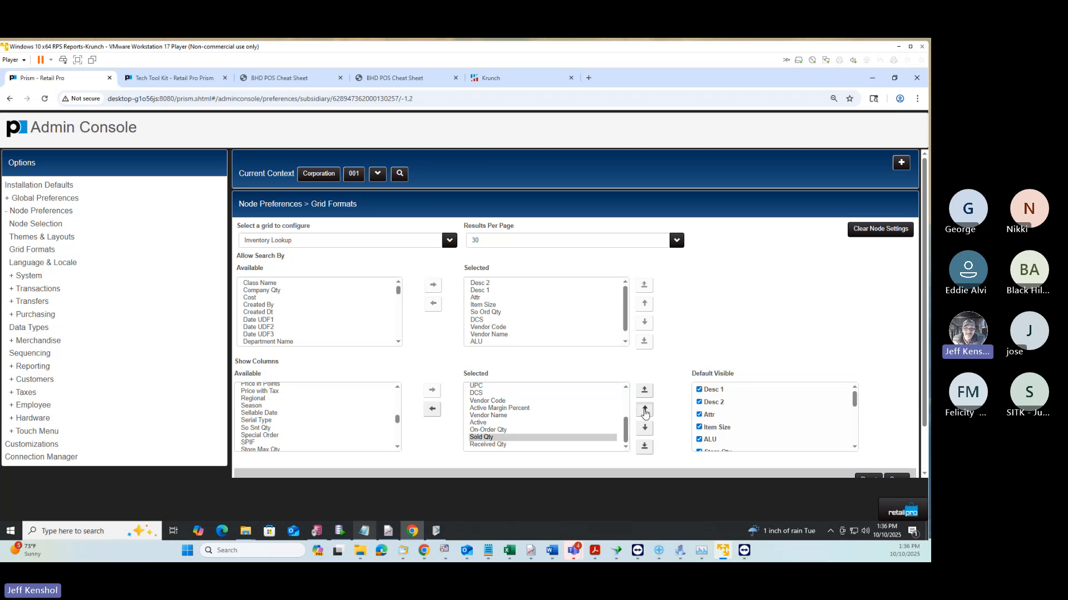
{"action": "left_click", "coordinate": [642, 412]}
{"action": "left_click", "coordinate": [643, 411]}
{"action": "left_click", "coordinate": [643, 411]}
{"action": "left_click", "coordinate": [643, 412]}
{"action": "left_click", "coordinate": [625, 390]}
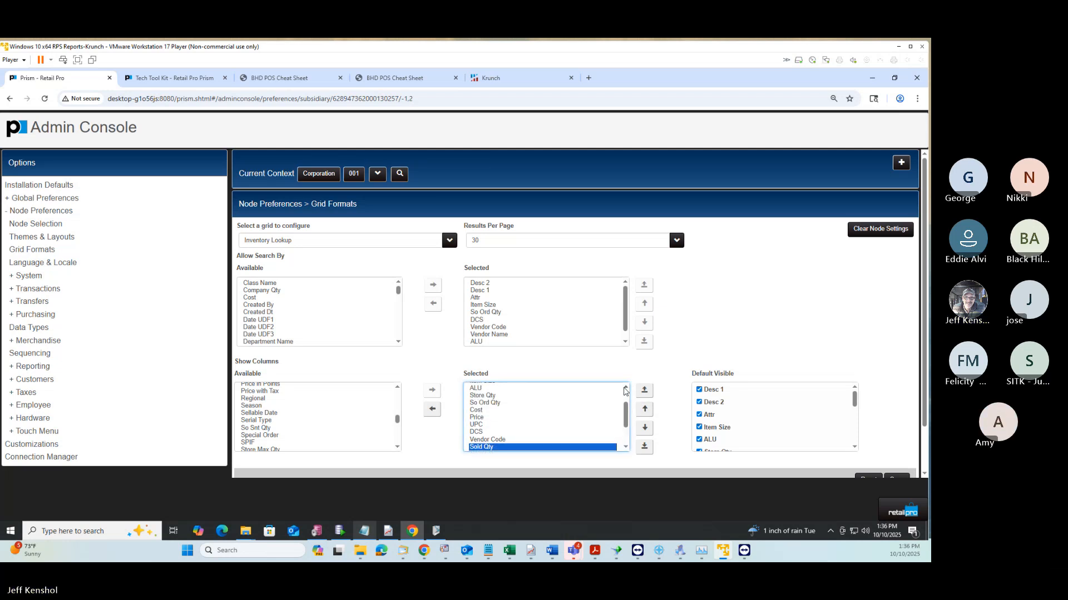
{"action": "left_click", "coordinate": [644, 411]}
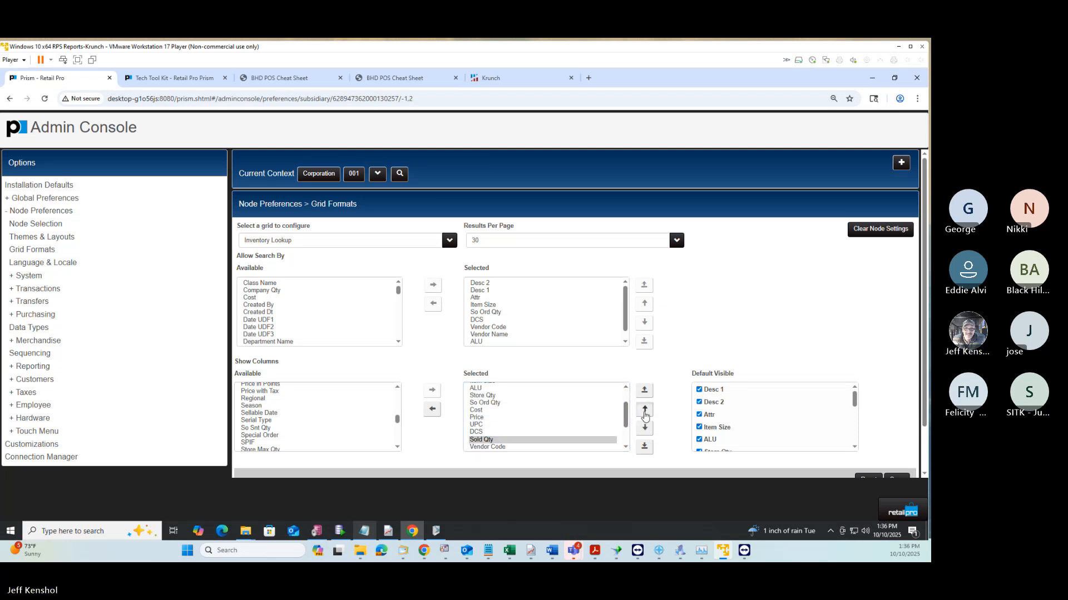
{"action": "left_click", "coordinate": [644, 411]}
{"action": "left_click", "coordinate": [645, 412]}
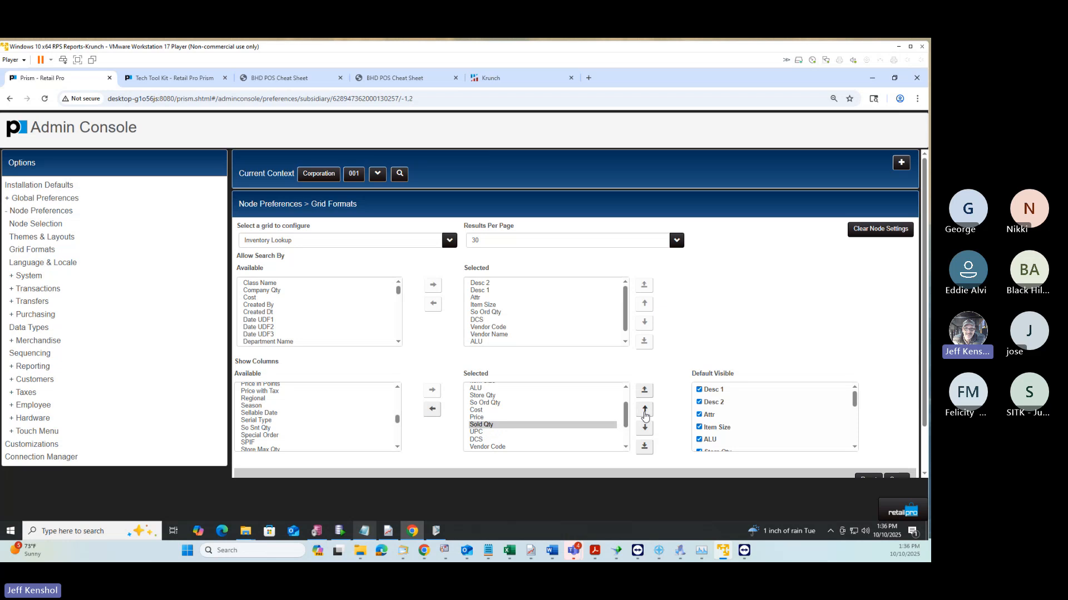
{"action": "left_click", "coordinate": [645, 412]}
{"action": "left_click", "coordinate": [644, 411]}
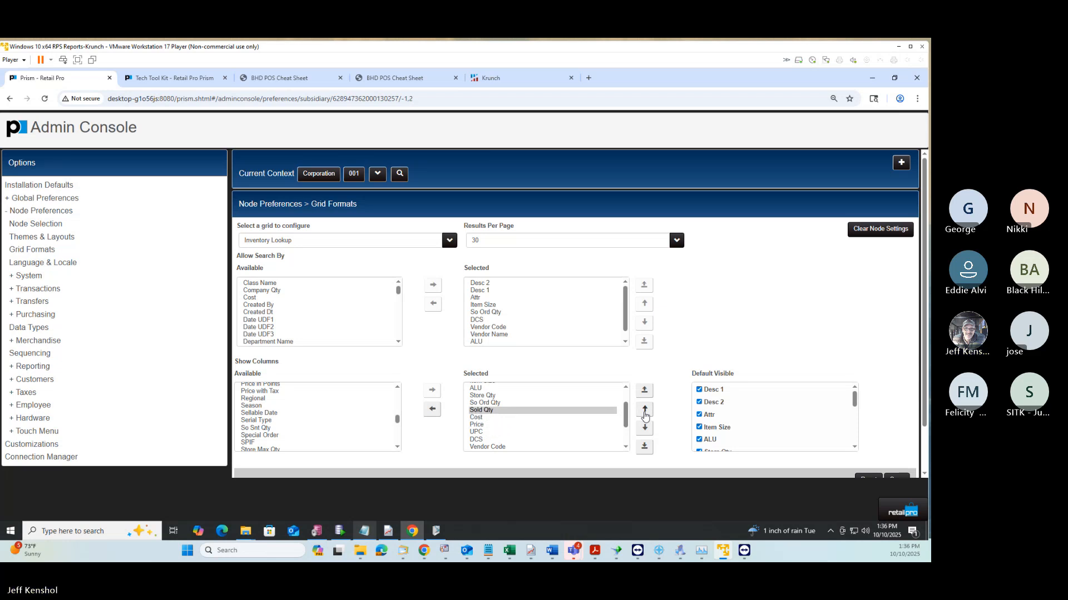
{"action": "left_click", "coordinate": [645, 411]}
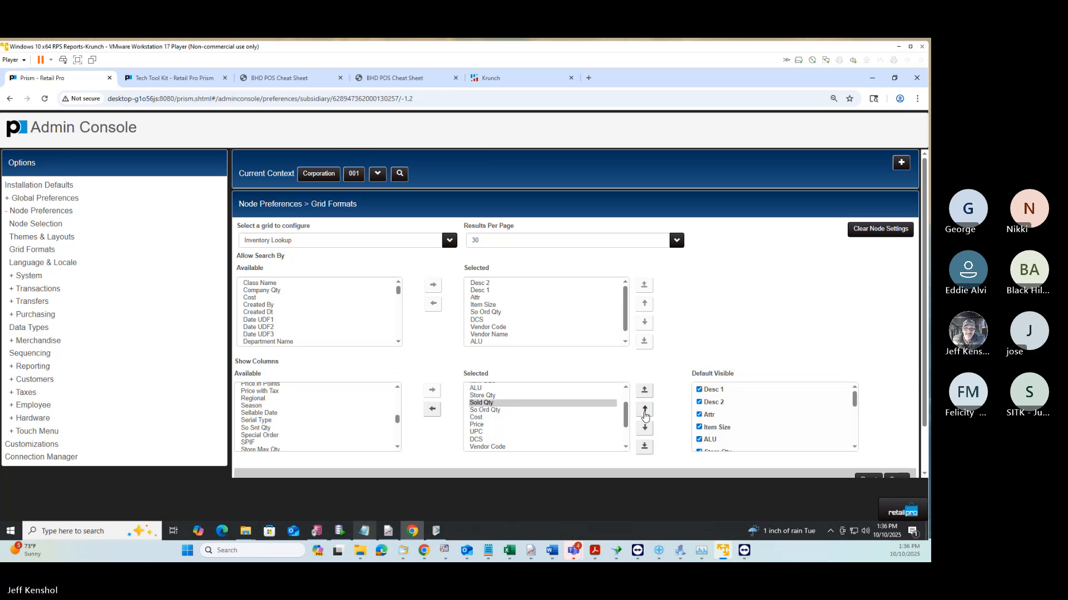
Move Received Qty up the selected Show Columns to directly below Sold Qty.
{"action": "left_click", "coordinate": [625, 448]}
{"action": "left_click", "coordinate": [625, 448]}
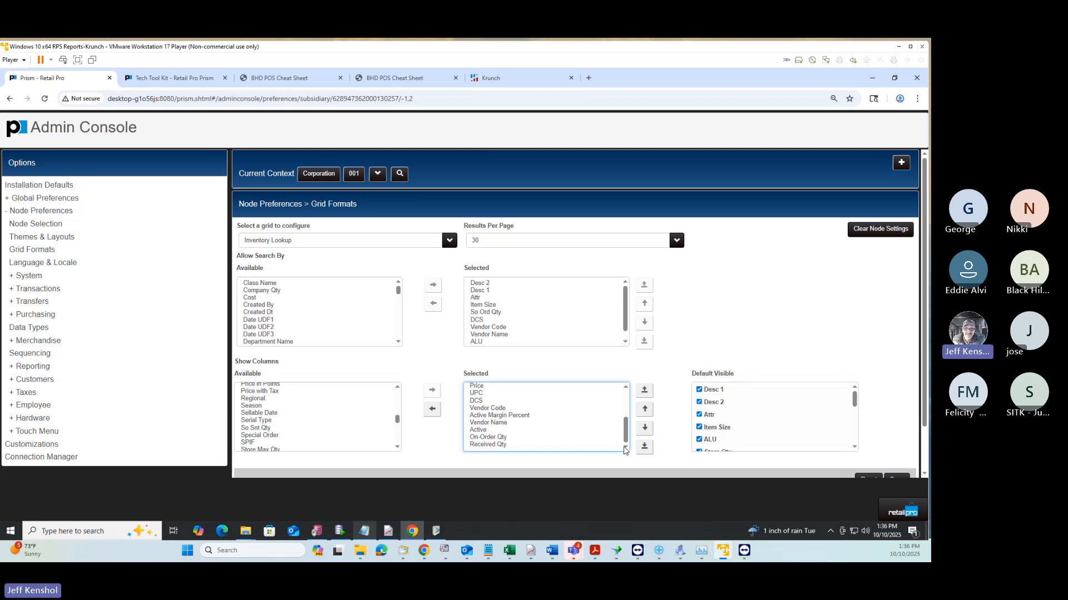
{"action": "left_click", "coordinate": [498, 444]}
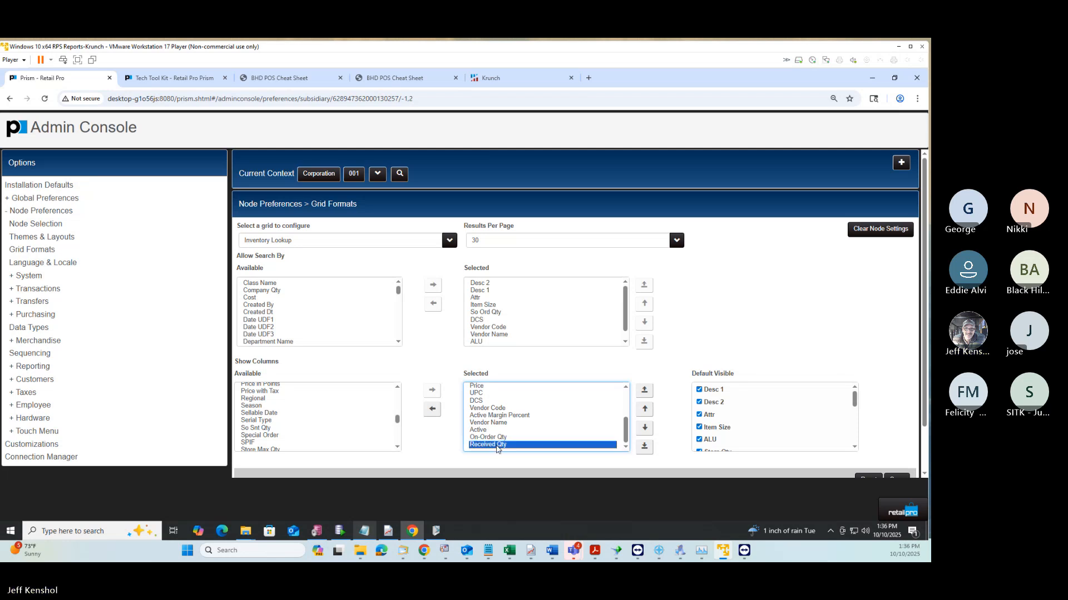
{"action": "left_click", "coordinate": [645, 410]}
{"action": "left_click", "coordinate": [645, 410]}
{"action": "left_click", "coordinate": [645, 410]}
{"action": "left_click", "coordinate": [645, 410]}
{"action": "left_click", "coordinate": [645, 411]}
{"action": "left_click", "coordinate": [645, 411]}
{"action": "left_click", "coordinate": [645, 410]}
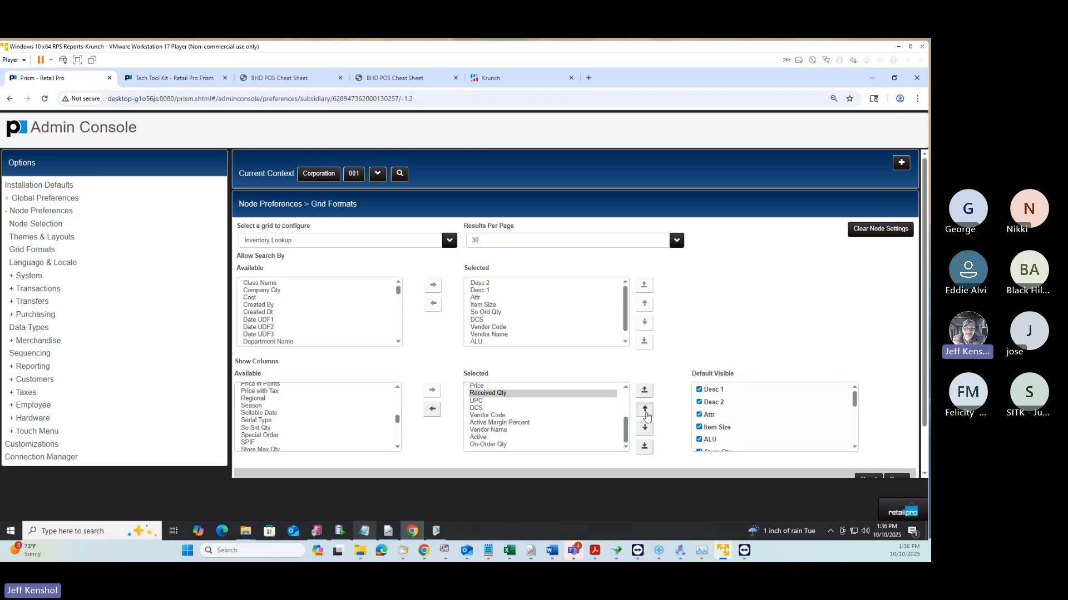
{"action": "left_click", "coordinate": [645, 412]}
{"action": "left_click", "coordinate": [645, 413]}
{"action": "left_click", "coordinate": [625, 388]}
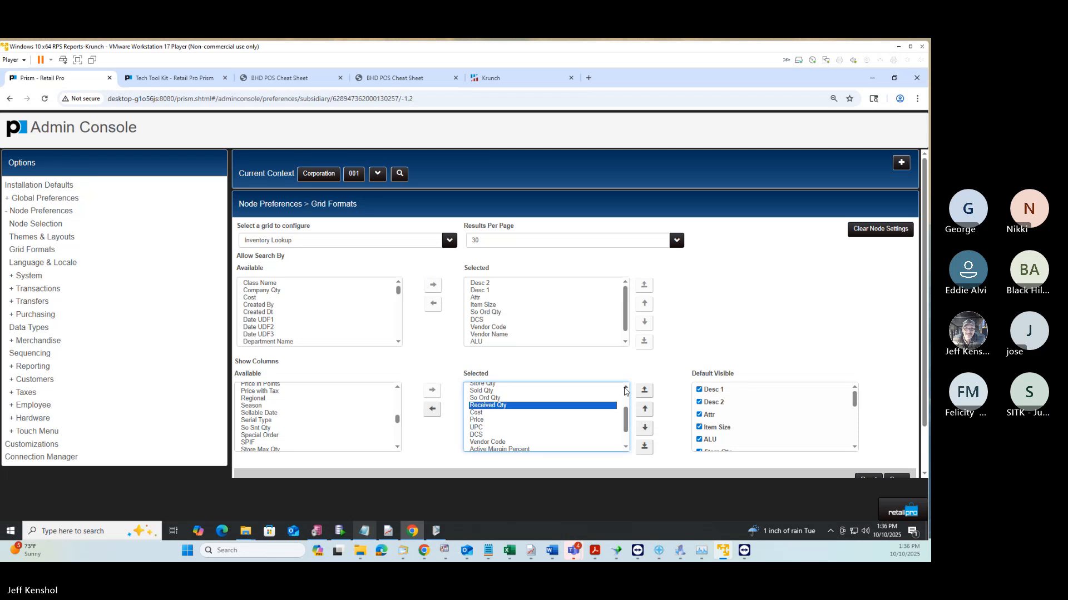
{"action": "left_click", "coordinate": [645, 412]}
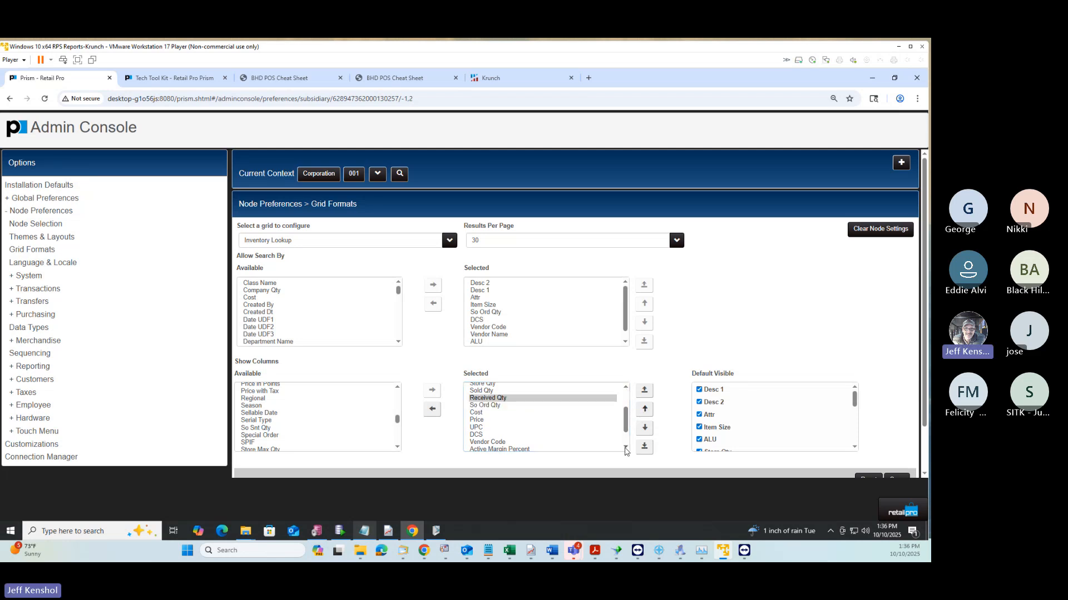
Move On-Order Qty up the selected Show Columns to directly below Received Qty.
{"action": "left_click", "coordinate": [625, 449]}
{"action": "left_click", "coordinate": [502, 443]}
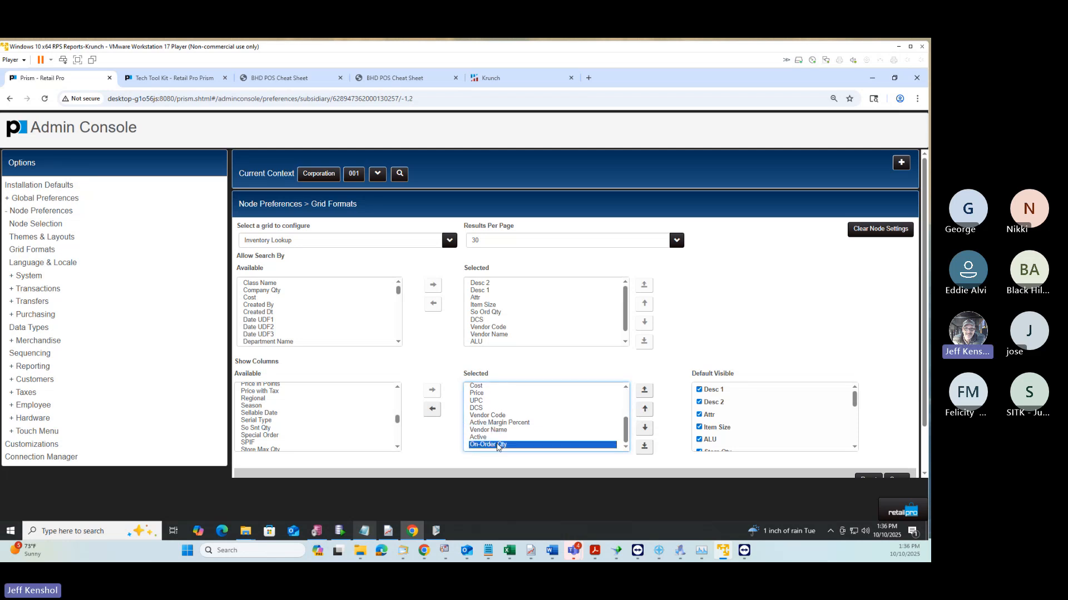
{"action": "left_click", "coordinate": [644, 412]}
{"action": "left_click", "coordinate": [644, 412]}
{"action": "left_click", "coordinate": [643, 411]}
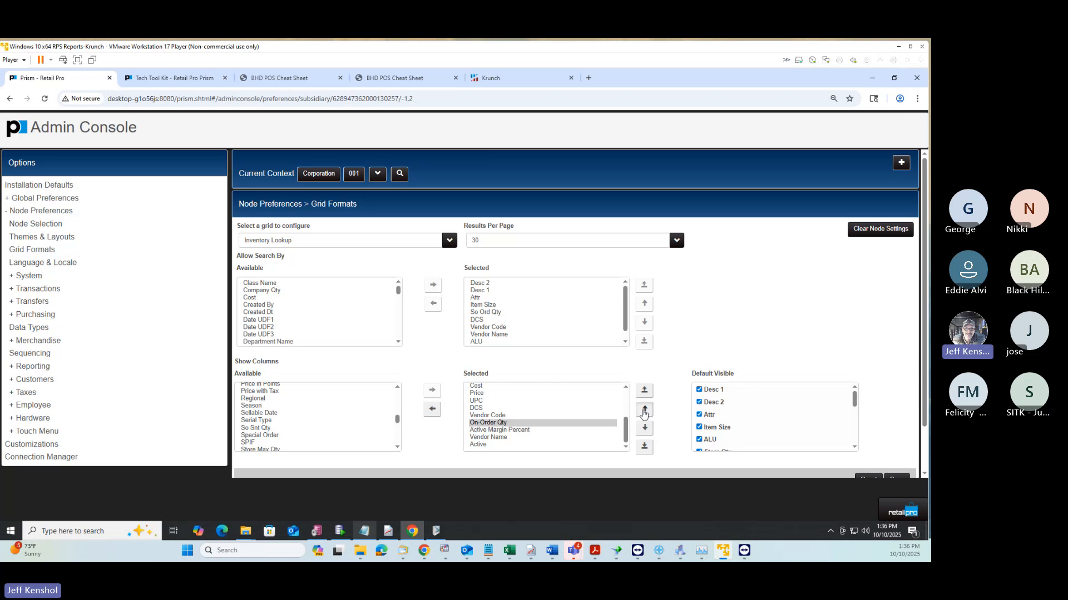
{"action": "left_click", "coordinate": [643, 411]}
{"action": "left_click", "coordinate": [644, 411]}
{"action": "left_click", "coordinate": [644, 411]}
{"action": "left_click", "coordinate": [626, 393]}
{"action": "left_click", "coordinate": [626, 393]}
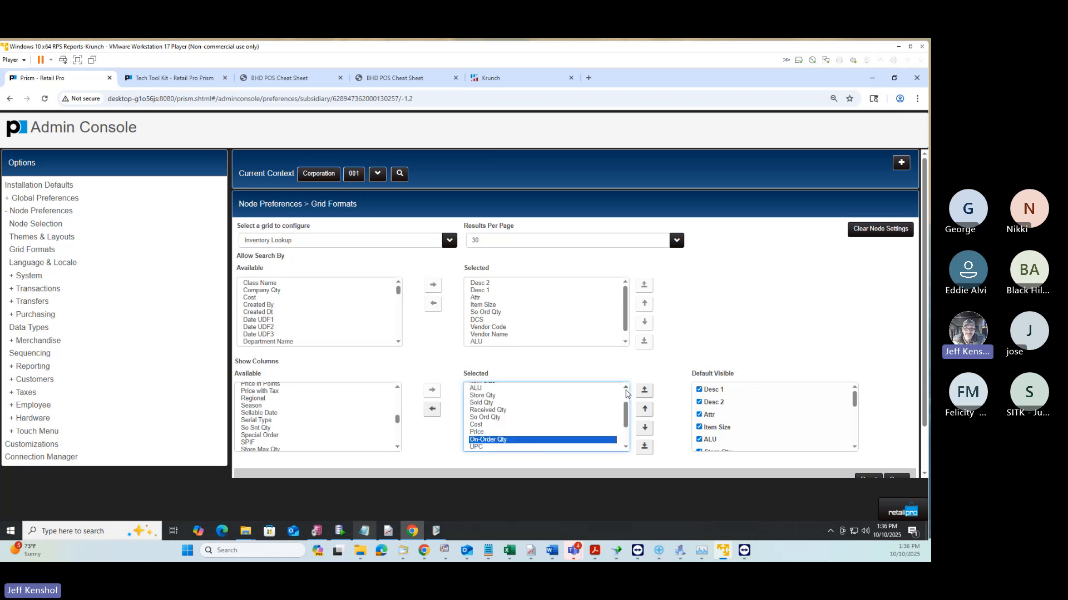
{"action": "left_click", "coordinate": [645, 412]}
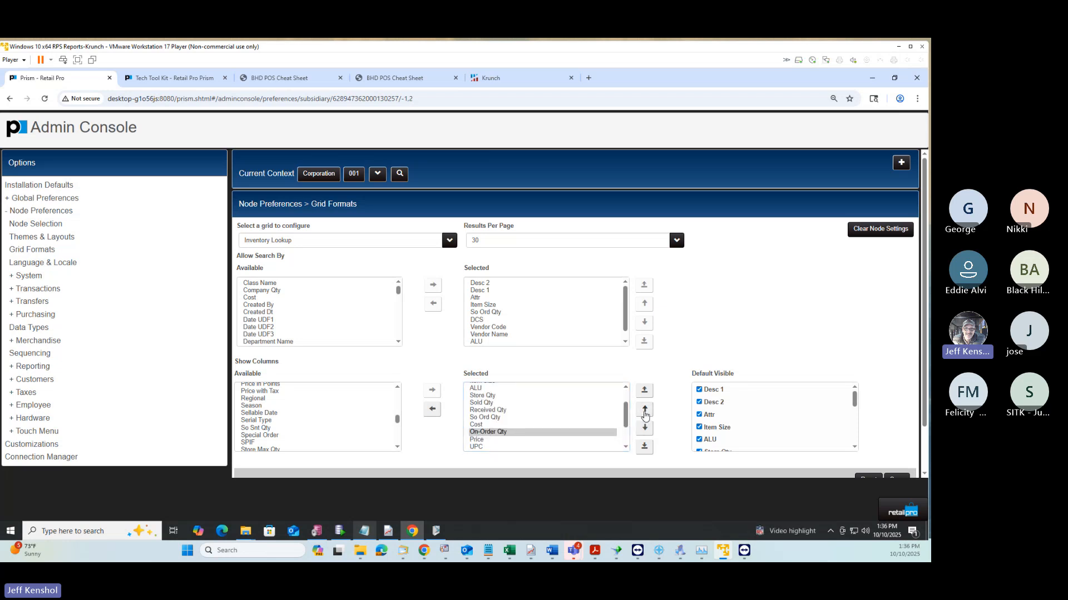
{"action": "left_click", "coordinate": [644, 412]}
{"action": "left_click", "coordinate": [644, 413]}
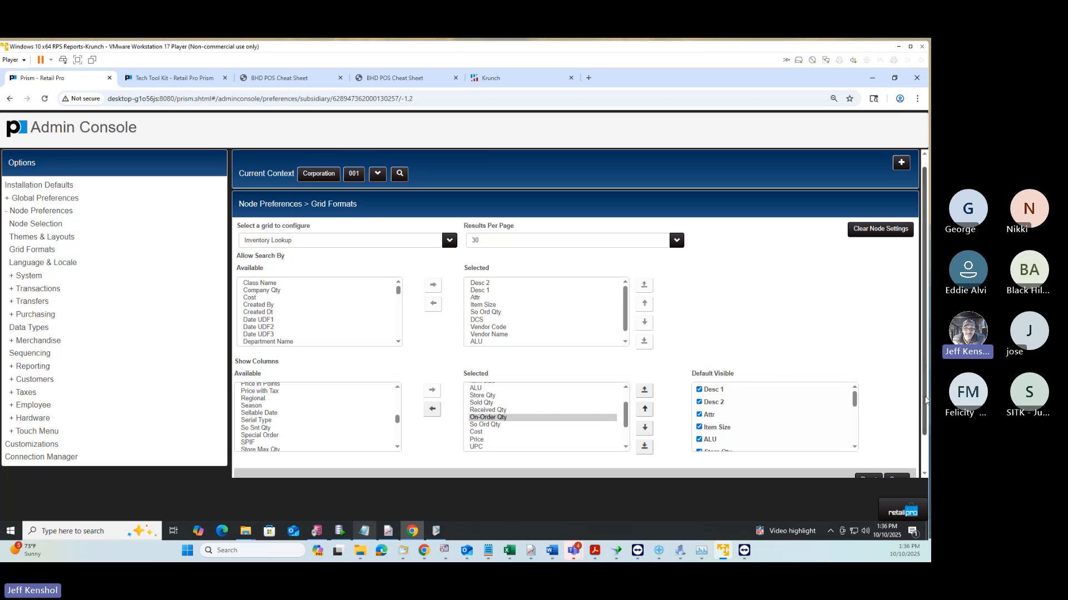
Save the Inventory Lookup grid format and log out of Prism.
{"action": "scroll", "coordinate": [869, 417], "scroll_direction": "down", "scroll_amount": 1}
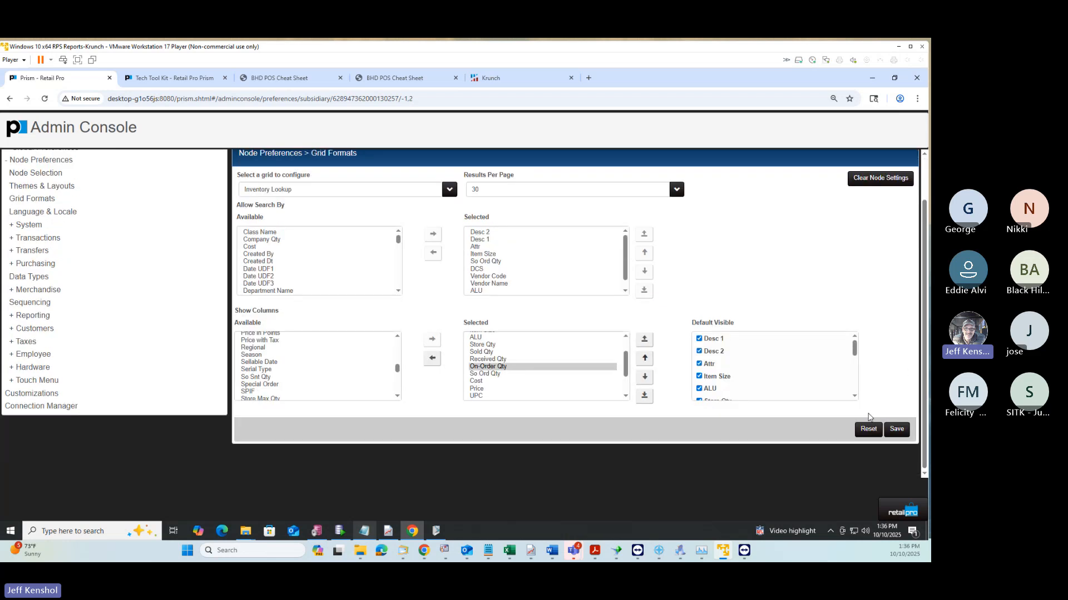
{"action": "left_click", "coordinate": [895, 433]}
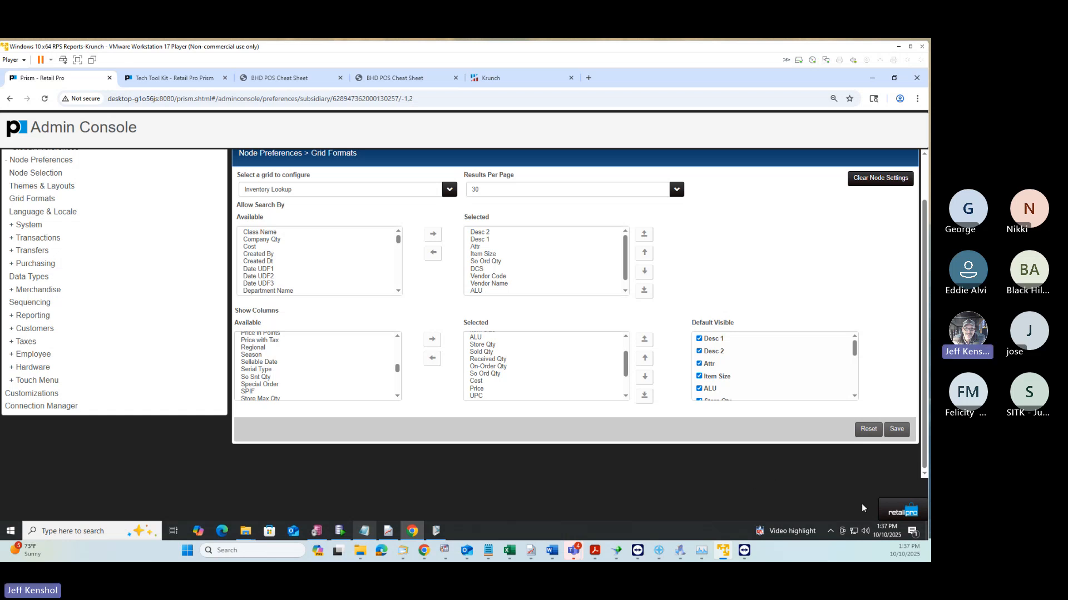
{"action": "left_click", "coordinate": [901, 514]}
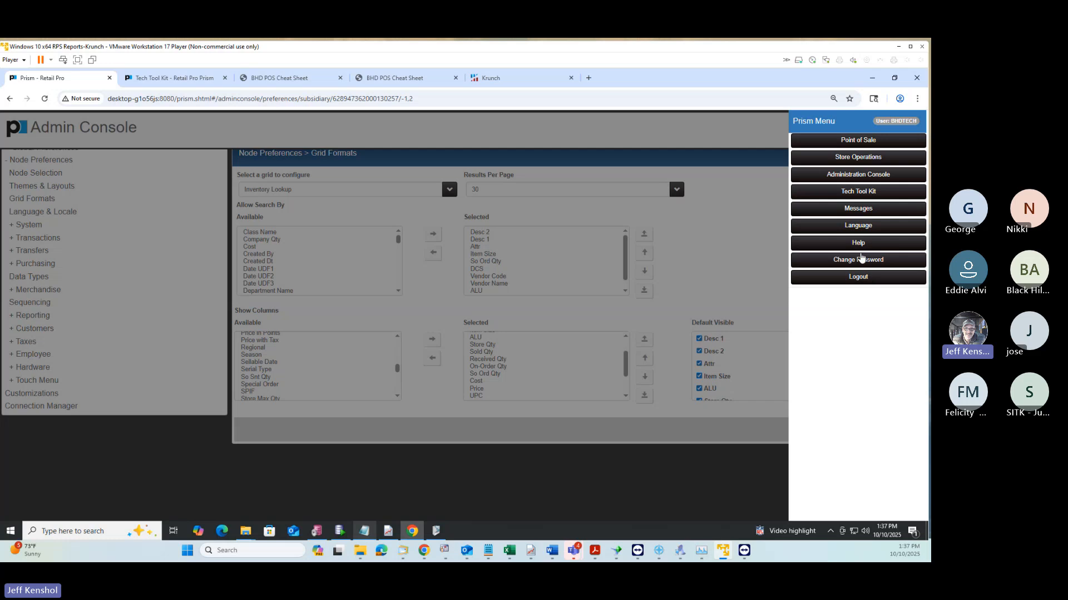
{"action": "left_click", "coordinate": [860, 278]}
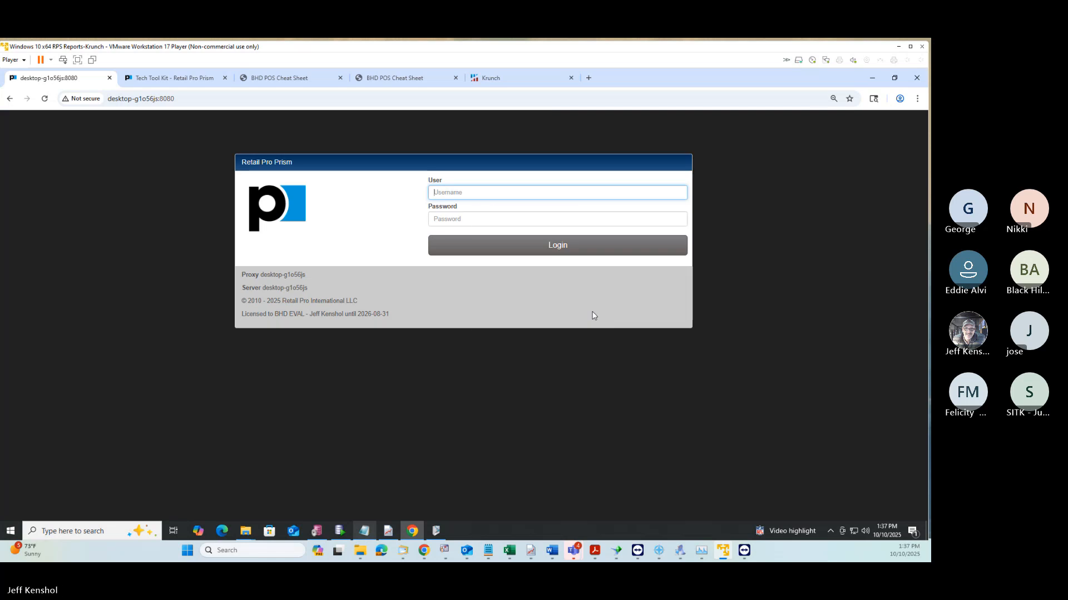
Close both BHD POS Cheat Sheet pages and the Tech Tool Kit page in the browser.
{"action": "left_click", "coordinate": [456, 78]}
{"action": "left_click", "coordinate": [340, 77]}
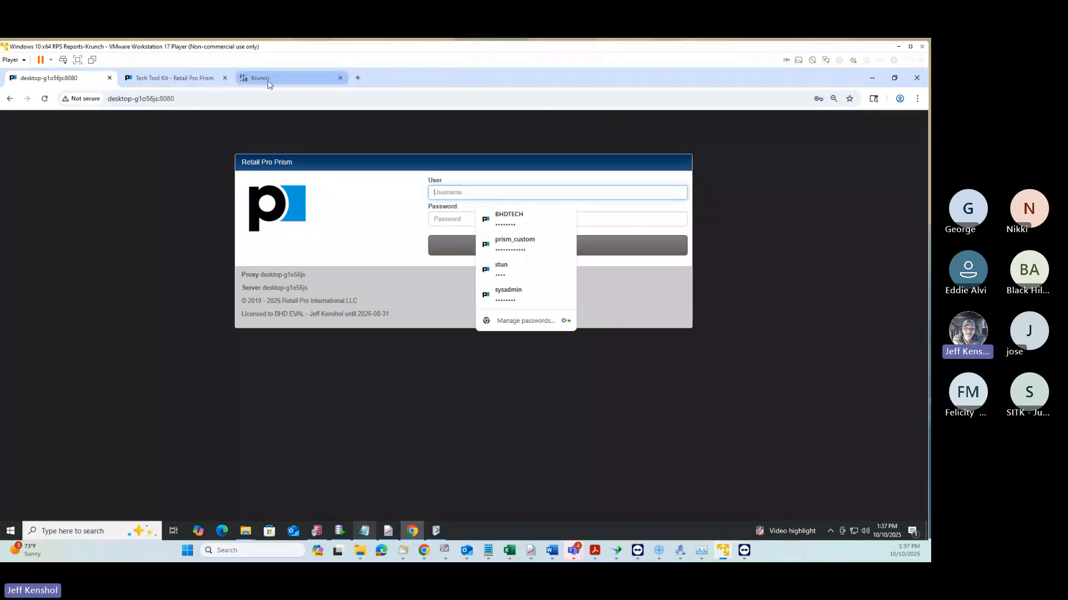
{"action": "left_click", "coordinate": [225, 78]}
{"action": "left_click", "coordinate": [866, 256]}
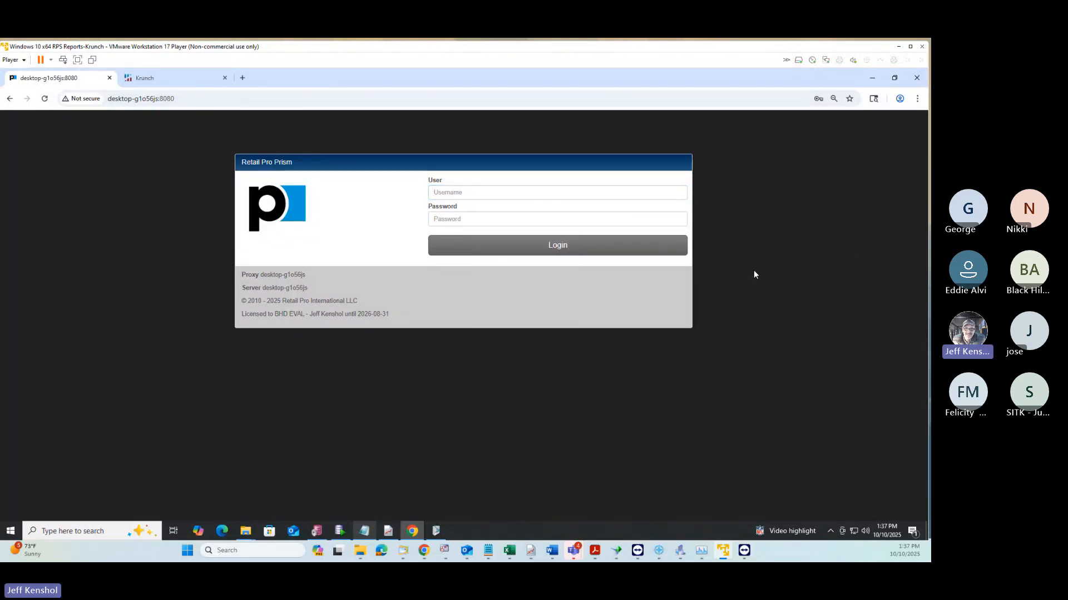
Delete the last hour's browsing history, cookies and cached files from the browser, and close its settings page.
{"action": "key", "text": "ctrl+shift+Delete"}
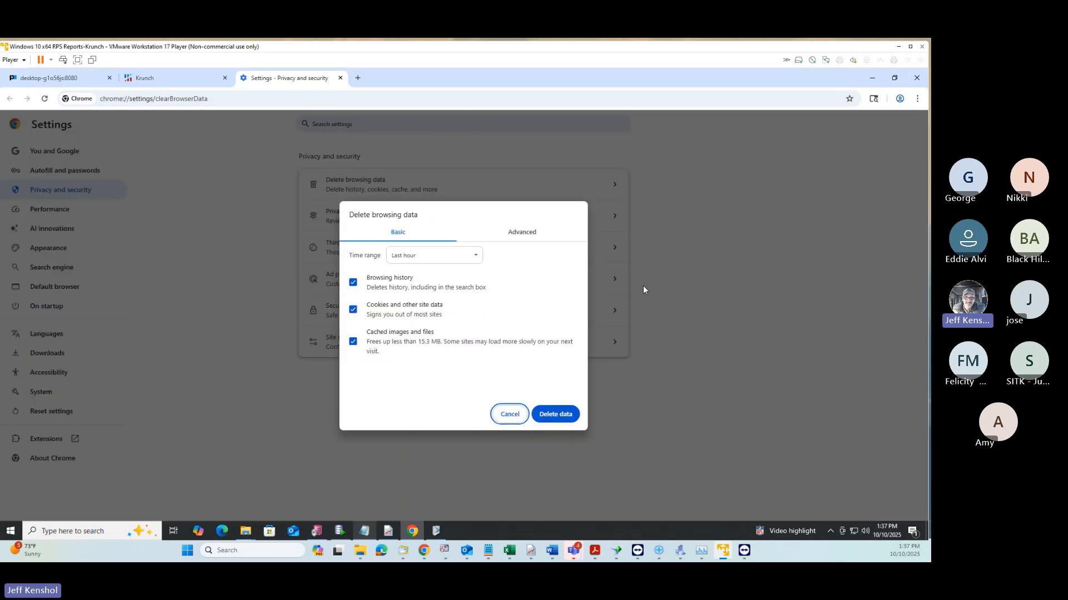
{"action": "left_click", "coordinate": [576, 421]}
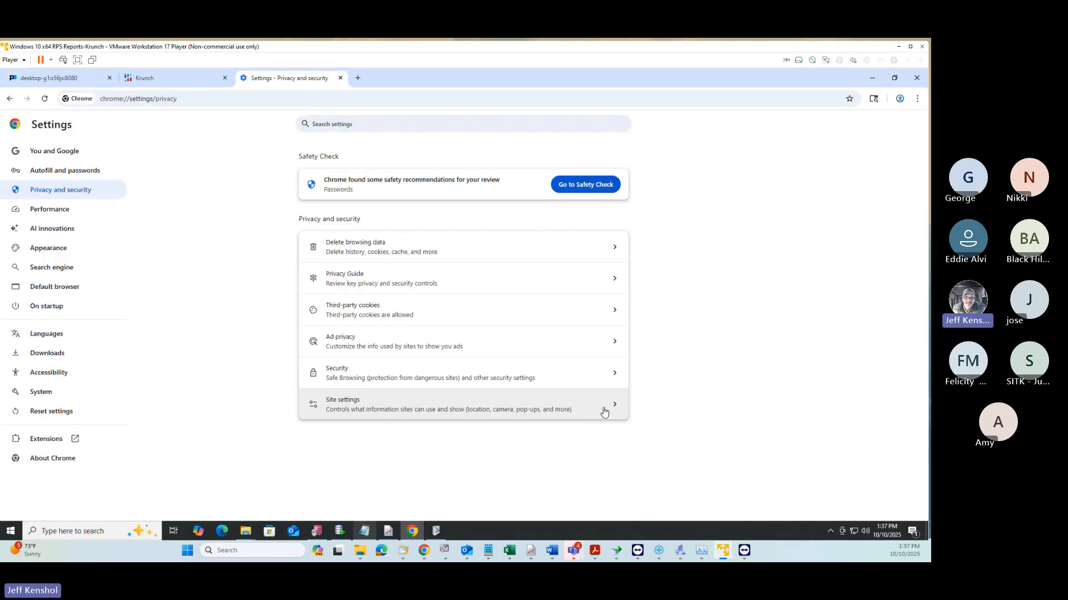
{"action": "left_click", "coordinate": [340, 77]}
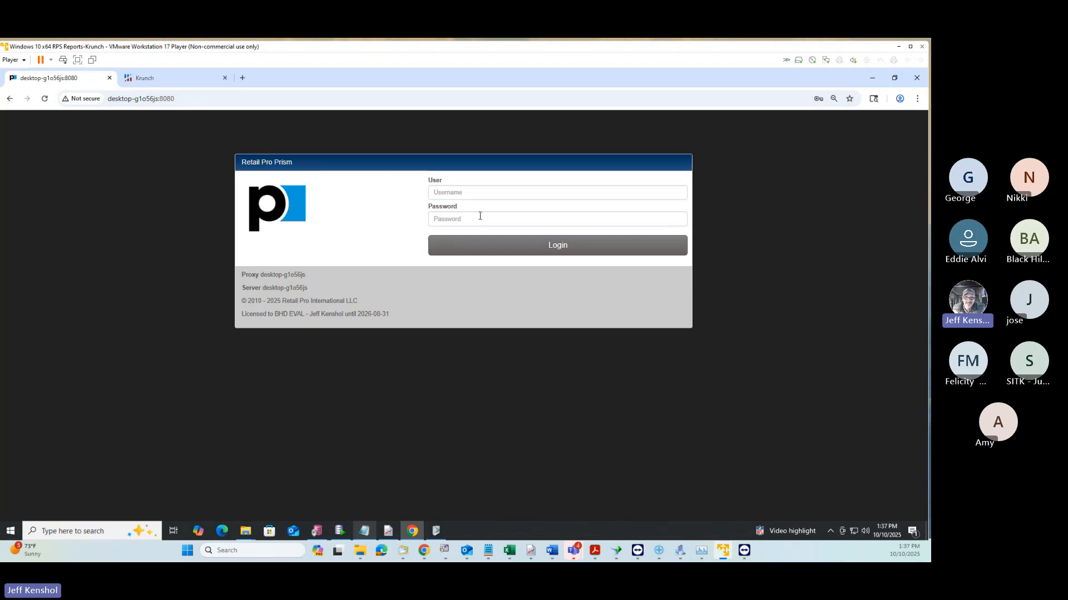
Log in to Retail Pro Prism by filling in the saved username and account password.
{"action": "left_click", "coordinate": [474, 191]}
{"action": "left_click", "coordinate": [494, 222]}
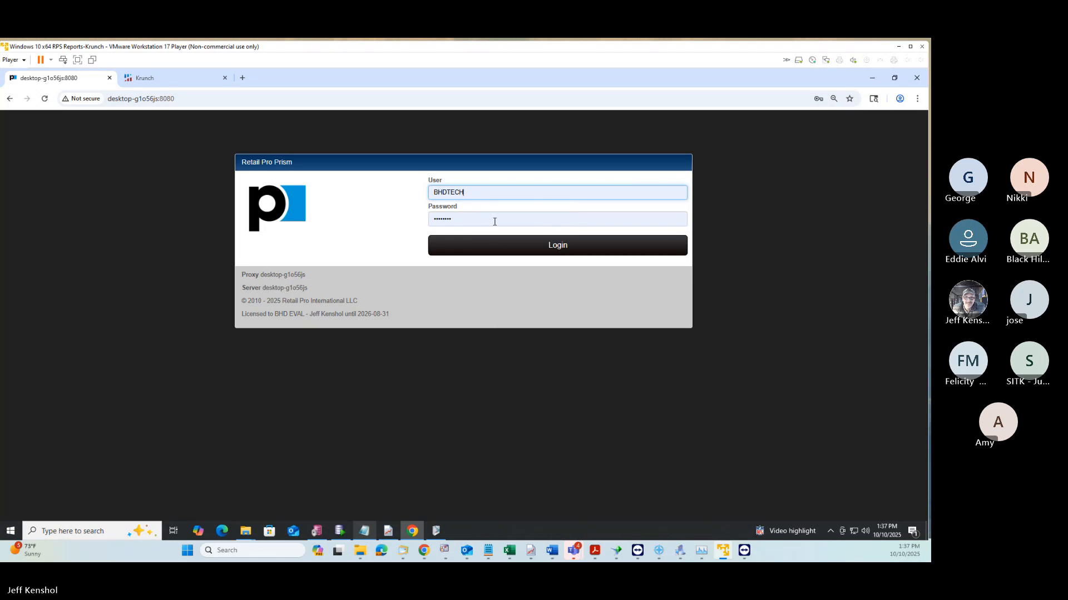
{"action": "left_click", "coordinate": [588, 251]}
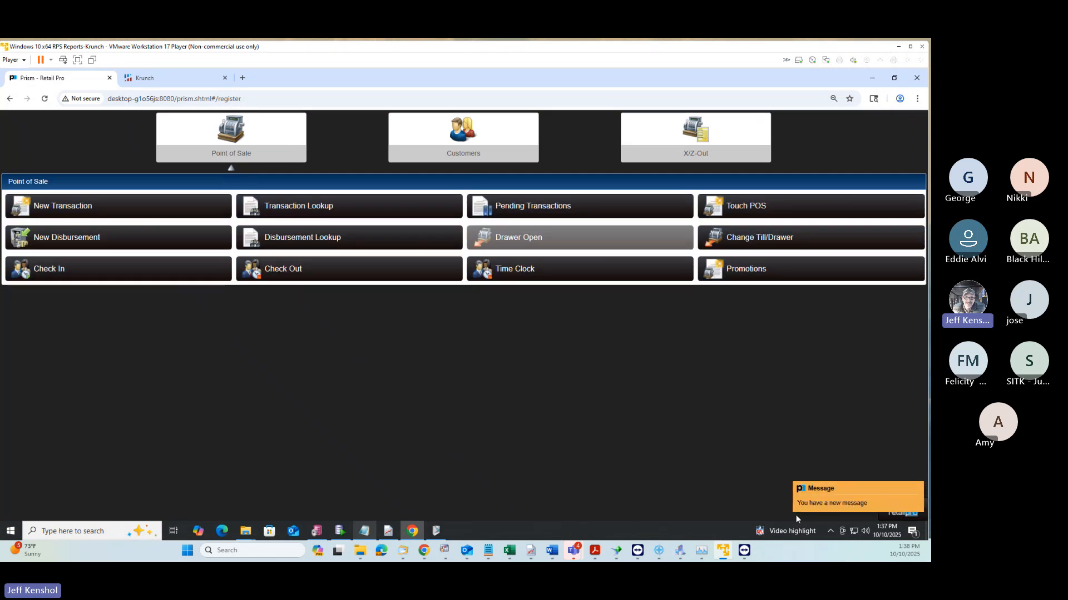
Open the Merchandise Inventory lookup in Store Operations and search the active items without any other filter.
{"action": "left_click", "coordinate": [893, 514]}
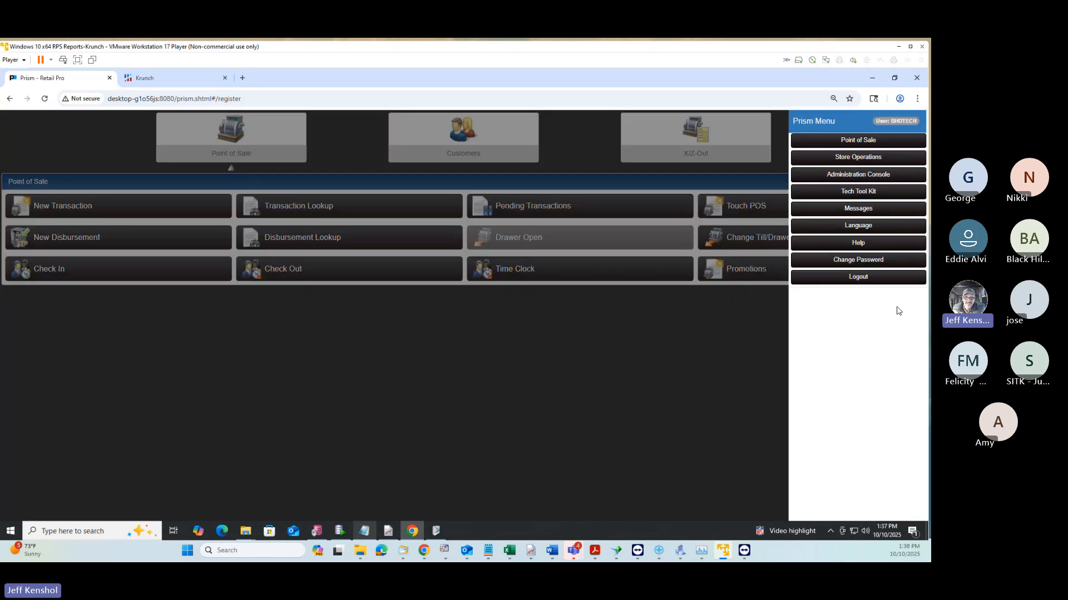
{"action": "left_click", "coordinate": [849, 158]}
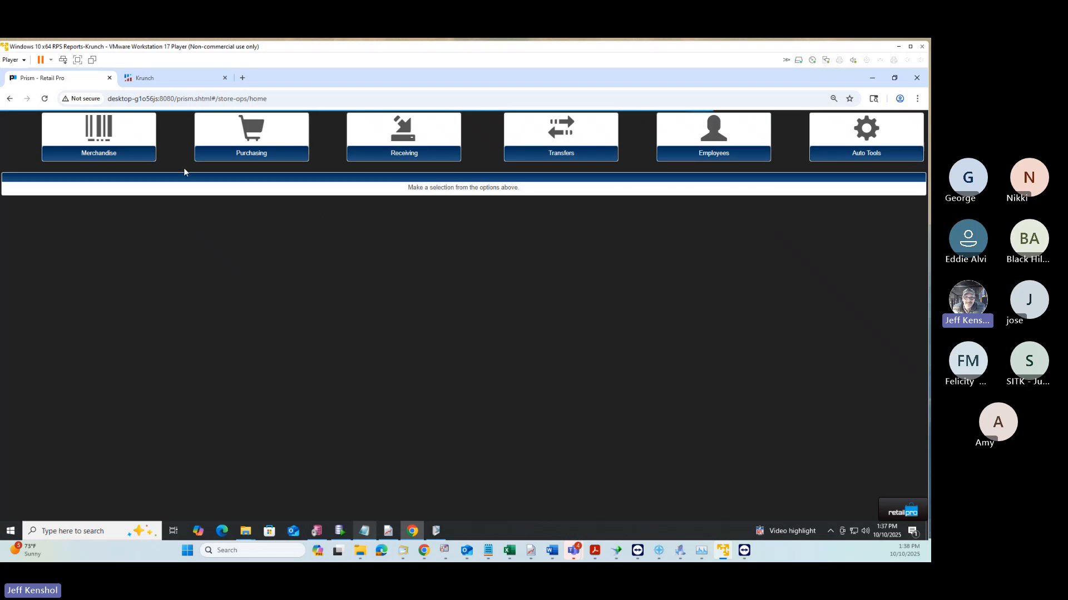
{"action": "left_click", "coordinate": [111, 156]}
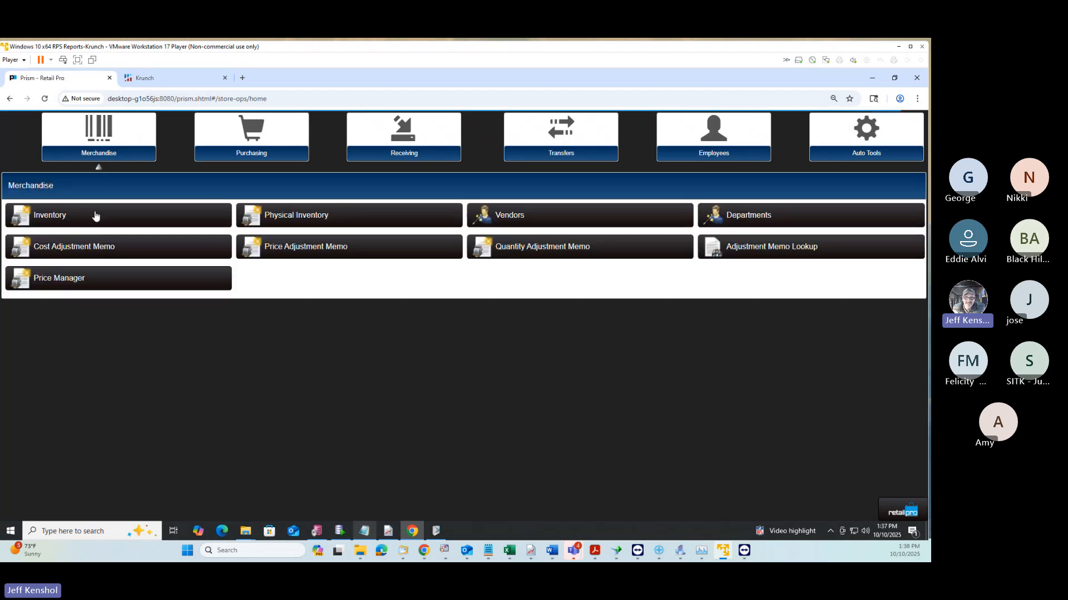
{"action": "left_click", "coordinate": [96, 216]}
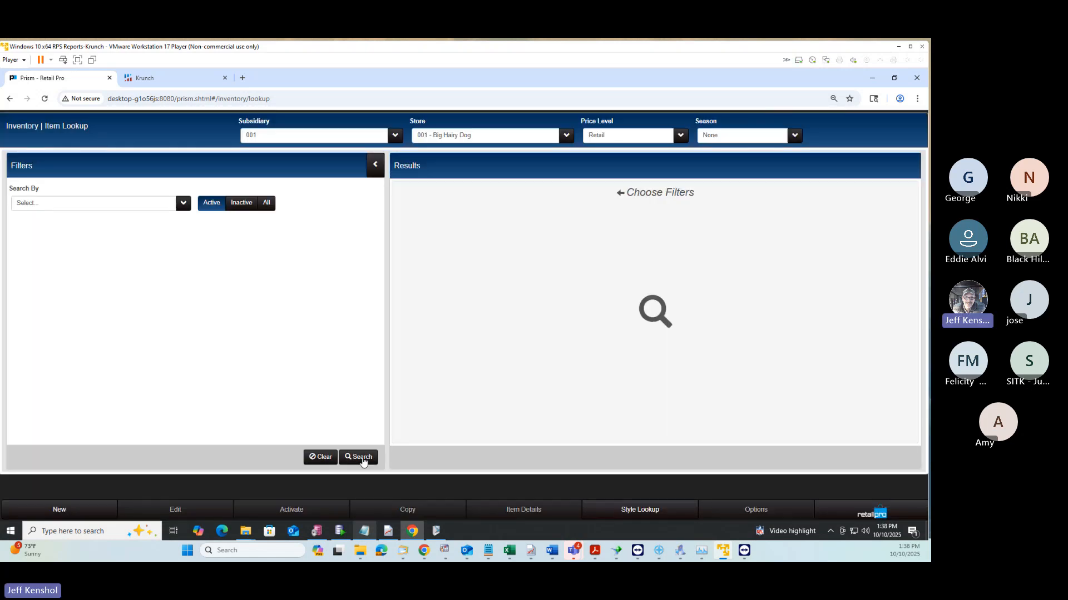
{"action": "left_click", "coordinate": [361, 457]}
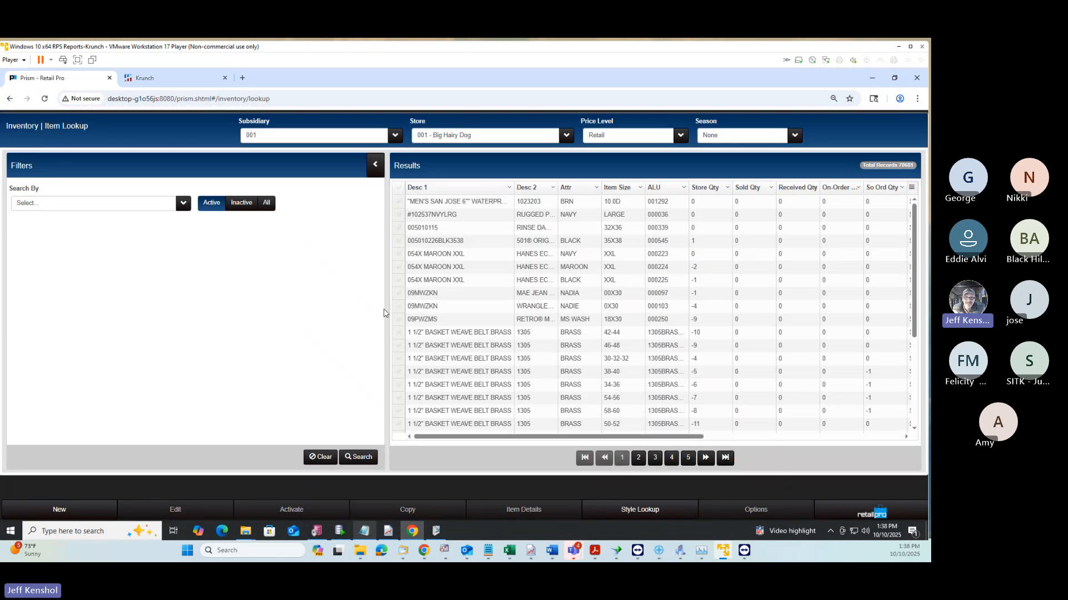
Hide the filters and examine the Sold, Received and On-Order Qty columns on the first two pages of the lookup results.
{"action": "left_click", "coordinate": [376, 168]}
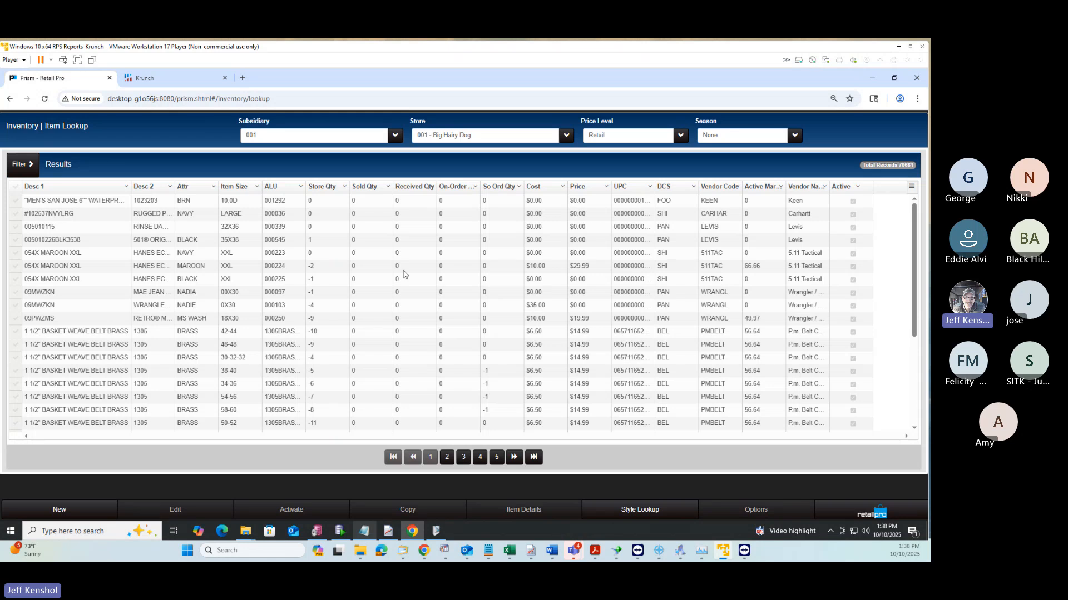
{"action": "left_click", "coordinate": [375, 233]}
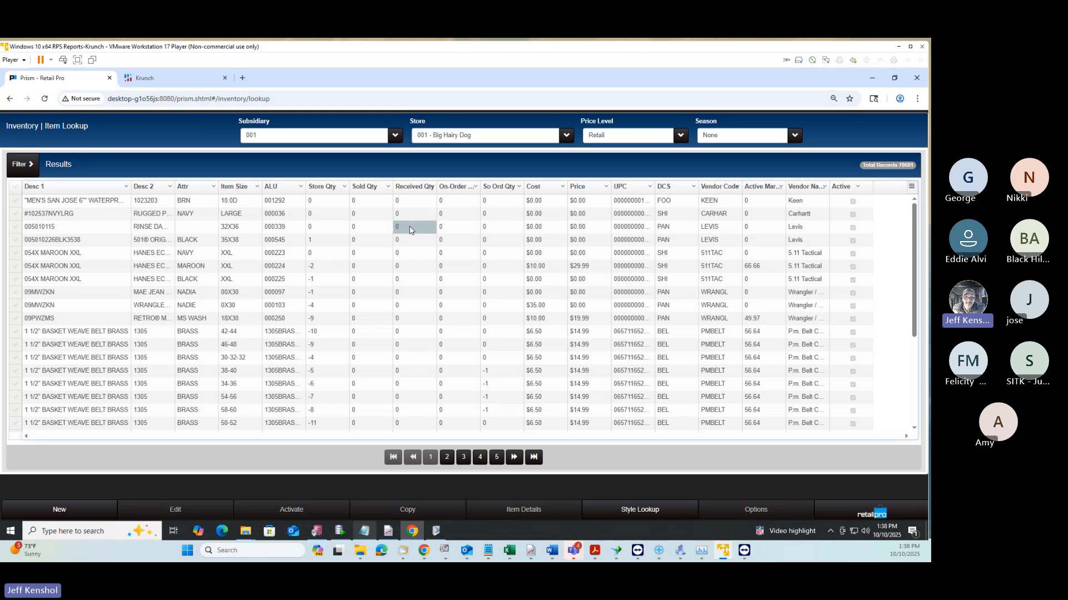
{"action": "left_click", "coordinate": [400, 227]}
{"action": "left_click", "coordinate": [443, 230]}
{"action": "left_click", "coordinate": [366, 230]}
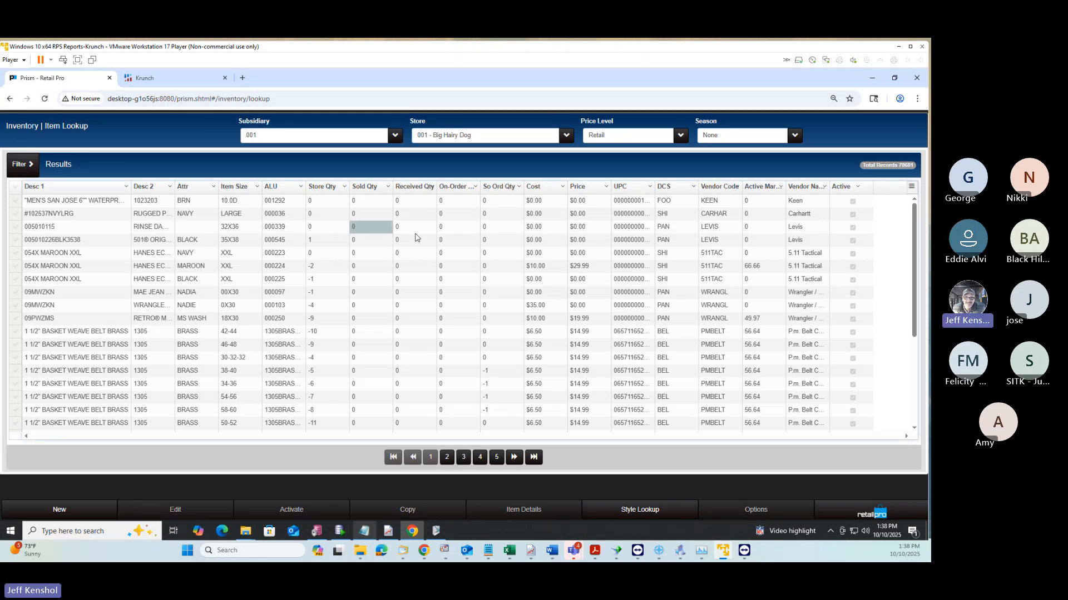
{"action": "left_click", "coordinate": [420, 237]}
{"action": "left_click", "coordinate": [452, 235]}
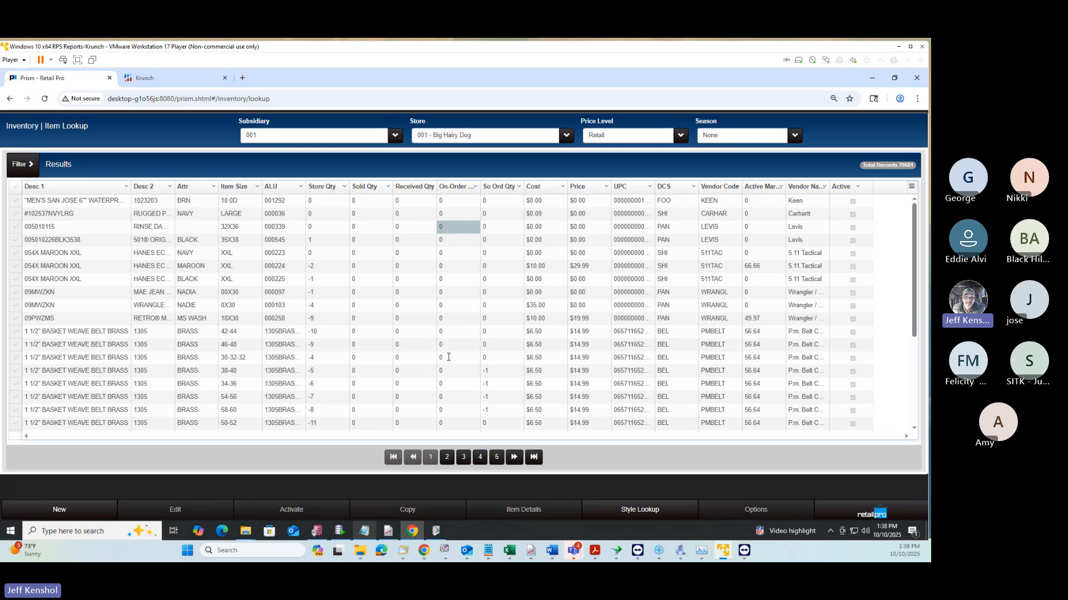
{"action": "left_click", "coordinate": [448, 460]}
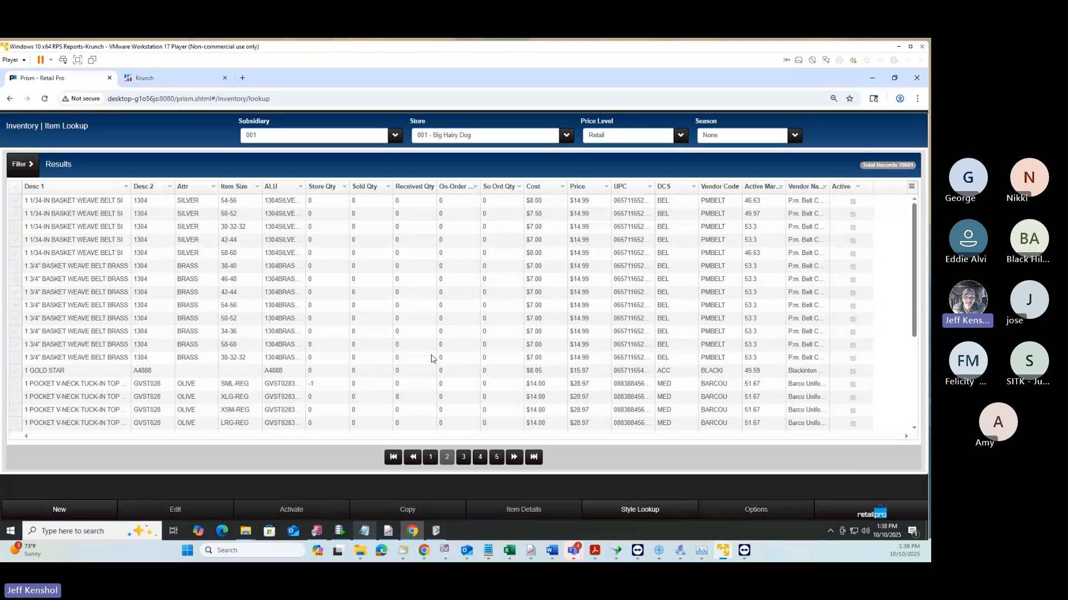
Open the Tech Tool Kit from Prism, log in with the saved username and account password, and dismiss the browser's password warning.
{"action": "left_click", "coordinate": [873, 514]}
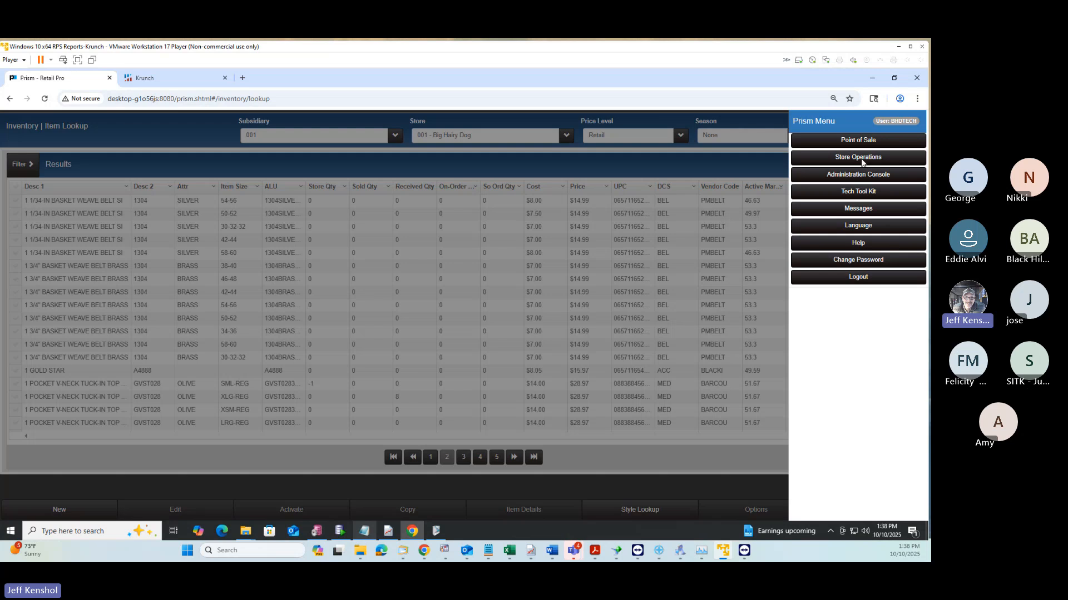
{"action": "left_click", "coordinate": [857, 194]}
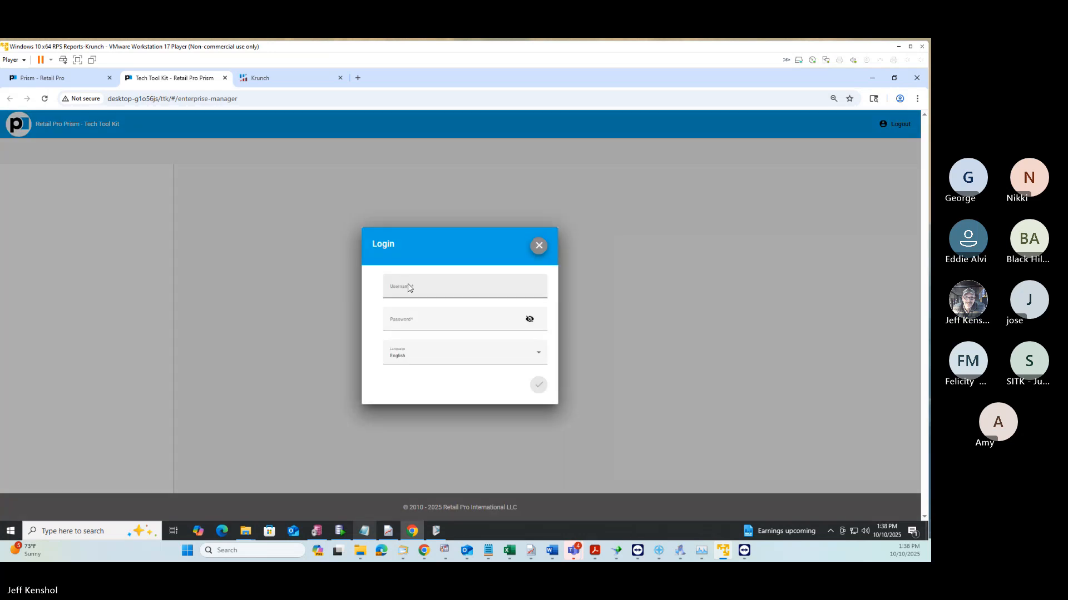
{"action": "left_click", "coordinate": [411, 287]}
{"action": "left_click", "coordinate": [462, 307]}
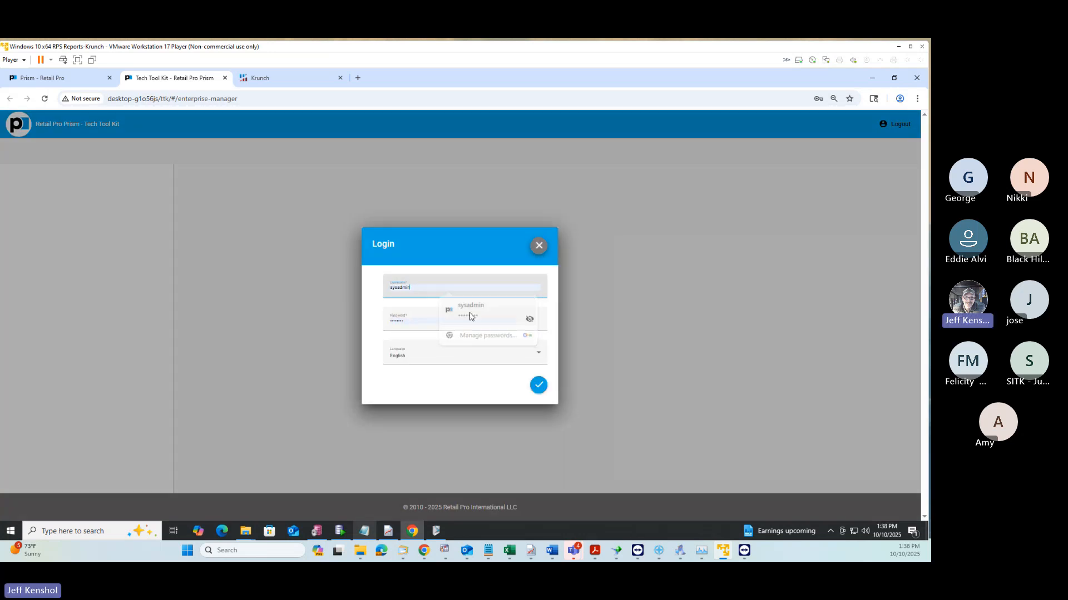
{"action": "left_click", "coordinate": [539, 385]}
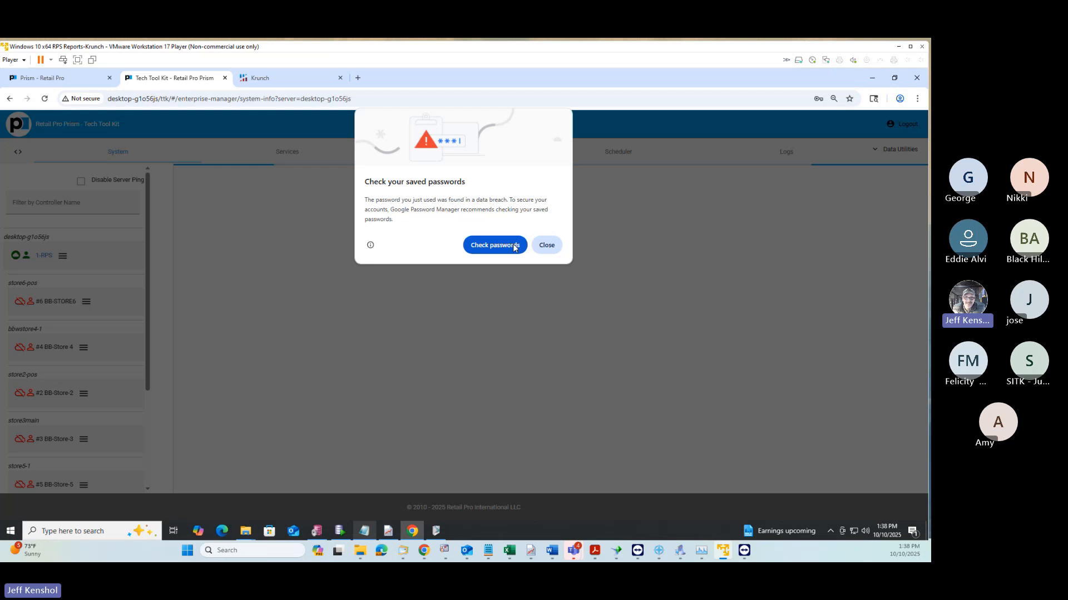
{"action": "left_click", "coordinate": [547, 244]}
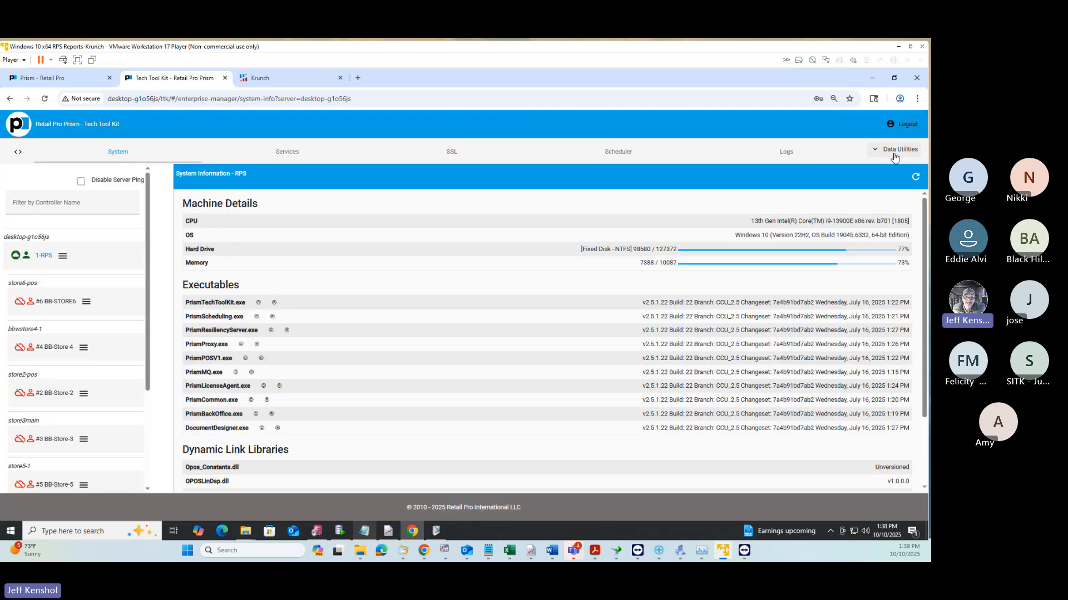
Open the SRO Tool among the data utilities and start a new preset named SRO90.
{"action": "left_click", "coordinate": [893, 153]}
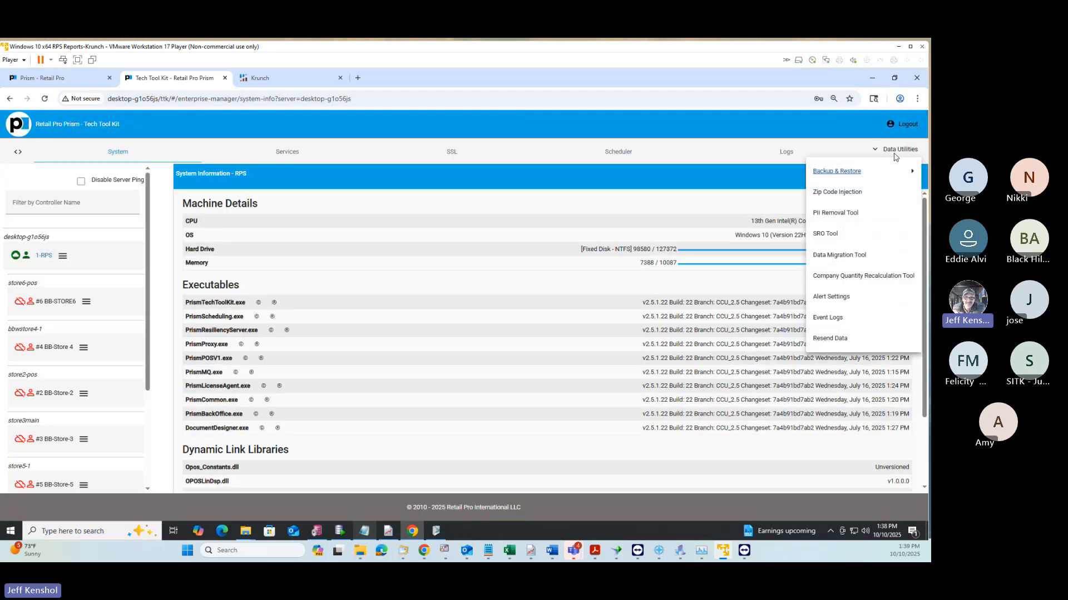
{"action": "left_click", "coordinate": [833, 238]}
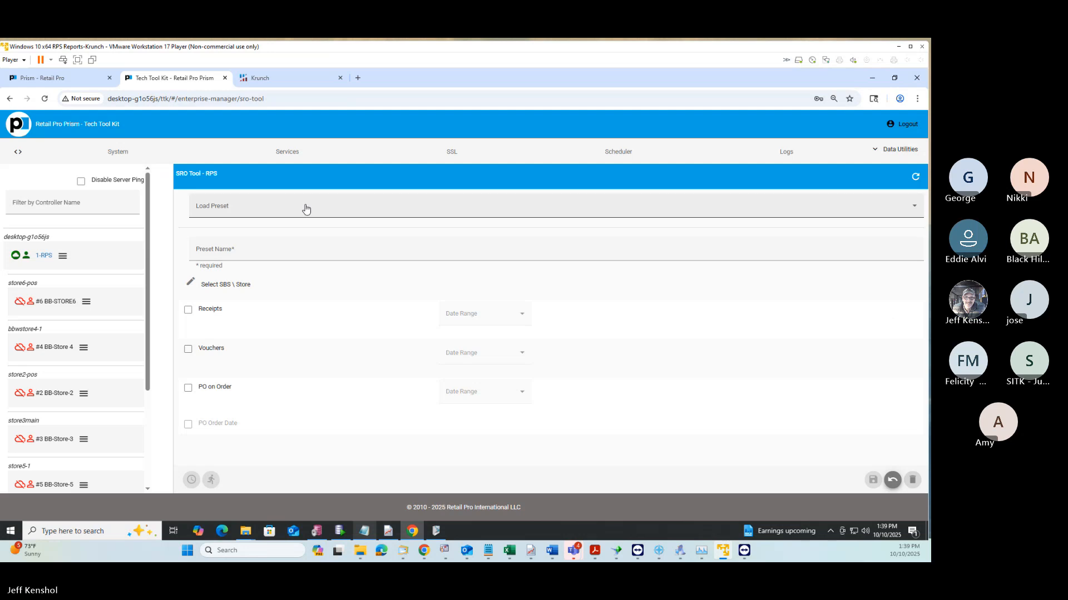
{"action": "left_click", "coordinate": [242, 207]}
{"action": "left_click", "coordinate": [245, 209]}
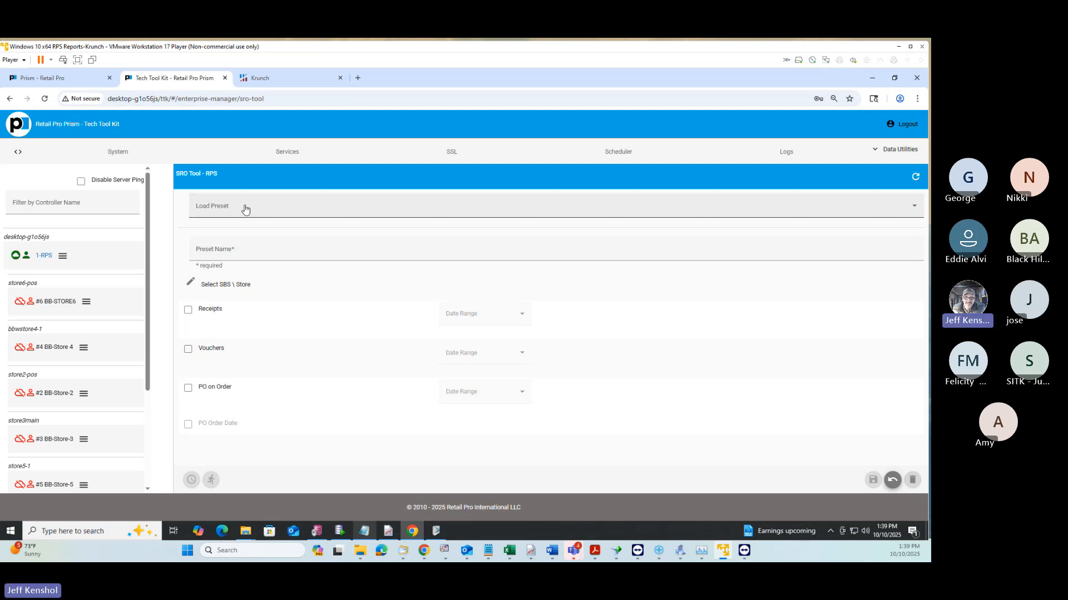
{"action": "left_click", "coordinate": [245, 209]}
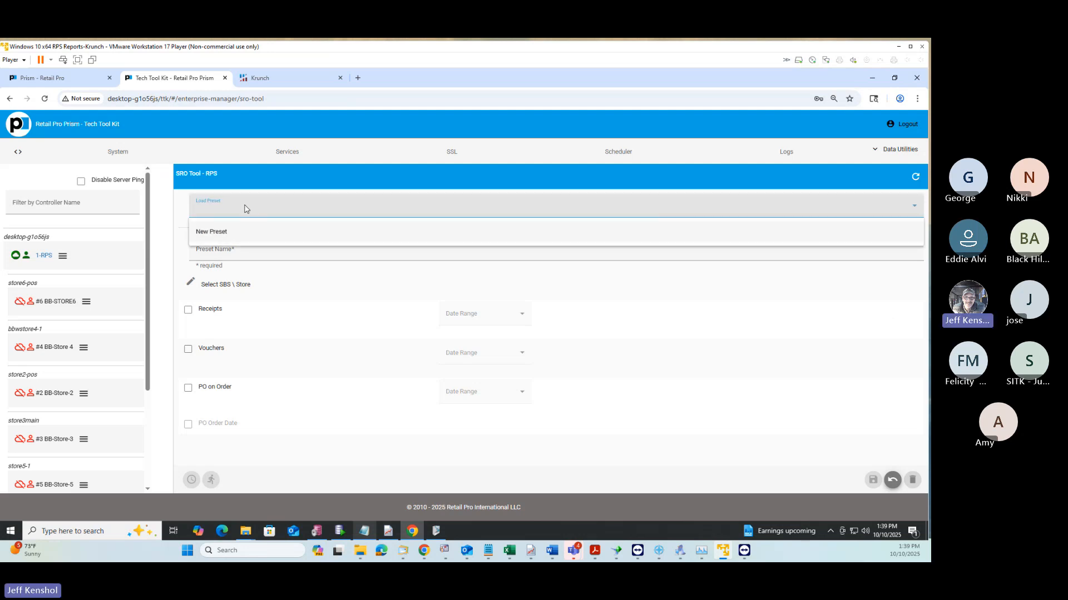
{"action": "left_click", "coordinate": [232, 240]}
{"action": "left_click", "coordinate": [240, 251]}
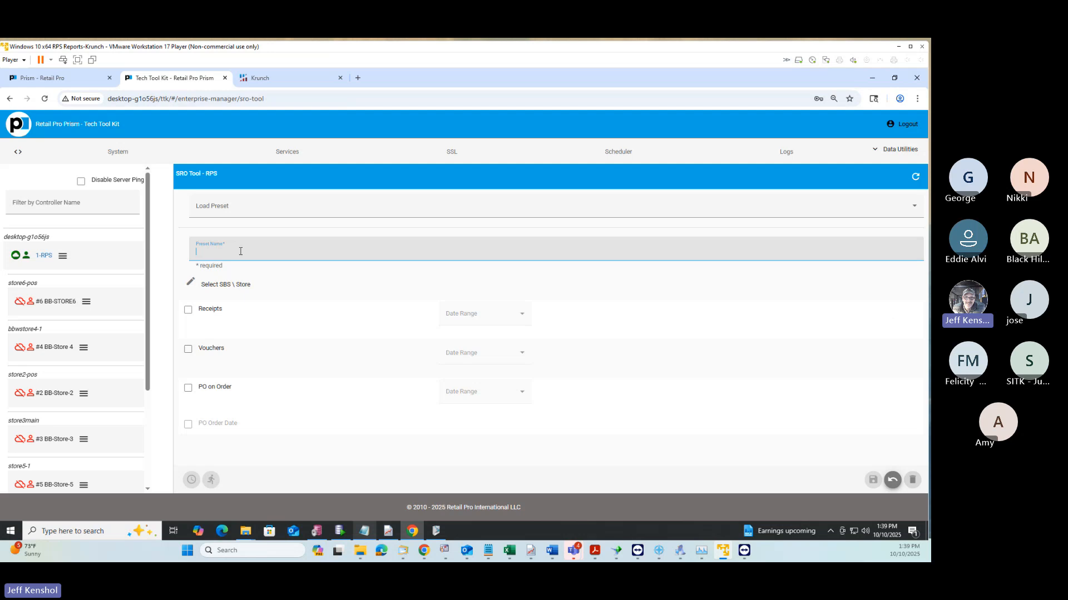
{"action": "type", "text": "SRO"}
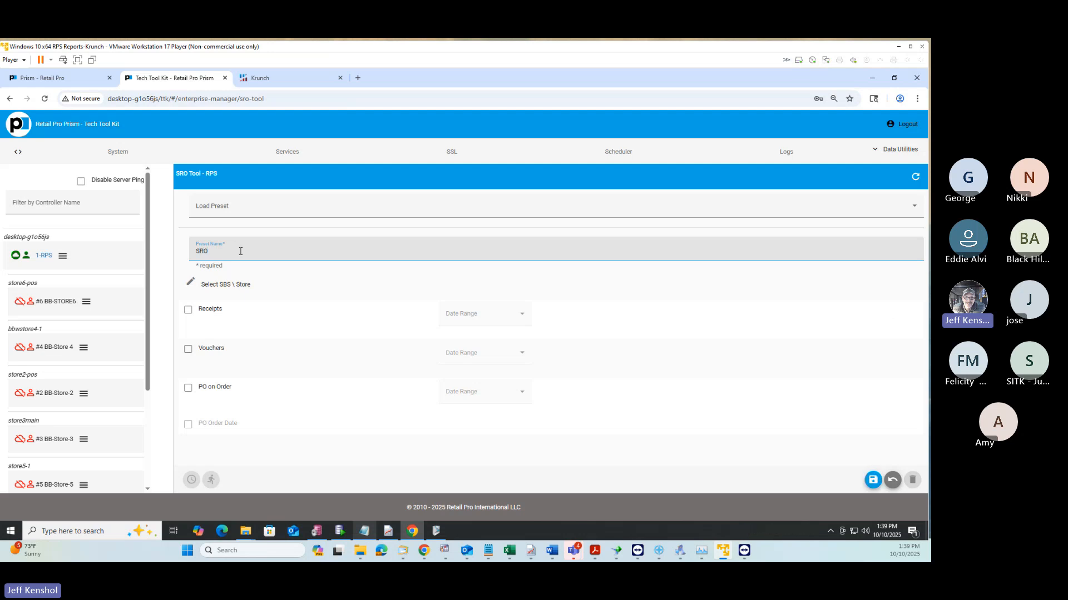
{"action": "type", "text": "90"}
Include Receipts in the preset with a dynamic date range of 91 days starting 90 days ago.
{"action": "left_click", "coordinate": [188, 310]}
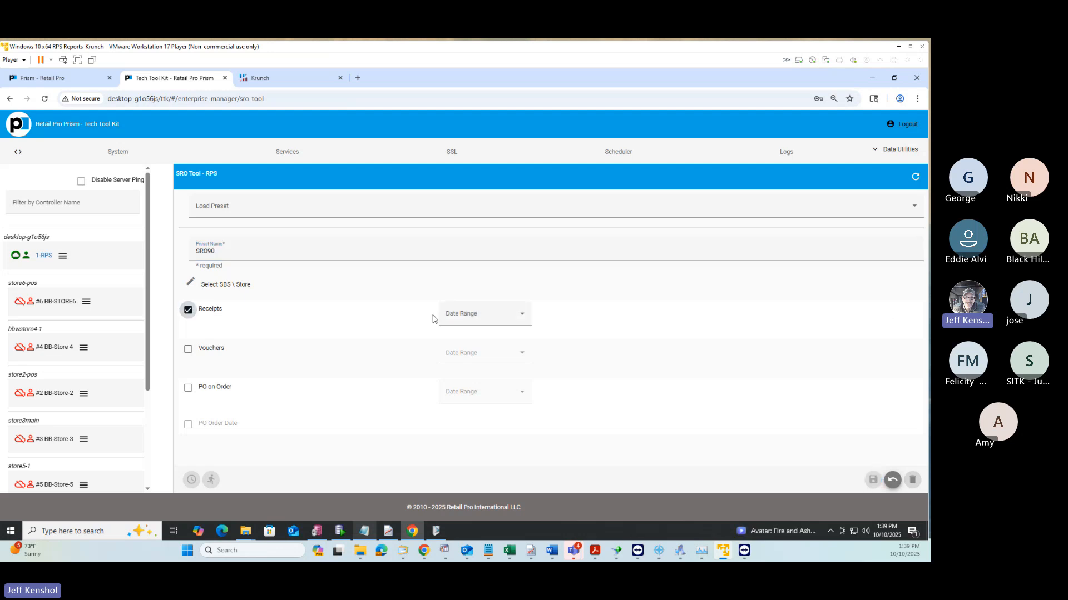
{"action": "left_click", "coordinate": [465, 316]}
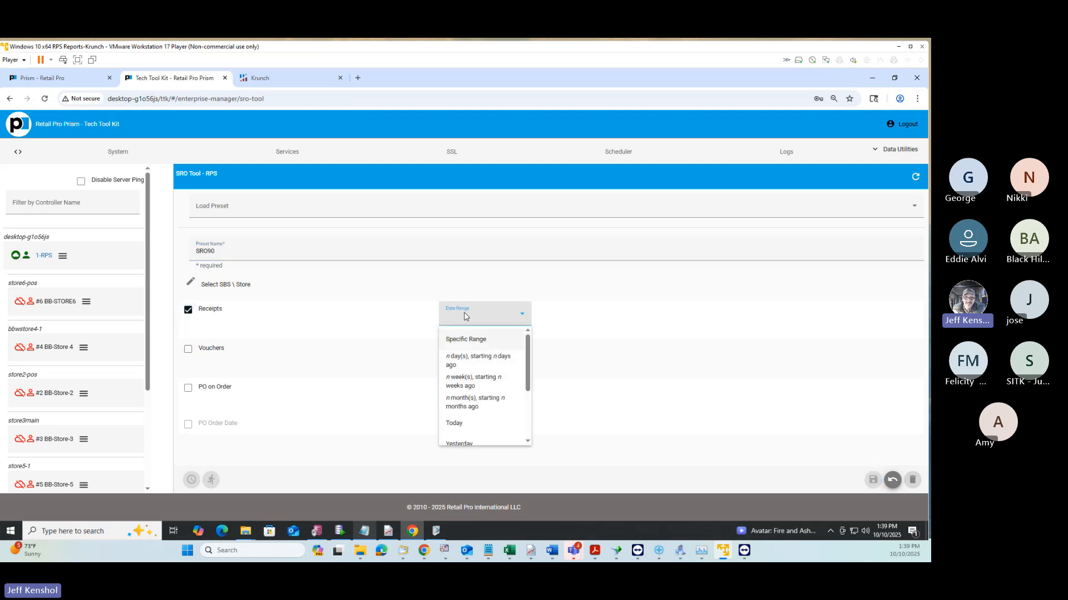
{"action": "left_click", "coordinate": [468, 362]}
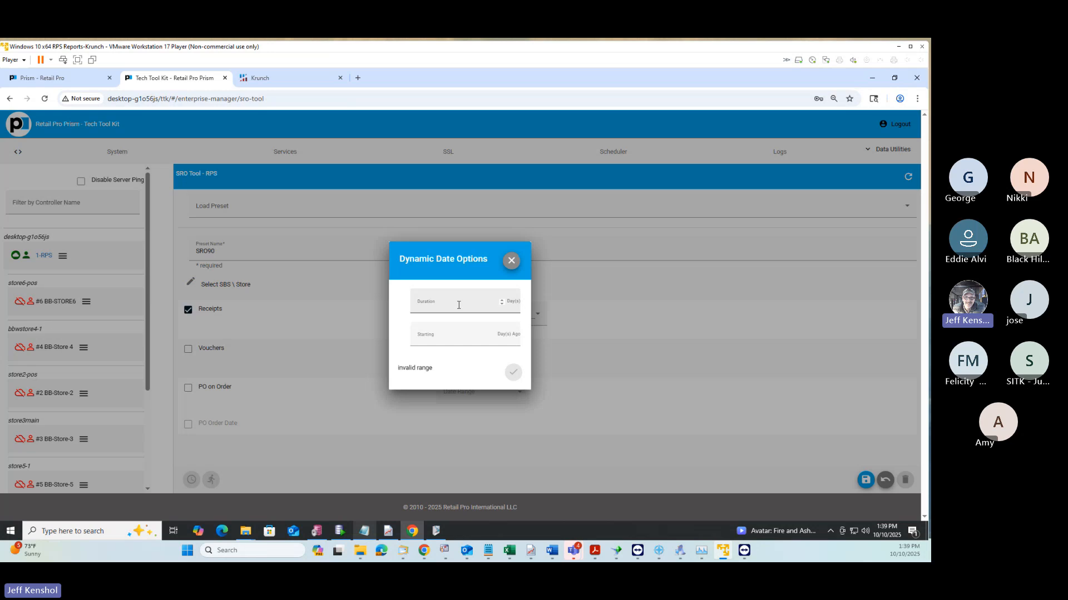
{"action": "left_click", "coordinate": [459, 305]}
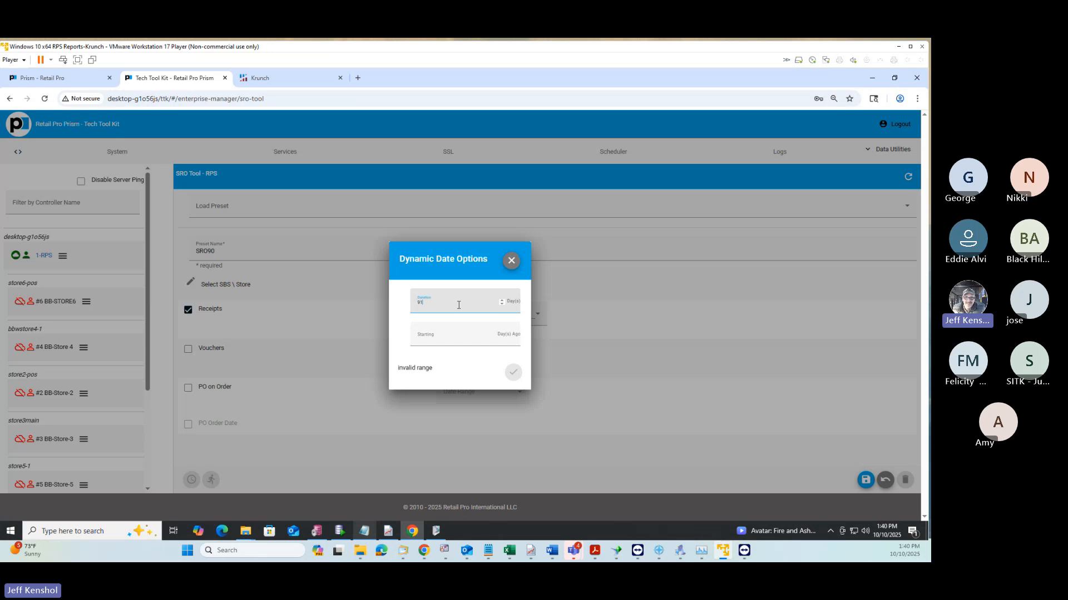
{"action": "key", "text": "Tab"}
{"action": "type", "text": "9"}
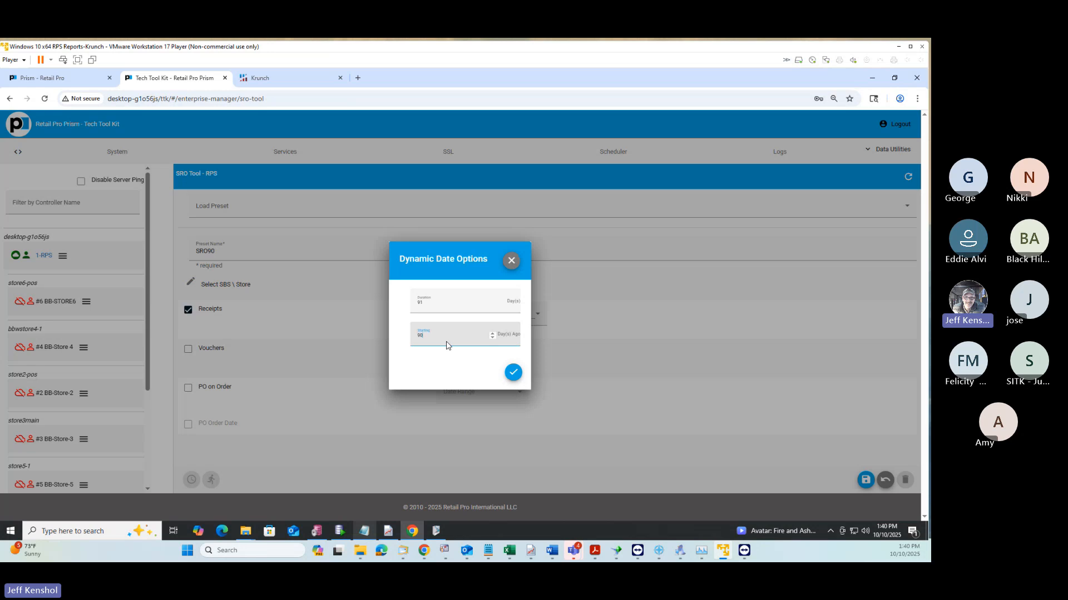
{"action": "left_click", "coordinate": [512, 372]}
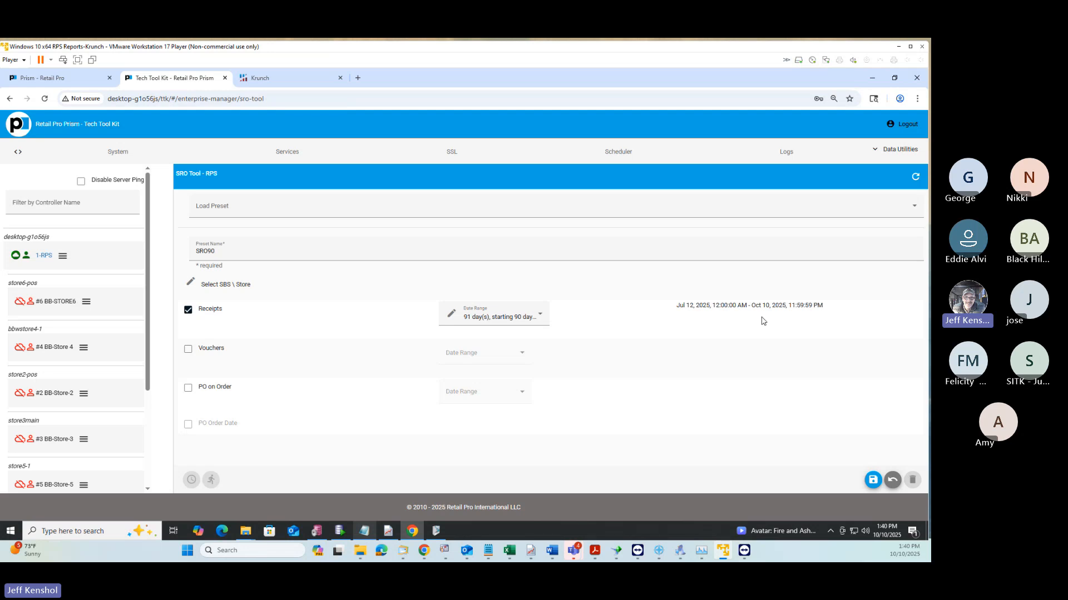
Include Vouchers in the preset with a dynamic date range of 91 days starting 90 days ago.
{"action": "left_click", "coordinate": [190, 352]}
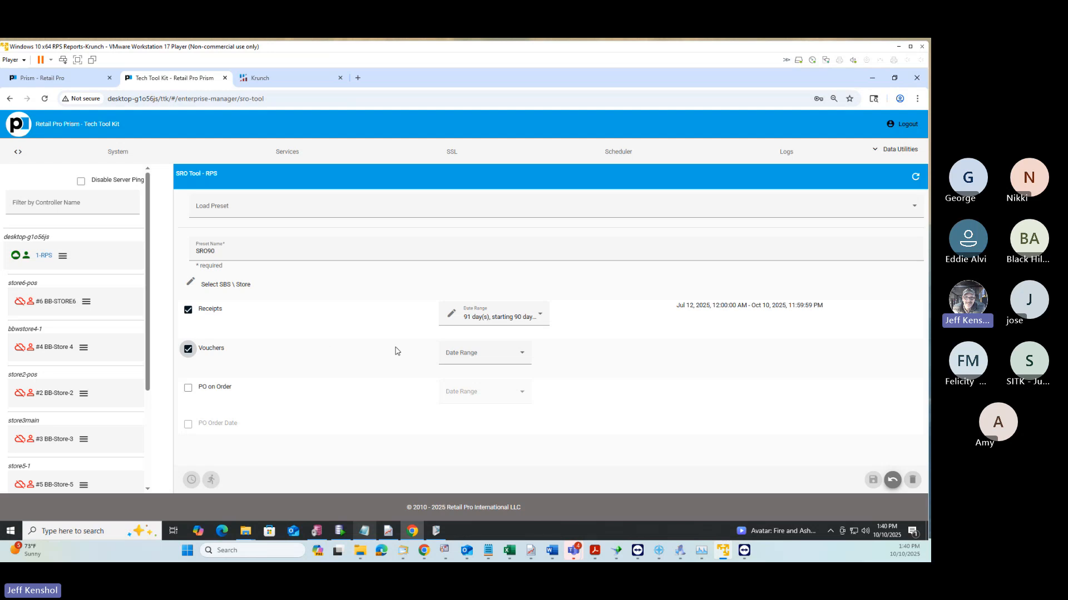
{"action": "left_click", "coordinate": [467, 355]}
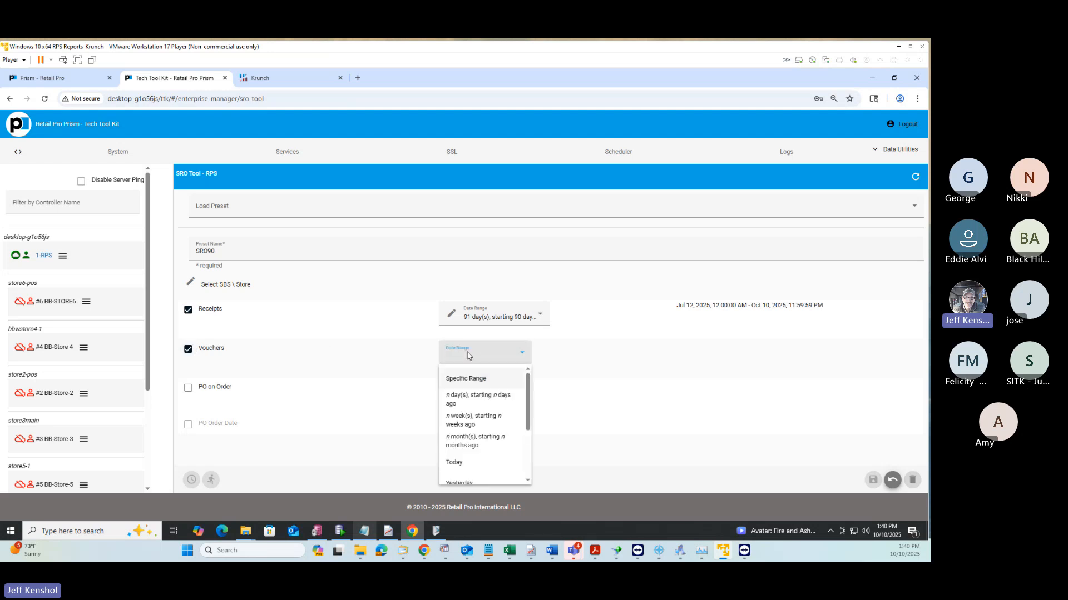
{"action": "left_click", "coordinate": [472, 398]}
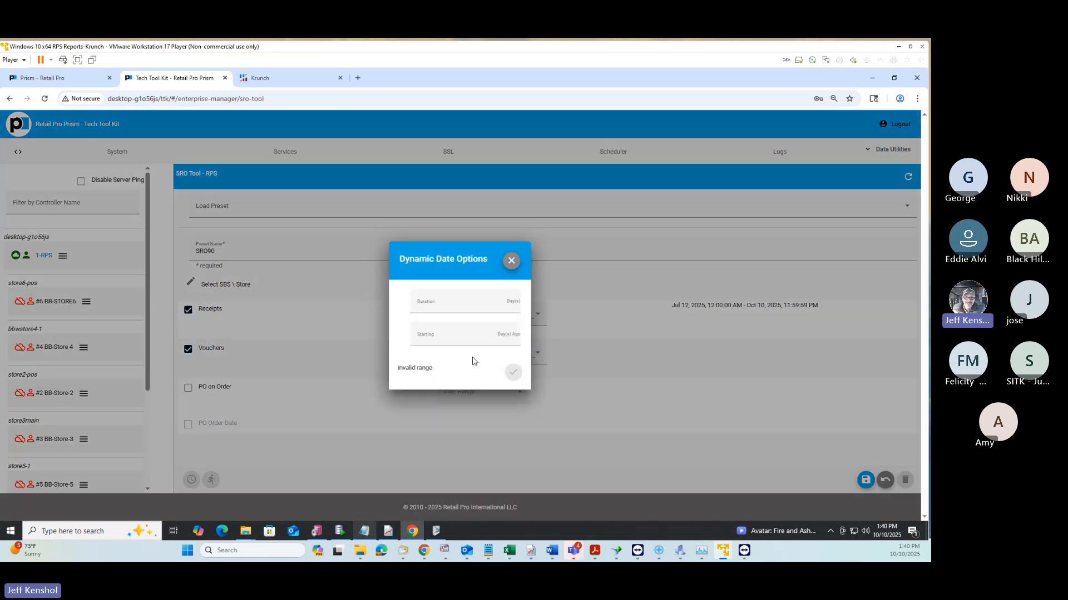
{"action": "left_click", "coordinate": [443, 302]}
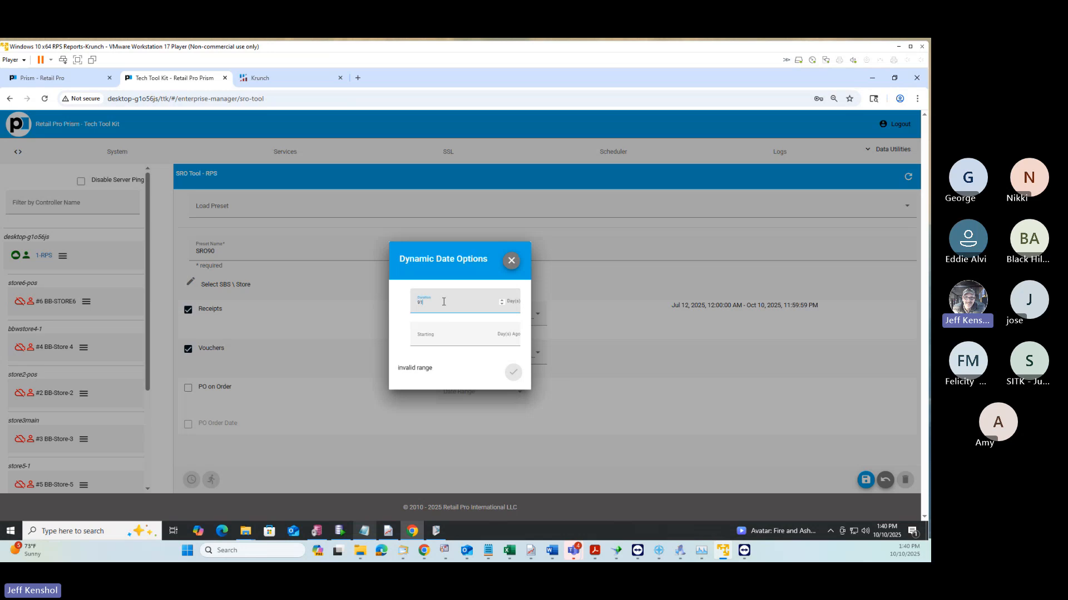
{"action": "key", "text": "Tab"}
{"action": "type", "text": "90"}
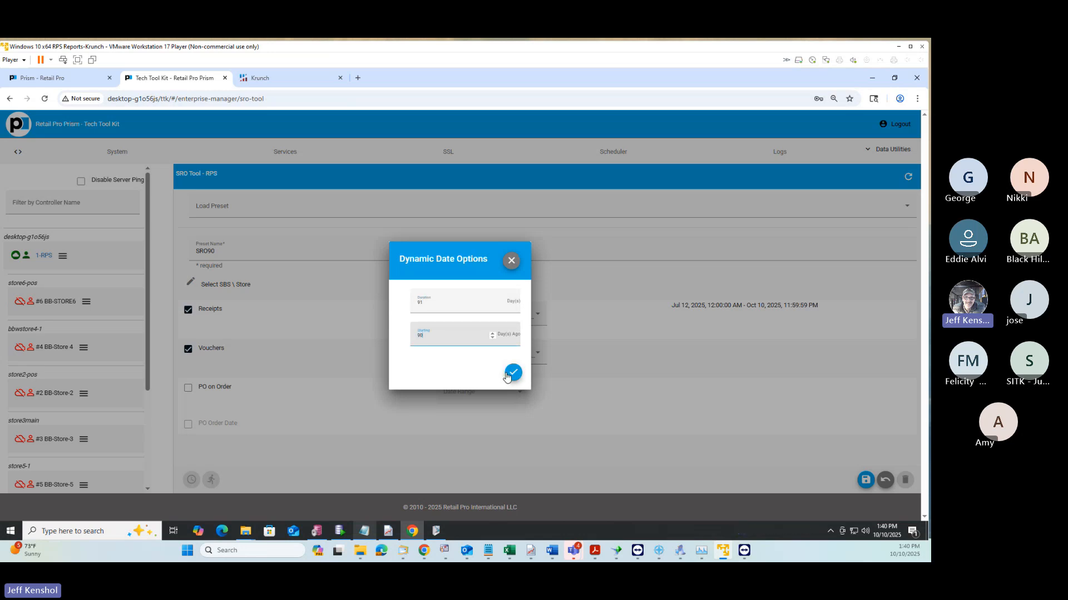
{"action": "left_click", "coordinate": [512, 373]}
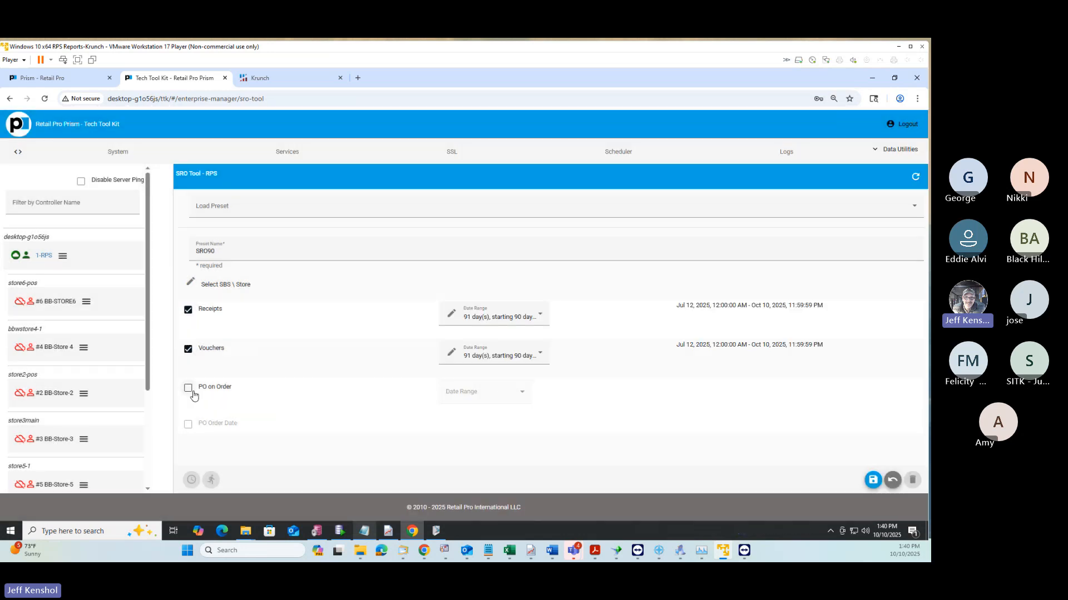
Include PO on Order in the preset with a dynamic date range of 90 days starting 30 days ago.
{"action": "left_click", "coordinate": [193, 394]}
{"action": "left_click", "coordinate": [467, 392]}
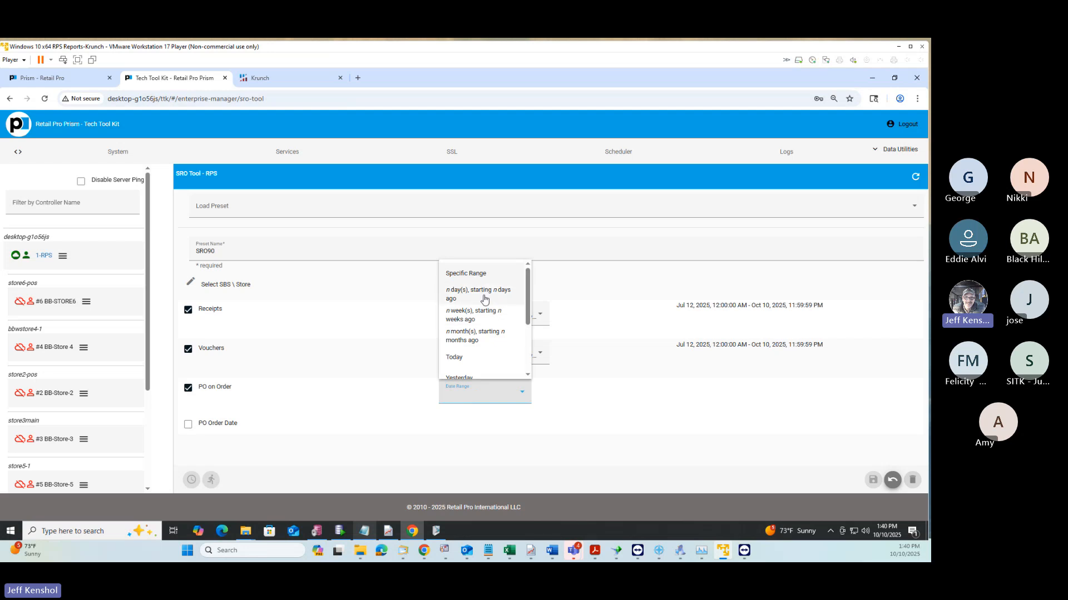
{"action": "left_click", "coordinate": [485, 294]}
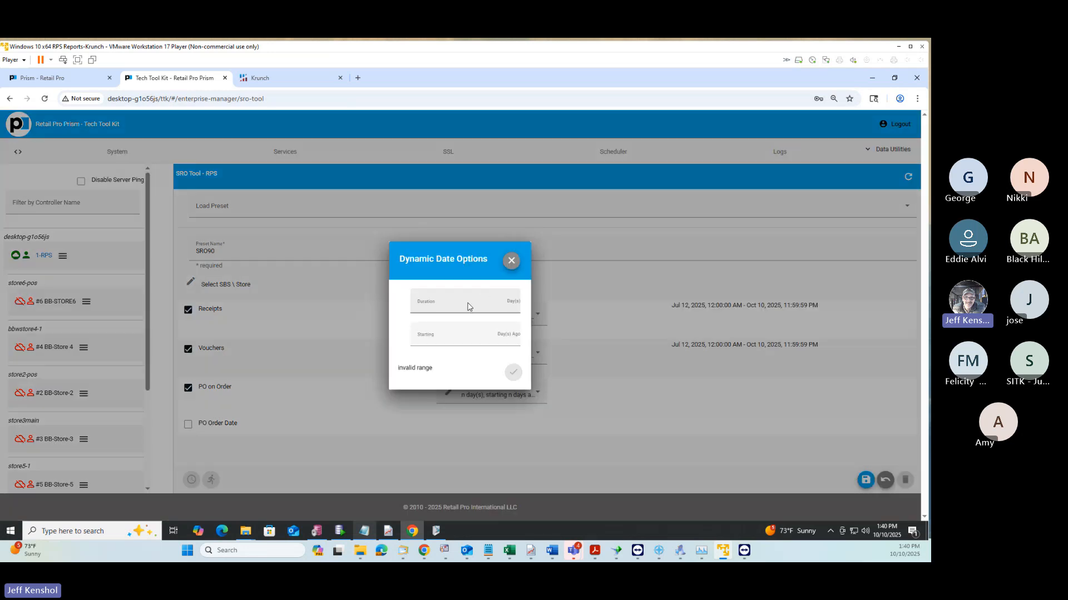
{"action": "left_click", "coordinate": [465, 304]}
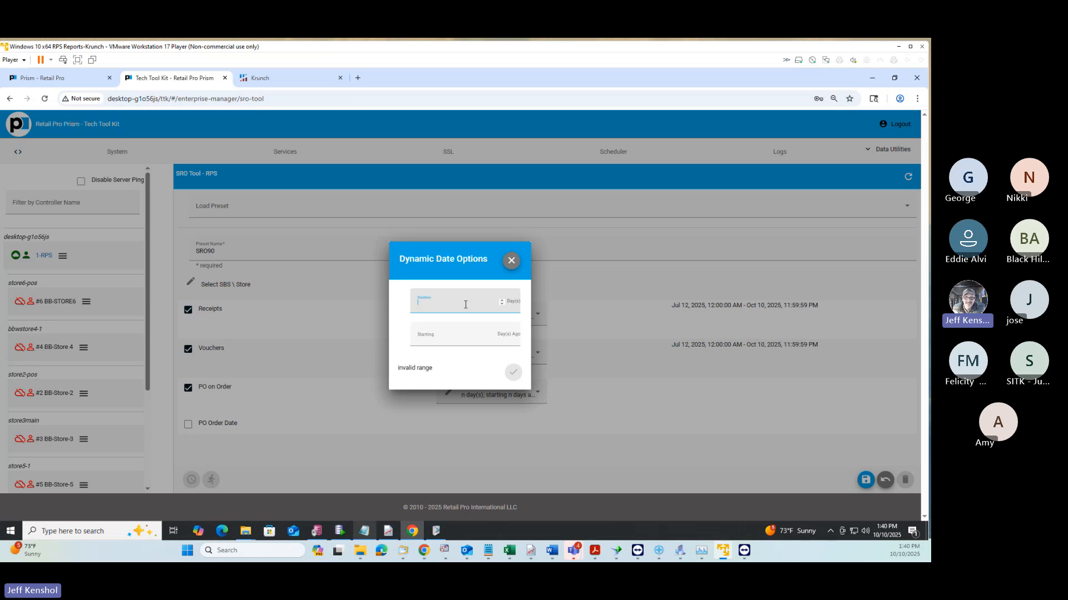
{"action": "type", "text": "90"}
{"action": "key", "text": "Tab"}
{"action": "type", "text": "30"}
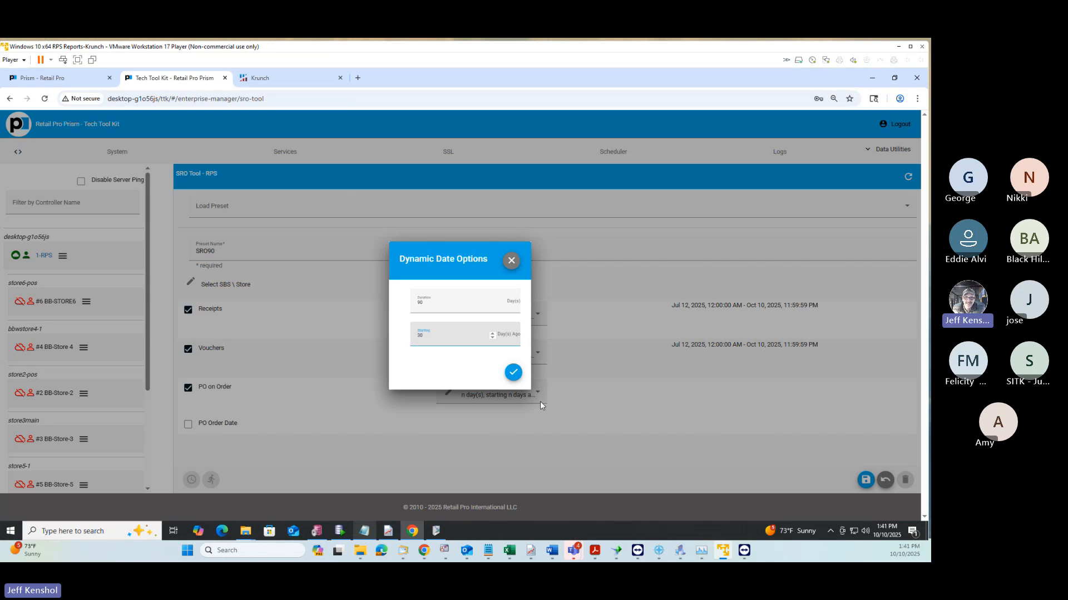
{"action": "left_click", "coordinate": [513, 372]}
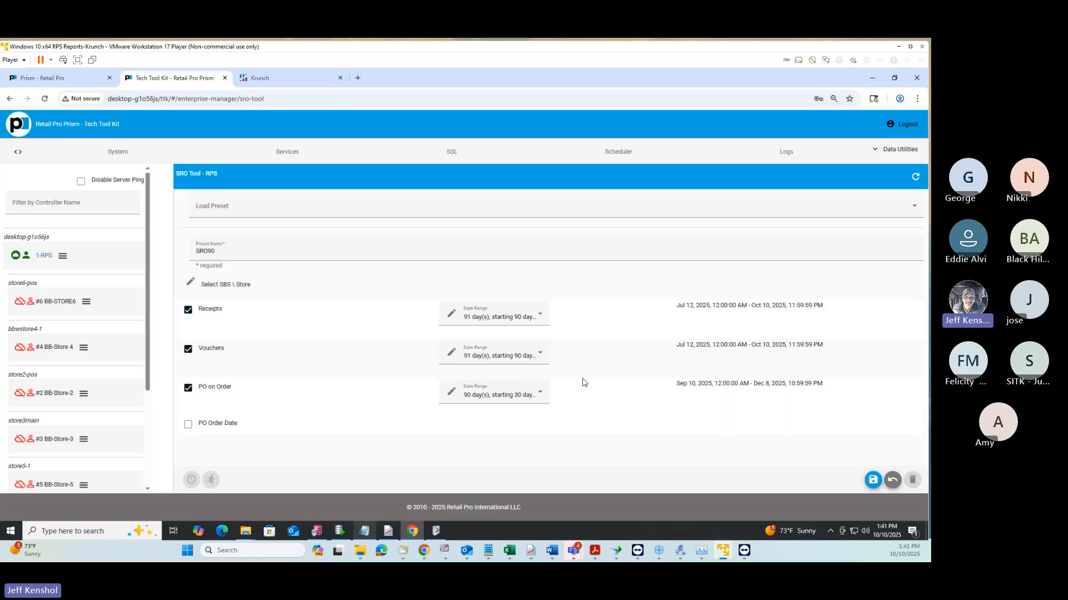
Save the SRO90 preset.
{"action": "left_click", "coordinate": [871, 482]}
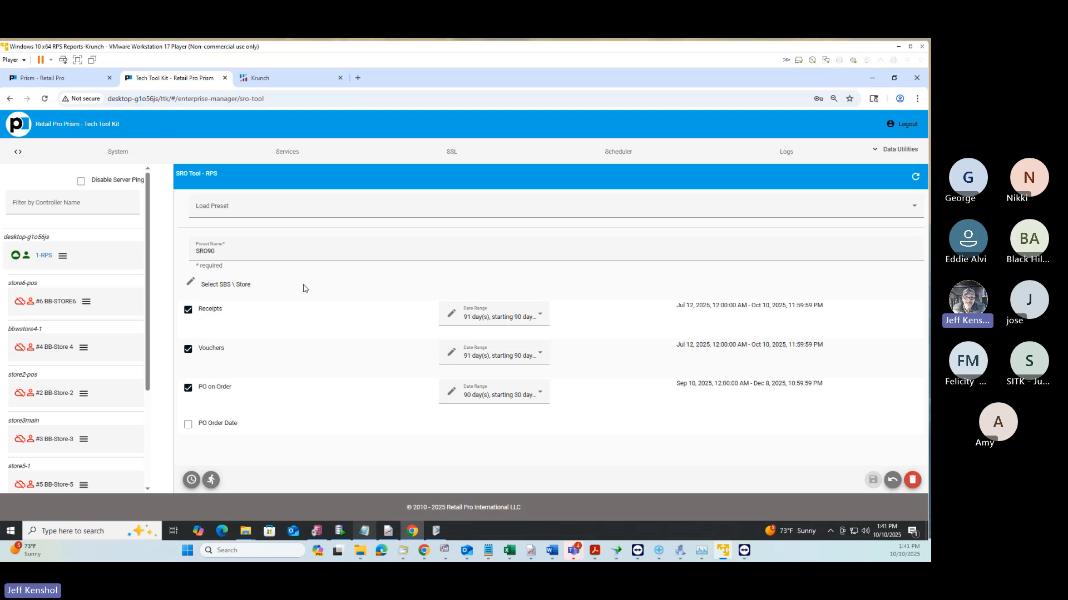
Start a new preset named SRO365 that includes Receipts with a dynamic date range of 366 days starting 365 days ago.
{"action": "left_click", "coordinate": [249, 213]}
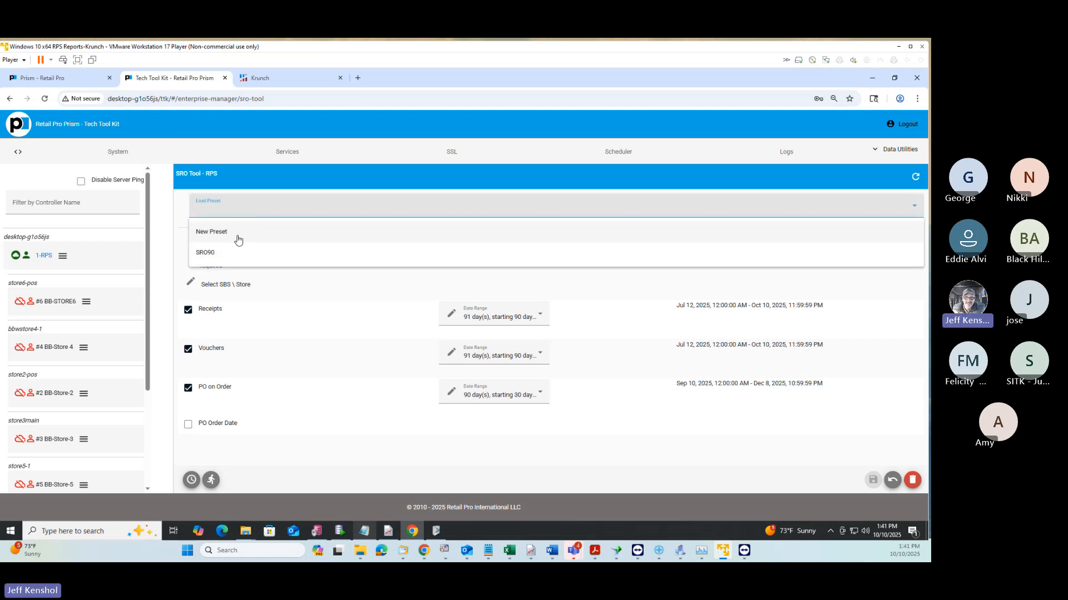
{"action": "left_click", "coordinate": [238, 240]}
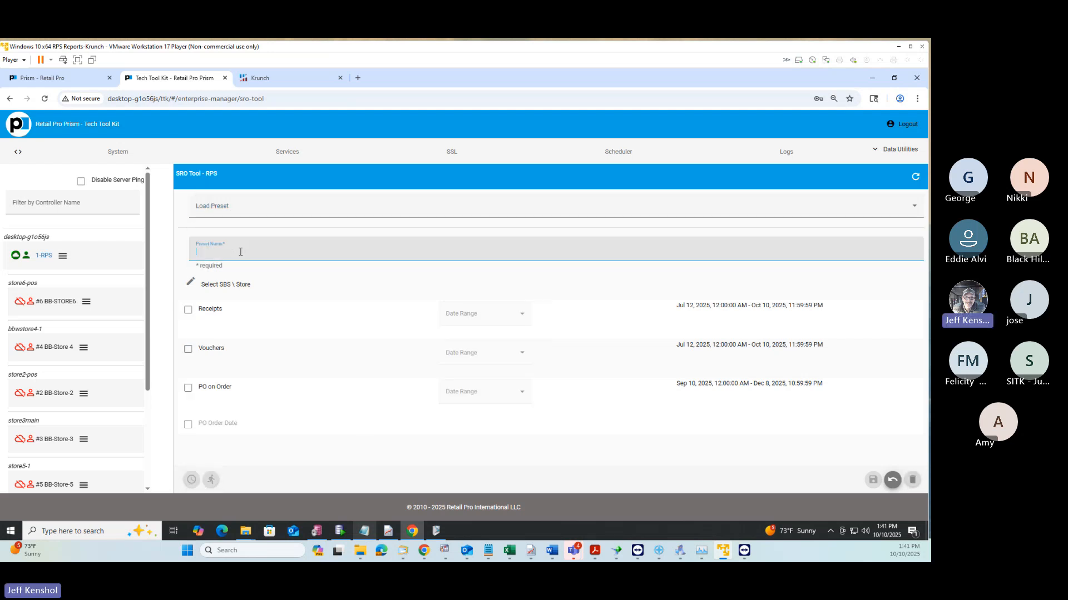
{"action": "type", "text": "SRO365"}
{"action": "left_click", "coordinate": [188, 310]}
{"action": "left_click", "coordinate": [453, 312]}
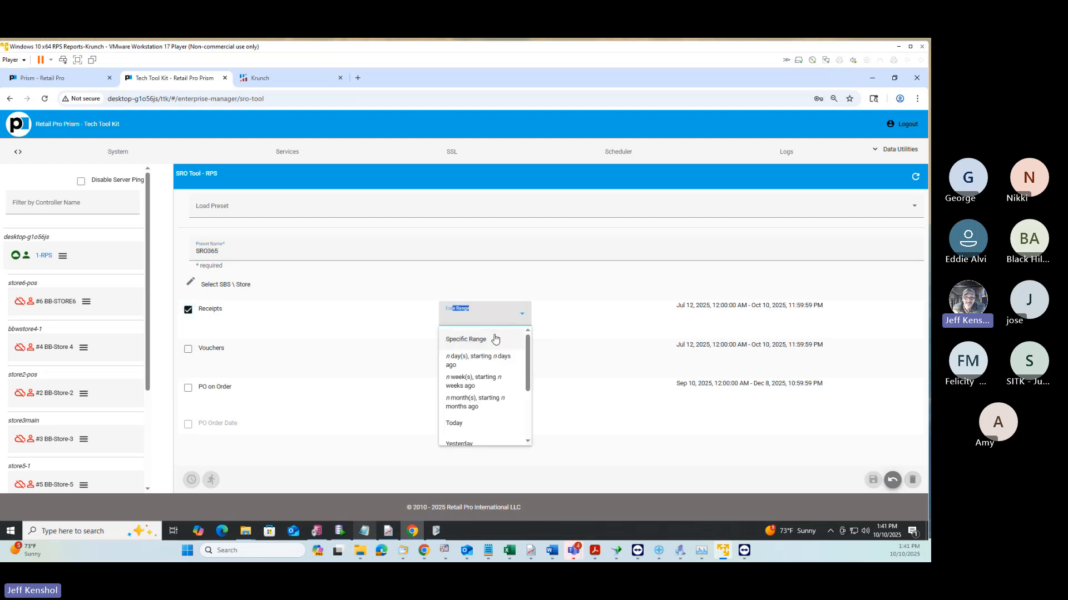
{"action": "left_click", "coordinate": [478, 360]}
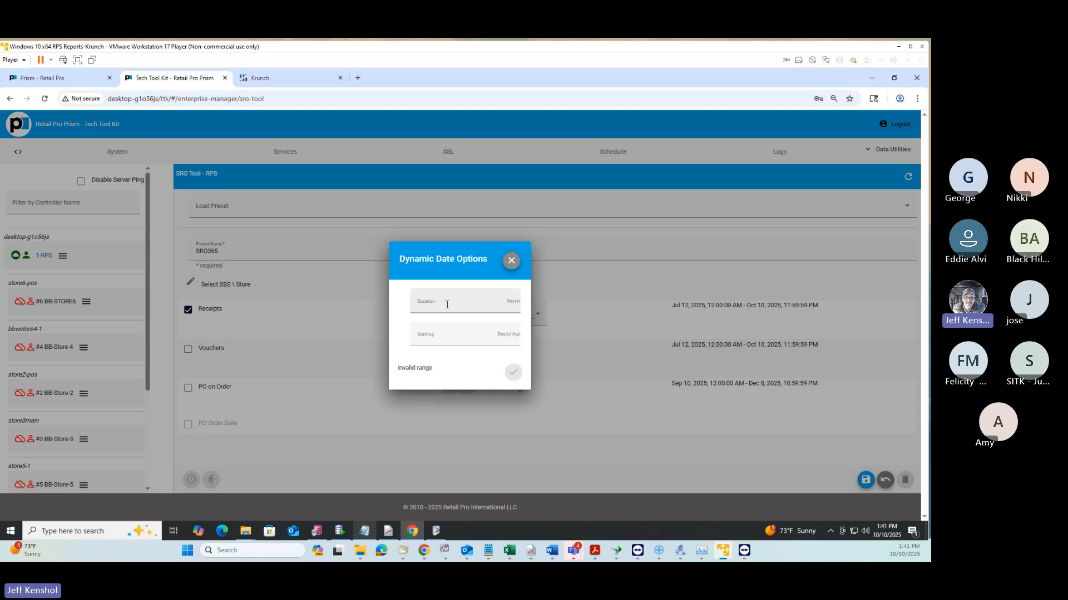
{"action": "left_click", "coordinate": [446, 304]}
{"action": "type", "text": "366"}
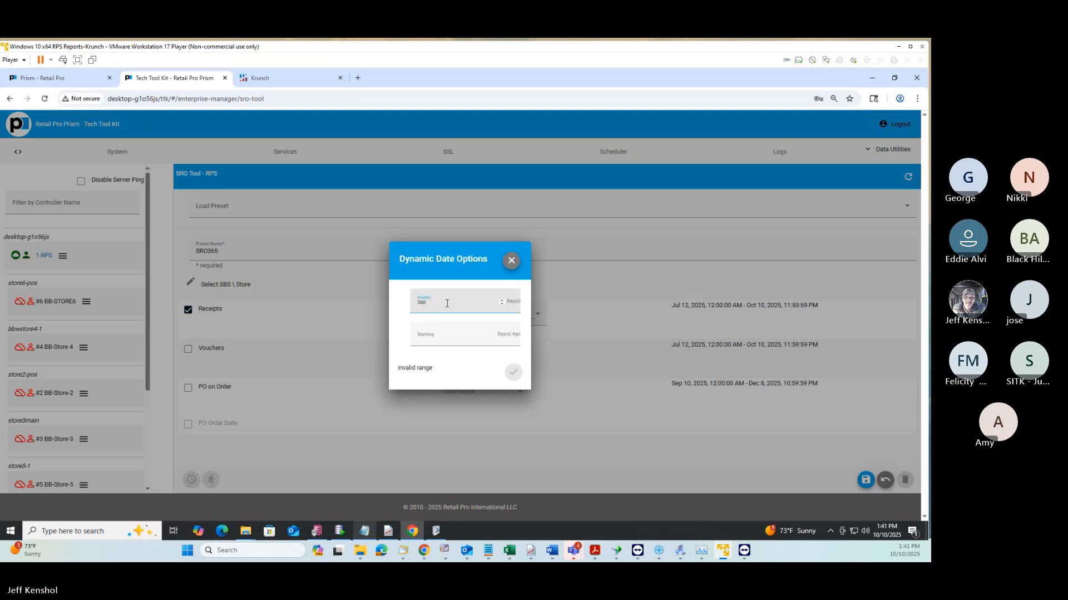
{"action": "key", "text": "Tab"}
{"action": "type", "text": "365"}
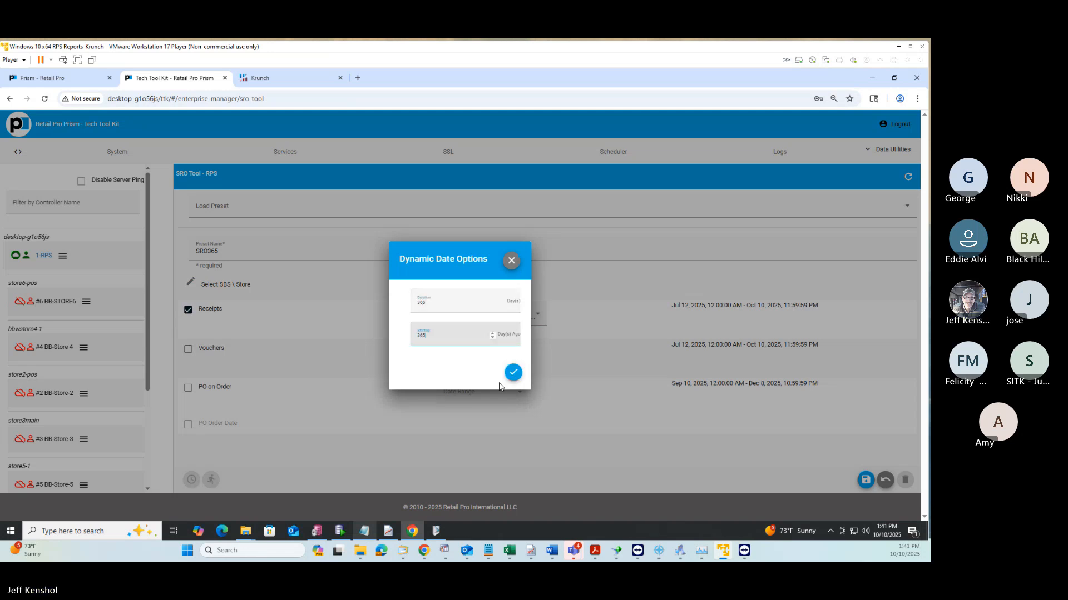
{"action": "left_click", "coordinate": [512, 372]}
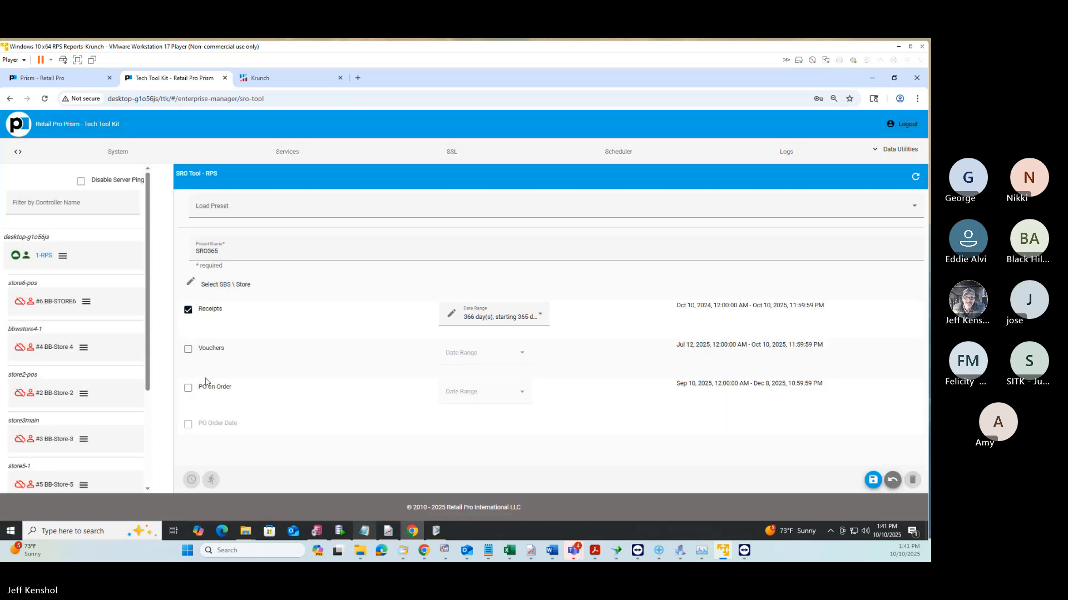
Include Vouchers in the unsaved SRO365 preset with a dynamic date range of 366 days starting 365 days ago.
{"action": "left_click", "coordinate": [189, 349]}
{"action": "left_click", "coordinate": [481, 354]}
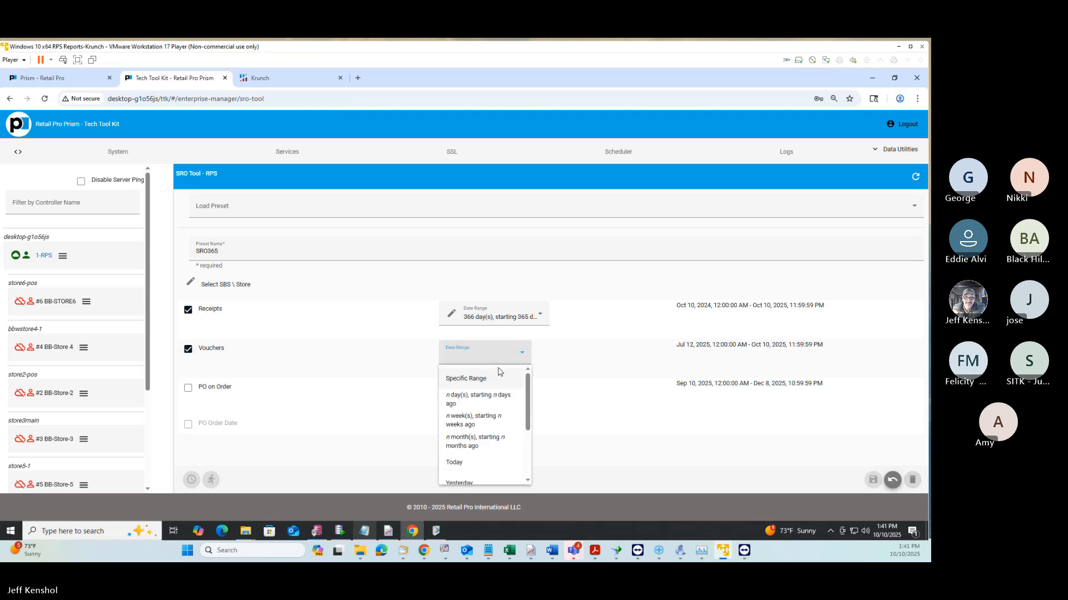
{"action": "left_click", "coordinate": [489, 396]}
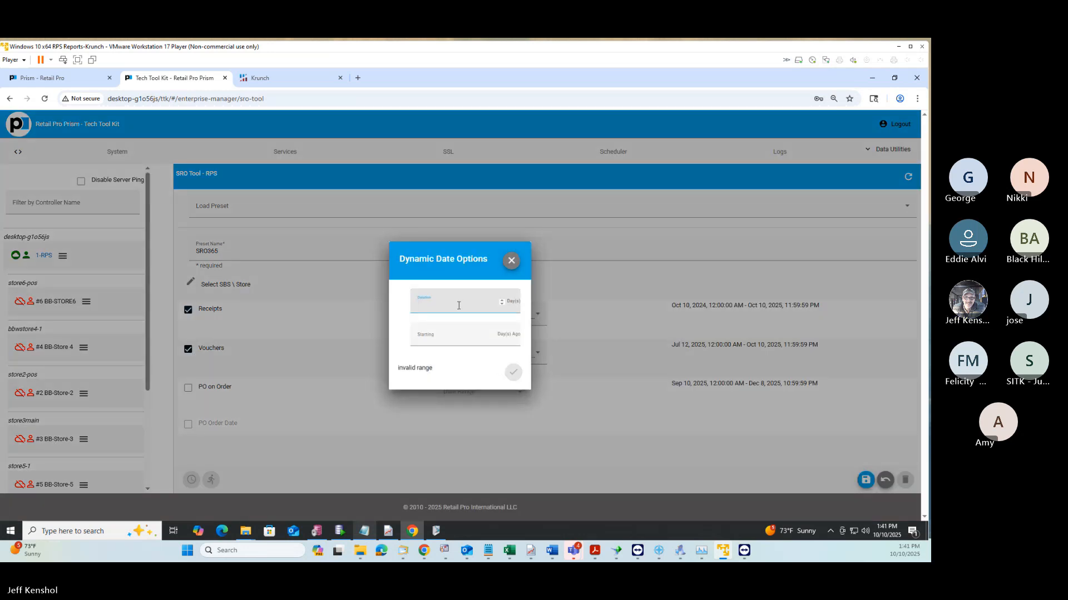
{"action": "type", "text": "366"}
{"action": "key", "text": "Tab"}
{"action": "type", "text": "3"}
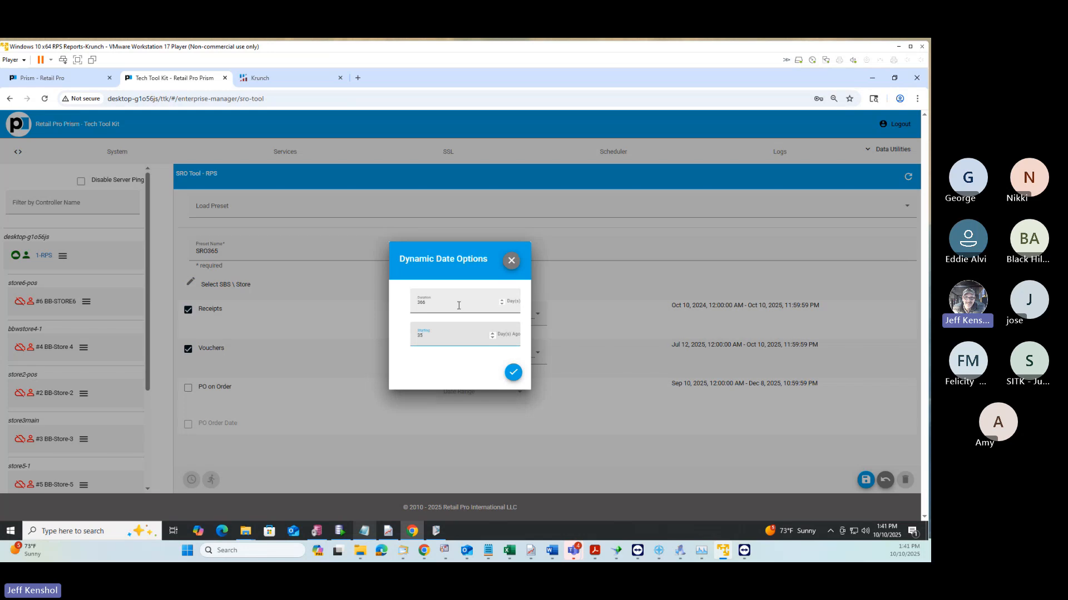
{"action": "type", "text": "65"}
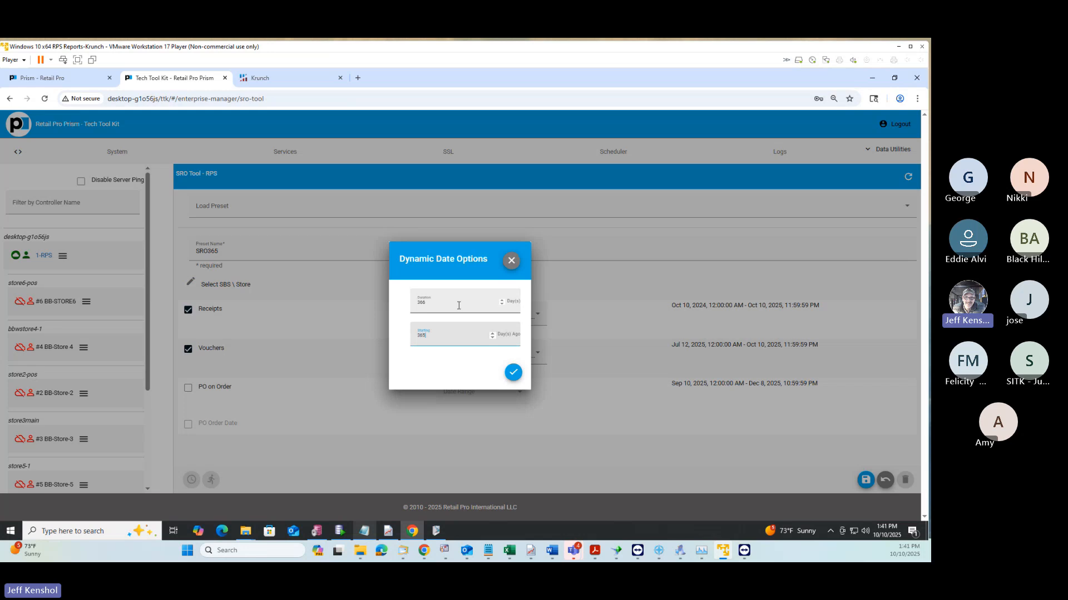
{"action": "left_click", "coordinate": [514, 374]}
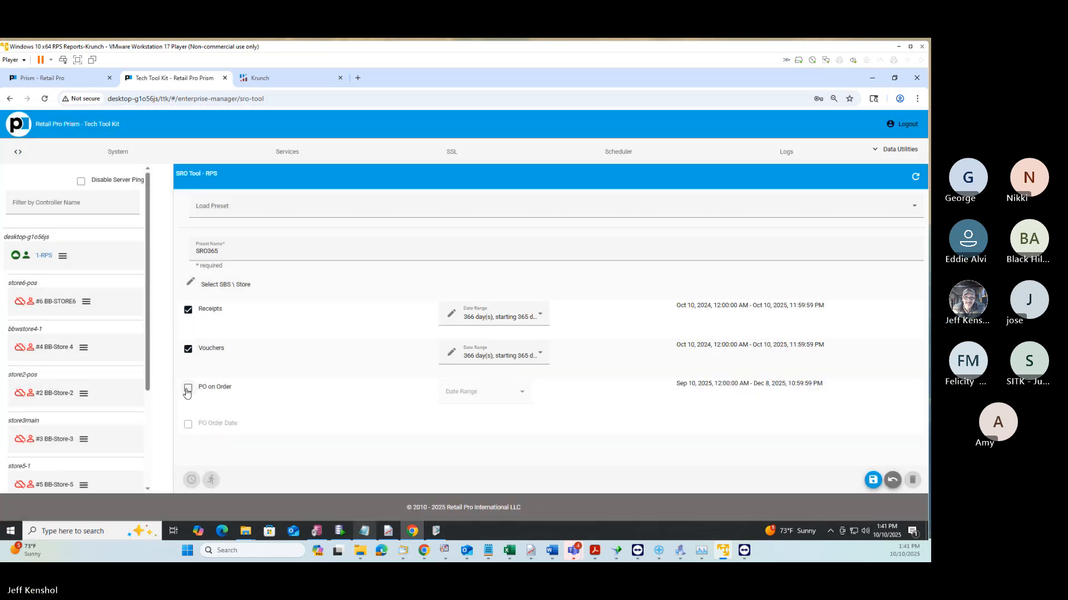
Include PO on Order in the unsaved SRO365 preset with a dynamic date range of 90 days starting 30 days ago.
{"action": "left_click", "coordinate": [188, 387]}
{"action": "left_click", "coordinate": [462, 401]}
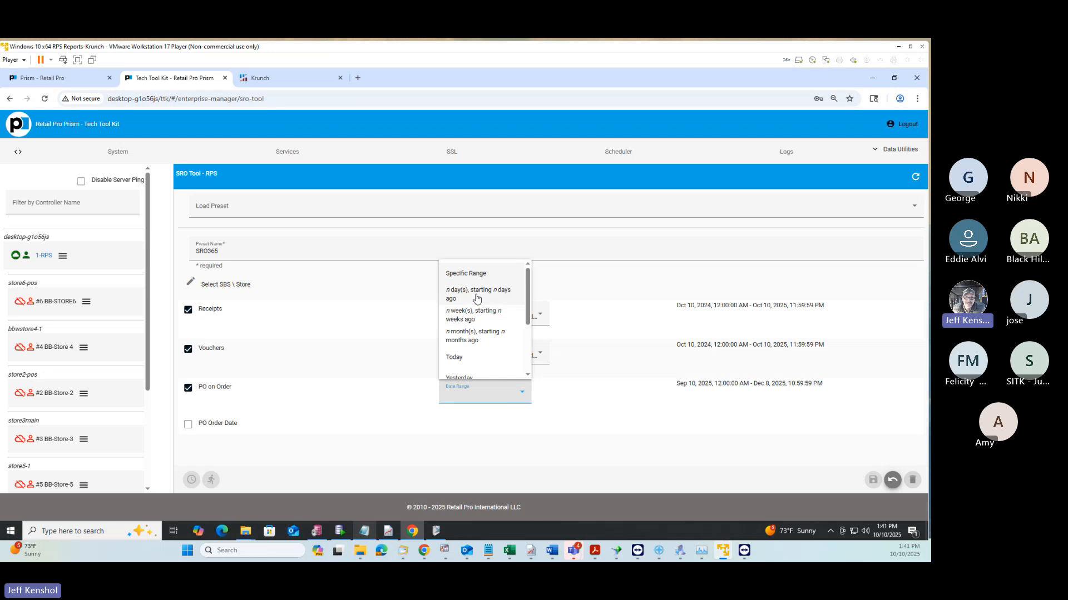
{"action": "left_click", "coordinate": [477, 300]}
{"action": "left_click", "coordinate": [447, 305]}
{"action": "type", "text": "90"}
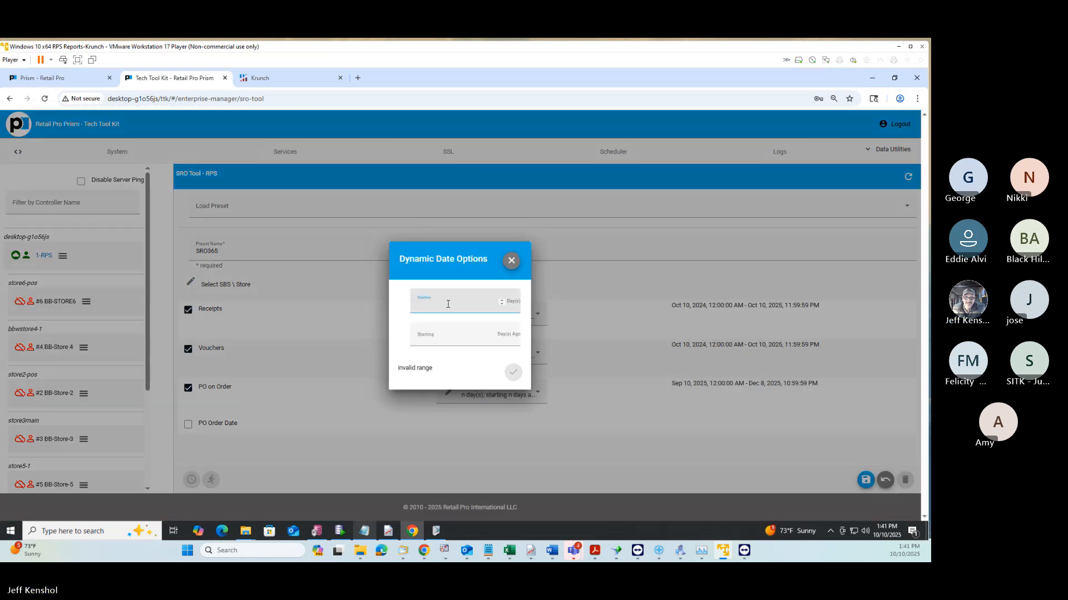
{"action": "key", "text": "Tab"}
{"action": "type", "text": "30"}
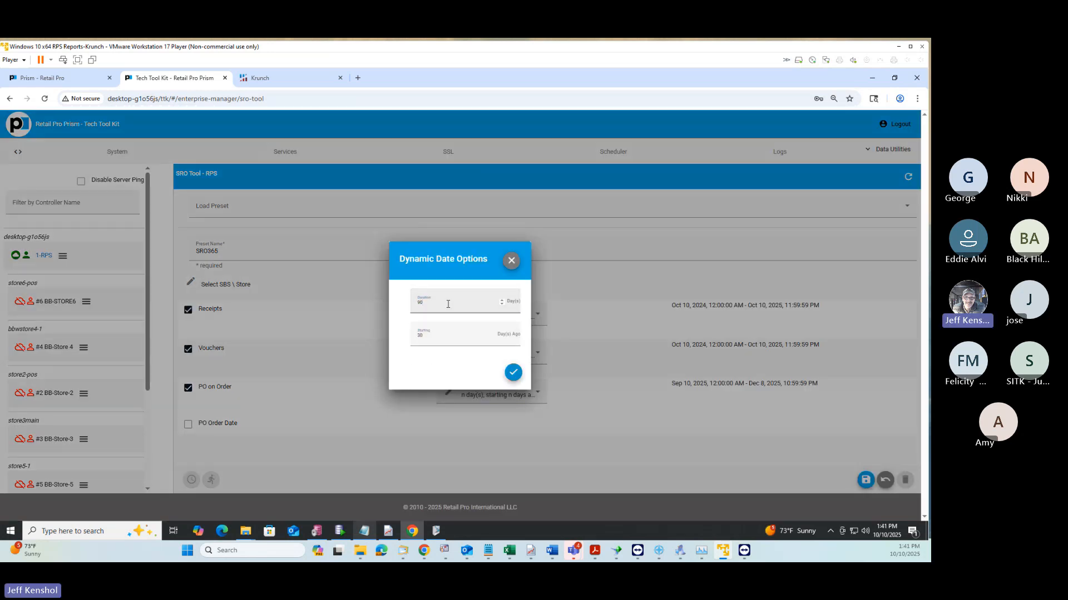
{"action": "left_click", "coordinate": [513, 375]}
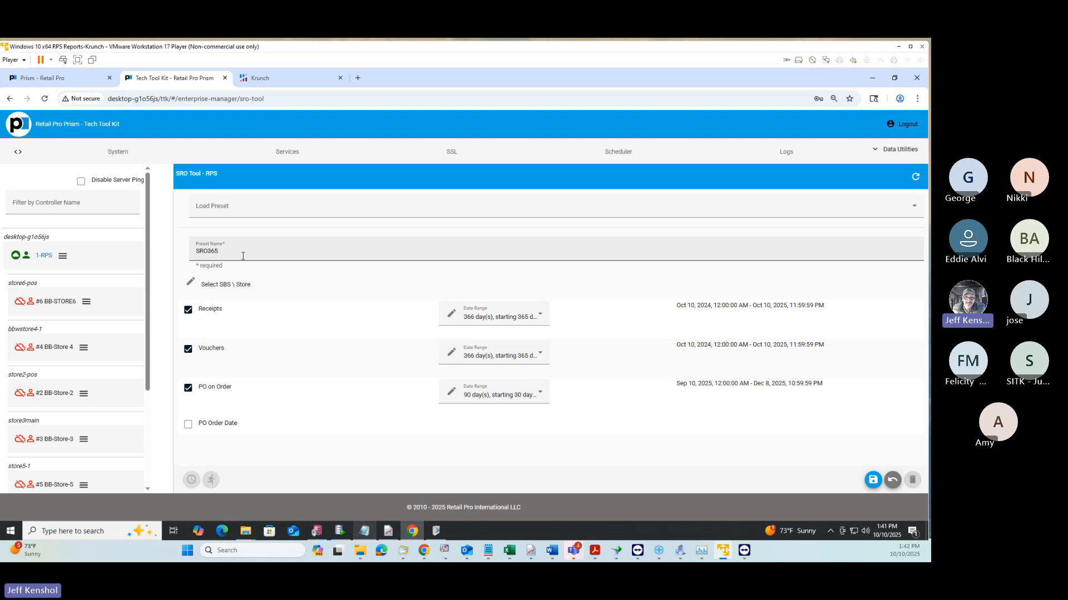
Load the saved SRO90 preset and switch back to a blank new preset.
{"action": "left_click", "coordinate": [246, 254]}
{"action": "left_click", "coordinate": [251, 207]}
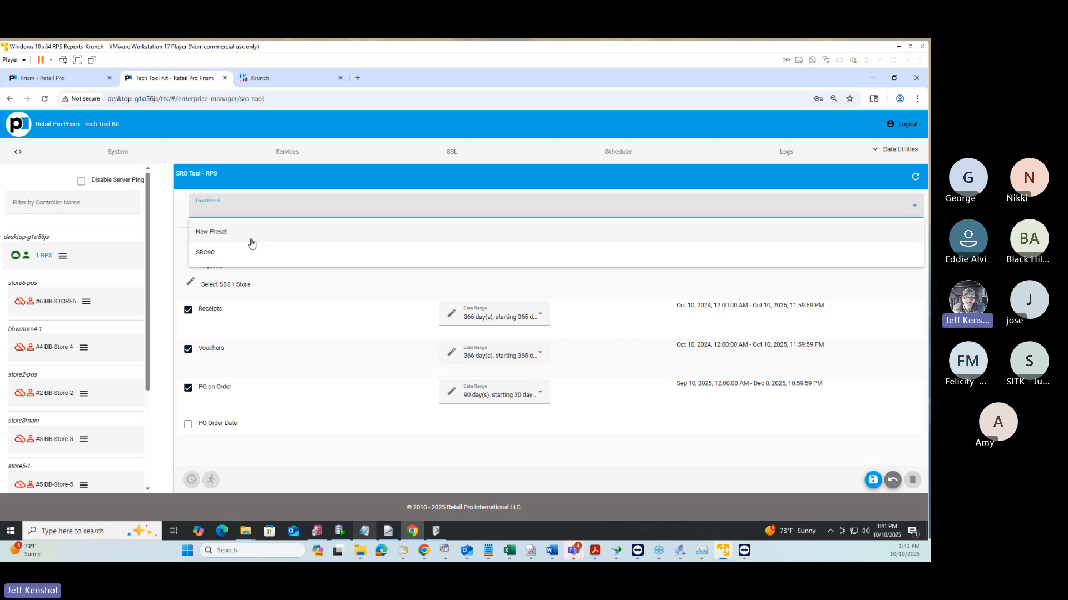
{"action": "left_click", "coordinate": [244, 254]}
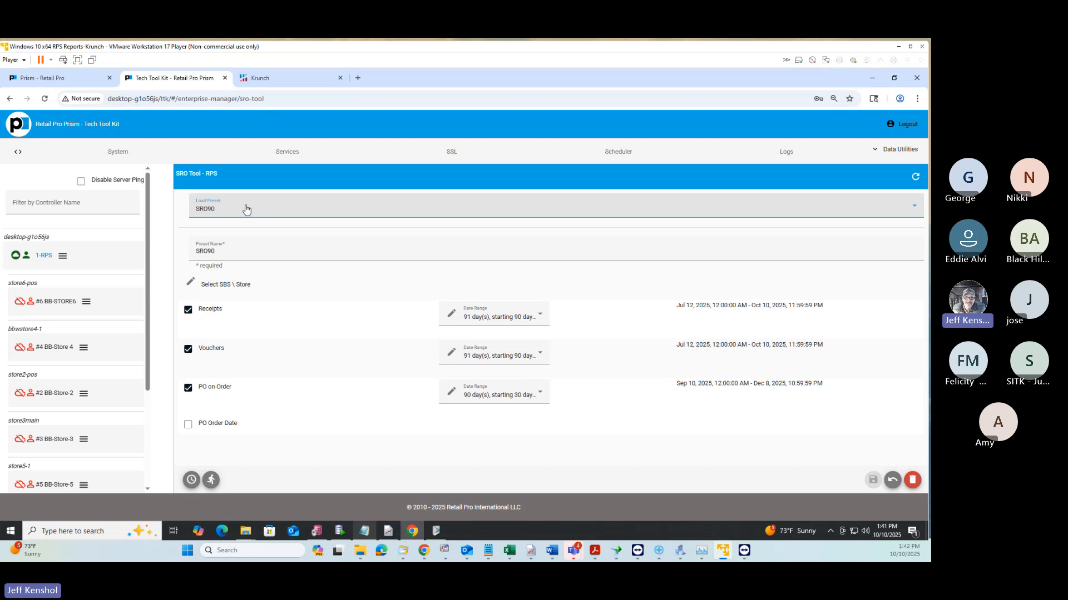
{"action": "left_click", "coordinate": [246, 208]}
{"action": "left_click", "coordinate": [242, 237]}
{"action": "left_click", "coordinate": [246, 249]}
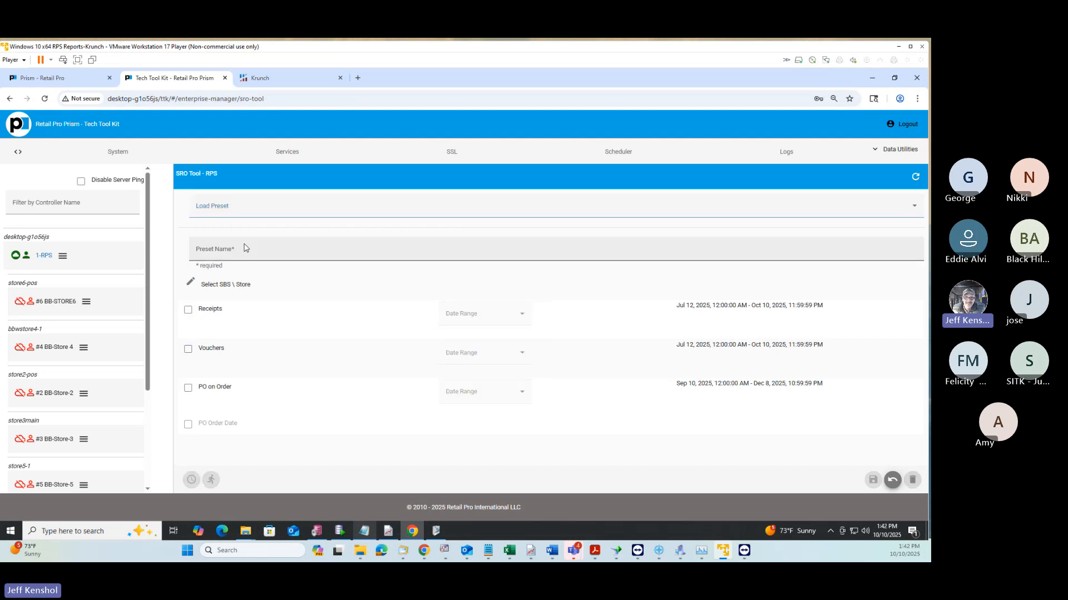
Start a new blank preset and name it SRO365.
{"action": "left_click", "coordinate": [242, 208]}
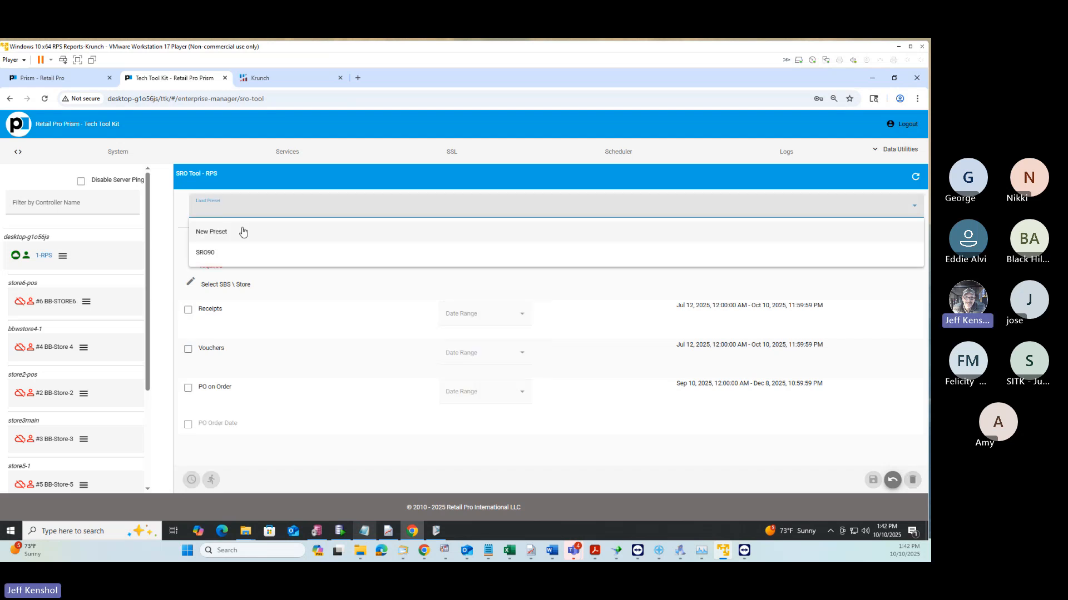
{"action": "left_click", "coordinate": [229, 235]}
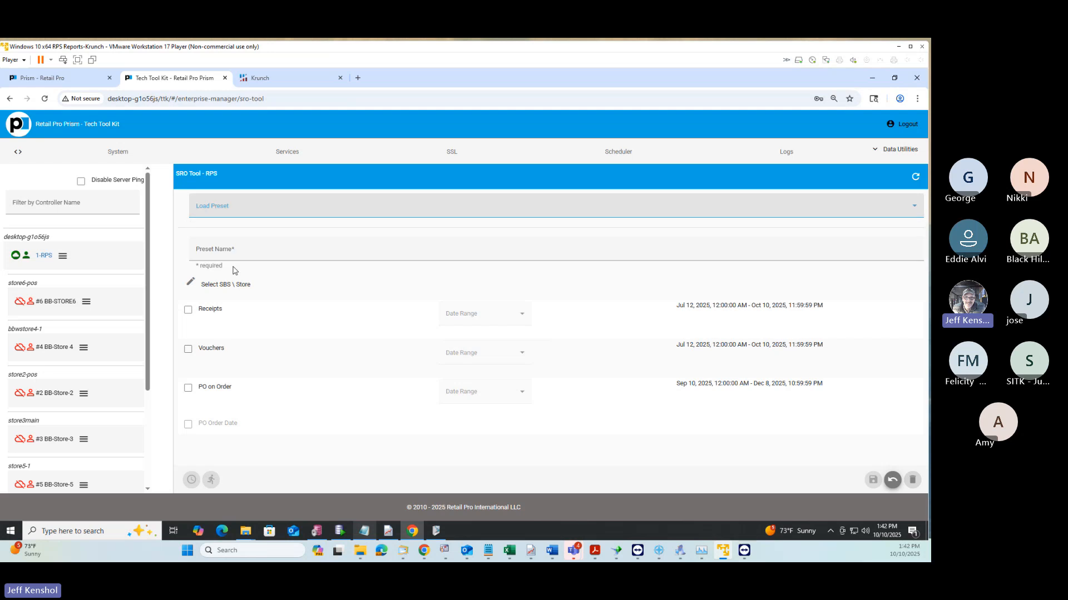
{"action": "left_click", "coordinate": [225, 251]}
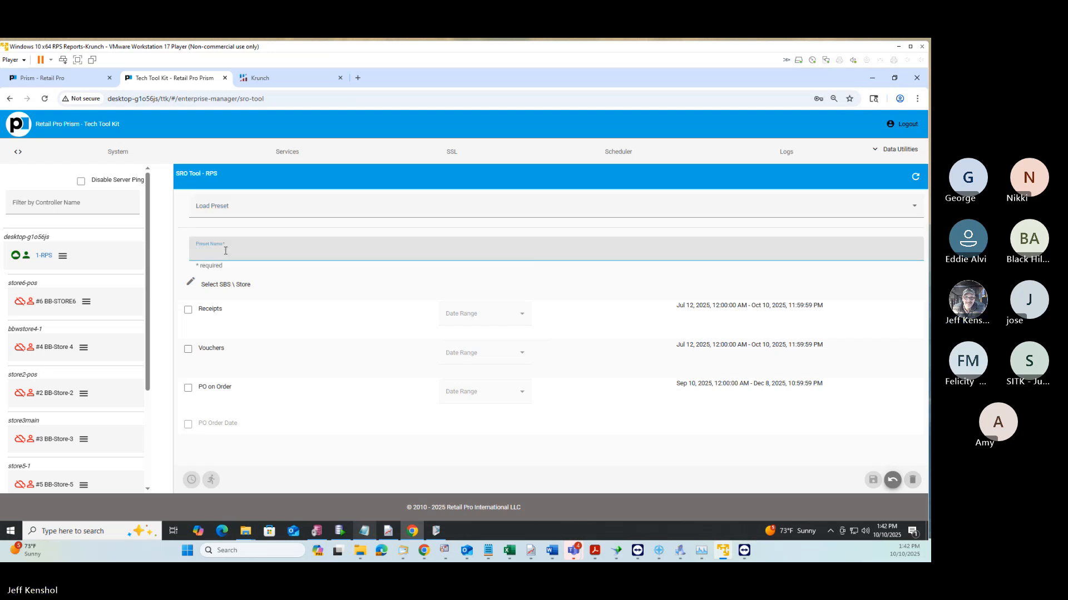
{"action": "type", "text": "SRO"}
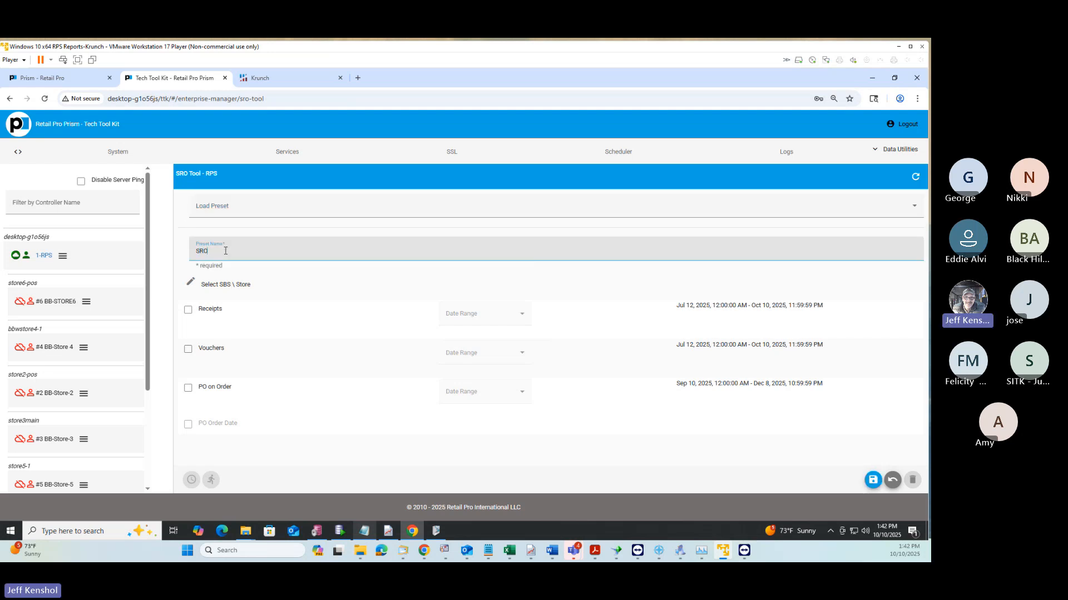
{"action": "type", "text": "365"}
Include Receipts in the SRO365 preset with a dynamic date range of 366 days starting 365 days ago.
{"action": "left_click", "coordinate": [188, 310]}
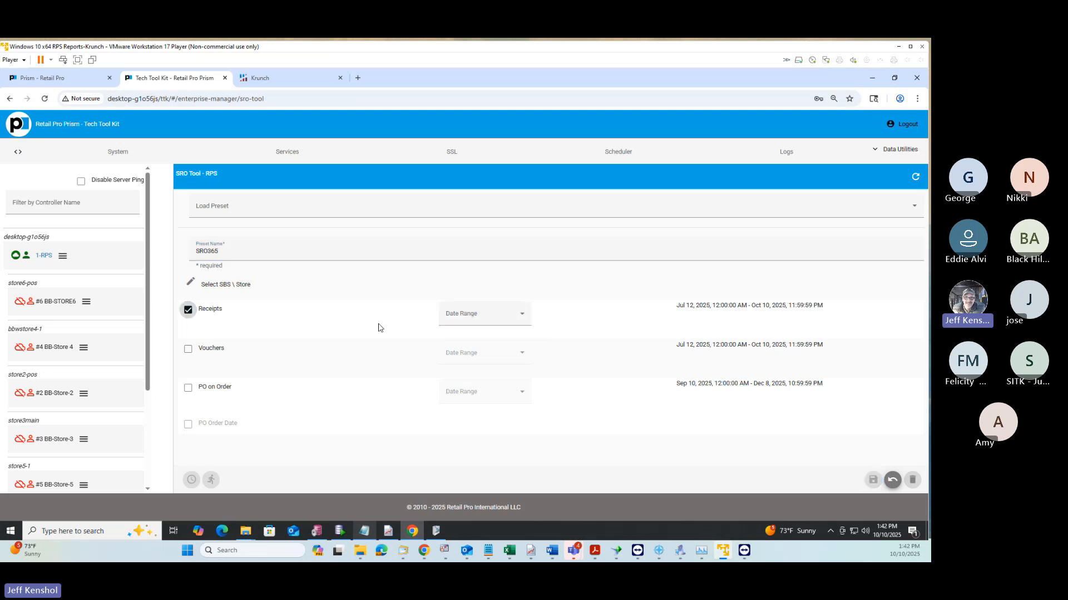
{"action": "left_click", "coordinate": [470, 322]}
{"action": "left_click", "coordinate": [476, 362]}
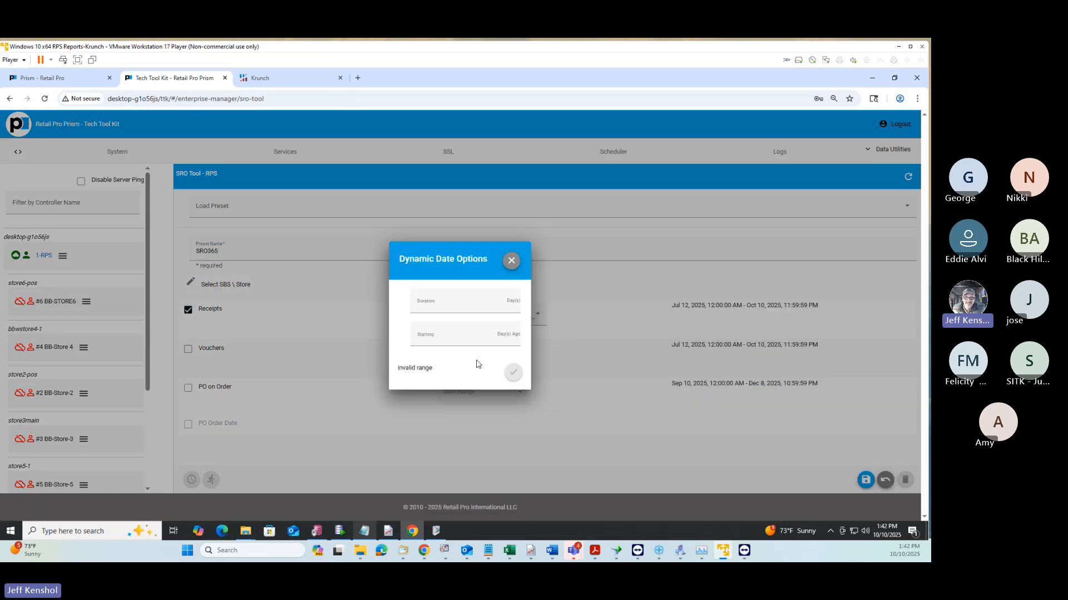
{"action": "left_click", "coordinate": [474, 304]}
{"action": "type", "text": "3"}
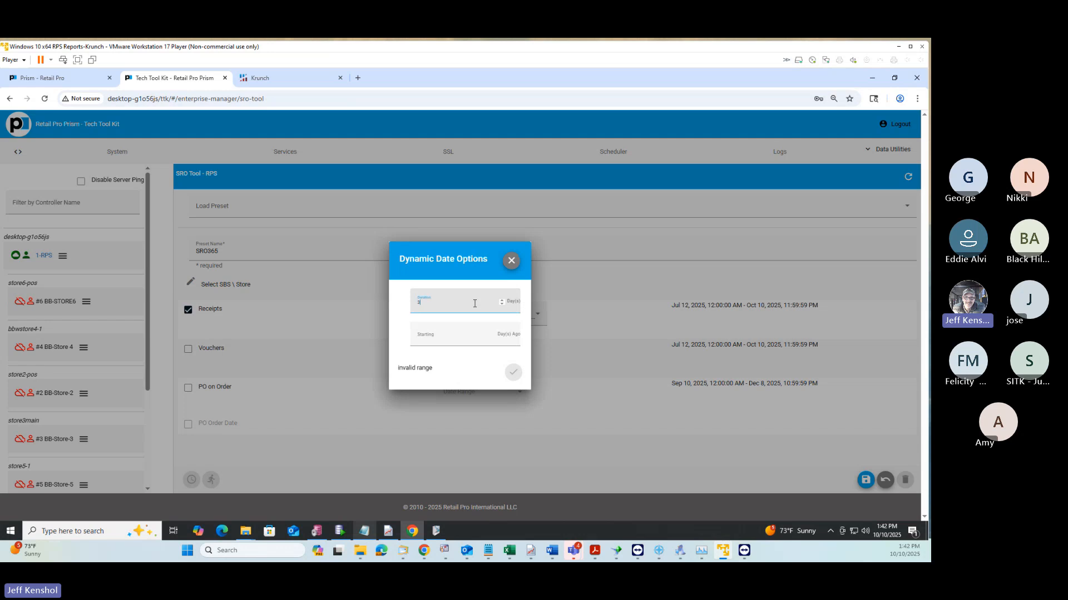
{"action": "type", "text": "66"}
{"action": "key", "text": "Tab"}
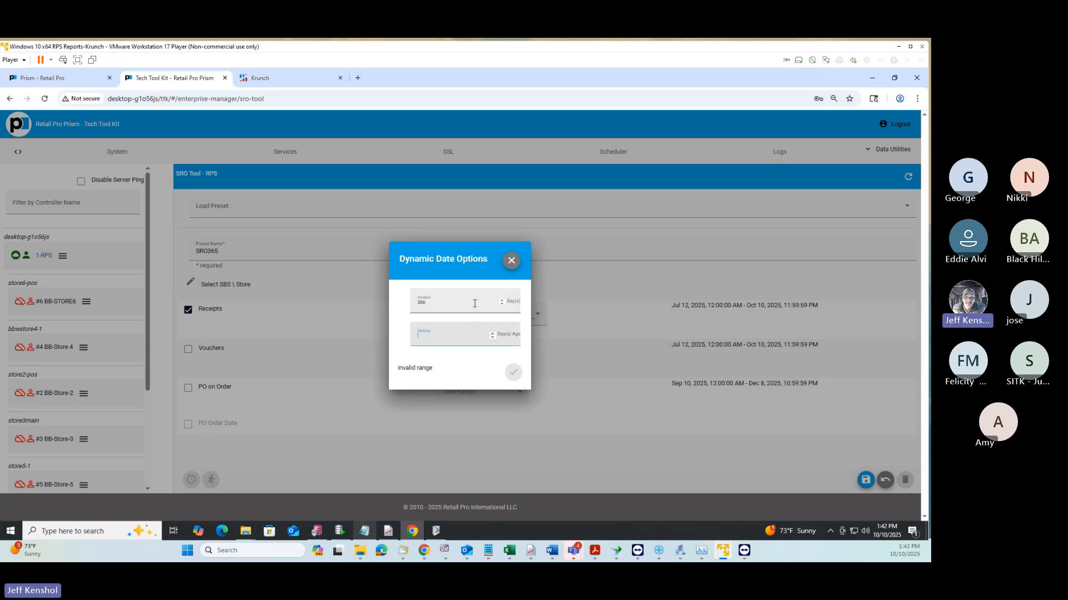
{"action": "type", "text": "365"}
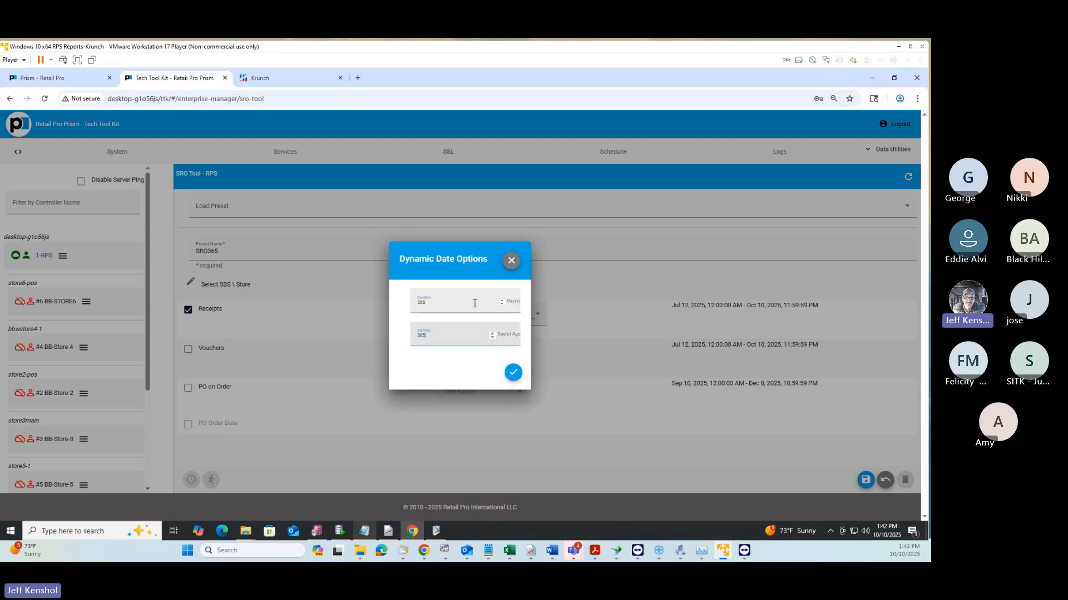
{"action": "left_click", "coordinate": [513, 374]}
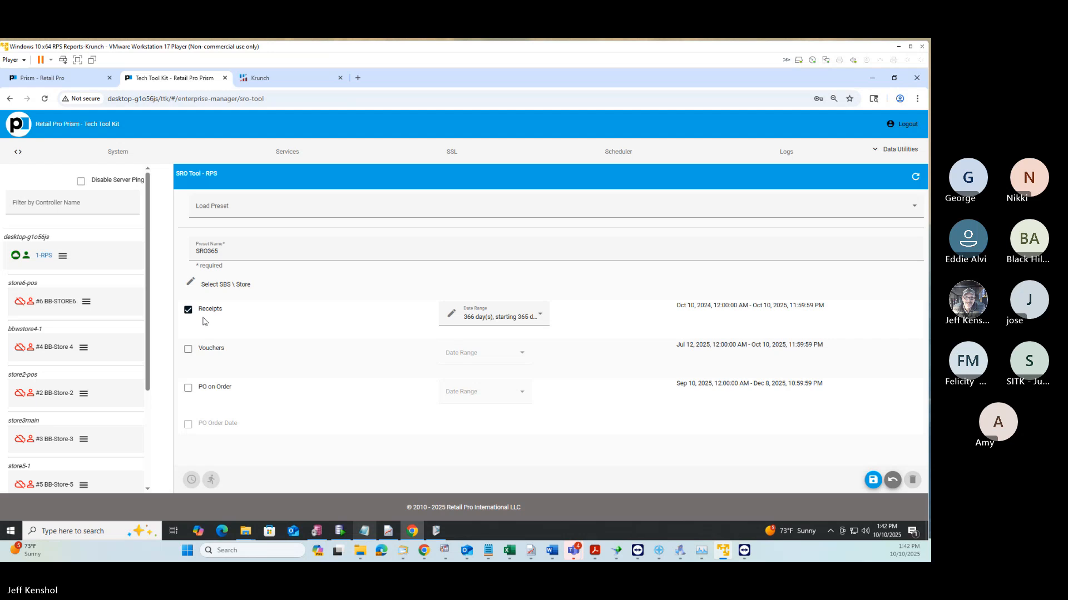
Include Vouchers in the SRO365 preset with a dynamic date range of 366 days starting 365 days ago.
{"action": "left_click", "coordinate": [188, 349]}
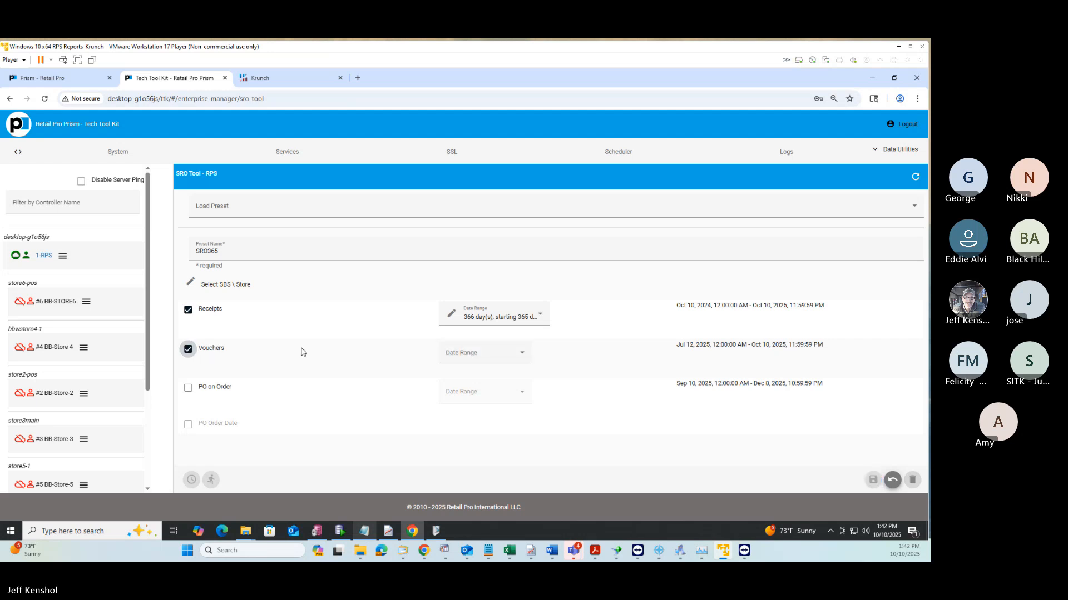
{"action": "left_click", "coordinate": [486, 359]}
{"action": "left_click", "coordinate": [486, 397]}
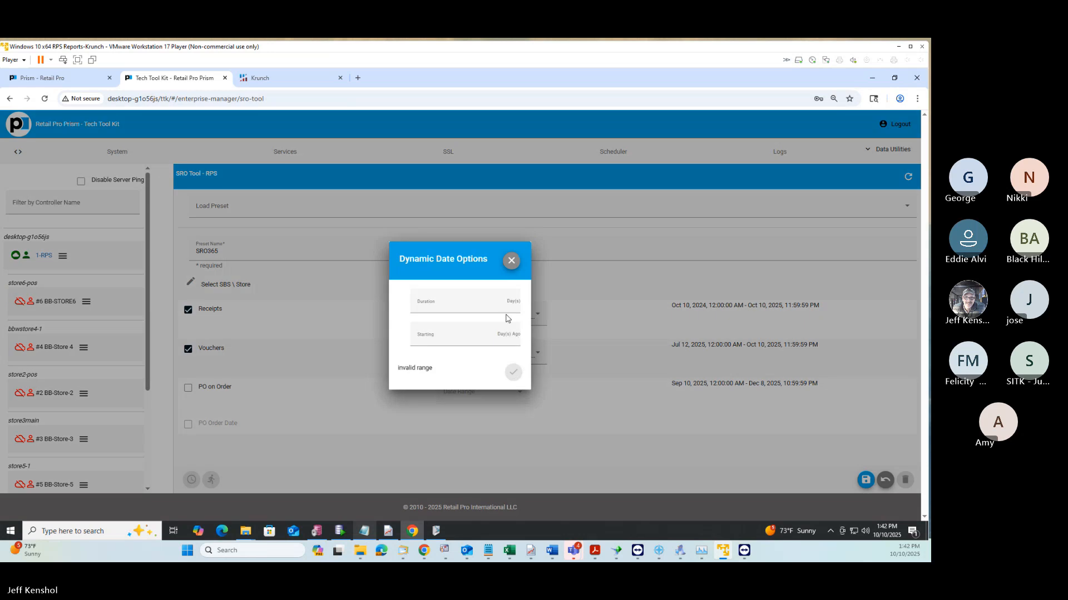
{"action": "left_click", "coordinate": [497, 310]}
{"action": "type", "text": "366"}
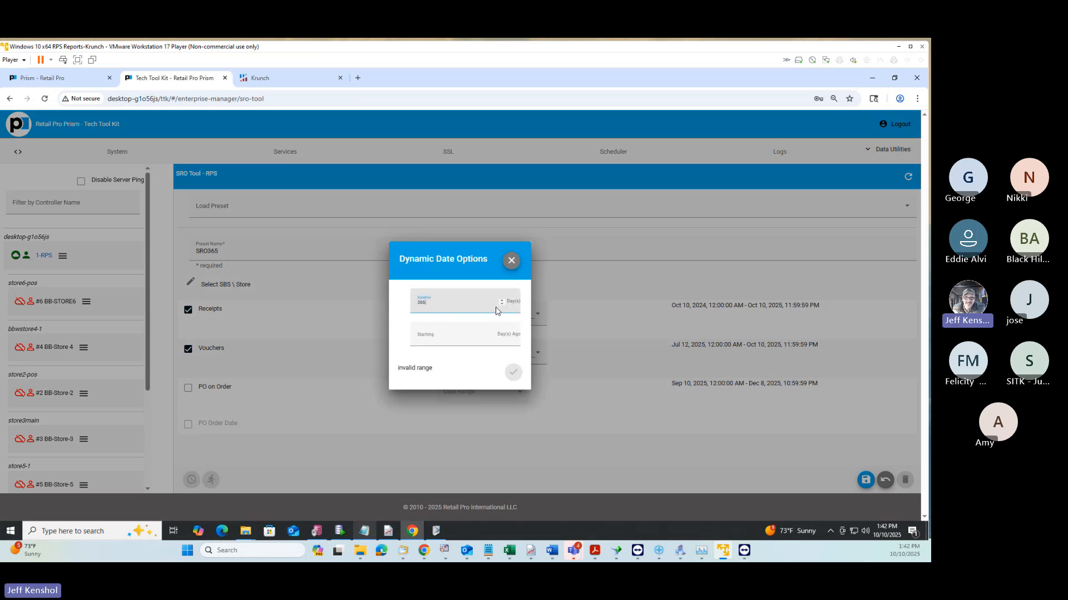
{"action": "key", "text": "Tab"}
{"action": "type", "text": "365"}
{"action": "left_click", "coordinate": [506, 371]}
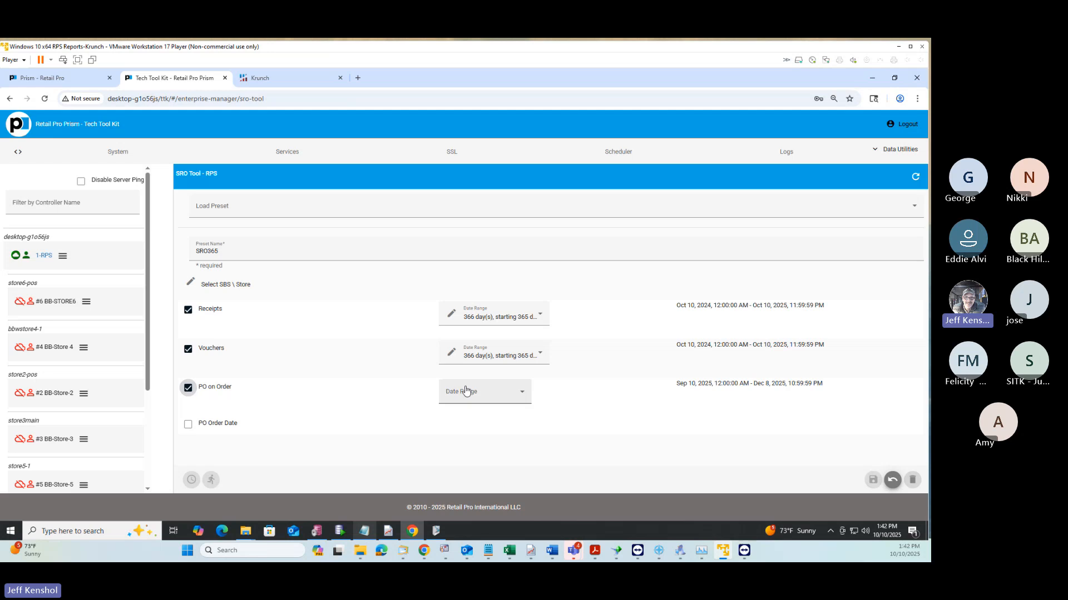
Set the SRO365 preset's PO on Order dynamic date range to 90 days starting 30 days ago and save the preset.
{"action": "left_click", "coordinate": [487, 392]}
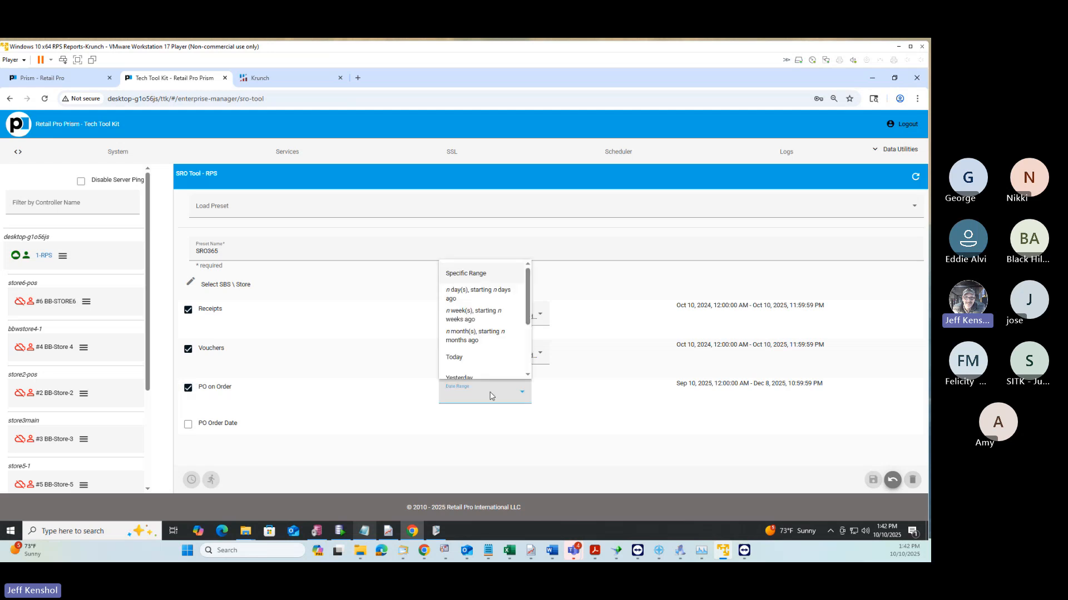
{"action": "left_click", "coordinate": [482, 300]}
{"action": "type", "text": "90"}
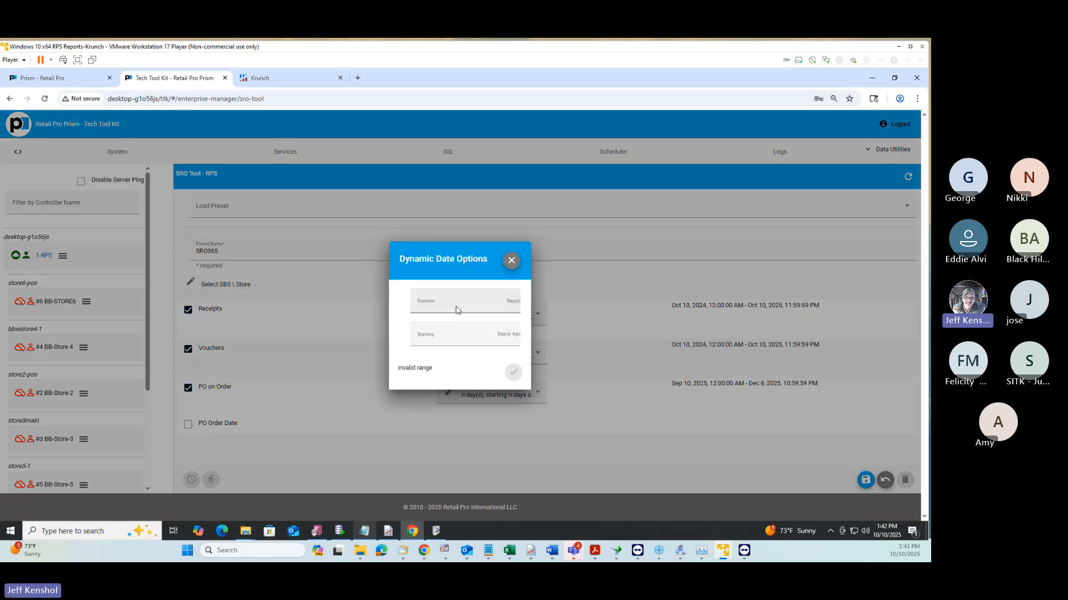
{"action": "key", "text": "Tab"}
{"action": "type", "text": "30"}
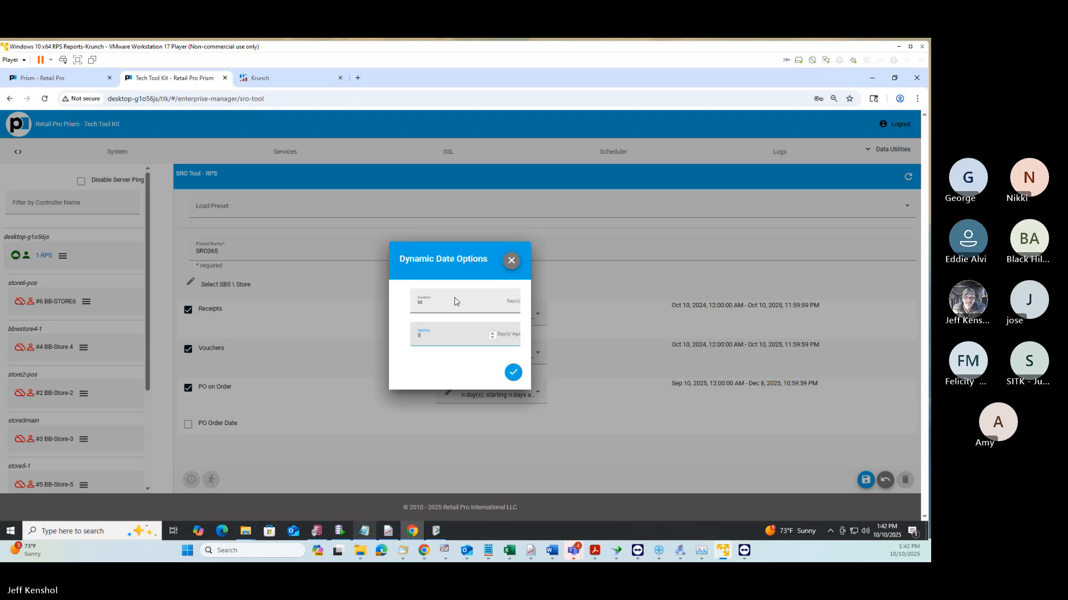
{"action": "left_click", "coordinate": [512, 375]}
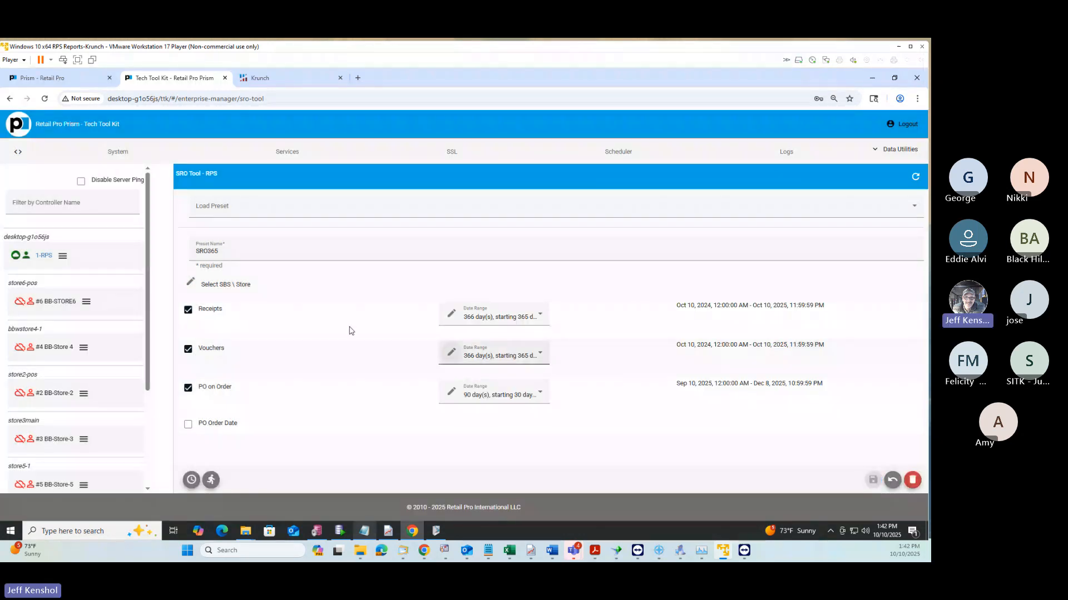
Start a new blank preset and name it SRO OLD.
{"action": "left_click", "coordinate": [239, 216]}
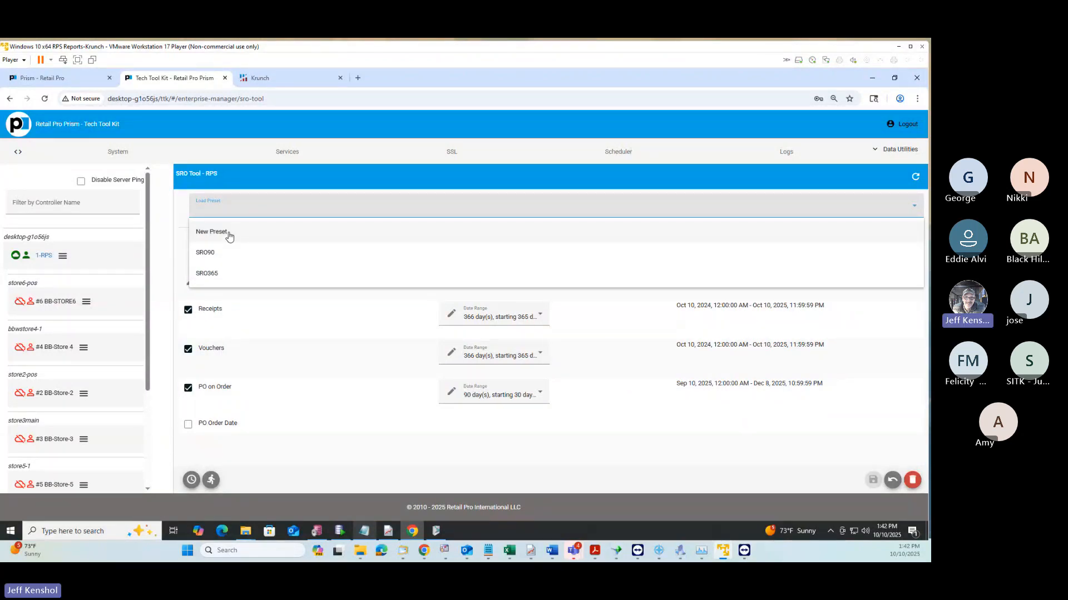
{"action": "left_click", "coordinate": [231, 234]}
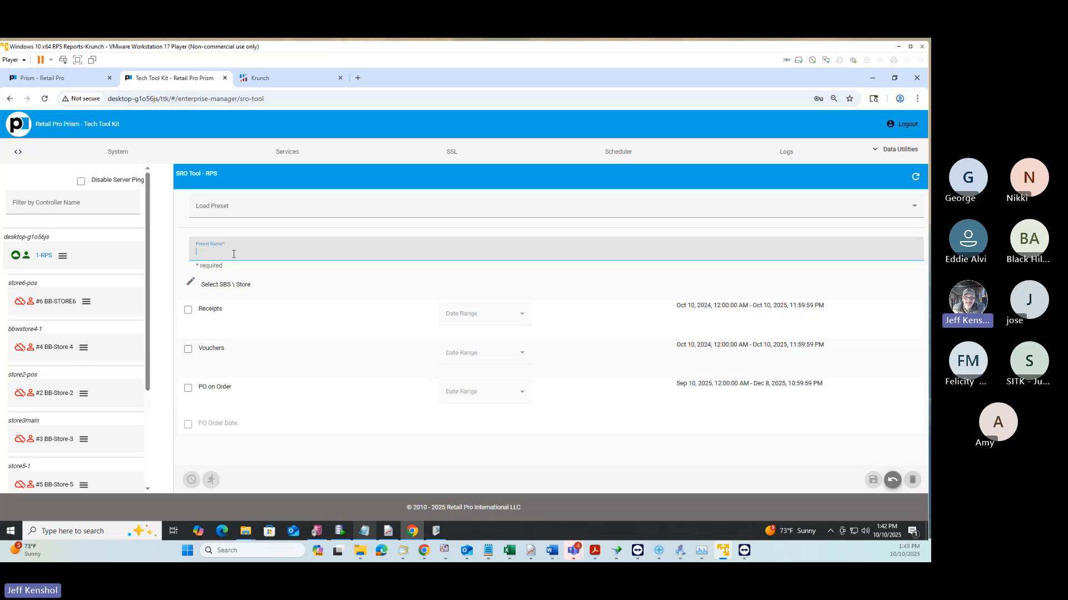
{"action": "type", "text": "SRO OLD"}
Include Receipts in the SRO OLD preset with a specific date range from 11/01/2022 to 01/31/2023.
{"action": "left_click", "coordinate": [188, 310]}
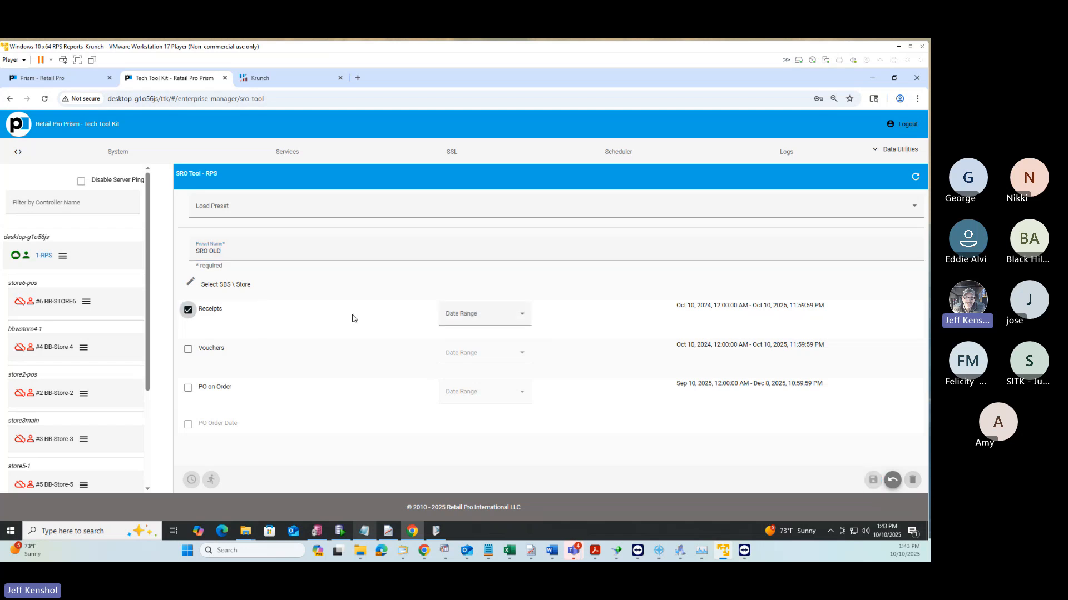
{"action": "left_click", "coordinate": [449, 323]}
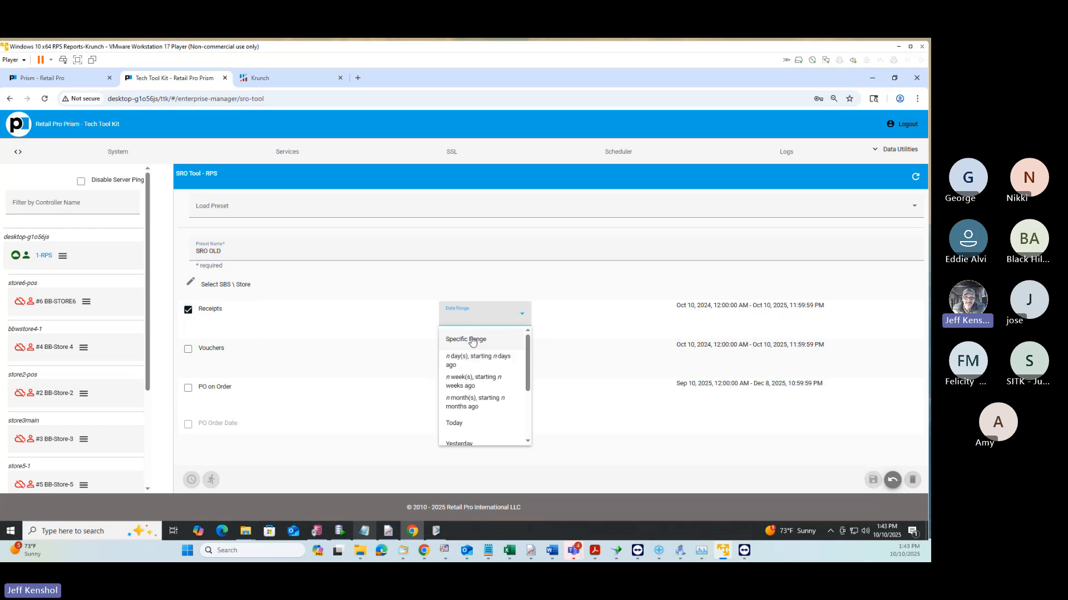
{"action": "left_click", "coordinate": [472, 341]}
{"action": "left_click", "coordinate": [410, 325]}
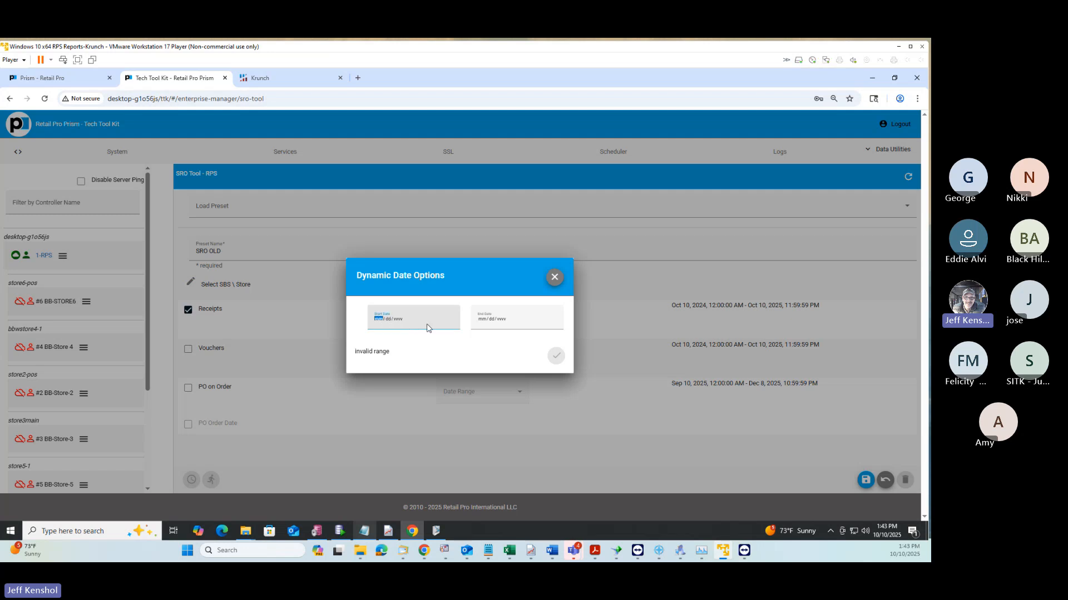
{"action": "type", "text": "11/"}
{"action": "type", "text": "01/000"}
{"action": "type", "text": "2022"}
{"action": "key", "text": "Tab"}
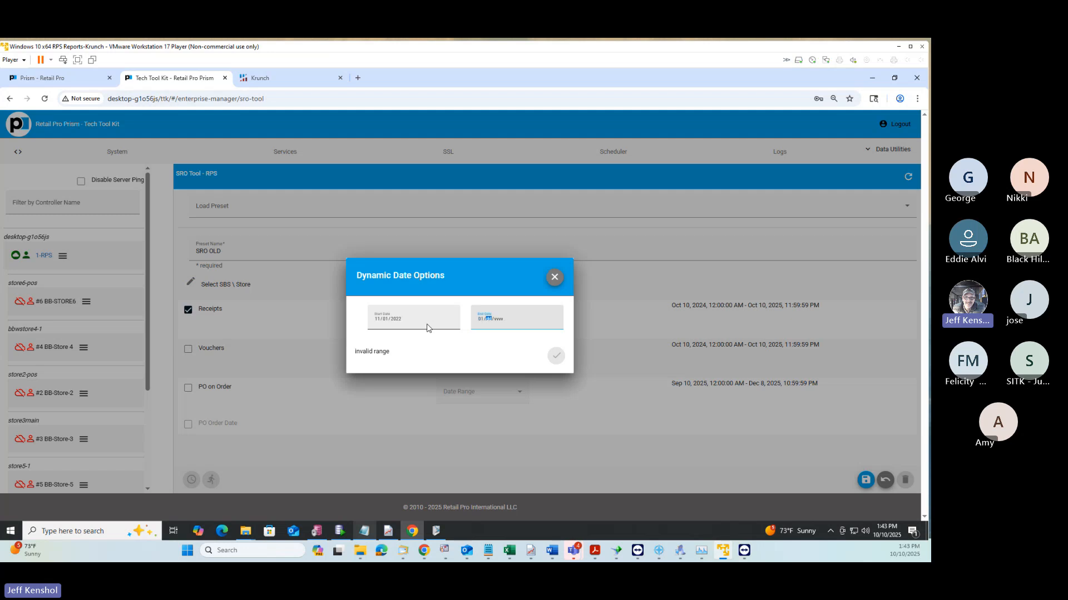
{"action": "type", "text": "01/31/2023"}
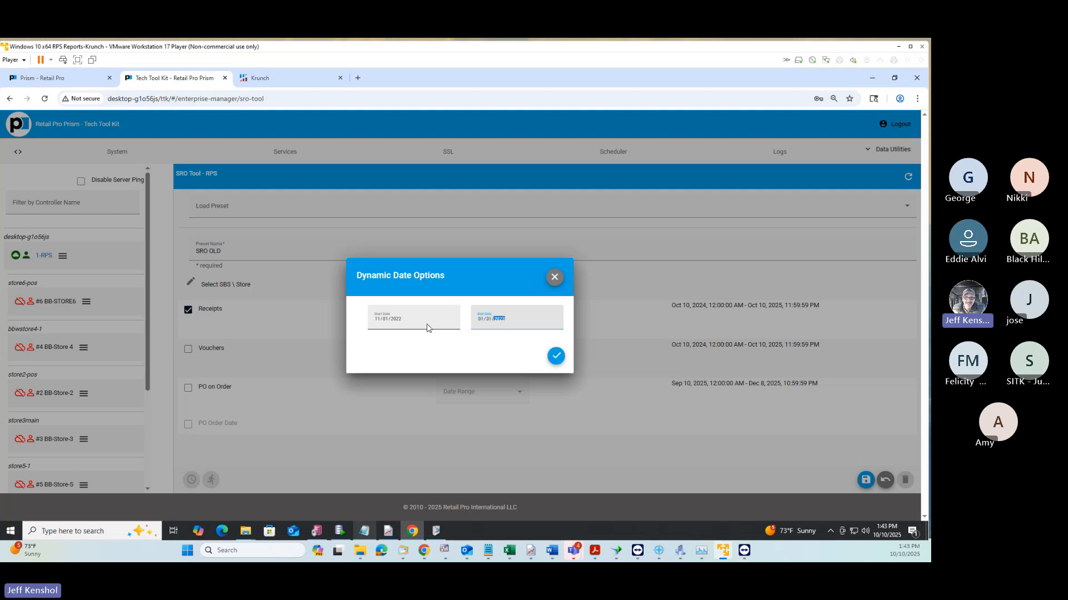
{"action": "left_click", "coordinate": [556, 356]}
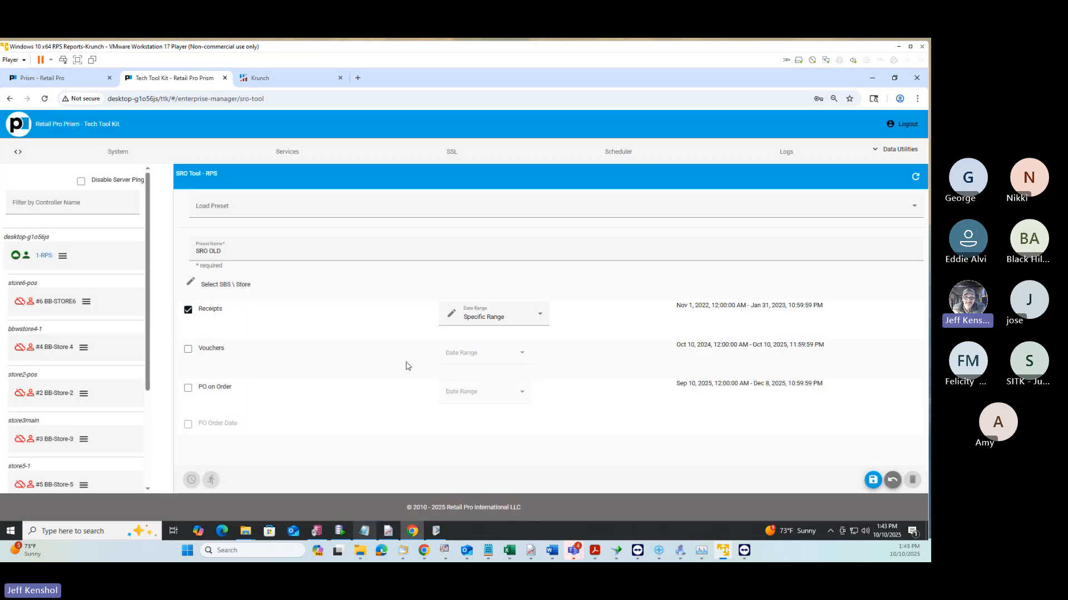
Include Vouchers in the SRO OLD preset with a specific date range from 11/01/2022 to 01/31/2023.
{"action": "left_click", "coordinate": [188, 349]}
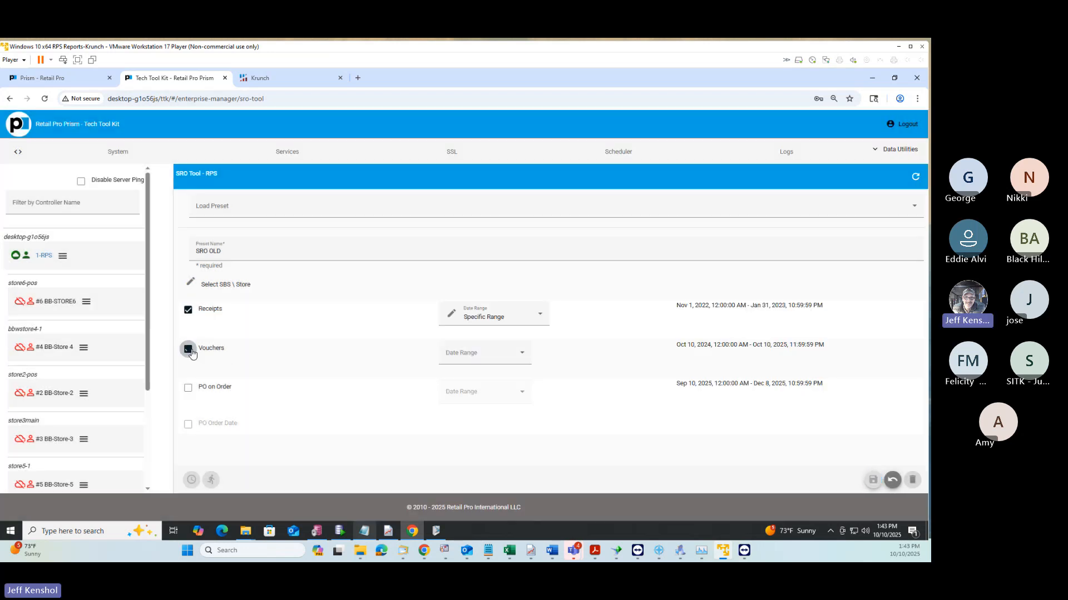
{"action": "left_click", "coordinate": [465, 360]}
{"action": "left_click", "coordinate": [465, 379]}
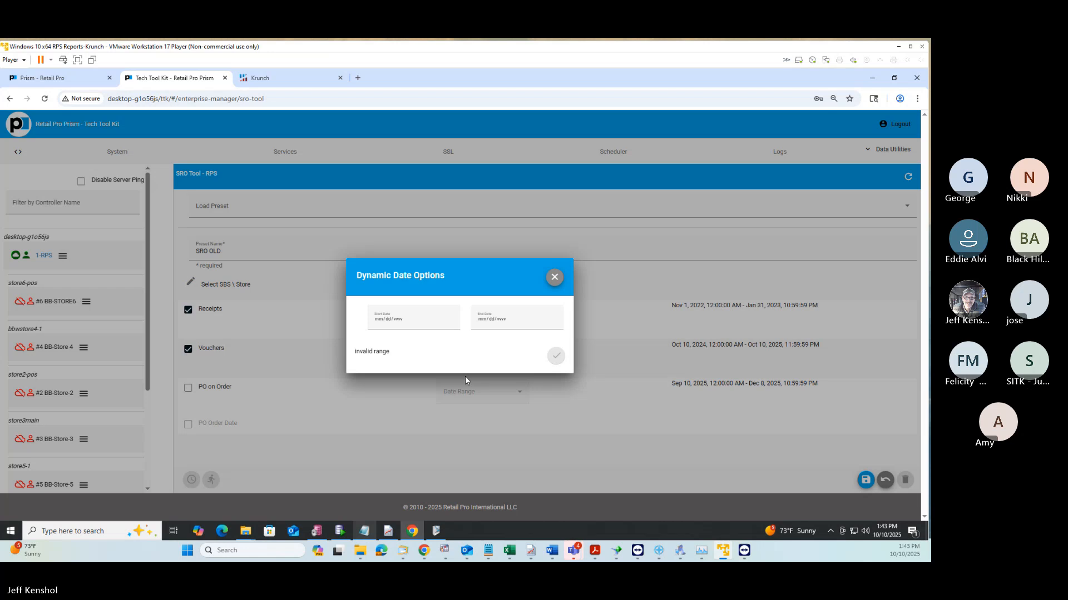
{"action": "left_click", "coordinate": [407, 322]}
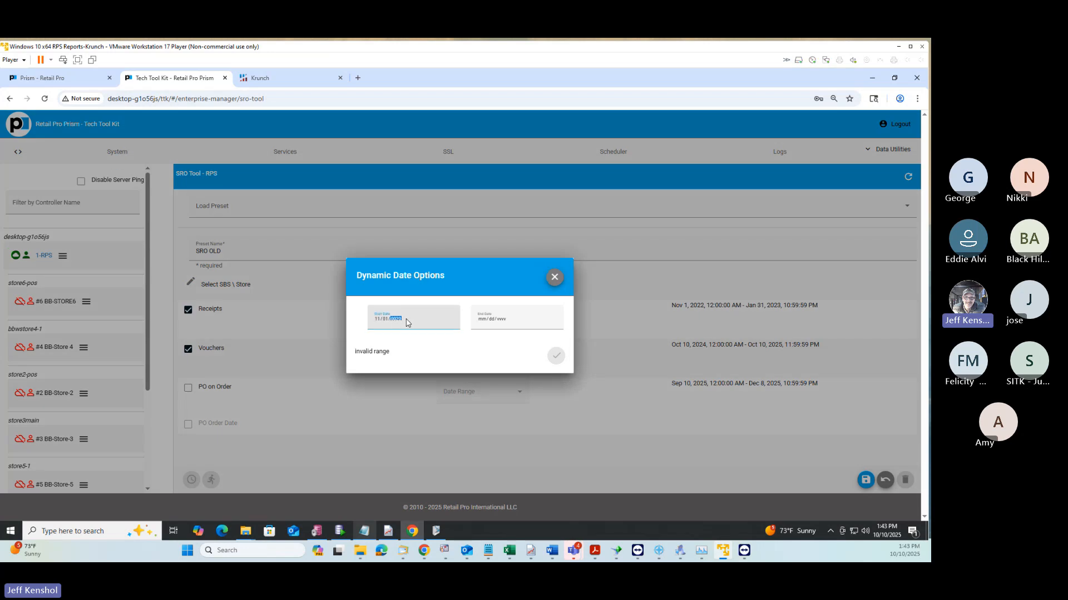
{"action": "key", "text": "Tab"}
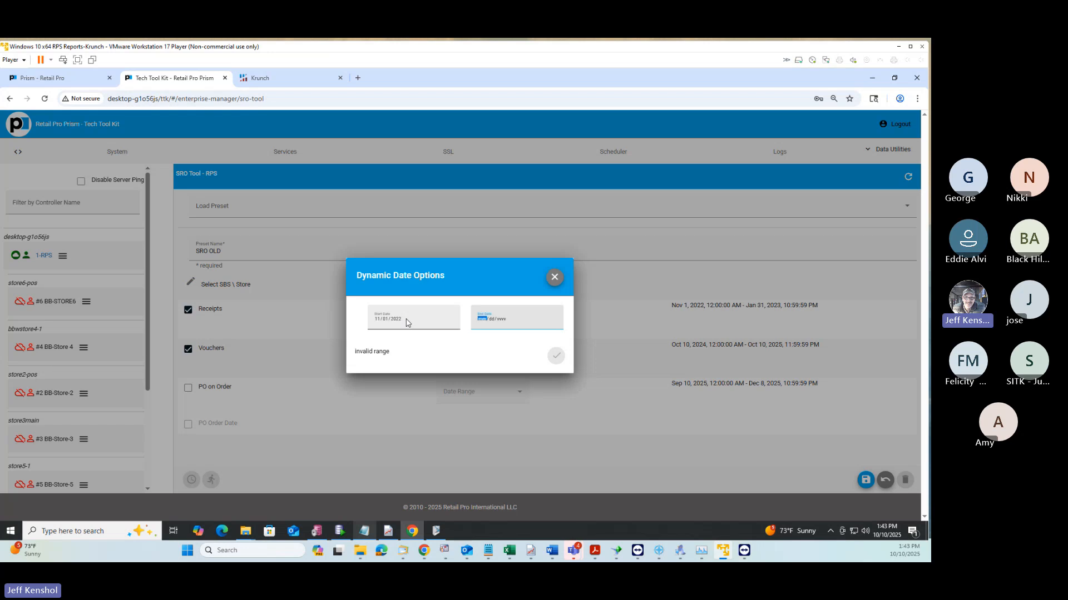
{"action": "type", "text": "01/31/2023"}
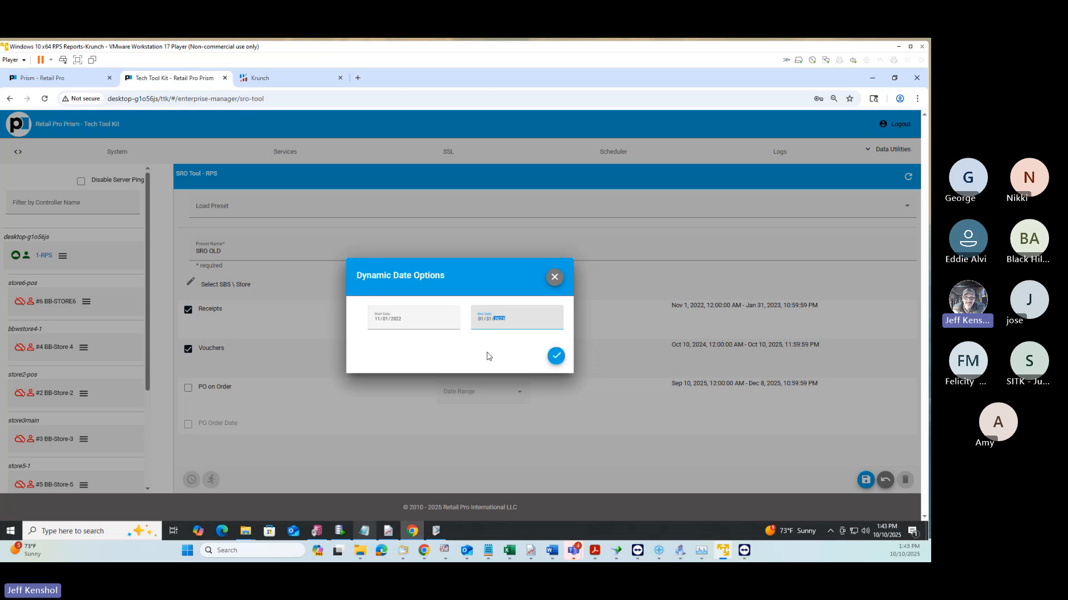
{"action": "left_click", "coordinate": [555, 356]}
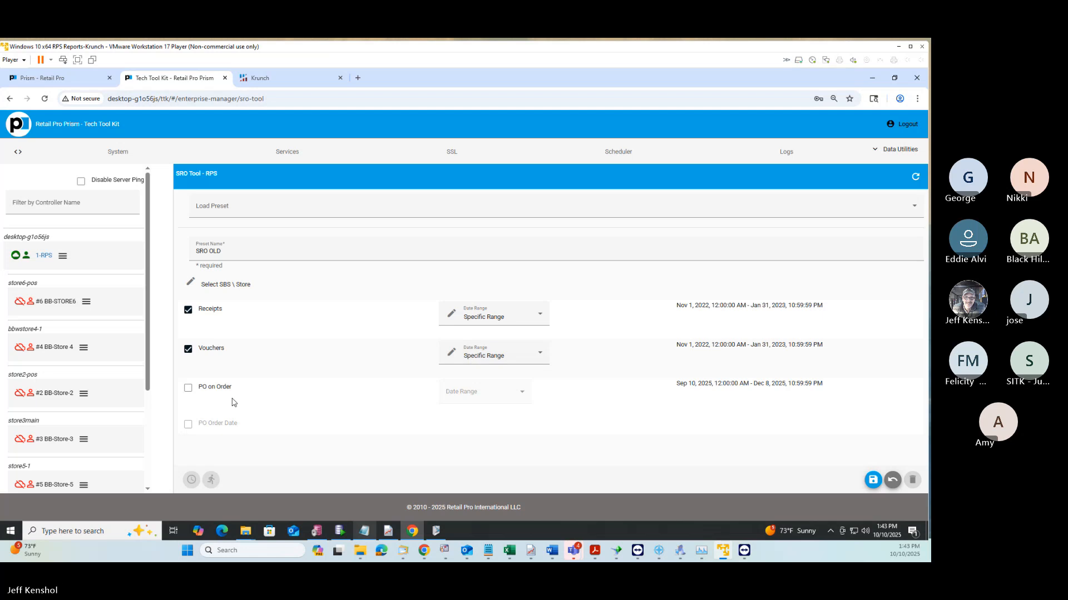
Include PO on Order in the SRO OLD preset with a specific range from 11/01/2022 to 01/31/2023 and save the preset.
{"action": "left_click", "coordinate": [188, 388]}
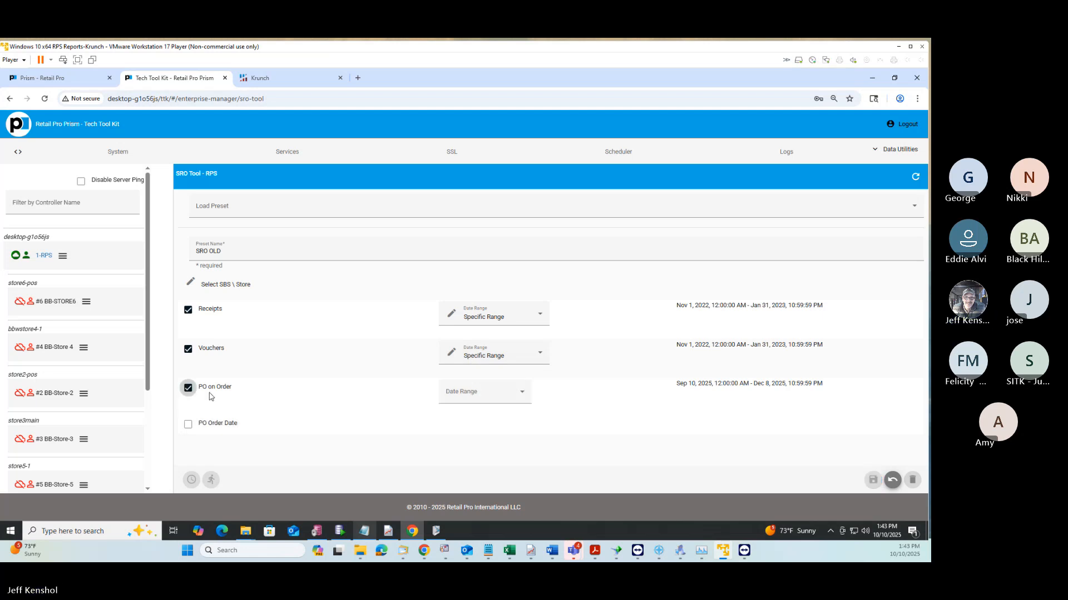
{"action": "left_click", "coordinate": [492, 394]}
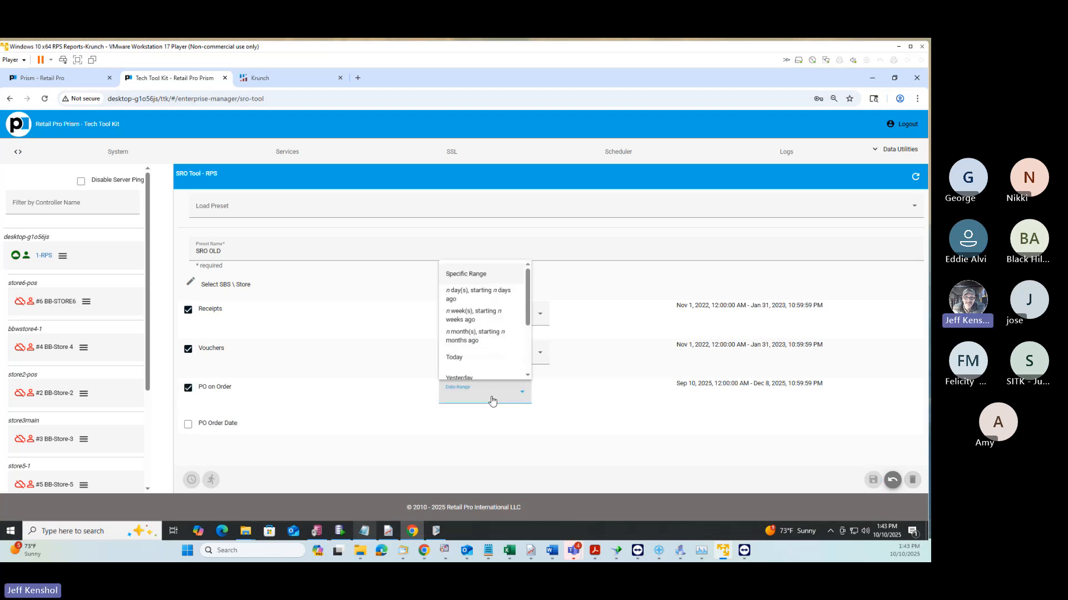
{"action": "left_click", "coordinate": [478, 290]}
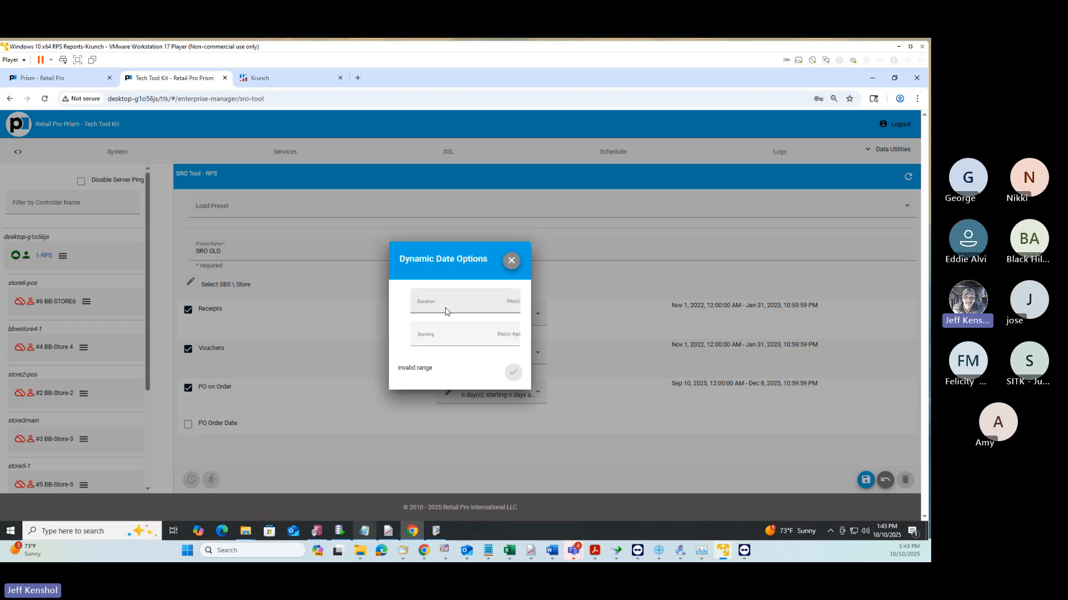
{"action": "left_click", "coordinate": [511, 261]}
{"action": "left_click", "coordinate": [490, 399]}
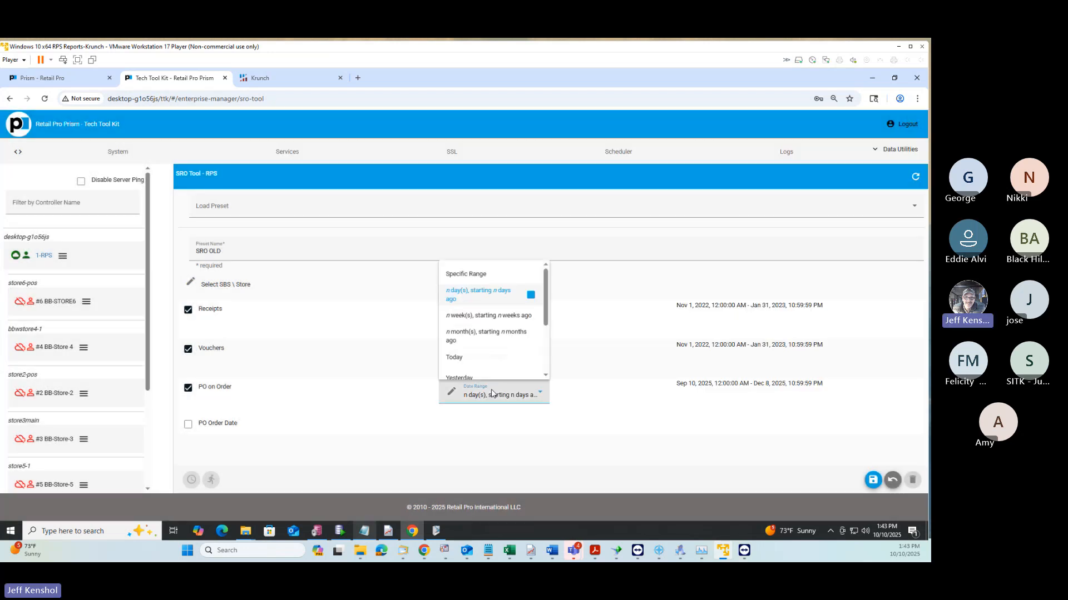
{"action": "left_click", "coordinate": [483, 276]}
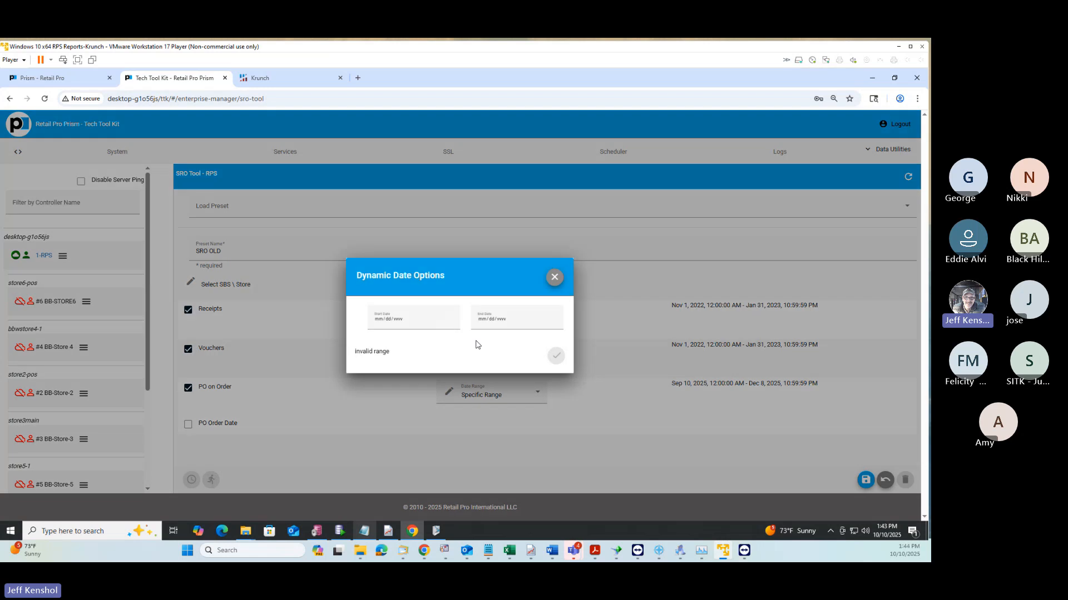
{"action": "left_click", "coordinate": [408, 322]}
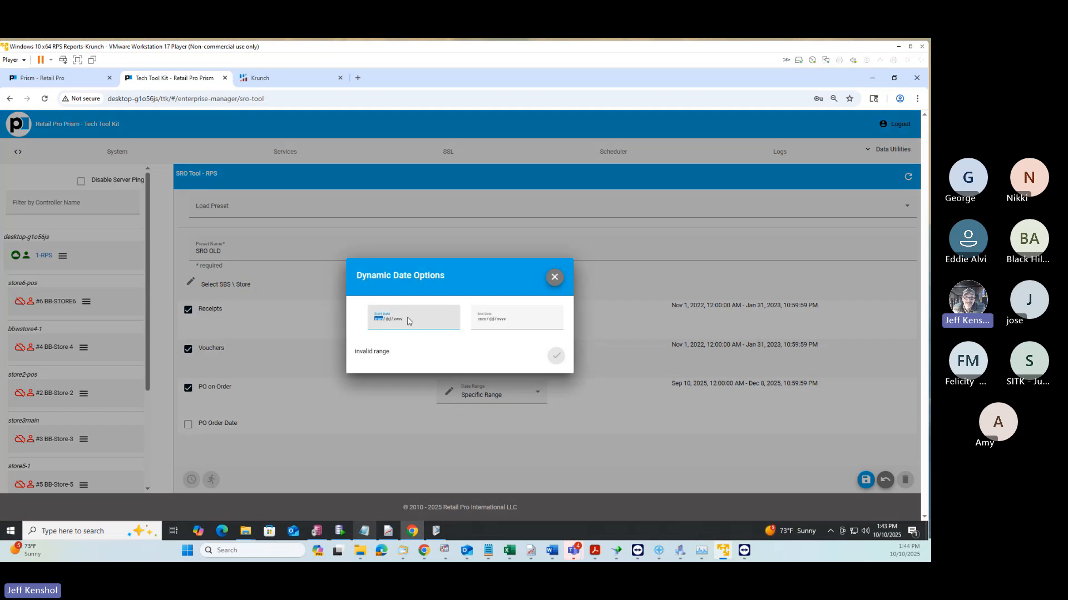
{"action": "type", "text": "11/01/2022"}
{"action": "key", "text": "Tab"}
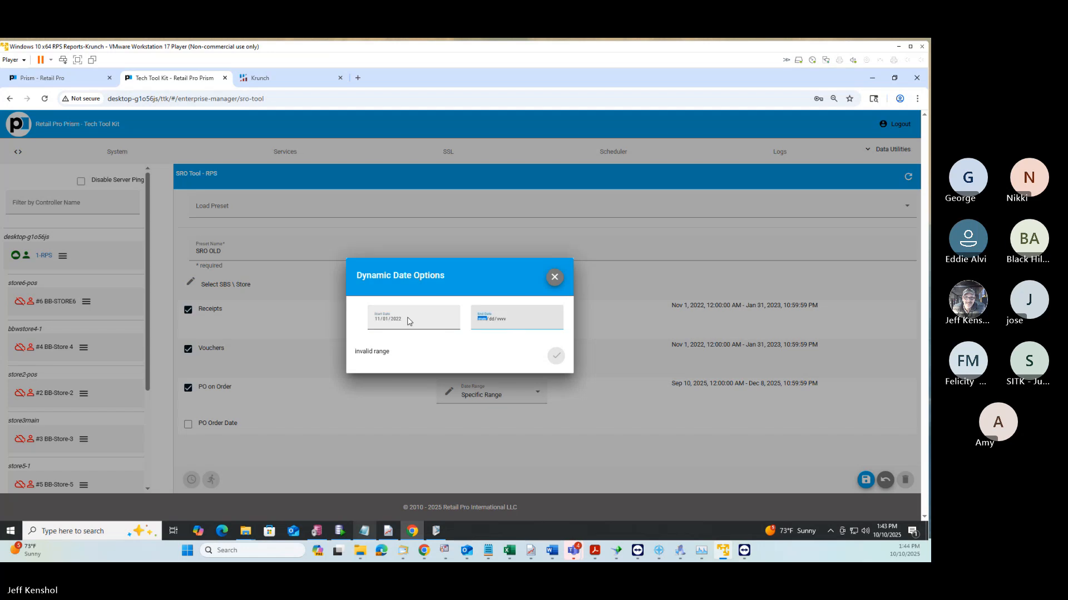
{"action": "type", "text": "01312023"}
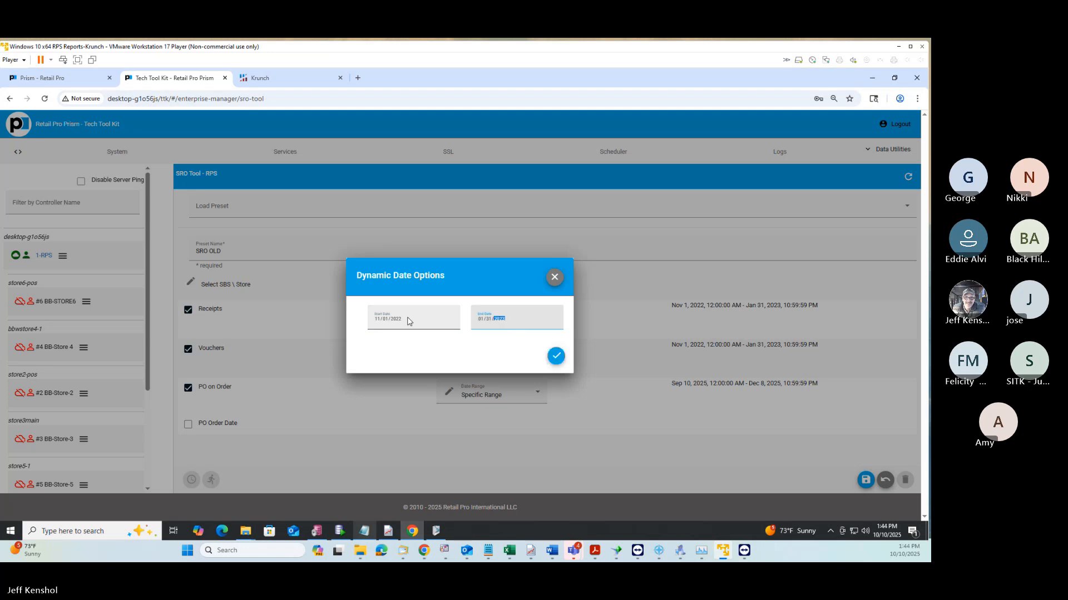
{"action": "left_click", "coordinate": [556, 357]}
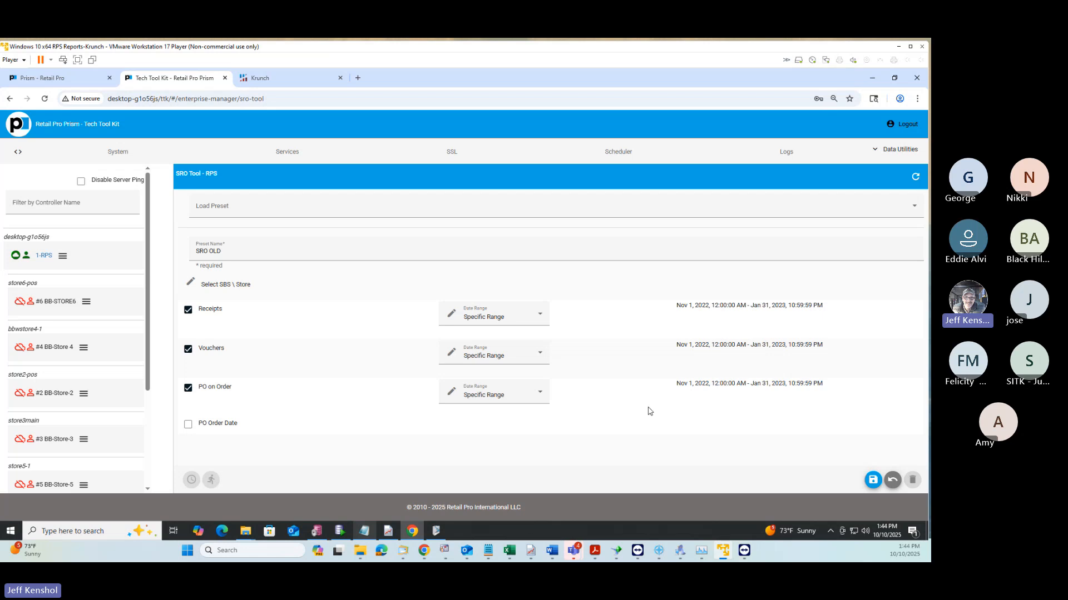
{"action": "left_click", "coordinate": [872, 479]}
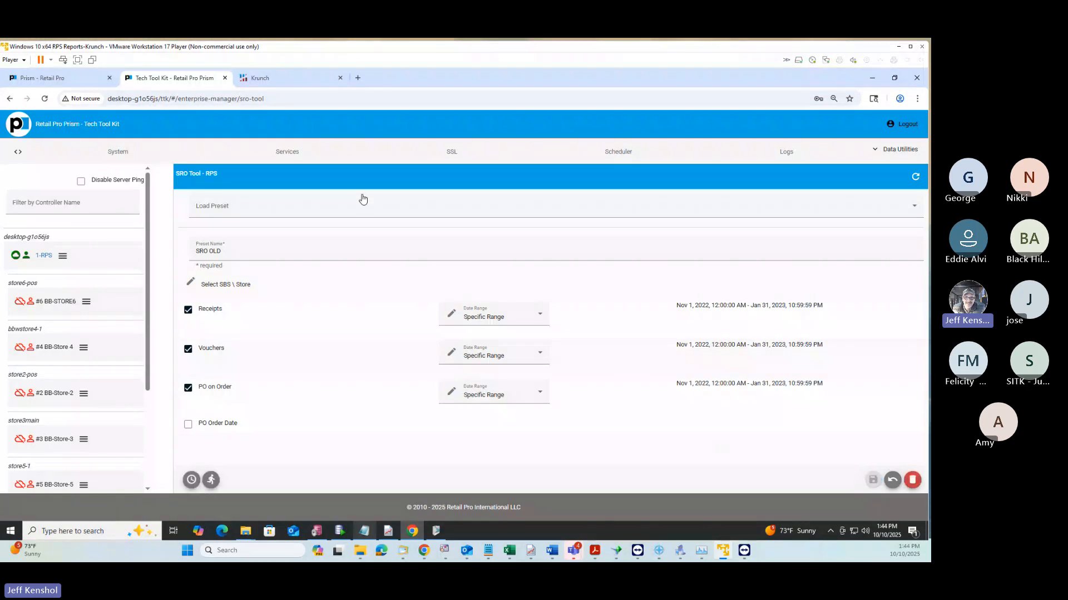
Switch to Prism's Item Lookup, dismiss the Prism Menu and examine the Sold, Received and On-Order Qty columns.
{"action": "left_click", "coordinate": [89, 81]}
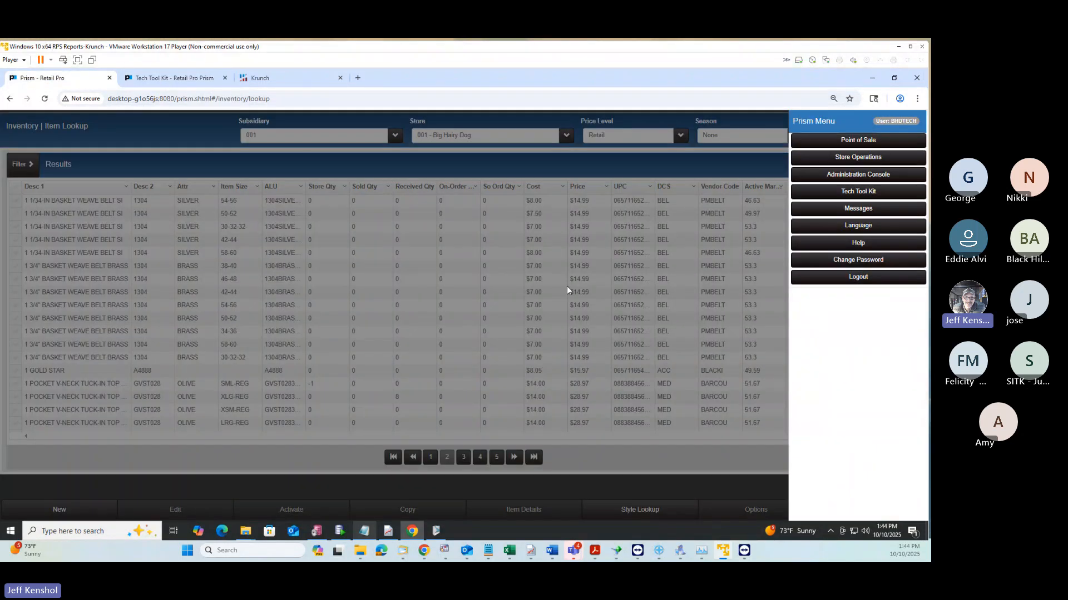
{"action": "left_click", "coordinate": [575, 289]}
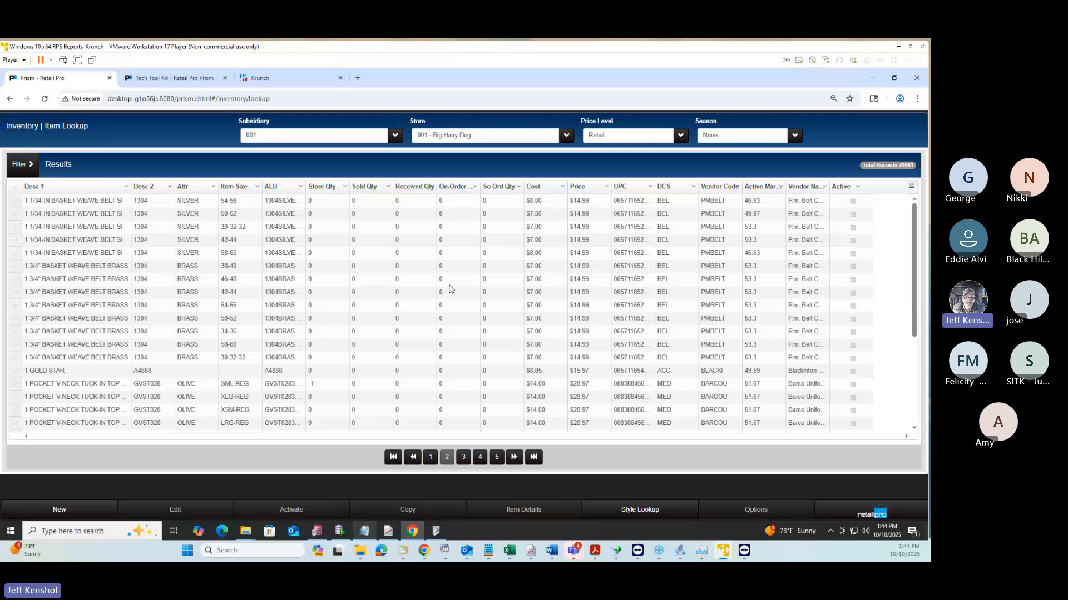
{"action": "left_click", "coordinate": [371, 296]}
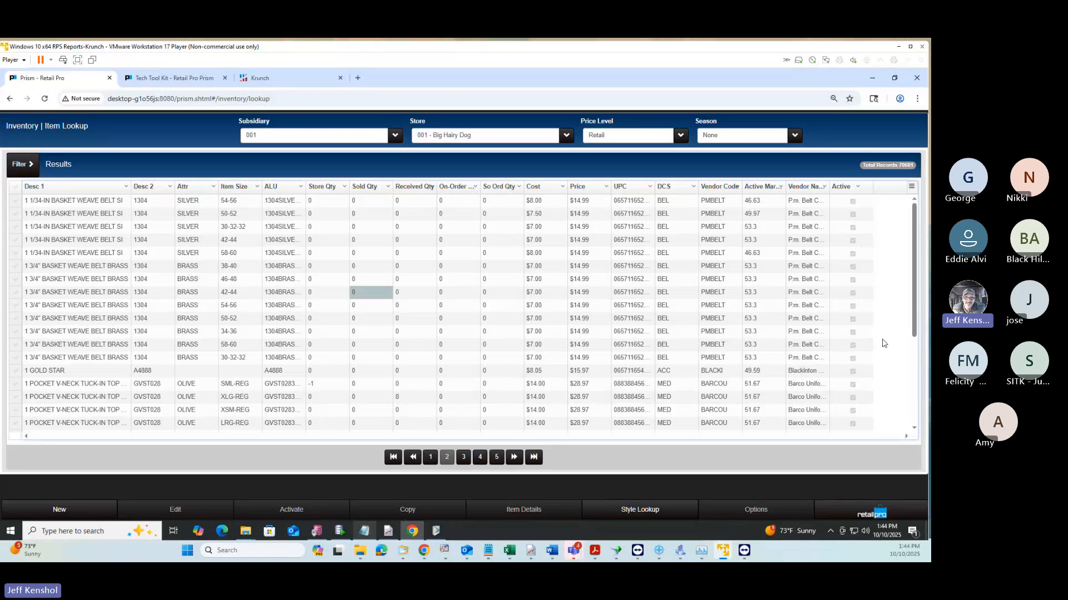
Return to the Tech Tool Kit's SRO Tool and load the saved SRO90 preset.
{"action": "left_click", "coordinate": [184, 82]}
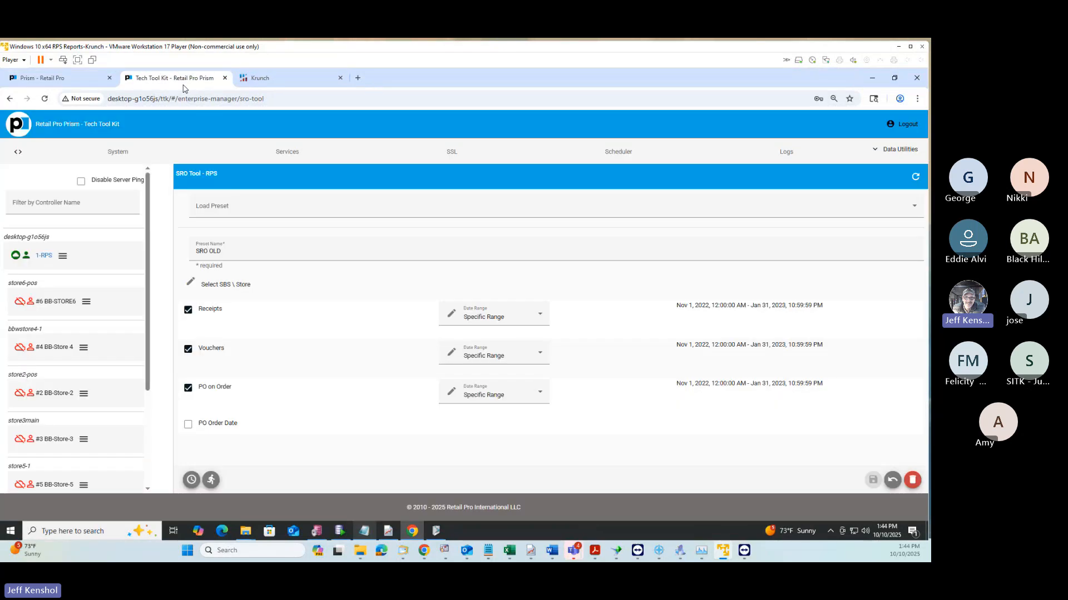
{"action": "left_click", "coordinate": [271, 249]}
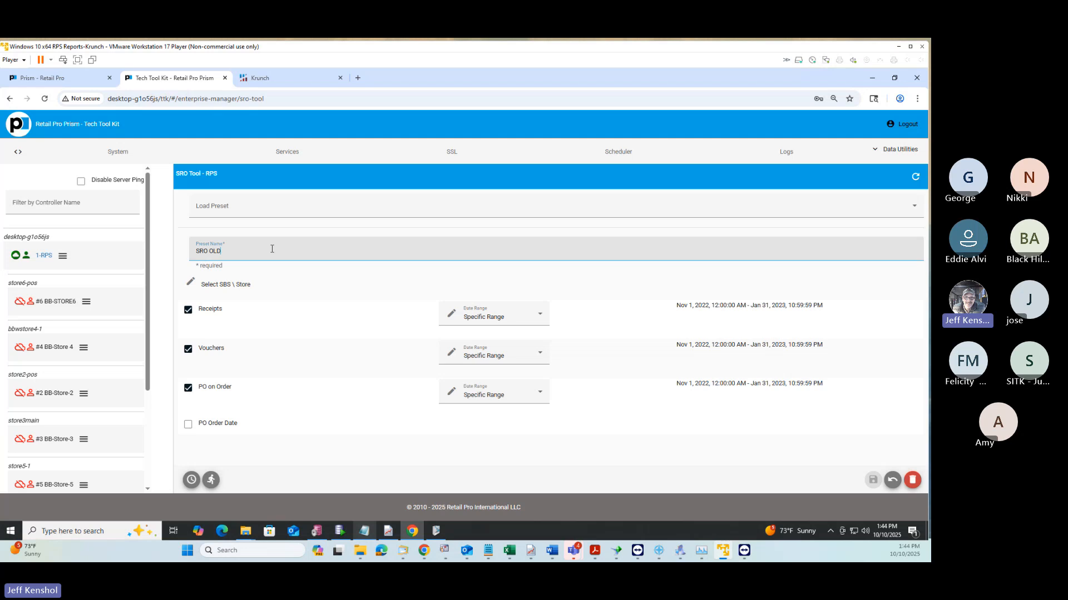
{"action": "left_click", "coordinate": [315, 214]}
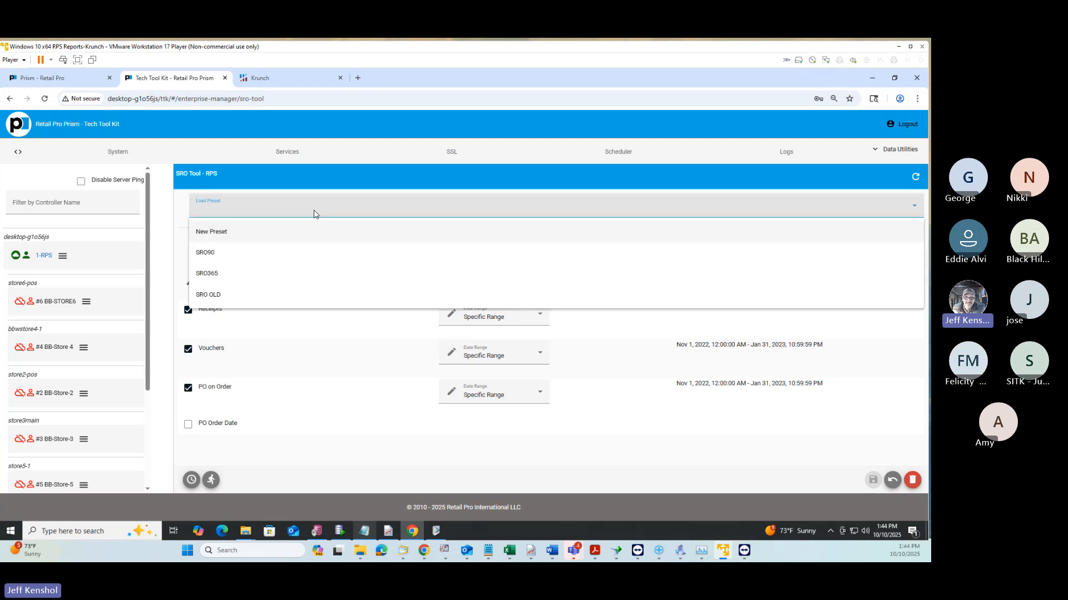
{"action": "left_click", "coordinate": [238, 252]}
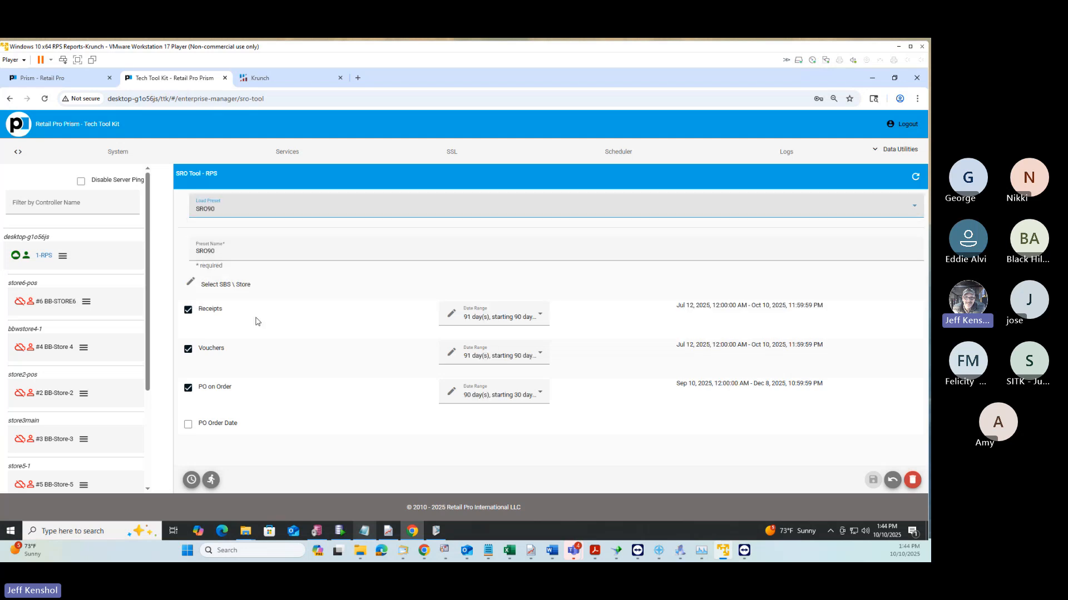
Run the loaded SRO90 preset and check the quantity columns in Prism's Item Lookup, continuing to results page 3.
{"action": "left_click", "coordinate": [213, 481]}
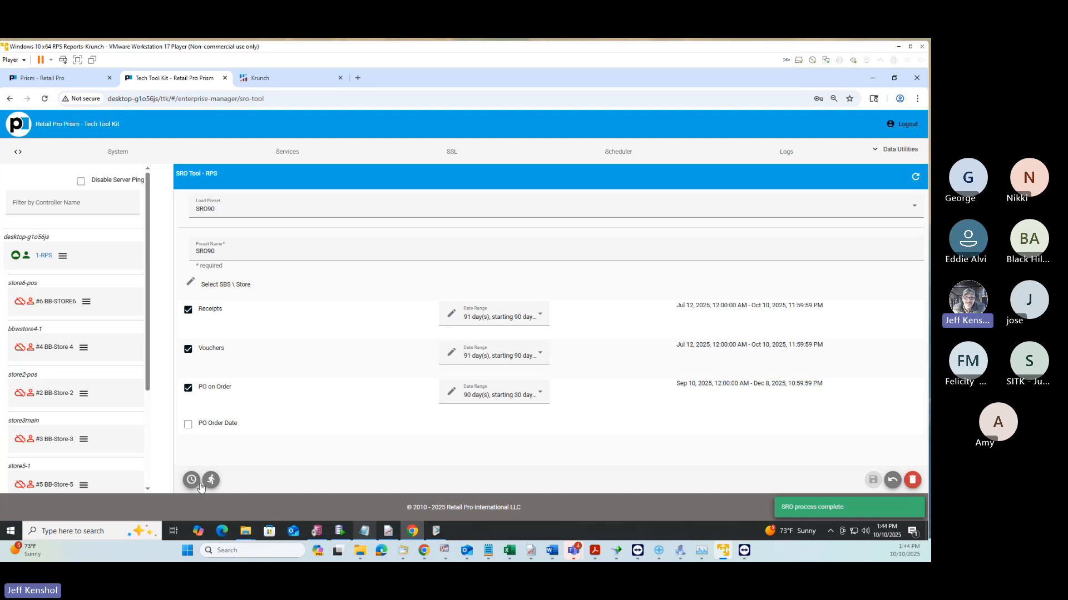
{"action": "left_click", "coordinate": [54, 83]}
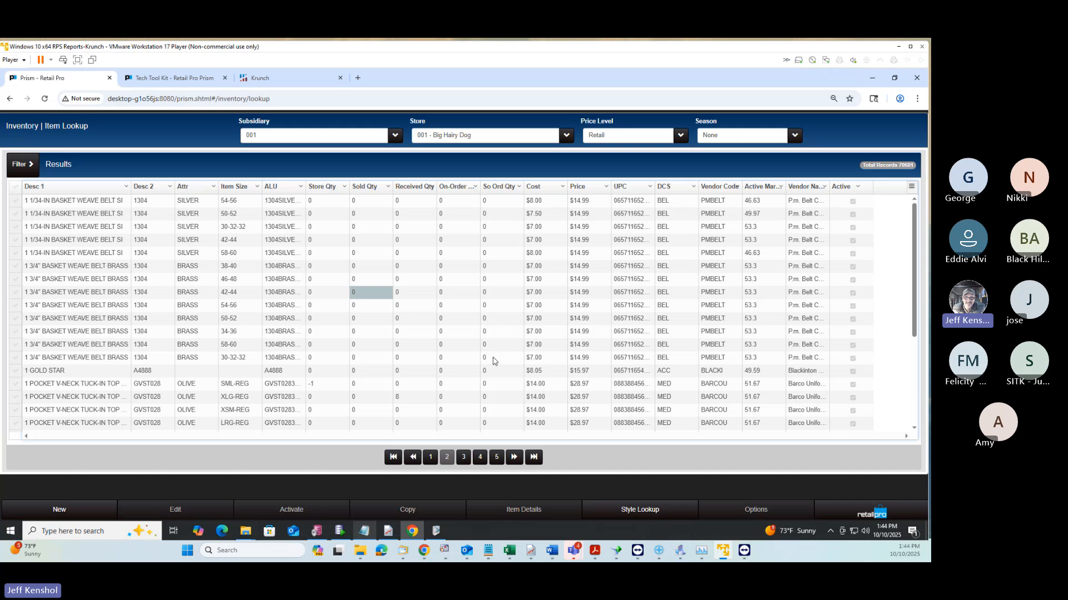
{"action": "left_click", "coordinate": [461, 457]}
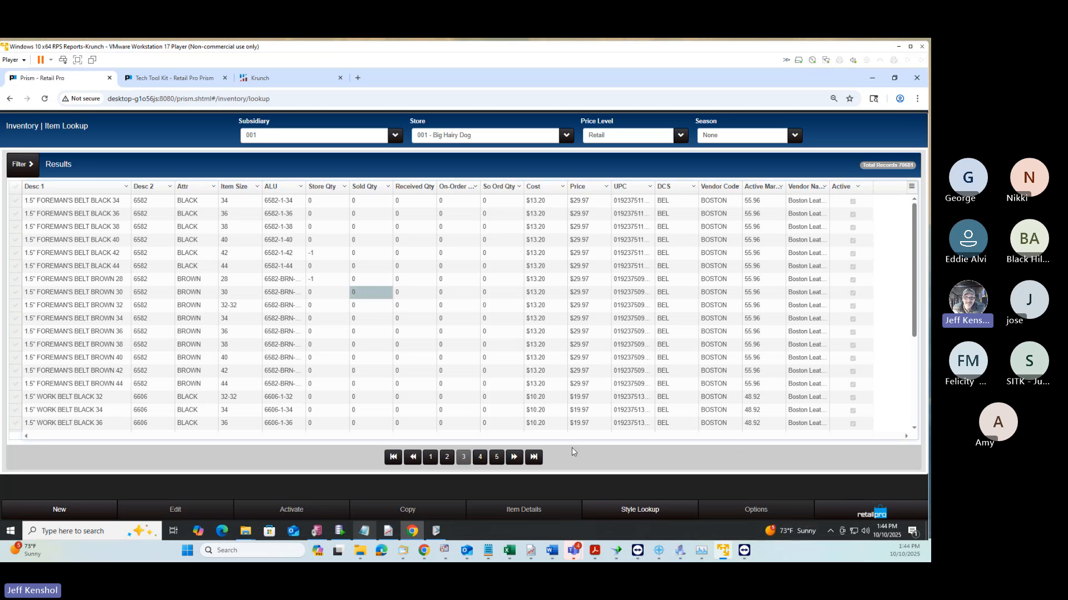
Return to the Tech Tool Kit's SRO Tool, load the SRO OLD preset and run it immediately.
{"action": "left_click", "coordinate": [182, 82]}
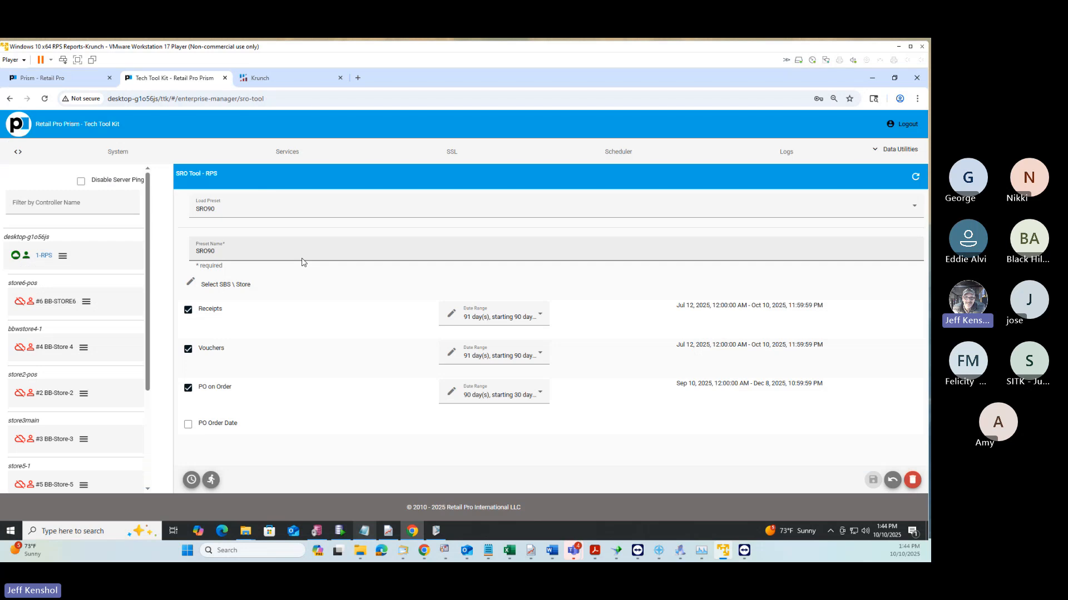
{"action": "left_click", "coordinate": [255, 210]}
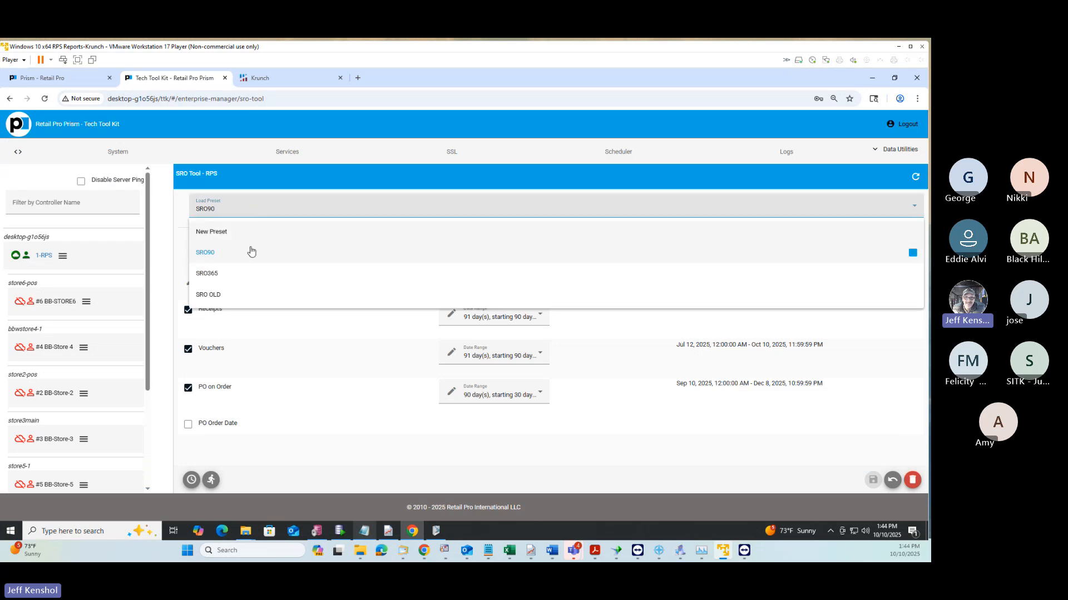
{"action": "left_click", "coordinate": [249, 296]}
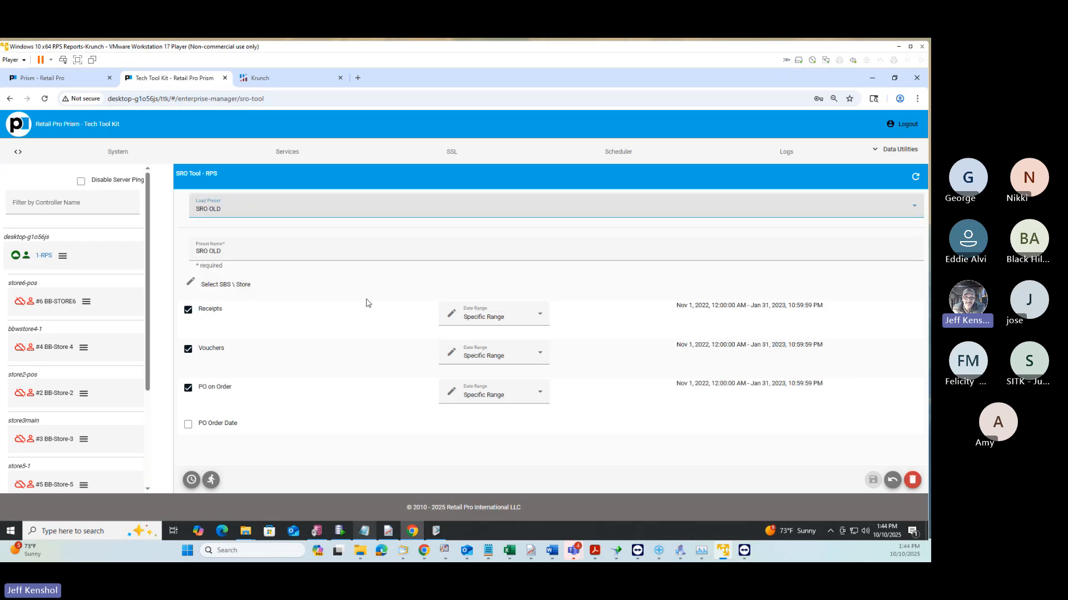
{"action": "left_click", "coordinate": [211, 480]}
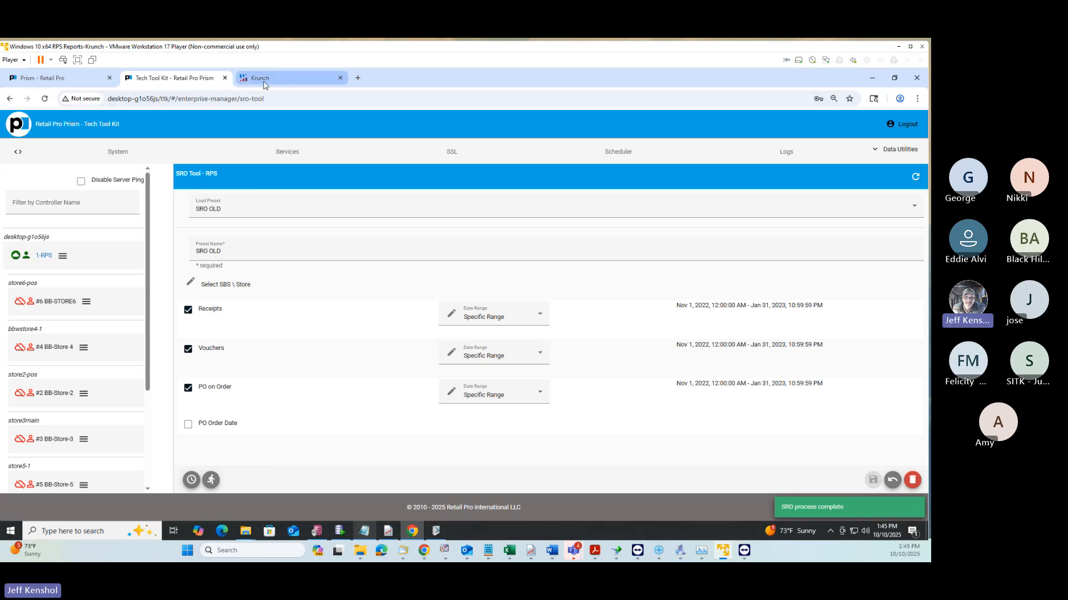
Switch to Prism's Item Lookup and examine the Sold, Received and On-Order Qty columns on results pages 2 and 5.
{"action": "left_click", "coordinate": [65, 84]}
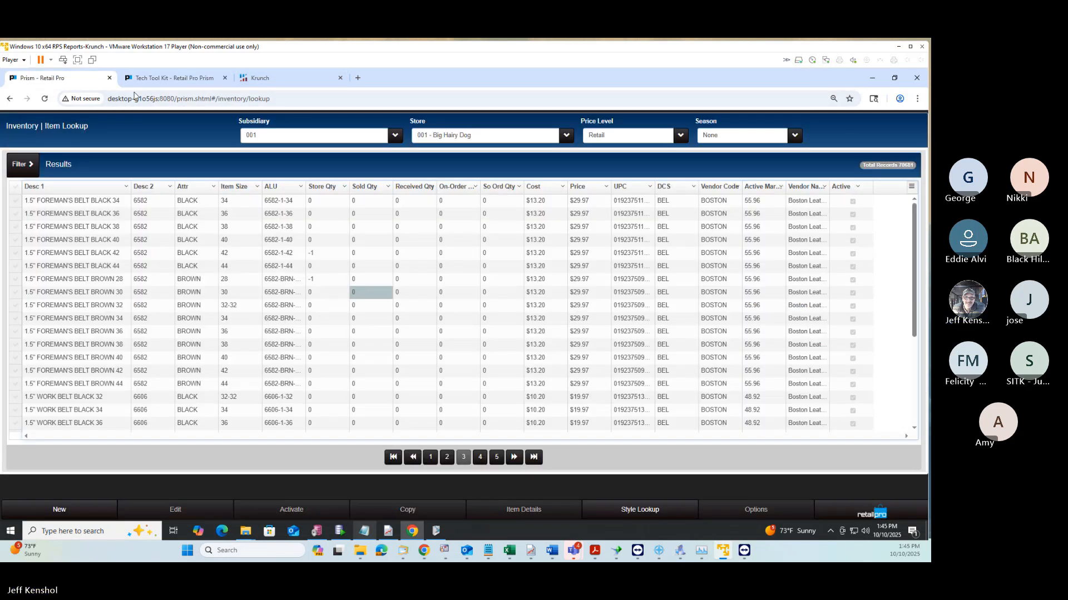
{"action": "left_click", "coordinate": [446, 457]}
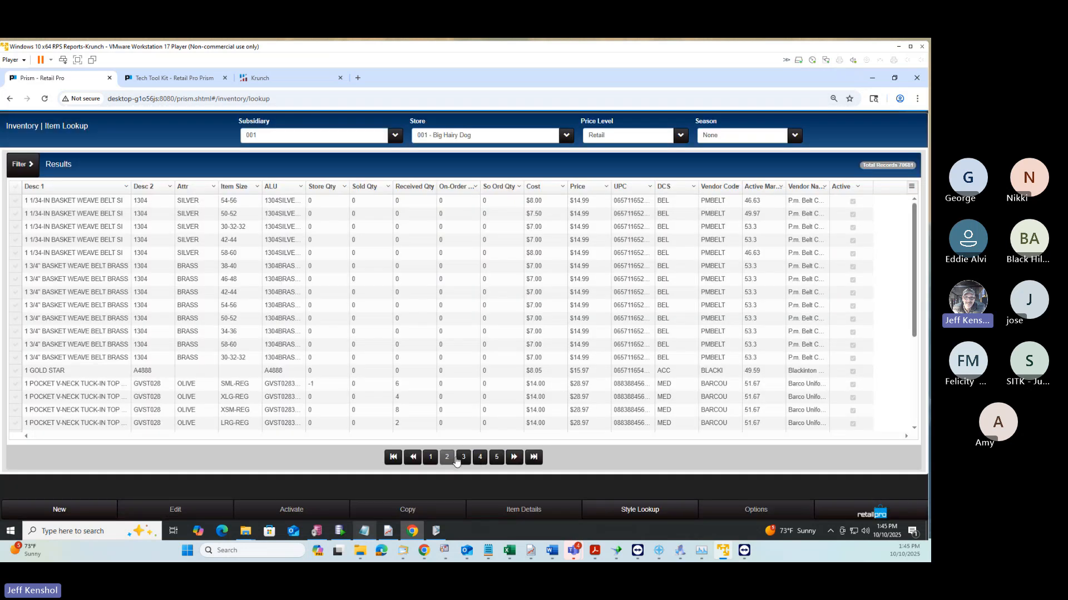
{"action": "left_click", "coordinate": [497, 457]}
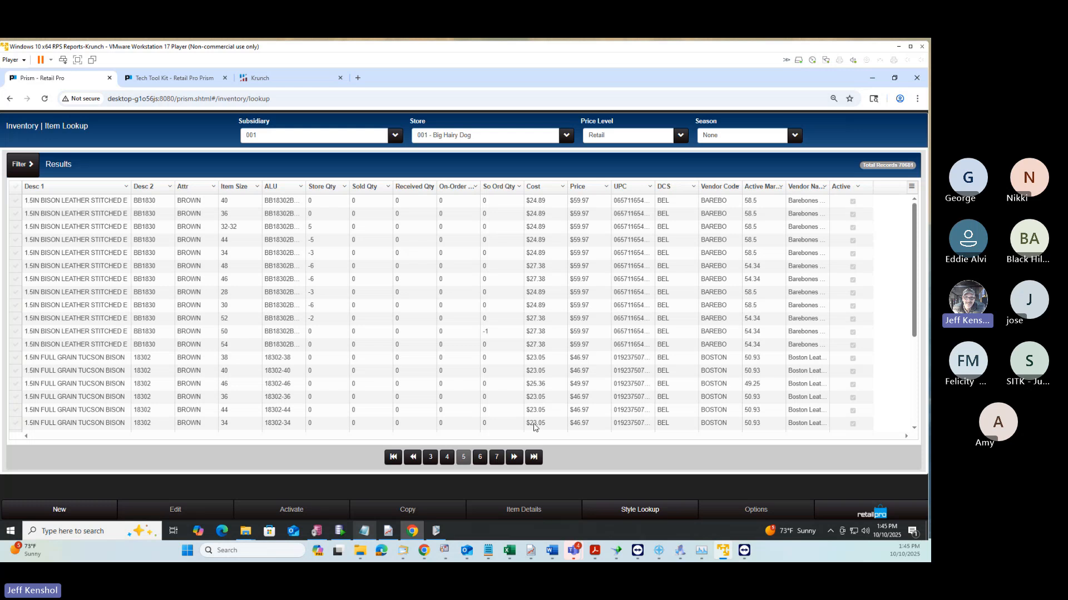
Filter the Item Lookup by Vendor Code equal to CARHAR and run the search.
{"action": "left_click", "coordinate": [29, 164]}
{"action": "left_click", "coordinate": [68, 208]}
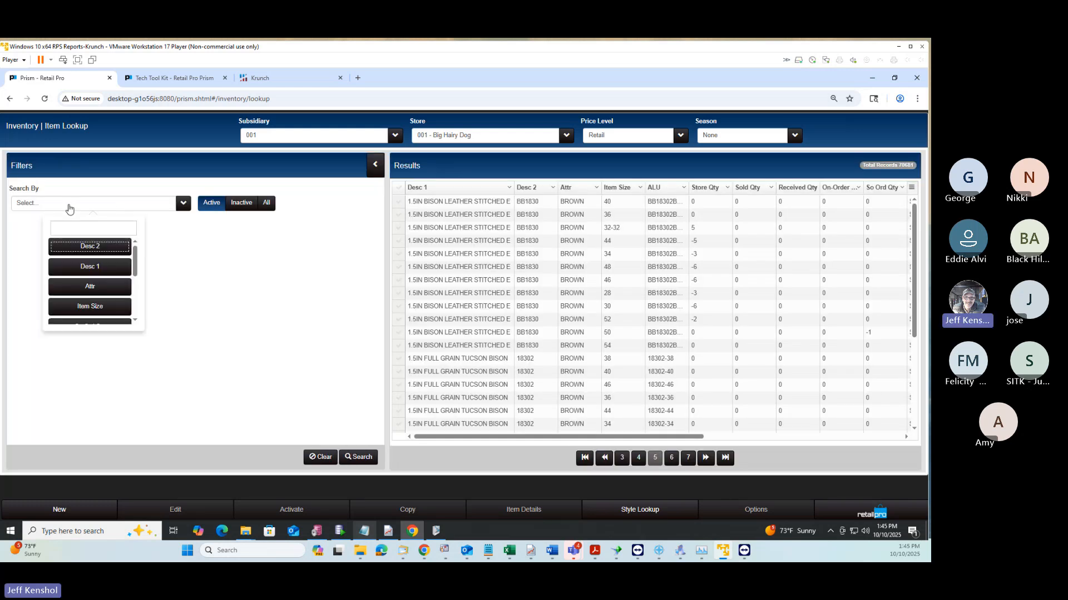
{"action": "scroll", "coordinate": [99, 308], "scroll_direction": "down", "scroll_amount": 3}
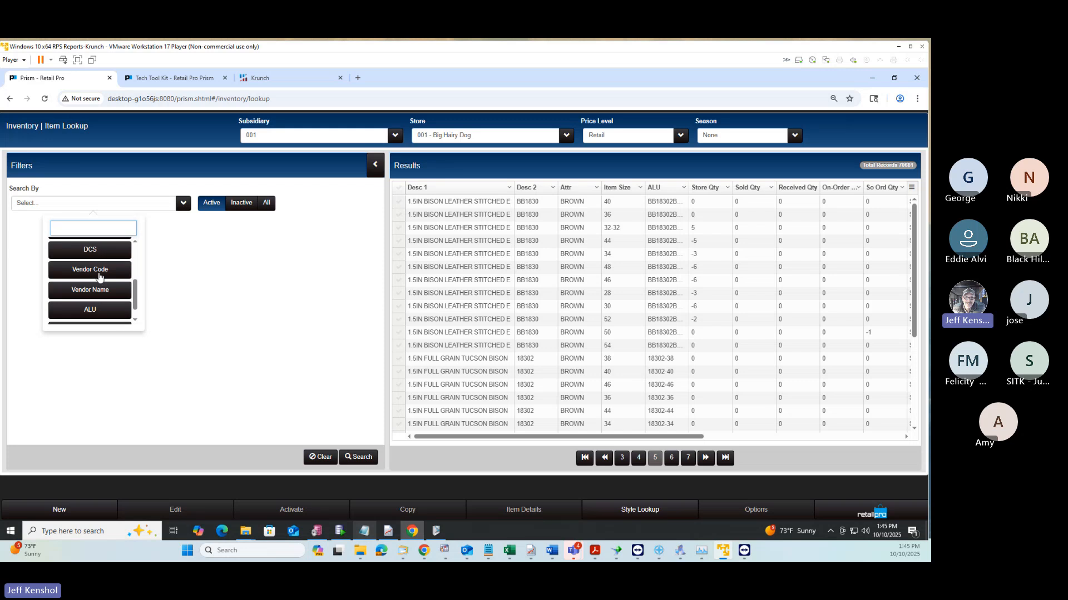
{"action": "left_click", "coordinate": [100, 274]}
{"action": "left_click", "coordinate": [92, 262]}
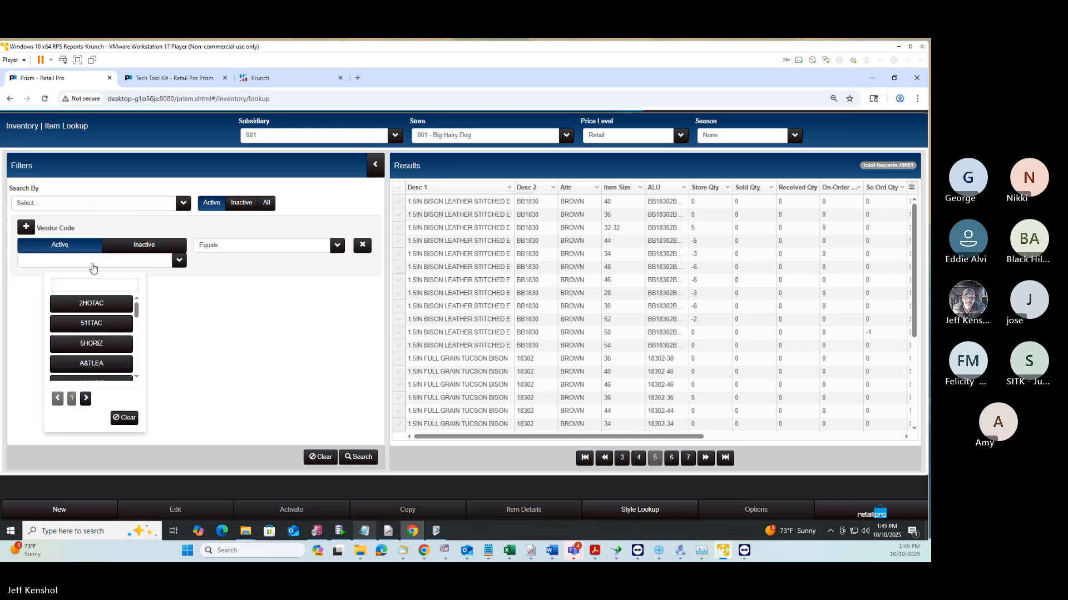
{"action": "type", "text": "car"}
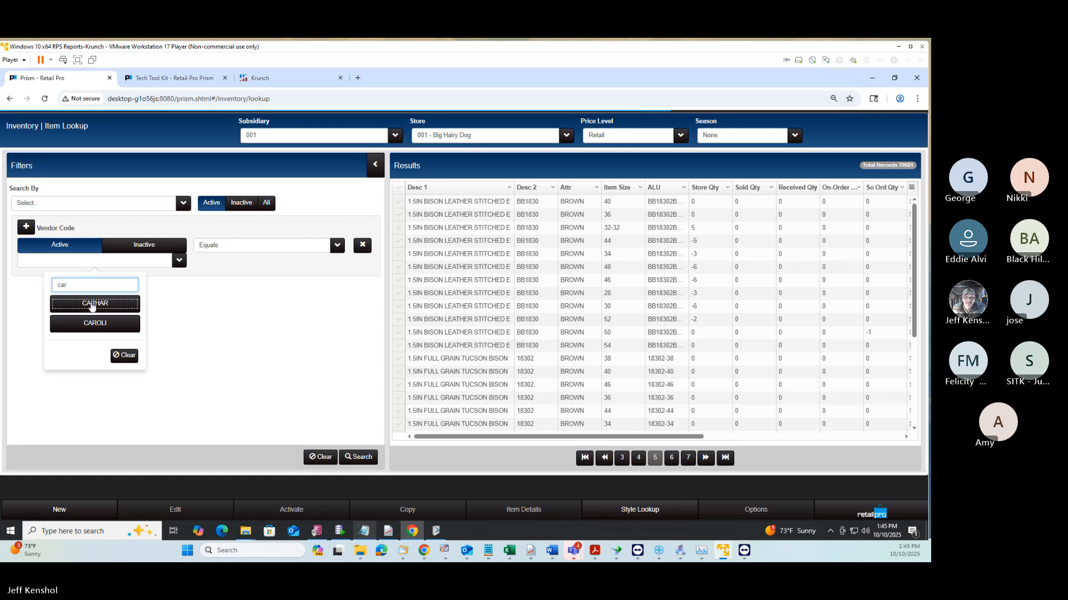
{"action": "left_click", "coordinate": [93, 303]}
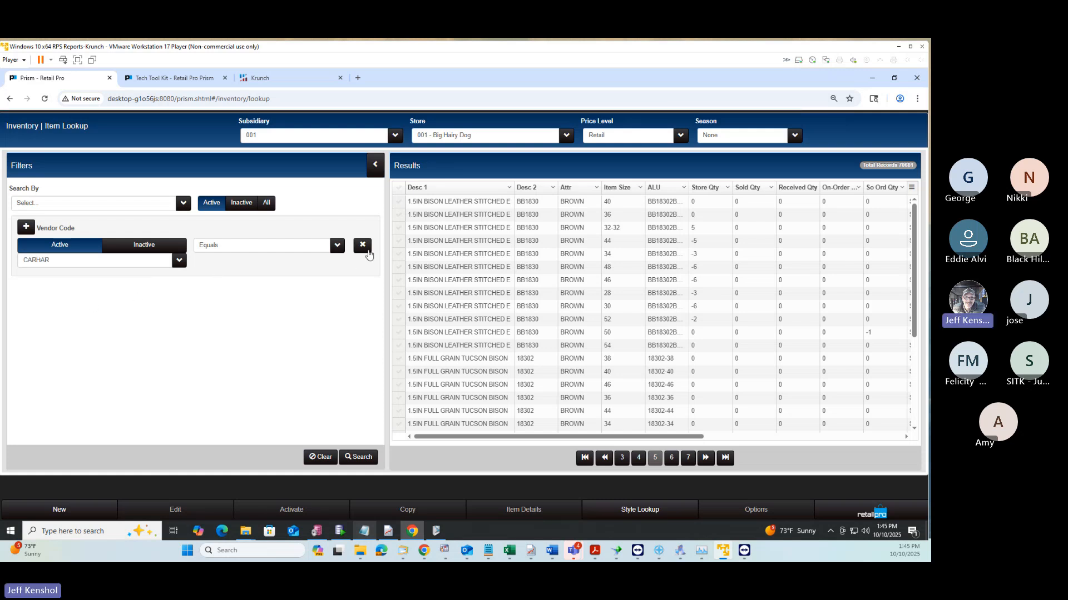
{"action": "left_click", "coordinate": [359, 458]}
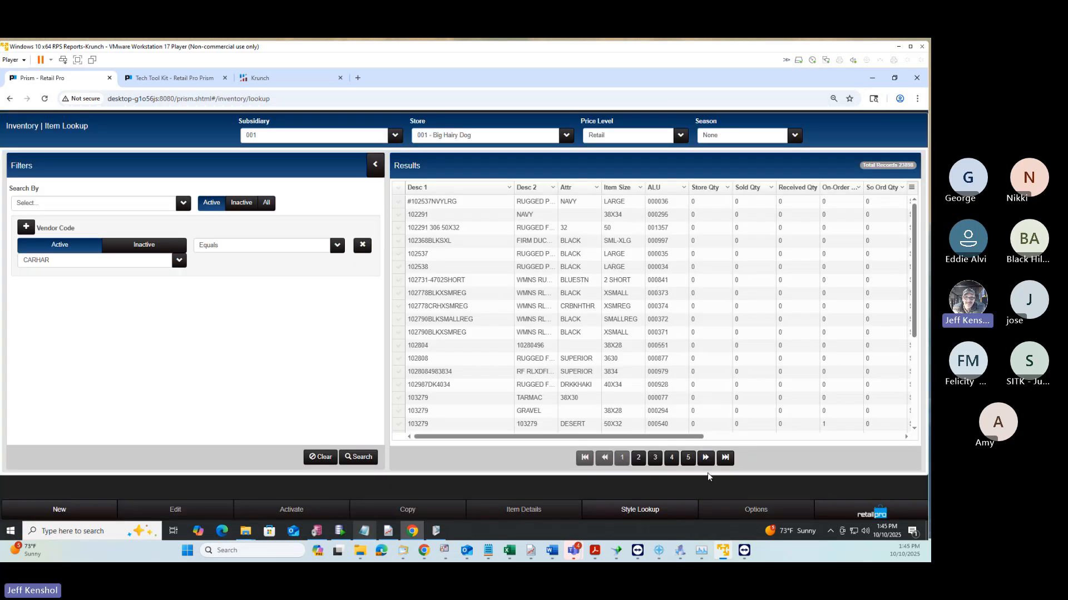
Examine the Sold, Received and On-Order Qty values of the CARHAR items on results pages 5, 7, 9 and 11.
{"action": "left_click", "coordinate": [688, 458]}
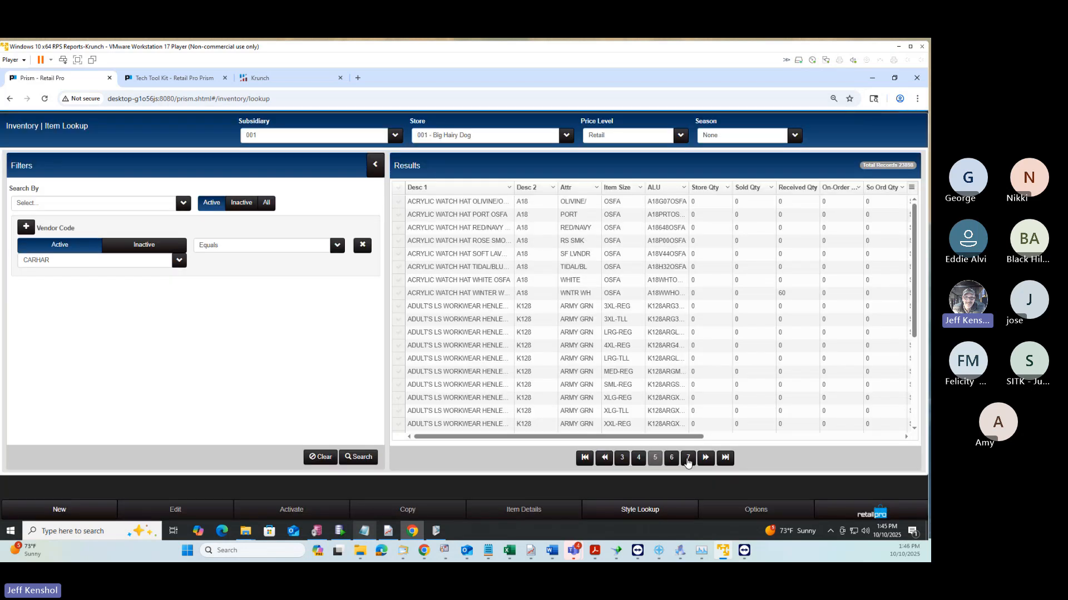
{"action": "left_click", "coordinate": [790, 296]}
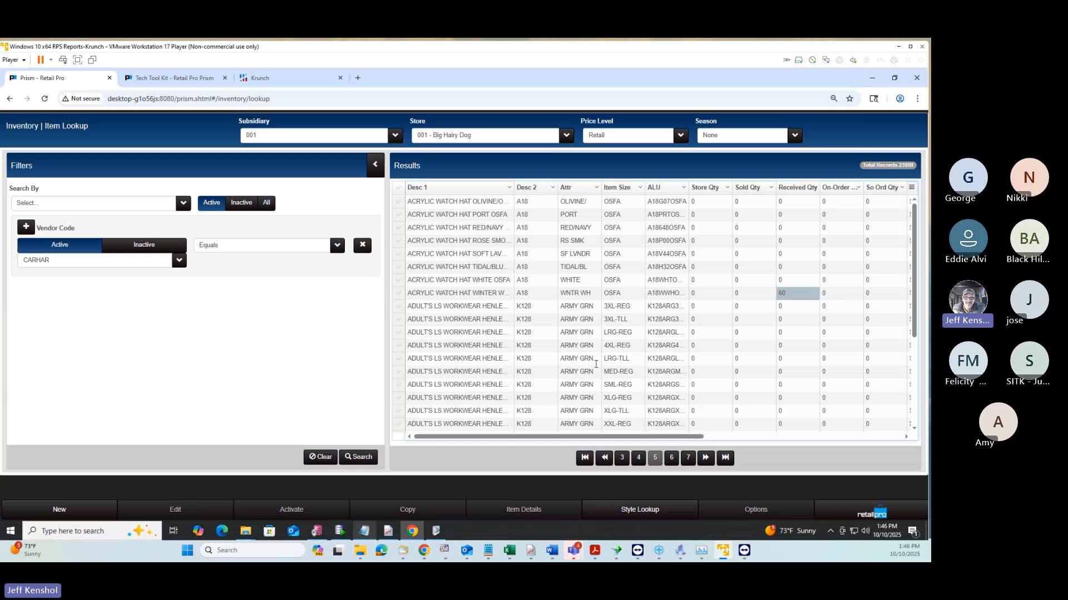
{"action": "left_click", "coordinate": [687, 458]}
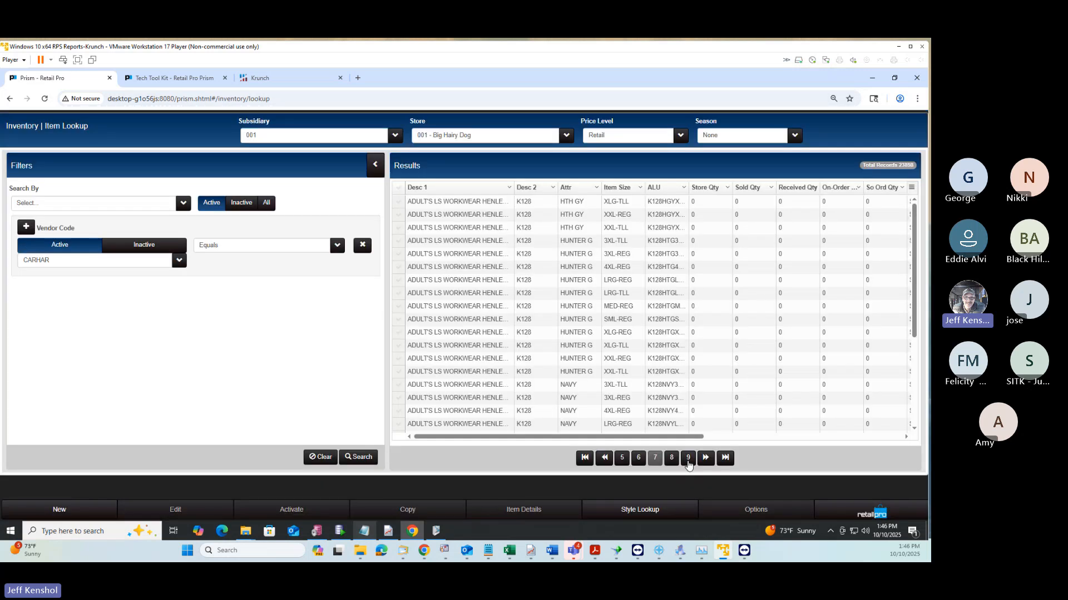
{"action": "left_click", "coordinate": [688, 459]}
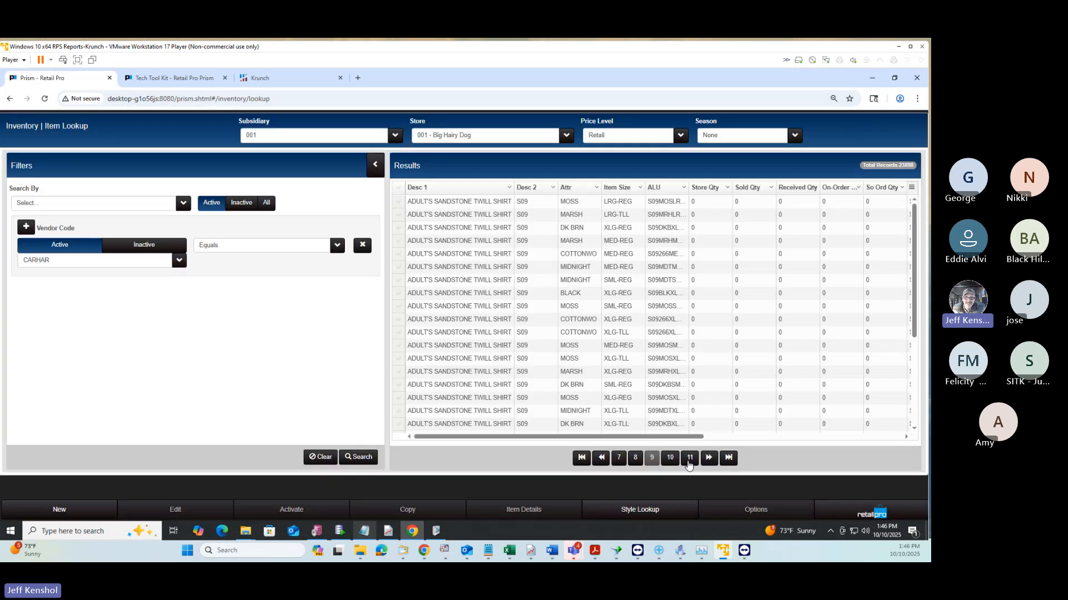
{"action": "left_click", "coordinate": [688, 459]}
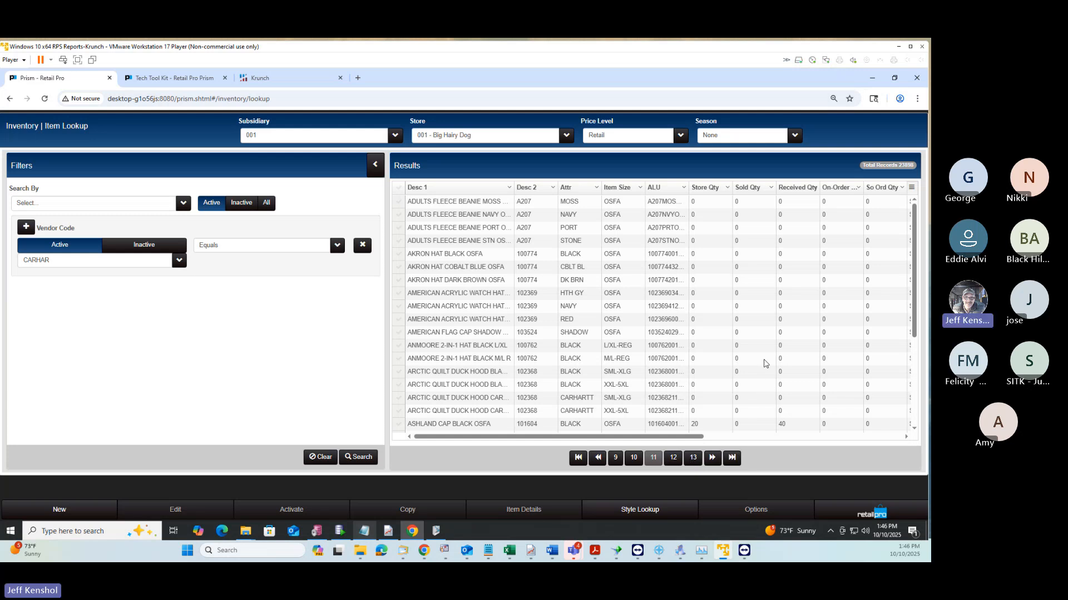
Return to the Tech Tool Kit's SRO Tool, load the SRO365 preset and open a scheduler task for it.
{"action": "left_click", "coordinate": [179, 80]}
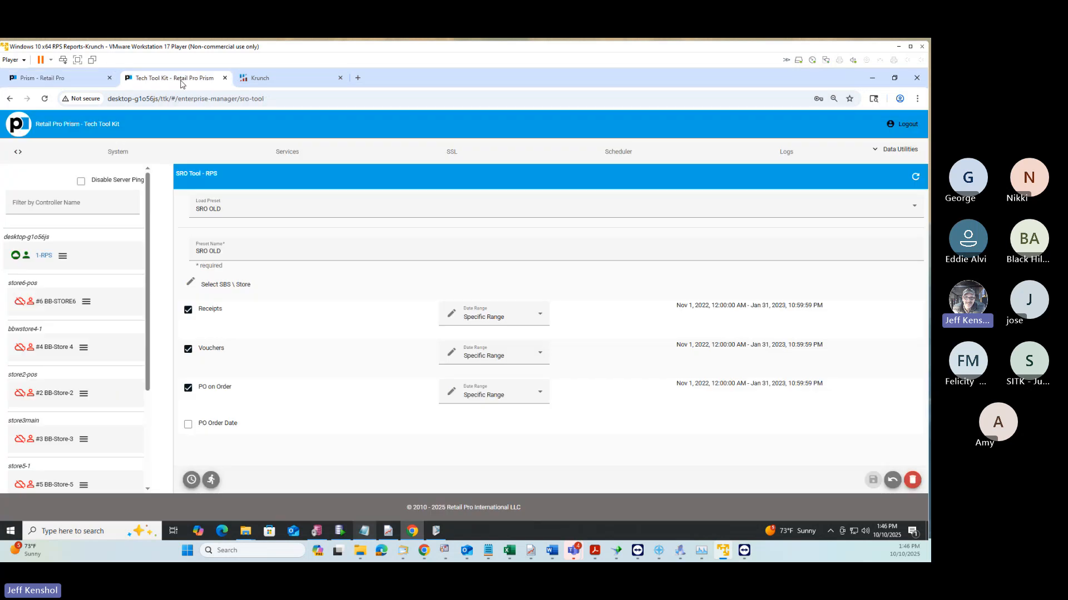
{"action": "left_click", "coordinate": [257, 209]}
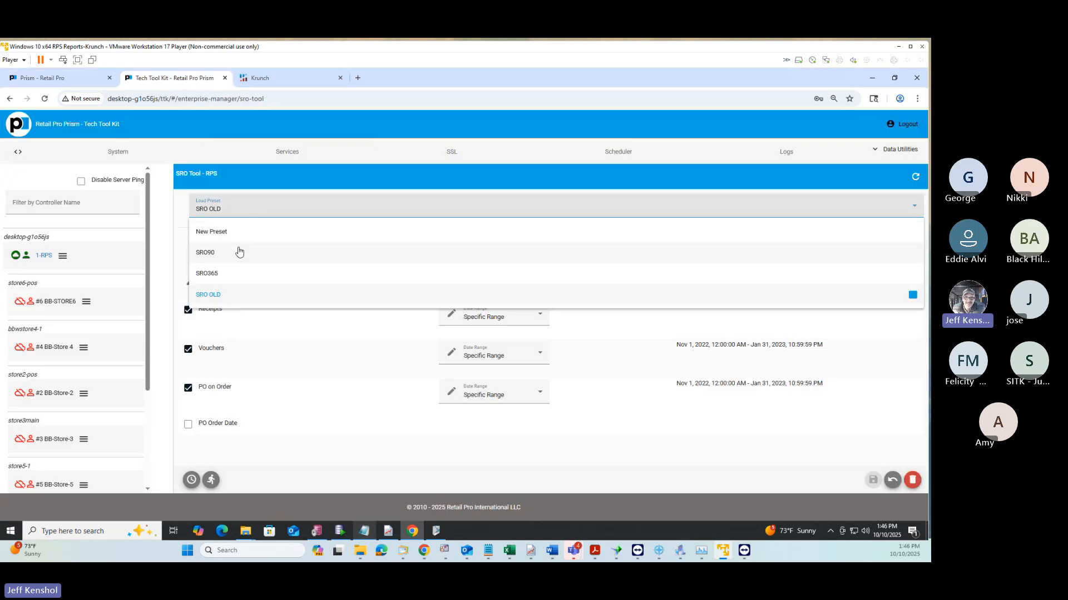
{"action": "left_click", "coordinate": [238, 275]}
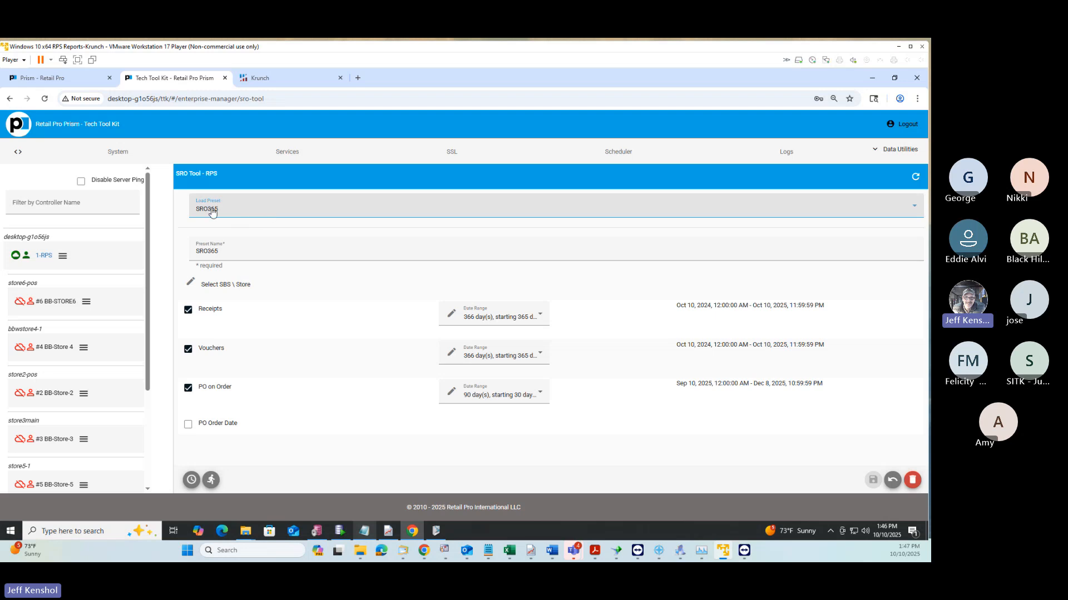
{"action": "left_click", "coordinate": [193, 480]}
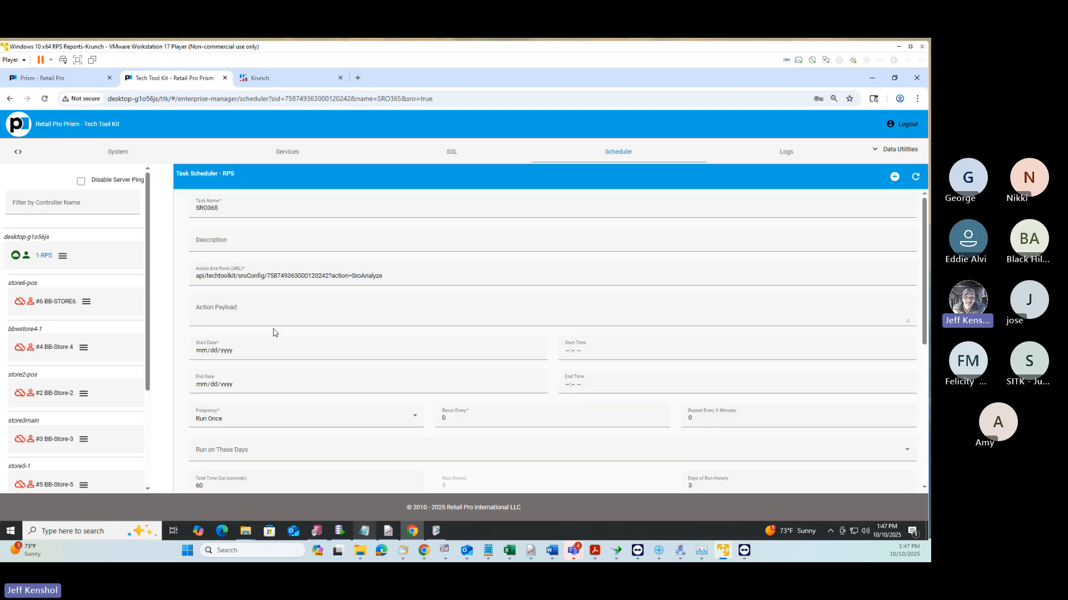
Set the SRO365 task's start date to 10/11/2025 and its frequency to Daily.
{"action": "left_click", "coordinate": [272, 352]}
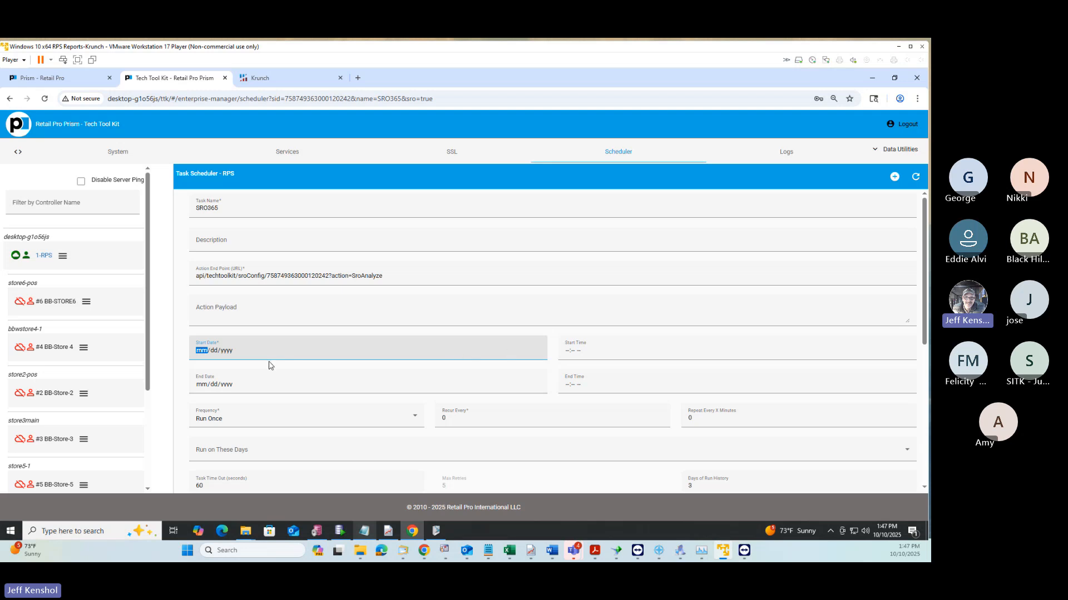
{"action": "type", "text": "10/11/2025"}
{"action": "left_click", "coordinate": [269, 426]}
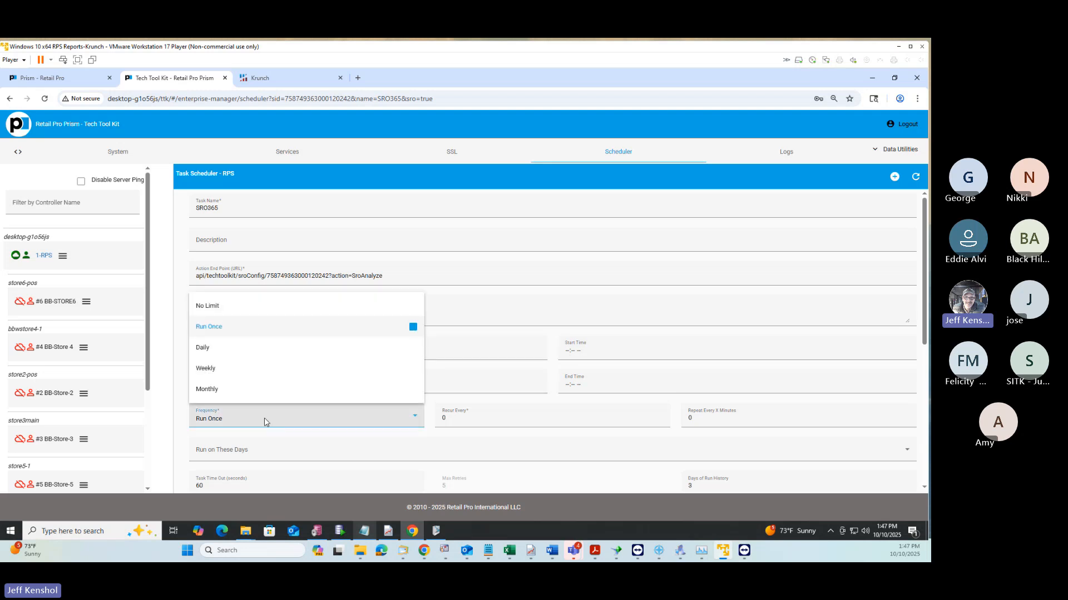
{"action": "left_click", "coordinate": [234, 354]}
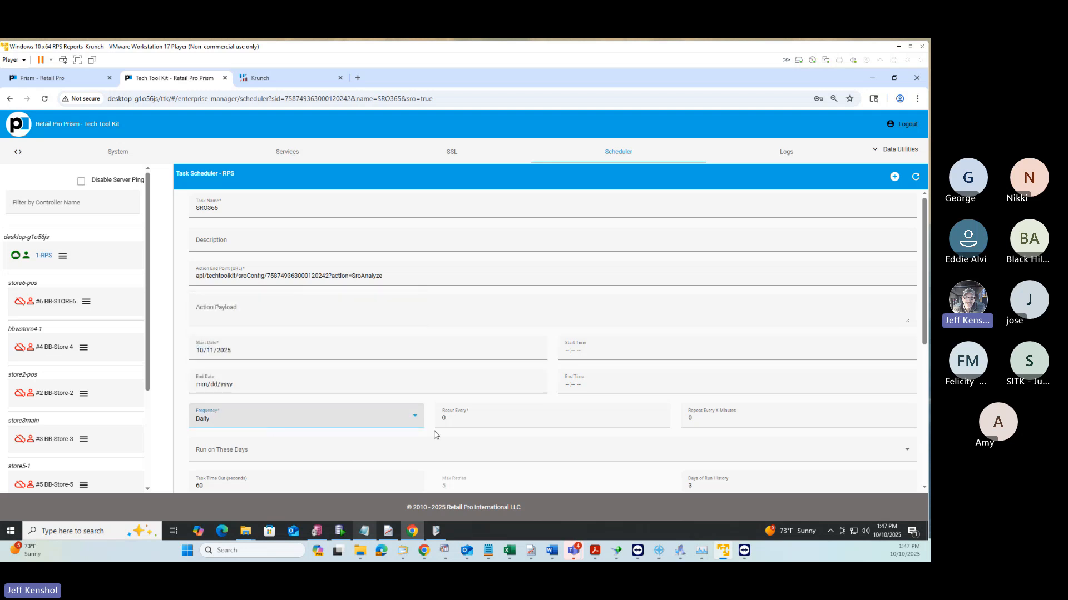
Set the SRO365 task to run on every day of the week, Sunday through Saturday.
{"action": "scroll", "coordinate": [367, 436], "scroll_direction": "down", "scroll_amount": 1}
{"action": "scroll", "coordinate": [341, 437], "scroll_direction": "down", "scroll_amount": 1}
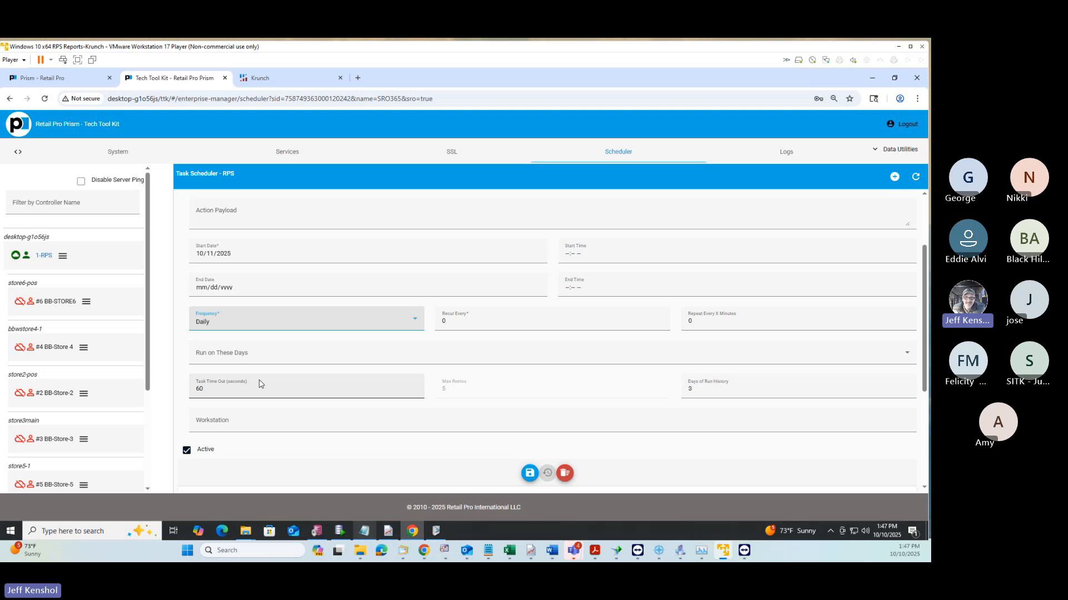
{"action": "left_click", "coordinate": [246, 355]}
{"action": "left_click", "coordinate": [218, 381]}
{"action": "left_click", "coordinate": [200, 399]}
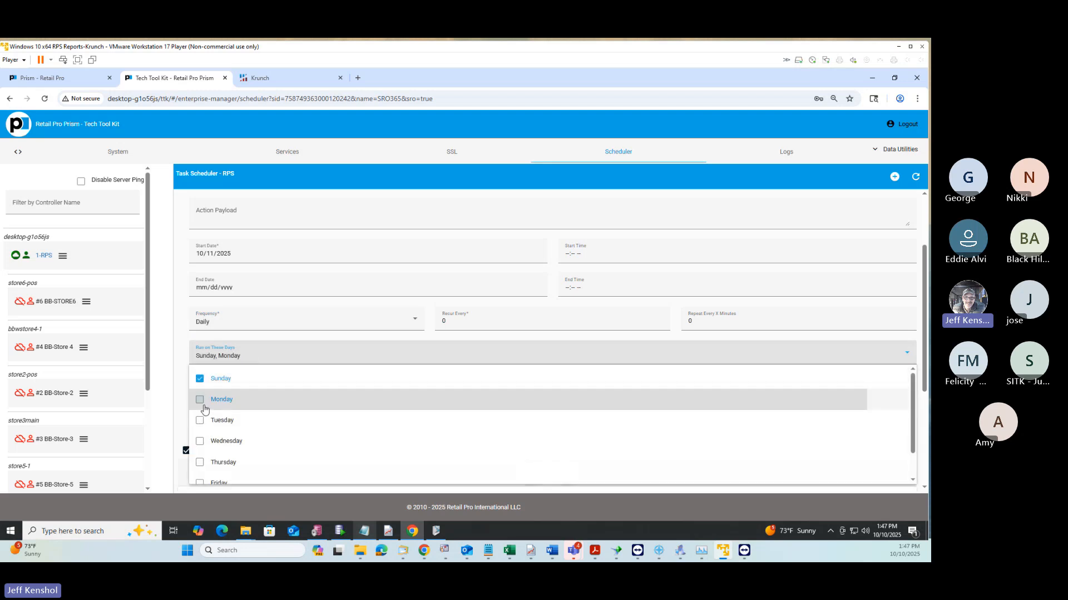
{"action": "left_click", "coordinate": [200, 420]}
{"action": "left_click", "coordinate": [200, 442]}
{"action": "scroll", "coordinate": [200, 442], "scroll_direction": "down", "scroll_amount": 1}
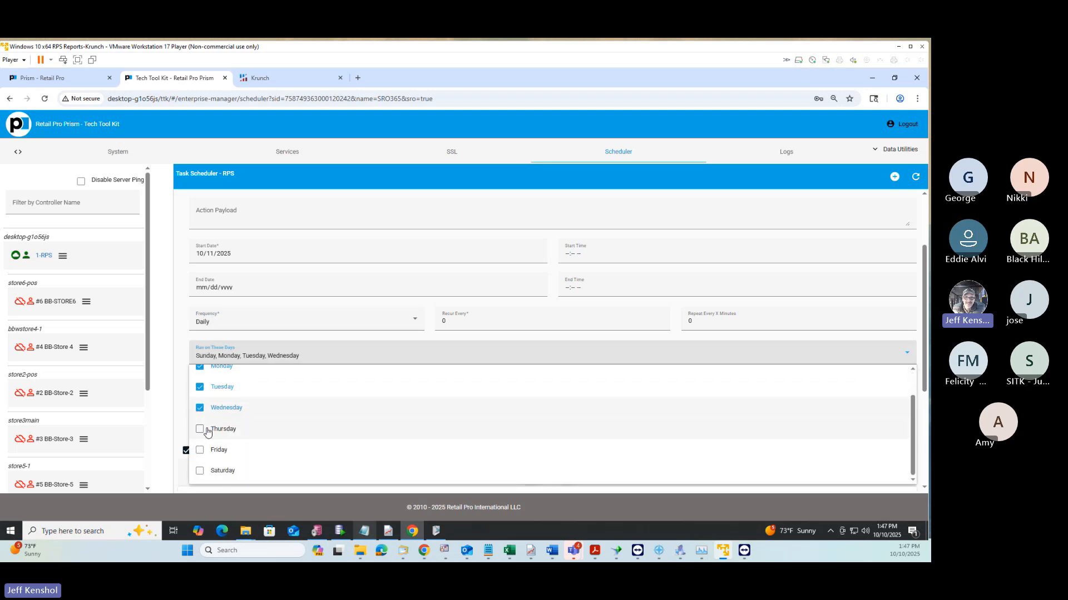
{"action": "left_click", "coordinate": [200, 429]}
{"action": "left_click", "coordinate": [200, 451]}
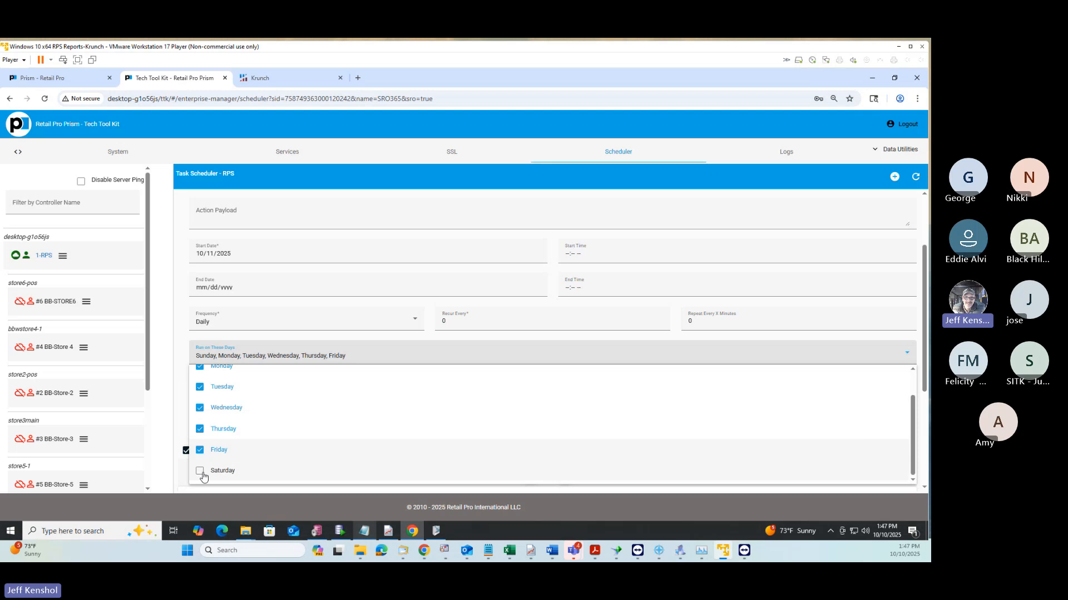
{"action": "left_click", "coordinate": [200, 471]}
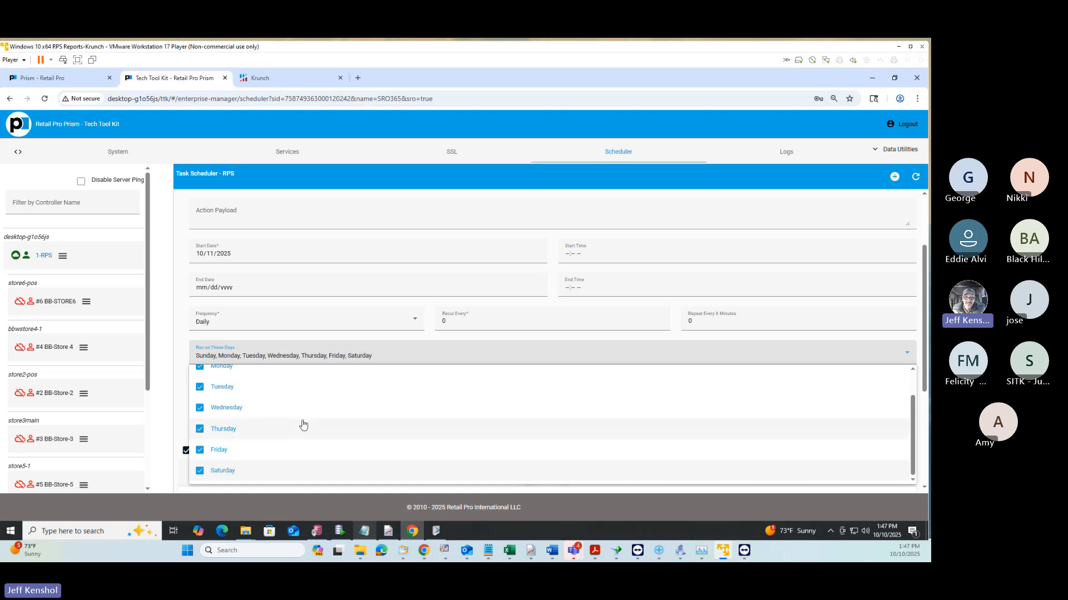
{"action": "left_click", "coordinate": [532, 356]}
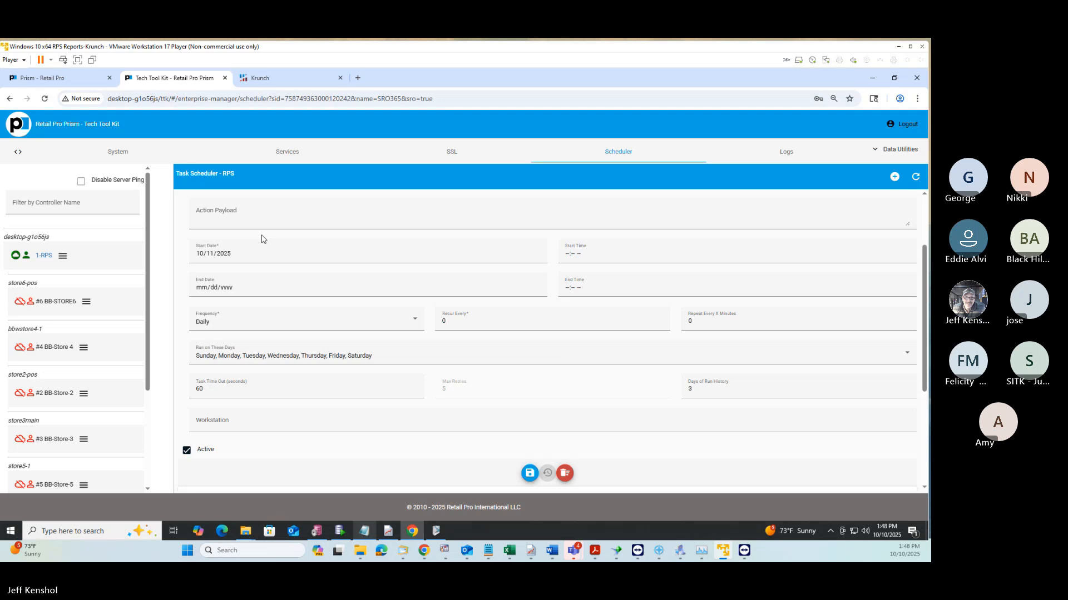
Switch to the Prism tab, open the Administration Console's Node Preferences and set the node selection context to subsidiary 001.
{"action": "left_click", "coordinate": [70, 85]}
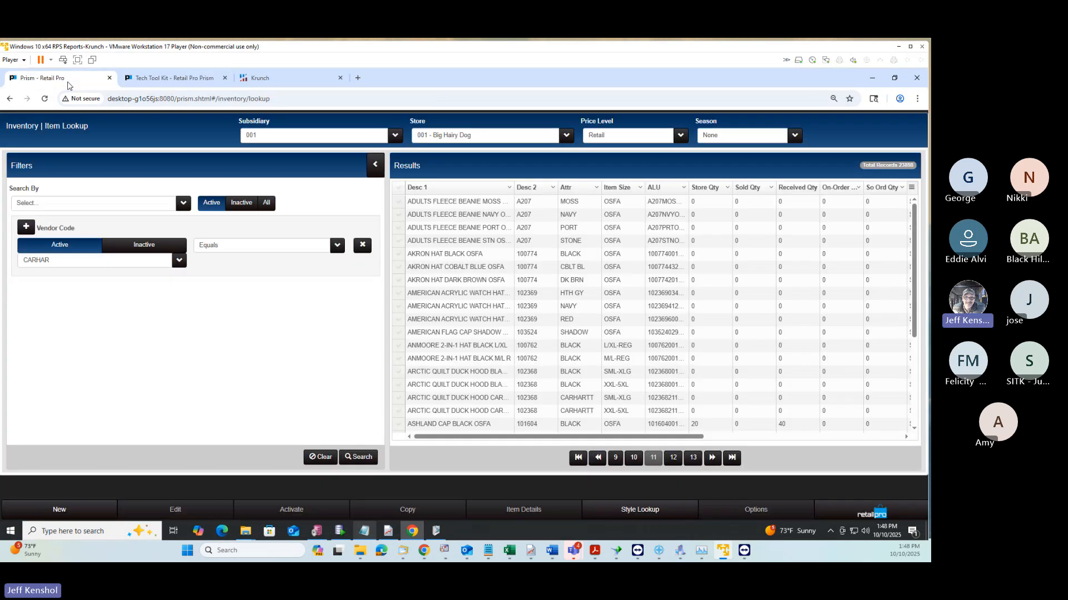
{"action": "left_click", "coordinate": [871, 513]}
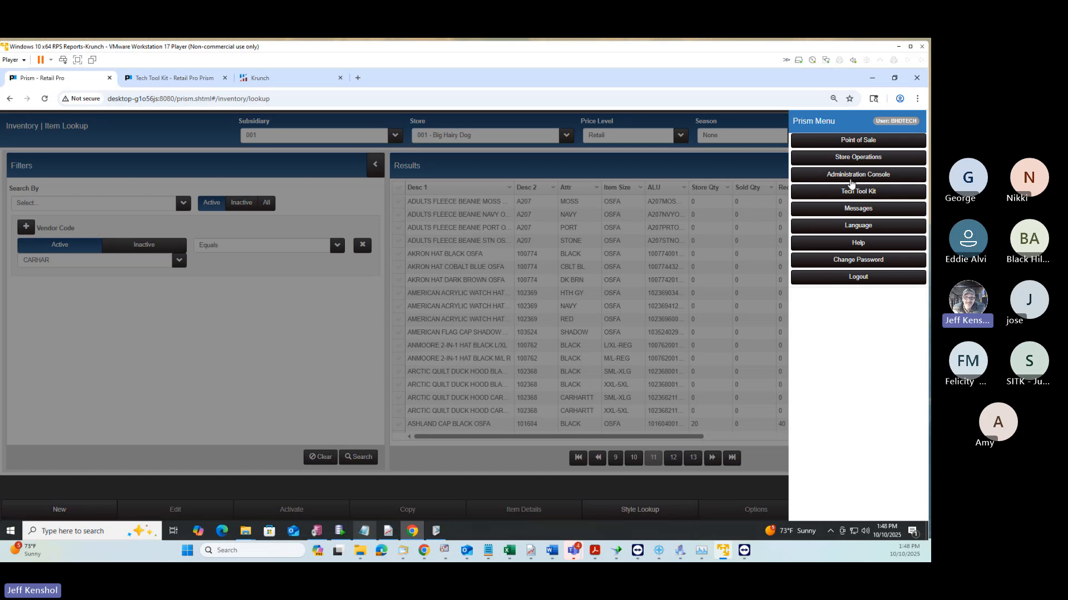
{"action": "left_click", "coordinate": [853, 178]}
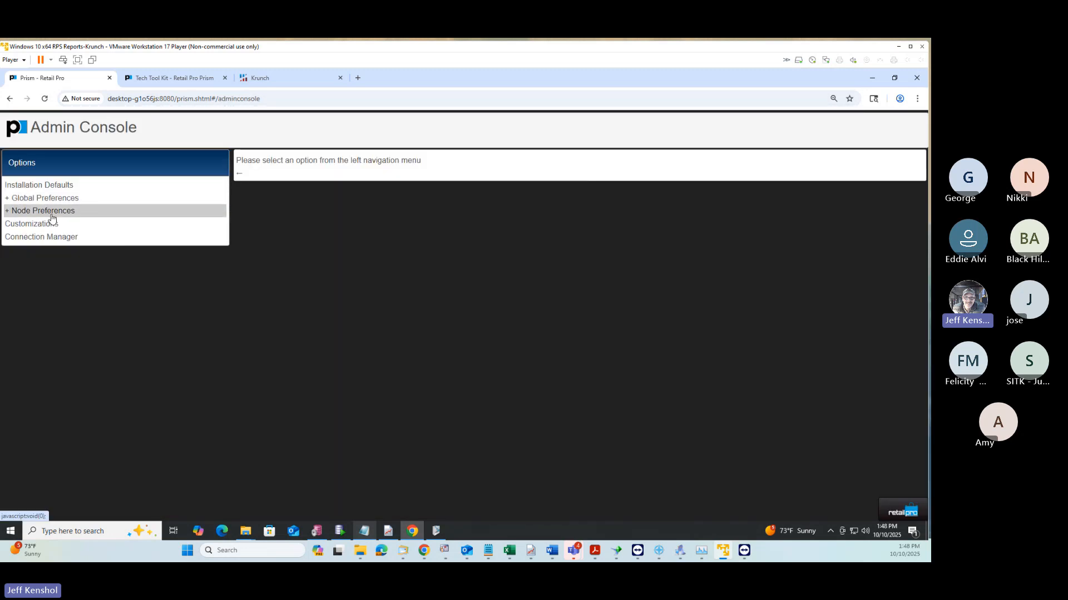
{"action": "left_click", "coordinate": [50, 214]}
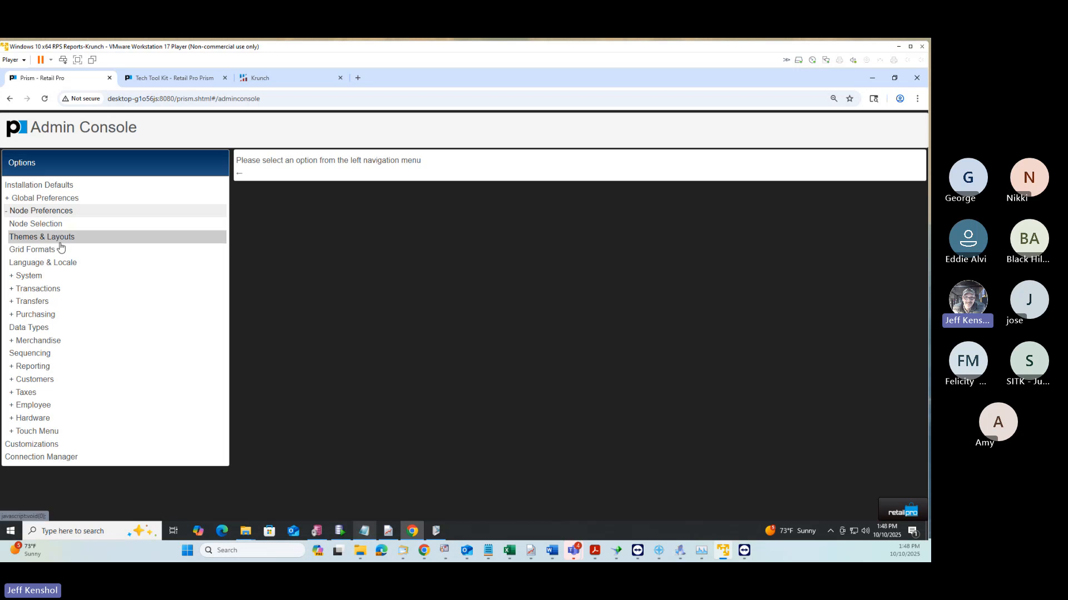
{"action": "left_click", "coordinate": [59, 223]}
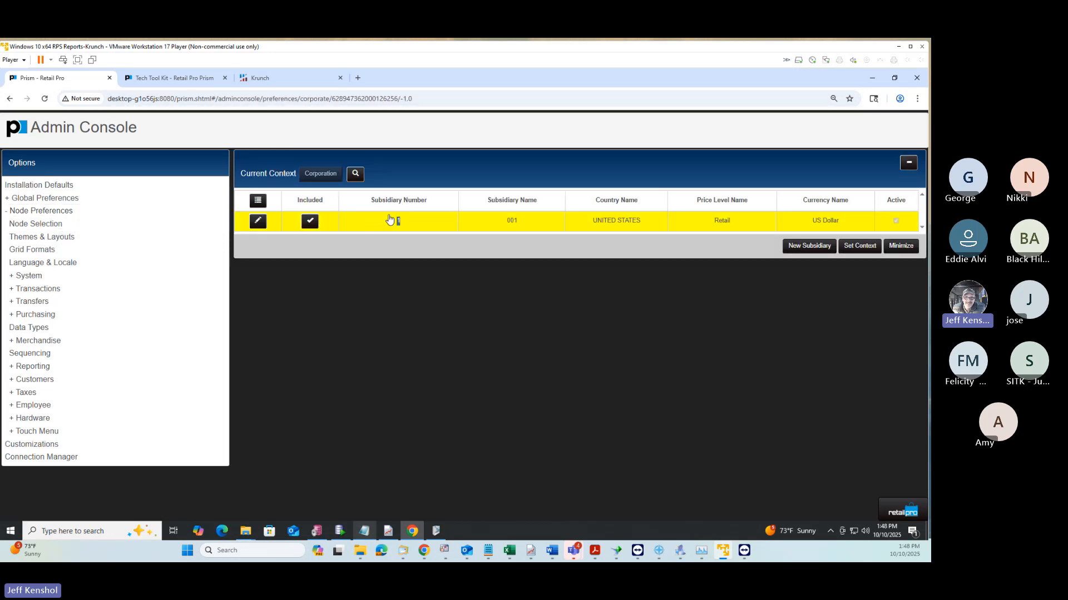
{"action": "left_click", "coordinate": [584, 218]}
{"action": "left_click", "coordinate": [906, 164]}
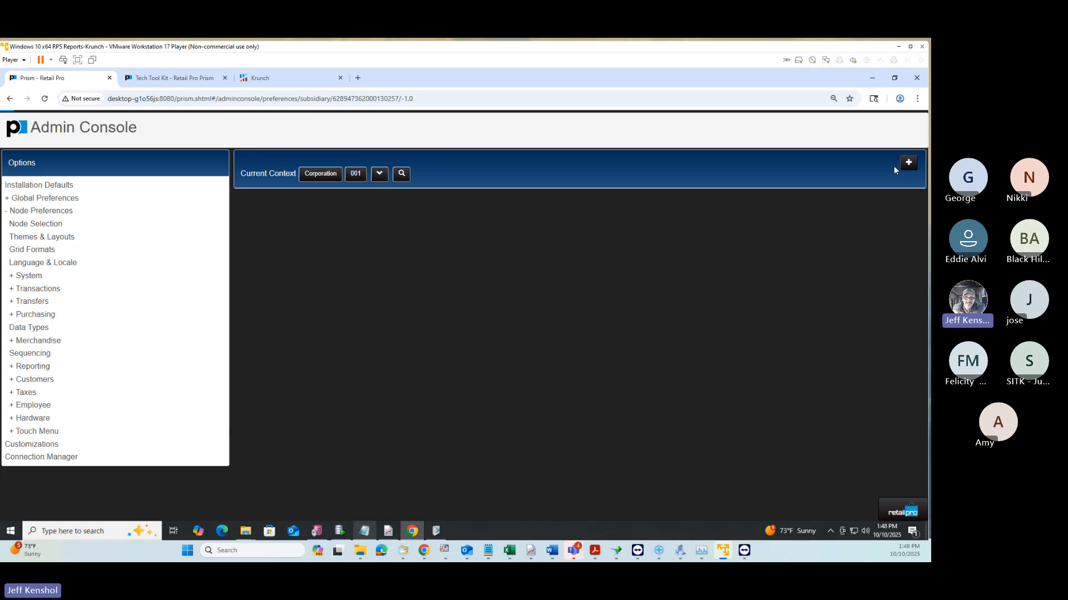
Open the Grid Formats preferences for the Inventory Search (Document) grid and review its selected columns.
{"action": "left_click", "coordinate": [89, 253]}
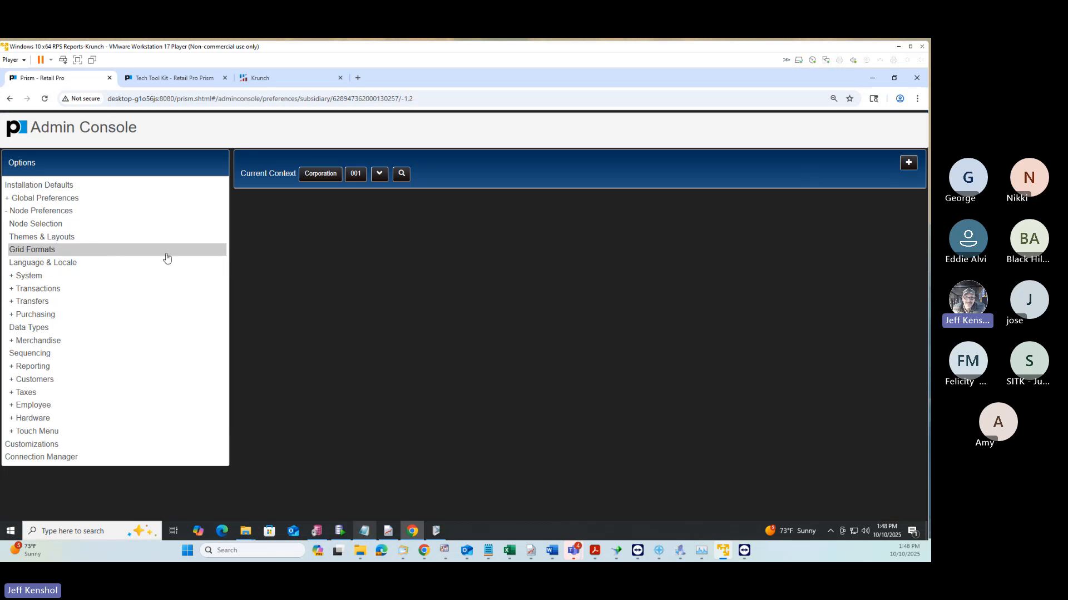
{"action": "left_click", "coordinate": [322, 251]}
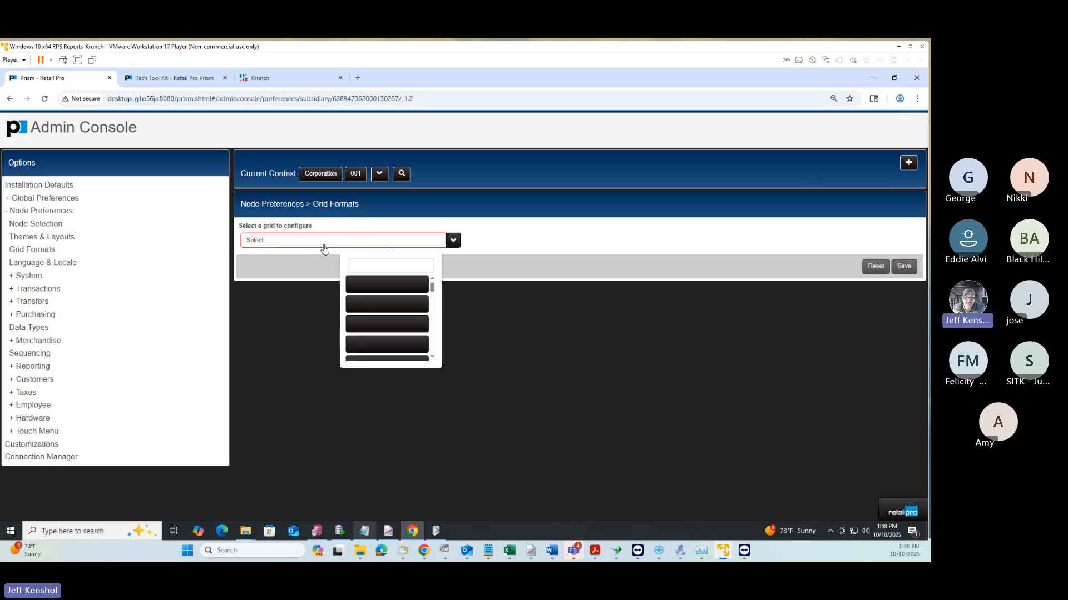
{"action": "scroll", "coordinate": [347, 300], "scroll_direction": "down", "scroll_amount": 5}
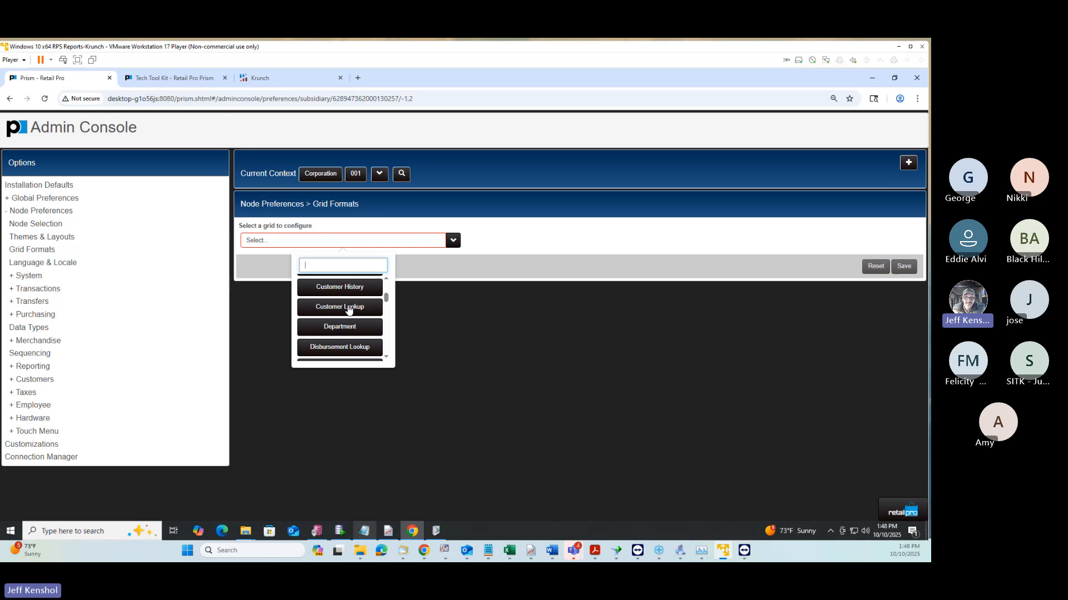
{"action": "scroll", "coordinate": [348, 310], "scroll_direction": "down", "scroll_amount": 3}
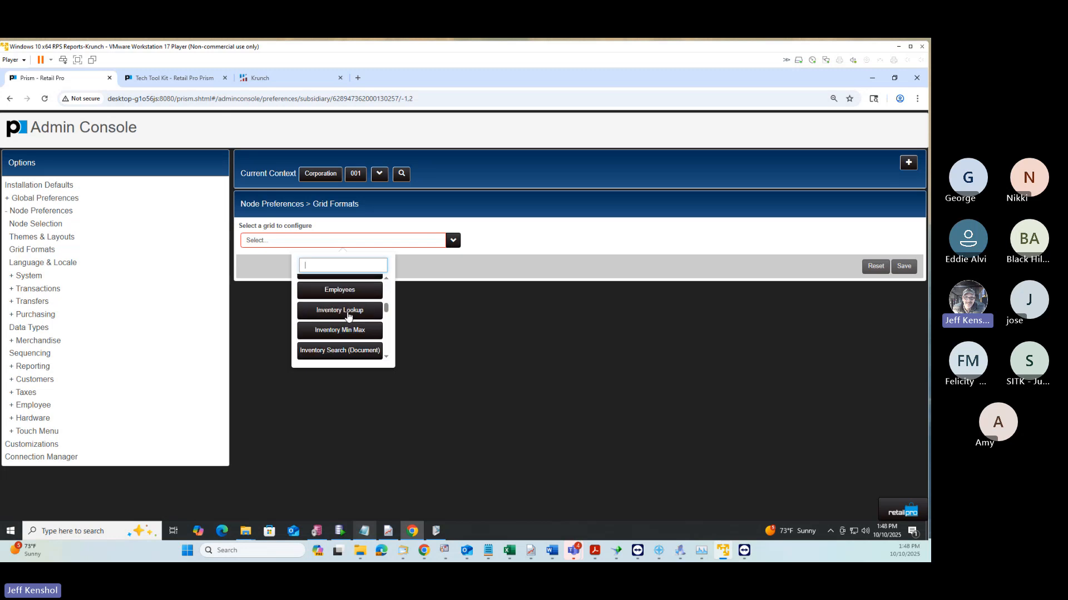
{"action": "left_click", "coordinate": [321, 355]}
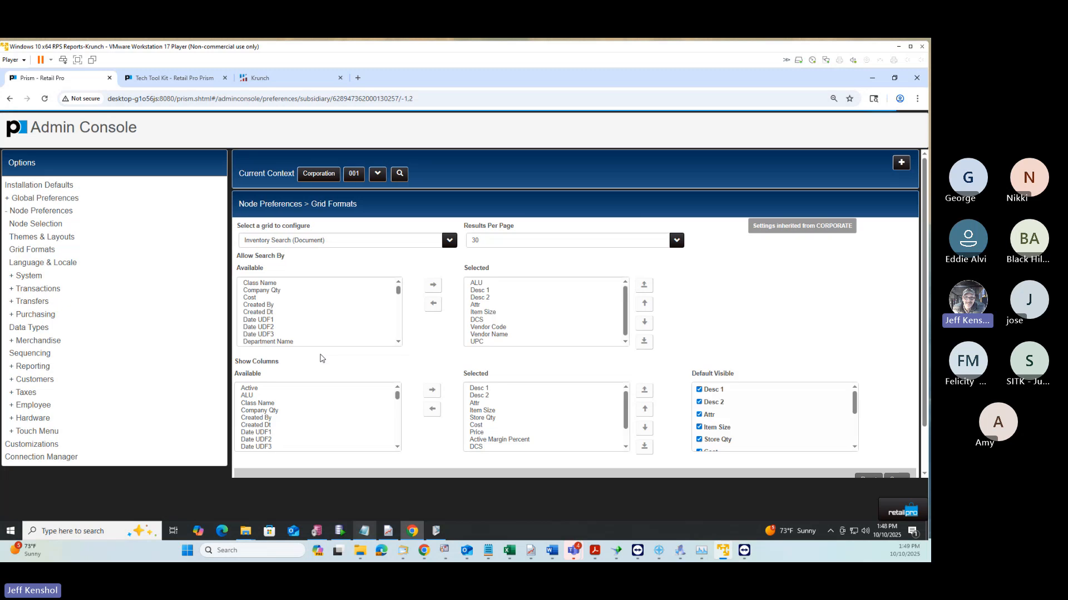
{"action": "left_click", "coordinate": [626, 448]}
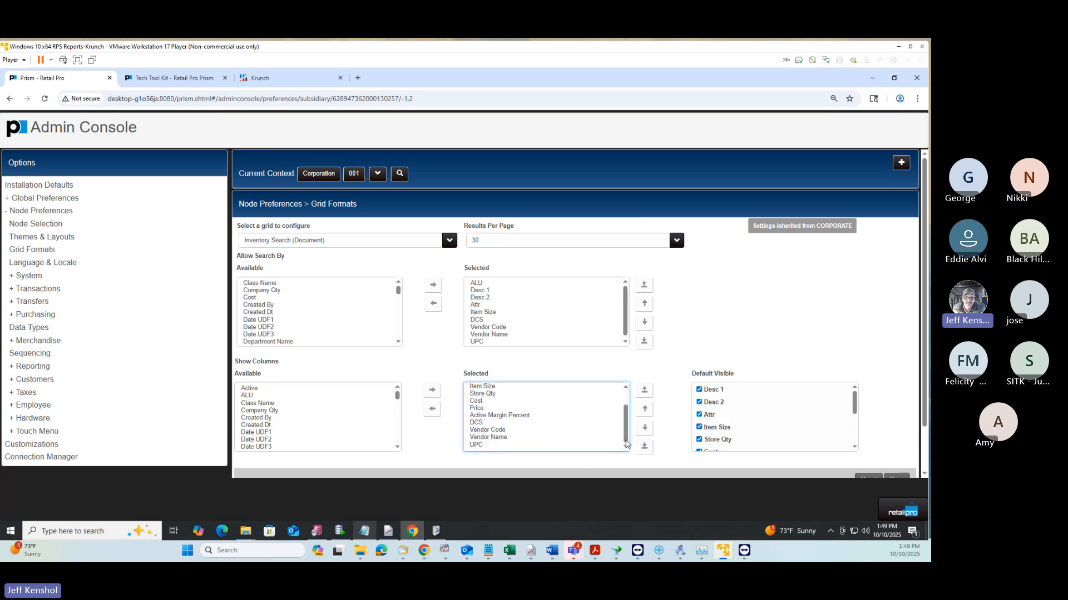
{"action": "left_click_drag", "start_coordinate": [626, 436], "coordinate": [624, 429]}
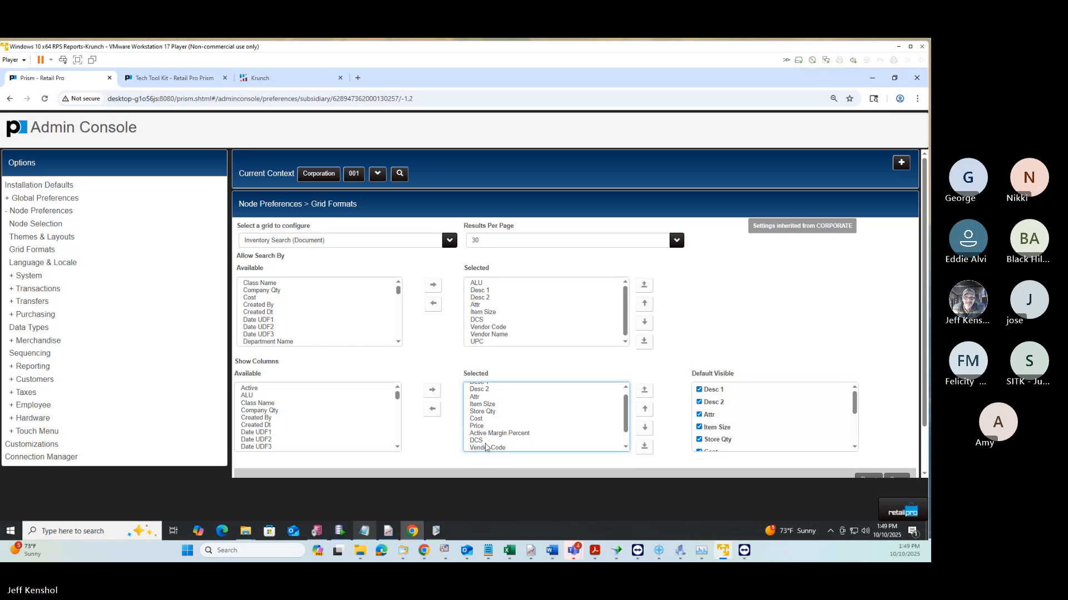
Go to Store Operations' Merchandise Inventory lookup, search without a vendor code and collapse the filters to widen the results.
{"action": "left_click", "coordinate": [895, 514]}
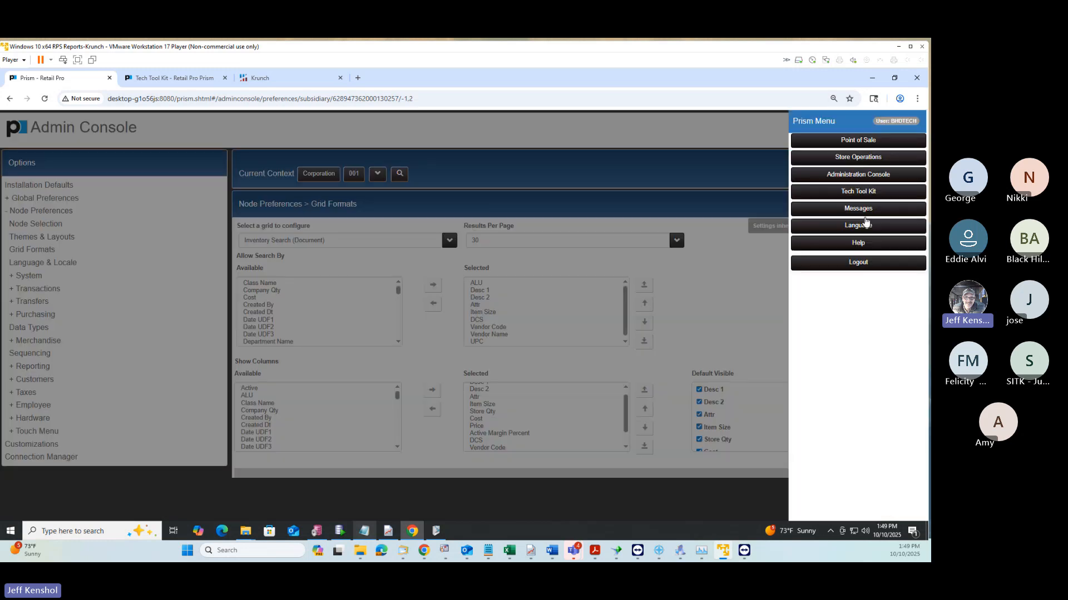
{"action": "left_click", "coordinate": [847, 159]}
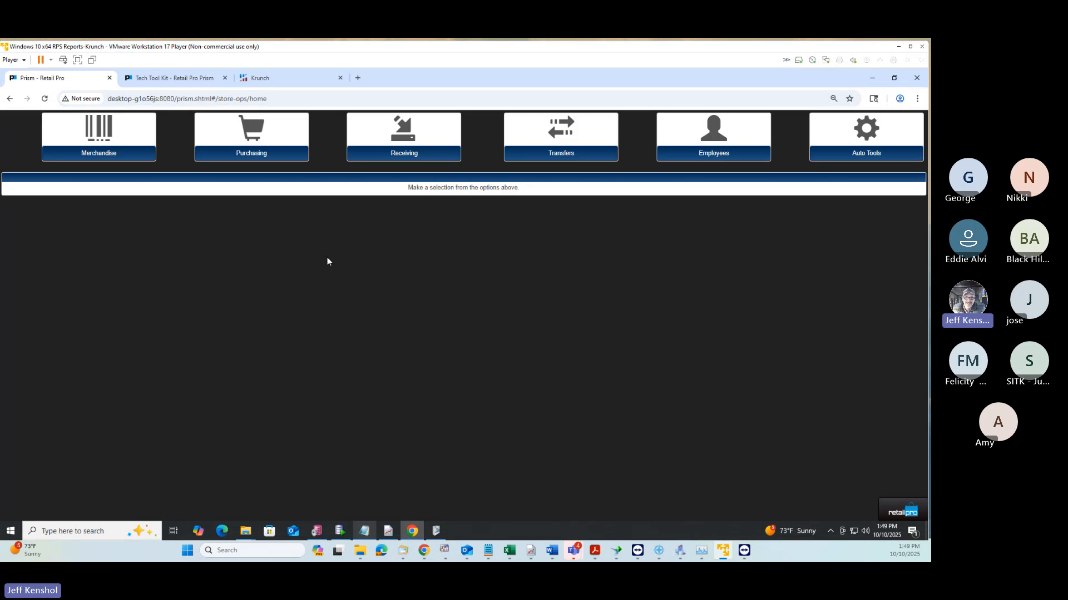
{"action": "left_click", "coordinate": [839, 150]}
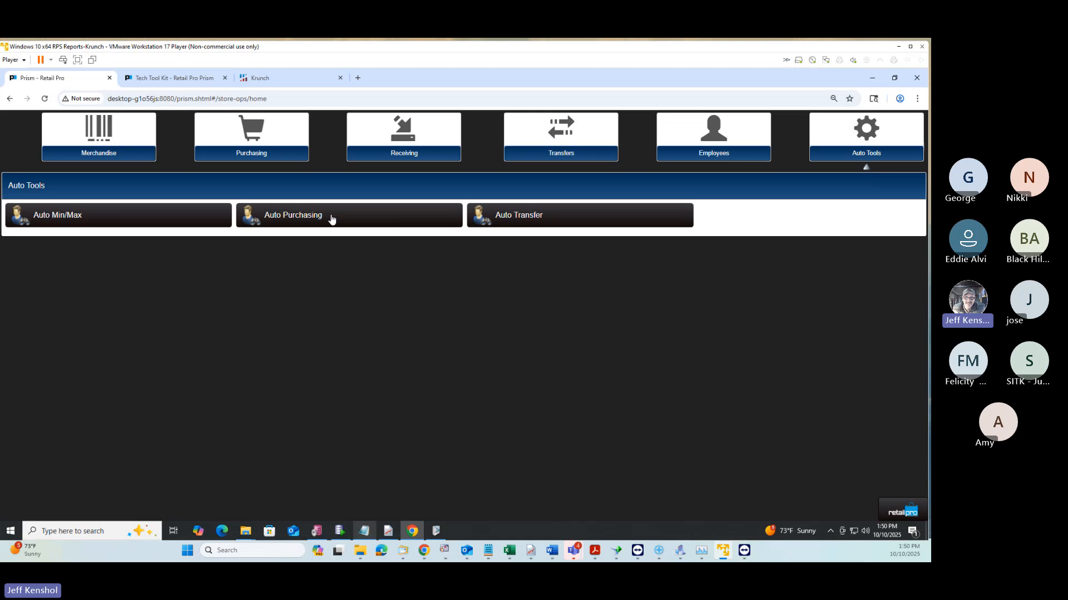
{"action": "left_click", "coordinate": [103, 152]}
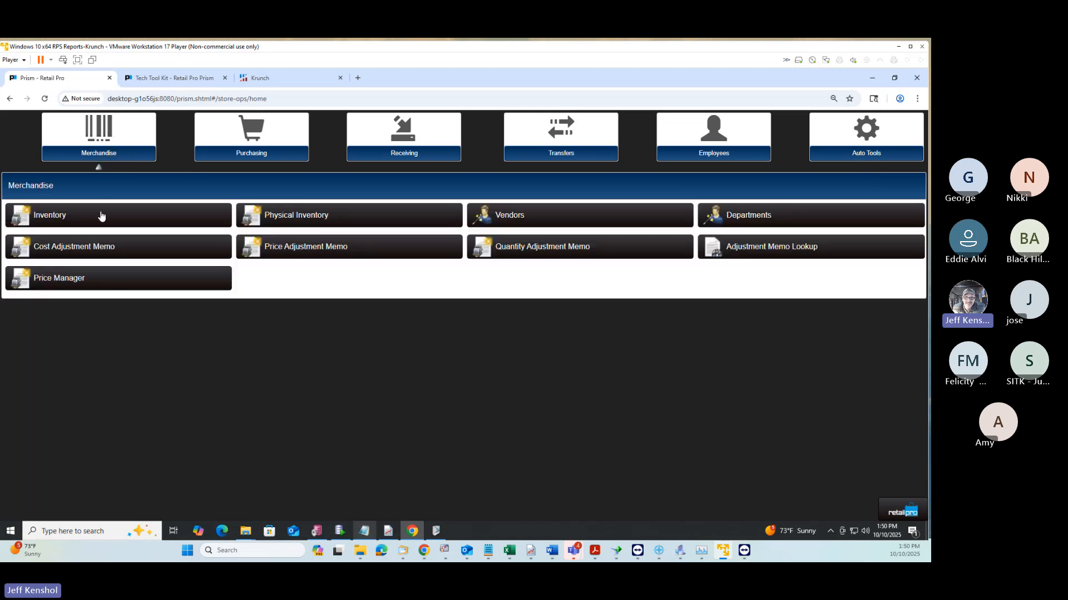
{"action": "left_click", "coordinate": [101, 216]}
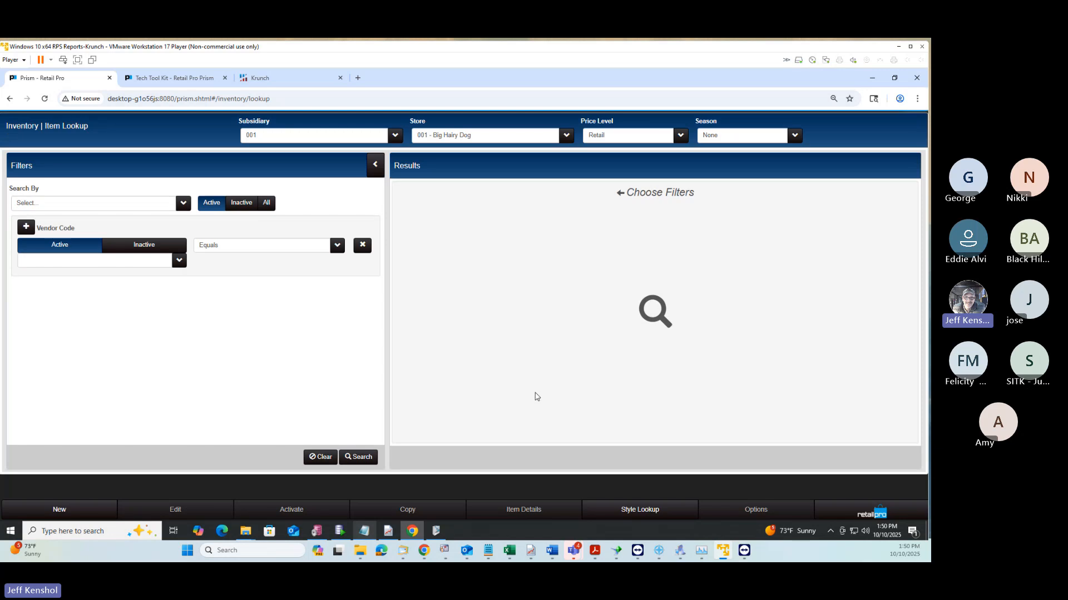
{"action": "left_click", "coordinate": [359, 457]}
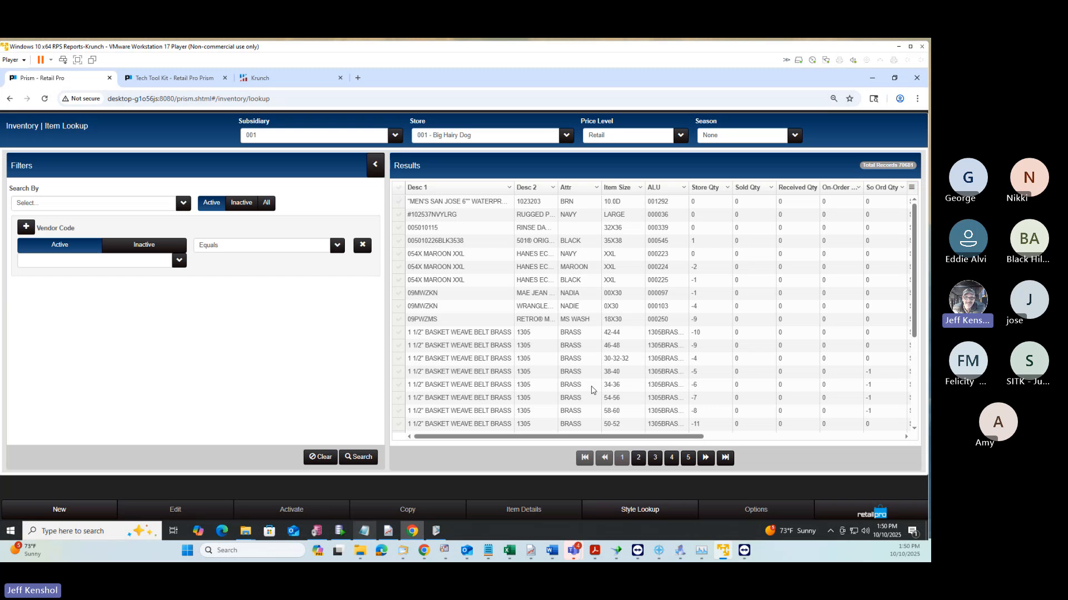
{"action": "left_click", "coordinate": [376, 170]}
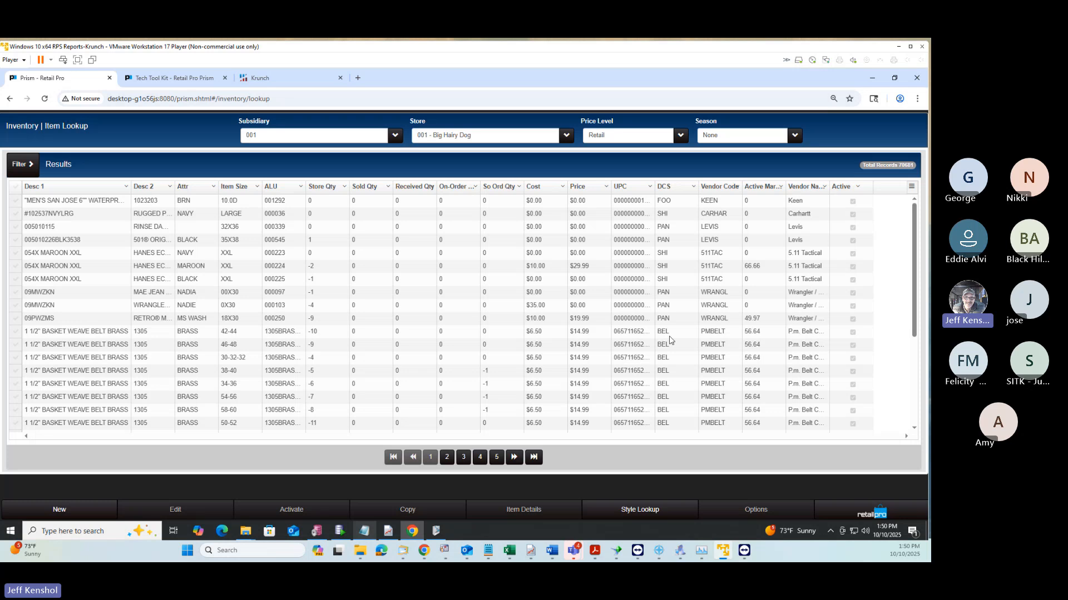
Select the 1 1/2" BASKET WEAVE BELT BRASS item in size 42-44 and open the Purchasing section of its item details.
{"action": "left_click", "coordinate": [714, 332]}
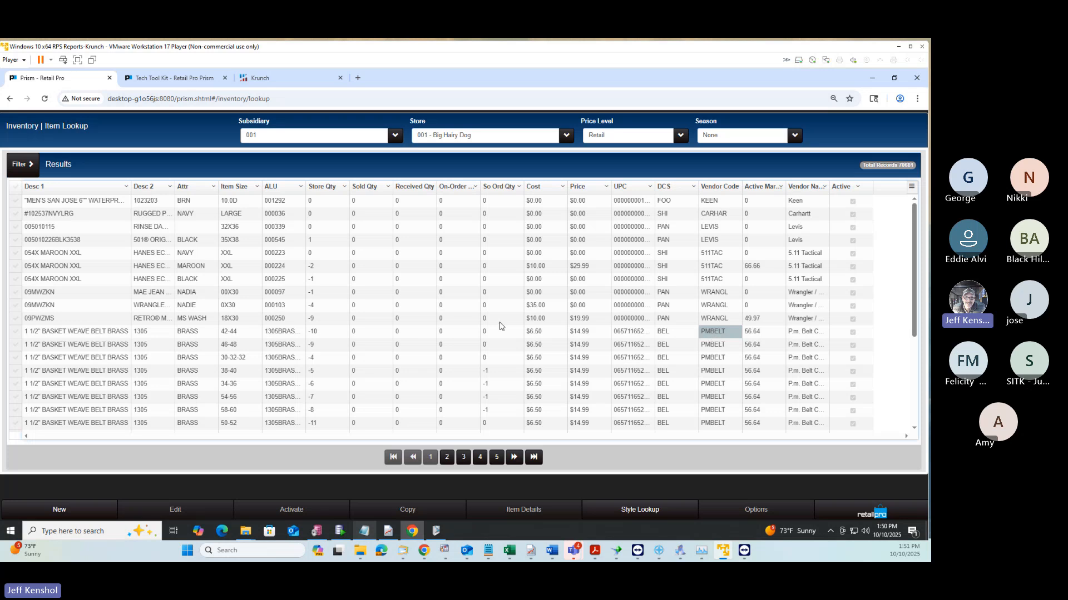
{"action": "left_click", "coordinate": [17, 337]}
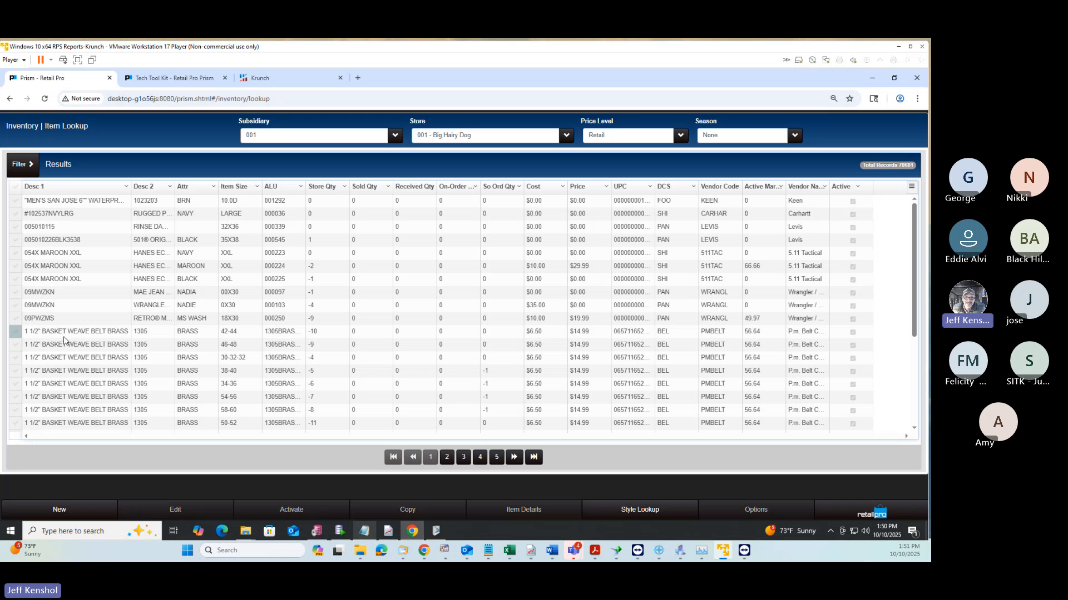
{"action": "left_click", "coordinate": [320, 336]}
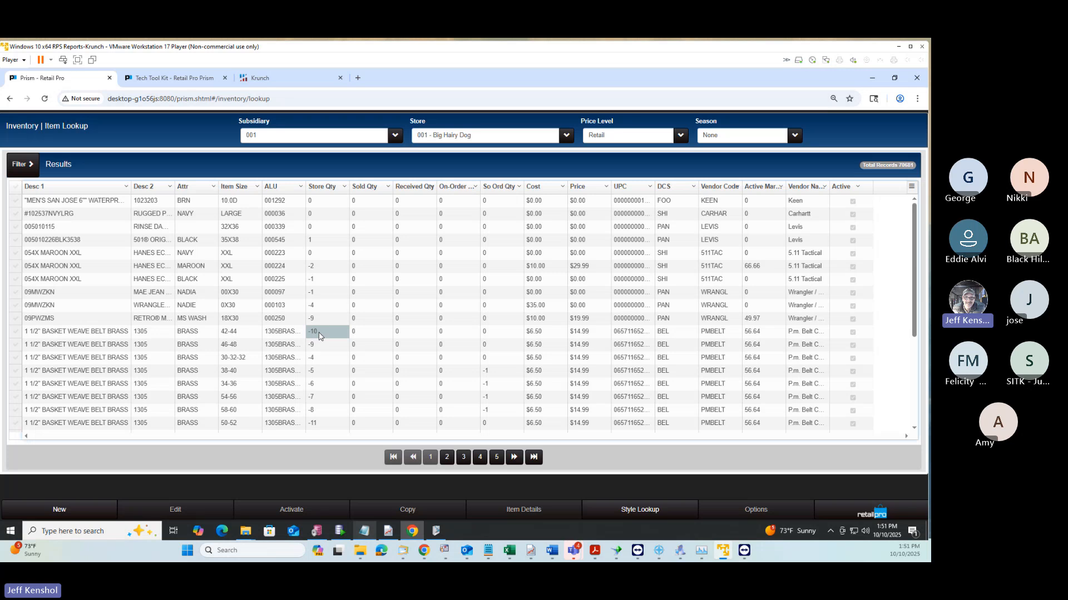
{"action": "left_click", "coordinate": [14, 335]}
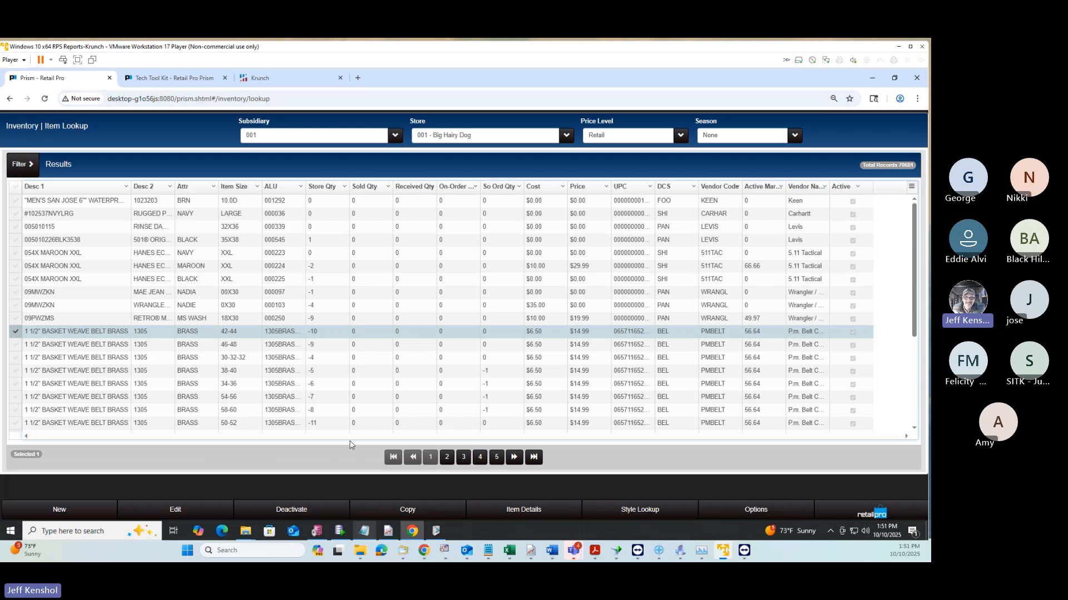
{"action": "left_click", "coordinate": [535, 510]}
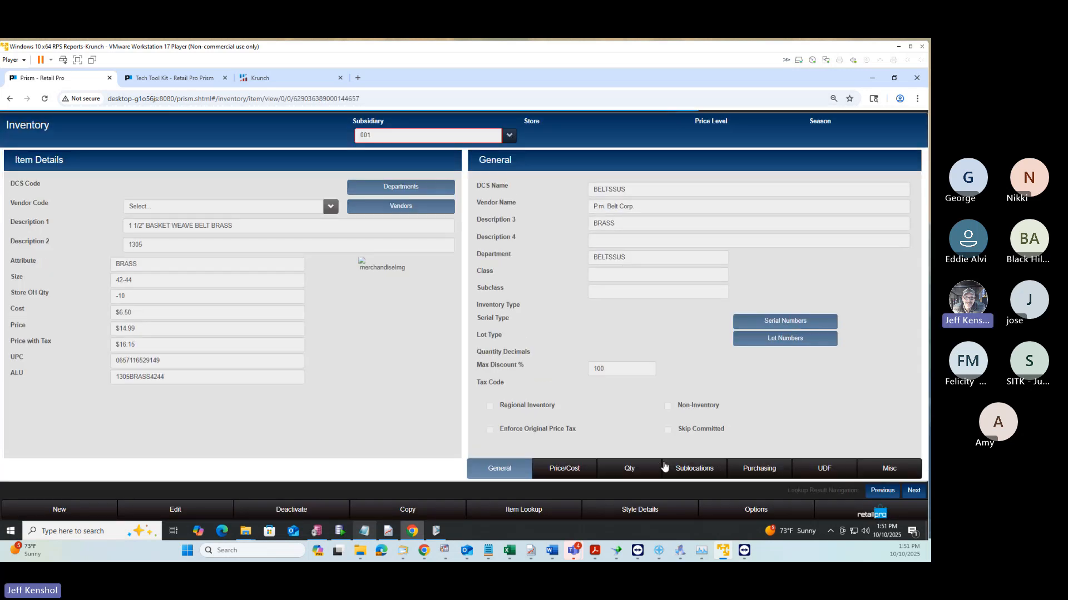
{"action": "left_click", "coordinate": [741, 470]}
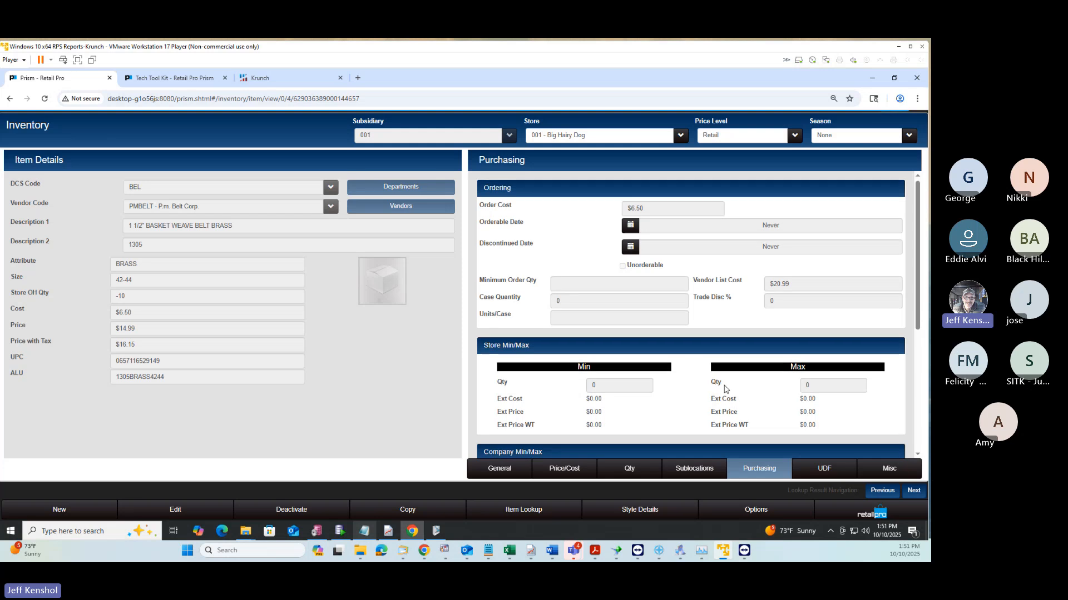
Set the belt's Store Min quantity to 5 and Store Max quantity to 10, and save the item.
{"action": "scroll", "coordinate": [689, 387], "scroll_direction": "down", "scroll_amount": 1}
{"action": "left_click", "coordinate": [184, 513]}
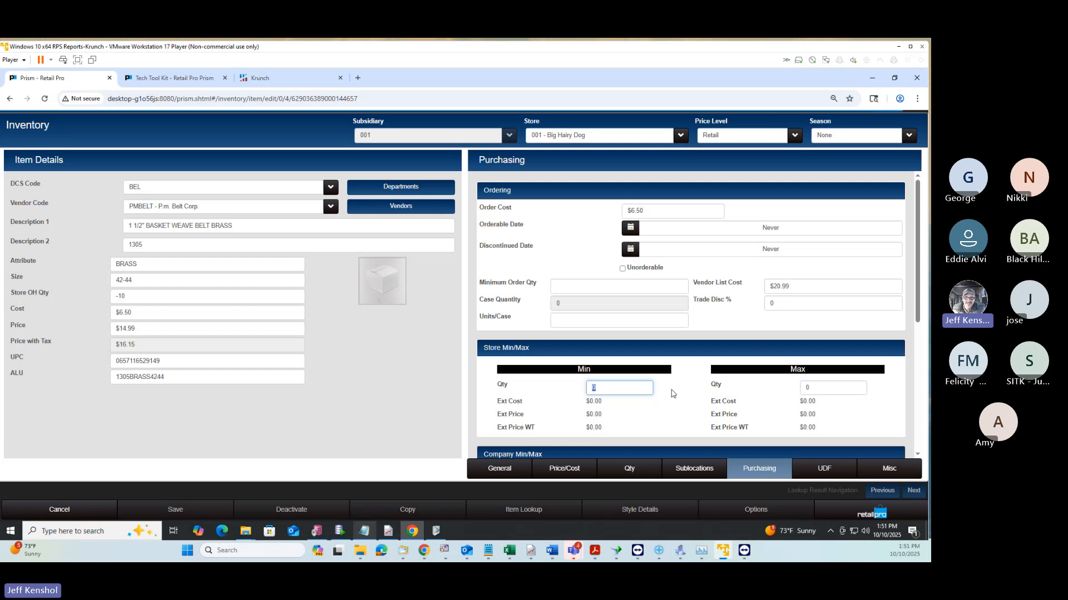
{"action": "type", "text": "5"}
{"action": "double_click", "coordinate": [590, 389]}
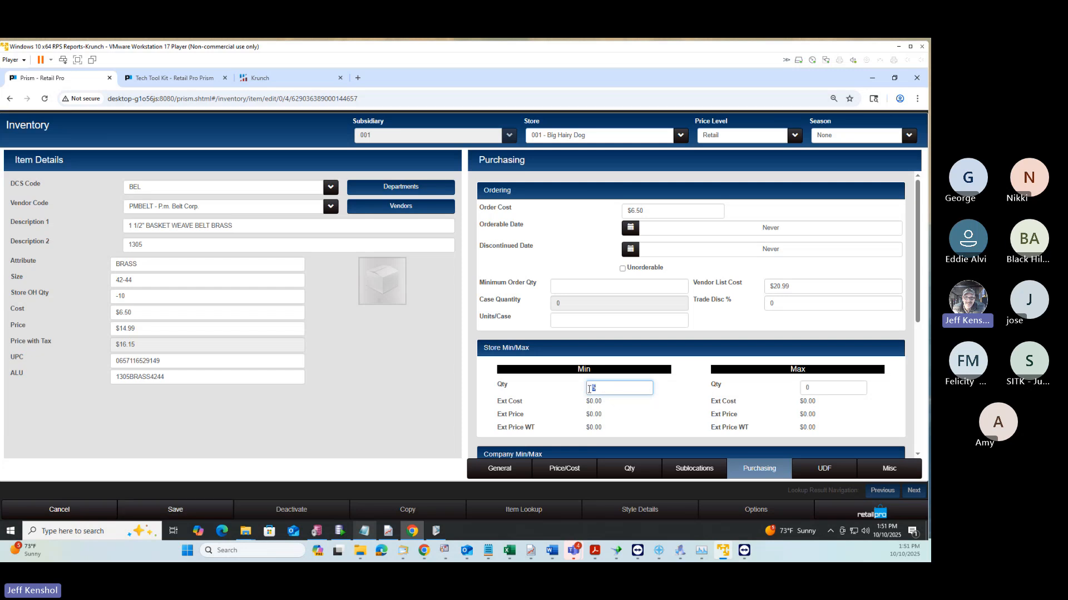
{"action": "left_click", "coordinate": [823, 391]}
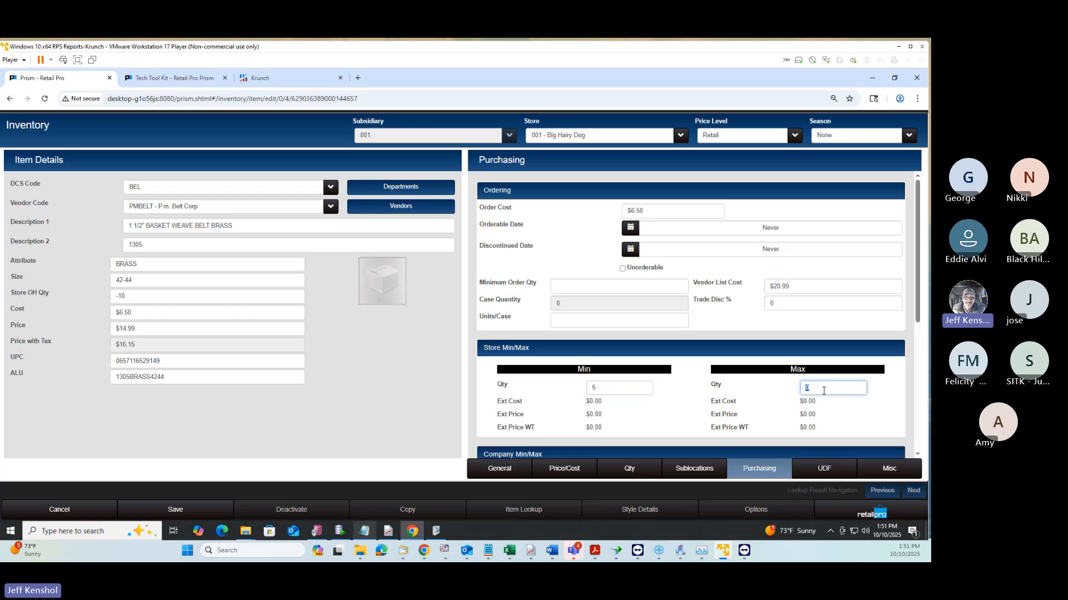
{"action": "type", "text": "10"}
{"action": "left_click", "coordinate": [598, 388]}
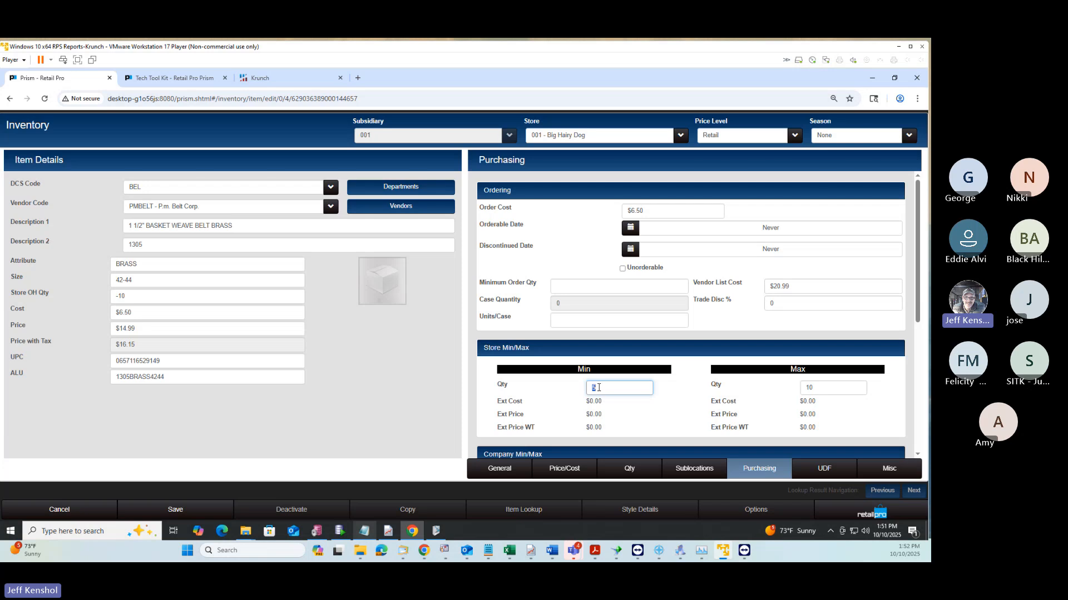
{"action": "left_click", "coordinate": [182, 511]}
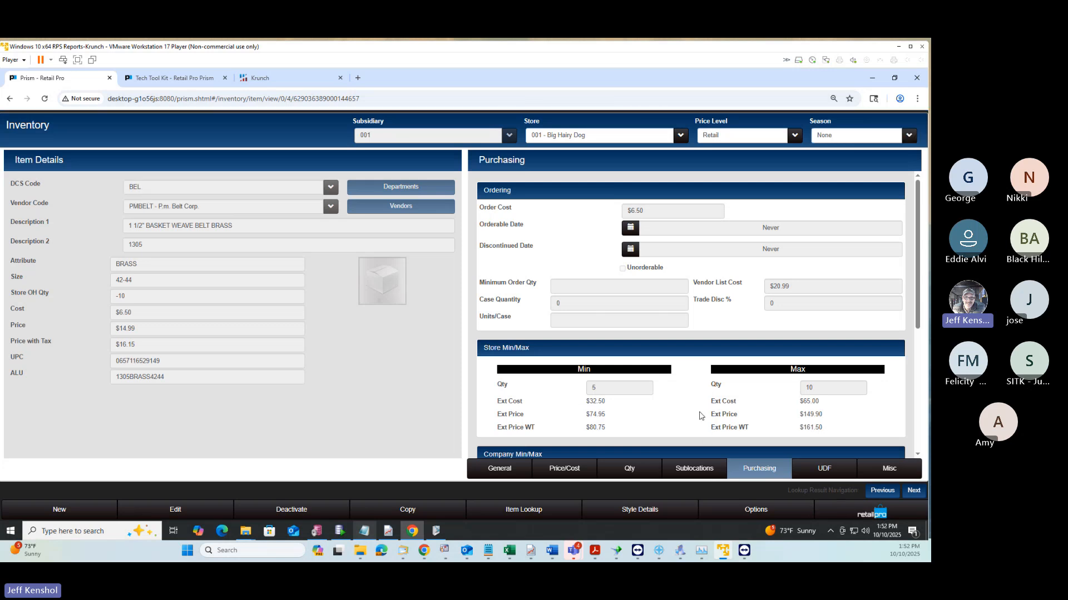
Return to Store Operations and open Calculate Purchasing in the Auto Purchasing tool.
{"action": "left_click", "coordinate": [867, 516]}
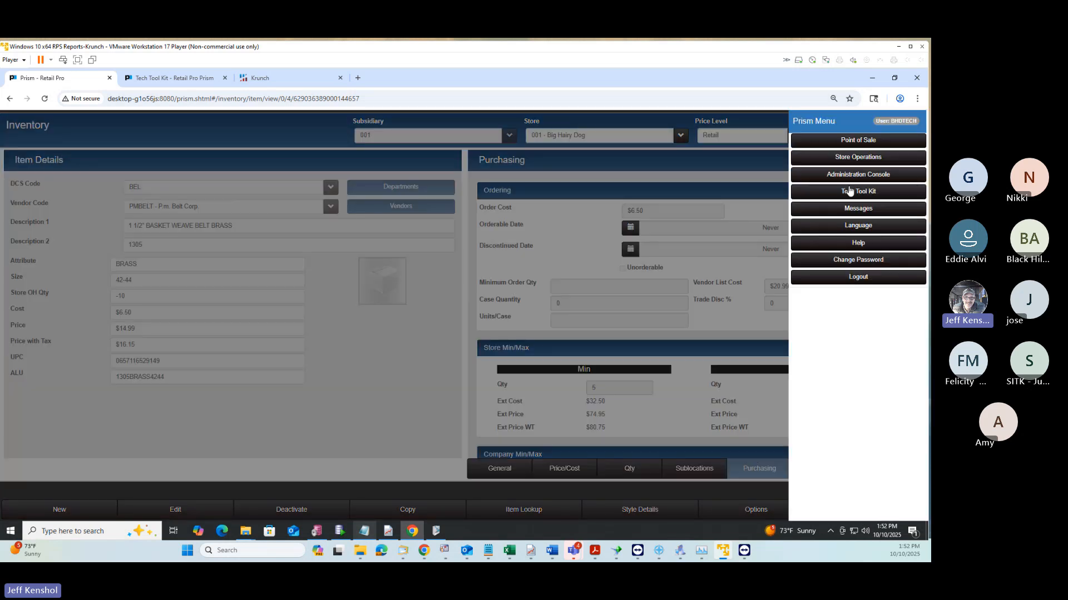
{"action": "left_click", "coordinate": [845, 159]}
{"action": "left_click", "coordinate": [850, 155]}
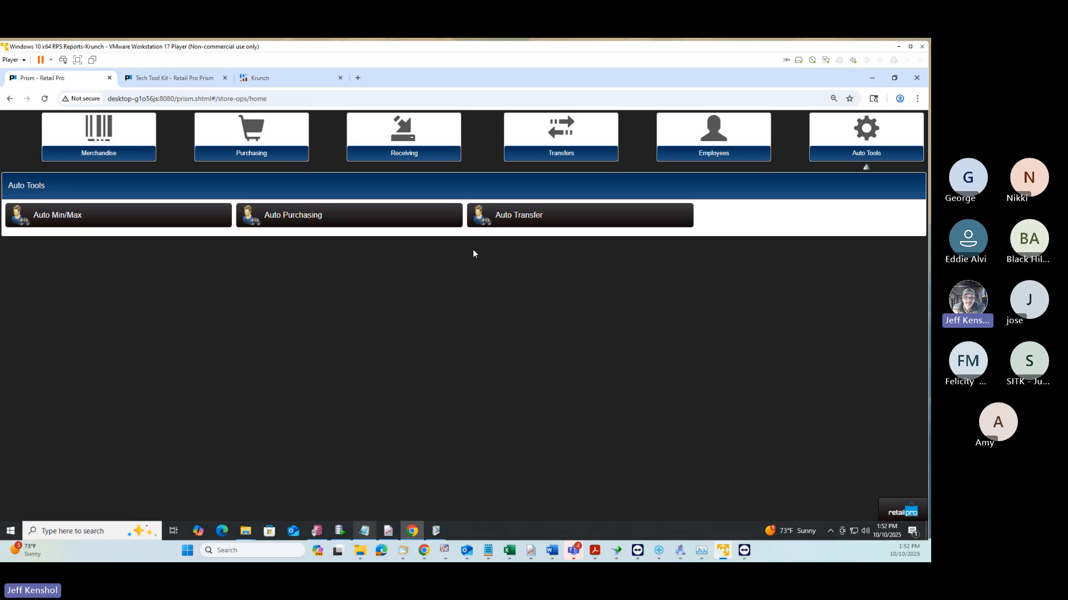
{"action": "left_click", "coordinate": [302, 216]}
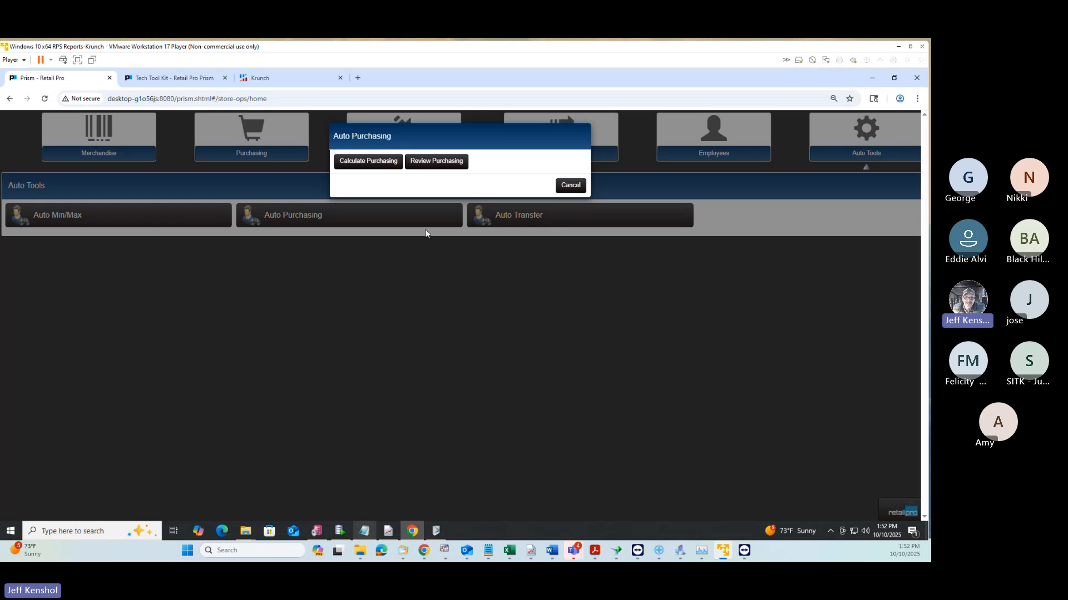
{"action": "left_click", "coordinate": [376, 163]}
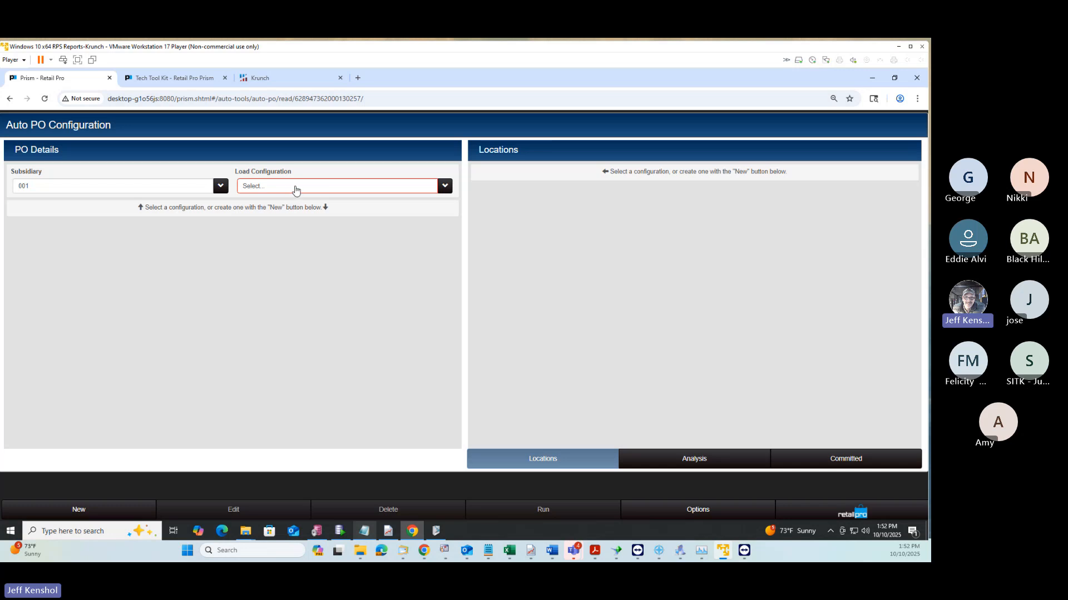
Create a new auto PO configuration named PMBELT.
{"action": "left_click", "coordinate": [76, 510]}
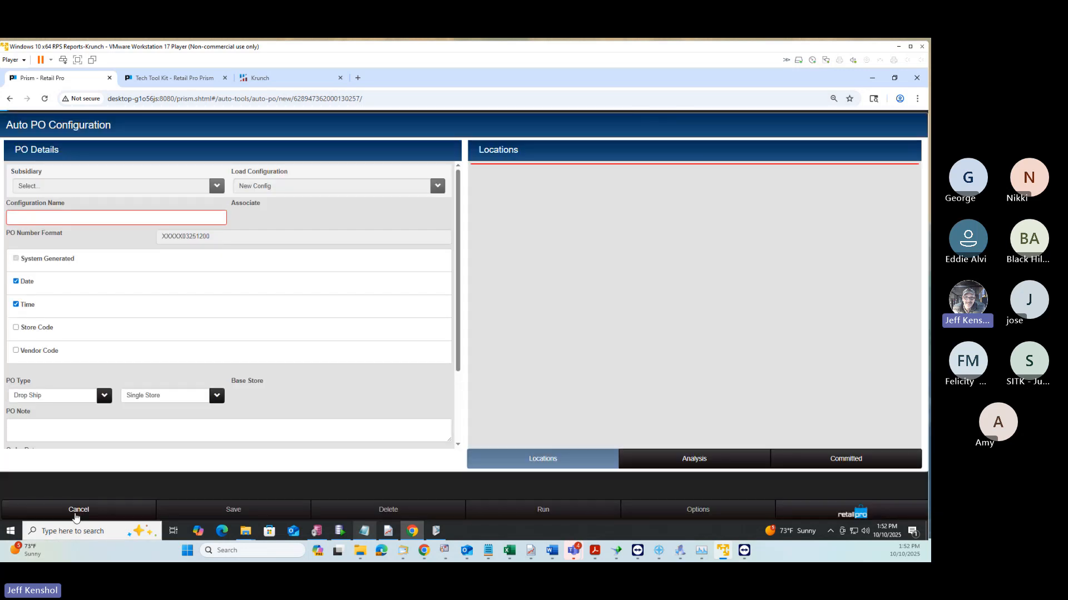
{"action": "left_click", "coordinate": [41, 218]}
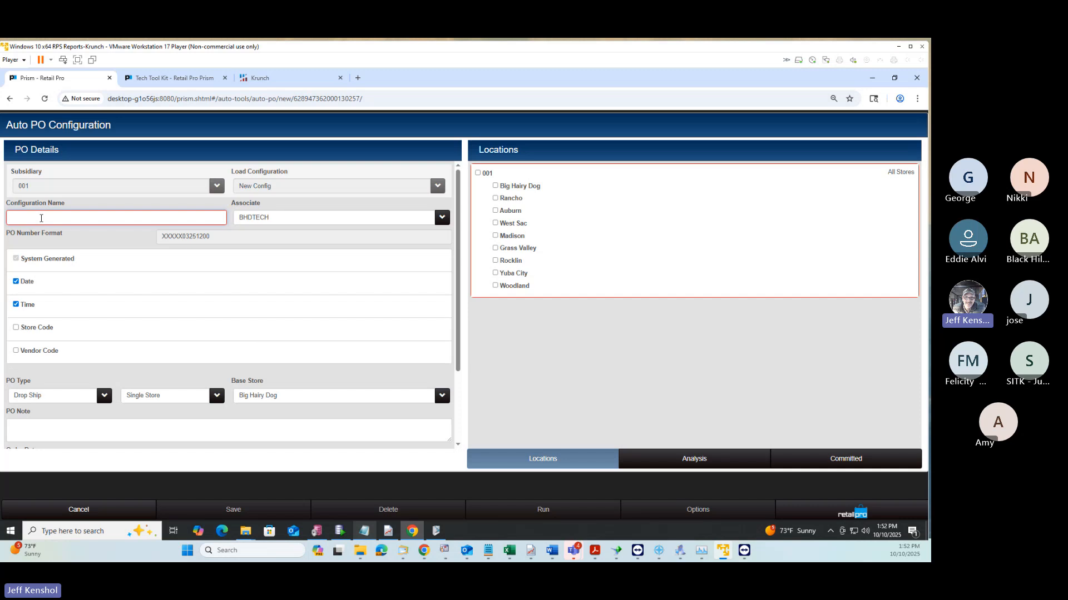
{"action": "type", "text": "P"}
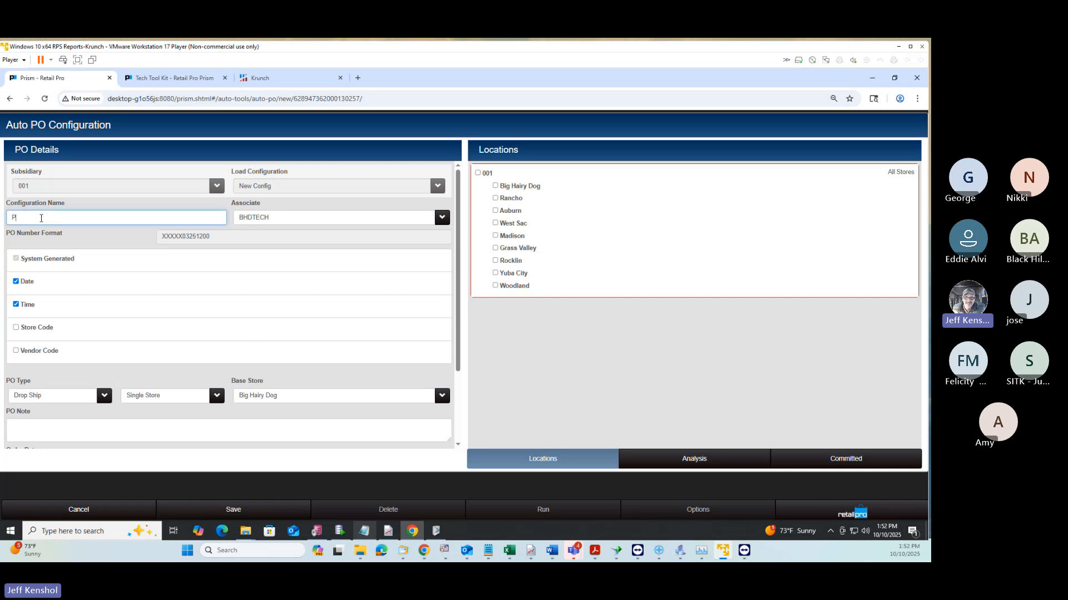
{"action": "type", "text": "MBELT"}
{"action": "left_click", "coordinate": [299, 223]}
{"action": "left_click", "coordinate": [298, 221]}
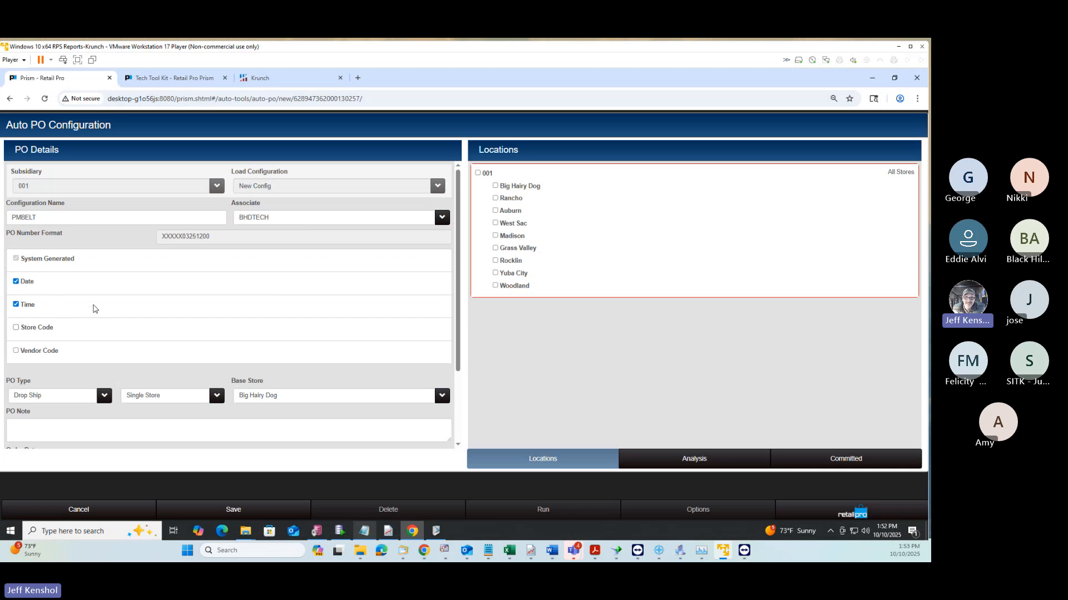
Add the Vendor Code to the PO number format and move it ahead of all other components.
{"action": "left_click_drag", "start_coordinate": [220, 237], "coordinate": [148, 240]}
{"action": "left_click", "coordinate": [17, 353]}
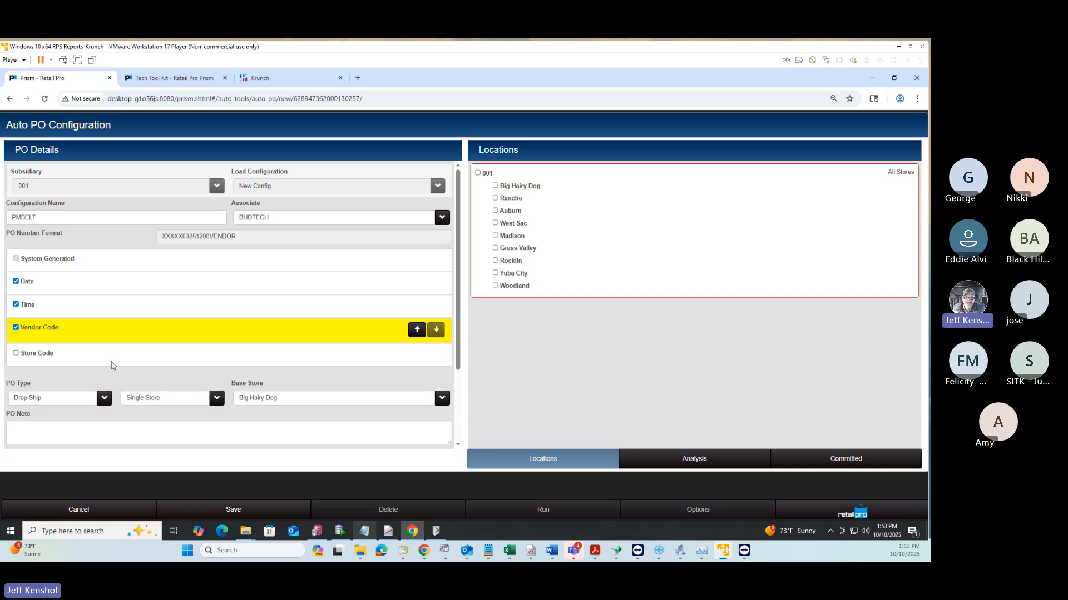
{"action": "left_click", "coordinate": [414, 329]}
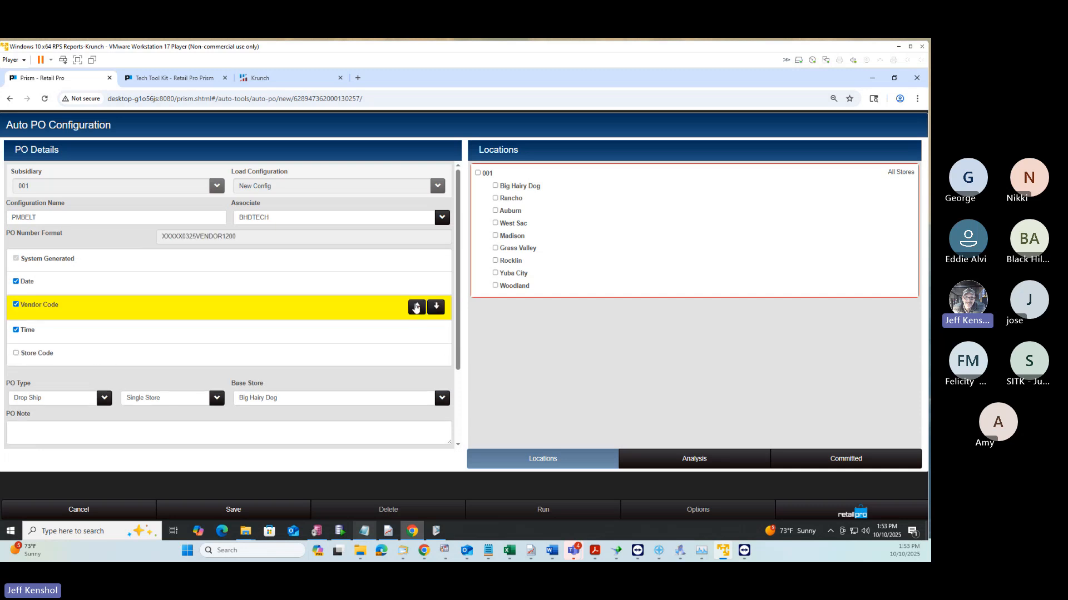
{"action": "left_click", "coordinate": [417, 307]}
{"action": "left_click", "coordinate": [417, 284]}
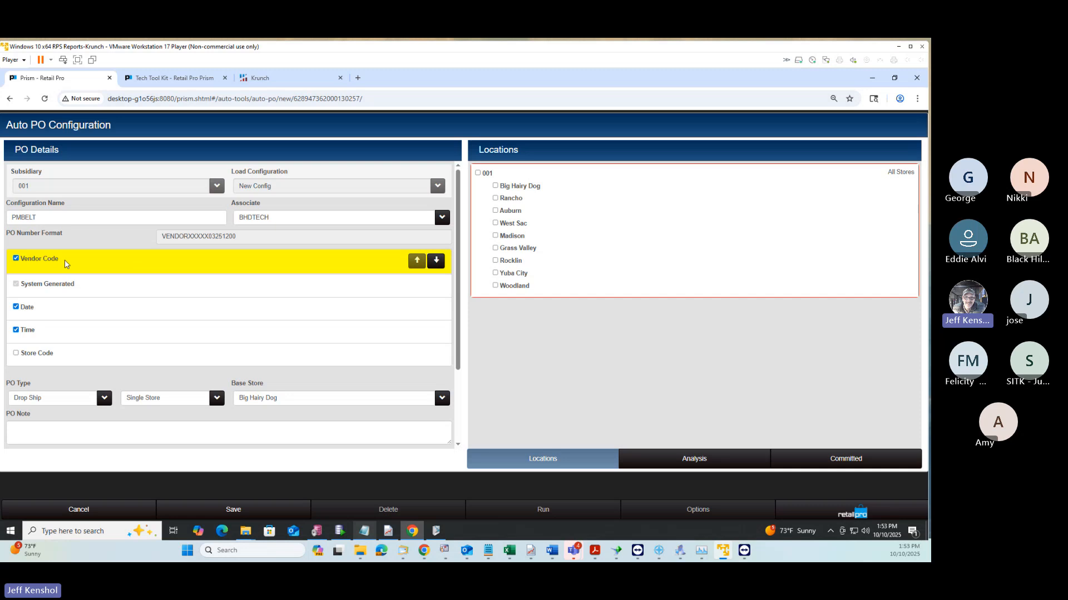
Move Date ahead of the system-generated number in the PO number format and exclude Time.
{"action": "left_click", "coordinate": [46, 316]}
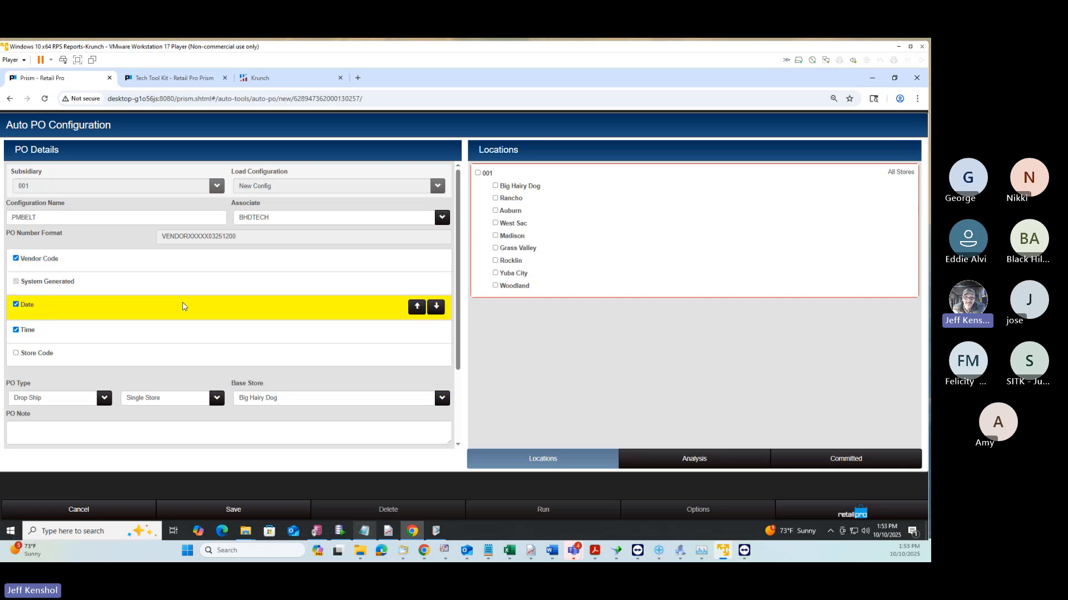
{"action": "left_click", "coordinate": [414, 311]}
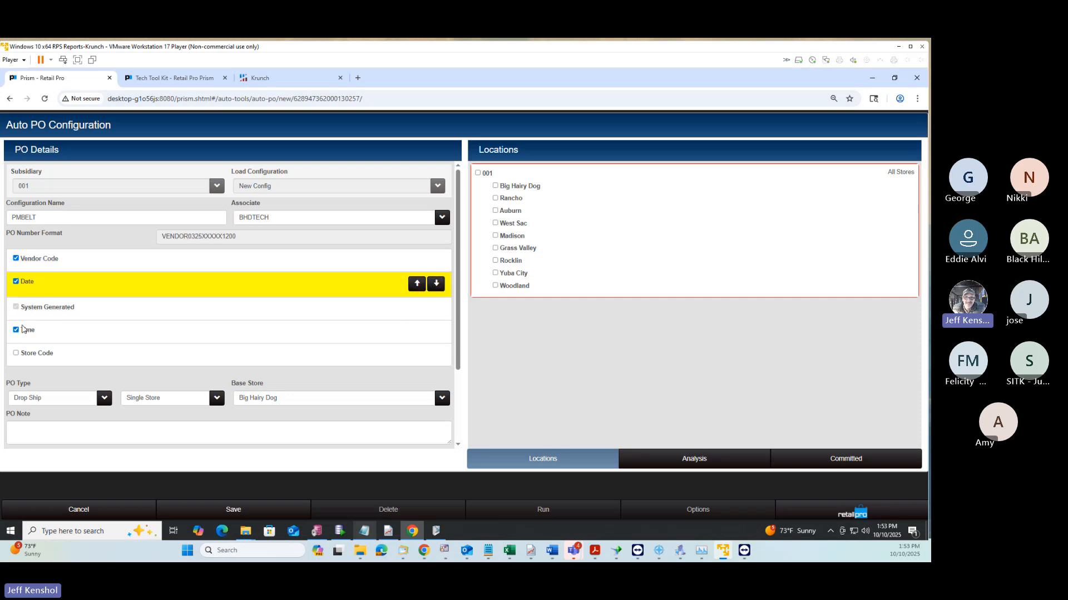
{"action": "left_click", "coordinate": [15, 330]}
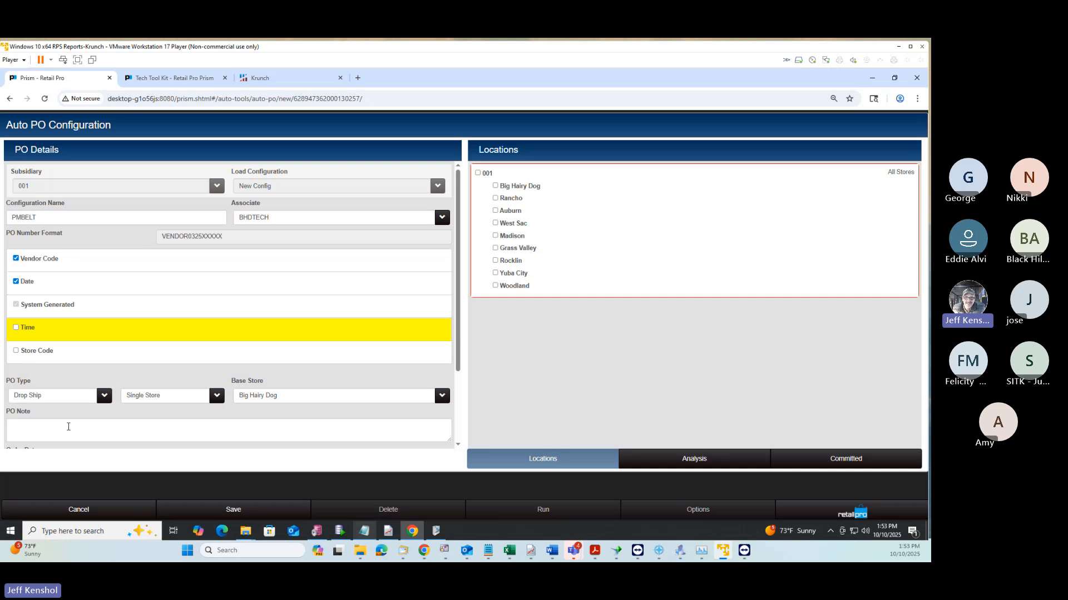
Try adding the Store Code directly after the Vendor Code in the PO number format, and remove it again.
{"action": "left_click", "coordinate": [32, 355]}
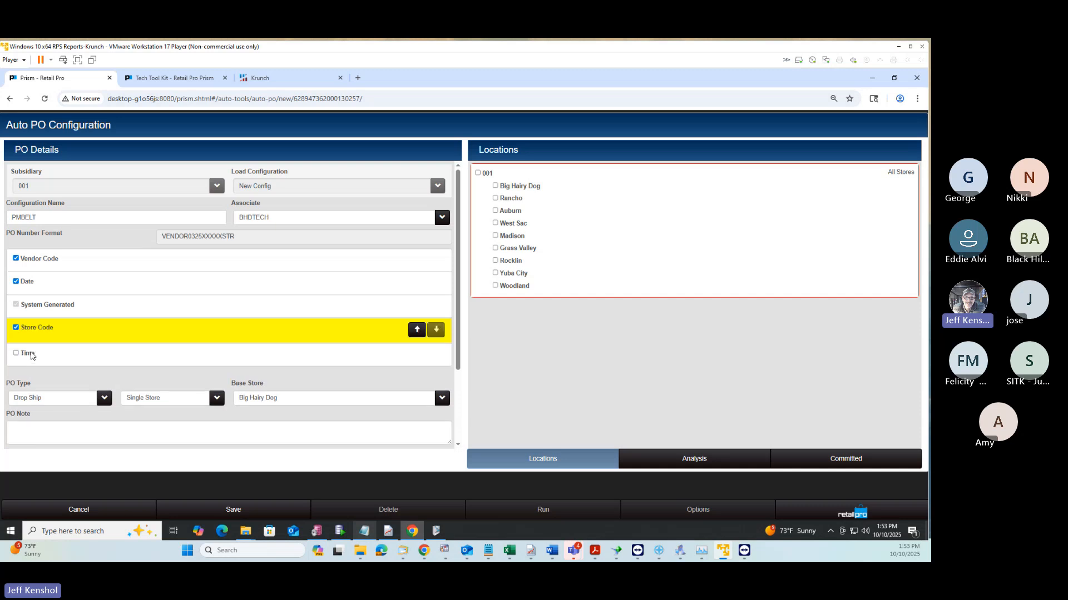
{"action": "left_click", "coordinate": [415, 330]}
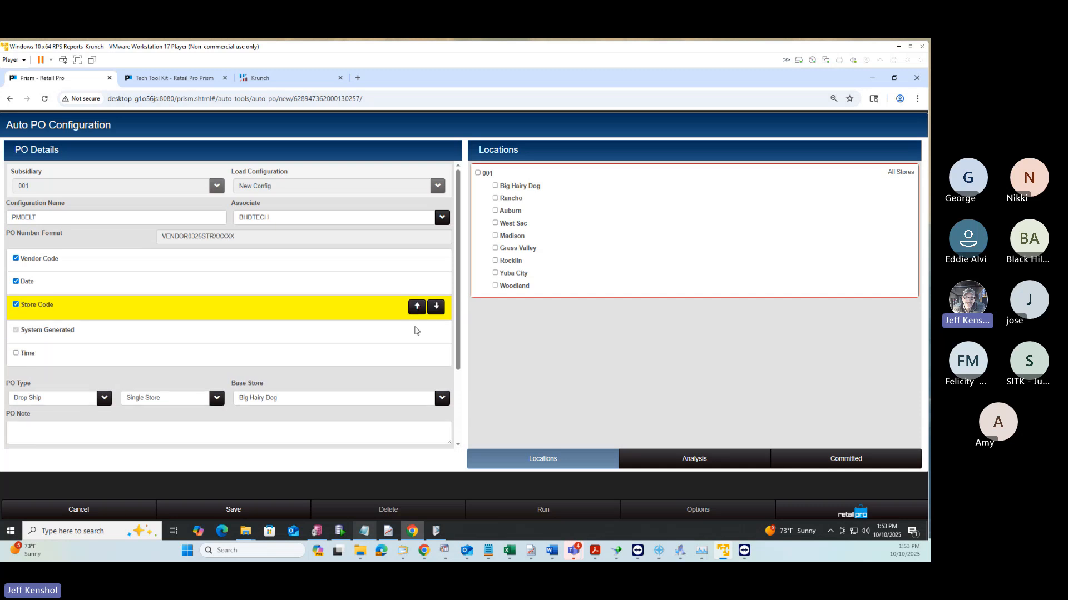
{"action": "left_click", "coordinate": [415, 309]}
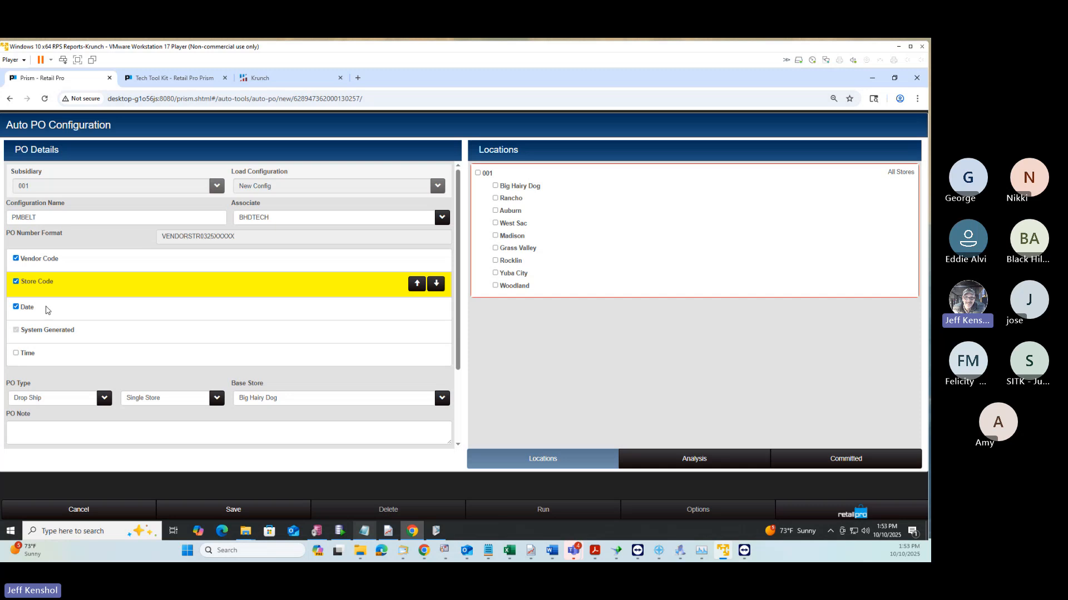
{"action": "left_click", "coordinate": [16, 282]}
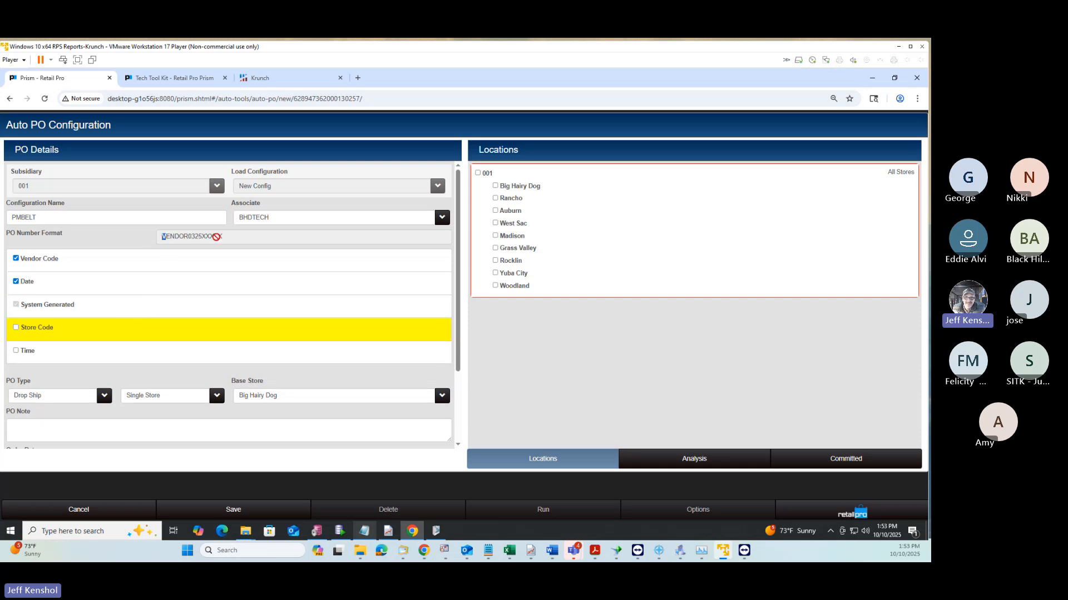
{"action": "left_click_drag", "start_coordinate": [218, 236], "coordinate": [133, 240]}
Try Marked For and Multi Store as the PO type, and return it to Drop Ship and Single Store.
{"action": "left_click", "coordinate": [102, 400]}
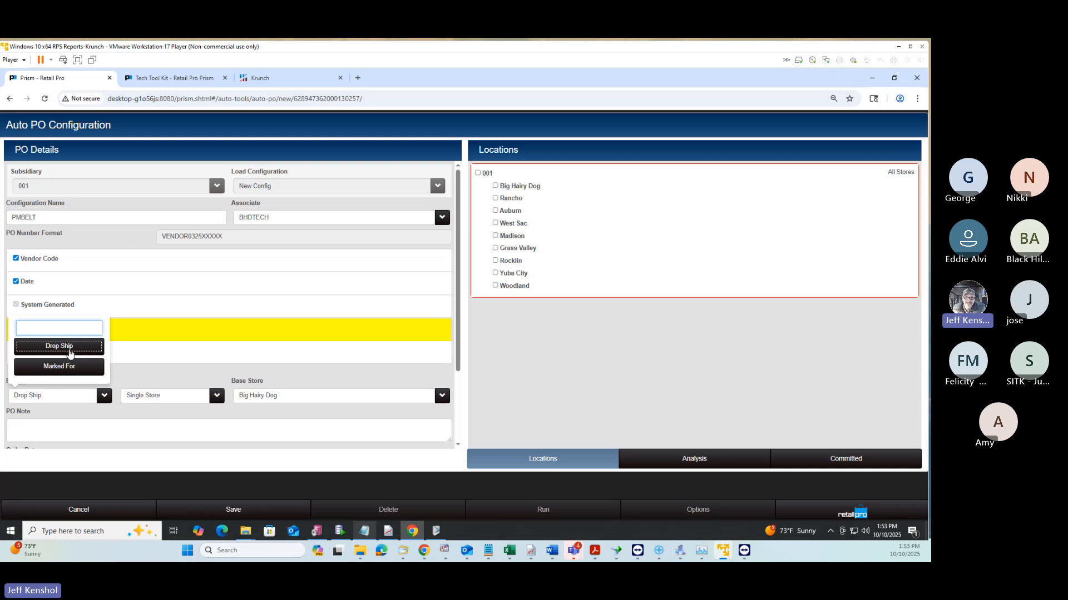
{"action": "left_click", "coordinate": [70, 368]}
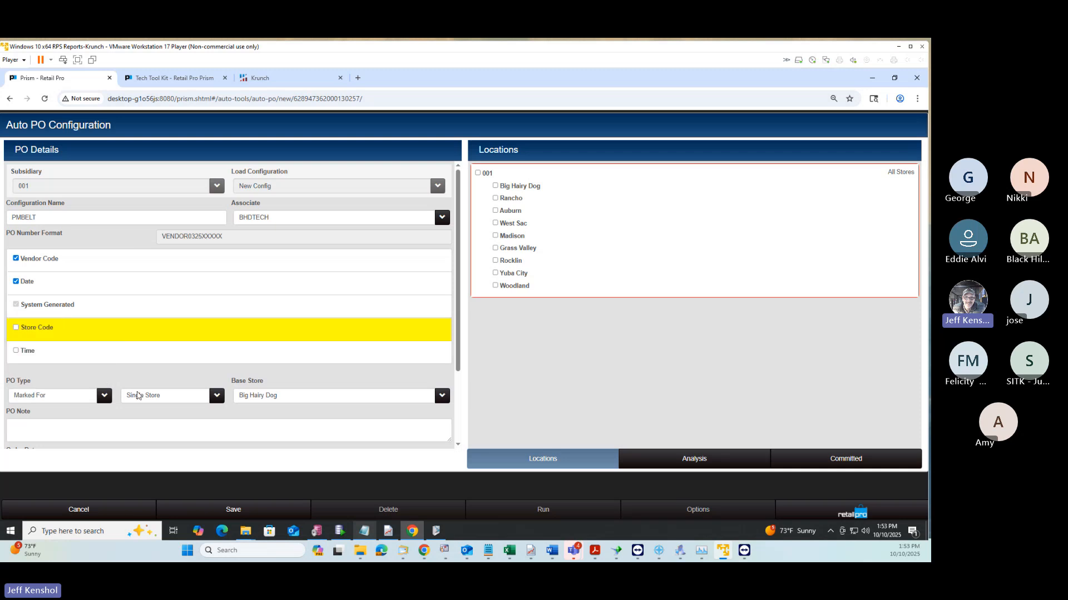
{"action": "left_click", "coordinate": [172, 400]}
{"action": "left_click", "coordinate": [176, 371]}
{"action": "left_click", "coordinate": [52, 403]}
{"action": "left_click", "coordinate": [74, 351]}
{"action": "left_click", "coordinate": [179, 402]}
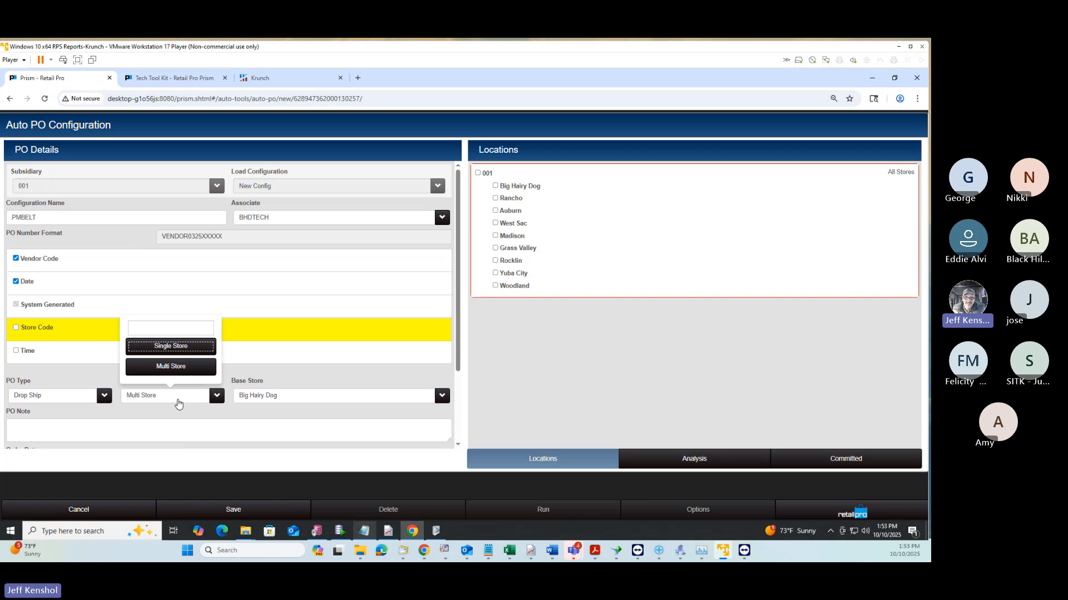
{"action": "left_click", "coordinate": [165, 348]}
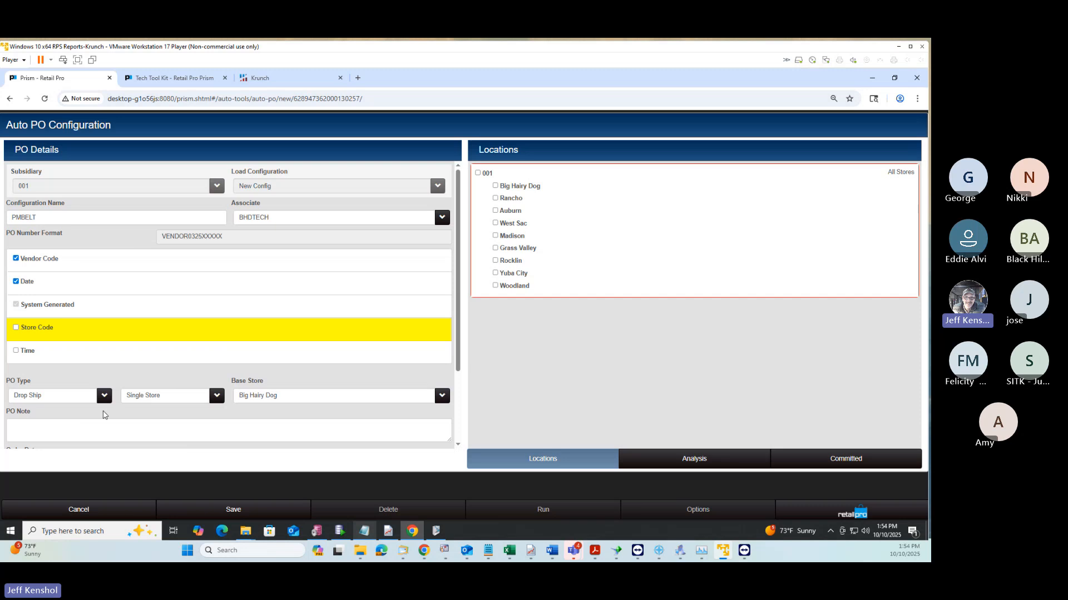
Set the PO type to Marked For and Multi Store.
{"action": "left_click", "coordinate": [104, 396]}
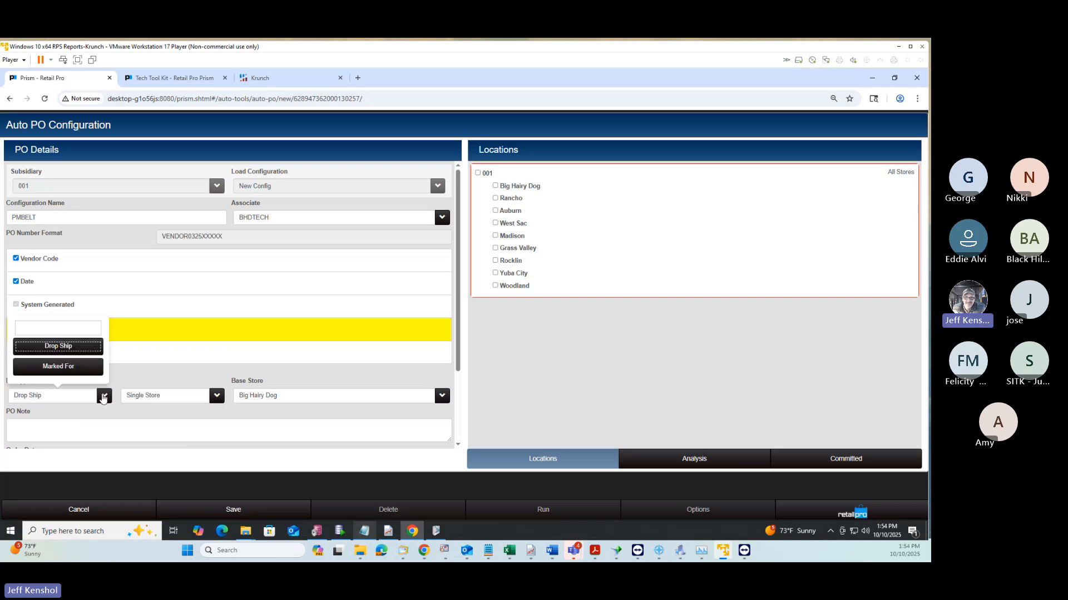
{"action": "left_click", "coordinate": [57, 367]}
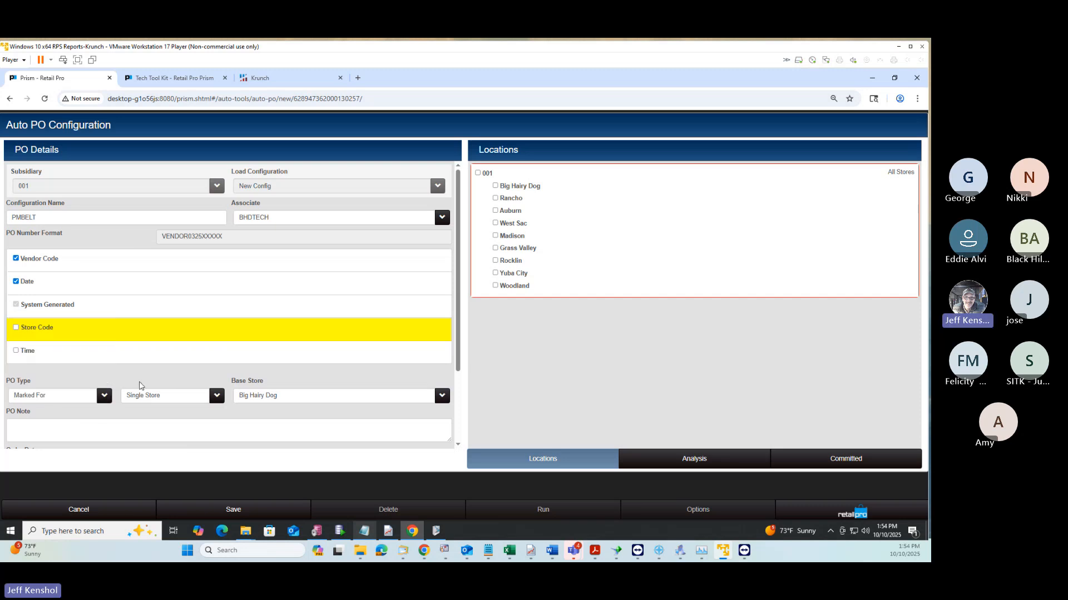
{"action": "left_click", "coordinate": [189, 396]}
{"action": "left_click", "coordinate": [173, 367]}
Review the PO note and date fields, include all stores of subsidiary 001, and open the Analysis settings.
{"action": "scroll", "coordinate": [312, 398], "scroll_direction": "down", "scroll_amount": 3}
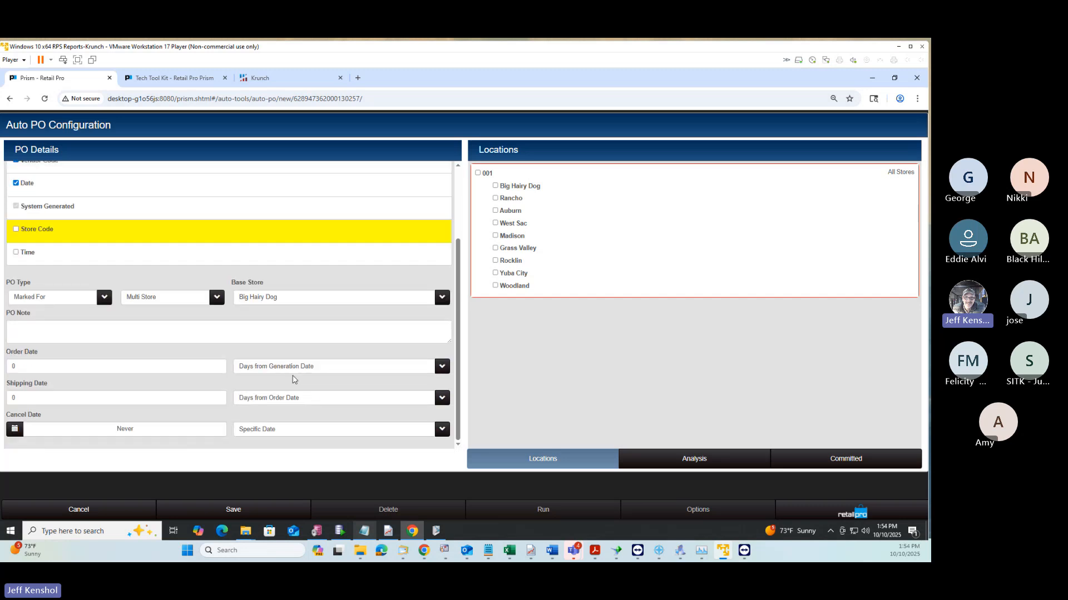
{"action": "left_click", "coordinate": [125, 327]}
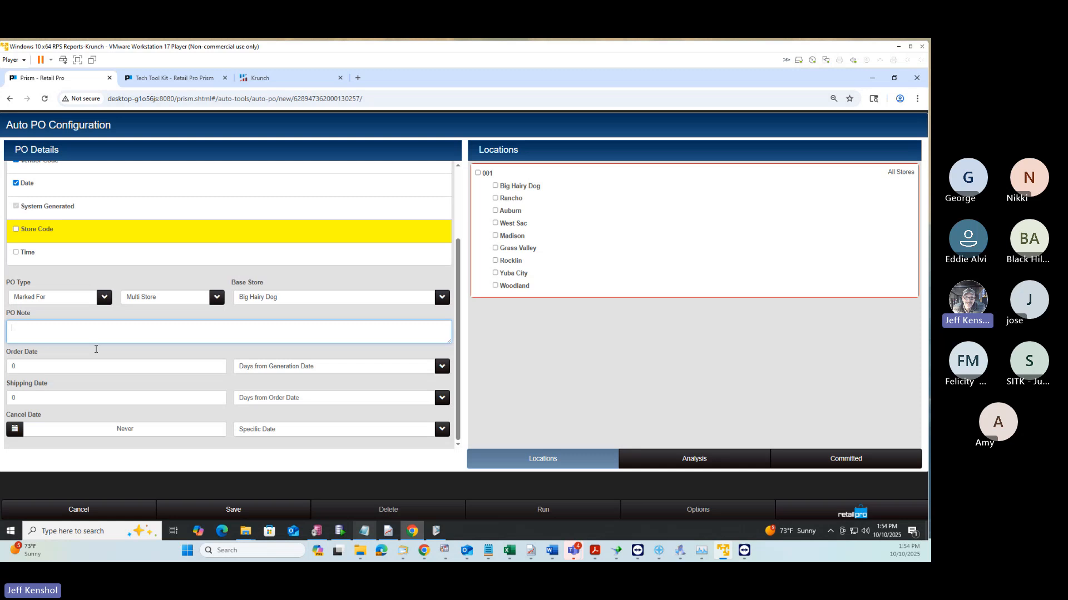
{"action": "left_click", "coordinate": [48, 369]}
{"action": "left_click", "coordinate": [36, 395]}
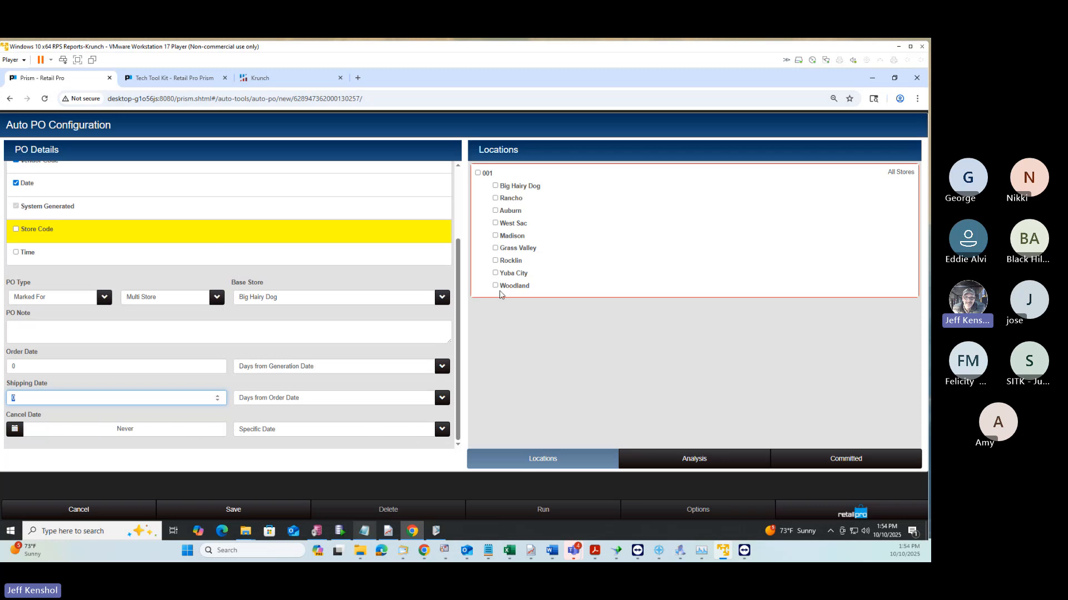
{"action": "left_click", "coordinate": [477, 174]}
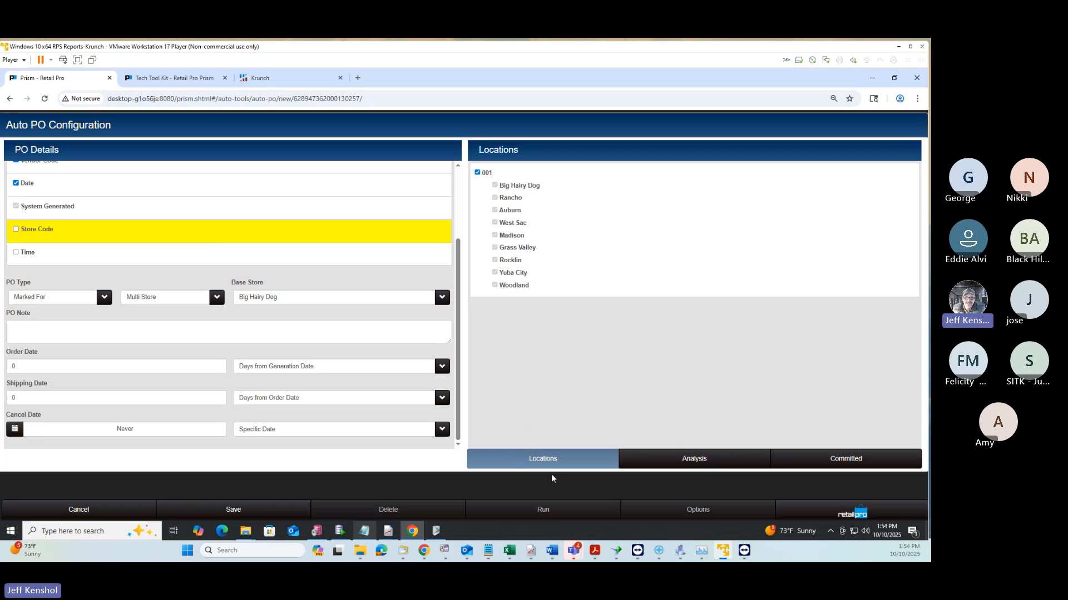
{"action": "left_click", "coordinate": [695, 459]}
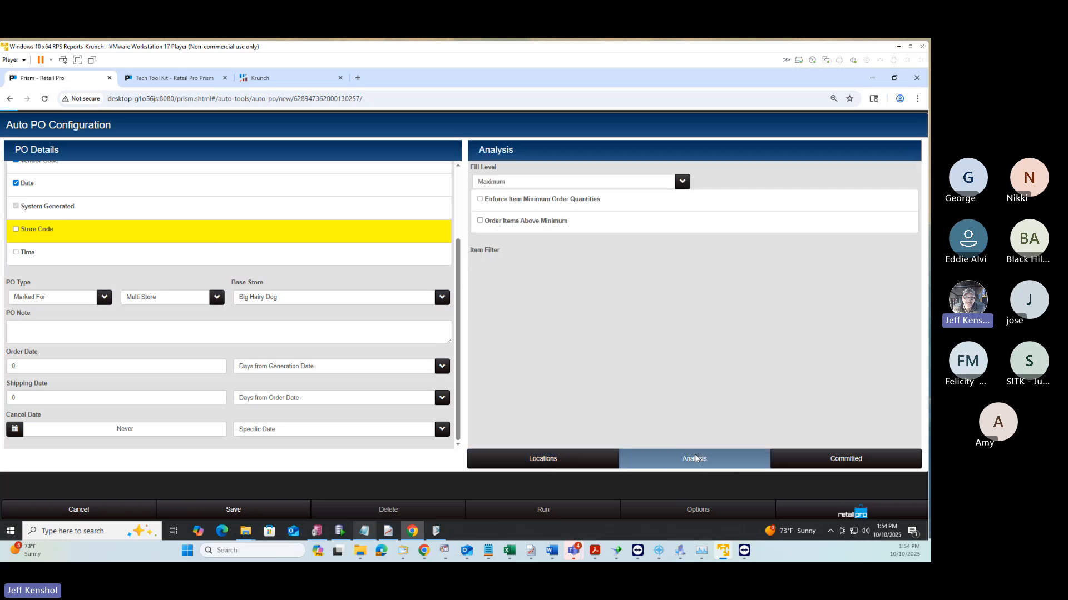
Try the Minimum fill level in the analysis settings, and return it to Maximum.
{"action": "left_click", "coordinate": [511, 185]}
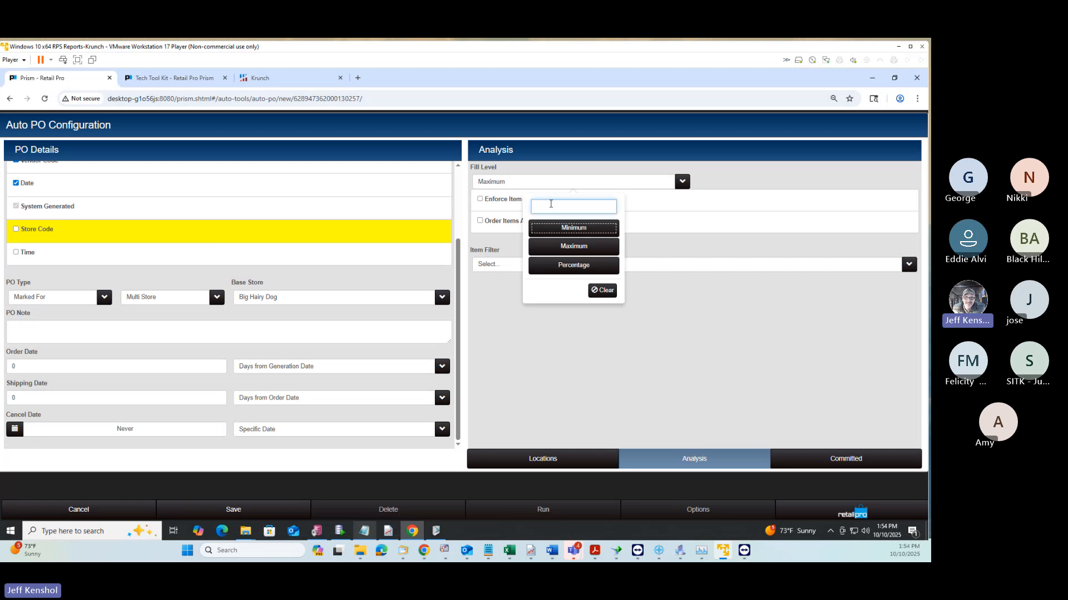
{"action": "left_click", "coordinate": [565, 228]}
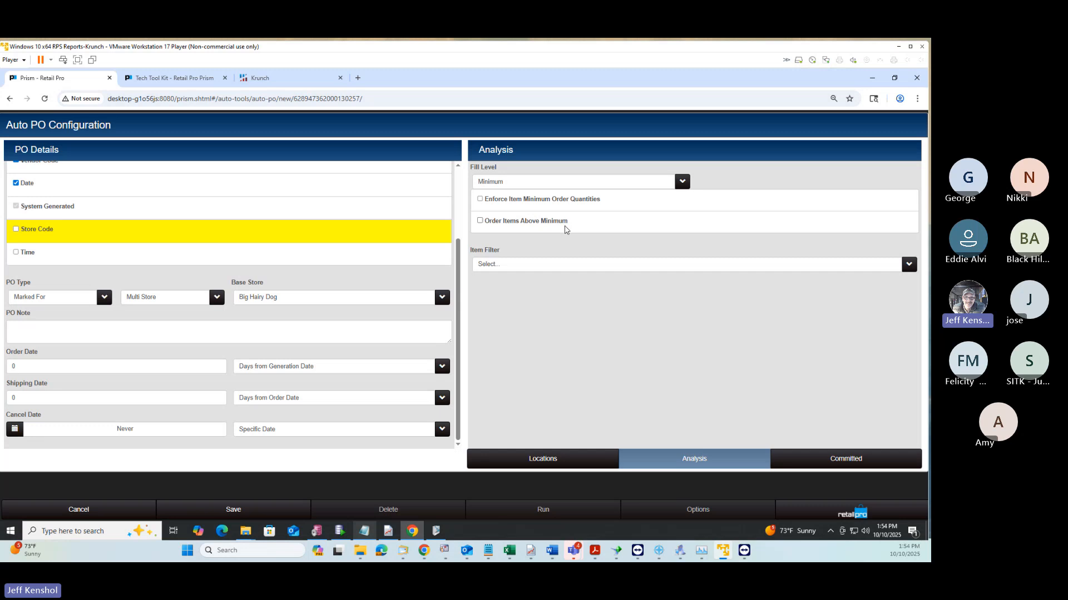
{"action": "left_click", "coordinate": [508, 182]}
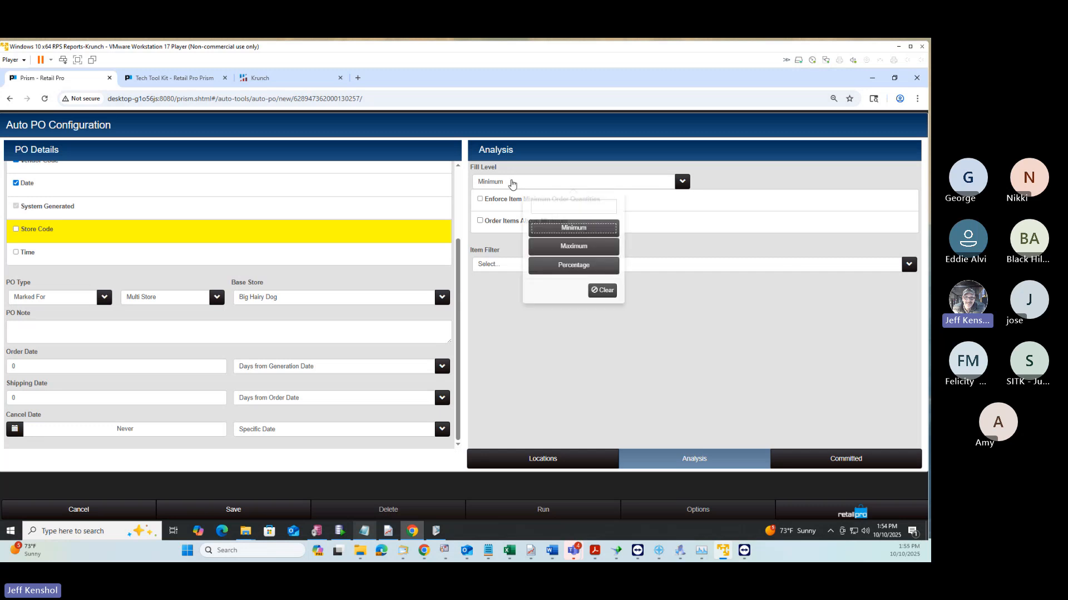
{"action": "left_click", "coordinate": [562, 246]}
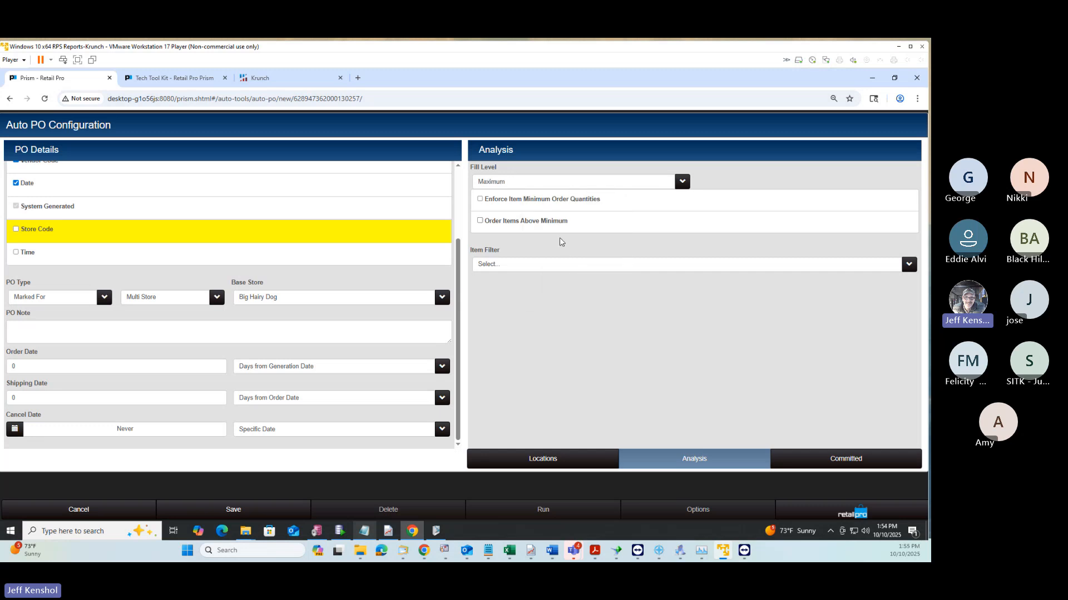
Try a Percentage fill level of 50, and switch the fill level back to Maximum.
{"action": "left_click", "coordinate": [539, 186]}
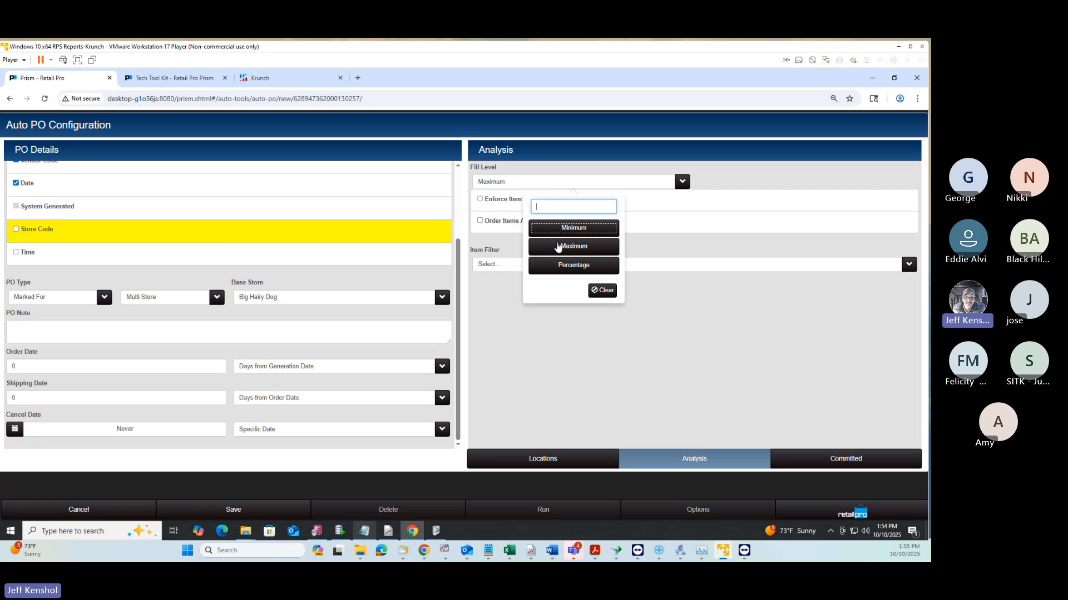
{"action": "left_click", "coordinate": [565, 265]}
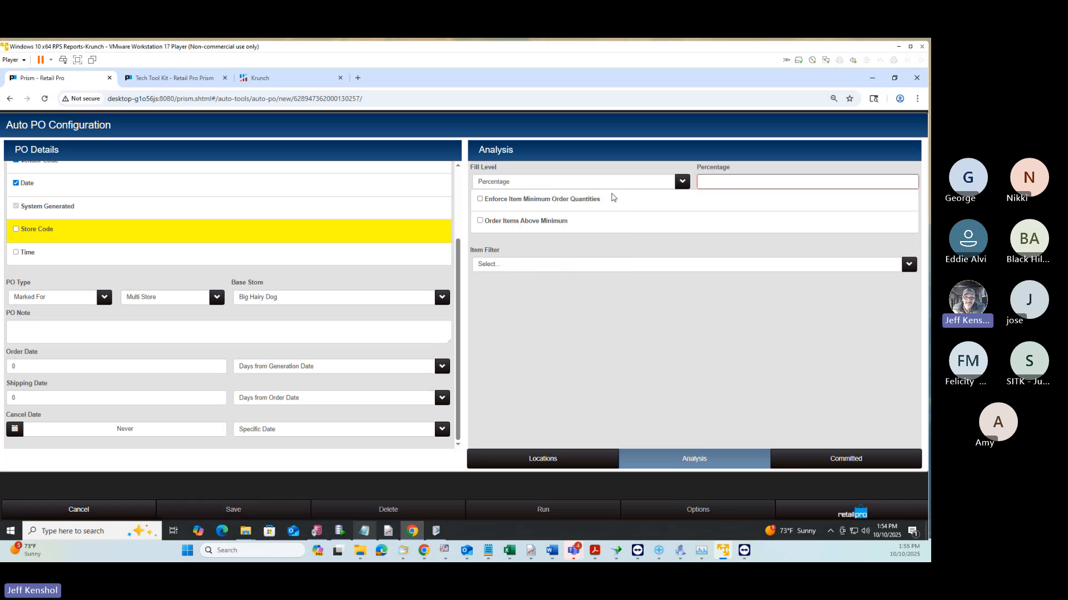
{"action": "left_click", "coordinate": [715, 185]}
{"action": "type", "text": "50"}
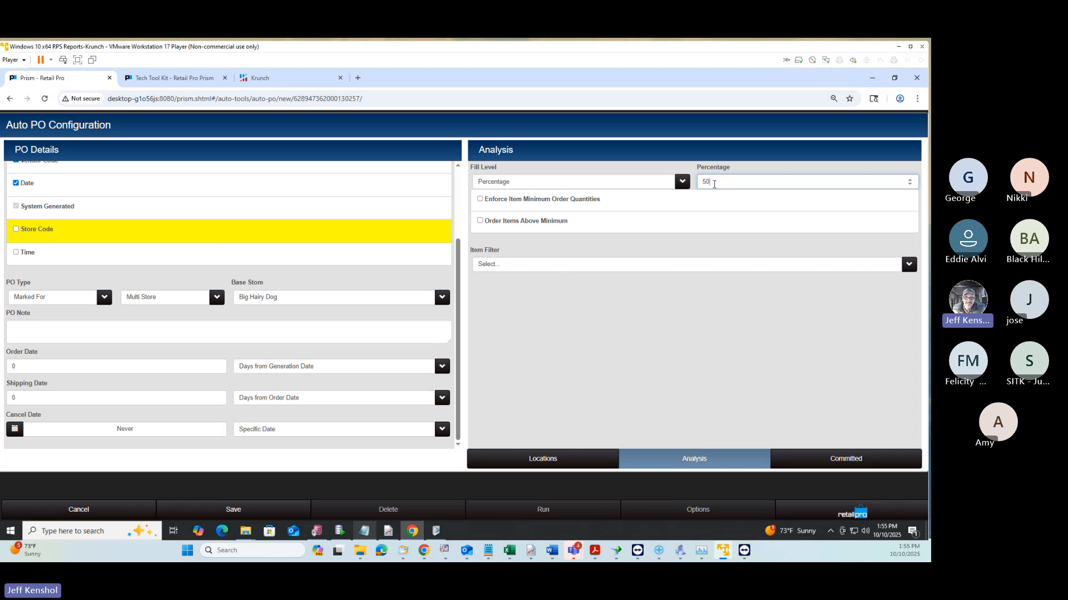
{"action": "left_click", "coordinate": [682, 182]}
{"action": "left_click", "coordinate": [572, 247]}
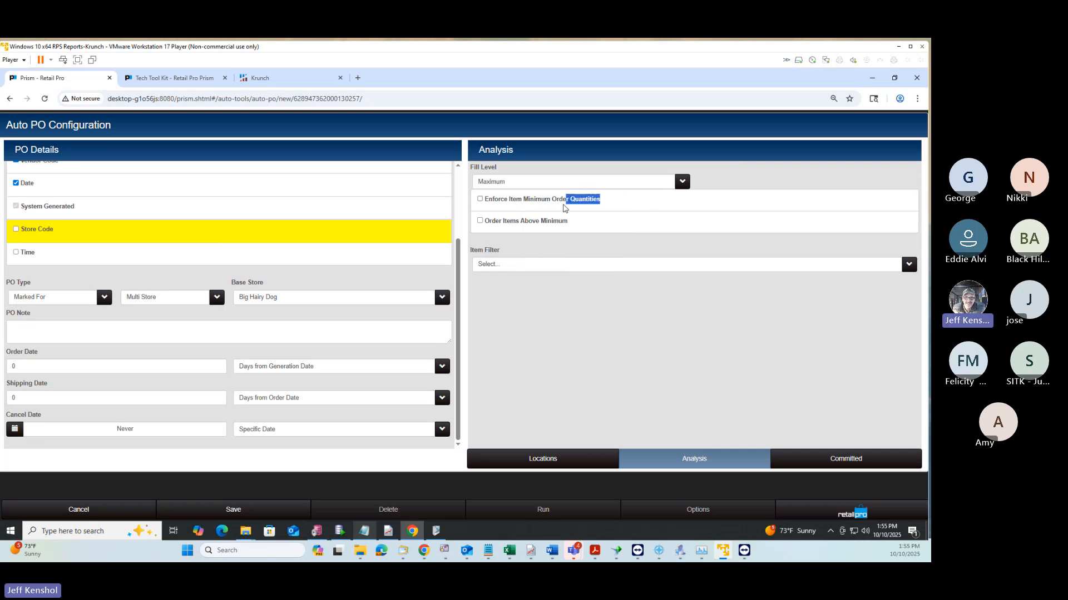
{"action": "left_click_drag", "start_coordinate": [514, 212], "coordinate": [485, 199]}
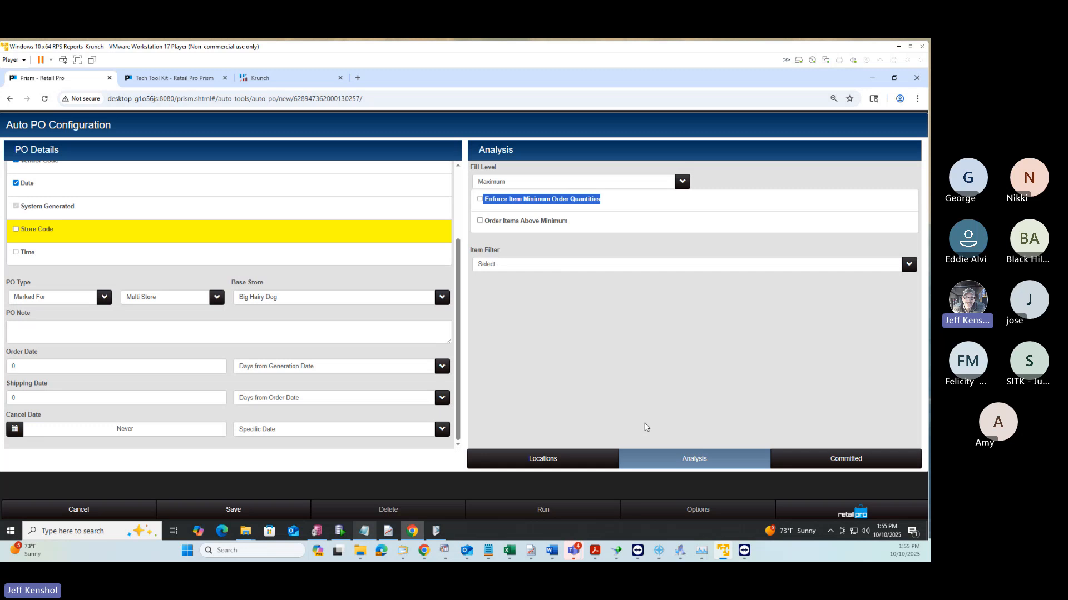
{"action": "left_click", "coordinate": [569, 241]}
{"action": "left_click", "coordinate": [495, 223]}
{"action": "left_click", "coordinate": [494, 223]}
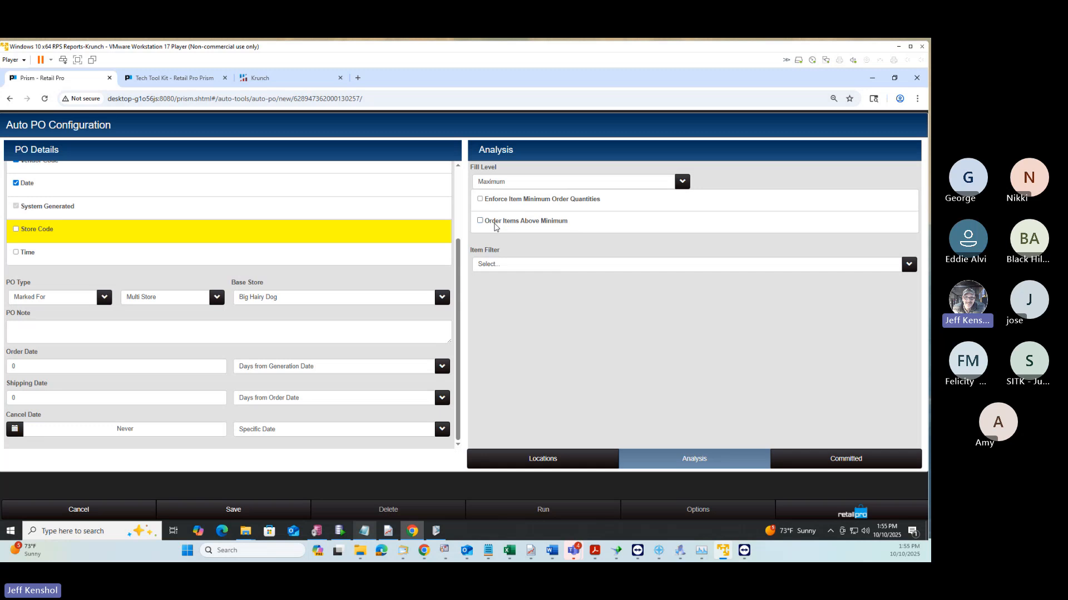
Try the Order Items Above Minimum option in the analysis settings, and turn it off again.
{"action": "left_click", "coordinate": [494, 224]}
{"action": "left_click", "coordinate": [494, 223]}
{"action": "left_click", "coordinate": [494, 224]}
{"action": "left_click", "coordinate": [495, 223]}
{"action": "left_click", "coordinate": [481, 223]}
{"action": "left_click", "coordinate": [483, 228]}
Add an item filter on Vendor Code to the analysis settings.
{"action": "left_click", "coordinate": [530, 266]}
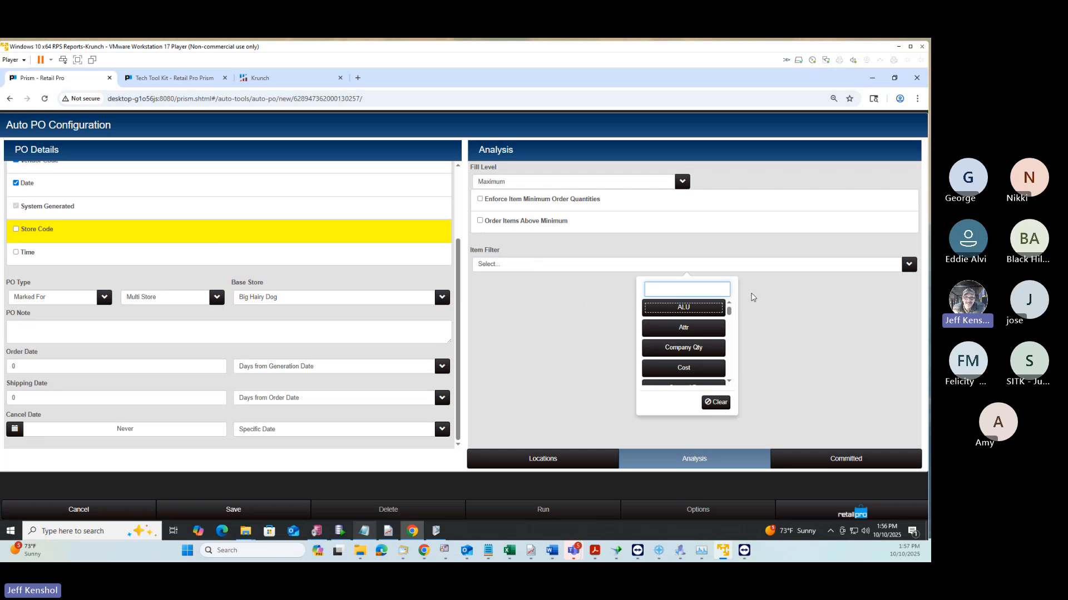
{"action": "scroll", "coordinate": [726, 340], "scroll_direction": "down", "scroll_amount": 3}
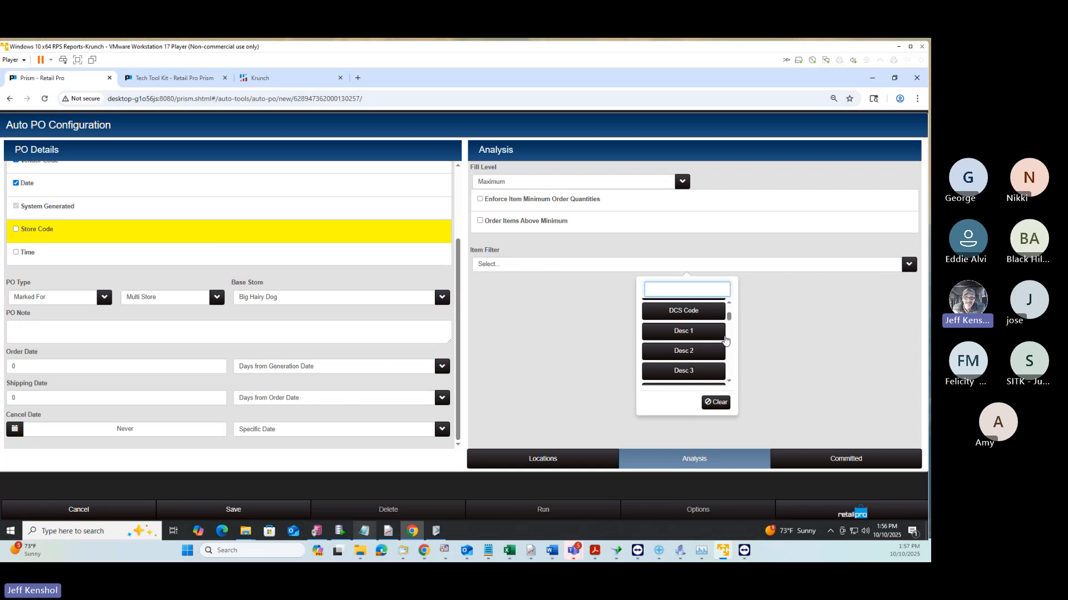
{"action": "scroll", "coordinate": [725, 341], "scroll_direction": "down", "scroll_amount": 3}
{"action": "scroll", "coordinate": [725, 341], "scroll_direction": "down", "scroll_amount": 9}
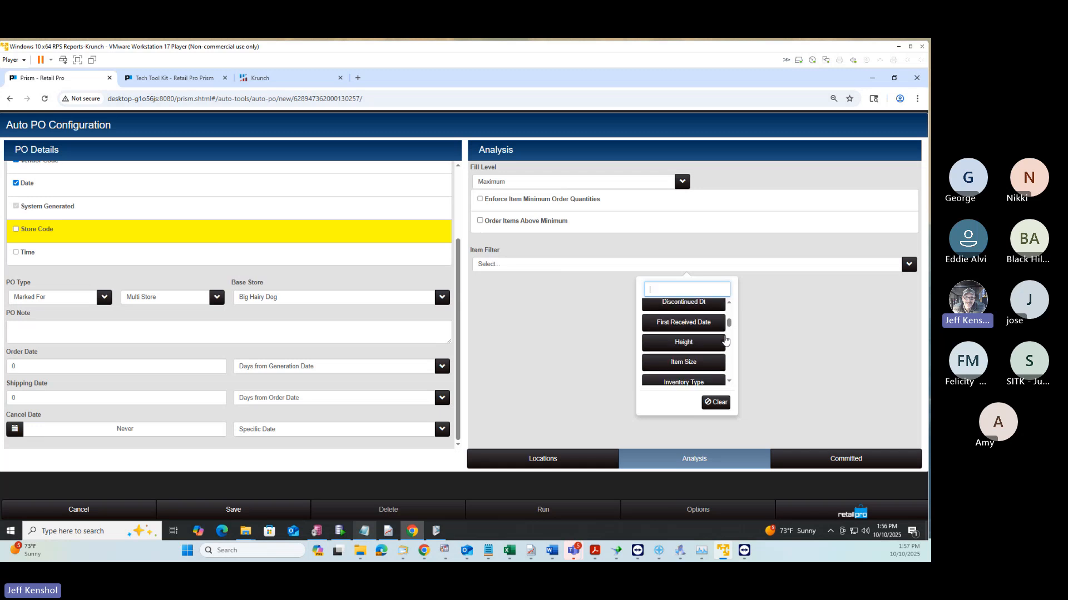
{"action": "scroll", "coordinate": [726, 341], "scroll_direction": "down", "scroll_amount": 9}
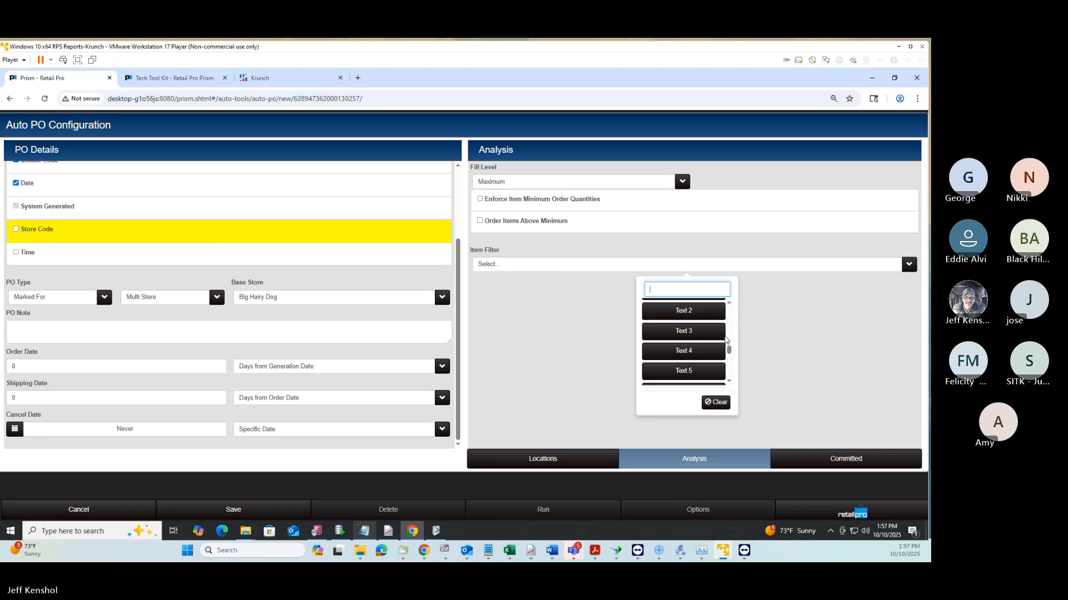
{"action": "scroll", "coordinate": [726, 340], "scroll_direction": "down", "scroll_amount": 6}
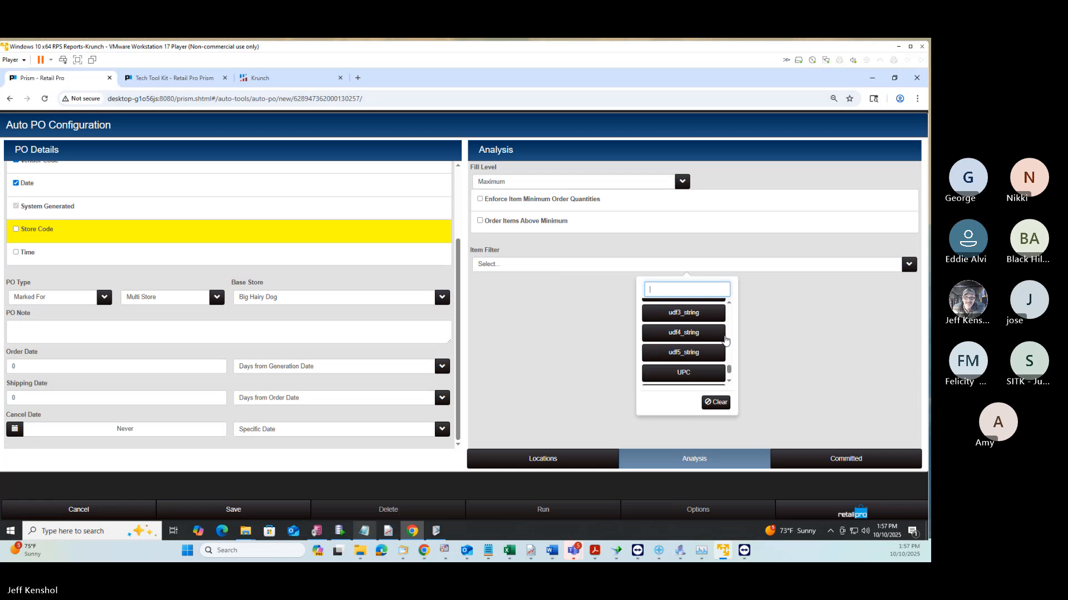
{"action": "left_click", "coordinate": [688, 355]}
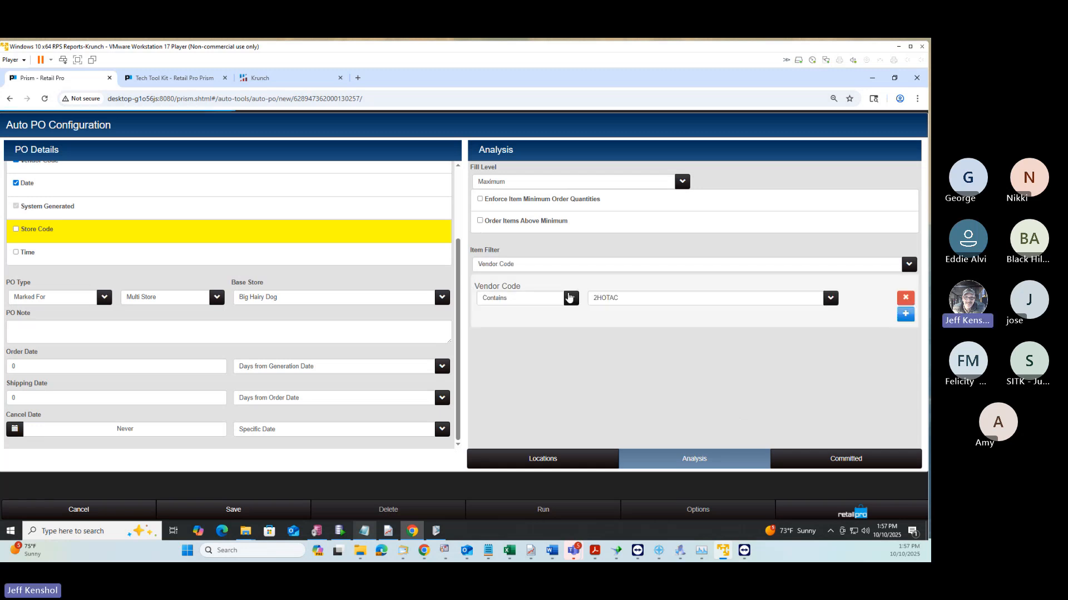
Search the Vendor Code filter's values for "pmbel", and clear the search text.
{"action": "left_click", "coordinate": [606, 302]}
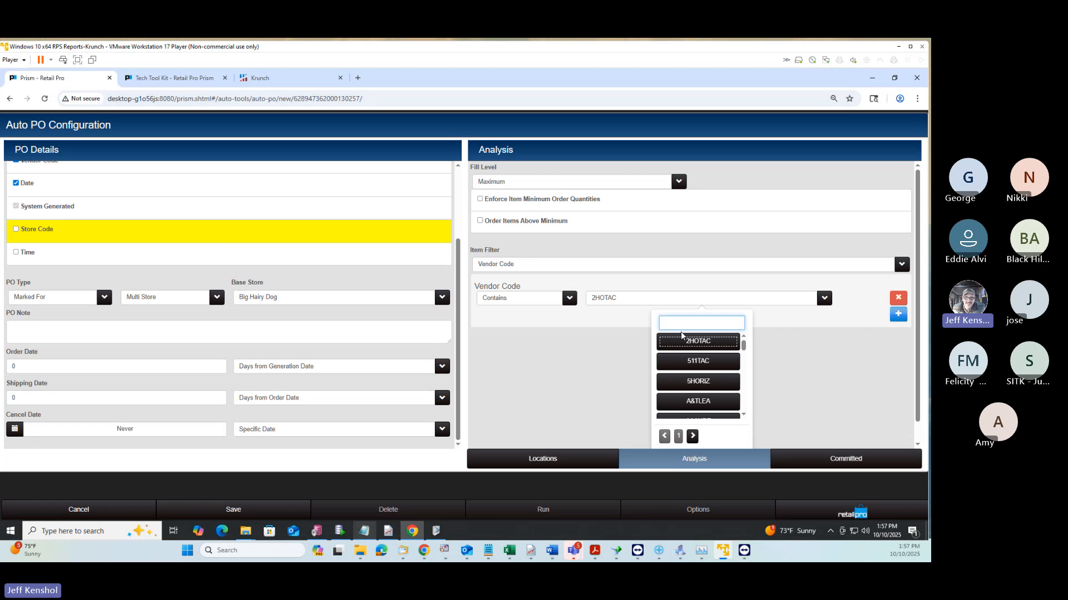
{"action": "type", "text": "pm"}
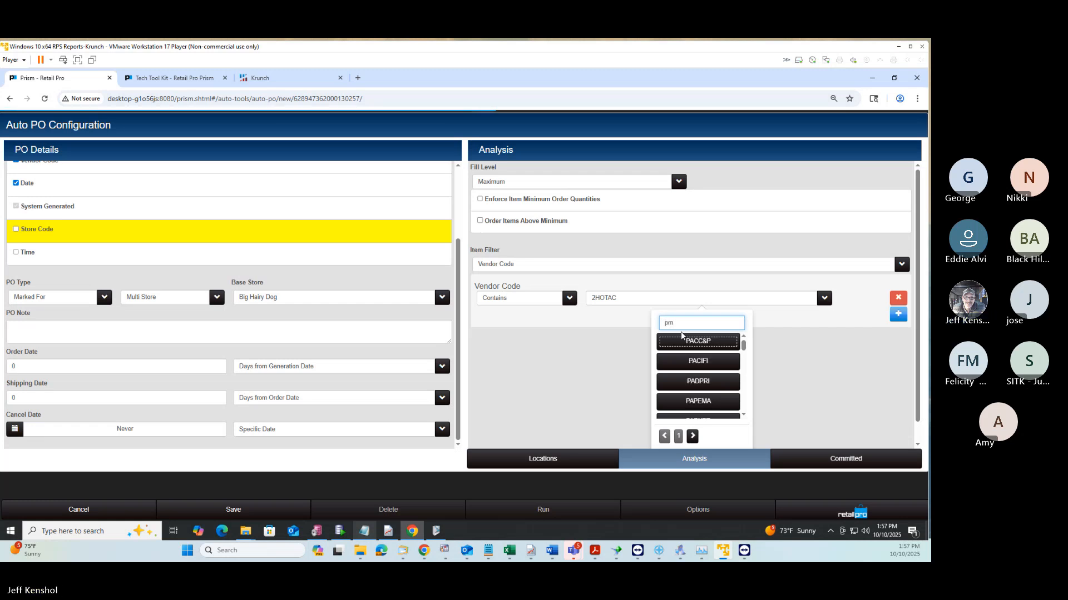
{"action": "type", "text": "b"}
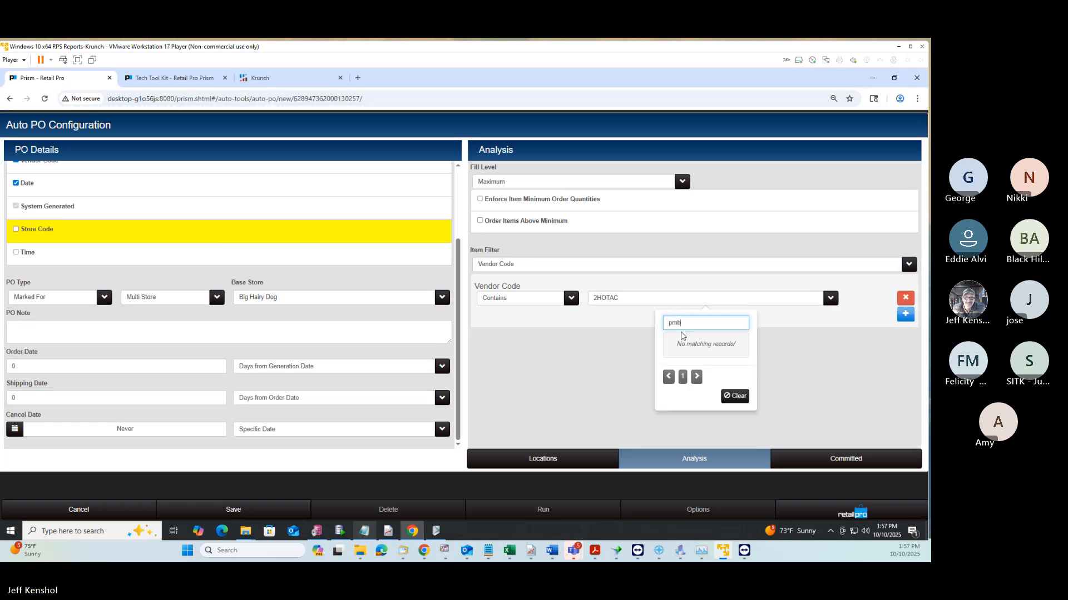
{"action": "type", "text": "el"}
{"action": "key", "text": "BackSpace"}
{"action": "key", "text": "BackSpace"}
{"action": "key", "text": "BackSpace"}
{"action": "key", "text": "BackSpace"}
{"action": "key", "text": "BackSpace"}
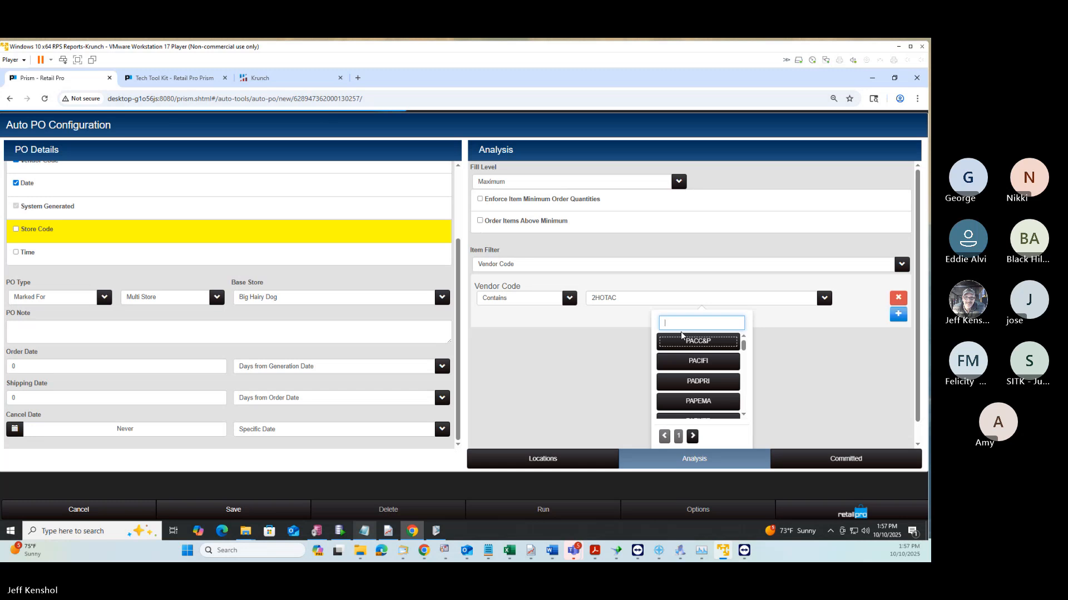
Search the filter's vendor values for "PM" and "bel", and close the list without choosing a vendor.
{"action": "type", "text": "PM"}
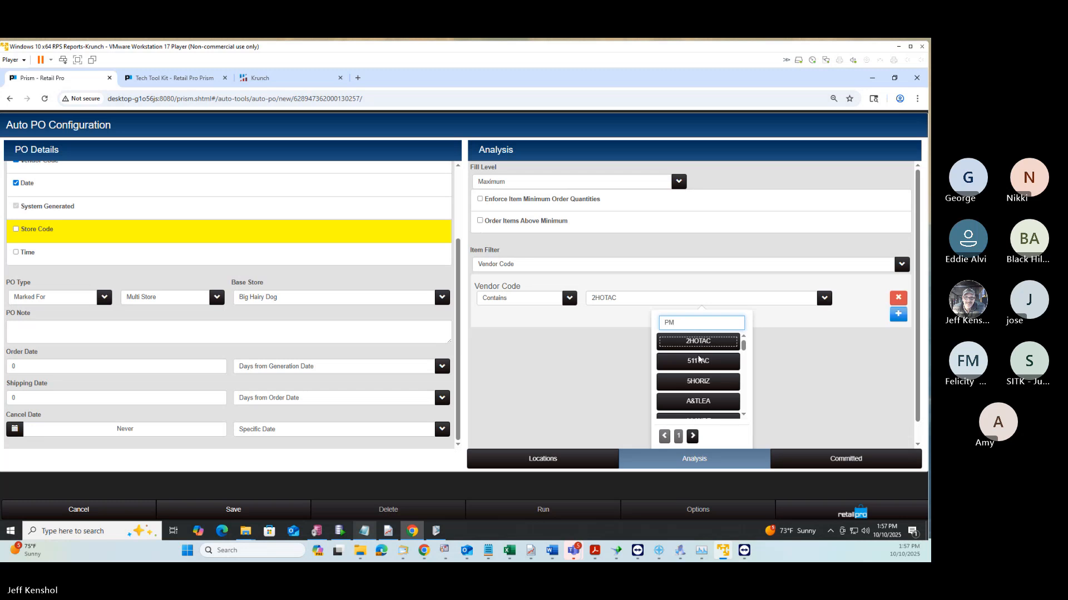
{"action": "scroll", "coordinate": [709, 383], "scroll_direction": "down", "scroll_amount": 2}
{"action": "scroll", "coordinate": [710, 384], "scroll_direction": "down", "scroll_amount": 5}
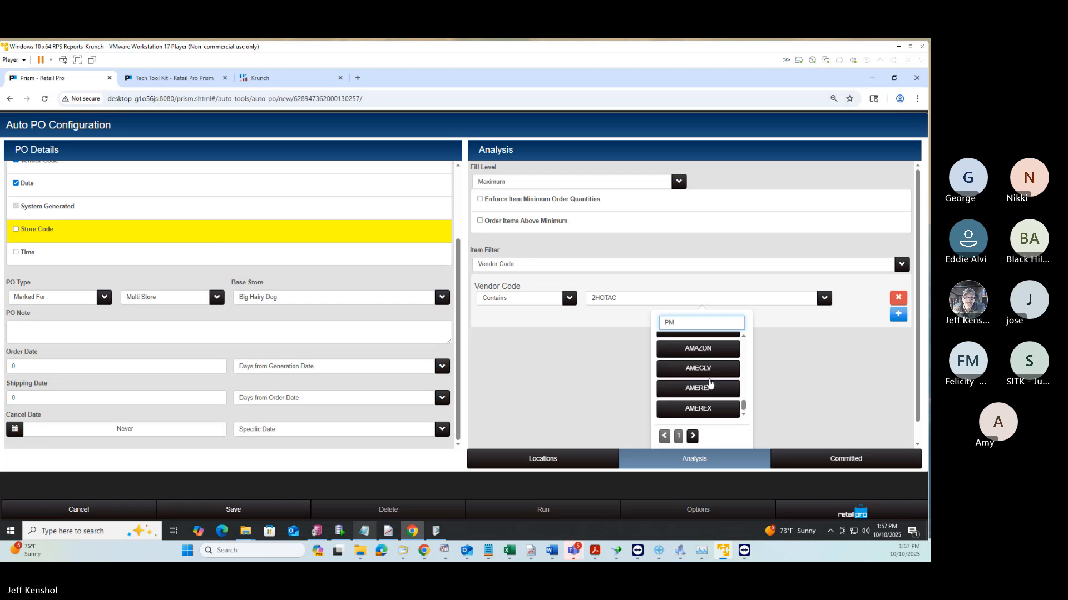
{"action": "left_click", "coordinate": [693, 437]}
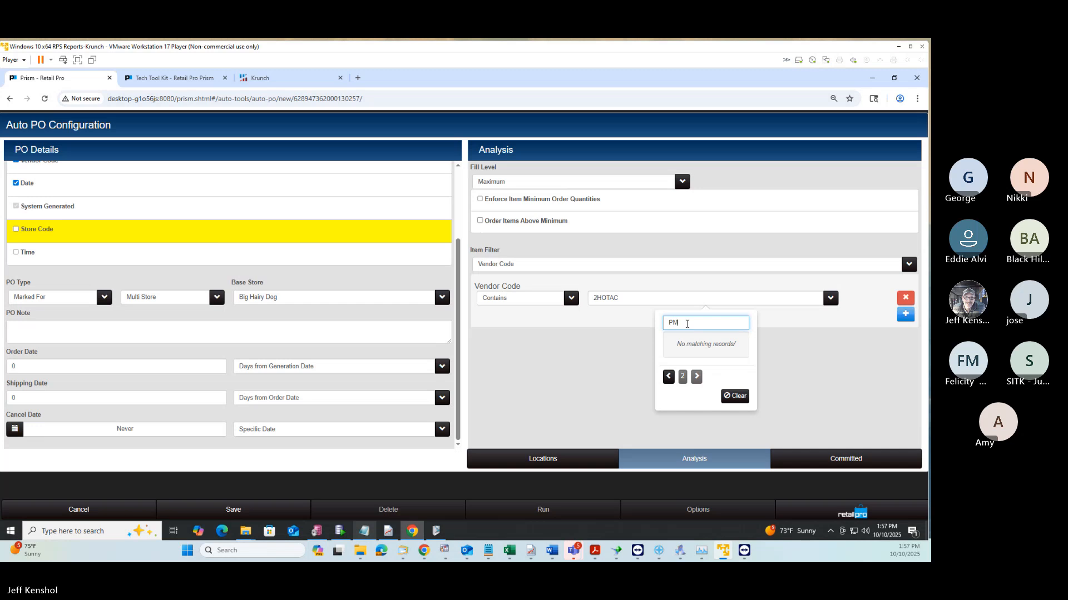
{"action": "key", "text": "BackSpace"}
{"action": "key", "text": "BackSpace"}
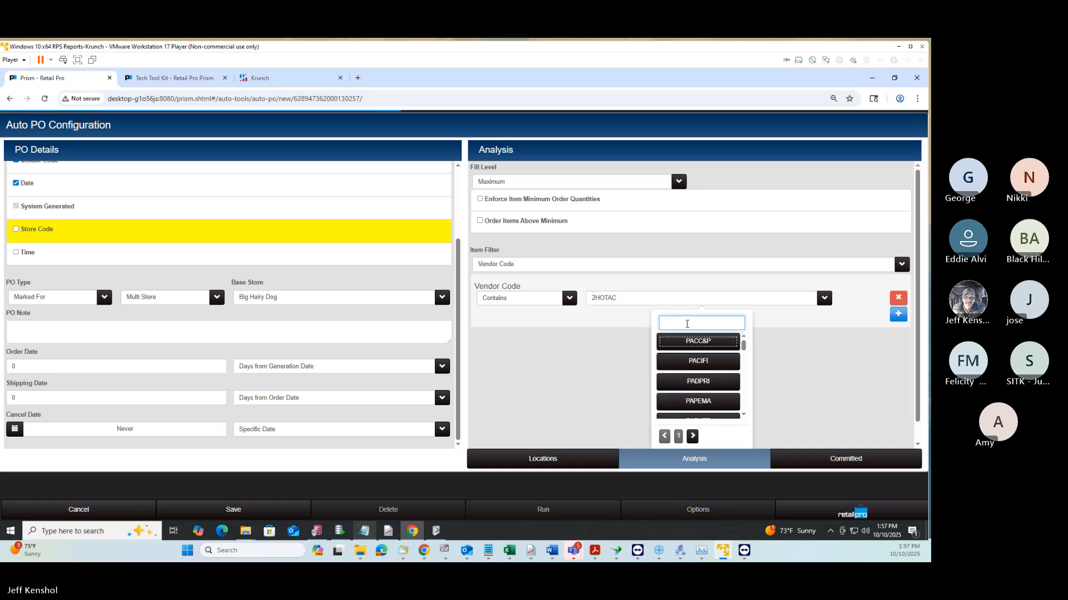
{"action": "type", "text": "bel"}
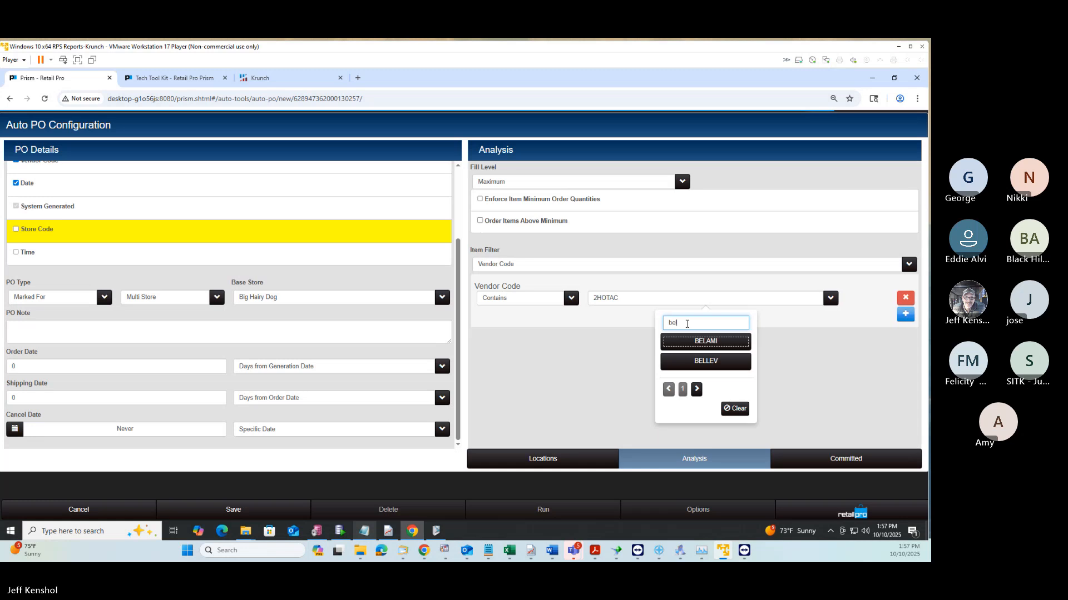
{"action": "key", "text": "BackSpace"}
{"action": "key", "text": "BackSpace"}
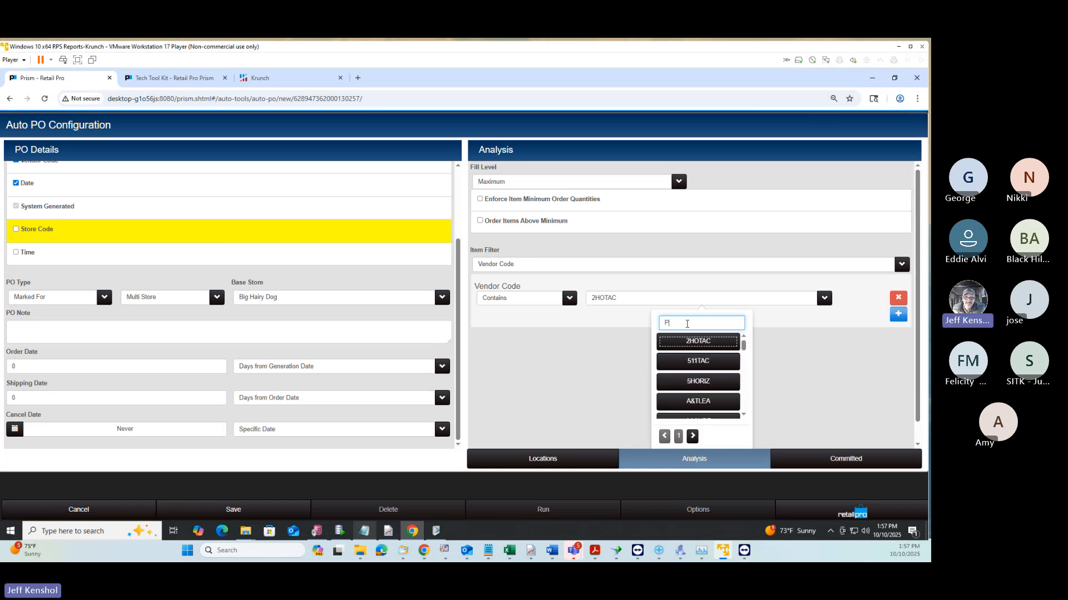
{"action": "type", "text": "PM"}
{"action": "key", "text": "BackSpace"}
{"action": "key", "text": "BackSpace"}
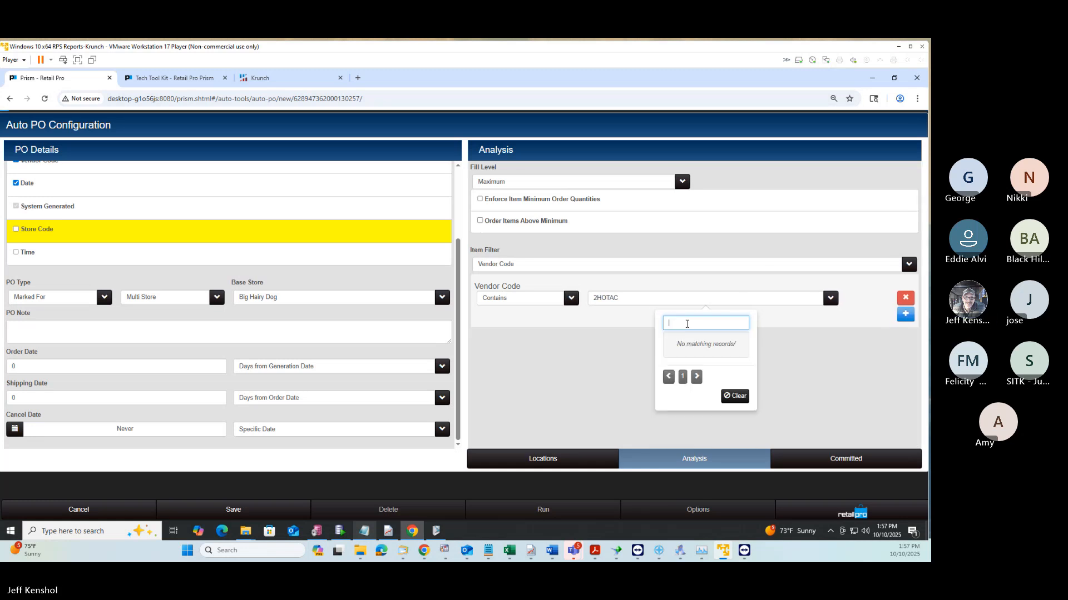
{"action": "left_click", "coordinate": [605, 408]}
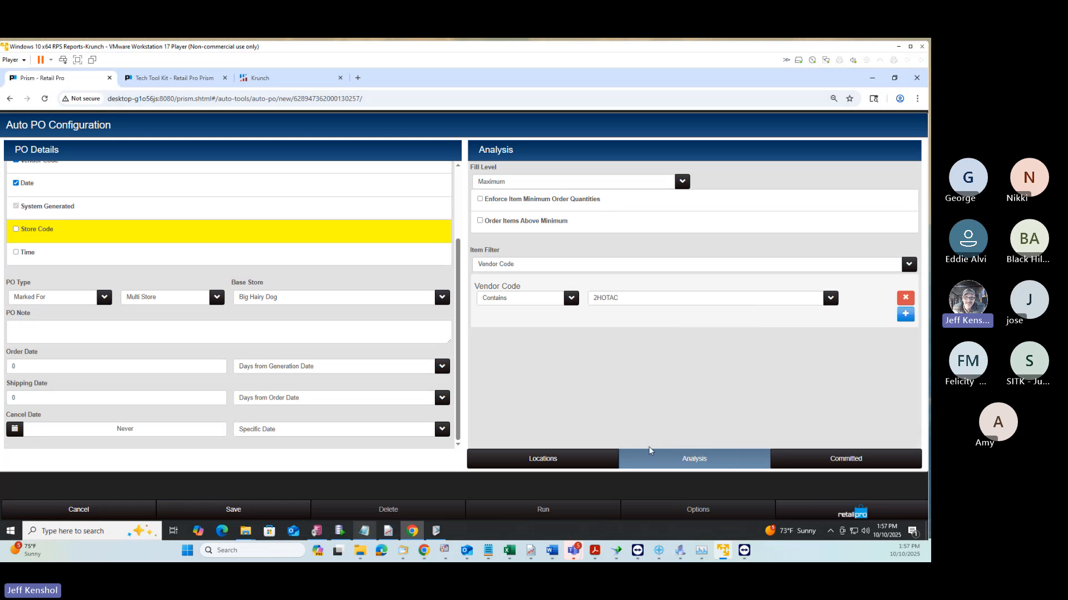
Open the Committed settings and try the Sales Orders, TO-in, TO-out and In-Transit options, turning each off again.
{"action": "left_click", "coordinate": [810, 458]}
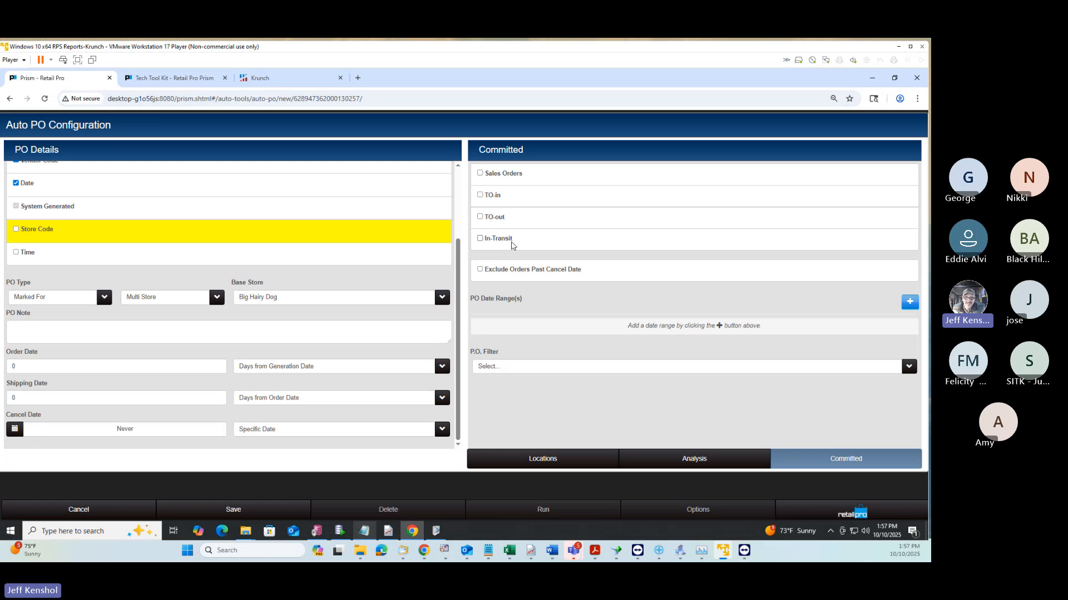
{"action": "left_click", "coordinate": [492, 174]}
{"action": "left_click", "coordinate": [493, 174]}
{"action": "left_click", "coordinate": [493, 174]}
{"action": "left_click", "coordinate": [493, 176]}
{"action": "left_click", "coordinate": [481, 196]}
{"action": "left_click", "coordinate": [481, 218]}
{"action": "left_click", "coordinate": [481, 219]}
{"action": "left_click", "coordinate": [480, 218]}
{"action": "left_click", "coordinate": [481, 218]}
{"action": "left_click", "coordinate": [480, 239]}
{"action": "left_click", "coordinate": [480, 240]}
Exclude orders past their cancel date, and add a PO date range of type "X days starting Y days ago".
{"action": "left_click", "coordinate": [482, 272]}
{"action": "left_click", "coordinate": [909, 304]}
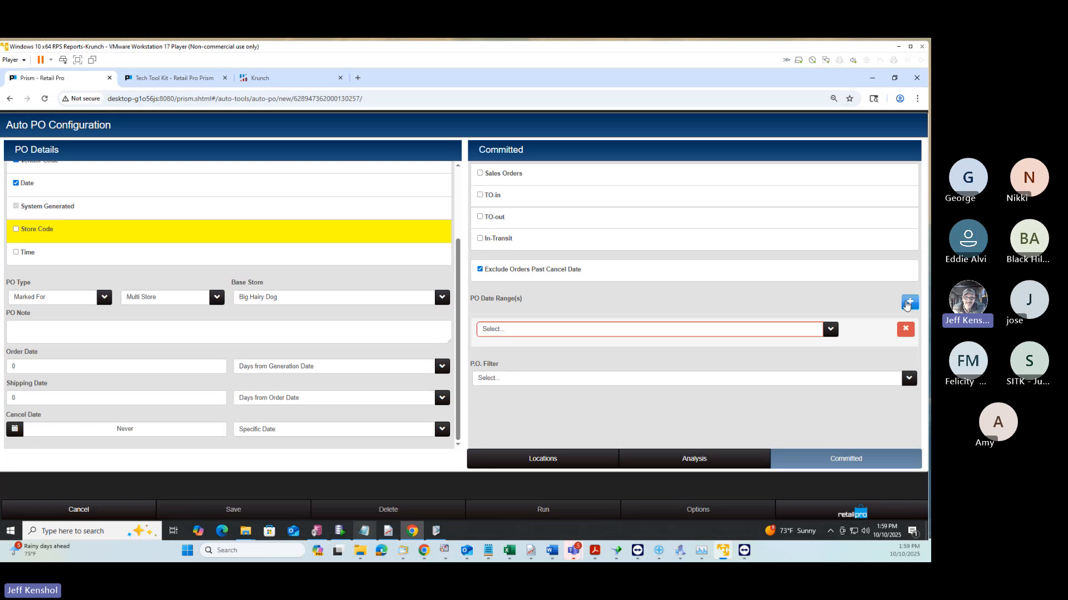
{"action": "left_click", "coordinate": [830, 332]}
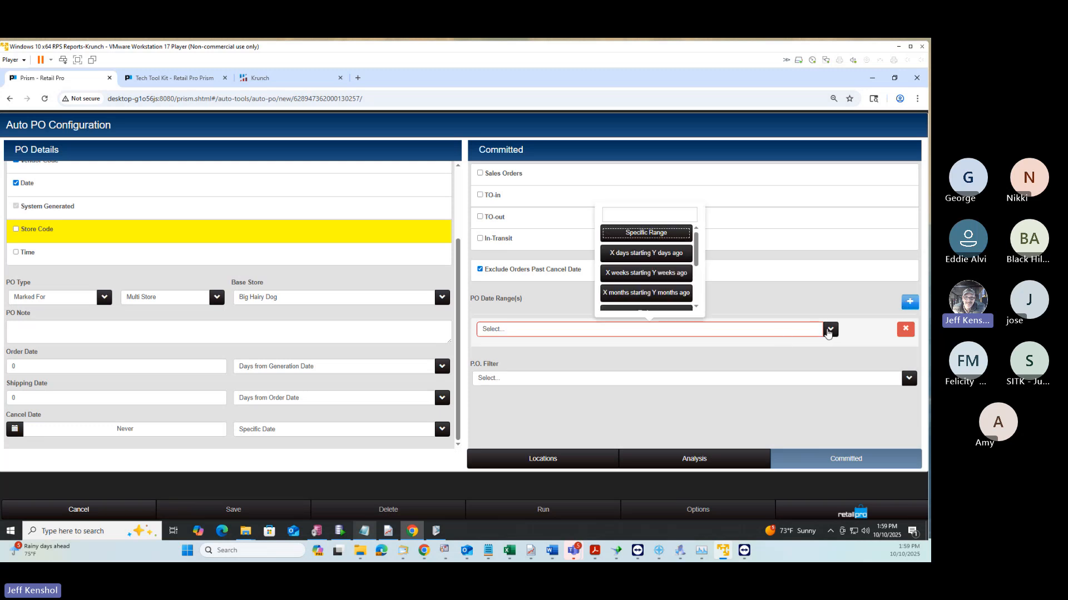
{"action": "left_click", "coordinate": [645, 254]}
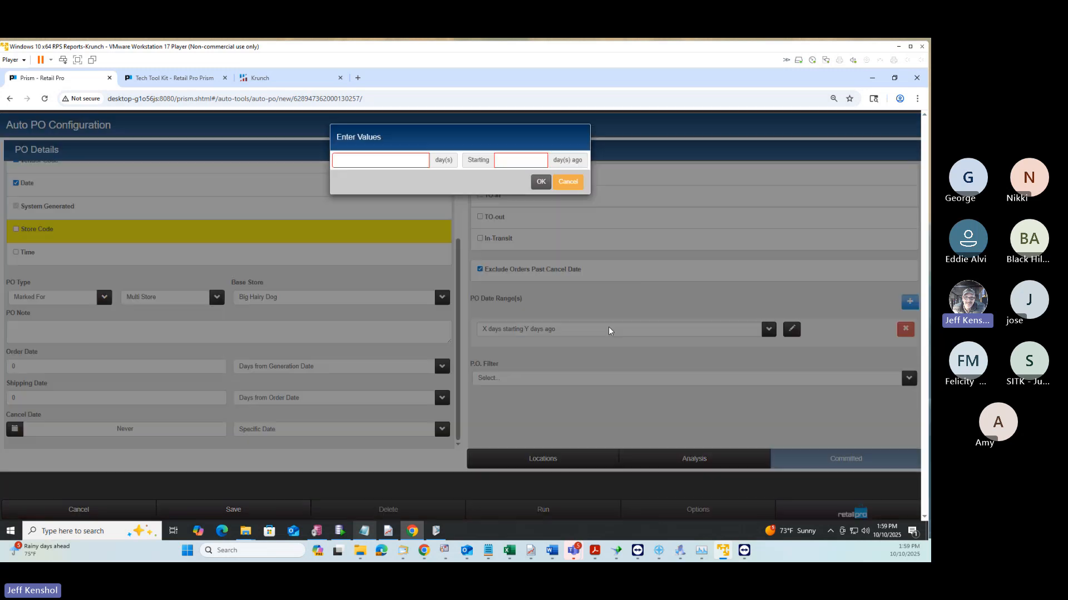
Set the PO date range to 60 days starting 30 days ago.
{"action": "left_click", "coordinate": [356, 158]}
{"action": "type", "text": "60"}
{"action": "key", "text": "Tab"}
{"action": "type", "text": "30"}
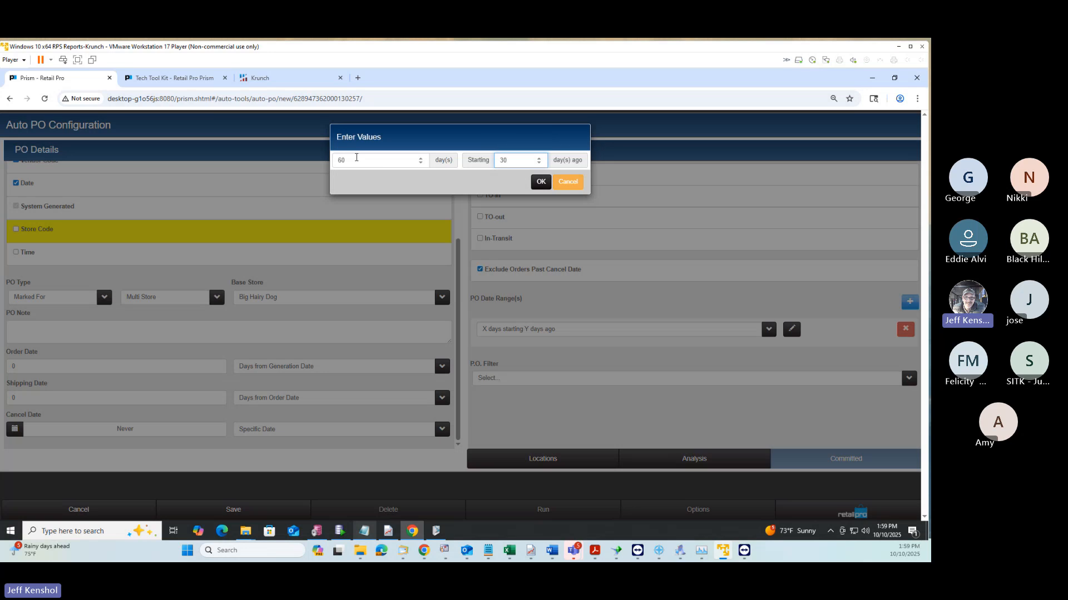
{"action": "double_click", "coordinate": [364, 158]}
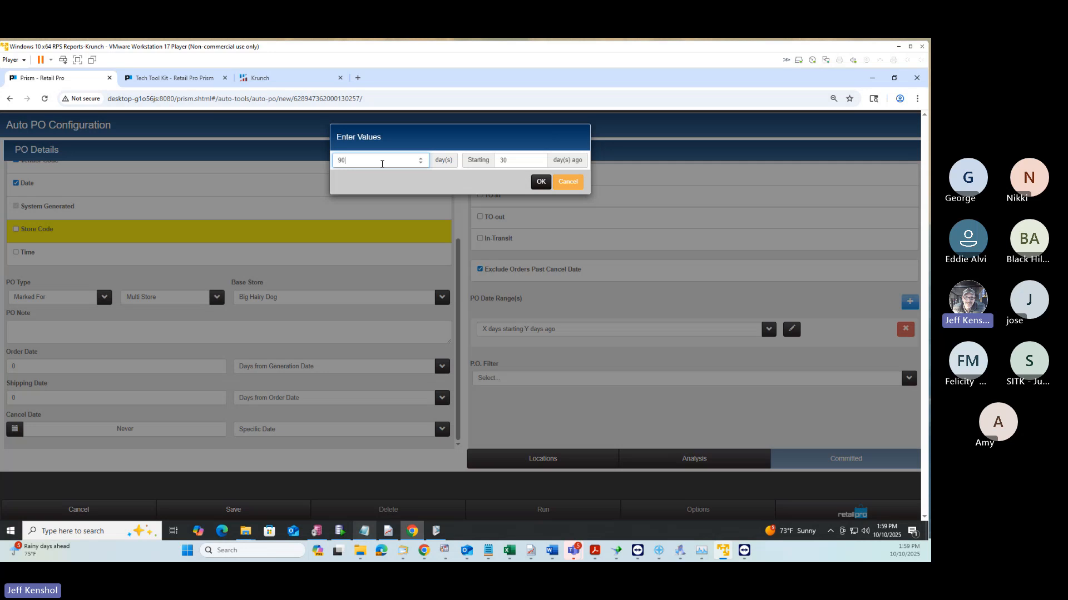
{"action": "left_click_drag", "start_coordinate": [381, 163], "coordinate": [303, 163]}
{"action": "left_click", "coordinate": [542, 183]}
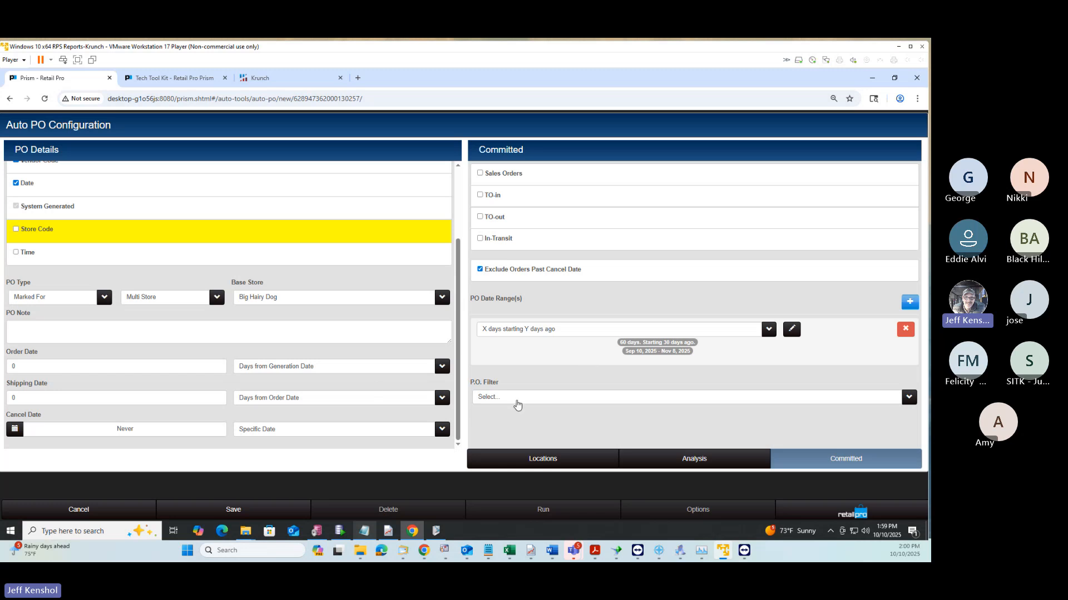
Review the P.O. Filter choices without choosing one, and save the PMBELT auto PO configuration.
{"action": "left_click", "coordinate": [517, 398]}
{"action": "left_click", "coordinate": [519, 398]}
{"action": "left_click", "coordinate": [518, 402]}
{"action": "left_click", "coordinate": [518, 401]}
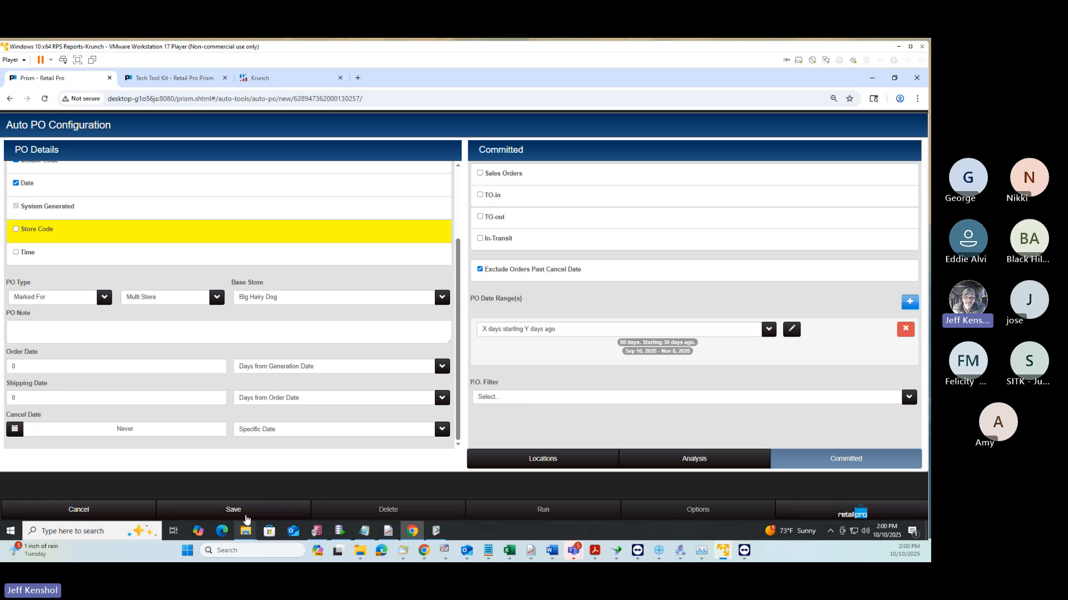
{"action": "left_click", "coordinate": [245, 515]}
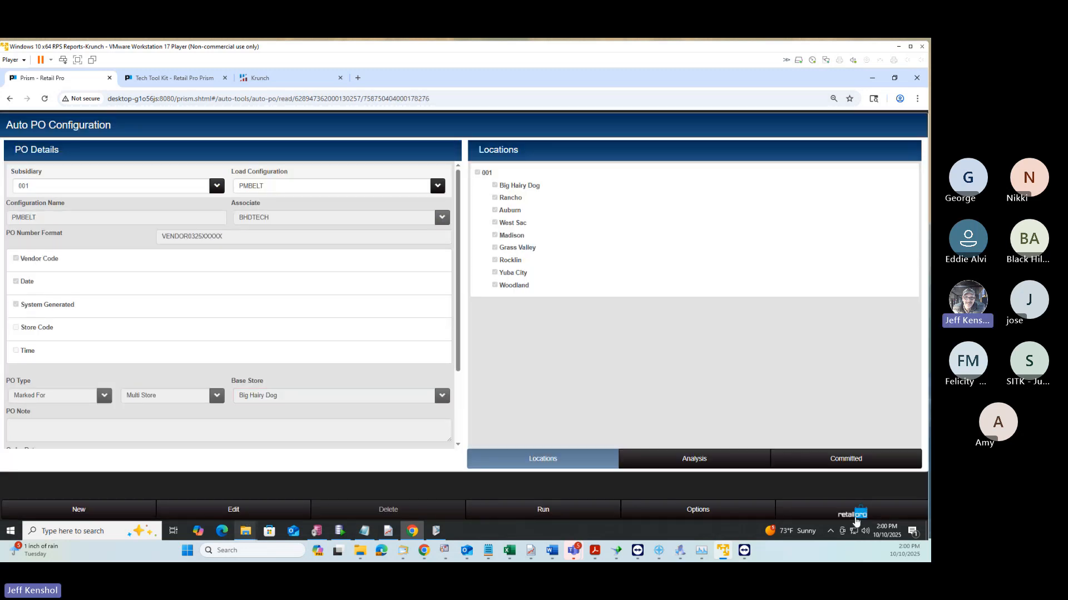
Go to the merchandise inventory in Store Operations and open the 1 1/2" Basket Weave Belt Brass item, size 42-44, for editing.
{"action": "left_click", "coordinate": [856, 516]}
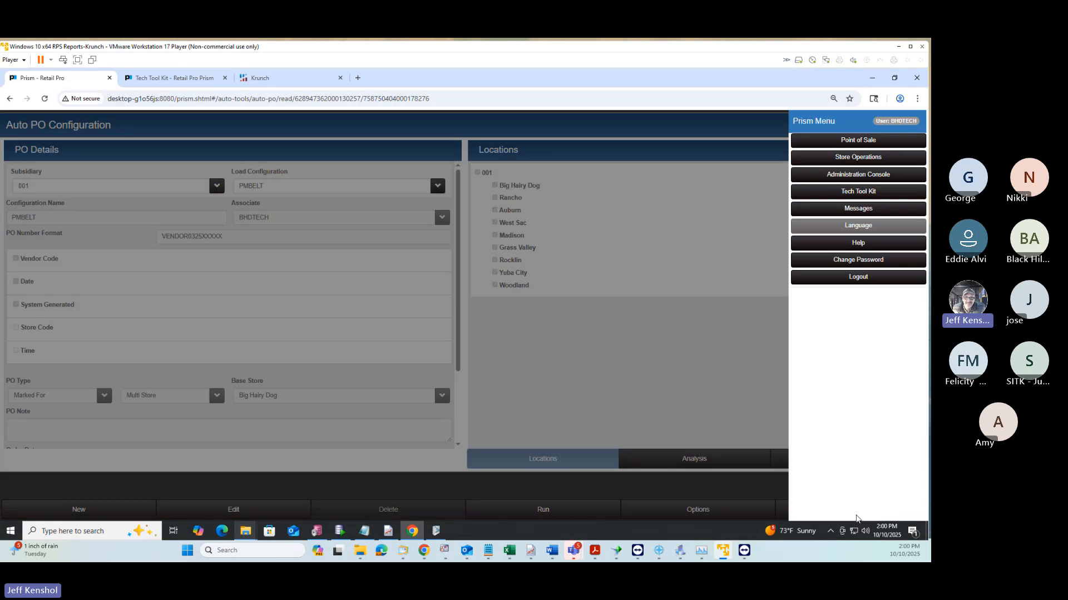
{"action": "left_click", "coordinate": [843, 158]}
{"action": "left_click", "coordinate": [99, 149]}
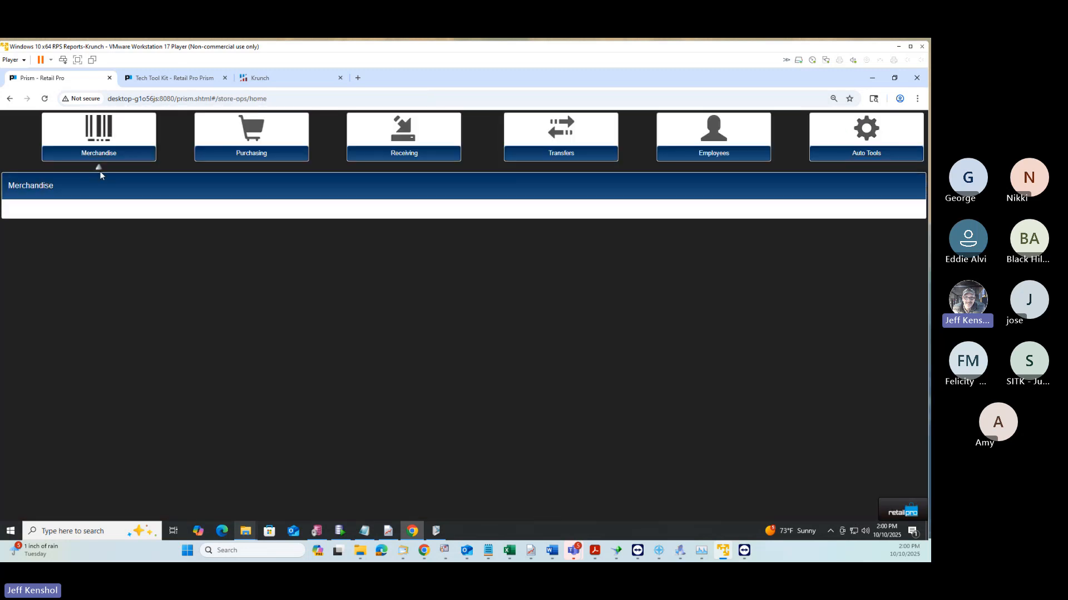
{"action": "left_click", "coordinate": [78, 215]}
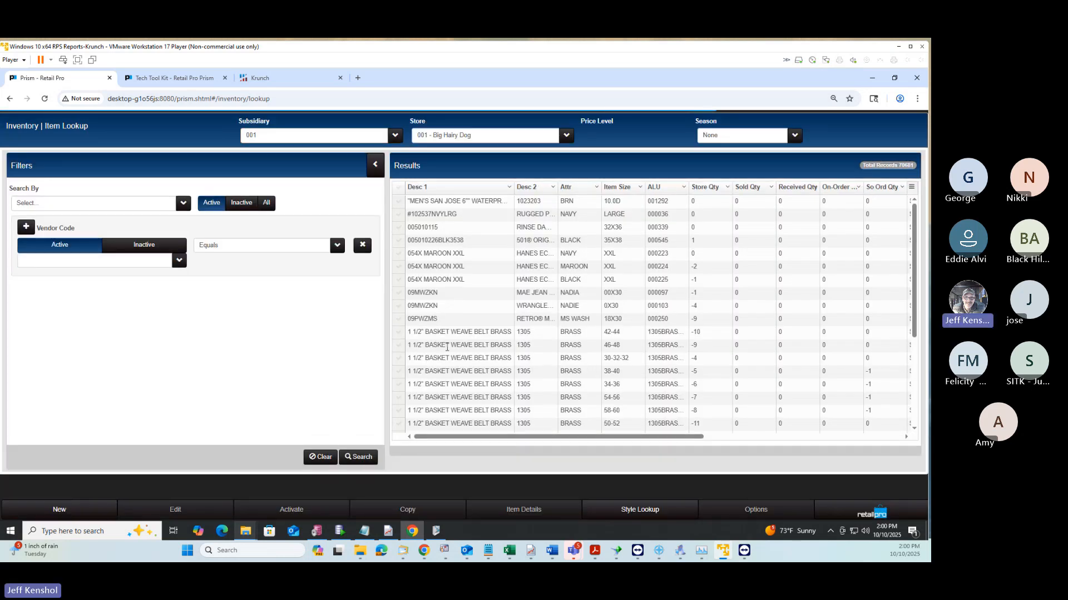
{"action": "left_click", "coordinate": [399, 332]}
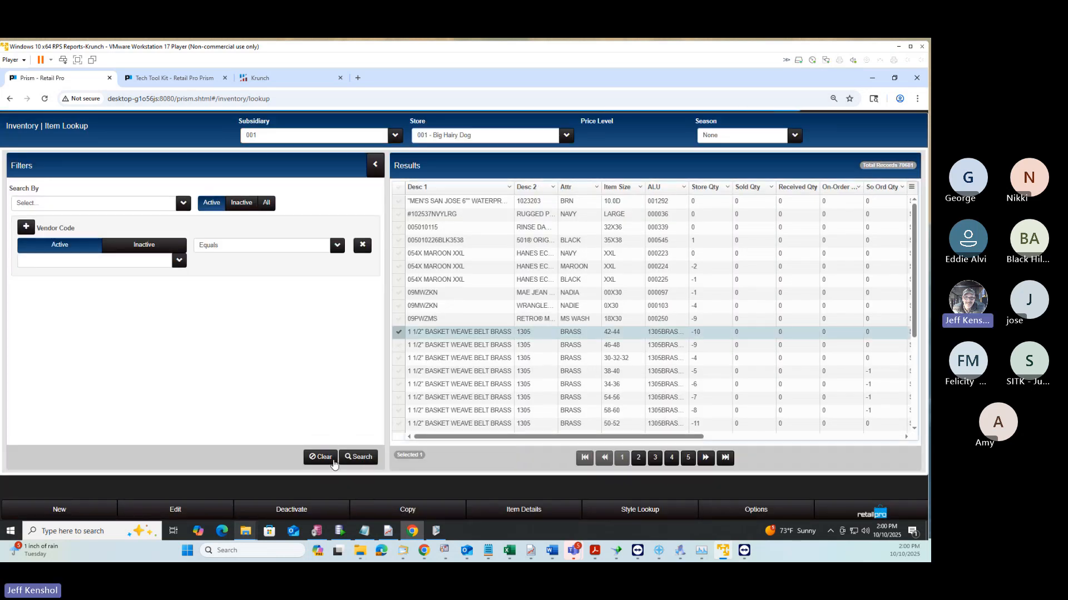
{"action": "left_click", "coordinate": [211, 513]}
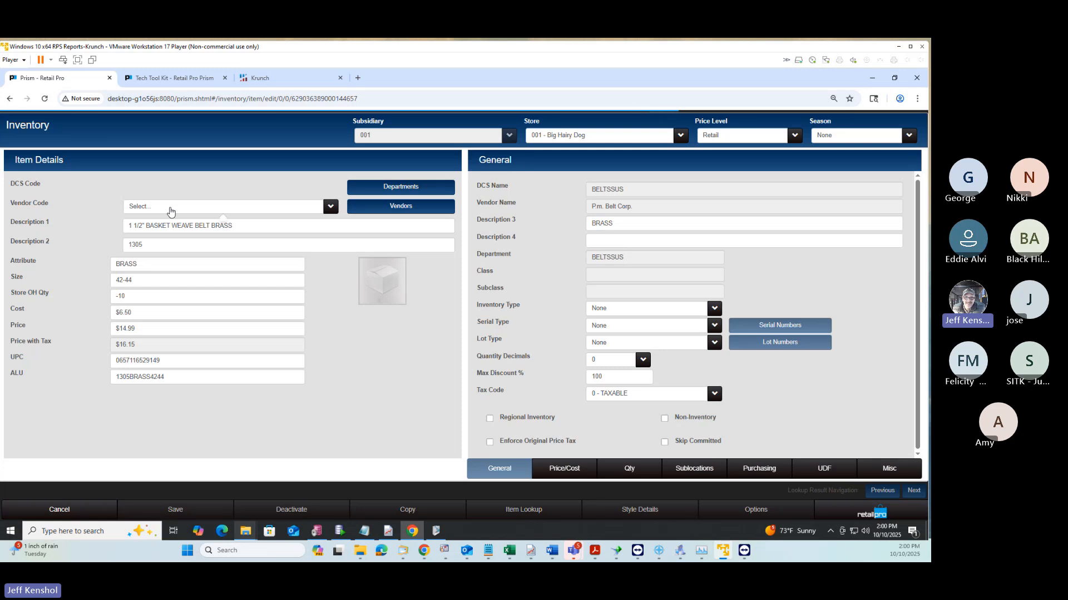
Open the vendor lookup from the belt item and search for vendor codes containing PMBELT.
{"action": "left_click", "coordinate": [171, 212]}
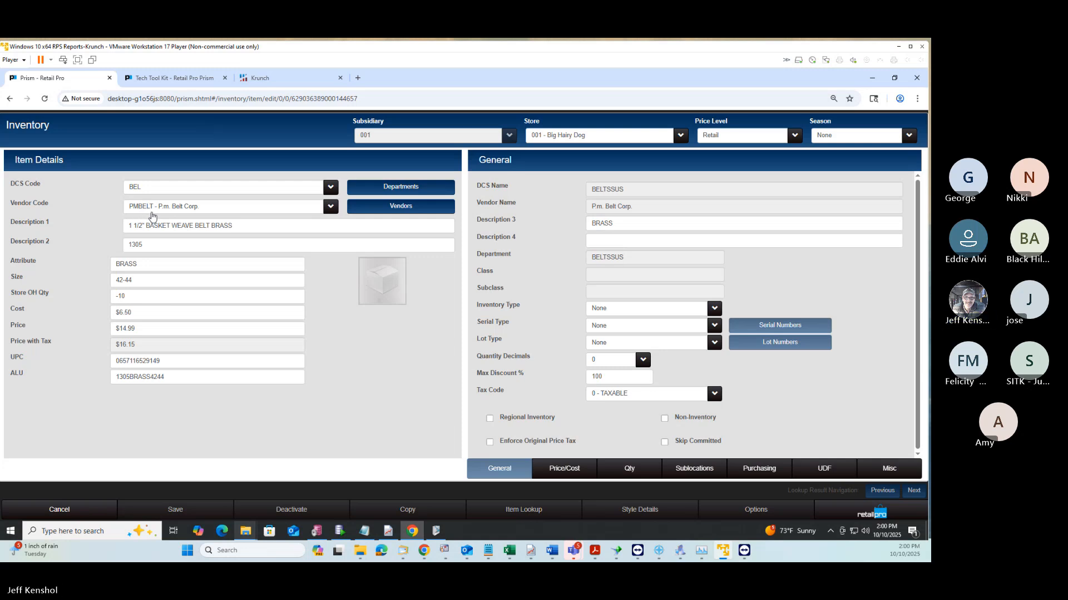
{"action": "left_click", "coordinate": [385, 212]}
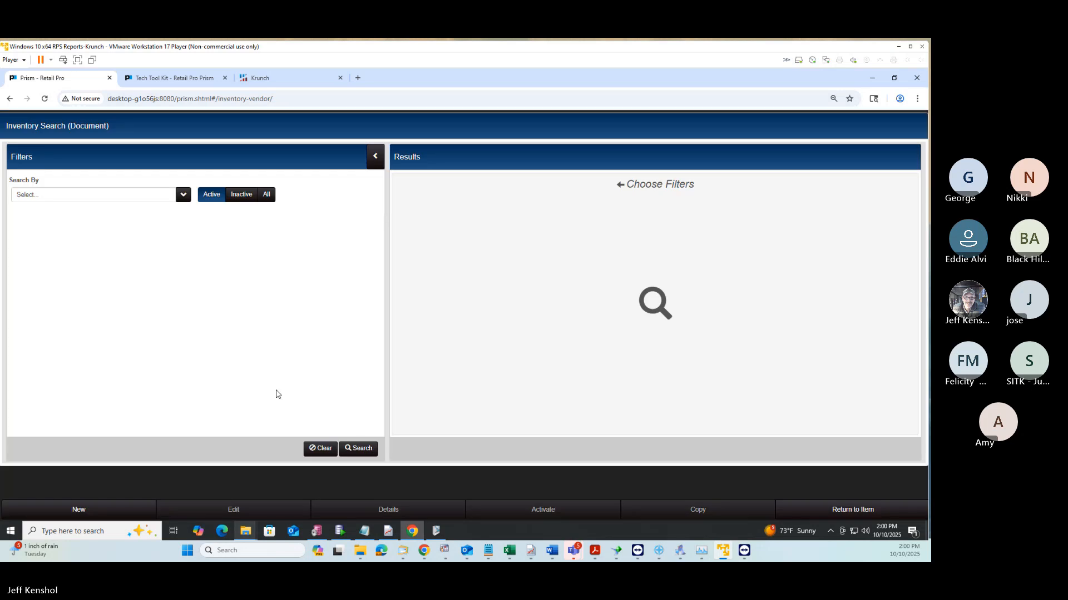
{"action": "left_click", "coordinate": [182, 196]}
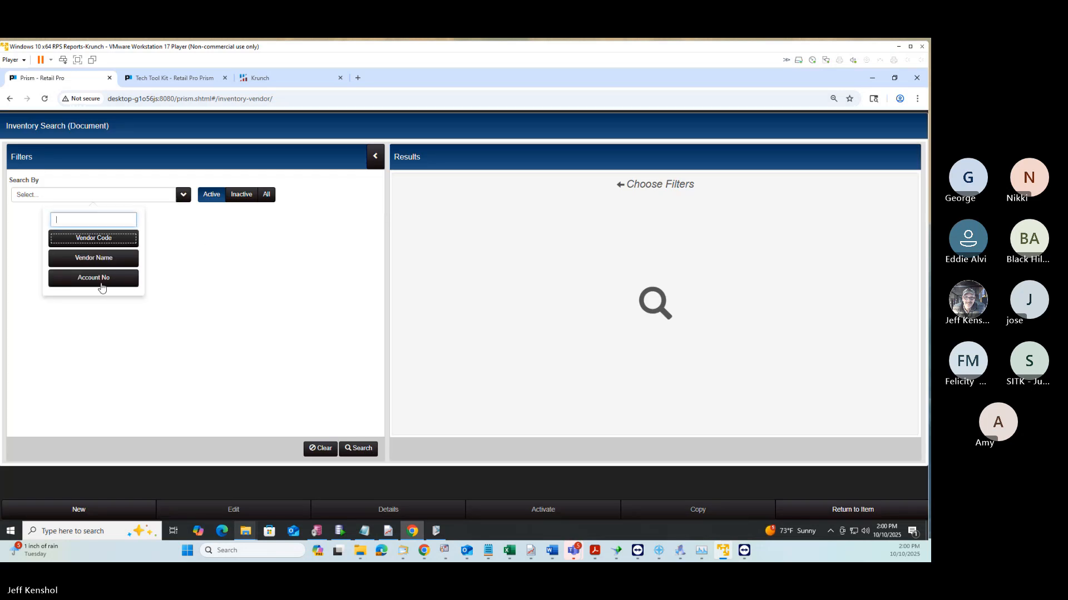
{"action": "left_click", "coordinate": [104, 245]}
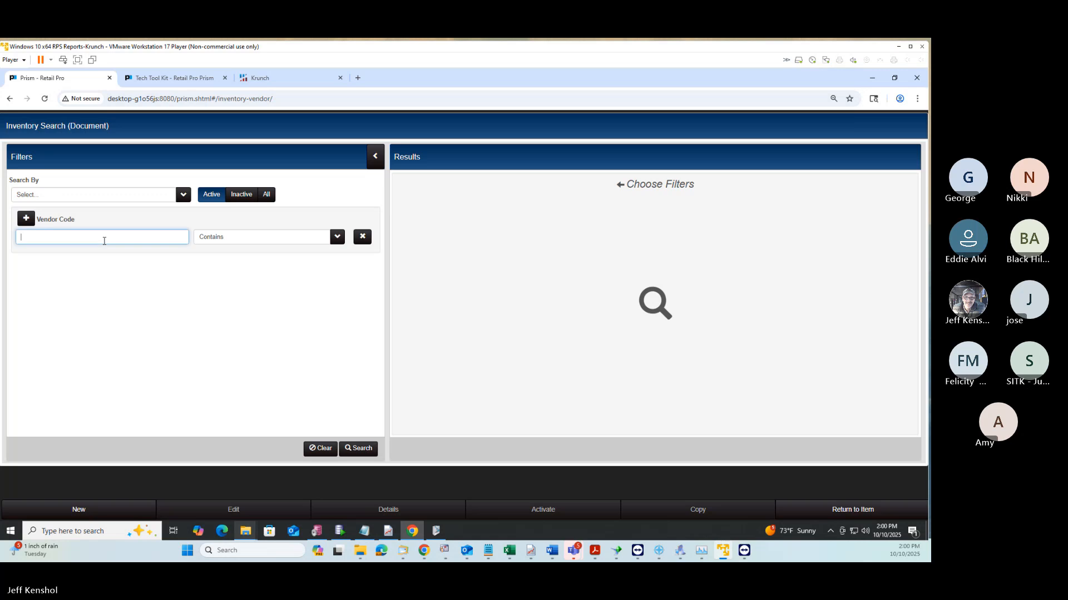
{"action": "type", "text": "PM"}
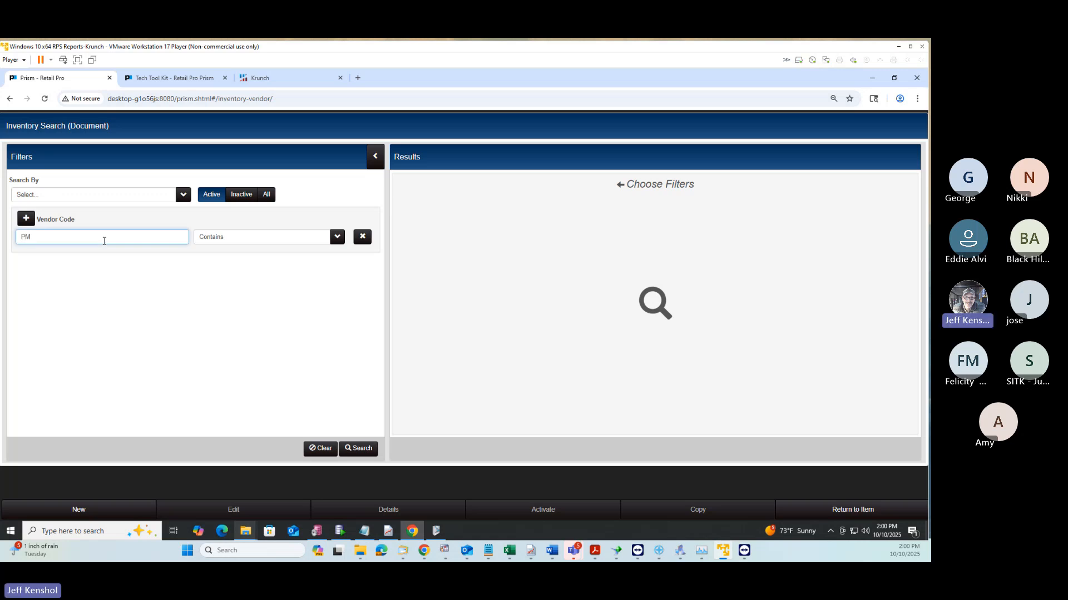
{"action": "type", "text": "BELT"}
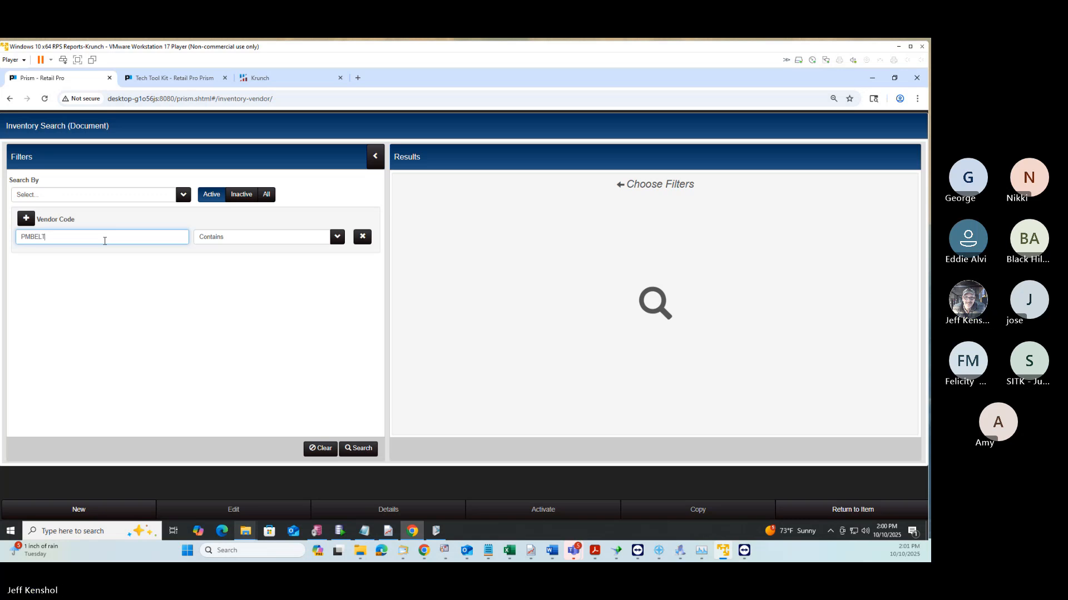
{"action": "left_click", "coordinate": [360, 450]}
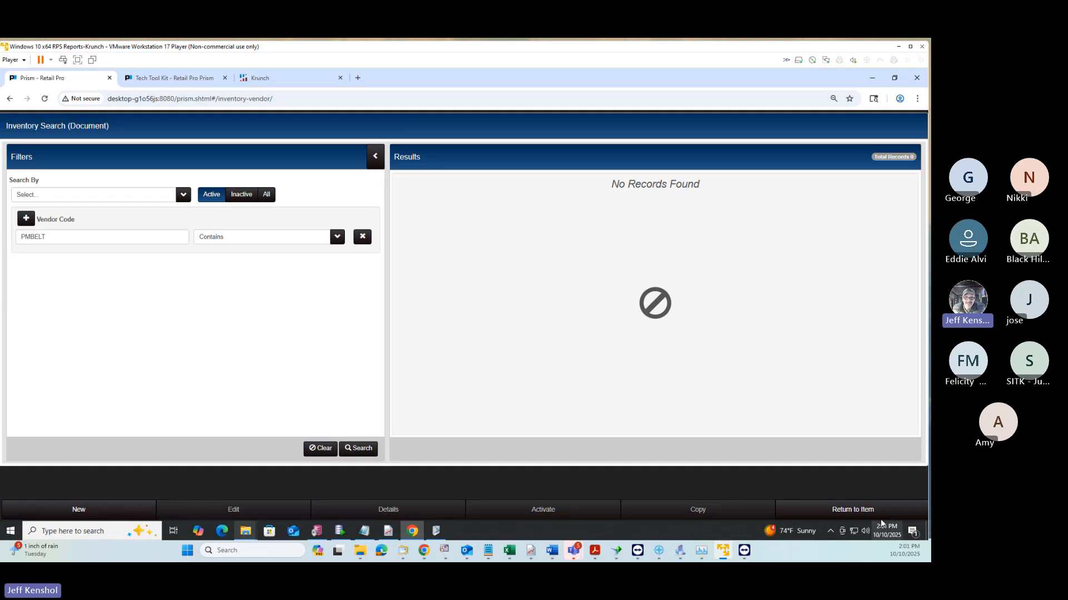
Return to the belt item and leave its editing, and open the merchandise Vendors lookup in Store Operations.
{"action": "left_click", "coordinate": [861, 512]}
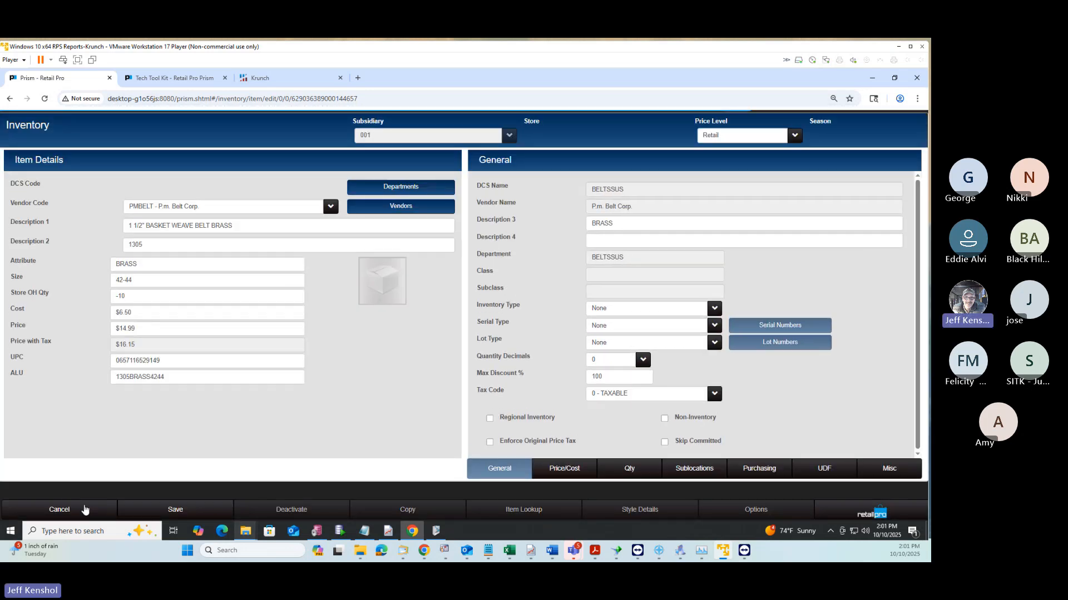
{"action": "left_click", "coordinate": [81, 508]}
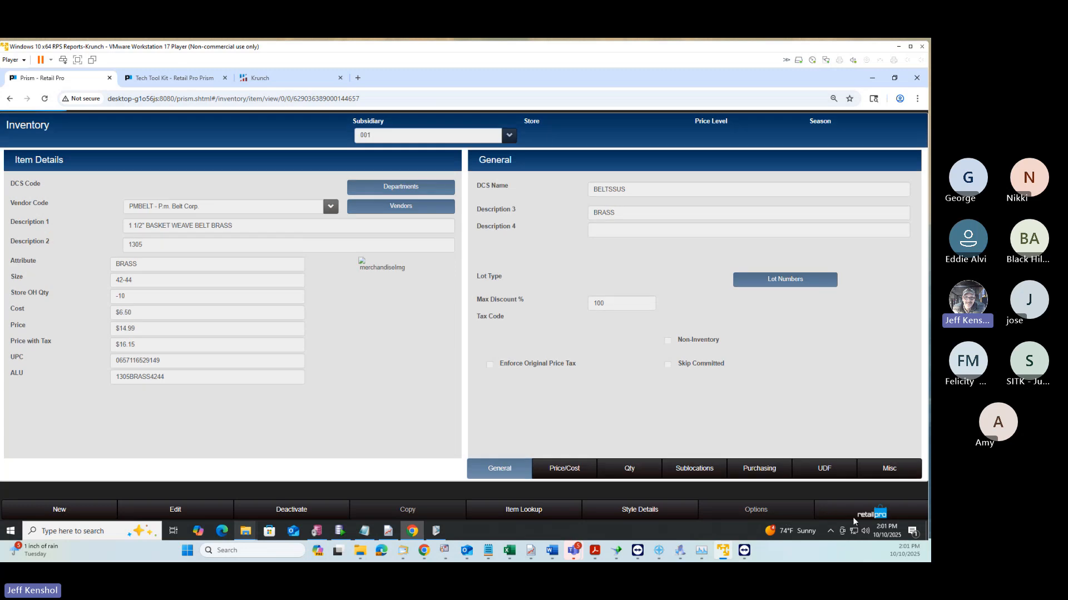
{"action": "left_click", "coordinate": [861, 517]}
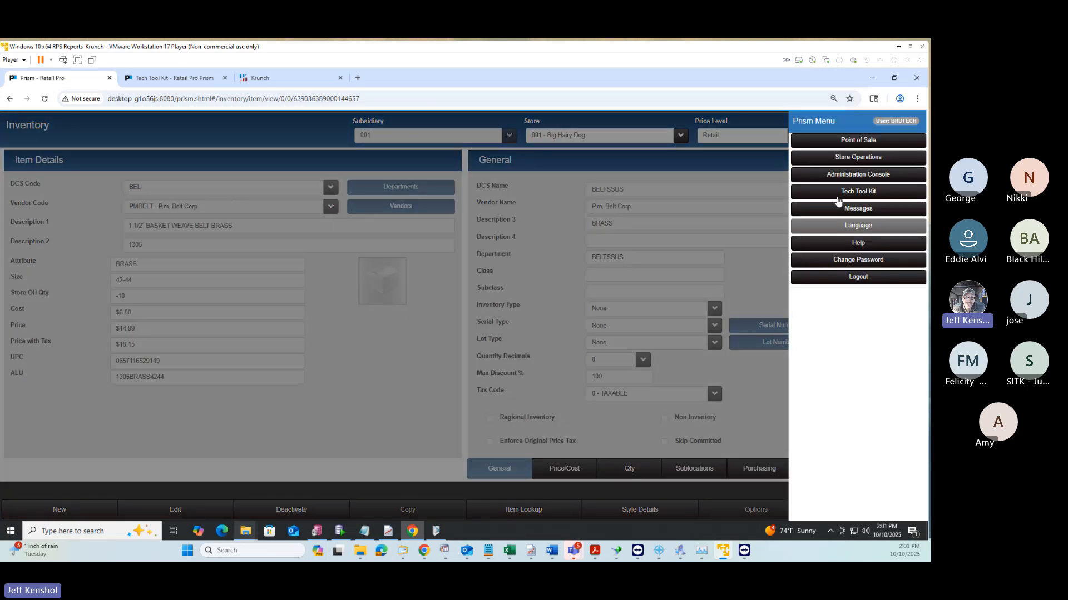
{"action": "left_click", "coordinate": [832, 158]}
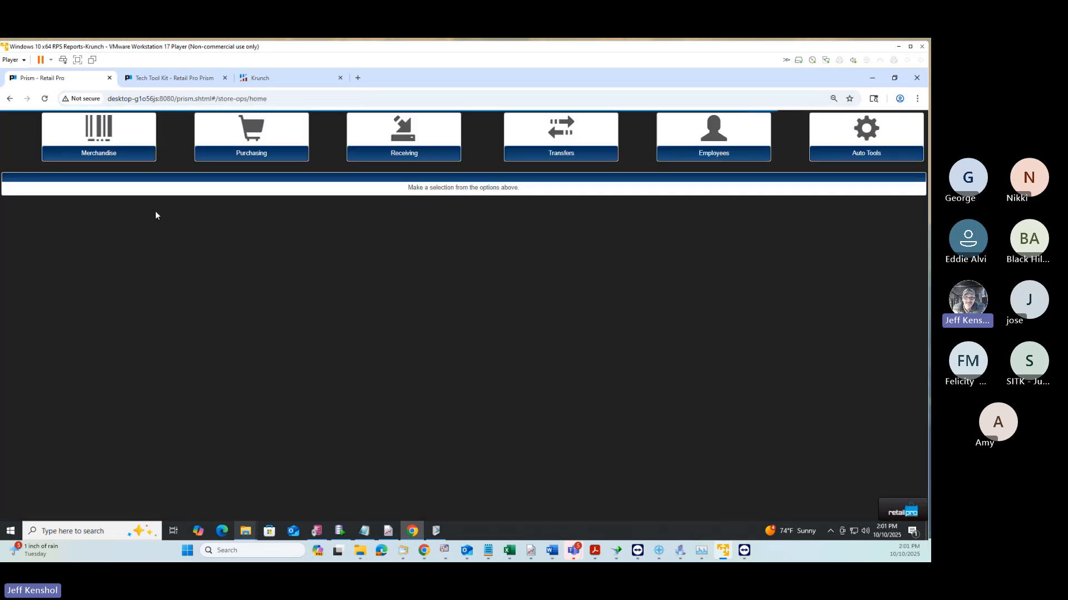
{"action": "left_click", "coordinate": [98, 144]}
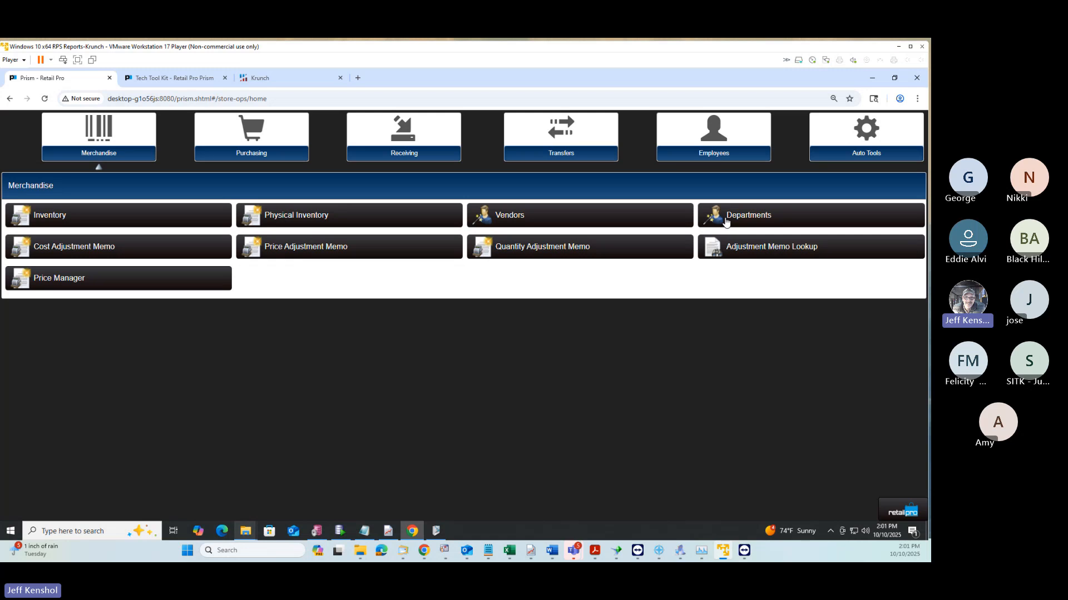
{"action": "left_click", "coordinate": [626, 223]}
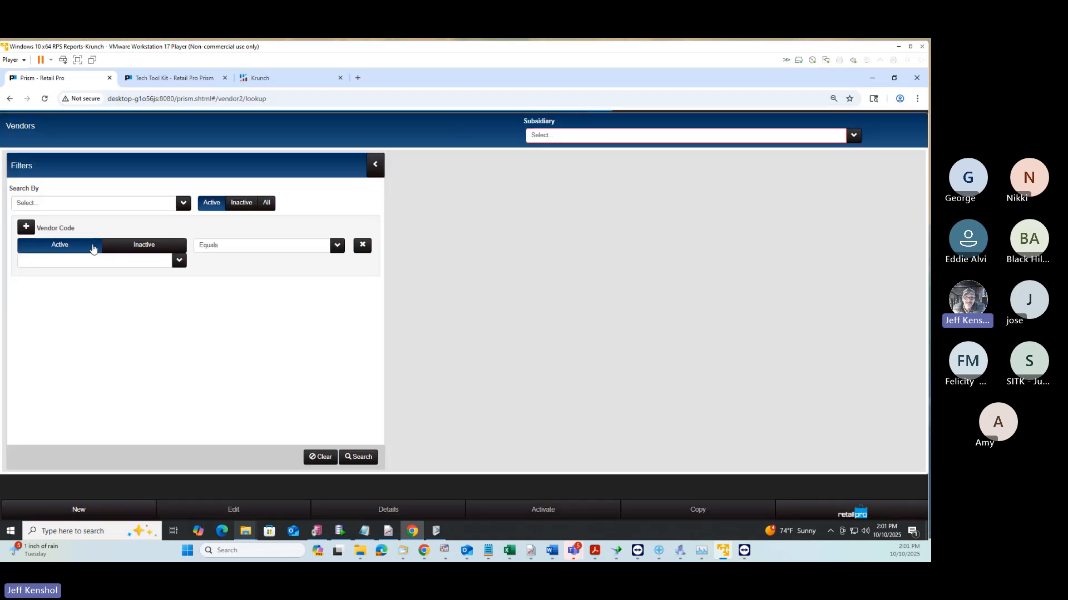
Widen the vendor search to all vendors, both active and inactive, and look for PMBELT among the vendor code choices.
{"action": "left_click", "coordinate": [96, 263]}
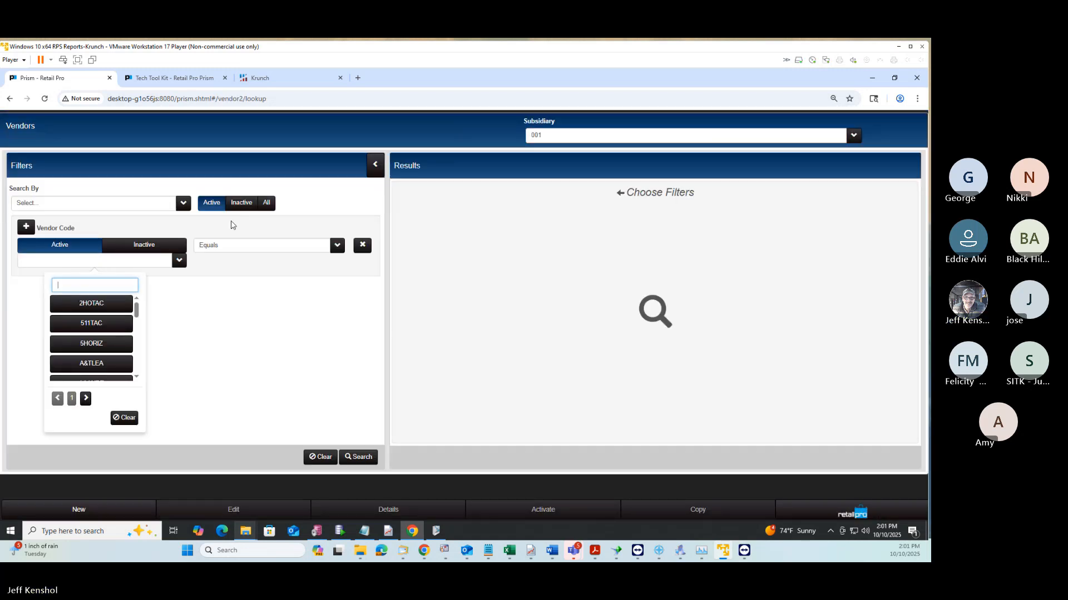
{"action": "left_click", "coordinate": [267, 203]}
{"action": "left_click", "coordinate": [267, 203]}
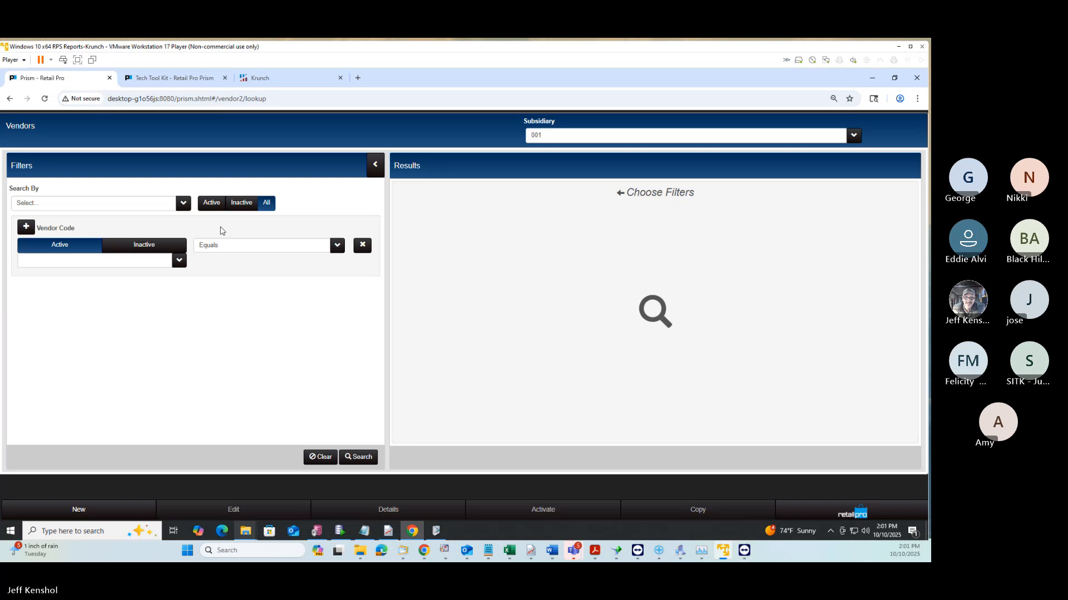
{"action": "left_click", "coordinate": [100, 261]}
{"action": "type", "text": "P"}
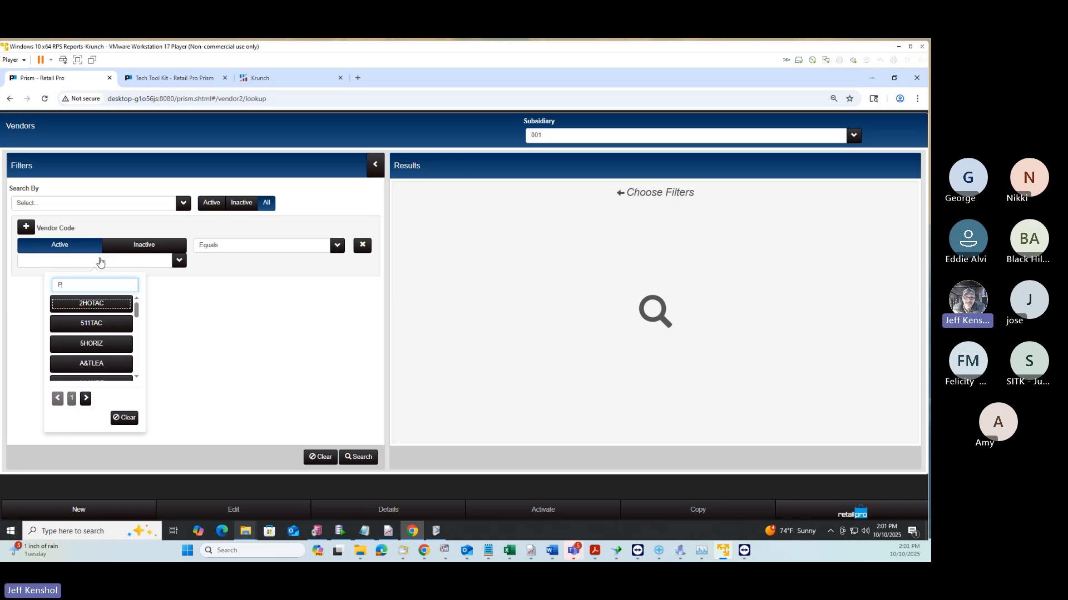
{"action": "type", "text": "MBELT"}
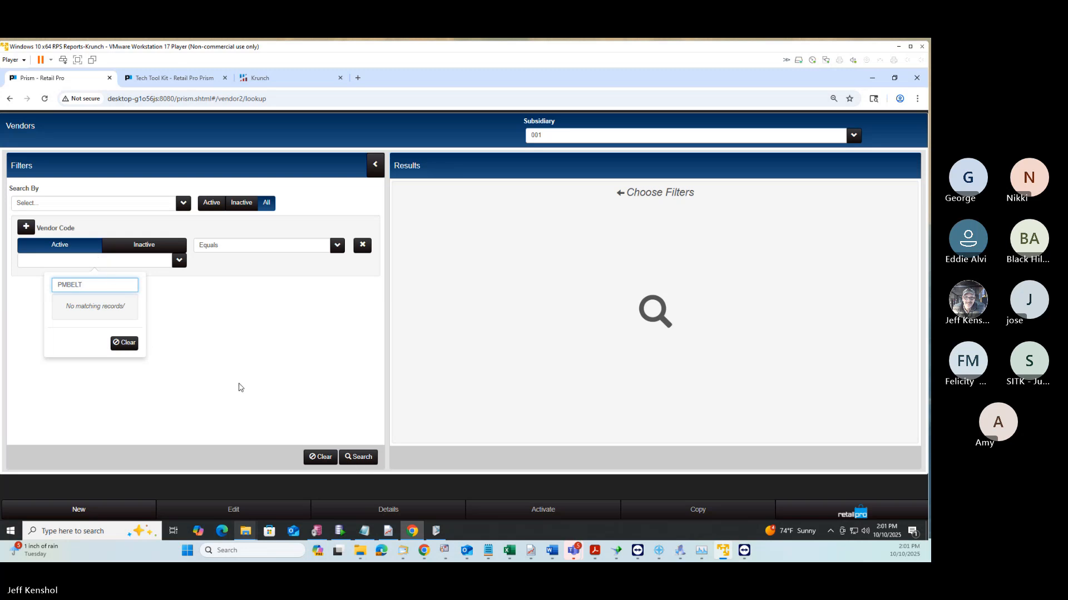
{"action": "left_click", "coordinate": [217, 332]}
Enter PMBELT again as the vendor code filter and run the vendor search.
{"action": "left_click", "coordinate": [78, 265]}
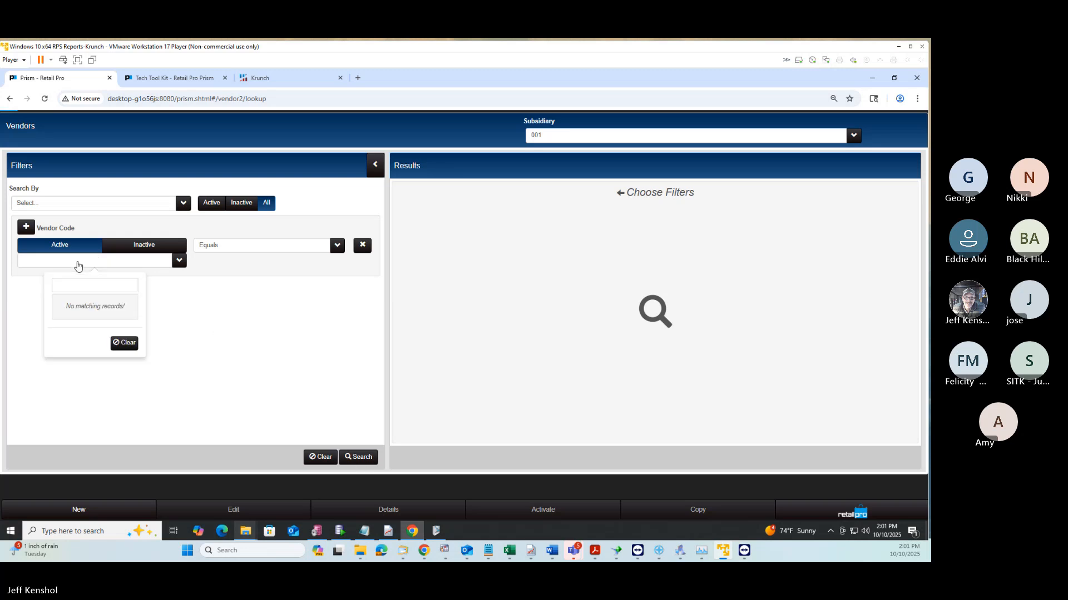
{"action": "type", "text": "P"}
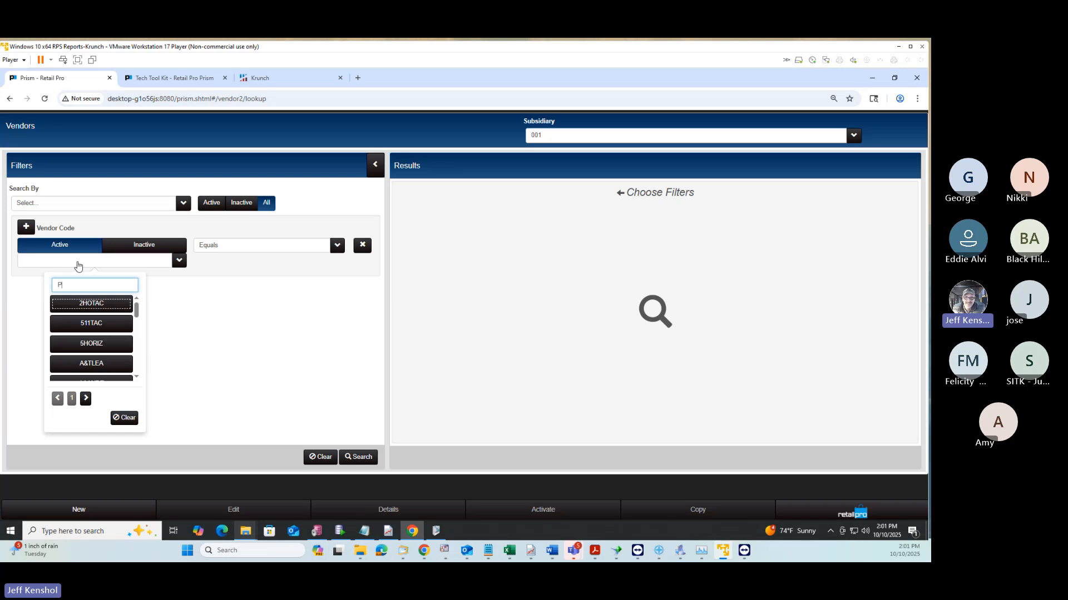
{"action": "type", "text": "M"}
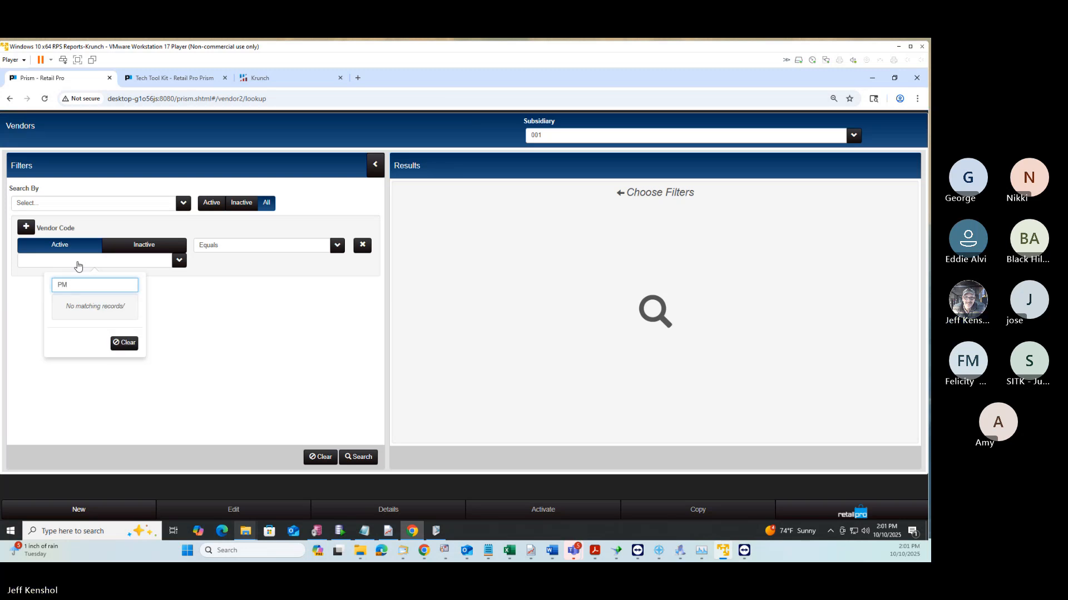
{"action": "type", "text": "BELT"}
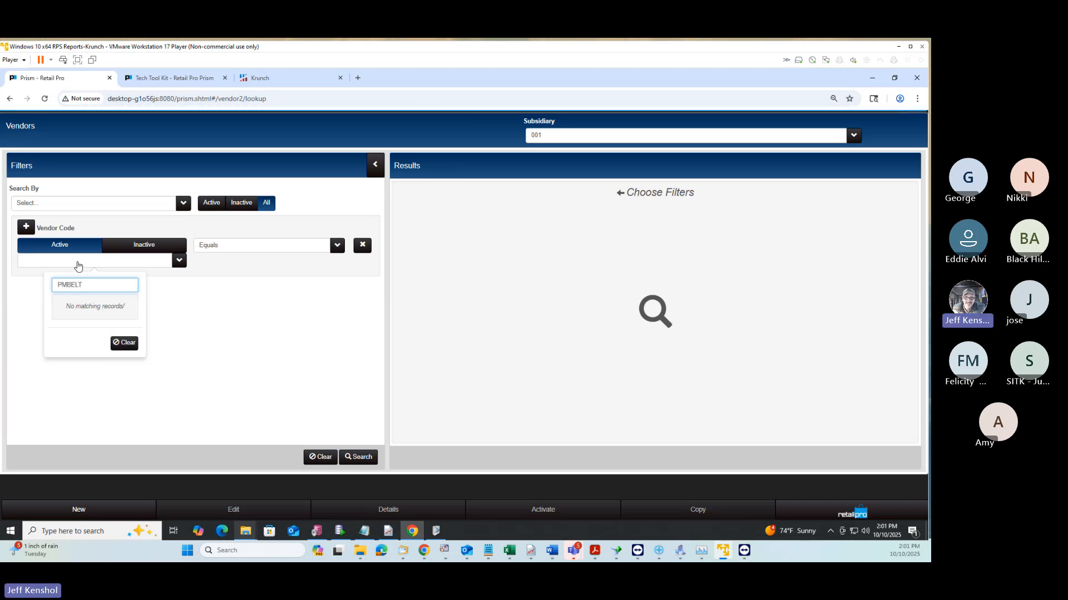
{"action": "left_click", "coordinate": [361, 457]}
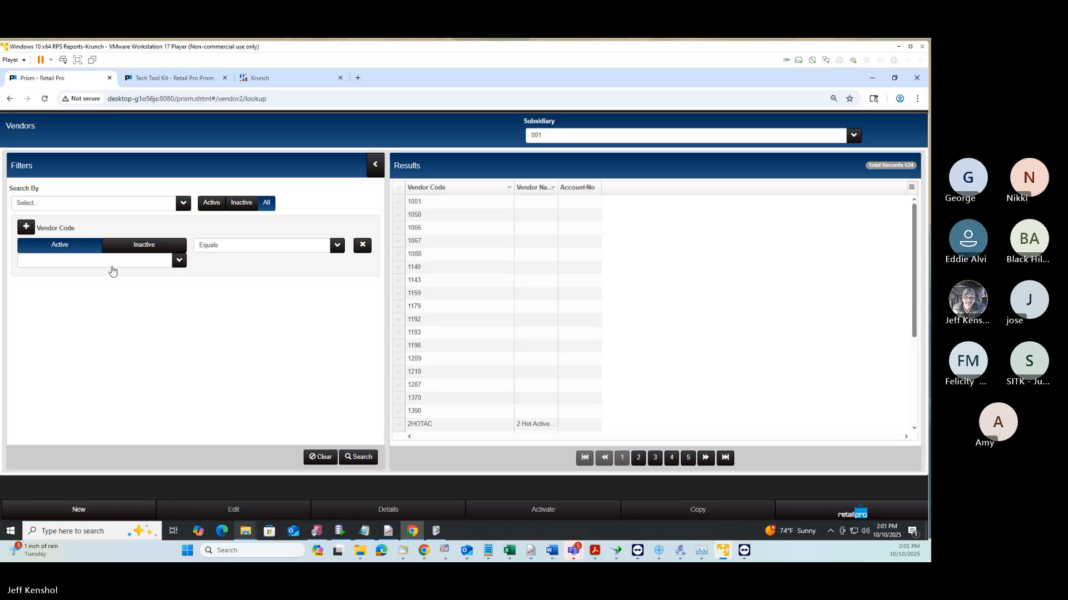
Retry the vendor search with code PMBELT, and go to page 5 of the vendor results.
{"action": "left_click", "coordinate": [74, 266]}
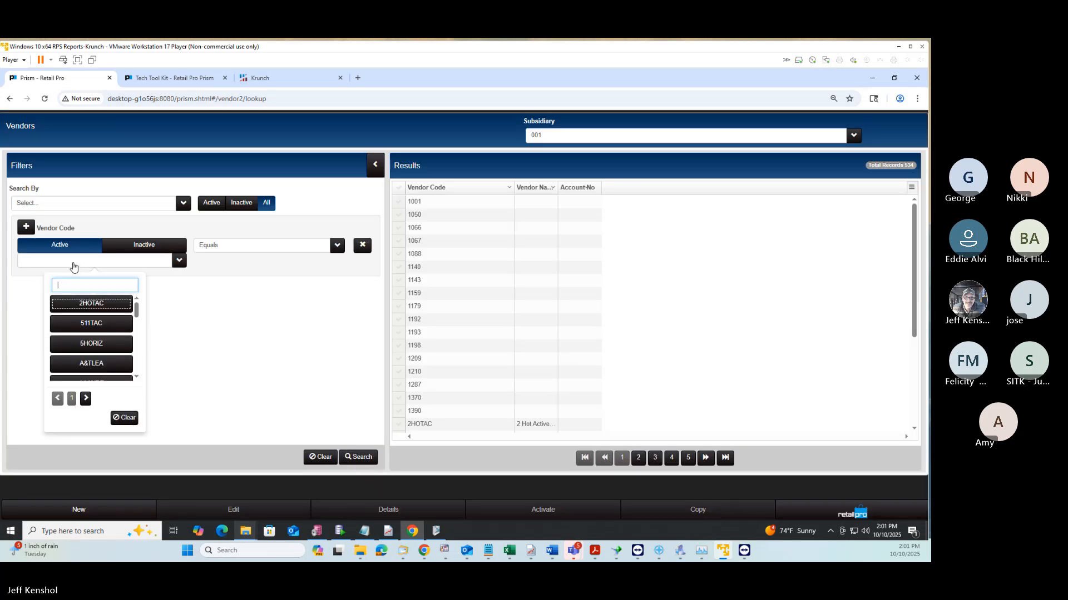
{"action": "type", "text": "PMBEL"}
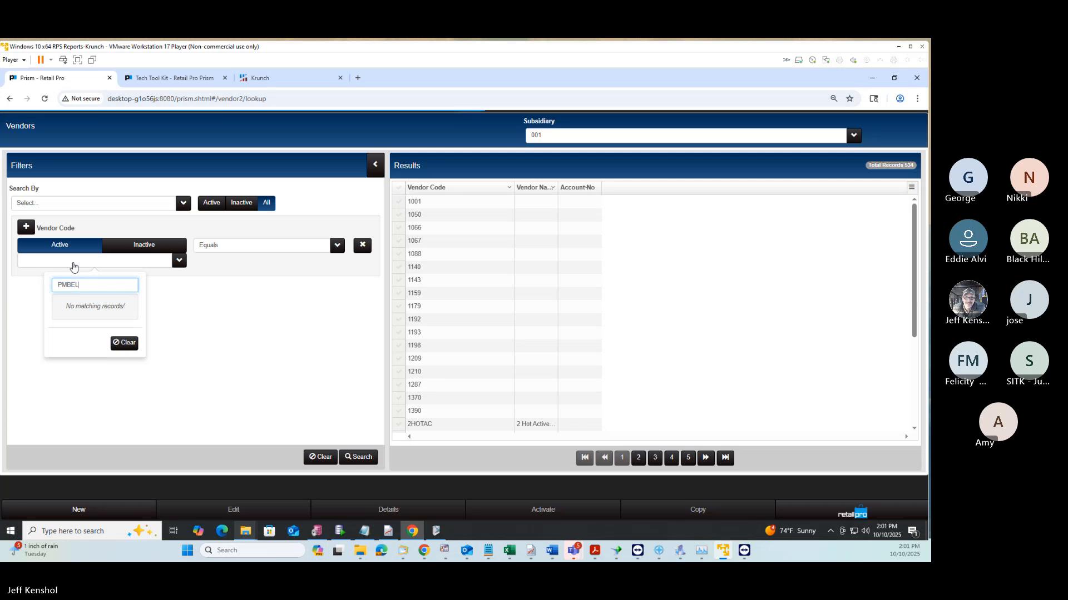
{"action": "type", "text": "T"}
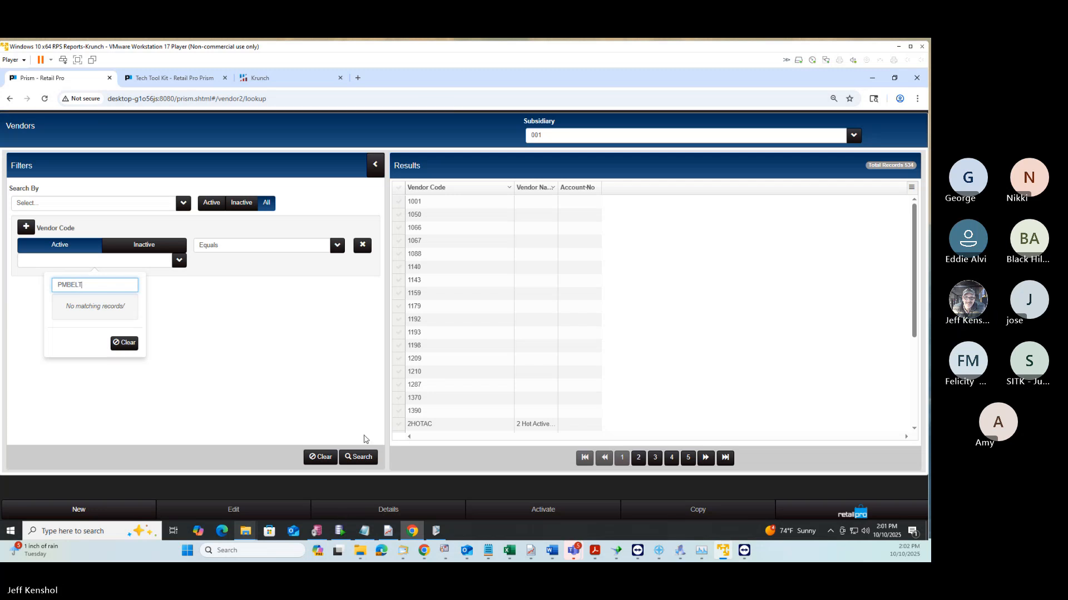
{"action": "left_click", "coordinate": [364, 459]}
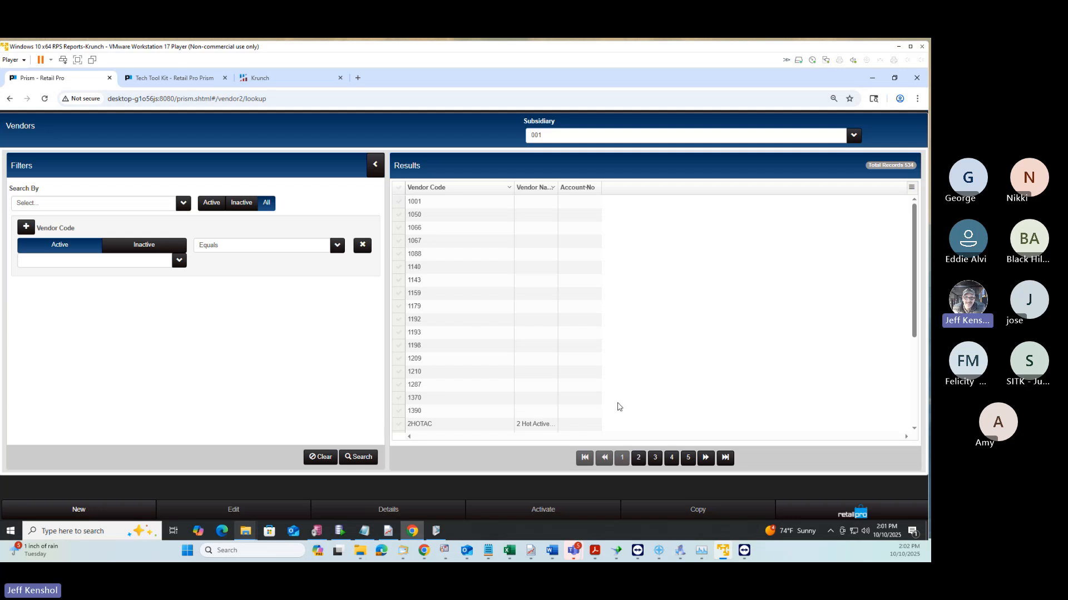
{"action": "left_click", "coordinate": [689, 459]}
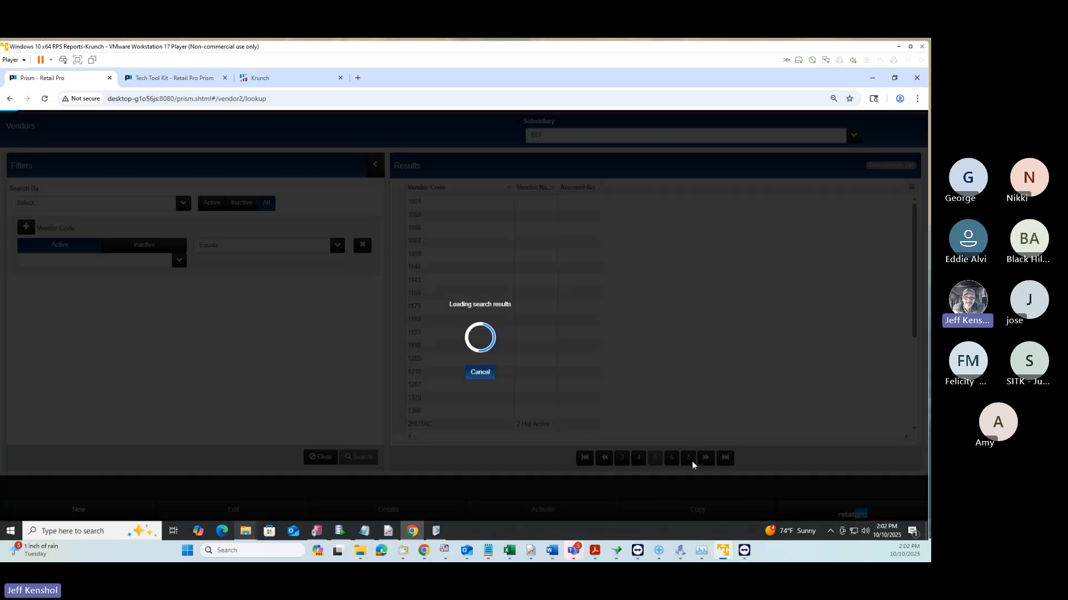
Look through the vendor list of subsidiary 001, including active and inactive vendors, for the P.M. Belt vendor code.
{"action": "left_click", "coordinate": [689, 459]}
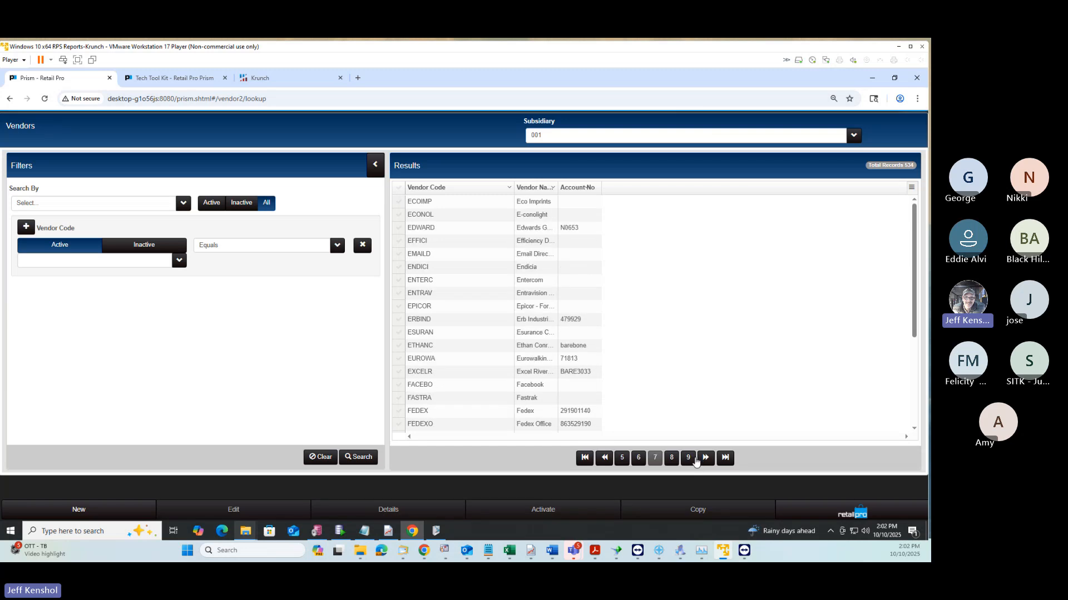
{"action": "left_click", "coordinate": [690, 460]}
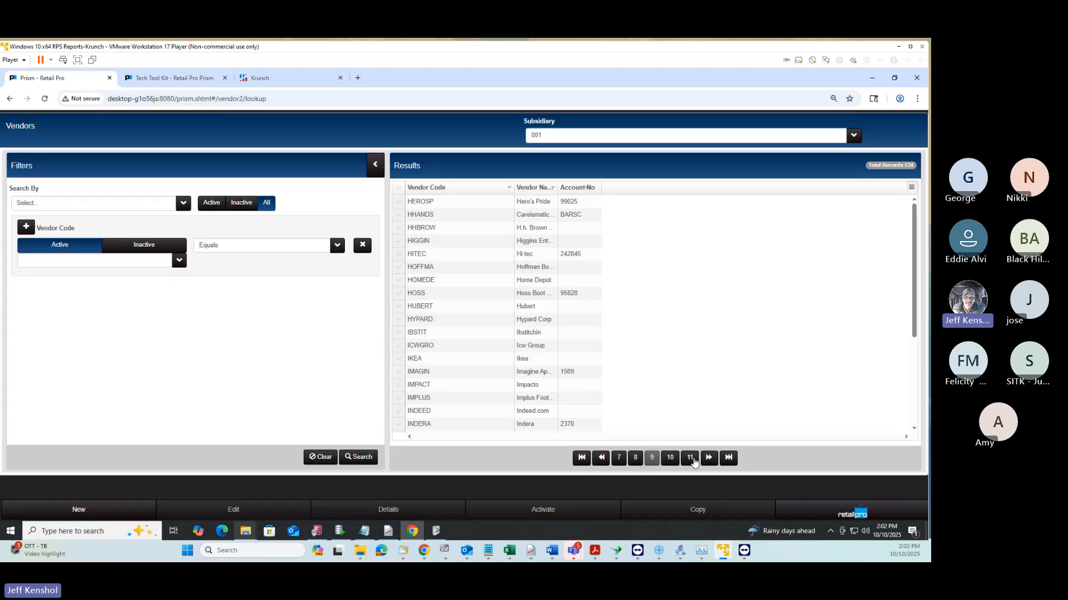
{"action": "left_click", "coordinate": [690, 458]}
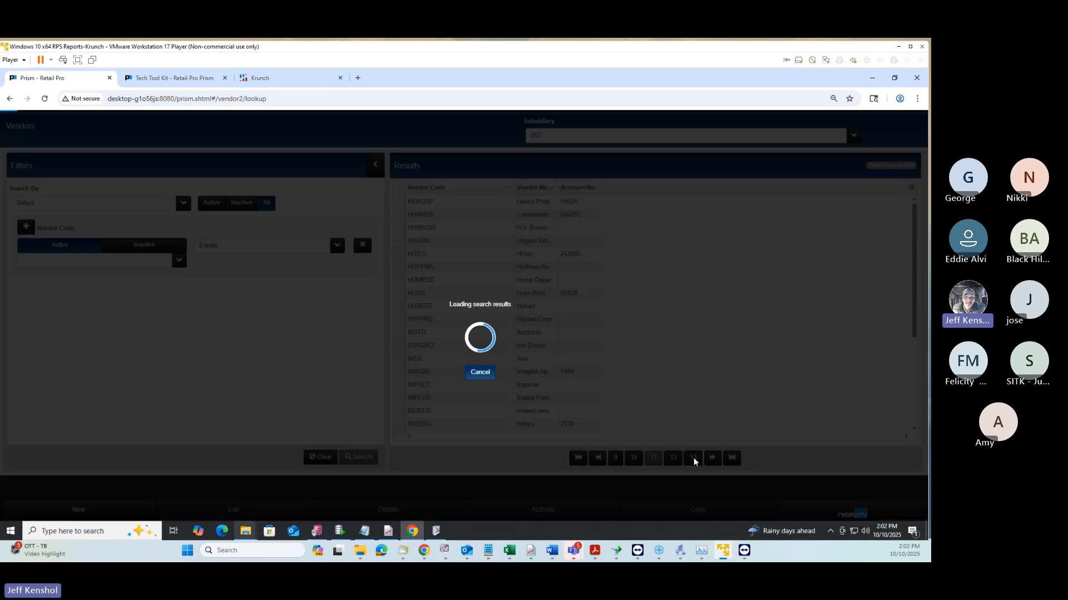
{"action": "left_click", "coordinate": [690, 458]}
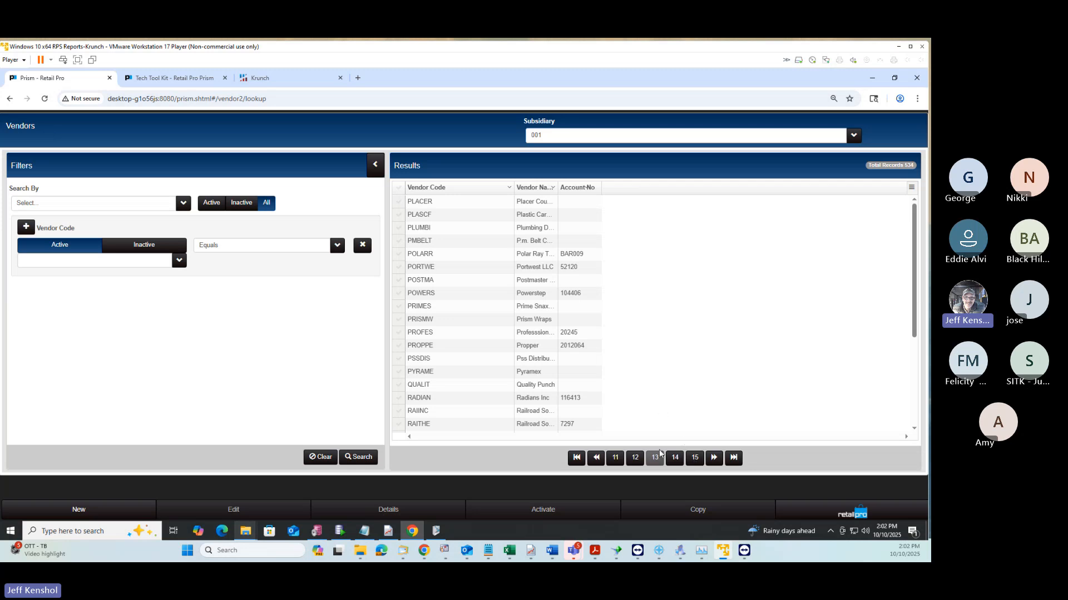
{"action": "left_click", "coordinate": [636, 459]}
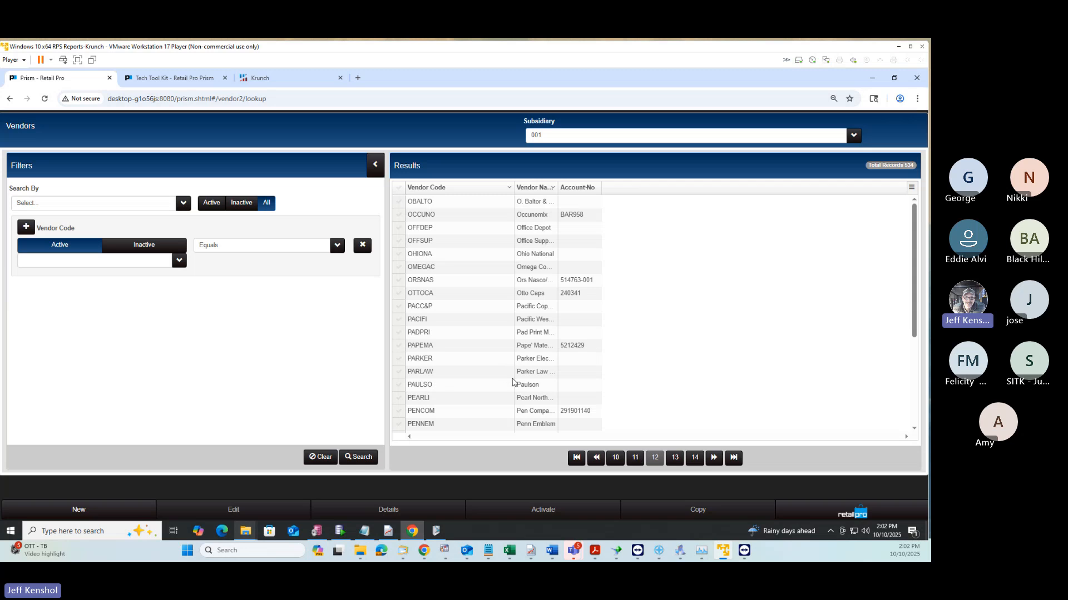
{"action": "left_click", "coordinate": [673, 459]}
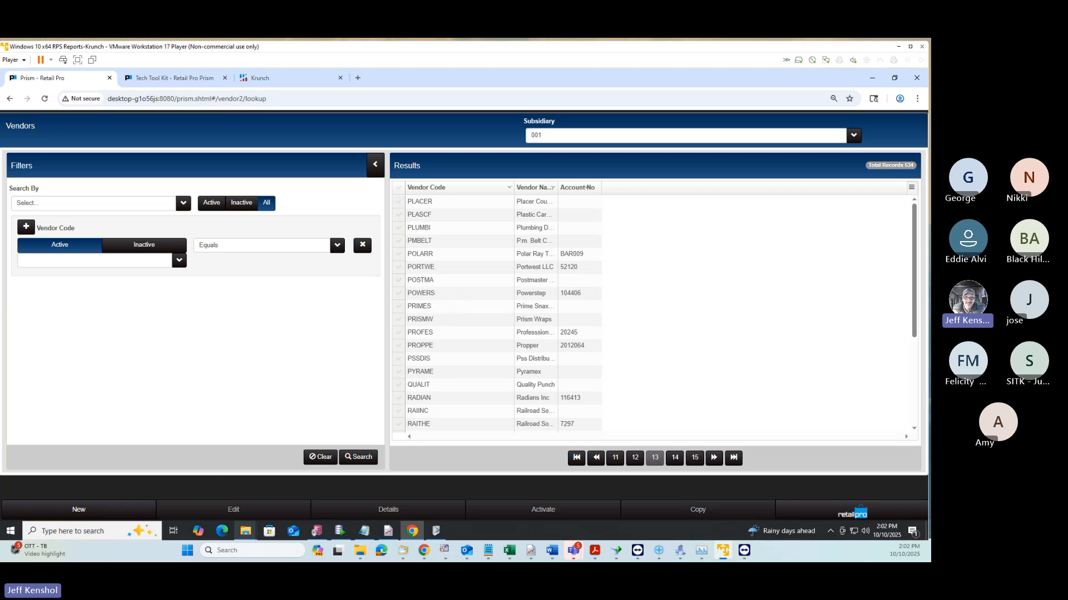
{"action": "left_click", "coordinate": [72, 517]}
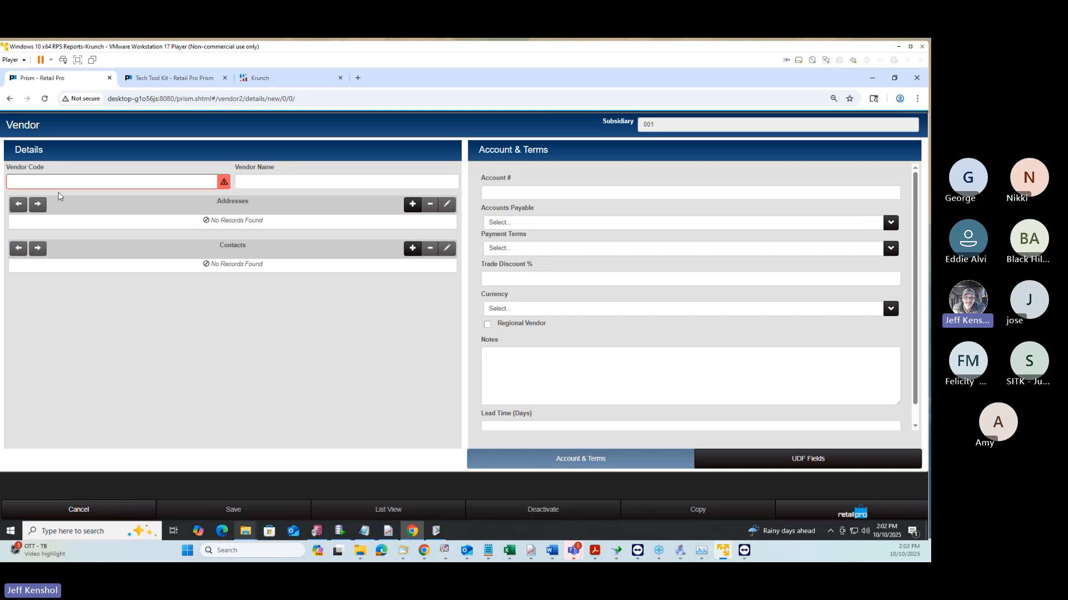
{"action": "left_click", "coordinate": [59, 187]}
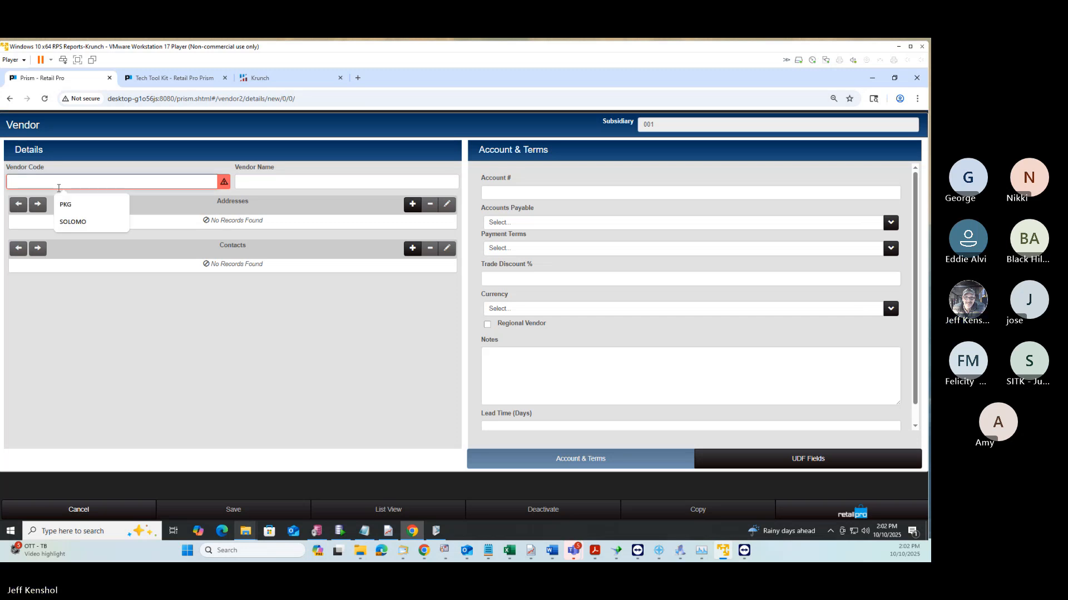
{"action": "type", "text": "PMBELT"}
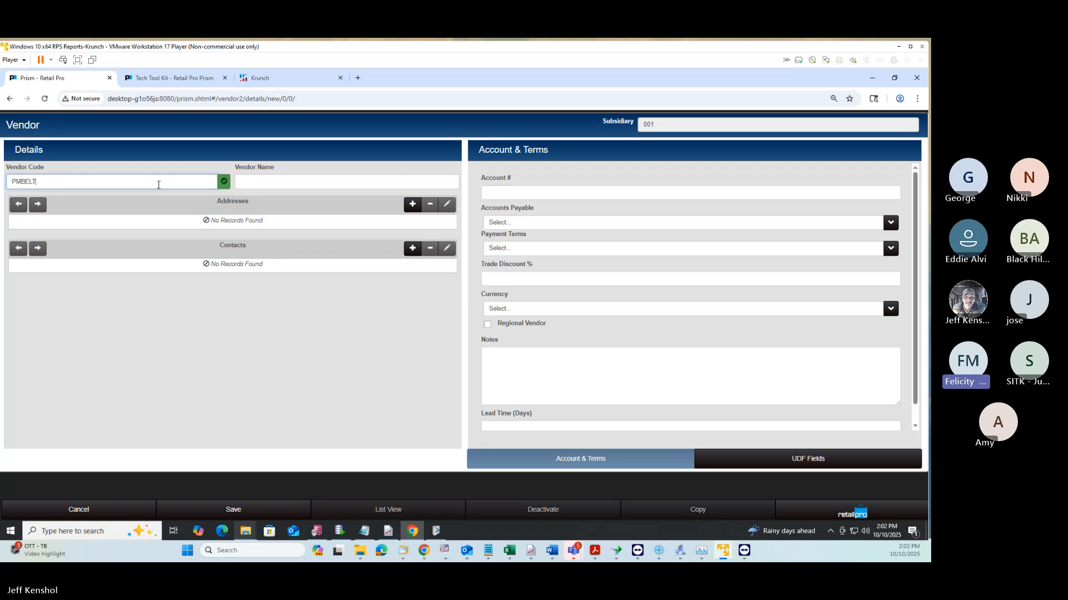
{"action": "left_click", "coordinate": [249, 181]}
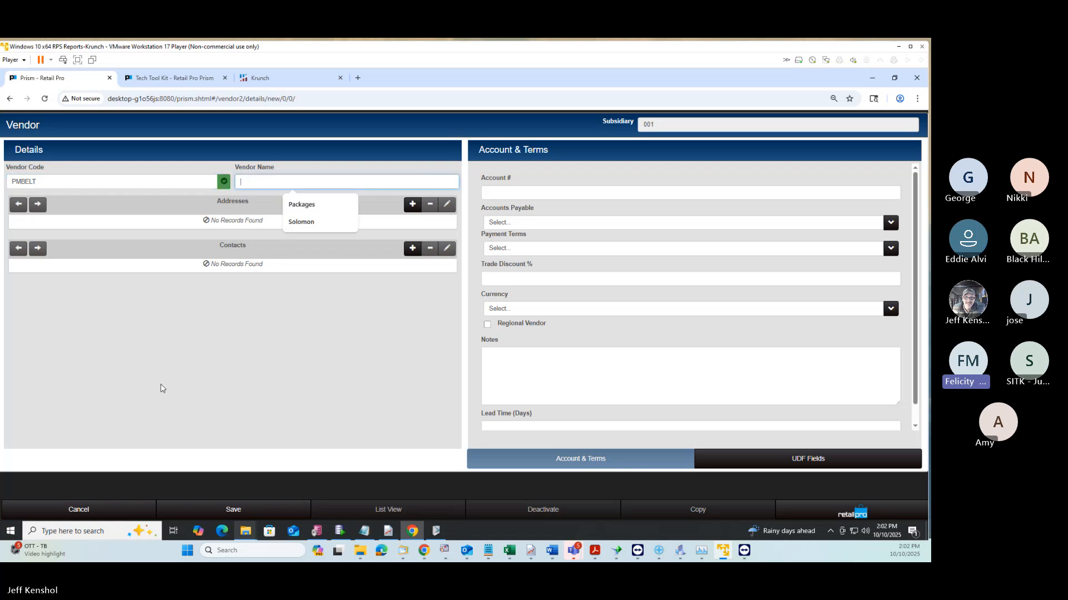
{"action": "left_click", "coordinate": [46, 514]}
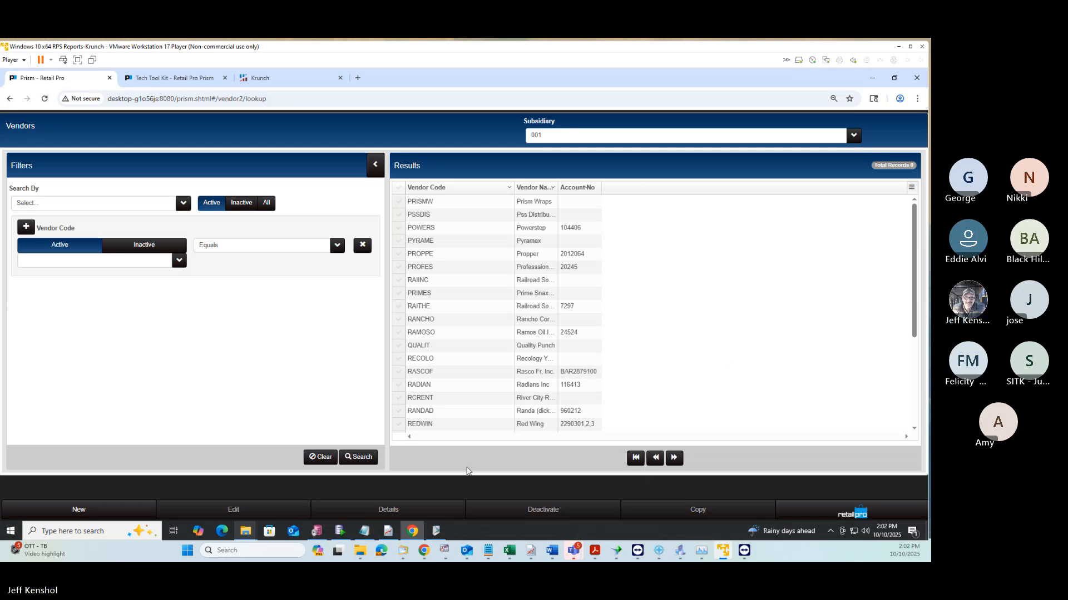
Find the existing PMBELT vendor on page 12 of the vendor list and activate it.
{"action": "left_click", "coordinate": [637, 458]}
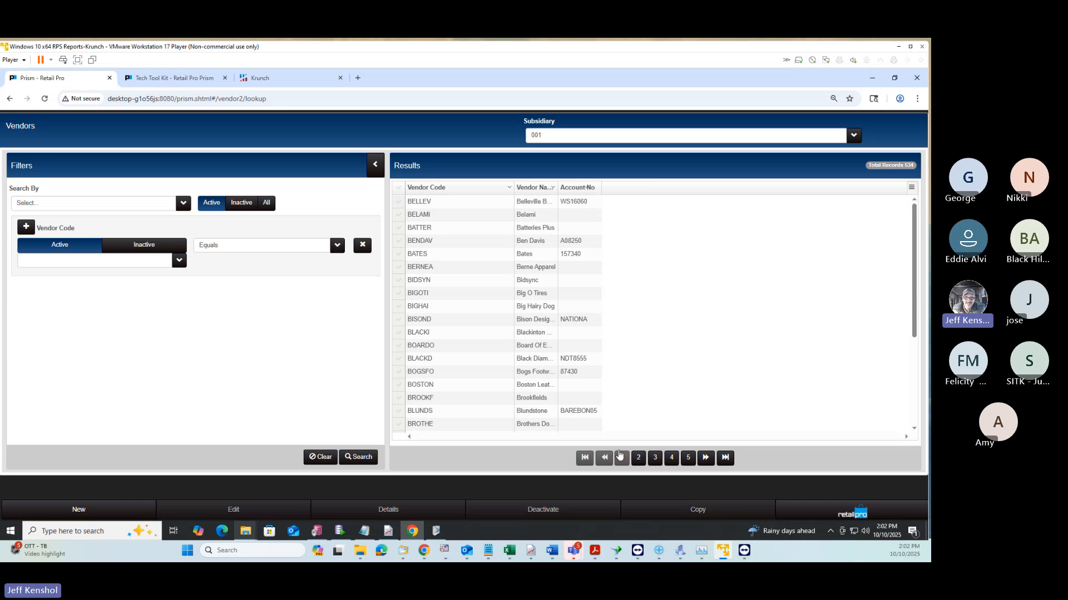
{"action": "left_click", "coordinate": [688, 461]}
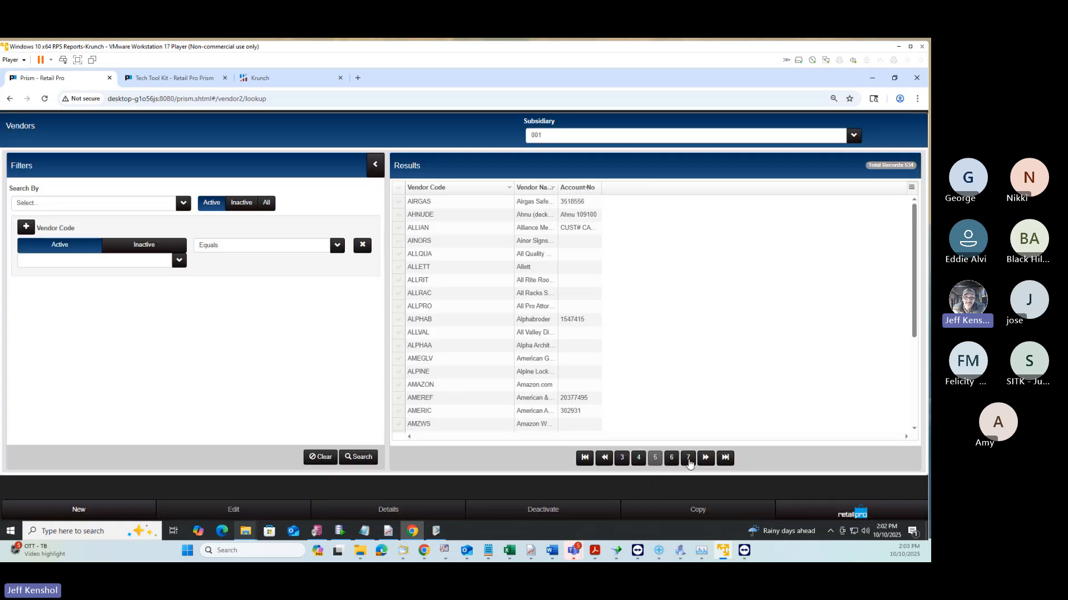
{"action": "left_click", "coordinate": [689, 462]}
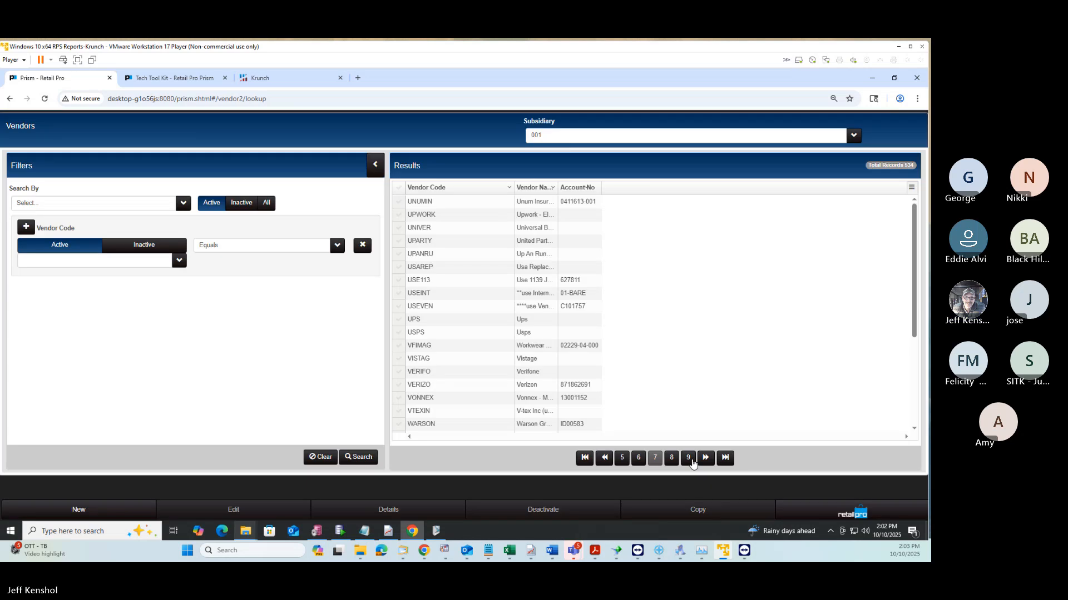
{"action": "left_click", "coordinate": [622, 459]}
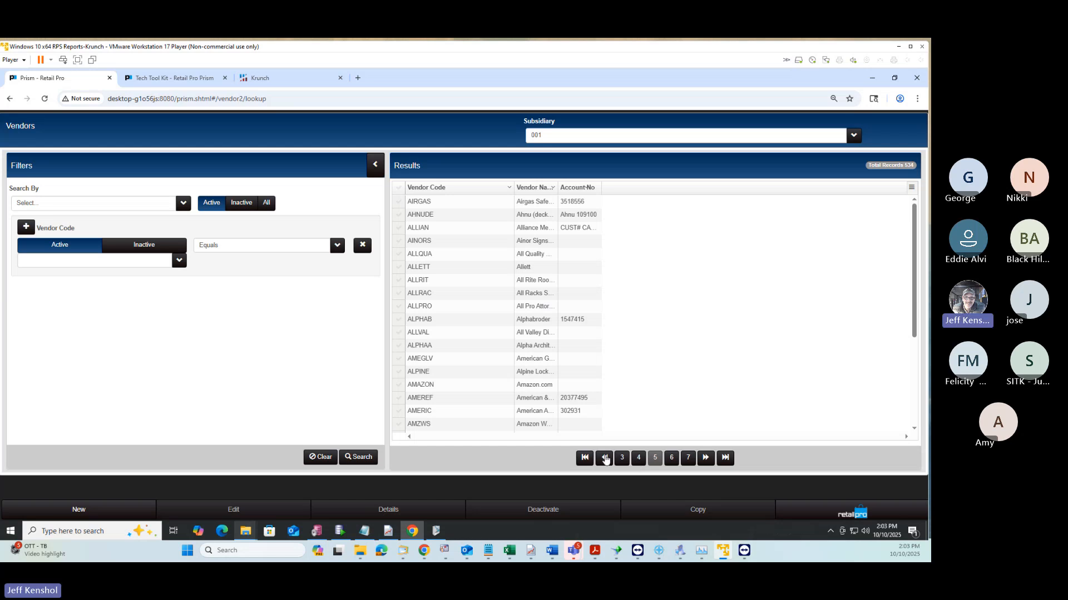
{"action": "left_click", "coordinate": [705, 460]}
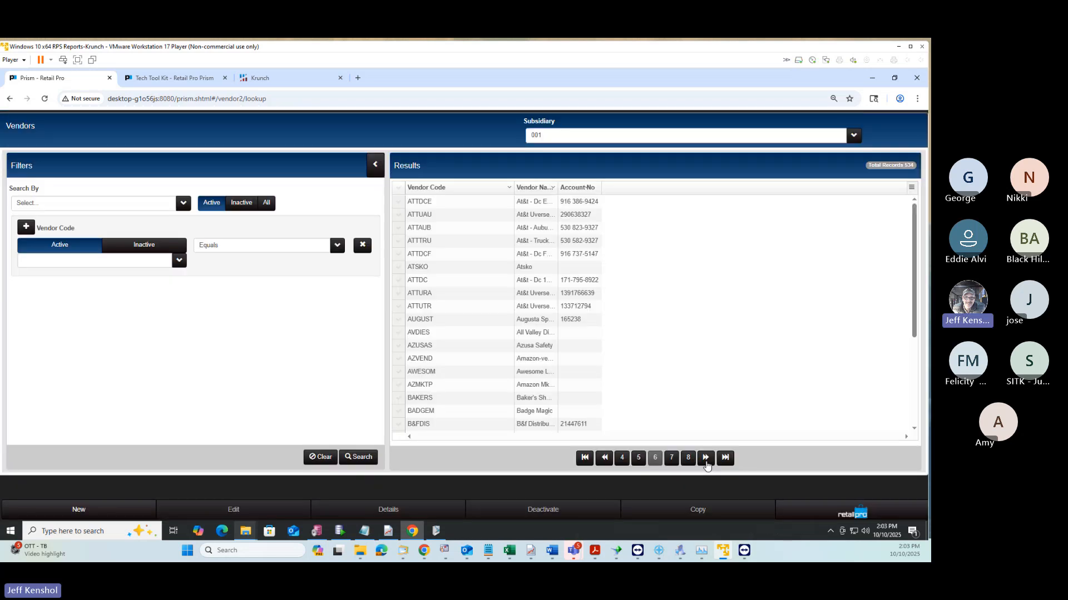
{"action": "left_click", "coordinate": [706, 459]}
{"action": "left_click", "coordinate": [705, 462]}
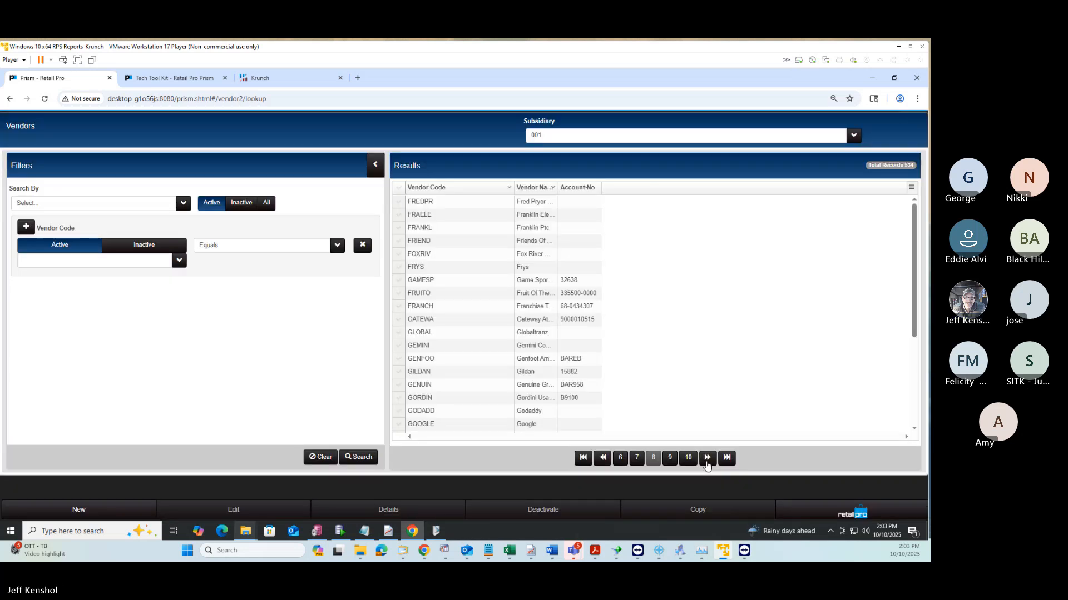
{"action": "left_click", "coordinate": [707, 463]}
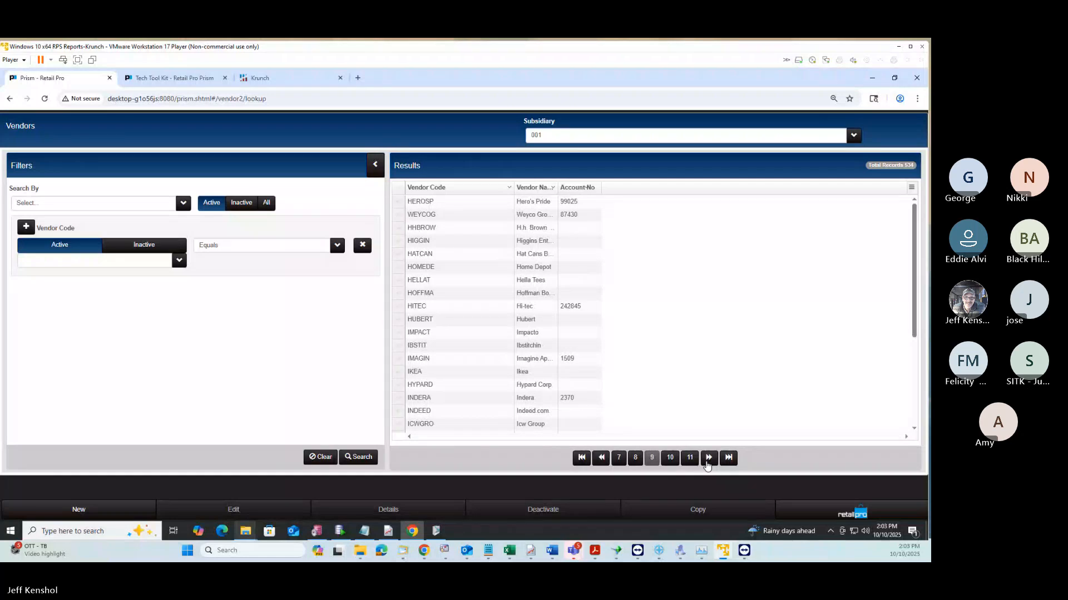
{"action": "left_click", "coordinate": [707, 463]}
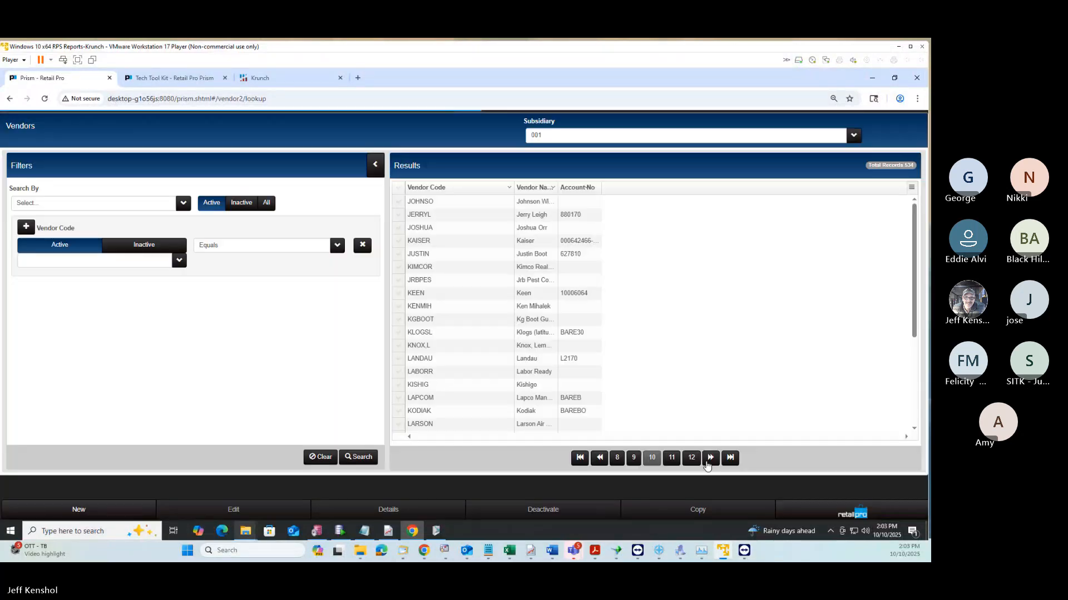
{"action": "left_click", "coordinate": [707, 464]}
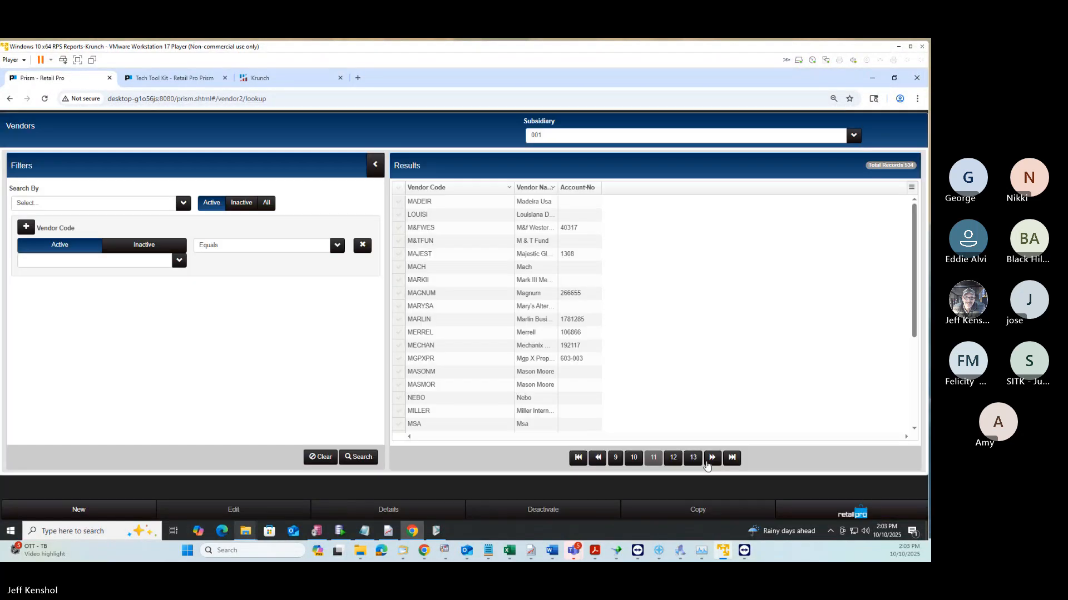
{"action": "left_click", "coordinate": [707, 464]}
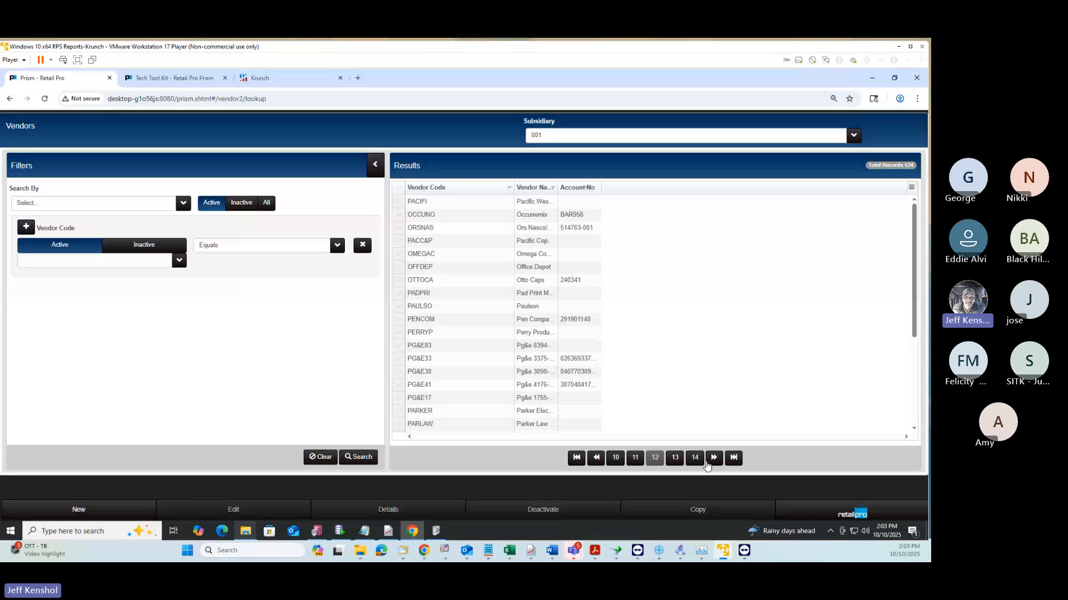
{"action": "left_click", "coordinate": [706, 463]}
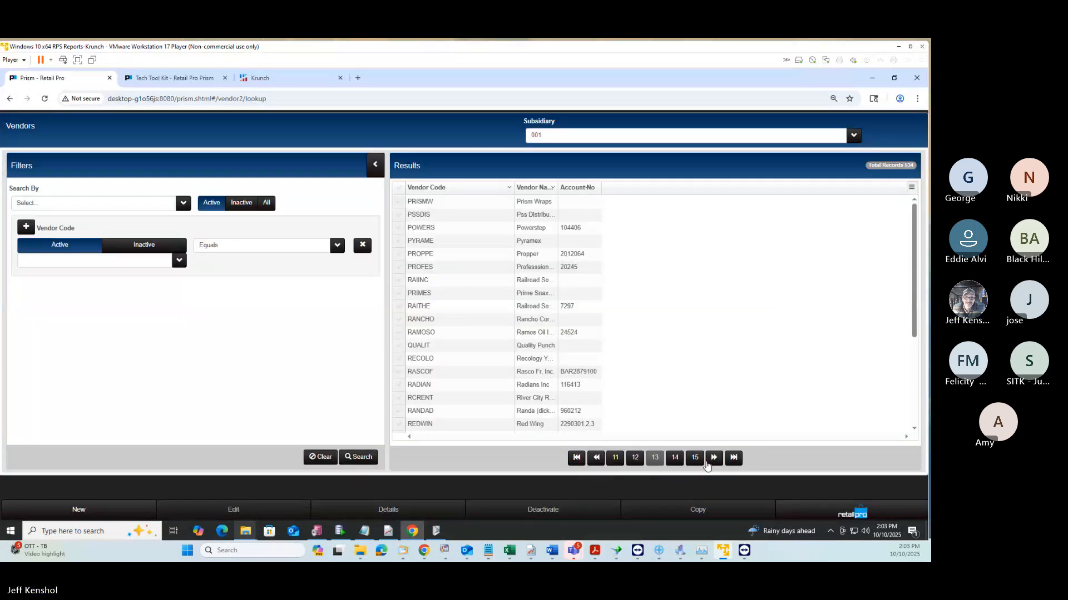
{"action": "scroll", "coordinate": [701, 411], "scroll_direction": "down", "scroll_amount": 3}
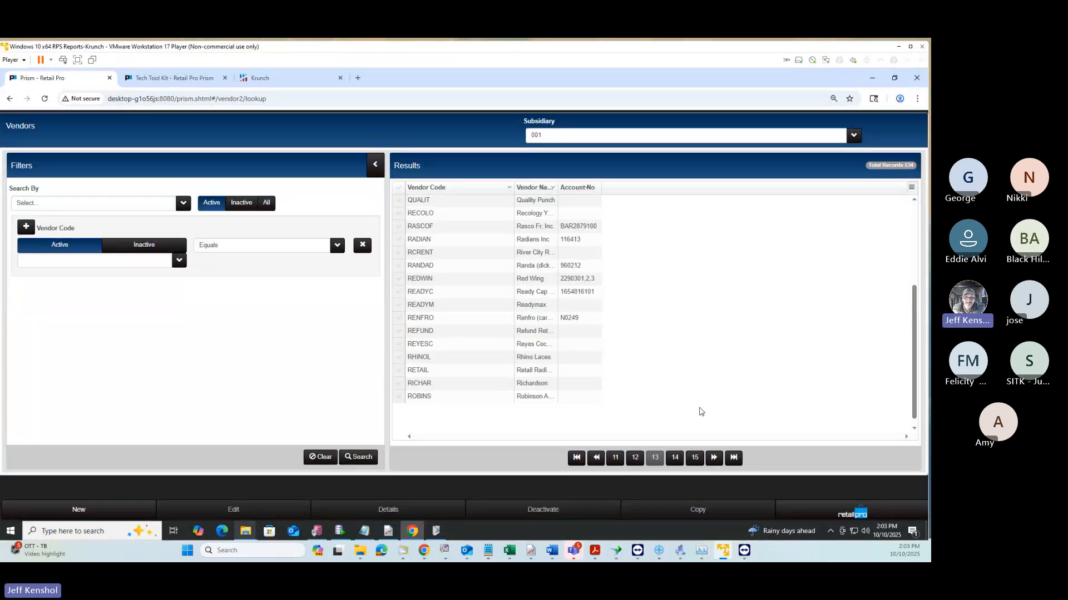
{"action": "scroll", "coordinate": [701, 412], "scroll_direction": "up", "scroll_amount": 3}
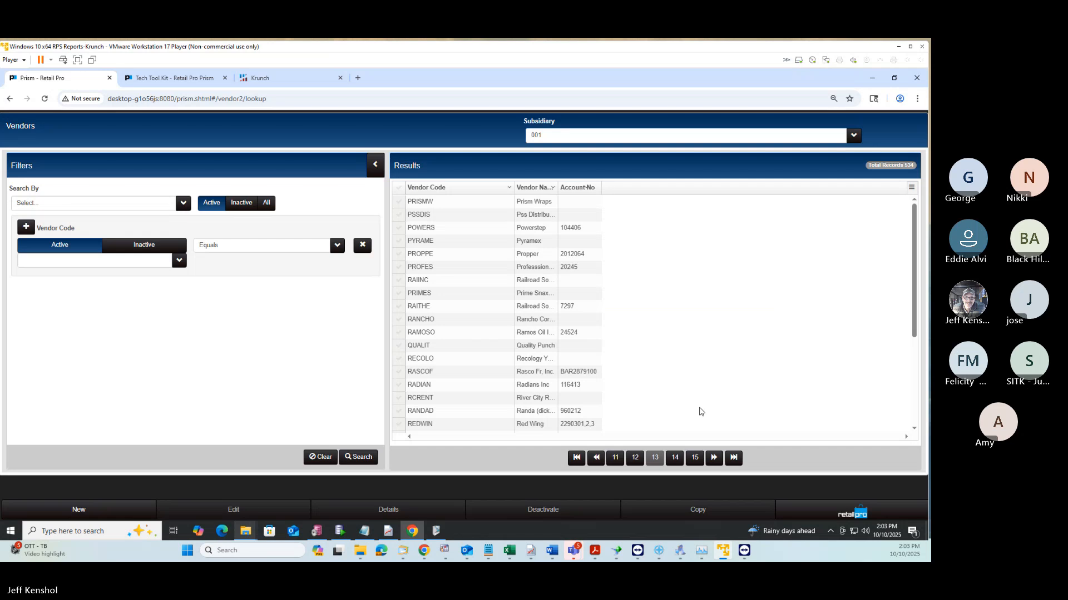
{"action": "left_click", "coordinate": [635, 458]}
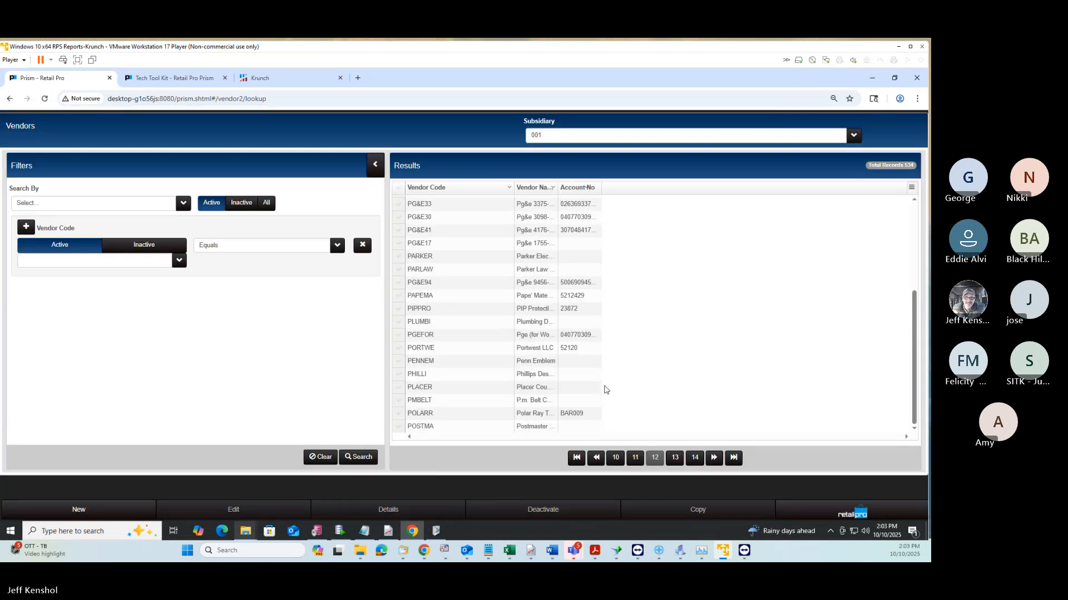
{"action": "left_click", "coordinate": [400, 404]}
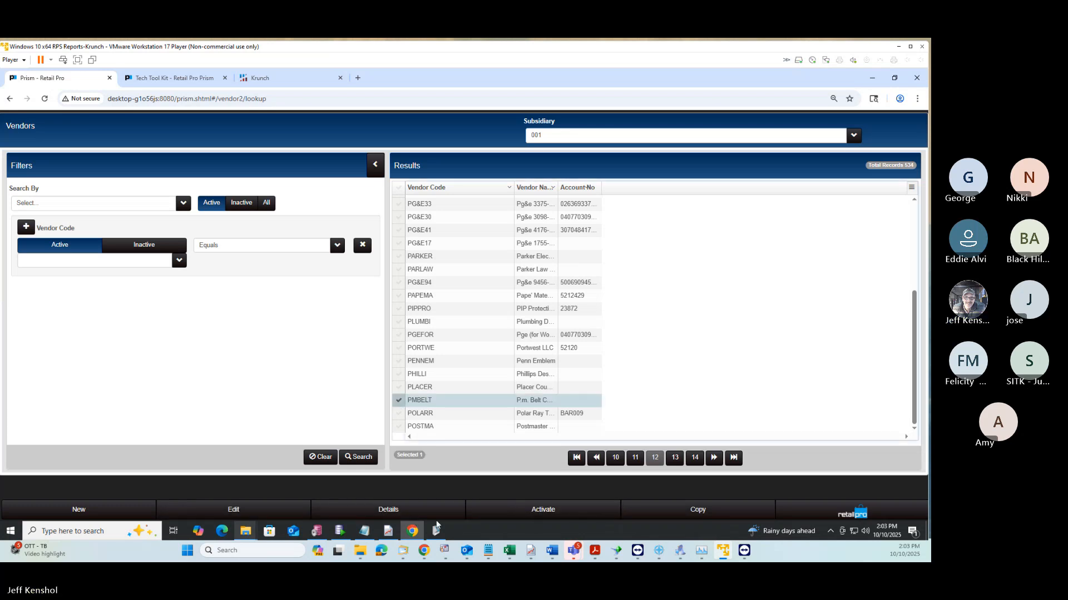
{"action": "left_click", "coordinate": [547, 515]}
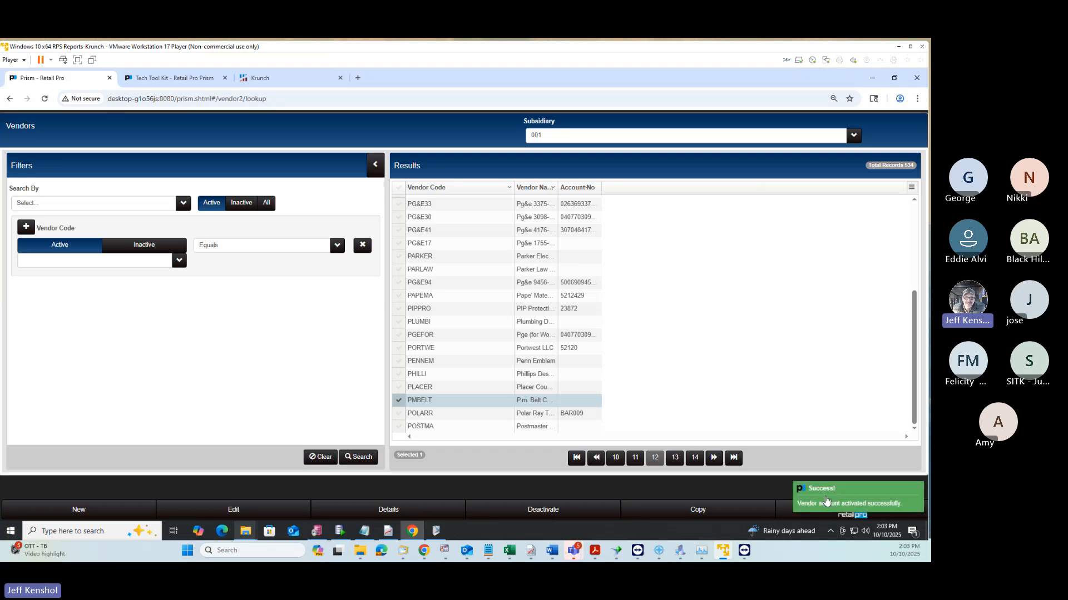
Go to Store Operations and open the purchasing calculation of the Auto Purchasing tool.
{"action": "left_click", "coordinate": [842, 510]}
{"action": "left_click", "coordinate": [842, 512]}
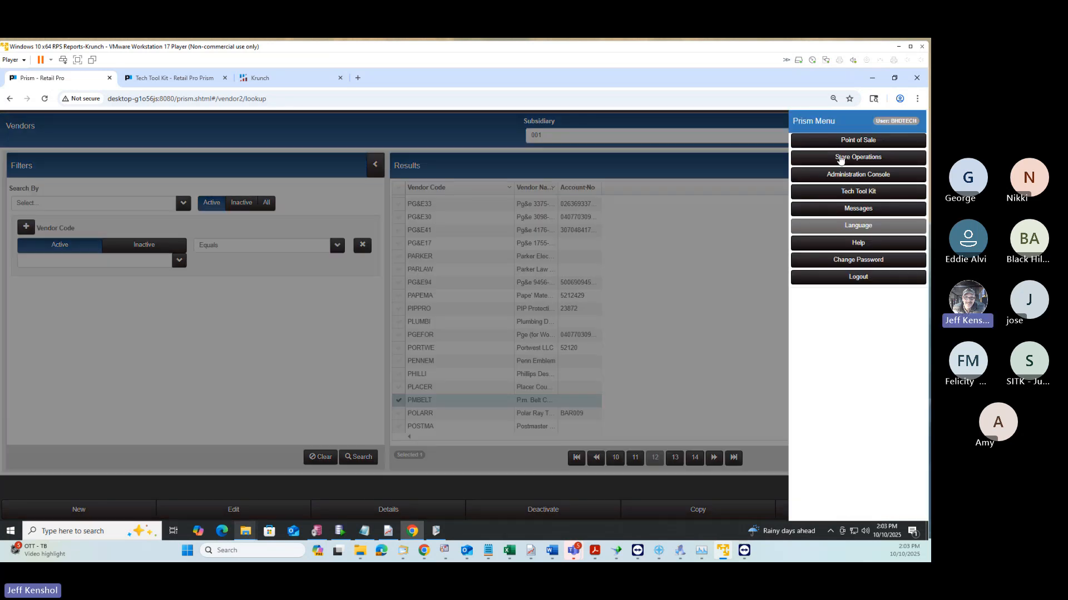
{"action": "left_click", "coordinate": [834, 158]}
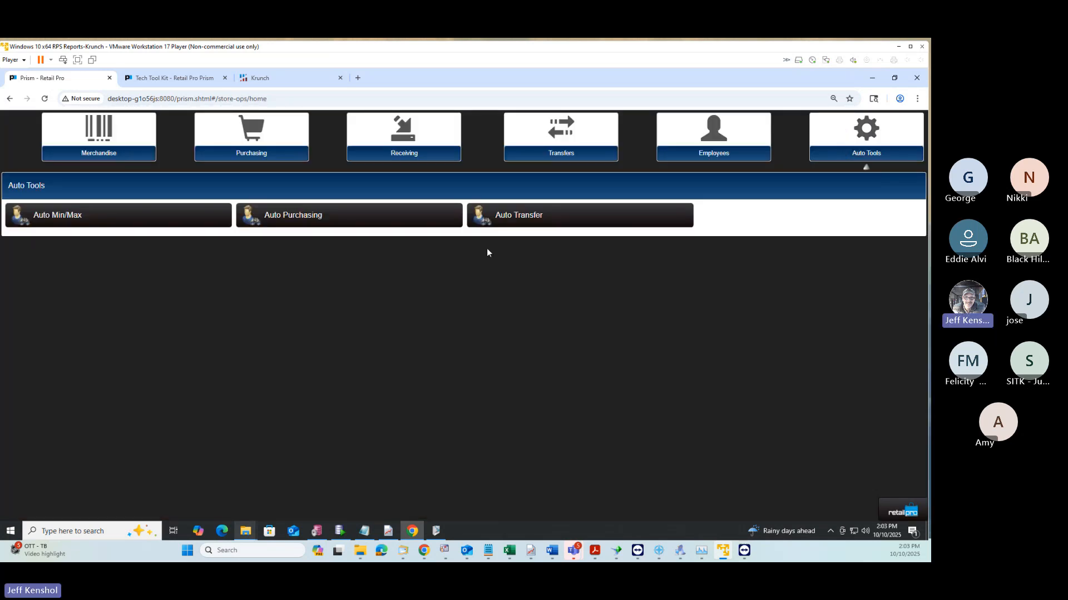
{"action": "left_click", "coordinate": [278, 217]}
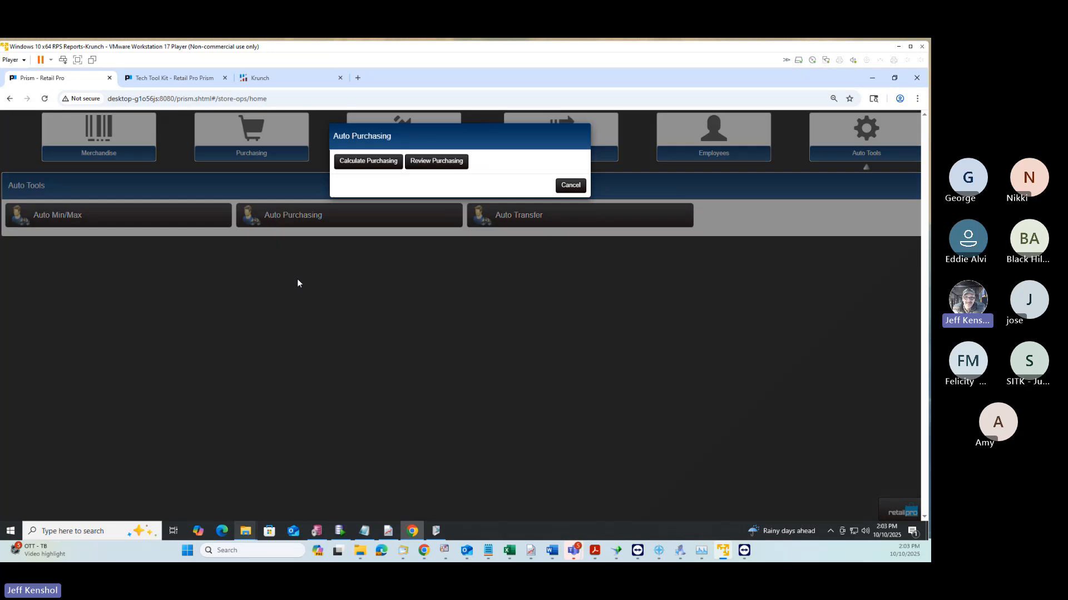
{"action": "left_click", "coordinate": [379, 163]}
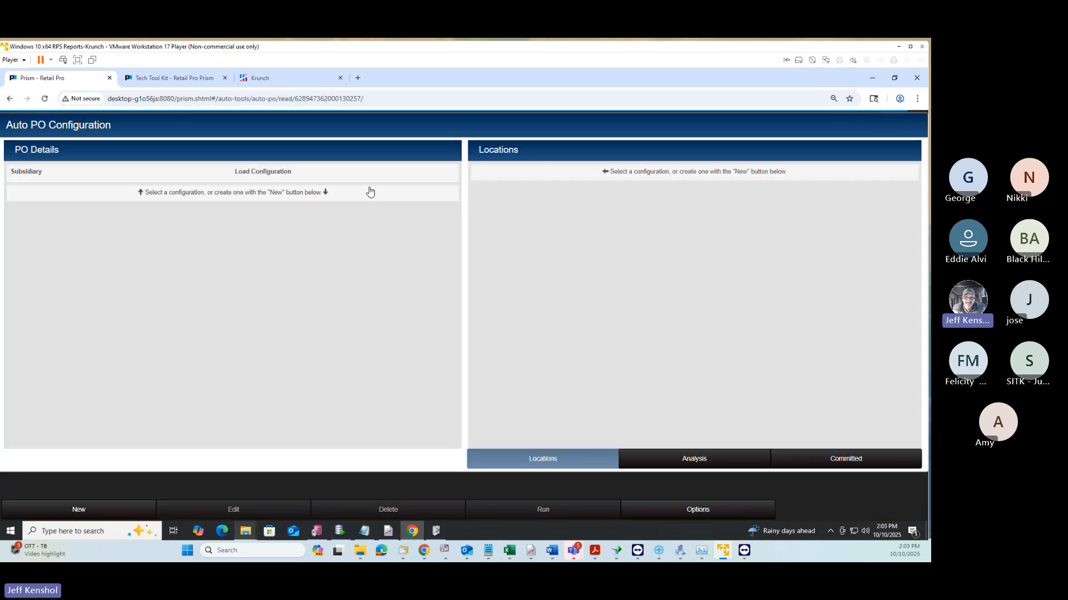
Load the PMBELT Auto PO configuration and open its analysis settings for editing.
{"action": "left_click", "coordinate": [330, 191]}
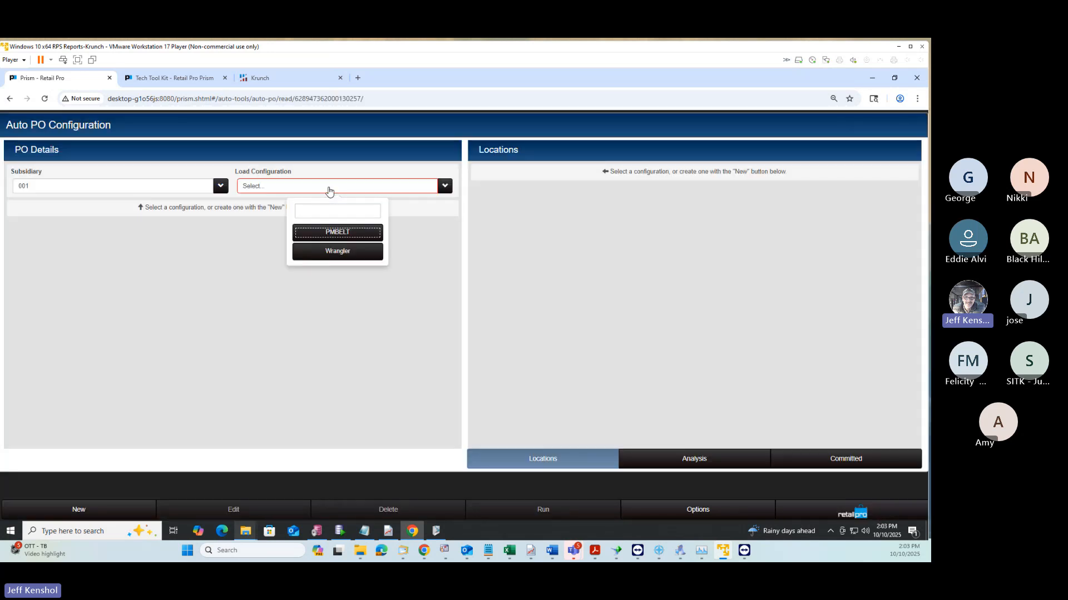
{"action": "left_click", "coordinate": [336, 233]}
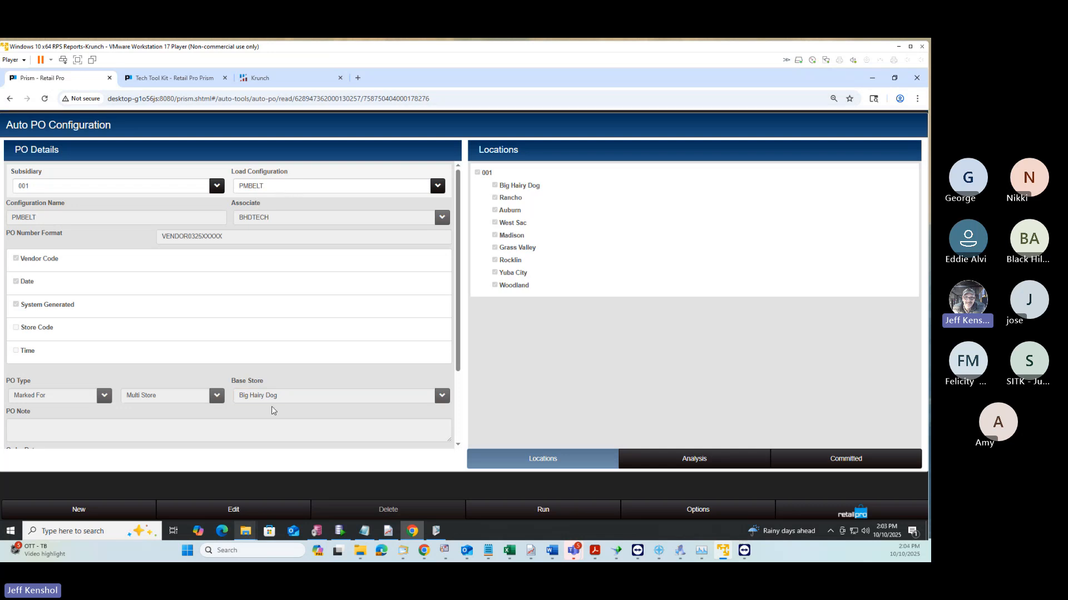
{"action": "left_click", "coordinate": [223, 510]}
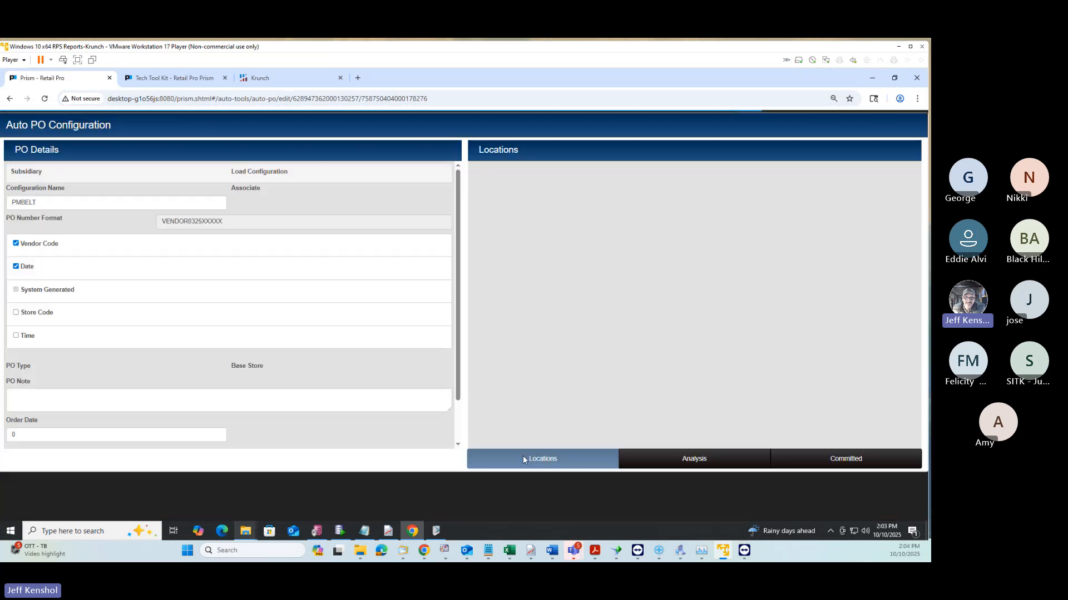
{"action": "left_click", "coordinate": [679, 461]}
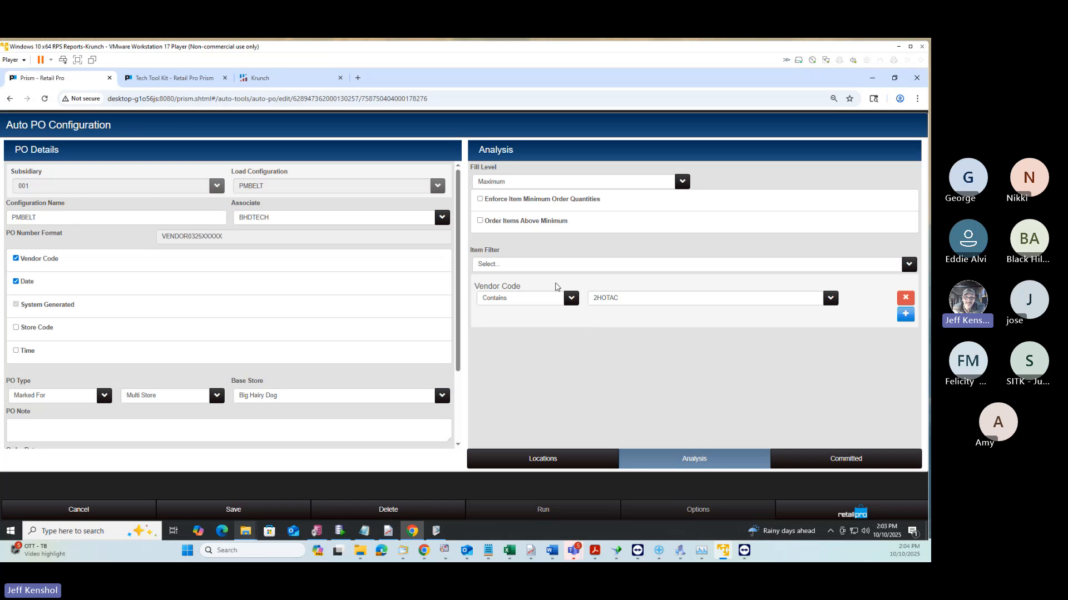
Set the vendor code filter of the PMBELT Auto PO configuration to PMBELT and save the configuration.
{"action": "left_click", "coordinate": [617, 301]}
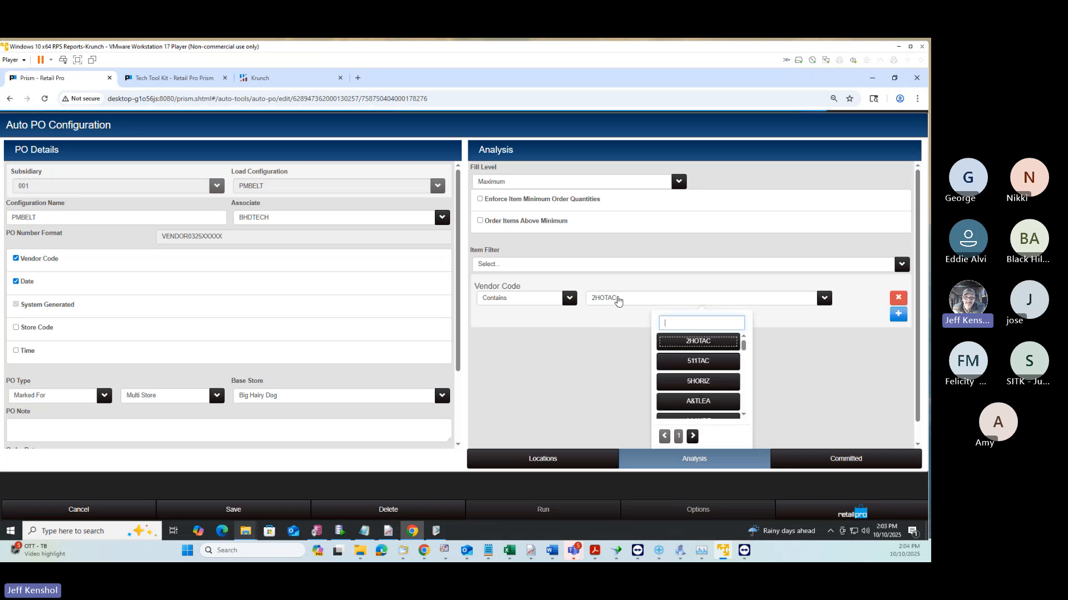
{"action": "type", "text": "PMB"}
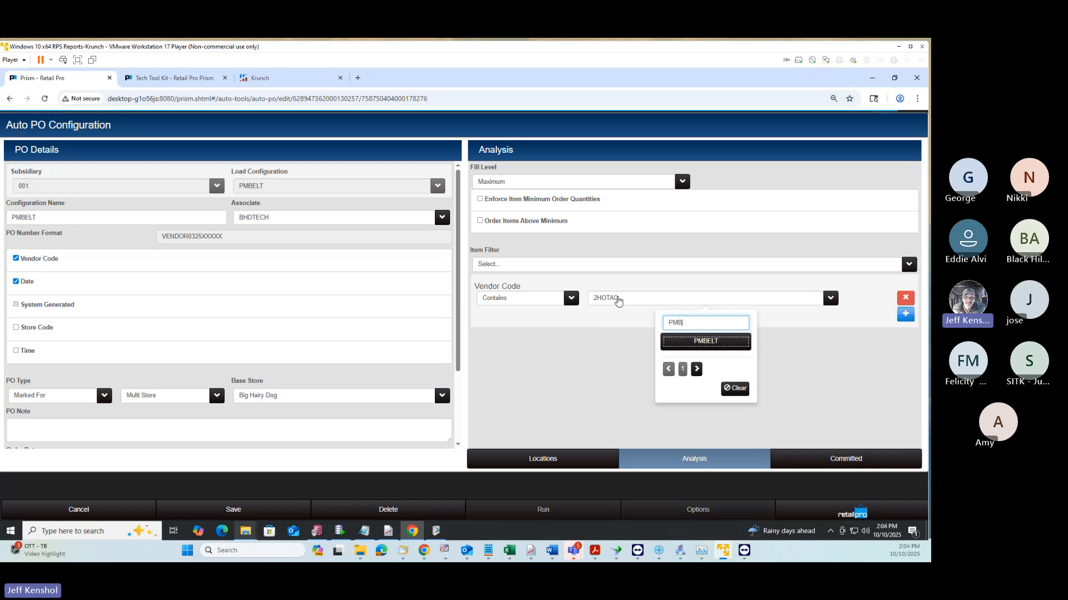
{"action": "left_click", "coordinate": [725, 344]}
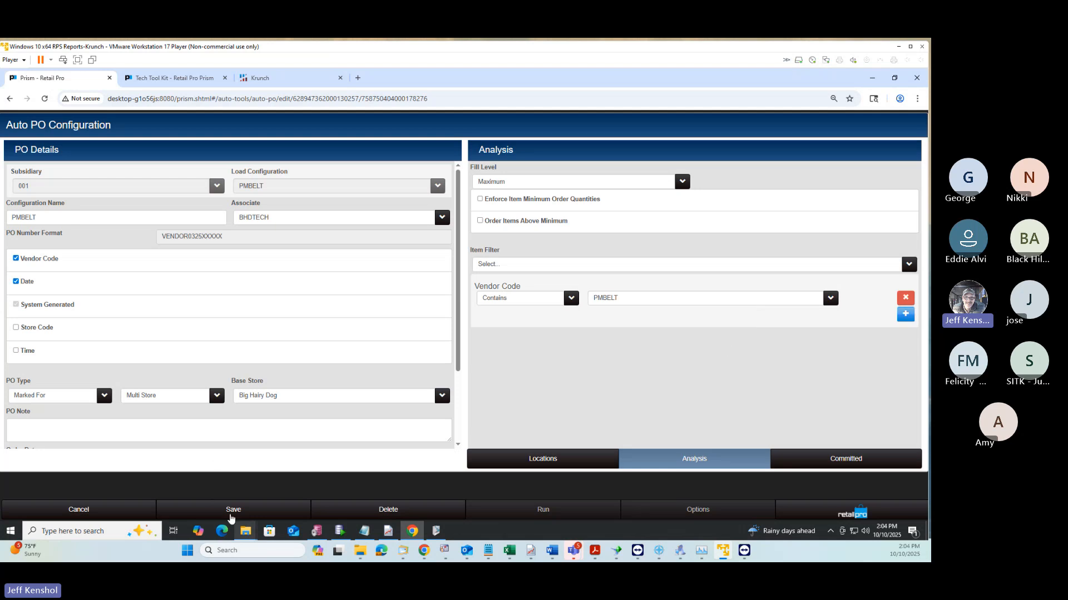
{"action": "left_click", "coordinate": [231, 514]}
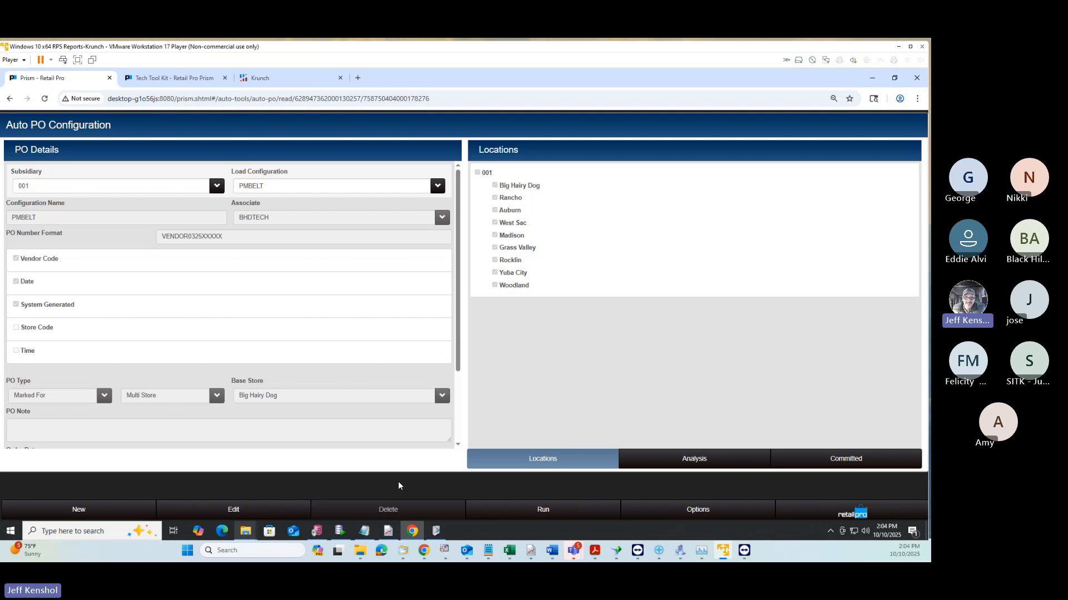
Run the PMBELT Auto PO configuration, overwriting the records pending review, and open the Purchasing Review.
{"action": "left_click", "coordinate": [553, 514]}
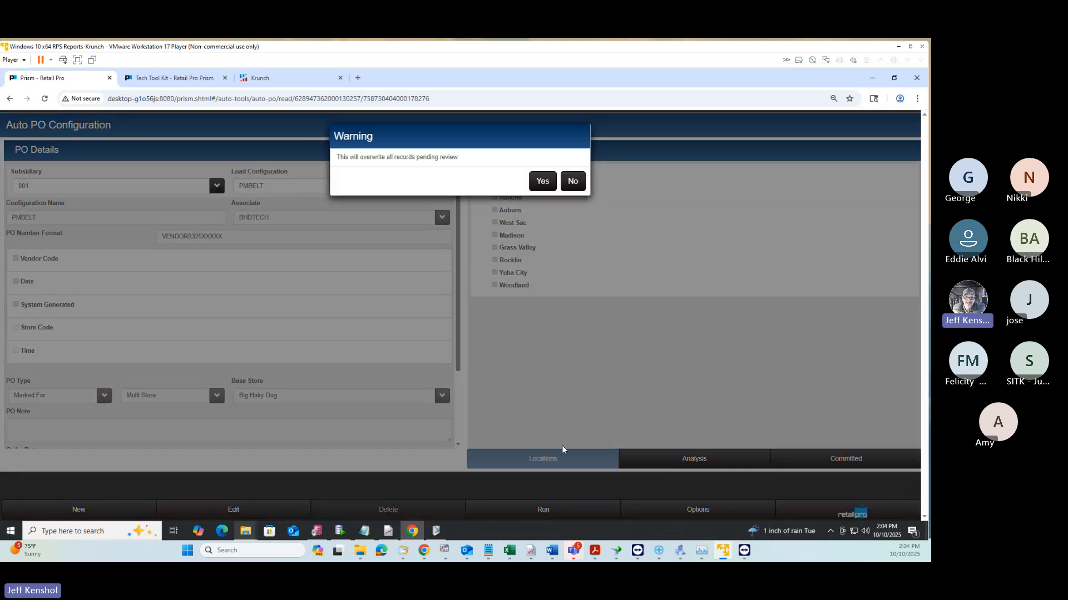
{"action": "left_click", "coordinate": [539, 180]}
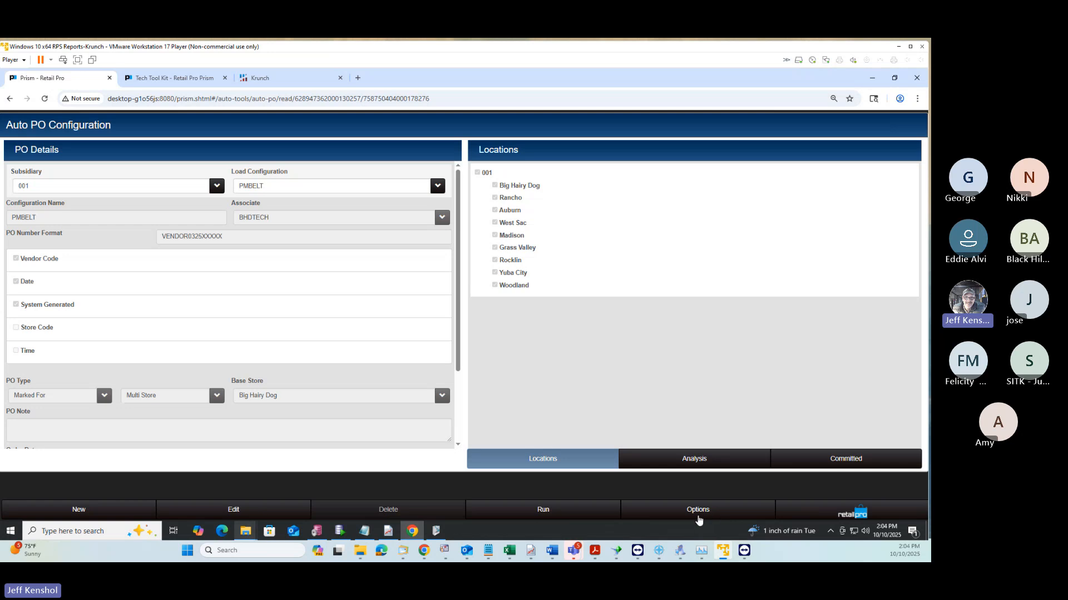
{"action": "left_click", "coordinate": [687, 510]}
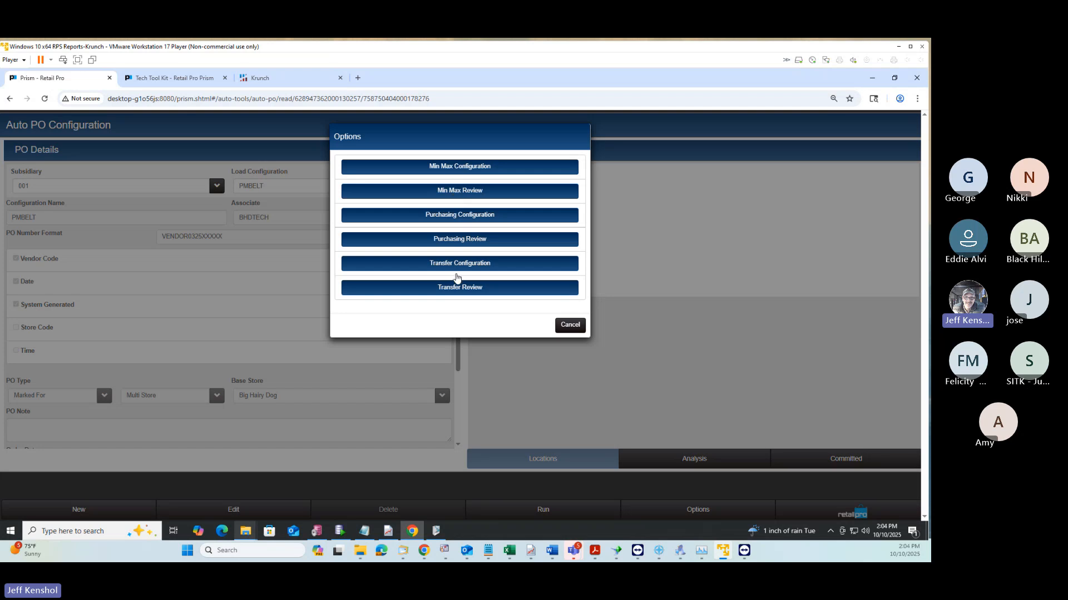
{"action": "left_click", "coordinate": [460, 240]}
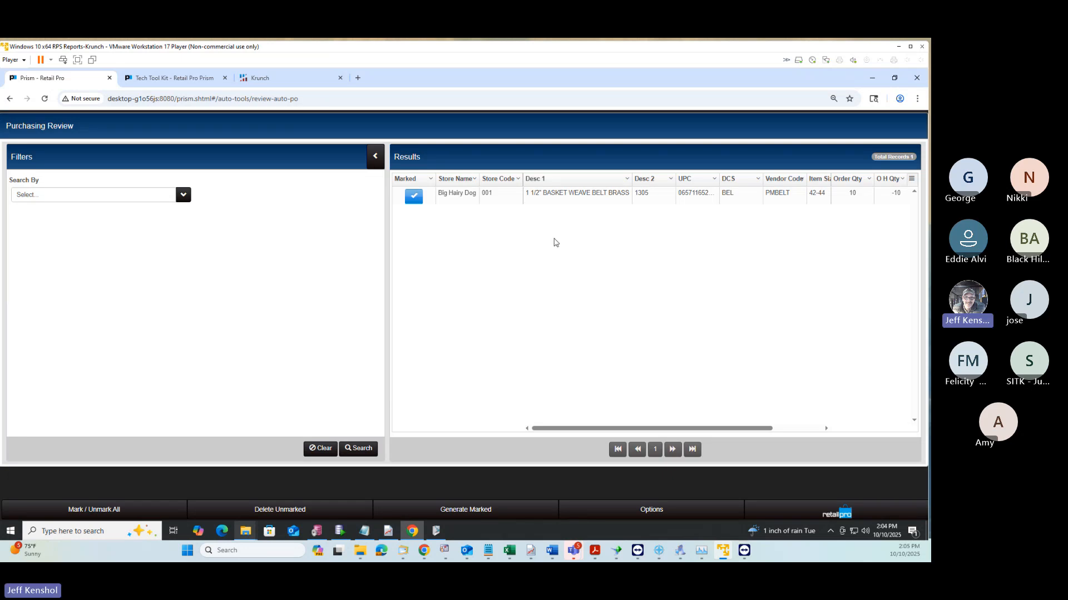
Check the belt record in the Purchasing Review, keep it marked, and generate purchase orders for the marked records.
{"action": "left_click", "coordinate": [897, 192]}
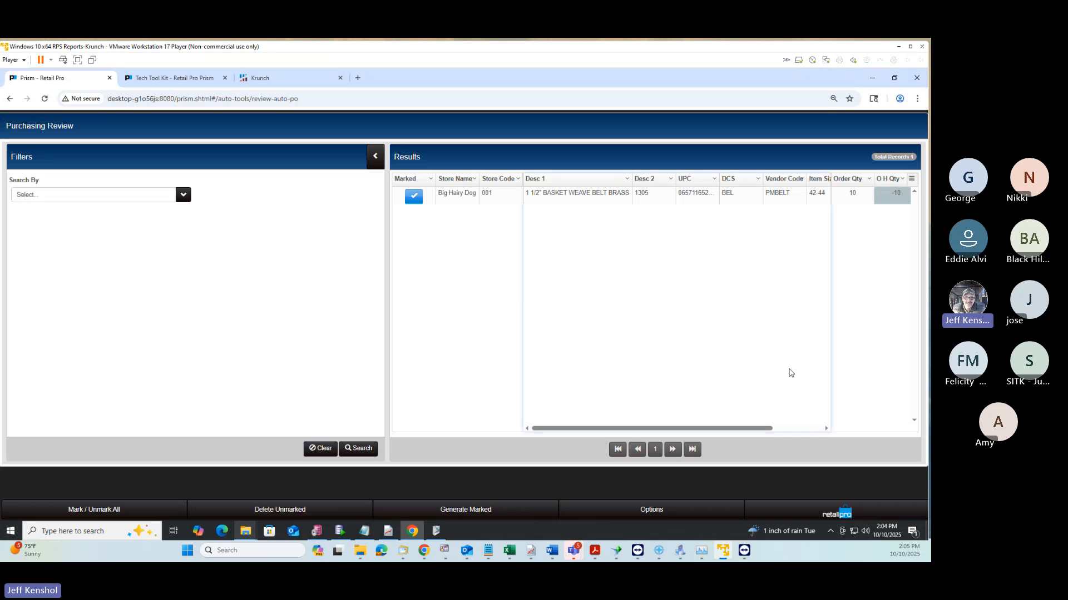
{"action": "left_click", "coordinate": [375, 157]}
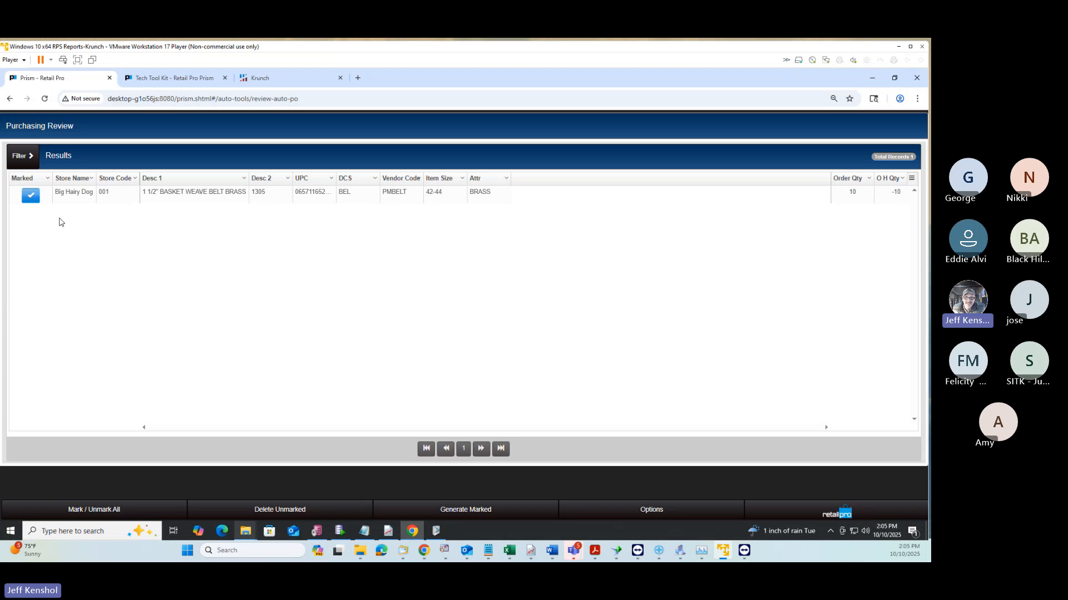
{"action": "left_click", "coordinate": [34, 203]}
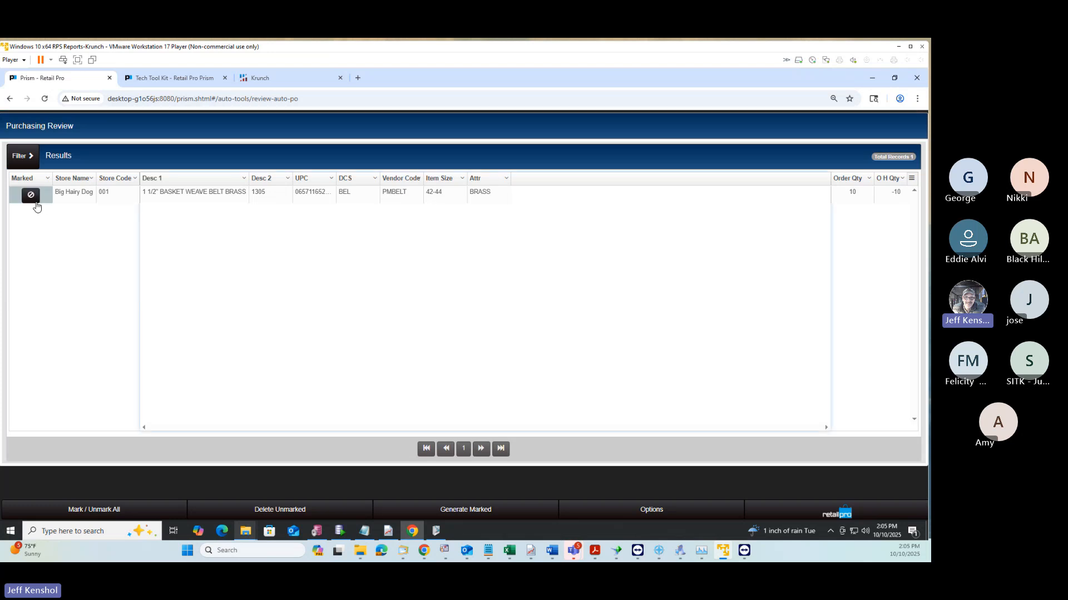
{"action": "left_click", "coordinate": [35, 202]}
{"action": "left_click", "coordinate": [456, 508]}
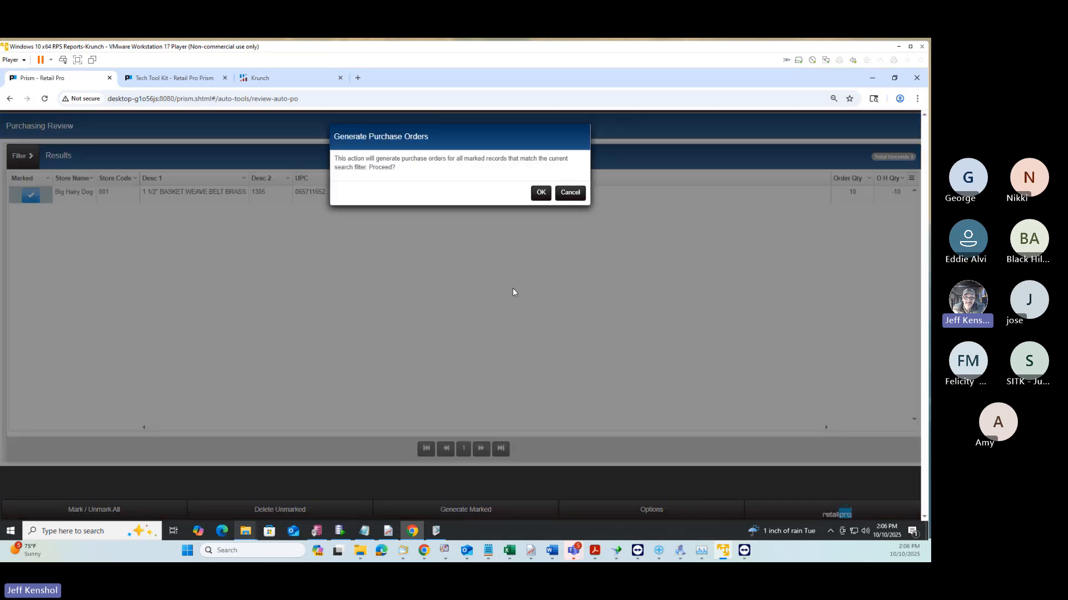
{"action": "left_click", "coordinate": [541, 192]}
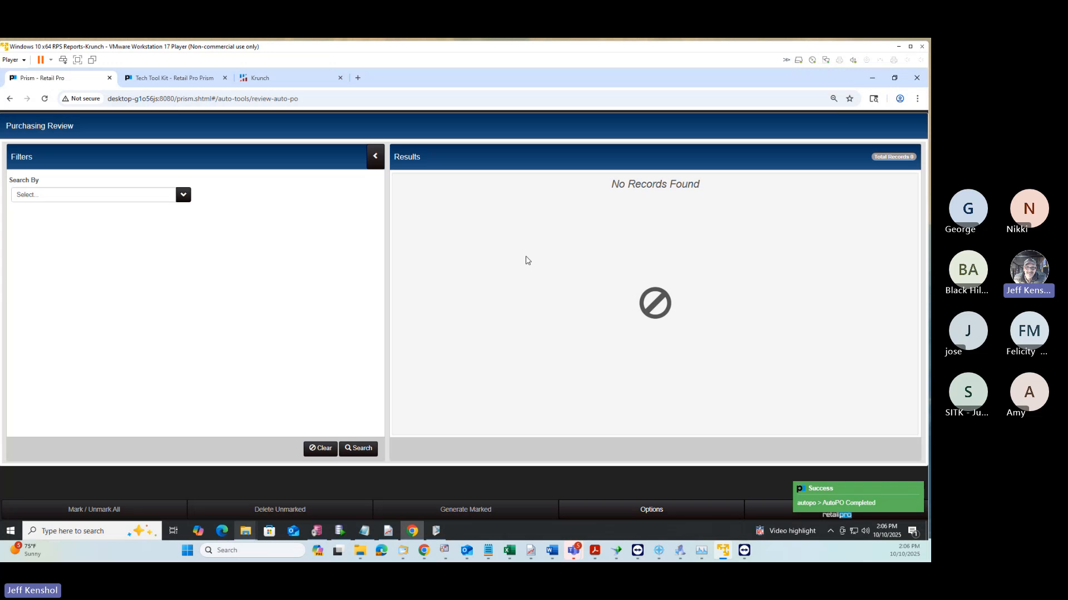
Go to the Purchase Order Lookup in Store Operations and list the active purchase orders of subsidiary 001.
{"action": "left_click", "coordinate": [815, 517]}
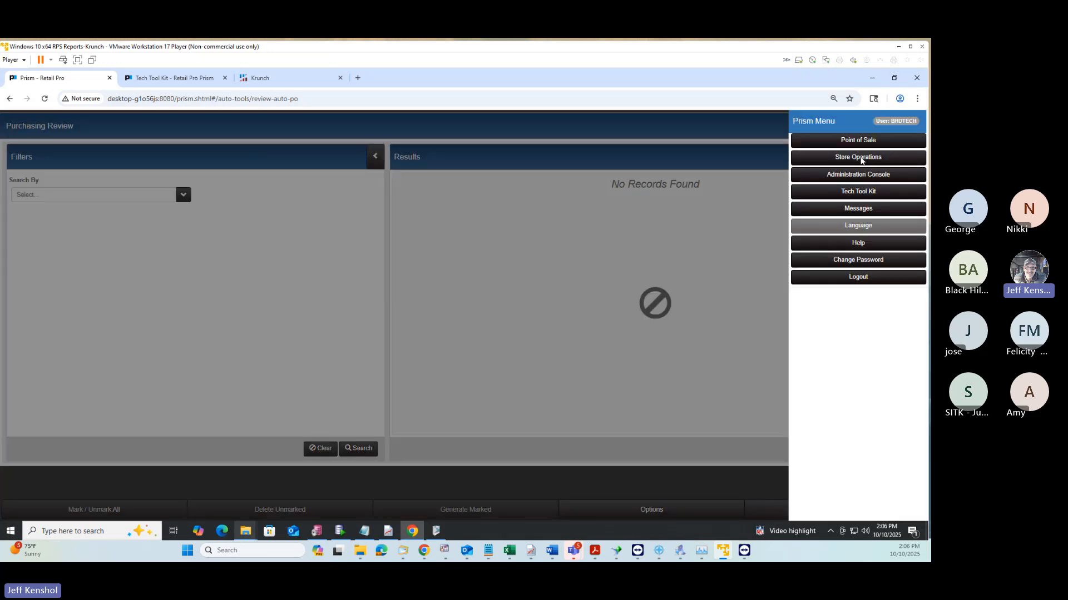
{"action": "left_click", "coordinate": [860, 158]}
{"action": "left_click", "coordinate": [223, 155]}
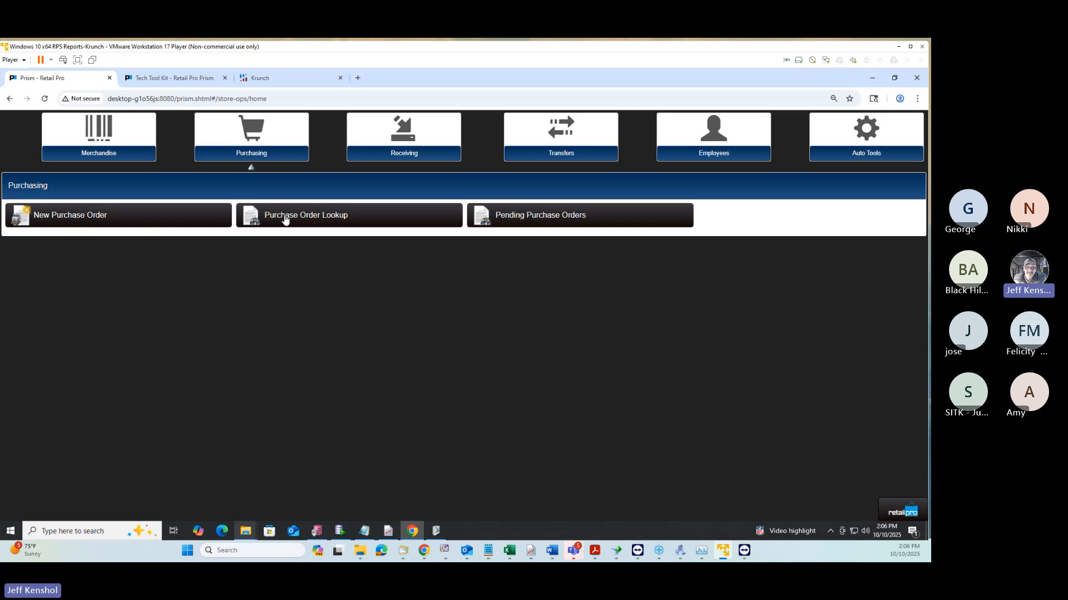
{"action": "left_click", "coordinate": [284, 220]}
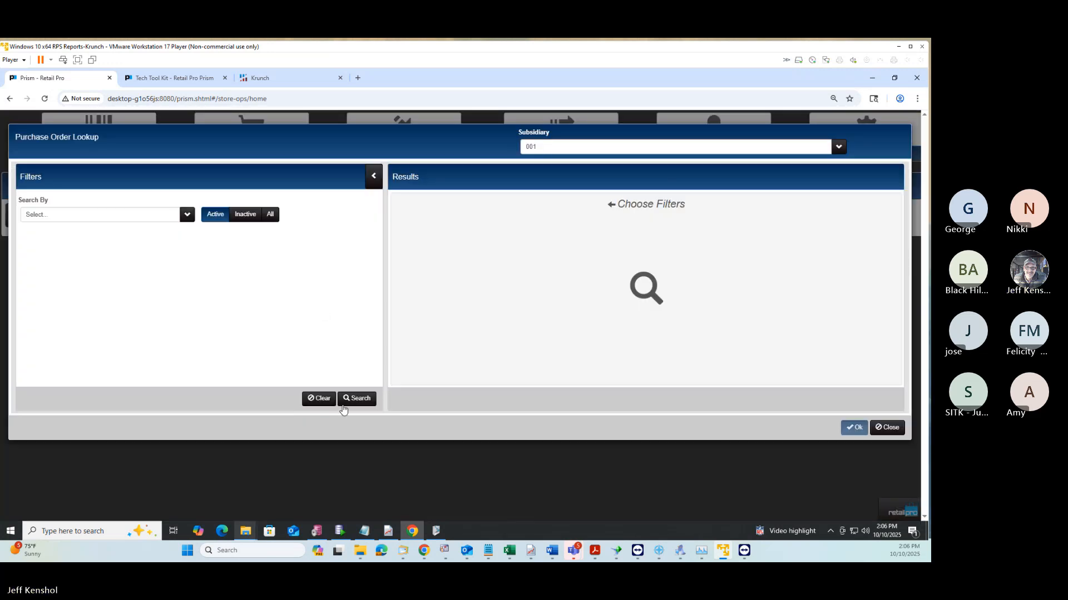
{"action": "left_click", "coordinate": [356, 399]}
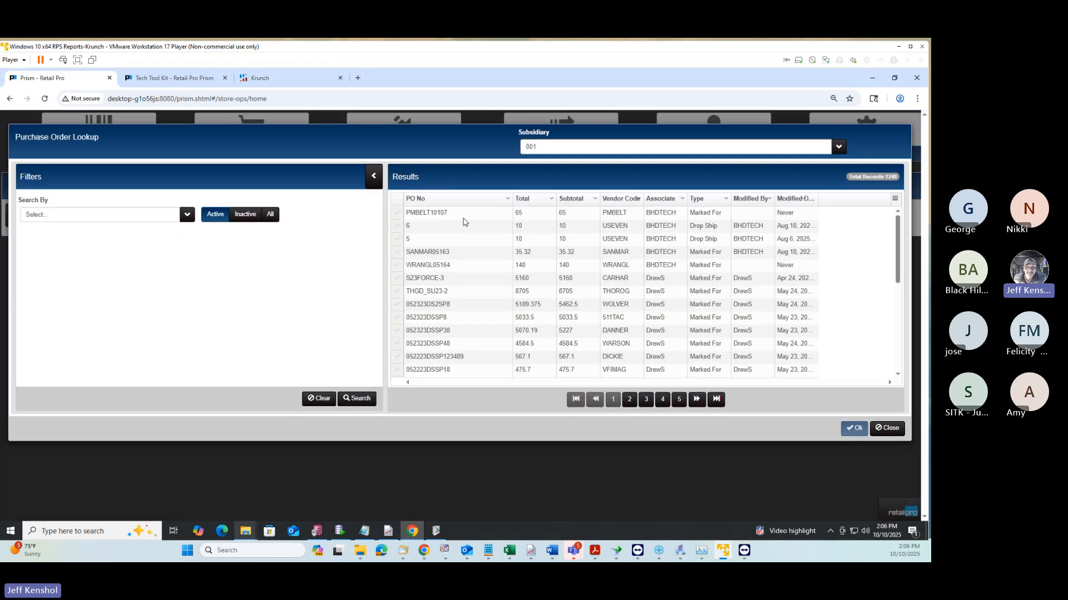
Select the newly generated PMBELT purchase order in the lookup results and open it.
{"action": "left_click", "coordinate": [463, 219]}
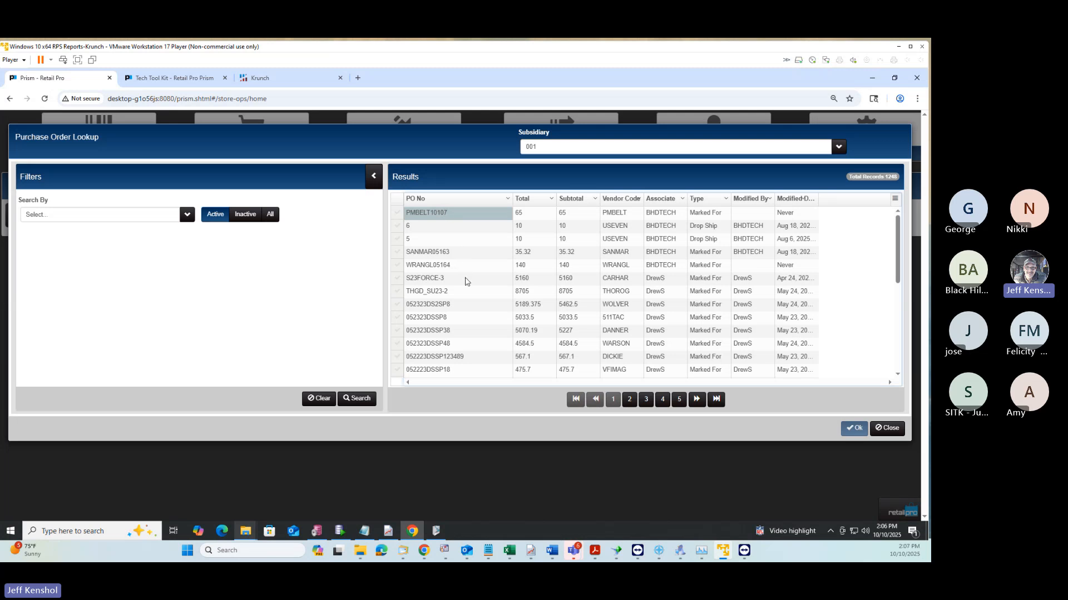
{"action": "left_click", "coordinate": [417, 239]}
{"action": "left_click", "coordinate": [420, 229]}
{"action": "left_click", "coordinate": [439, 215]}
{"action": "left_click", "coordinate": [396, 216]}
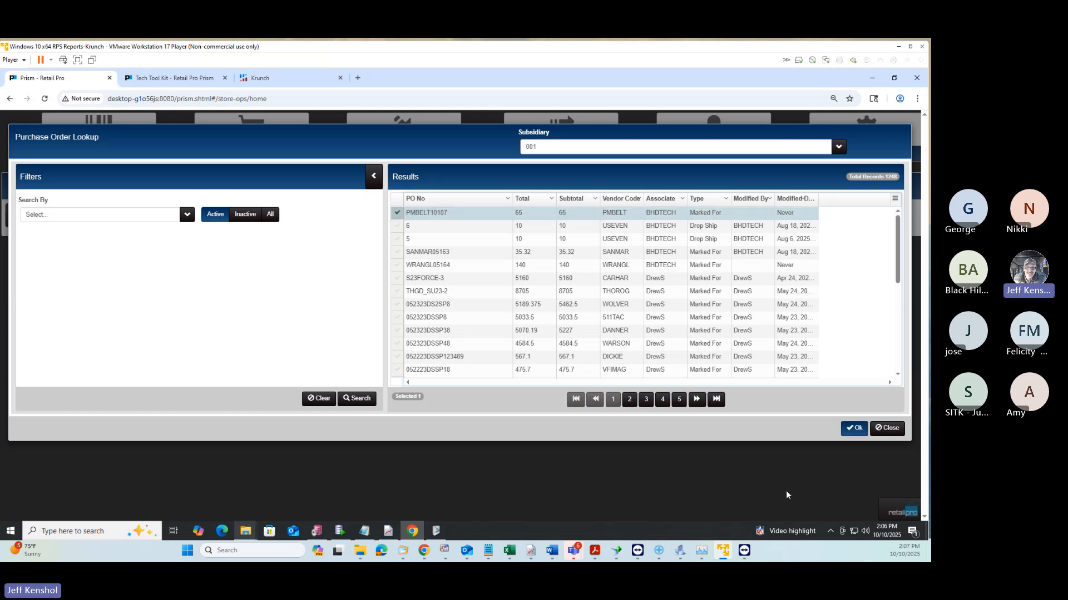
{"action": "left_click", "coordinate": [854, 428]}
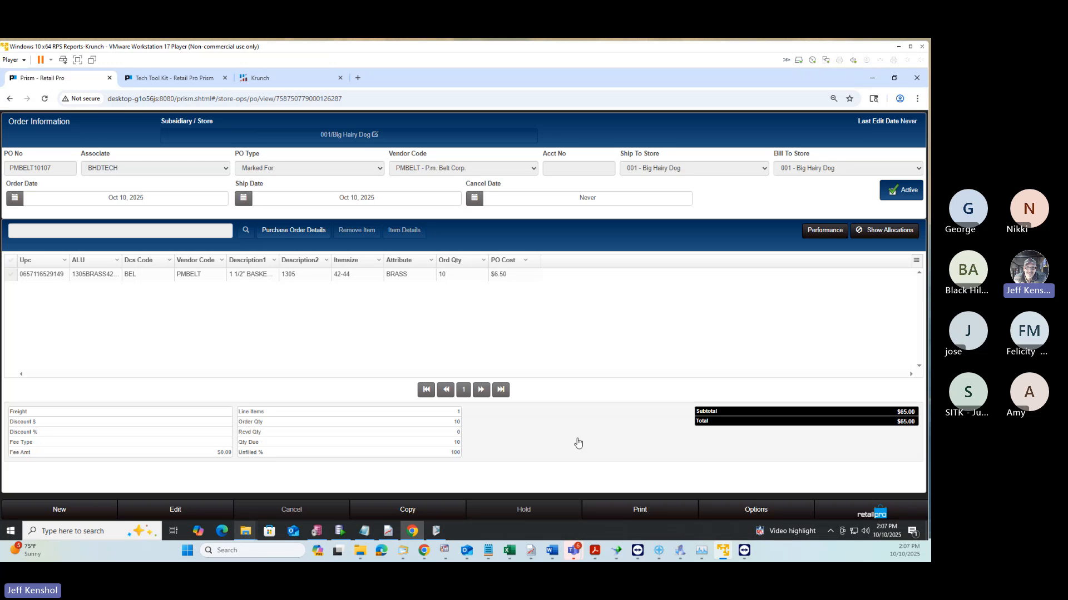
Put the PMBELT purchase order into edit mode and list the active inventory items in its item search.
{"action": "left_click", "coordinate": [174, 511]}
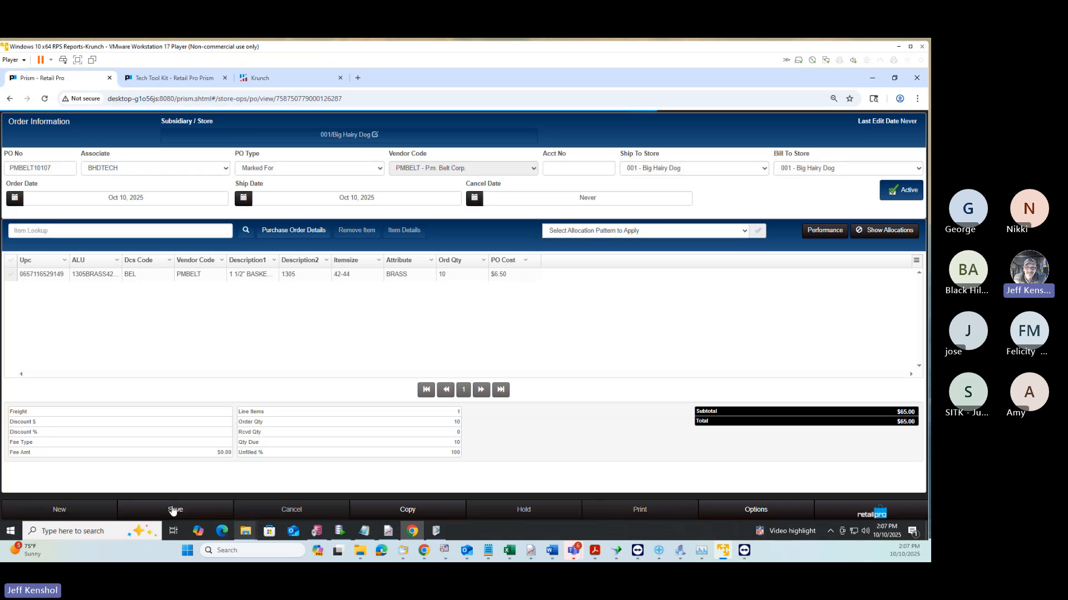
{"action": "left_click", "coordinate": [11, 278]}
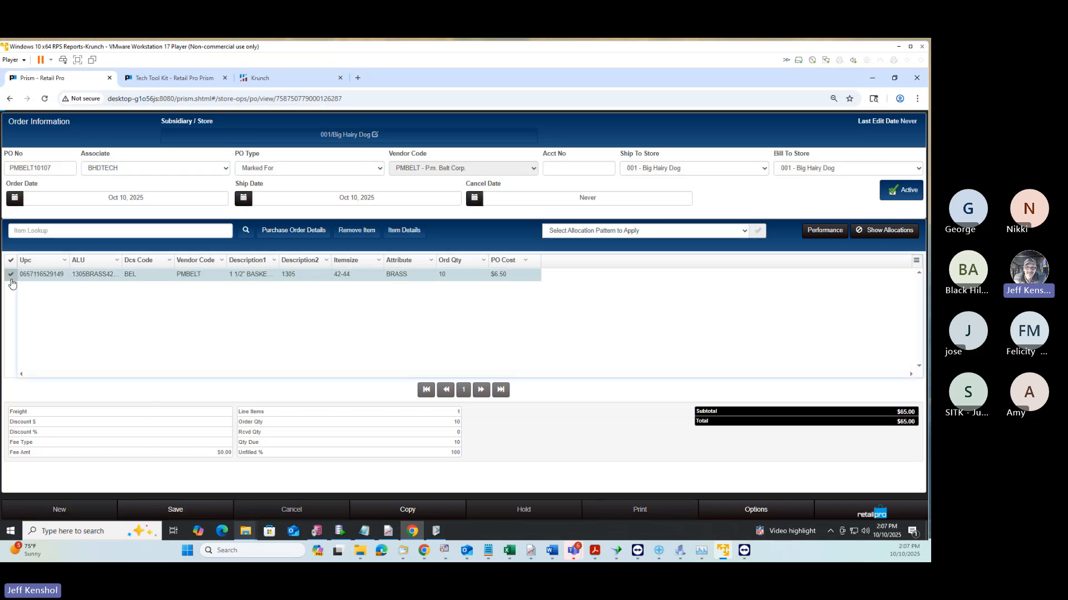
{"action": "left_click", "coordinate": [246, 231]}
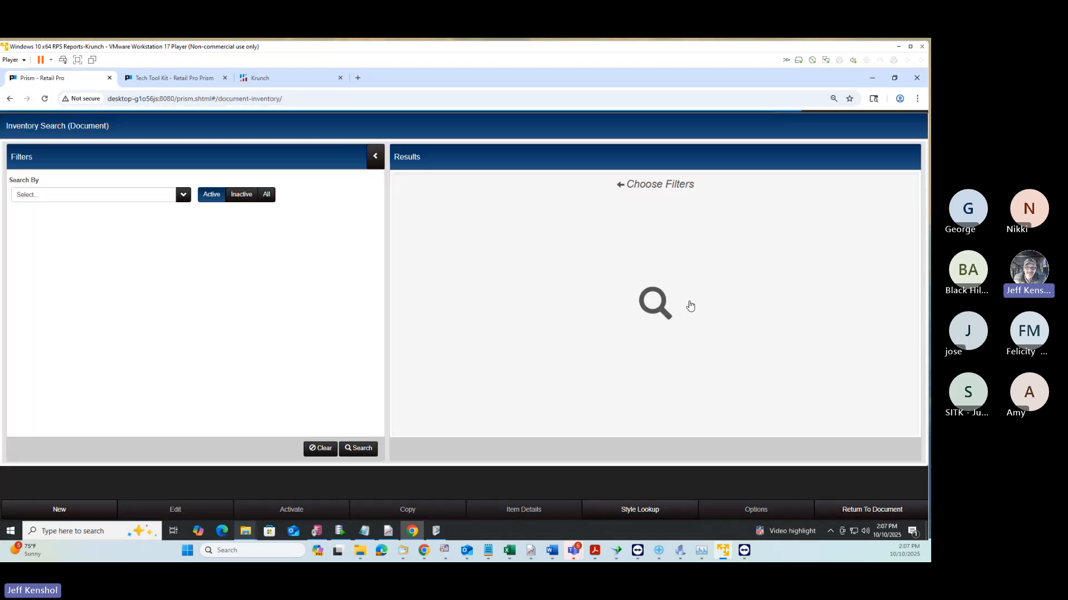
{"action": "left_click", "coordinate": [358, 448]}
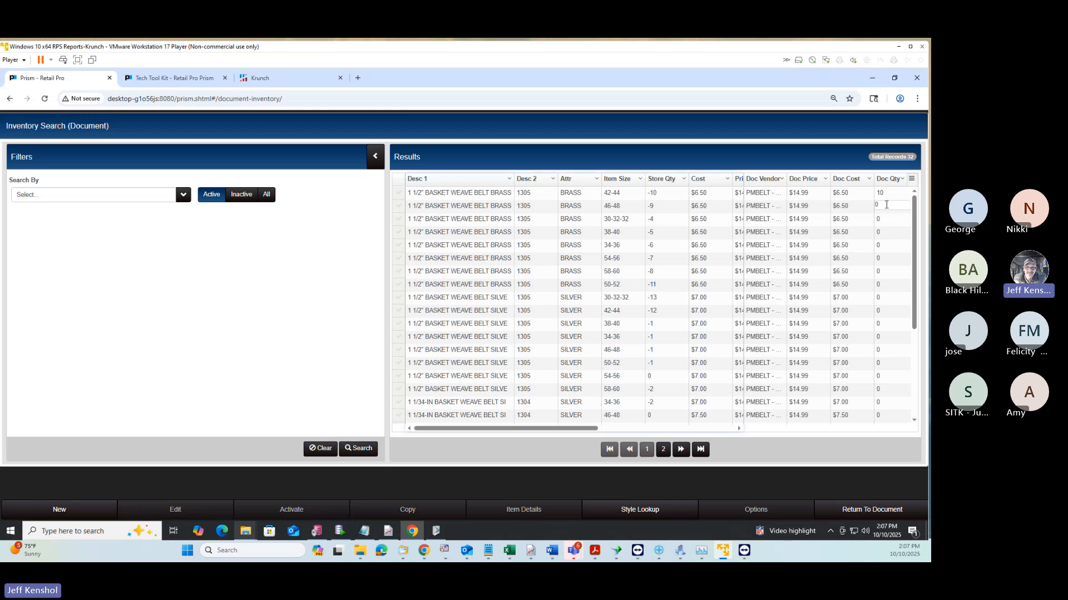
Set the document quantity to 5 for the eight basket weave belts from brass 46-48 to silver 30-32-32, and return to the purchase order.
{"action": "left_click", "coordinate": [887, 205]}
{"action": "type", "text": "5 5 5 5 5 5 "}
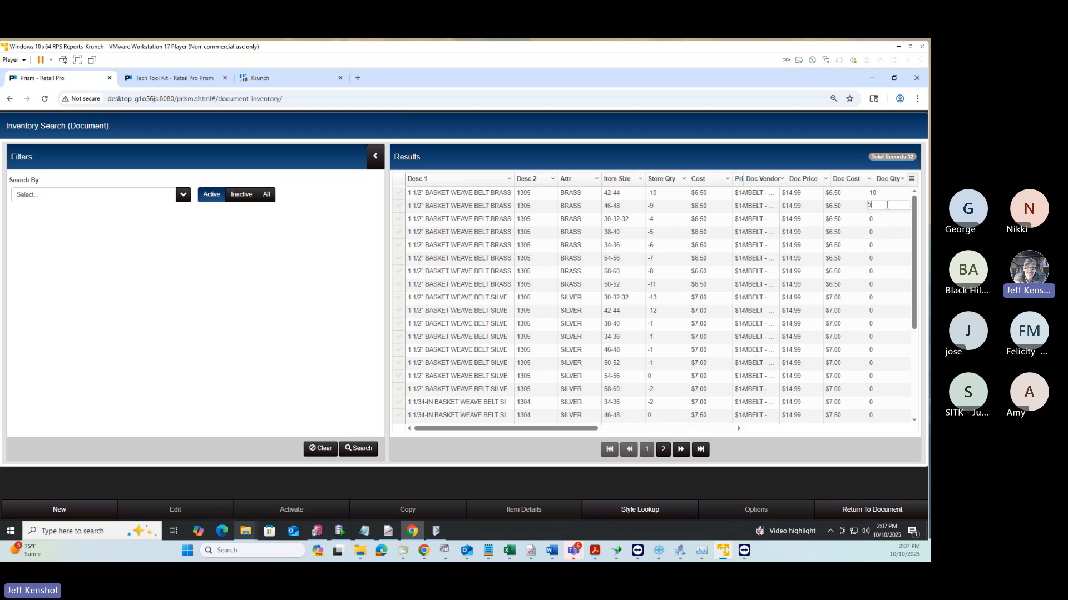
{"action": "type", "text": "5 5 5 5"}
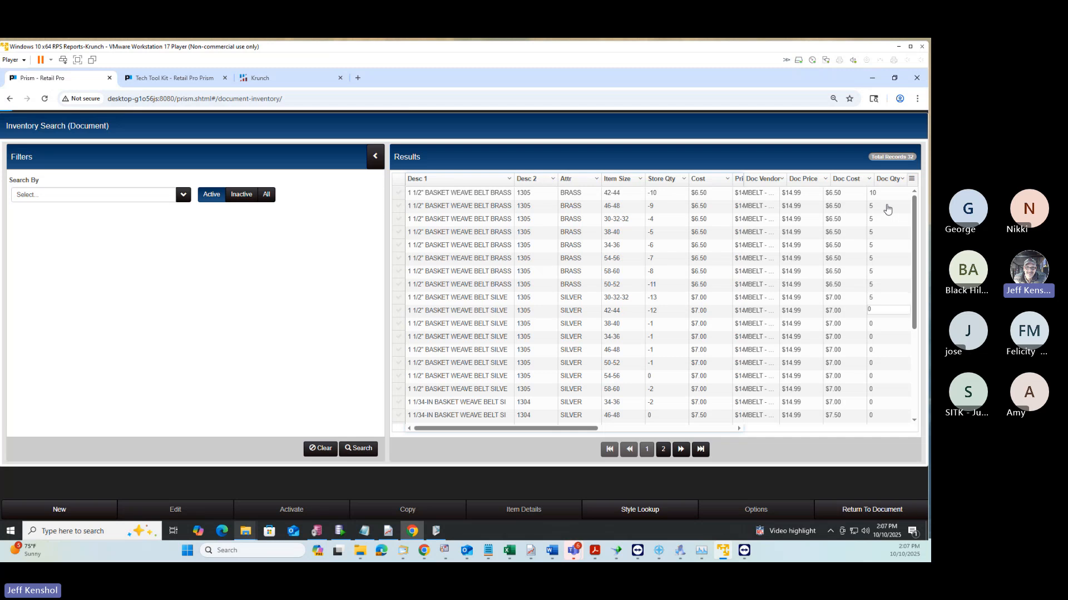
{"action": "left_click", "coordinate": [862, 510]}
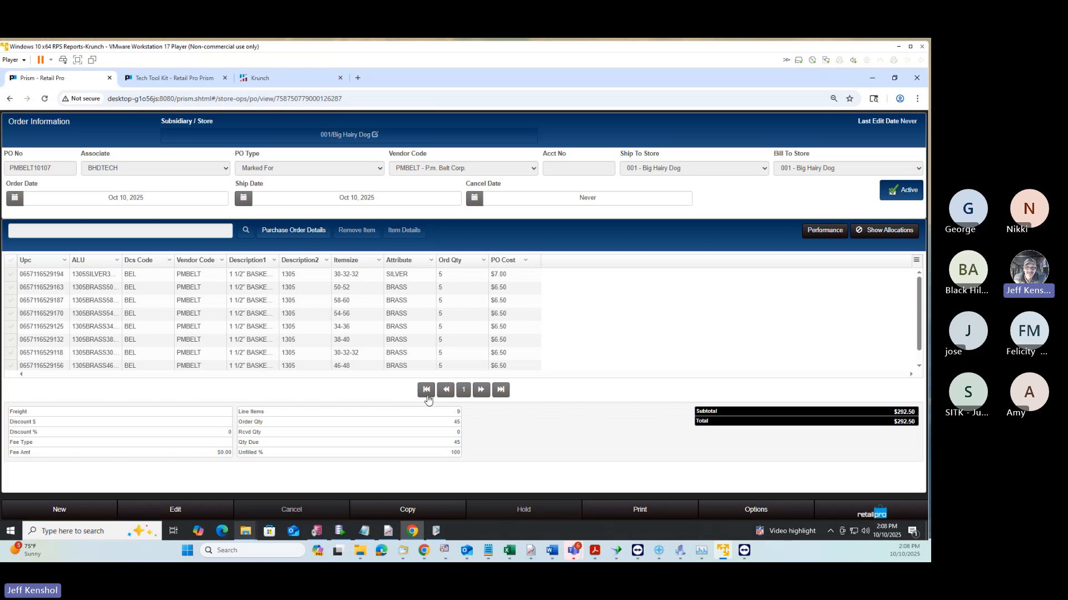
Return to Store Operations and open the min/max calculation of the Auto Min/Max tool.
{"action": "left_click", "coordinate": [850, 517]}
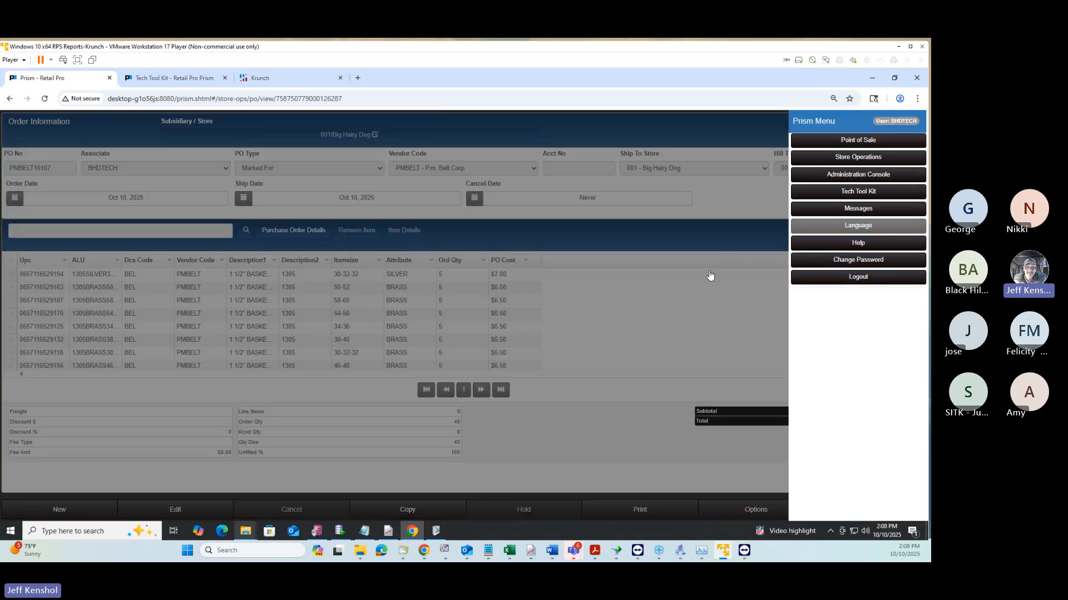
{"action": "left_click", "coordinate": [849, 159]}
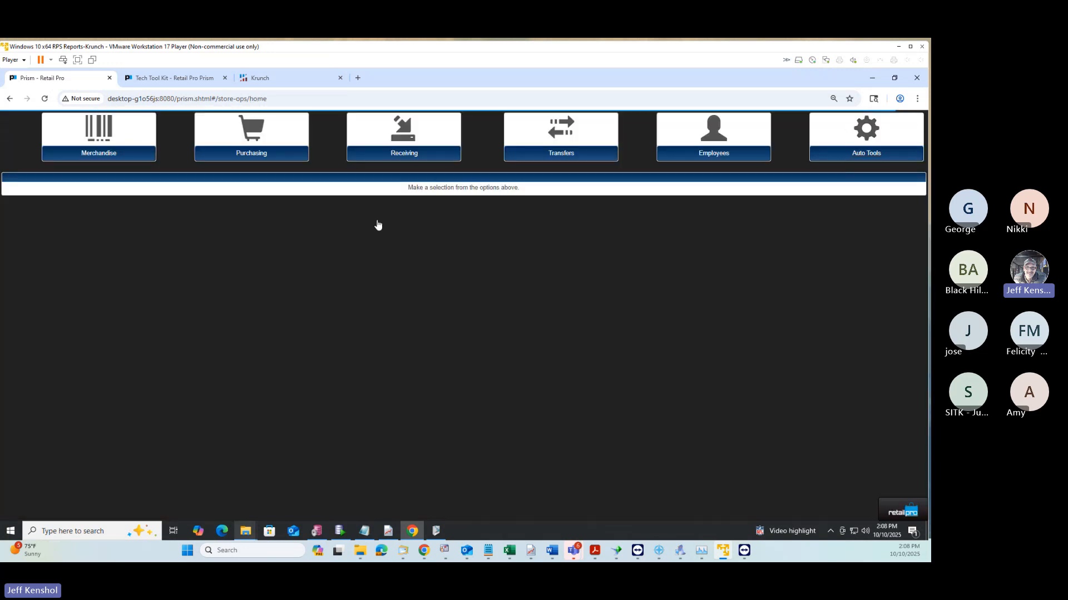
{"action": "left_click", "coordinate": [96, 146]}
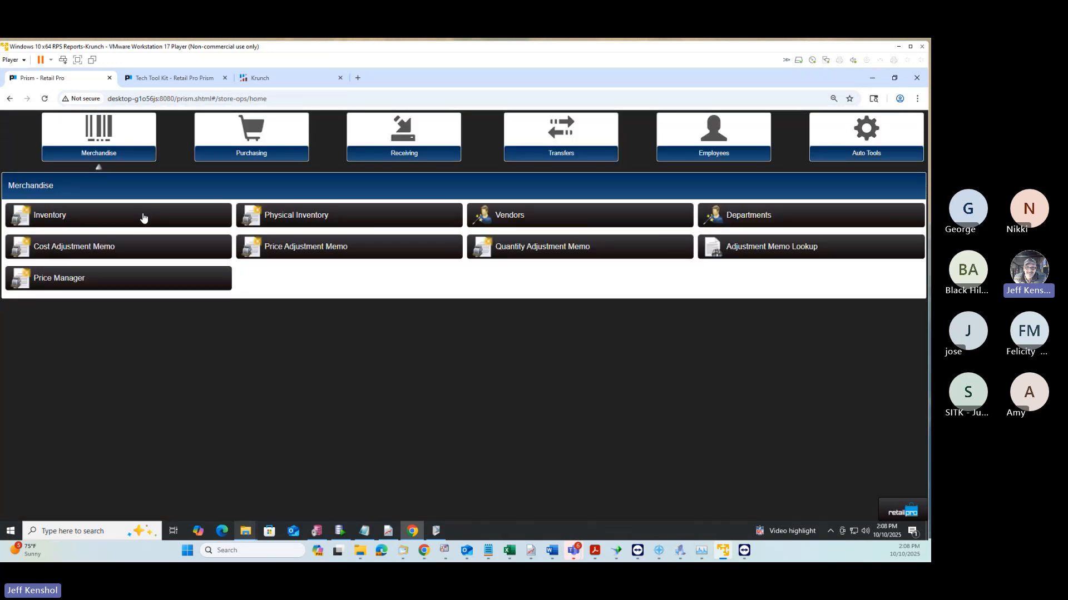
{"action": "left_click", "coordinate": [868, 153]}
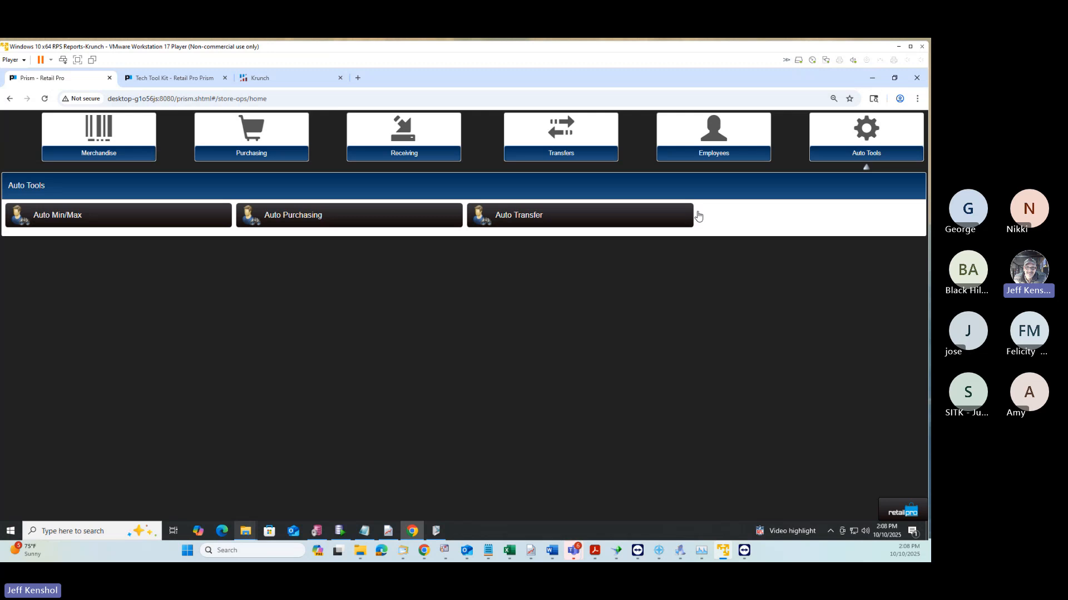
{"action": "left_click", "coordinate": [94, 220]}
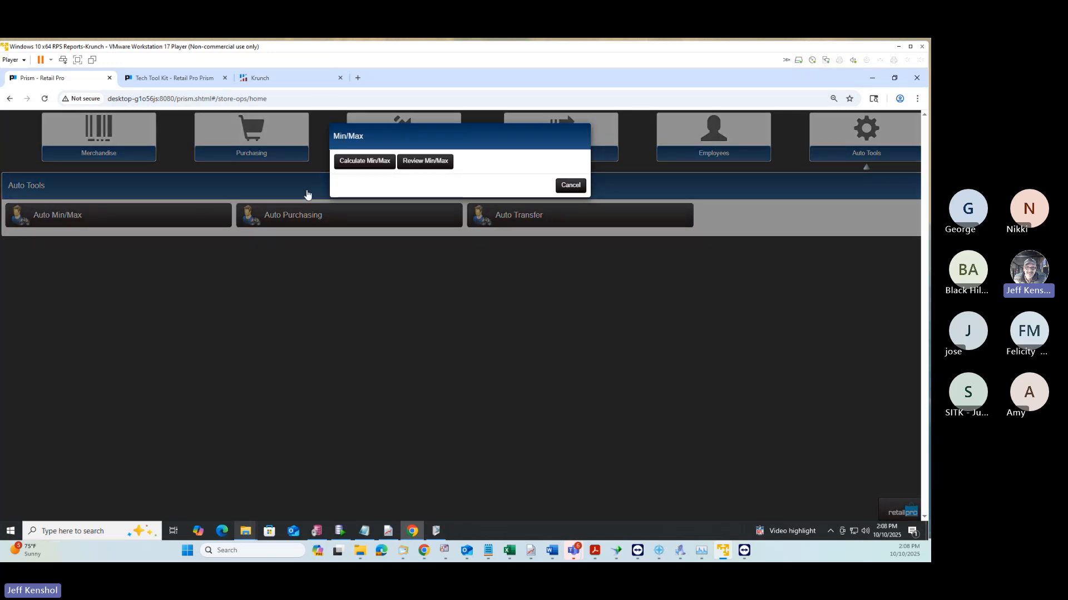
{"action": "left_click", "coordinate": [352, 162]}
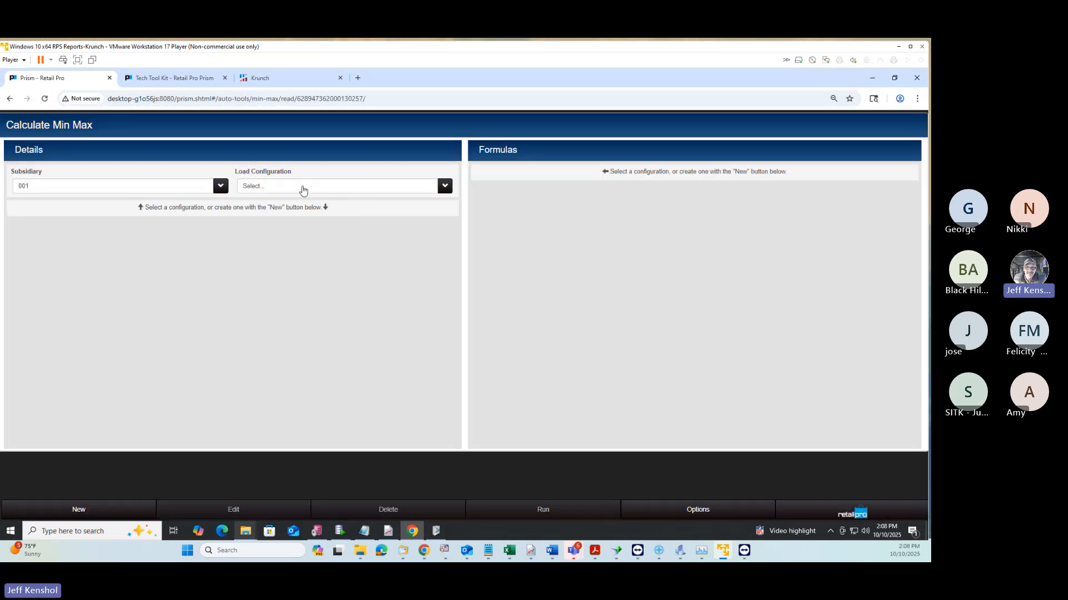
Check for saved min/max configurations of subsidiary 001 and start a new configuration.
{"action": "left_click", "coordinate": [300, 191]}
{"action": "left_click", "coordinate": [244, 288]}
{"action": "left_click", "coordinate": [313, 190]}
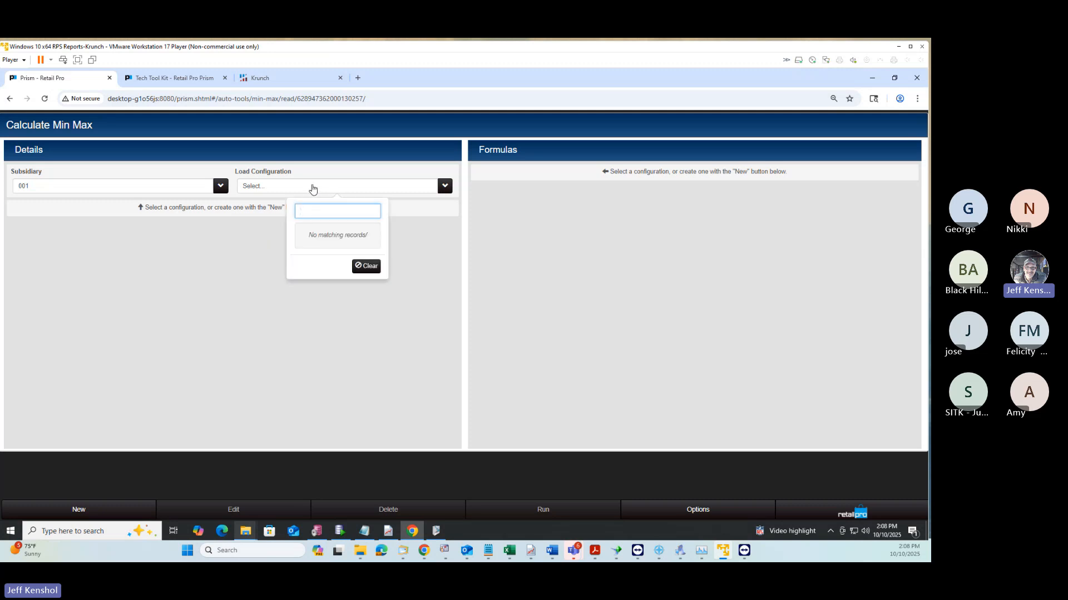
{"action": "left_click", "coordinate": [54, 510]}
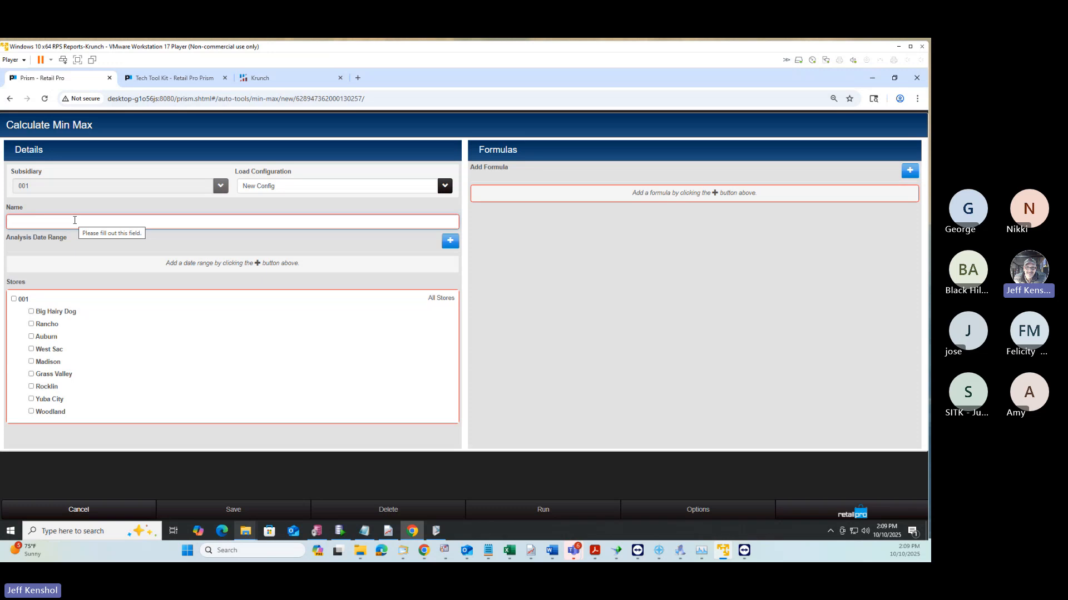
Name the new configuration Wrangler and add an analysis date range of the Specific Range type.
{"action": "type", "text": "Wrangler"}
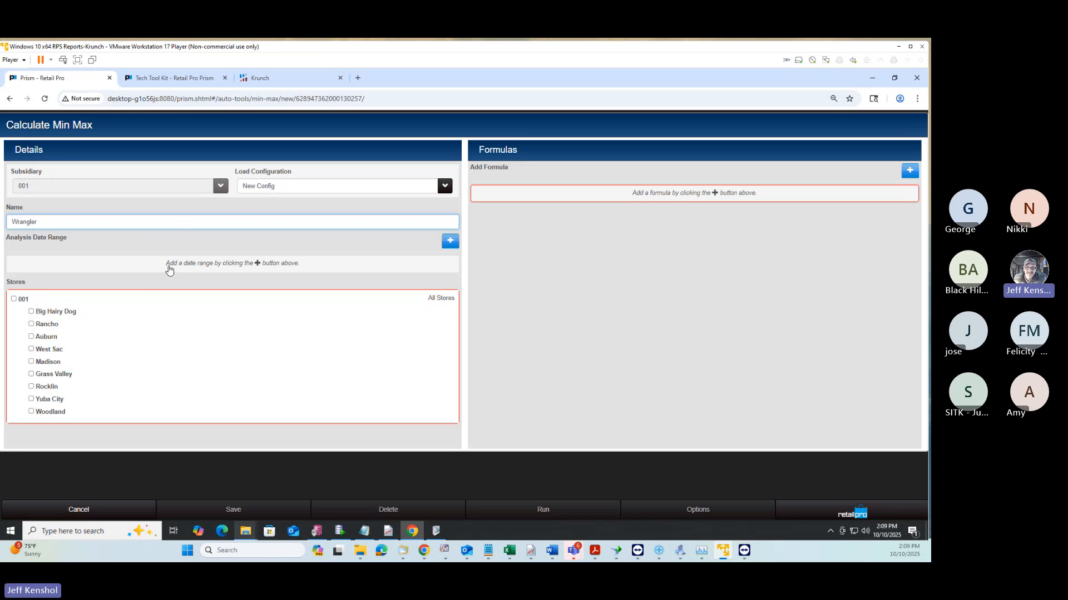
{"action": "left_click", "coordinate": [258, 266]}
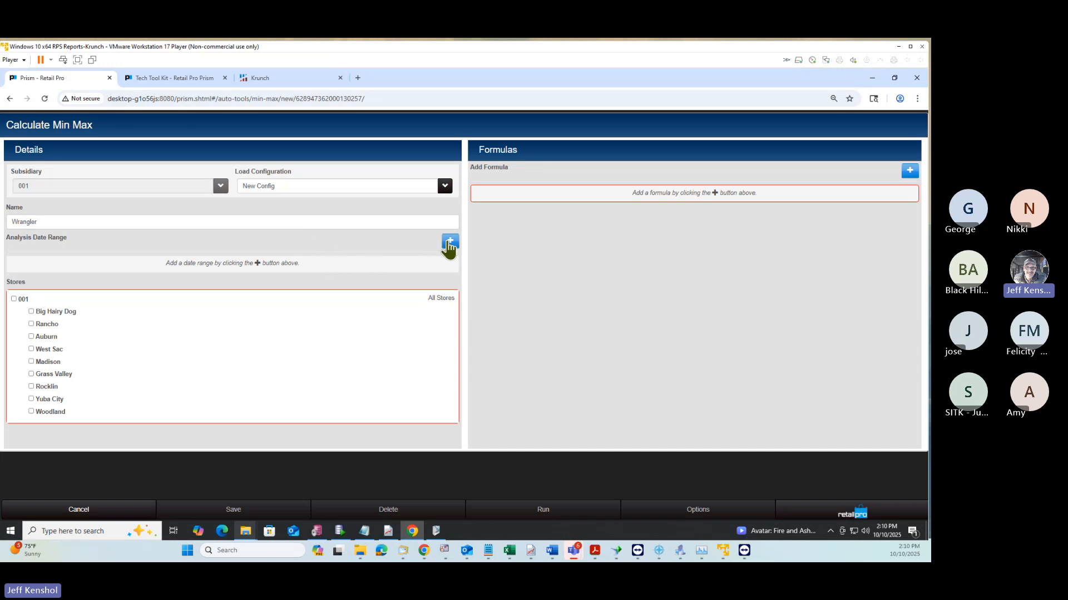
{"action": "left_click", "coordinate": [449, 245]}
{"action": "left_click", "coordinate": [449, 243]}
{"action": "left_click", "coordinate": [132, 269]}
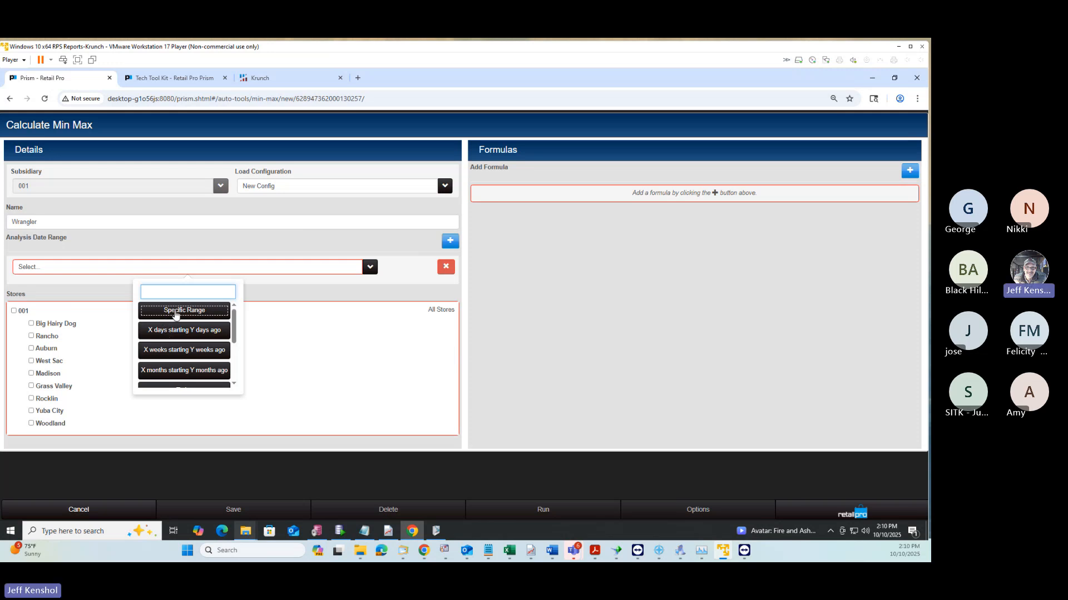
{"action": "left_click", "coordinate": [174, 311]}
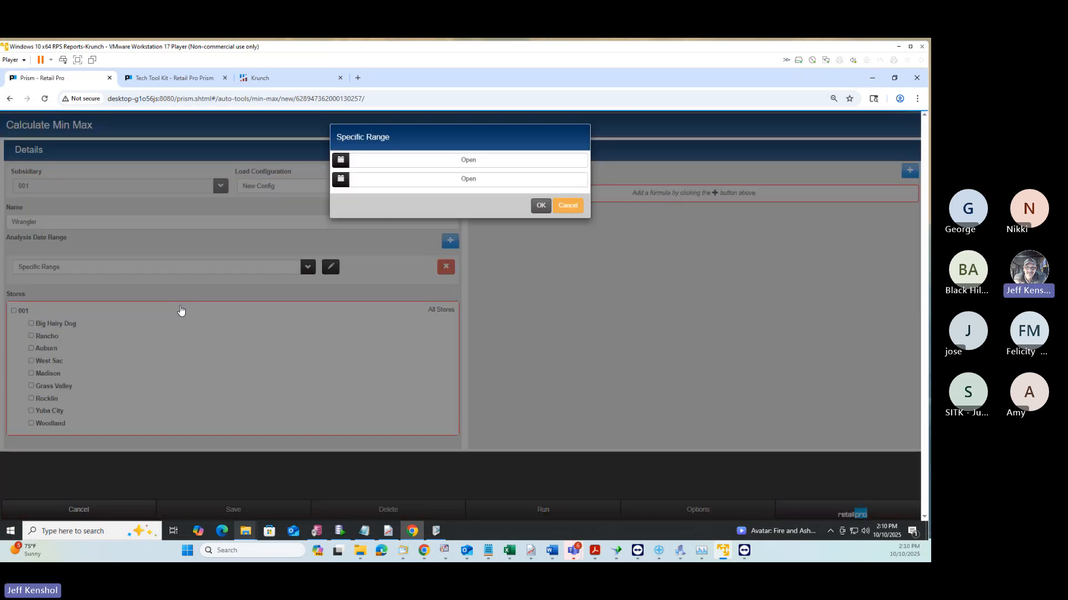
Set the start date of the specific range to Nov 1, 2022.
{"action": "left_click", "coordinate": [432, 162]}
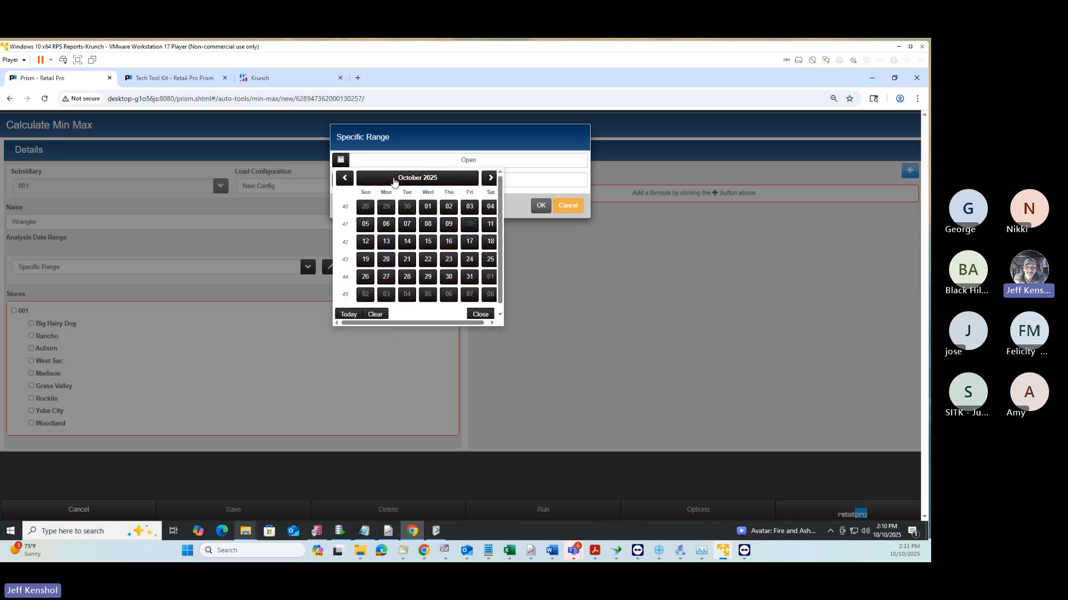
{"action": "left_click", "coordinate": [396, 178]}
{"action": "left_click", "coordinate": [357, 183]}
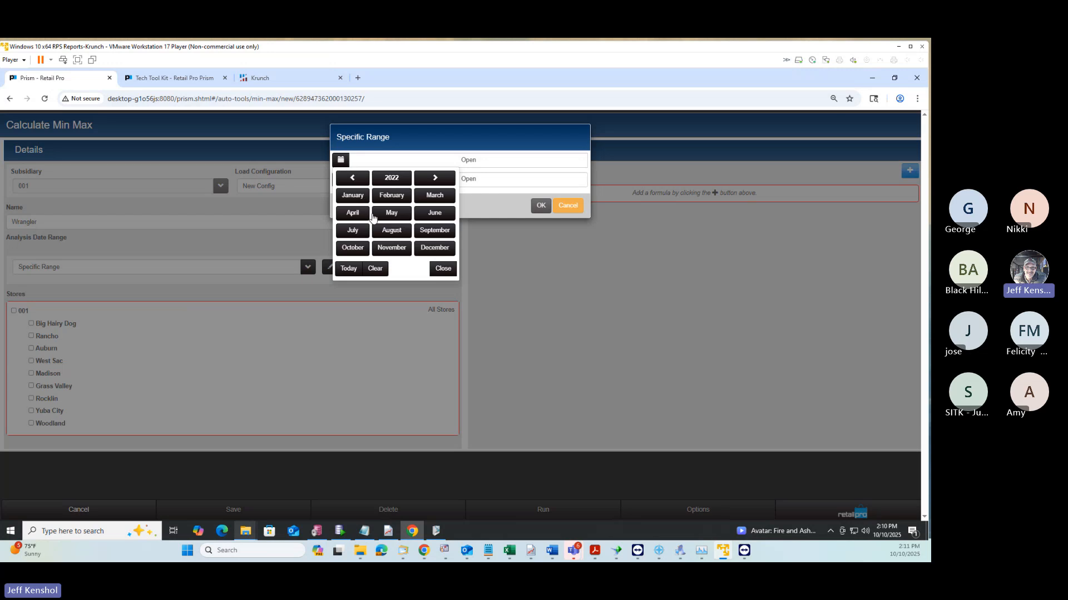
{"action": "left_click", "coordinate": [388, 251]}
{"action": "left_click", "coordinate": [408, 213]}
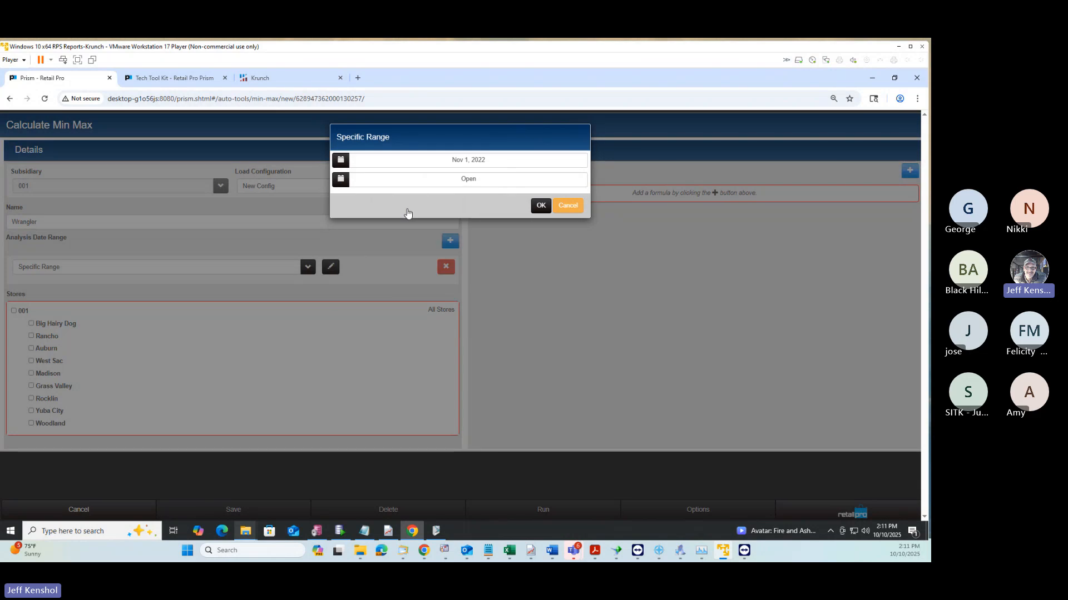
Set the range's end date to Jan 31, 2023, accept the range, and include all stores of subsidiary 001.
{"action": "left_click", "coordinate": [449, 181]}
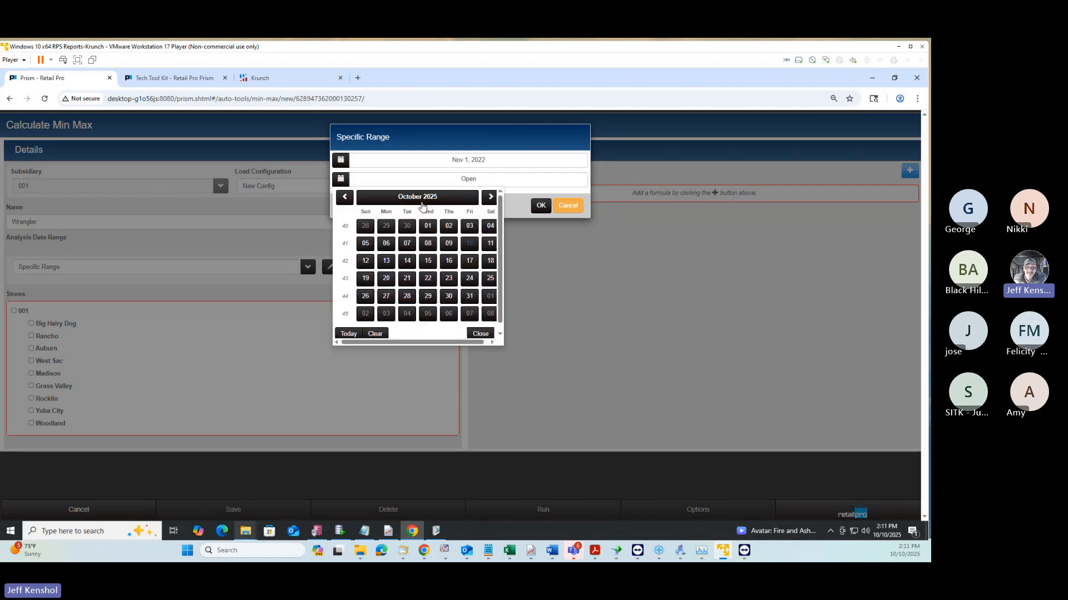
{"action": "left_click", "coordinate": [396, 203]}
{"action": "left_click", "coordinate": [357, 202]}
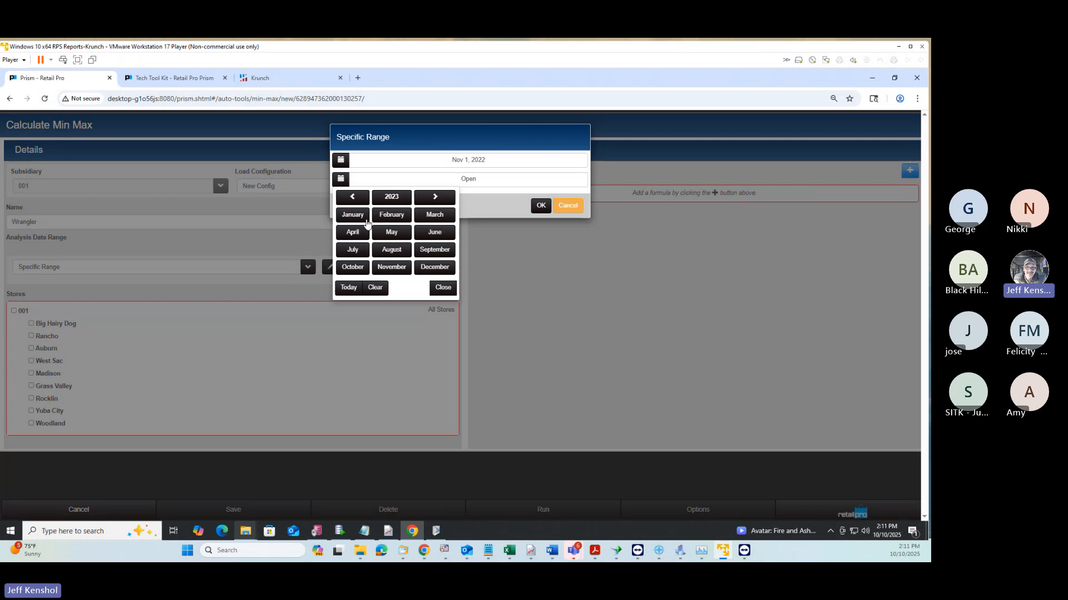
{"action": "left_click", "coordinate": [356, 215]}
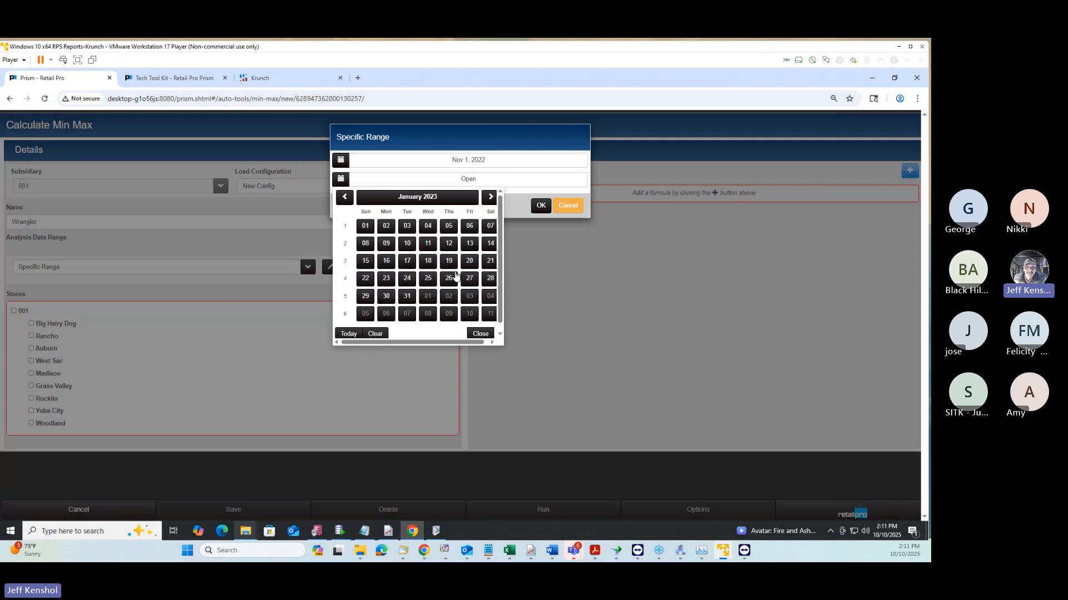
{"action": "left_click", "coordinate": [406, 297]}
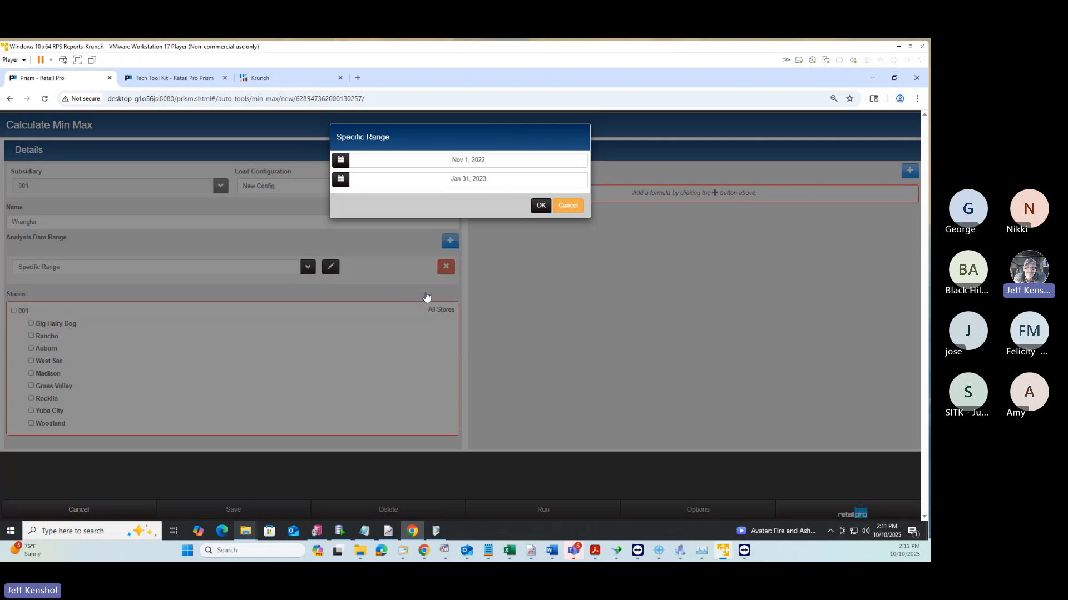
{"action": "left_click", "coordinate": [540, 206]}
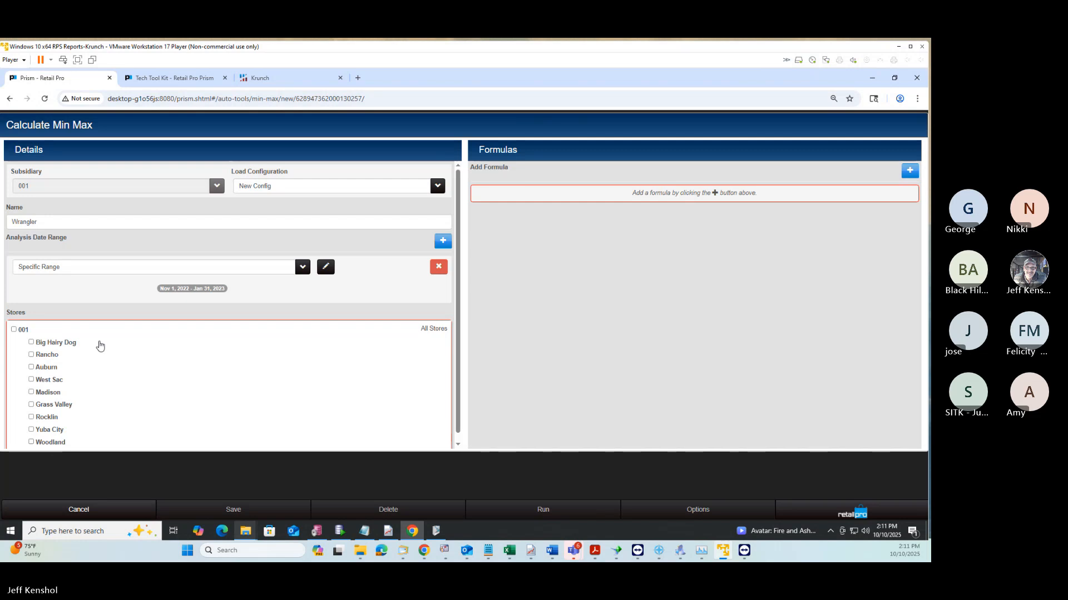
{"action": "left_click", "coordinate": [14, 329]}
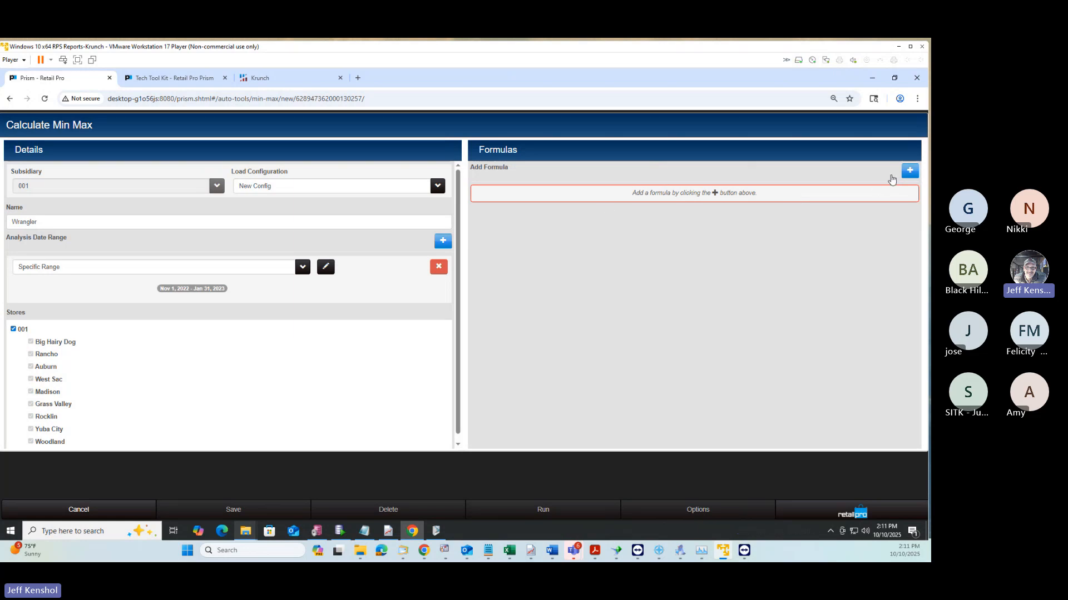
Add a formula named Wrangler with Days of Supply as the minimum quantity's formula type.
{"action": "left_click", "coordinate": [909, 172]}
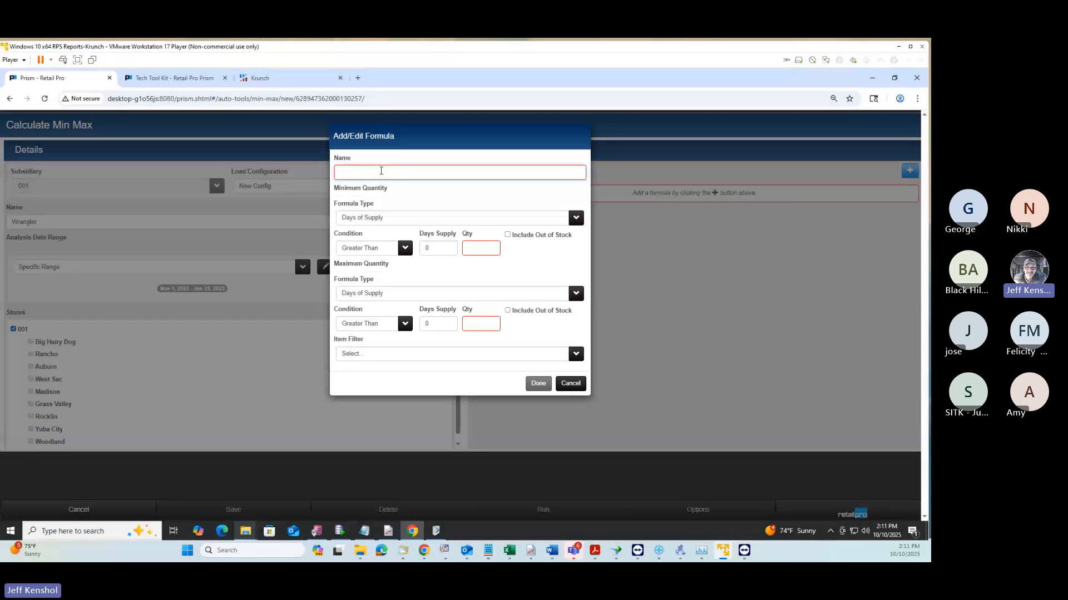
{"action": "type", "text": "Wra"}
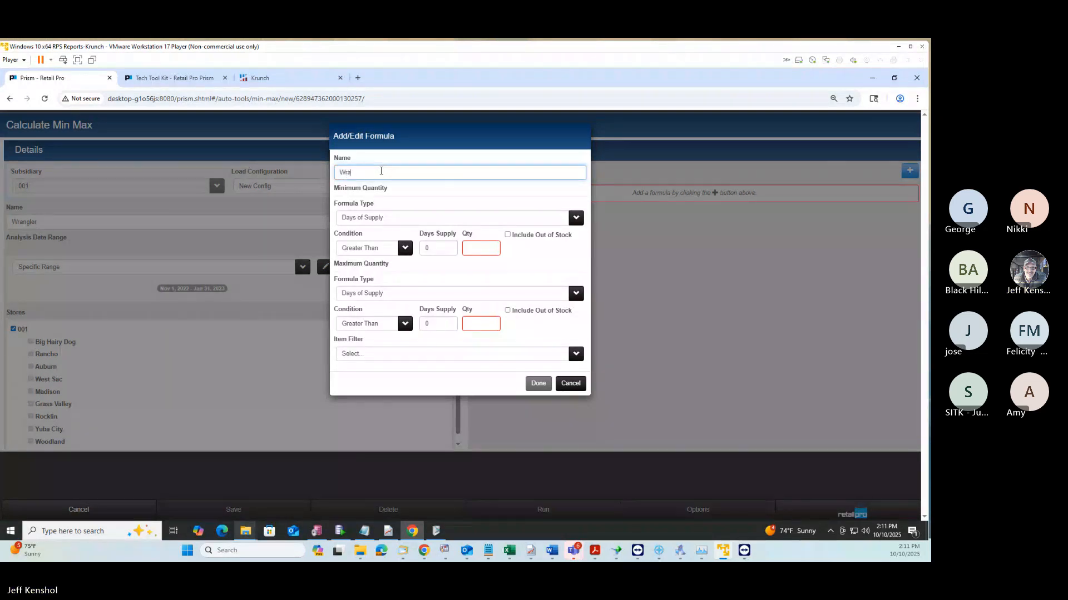
{"action": "type", "text": "ngler"}
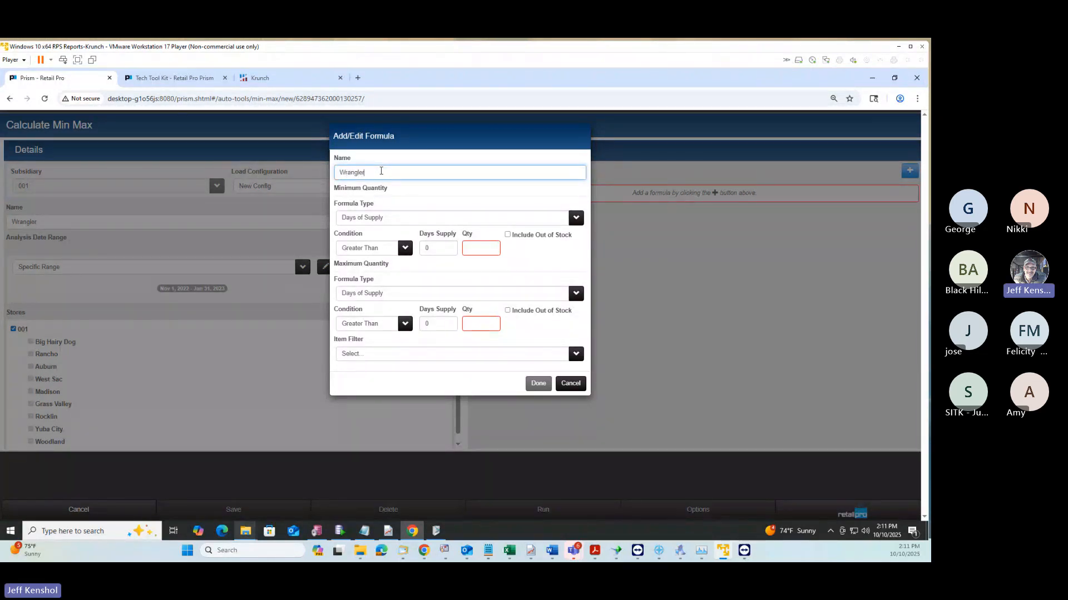
{"action": "left_click", "coordinate": [395, 224]}
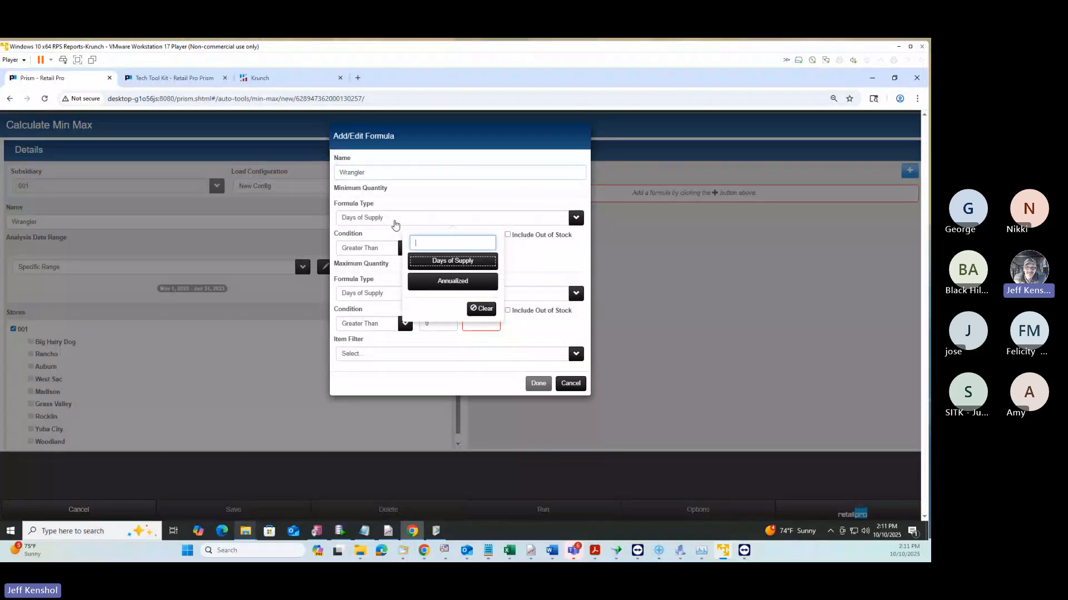
{"action": "left_click", "coordinate": [433, 268]}
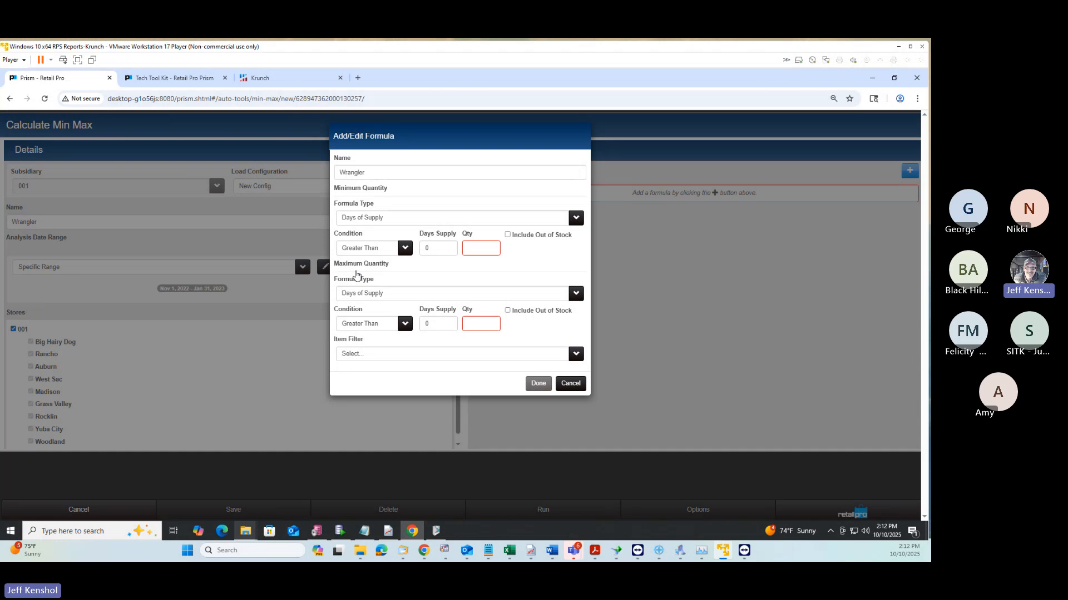
Set the minimum quantity condition to Greater Than with a days supply of 50 and a quantity of 1.
{"action": "left_click", "coordinate": [387, 250]}
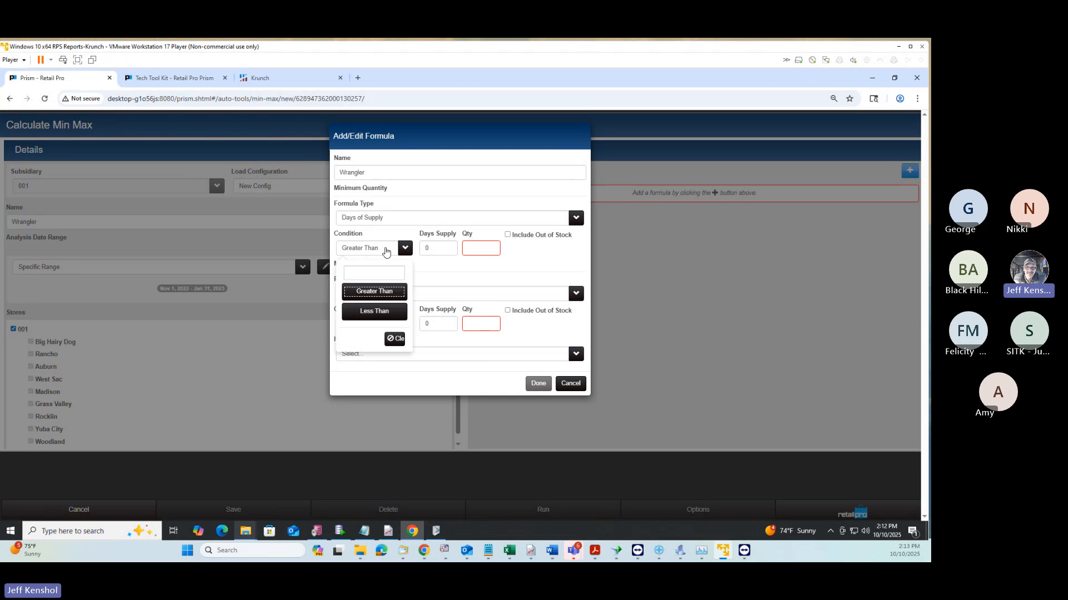
{"action": "left_click", "coordinate": [387, 313]}
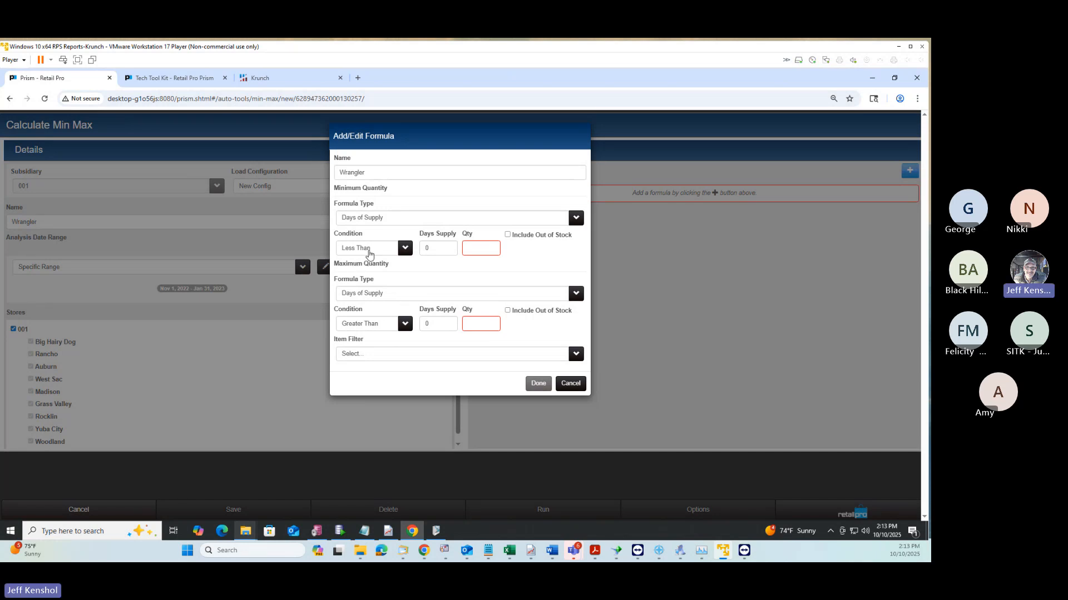
{"action": "left_click", "coordinate": [369, 252]}
{"action": "left_click", "coordinate": [378, 292]}
{"action": "left_click", "coordinate": [477, 248]}
{"action": "type", "text": "1"}
{"action": "double_click", "coordinate": [428, 250]}
{"action": "type", "text": "50"}
Set the maximum quantity condition to Greater Than with a days supply of 75 and a quantity of 1.
{"action": "left_click", "coordinate": [374, 329]}
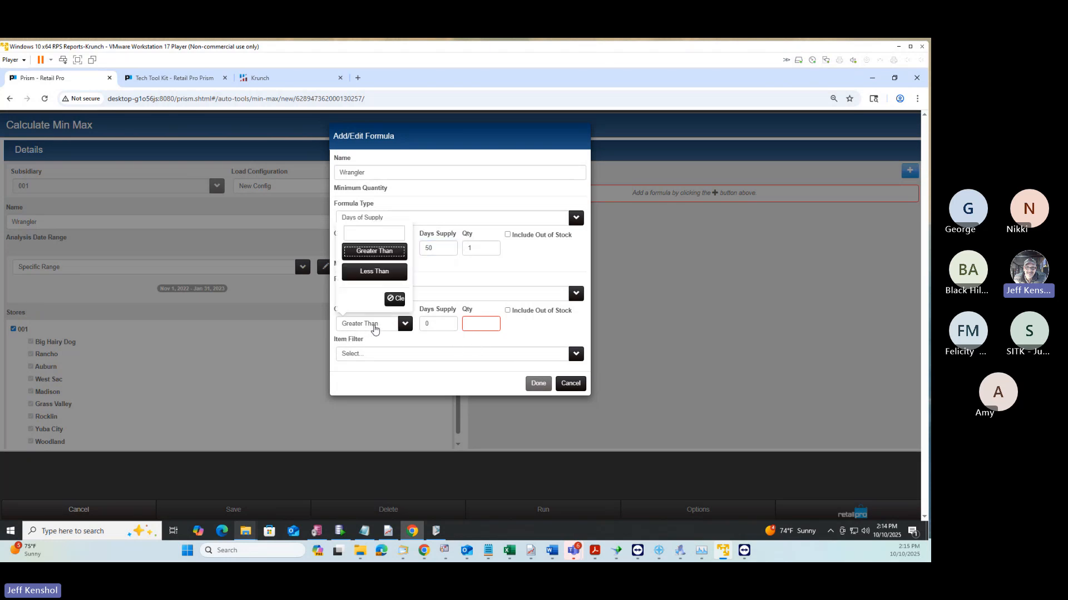
{"action": "left_click", "coordinate": [375, 330]}
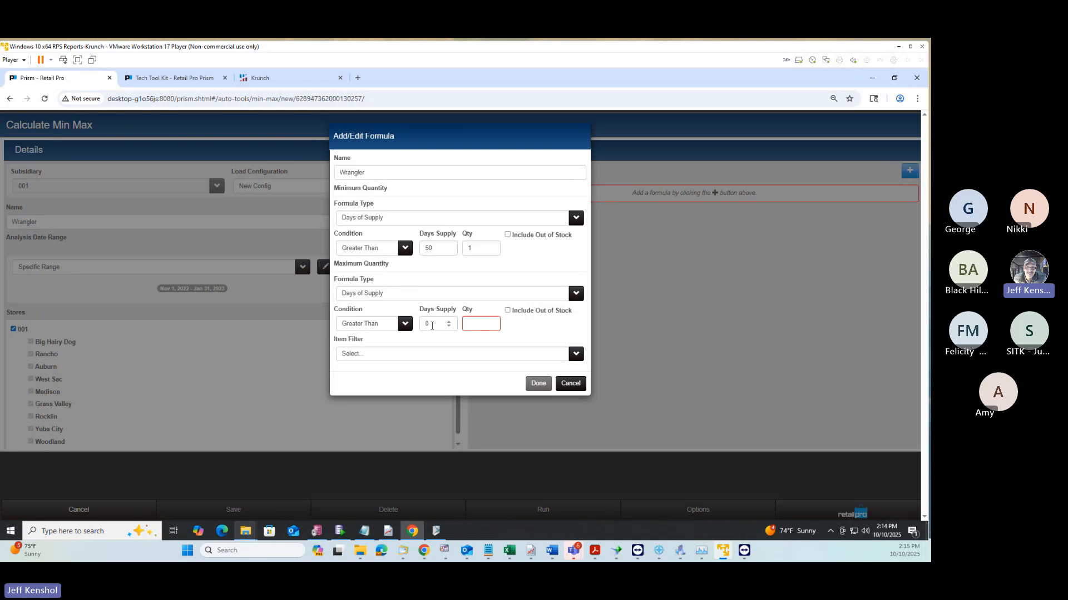
{"action": "left_click_drag", "start_coordinate": [431, 325], "coordinate": [406, 333]}
{"action": "type", "text": "75"}
{"action": "left_click", "coordinate": [471, 325]}
{"action": "type", "text": "1"}
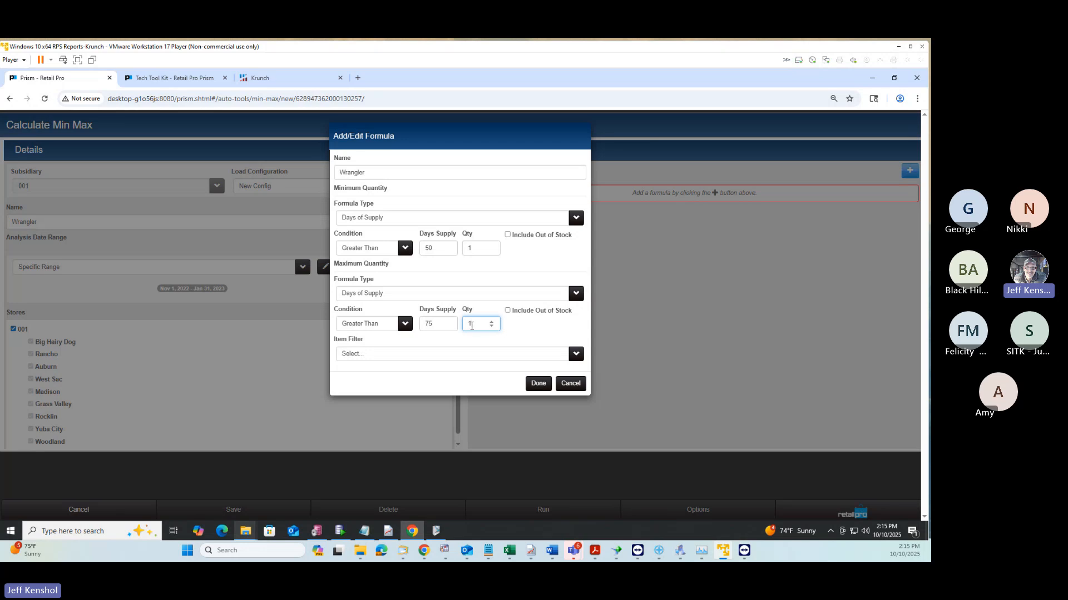
{"action": "double_click", "coordinate": [514, 237]}
{"action": "left_click_drag", "start_coordinate": [546, 243], "coordinate": [563, 245]}
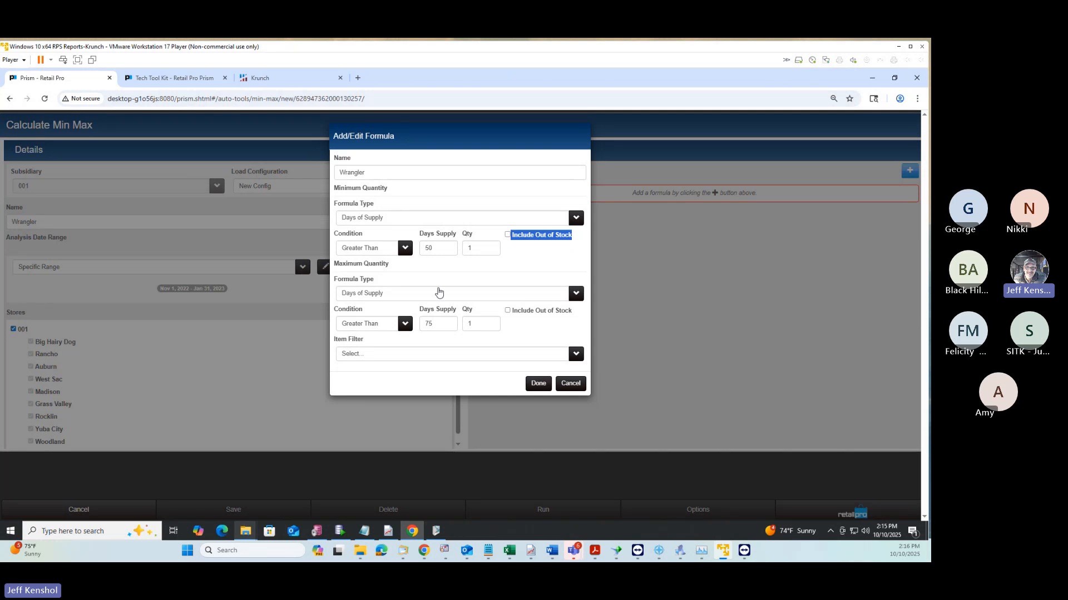
Add an item filter to the formula so that Vendor Code contains WRANGL.
{"action": "left_click", "coordinate": [443, 360]}
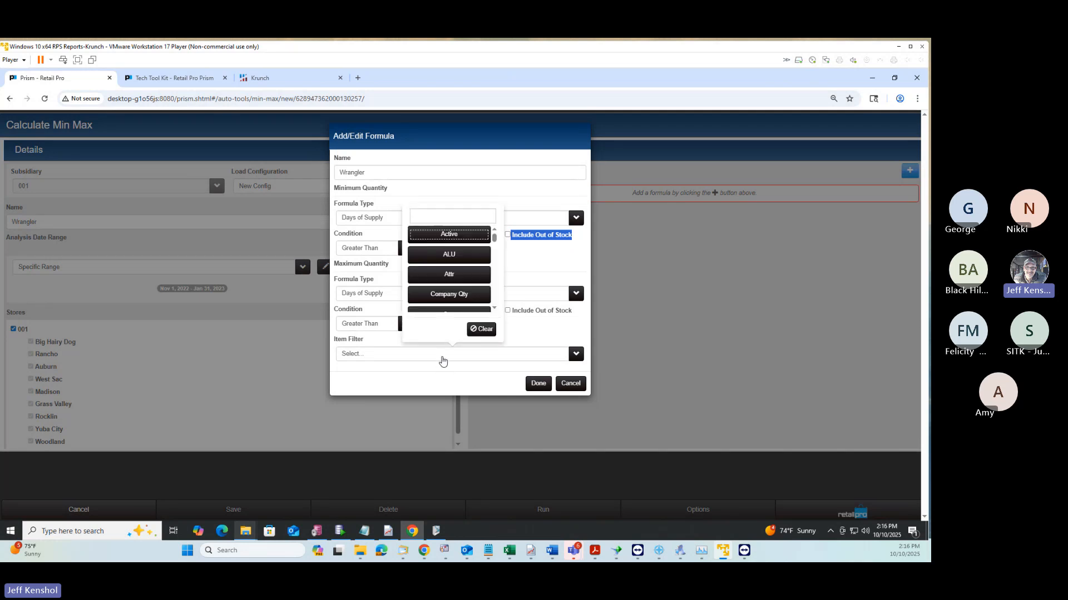
{"action": "scroll", "coordinate": [438, 272], "scroll_direction": "down", "scroll_amount": 3}
{"action": "scroll", "coordinate": [439, 272], "scroll_direction": "down", "scroll_amount": 5}
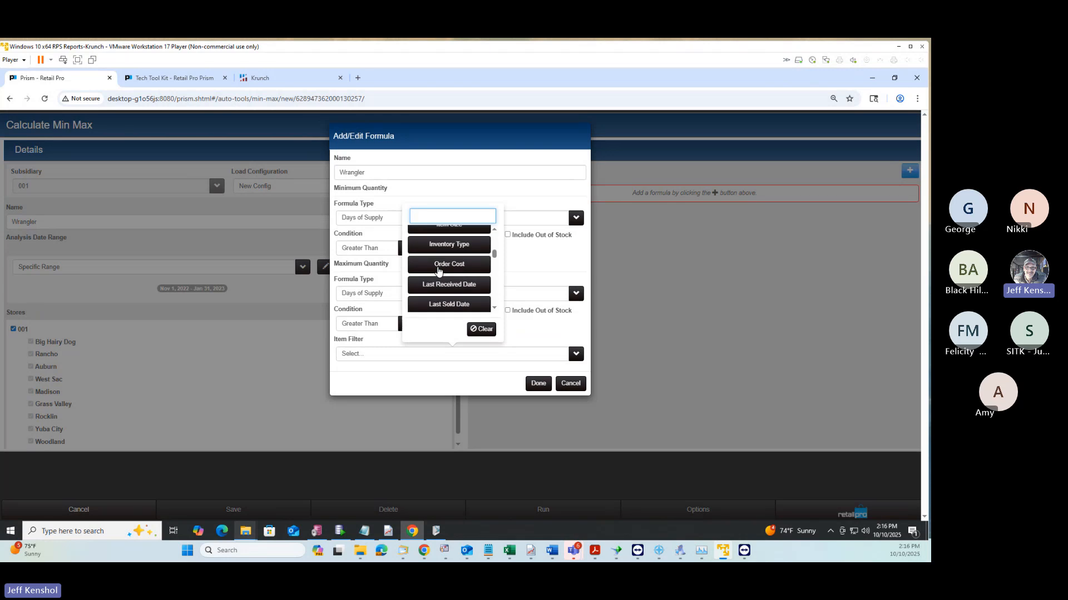
{"action": "scroll", "coordinate": [439, 272], "scroll_direction": "down", "scroll_amount": 5}
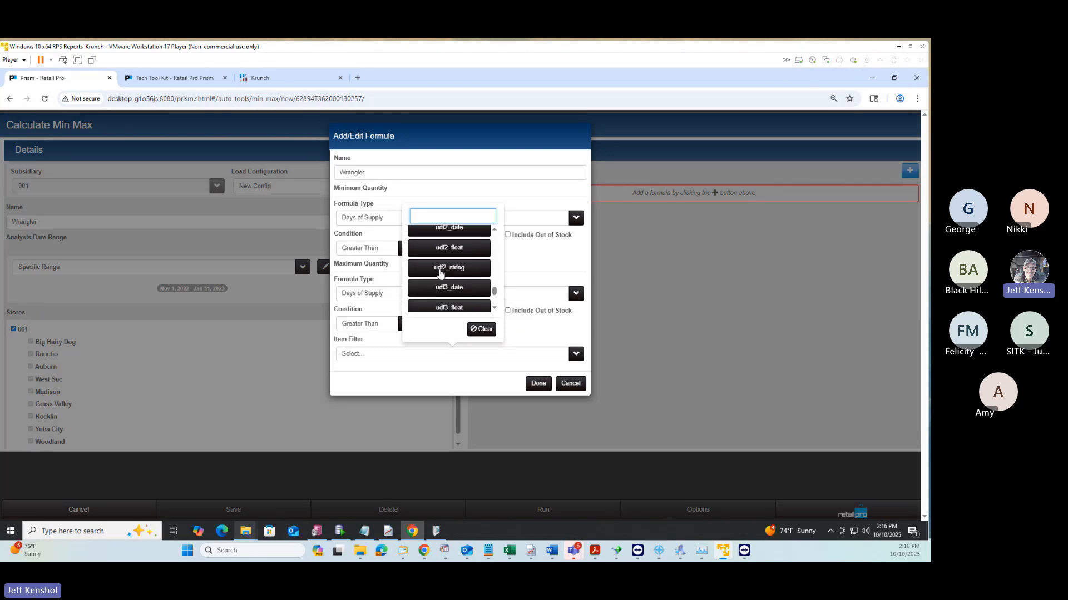
{"action": "left_click", "coordinate": [441, 279]}
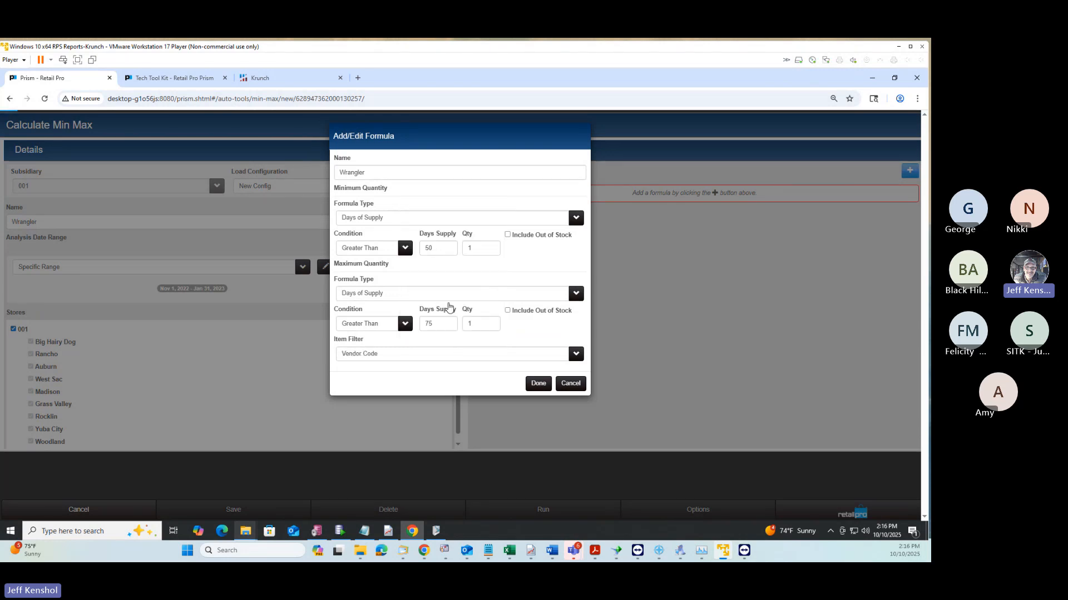
{"action": "left_click", "coordinate": [431, 392]}
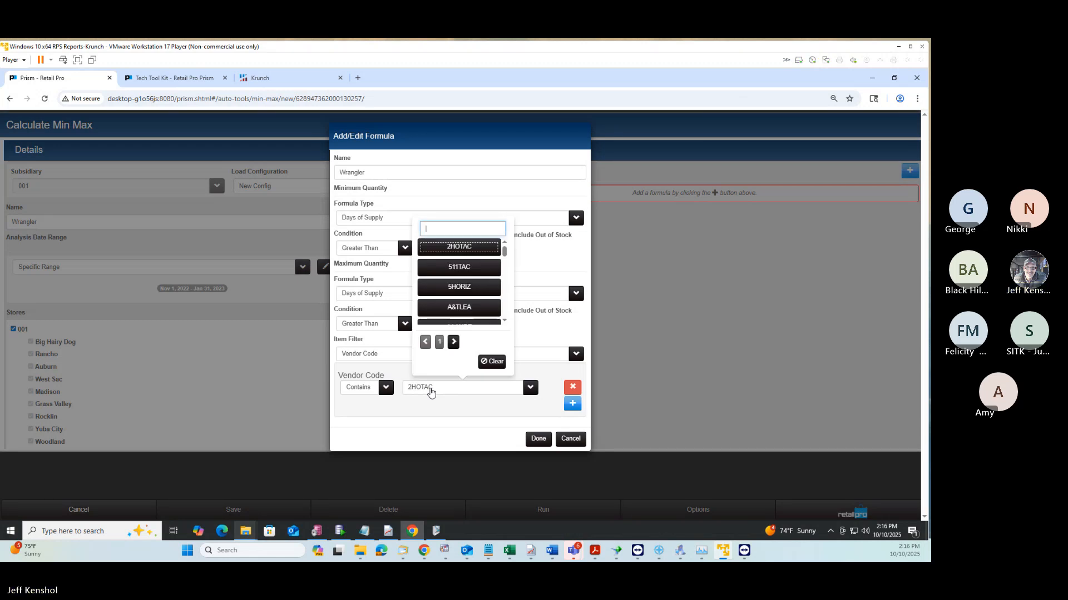
{"action": "type", "text": "WRANG"}
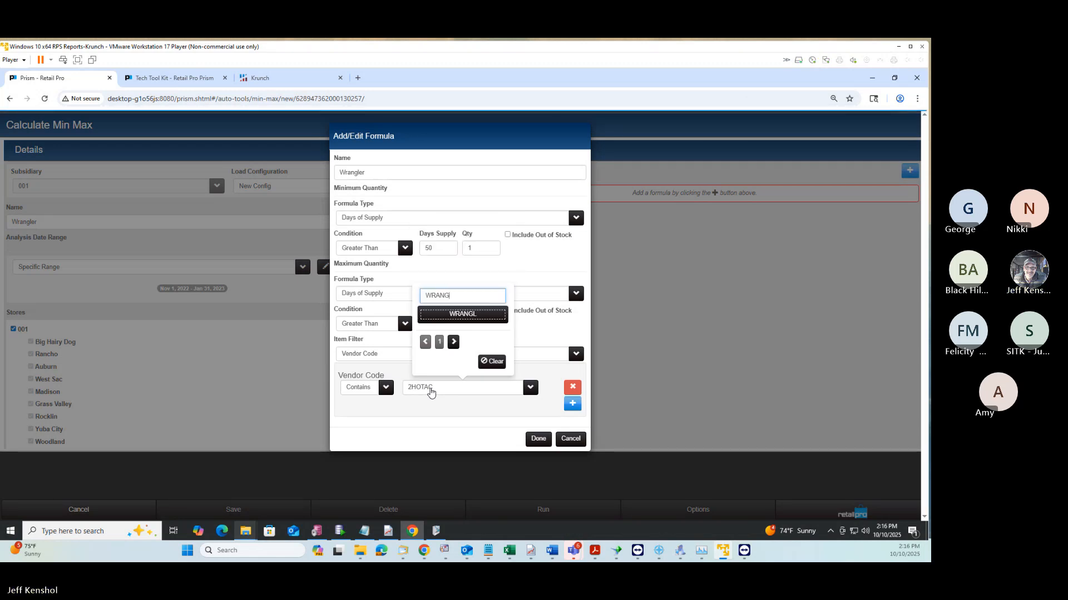
{"action": "left_click", "coordinate": [461, 315]}
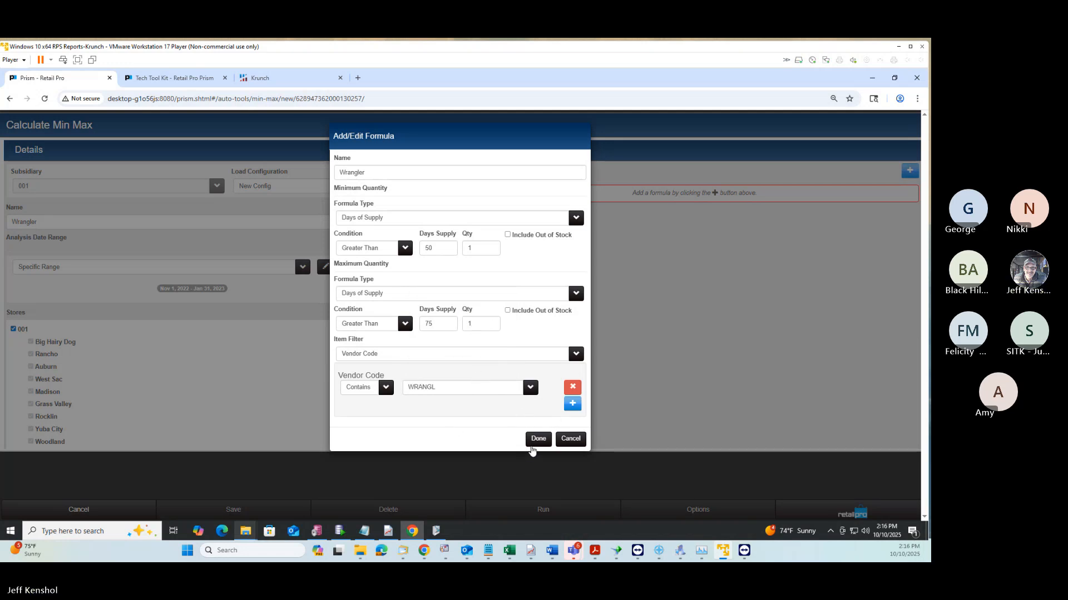
Look through the available item filter fields for the formula, from Active to Long Description, without adding another filter.
{"action": "left_click", "coordinate": [459, 354]}
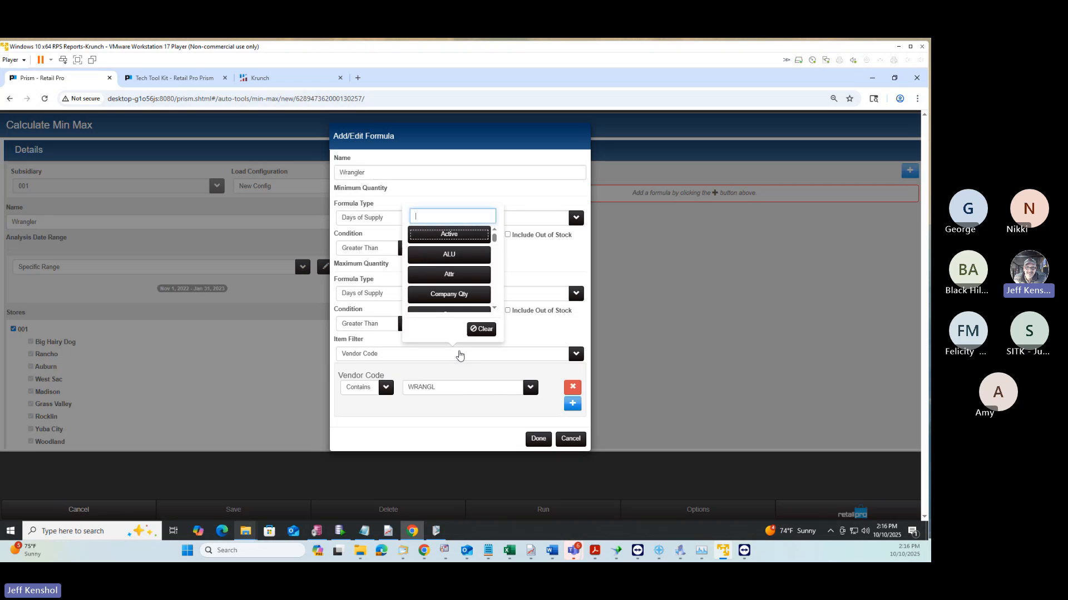
{"action": "scroll", "coordinate": [448, 275], "scroll_direction": "down", "scroll_amount": 2}
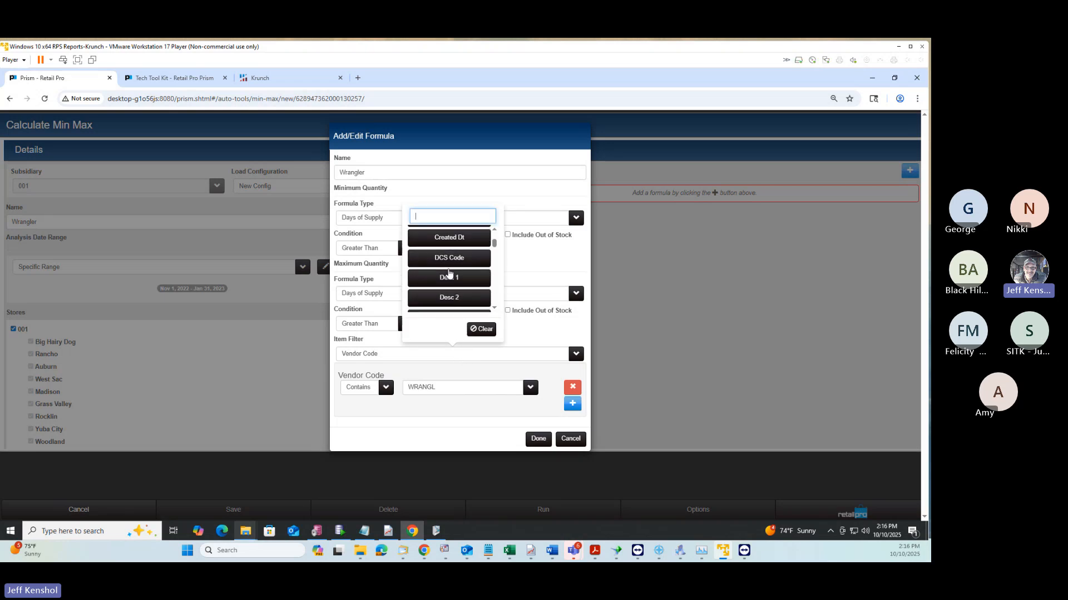
{"action": "scroll", "coordinate": [462, 266], "scroll_direction": "down", "scroll_amount": 2}
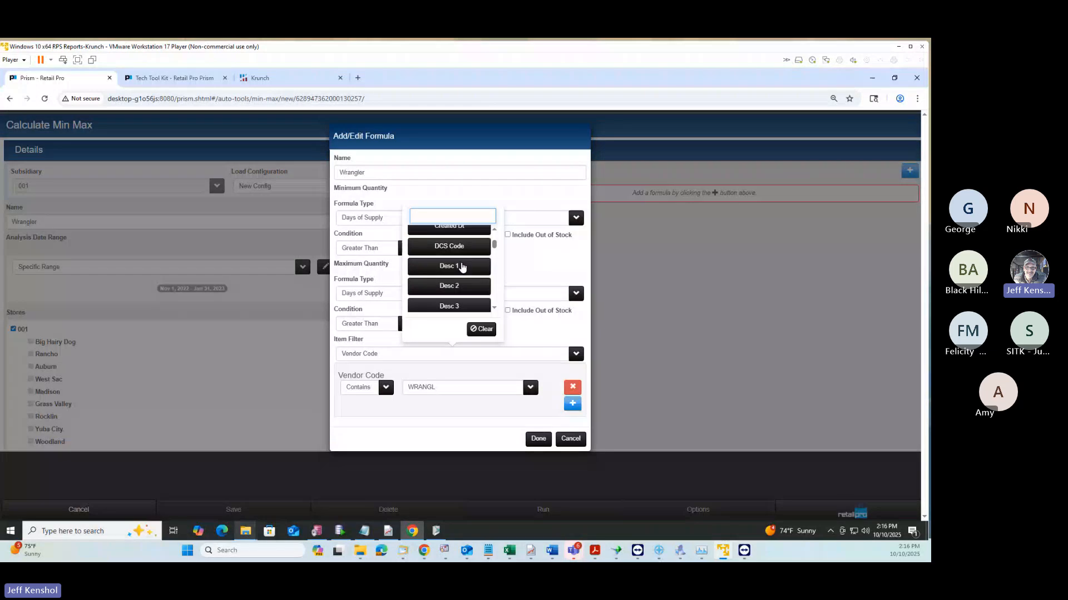
{"action": "scroll", "coordinate": [459, 295], "scroll_direction": "down", "scroll_amount": 2}
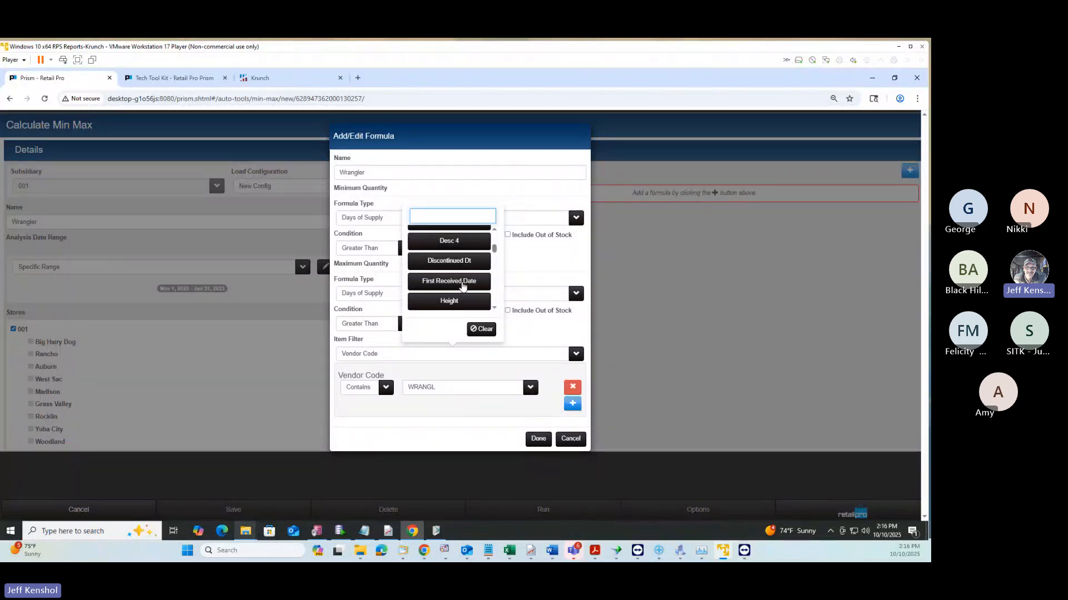
{"action": "scroll", "coordinate": [461, 286], "scroll_direction": "down", "scroll_amount": 2}
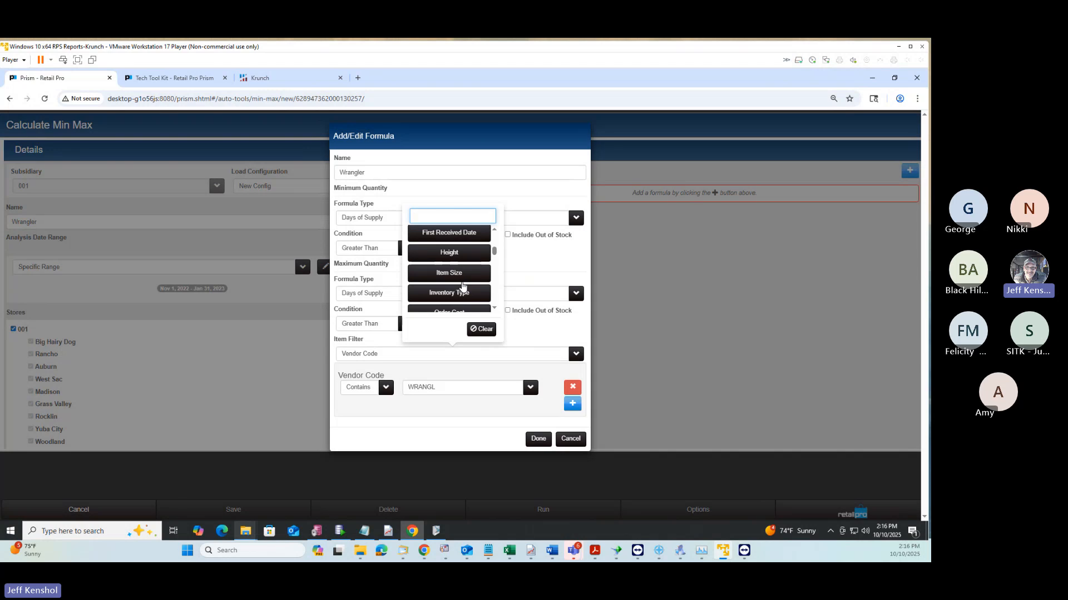
{"action": "scroll", "coordinate": [461, 286], "scroll_direction": "down", "scroll_amount": 3}
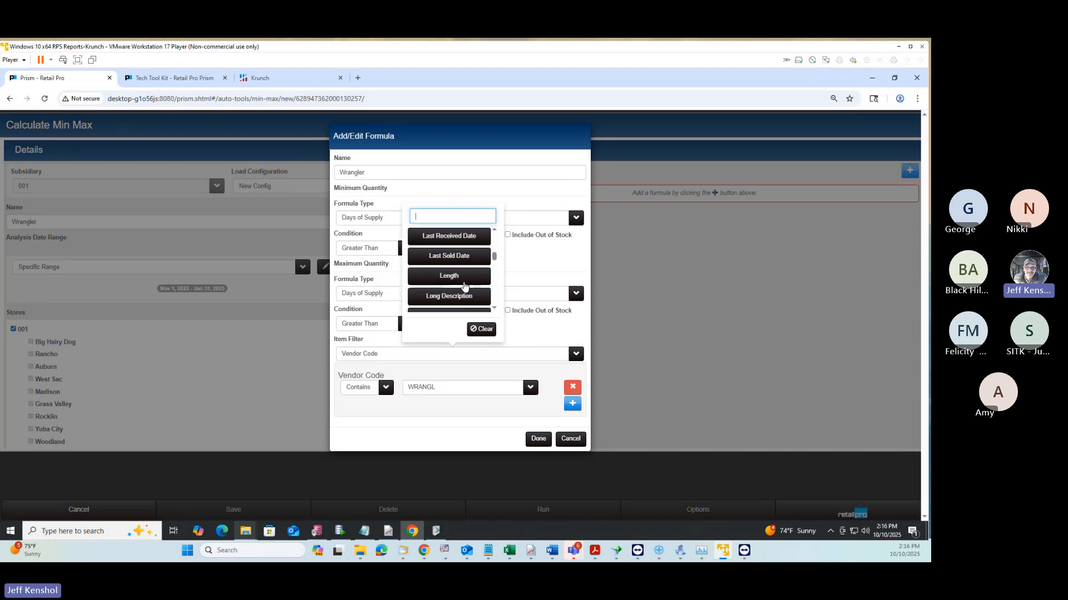
{"action": "scroll", "coordinate": [462, 286], "scroll_direction": "up", "scroll_amount": 7}
{"action": "left_click", "coordinate": [494, 328]}
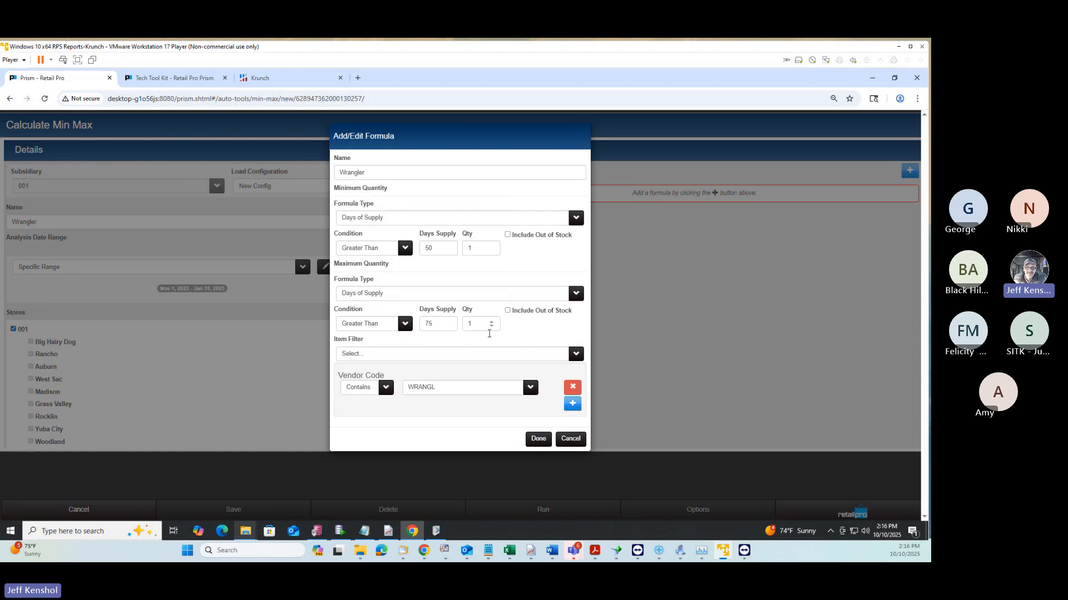
Finish the Wrangler formula and save the Wrangler min/max configuration without running it yet.
{"action": "left_click", "coordinate": [537, 440]}
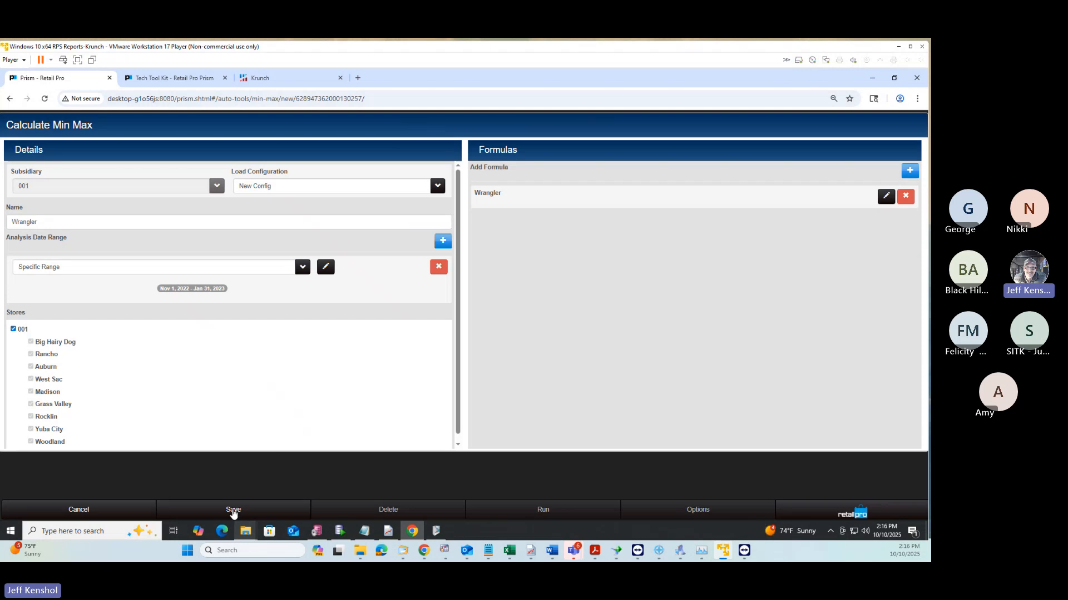
{"action": "left_click", "coordinate": [233, 510]}
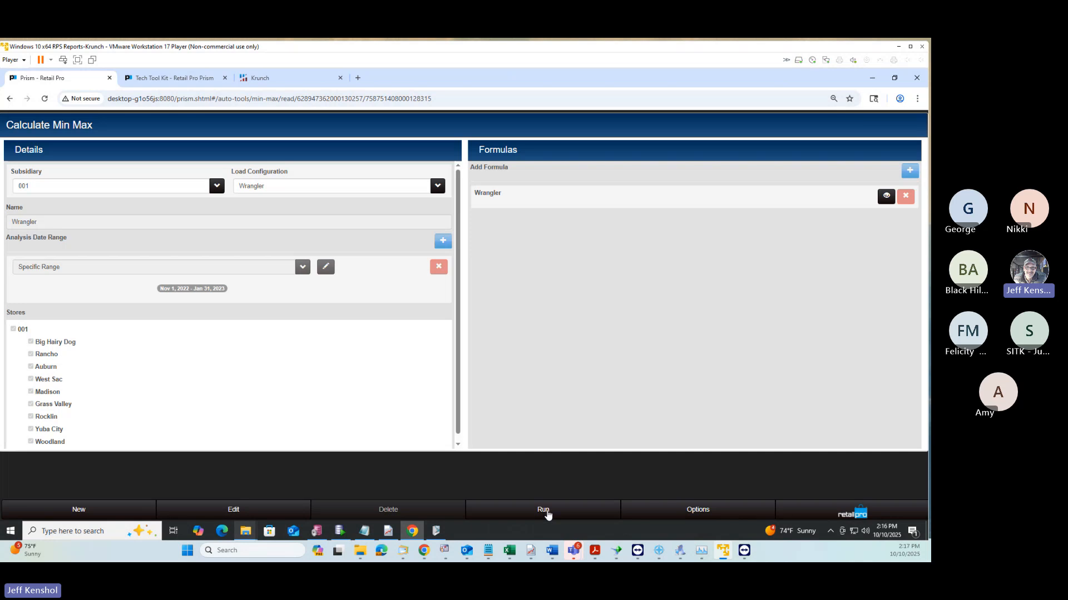
{"action": "left_click", "coordinate": [544, 510]}
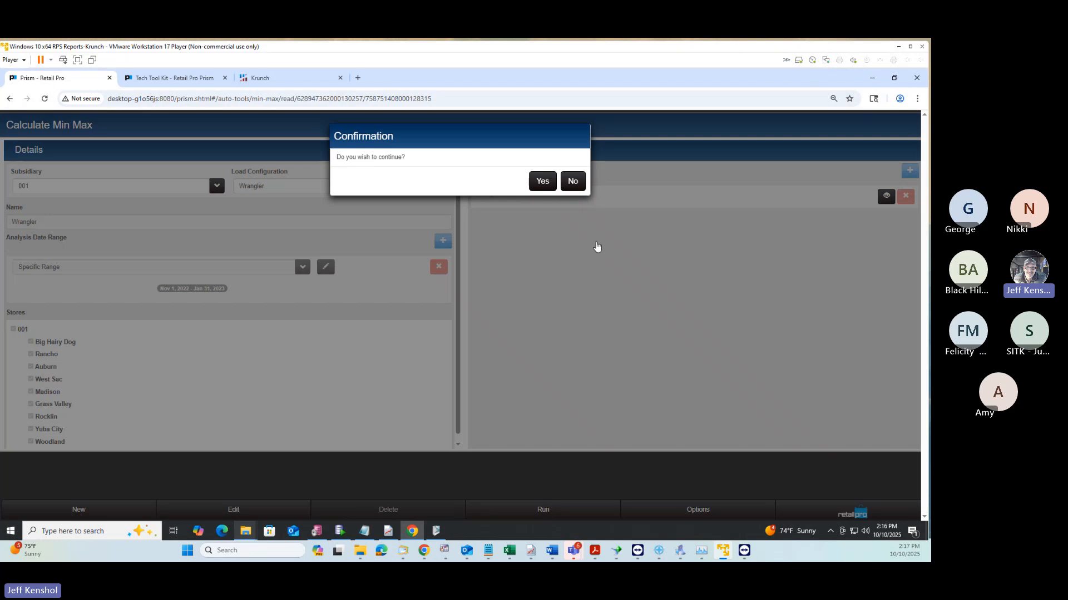
{"action": "left_click", "coordinate": [573, 182]}
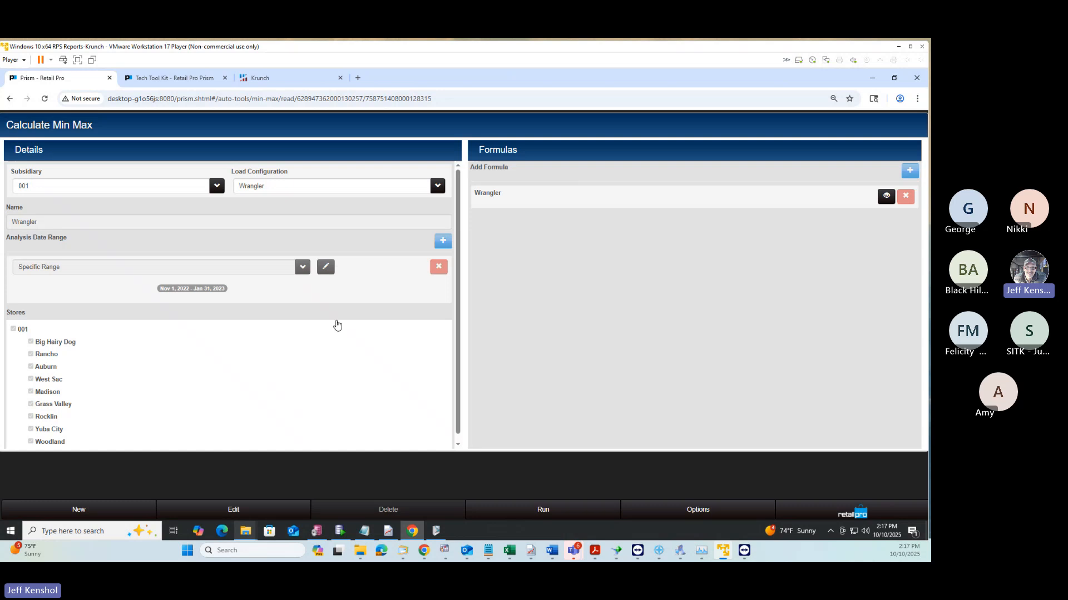
Go to Store Operations and duplicate its browser tab, keeping the original tab active.
{"action": "left_click", "coordinate": [852, 512]}
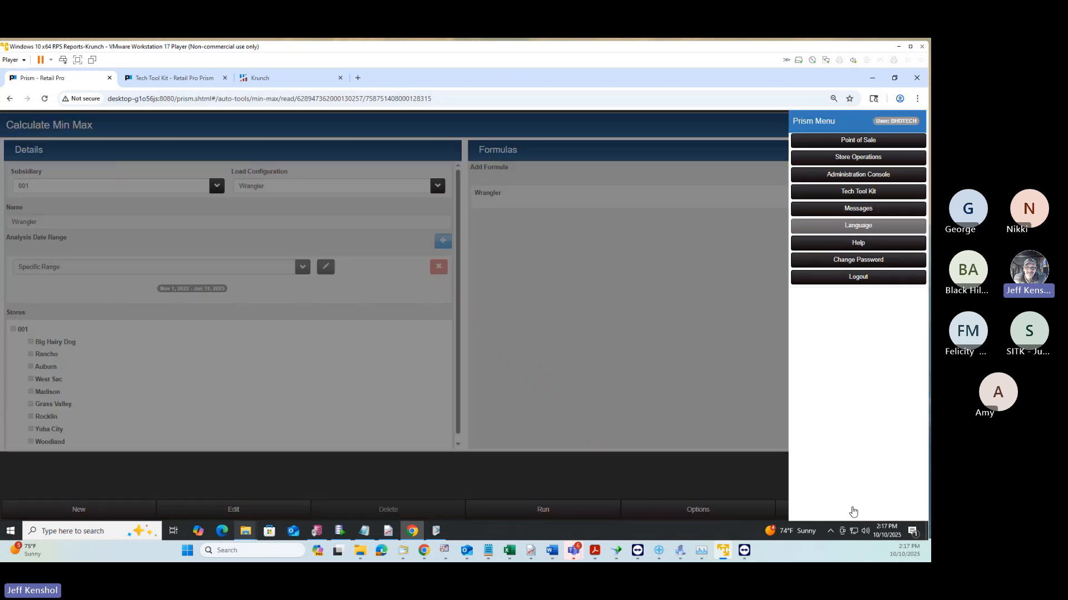
{"action": "left_click", "coordinate": [860, 159]}
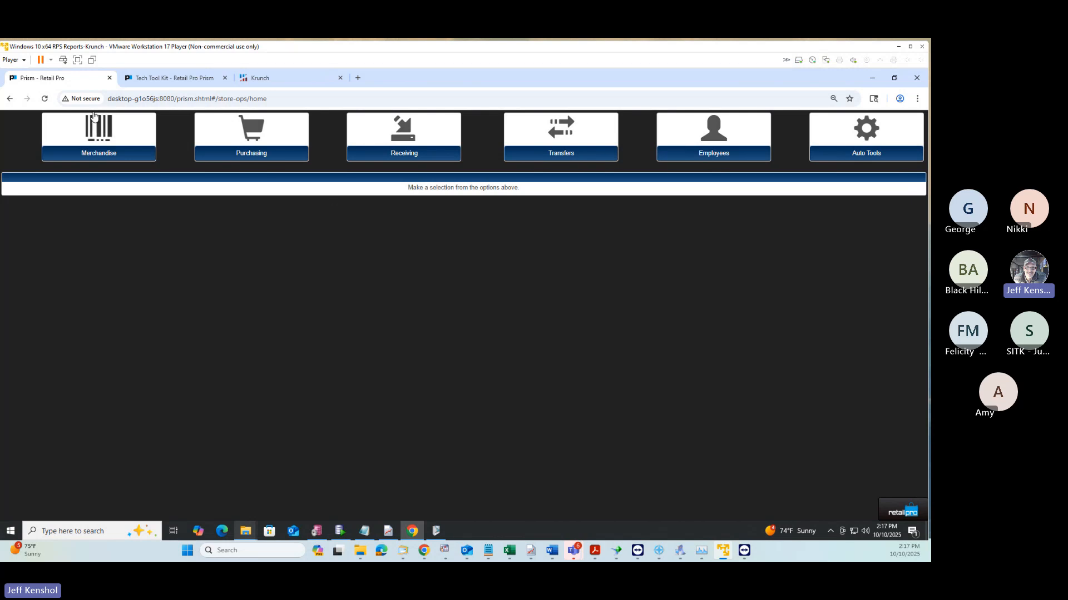
{"action": "right_click", "coordinate": [70, 86]}
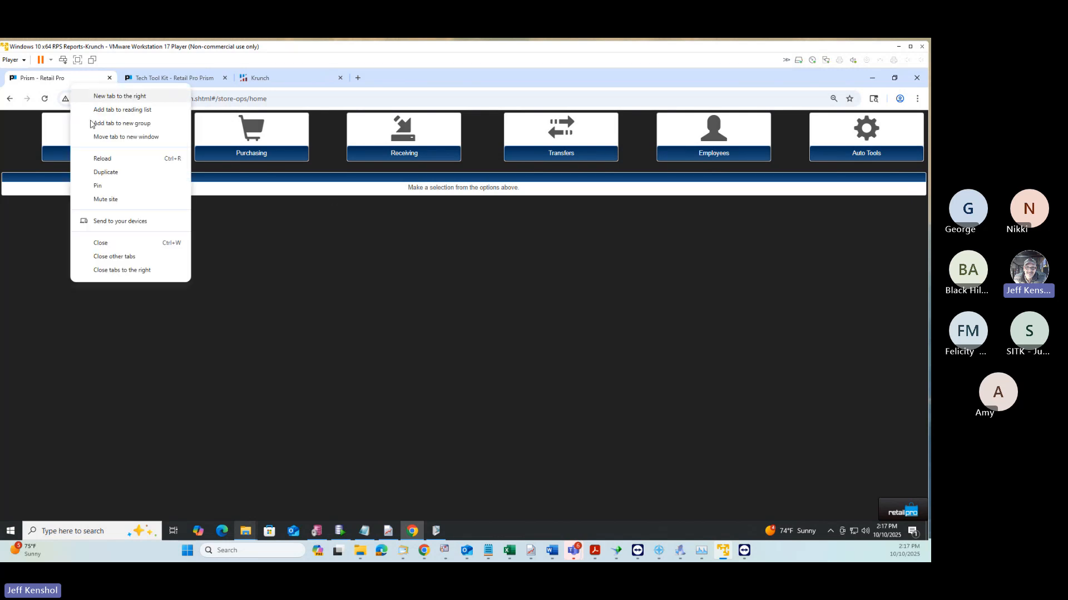
{"action": "left_click", "coordinate": [106, 172]}
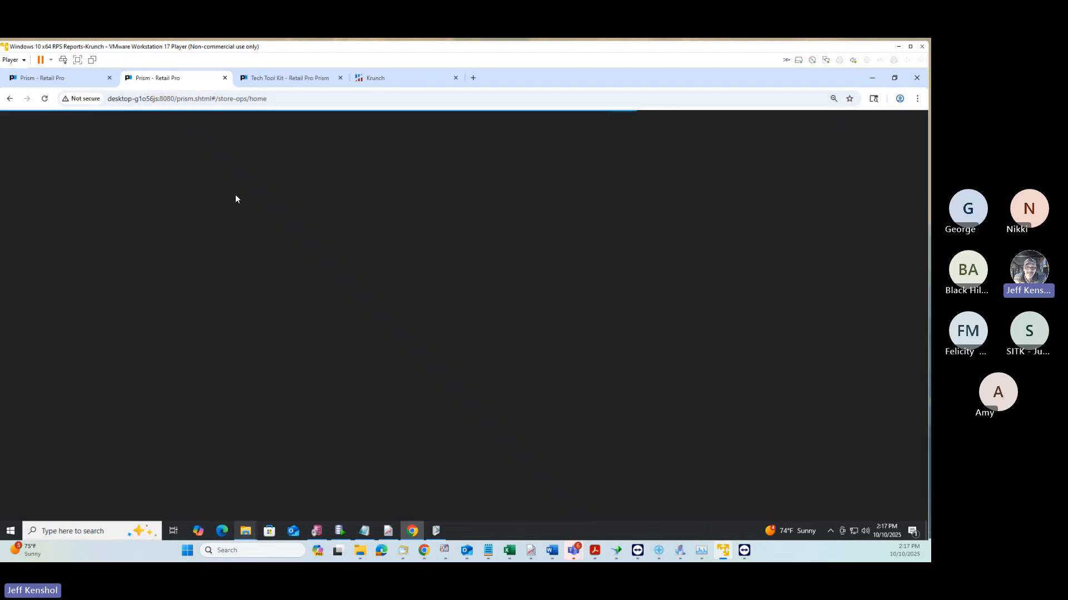
{"action": "left_click", "coordinate": [73, 80]}
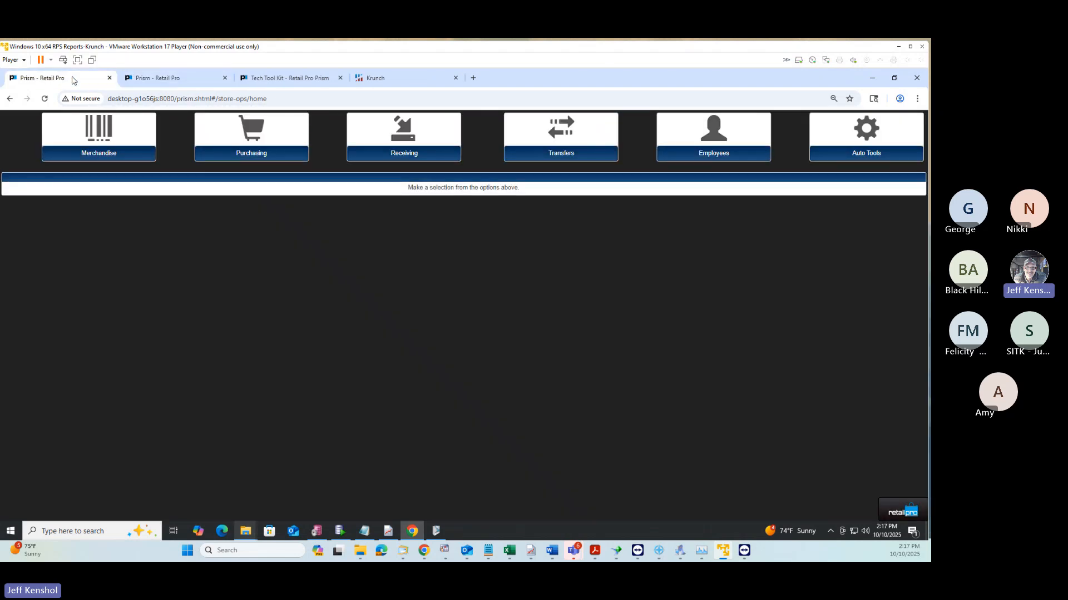
{"action": "left_click", "coordinate": [155, 81]}
{"action": "left_click", "coordinate": [66, 83]}
Load the Wrangler configuration in Calculate Min/Max for subsidiary 001 and run the calculation.
{"action": "left_click", "coordinate": [825, 154]}
{"action": "left_click", "coordinate": [125, 217]}
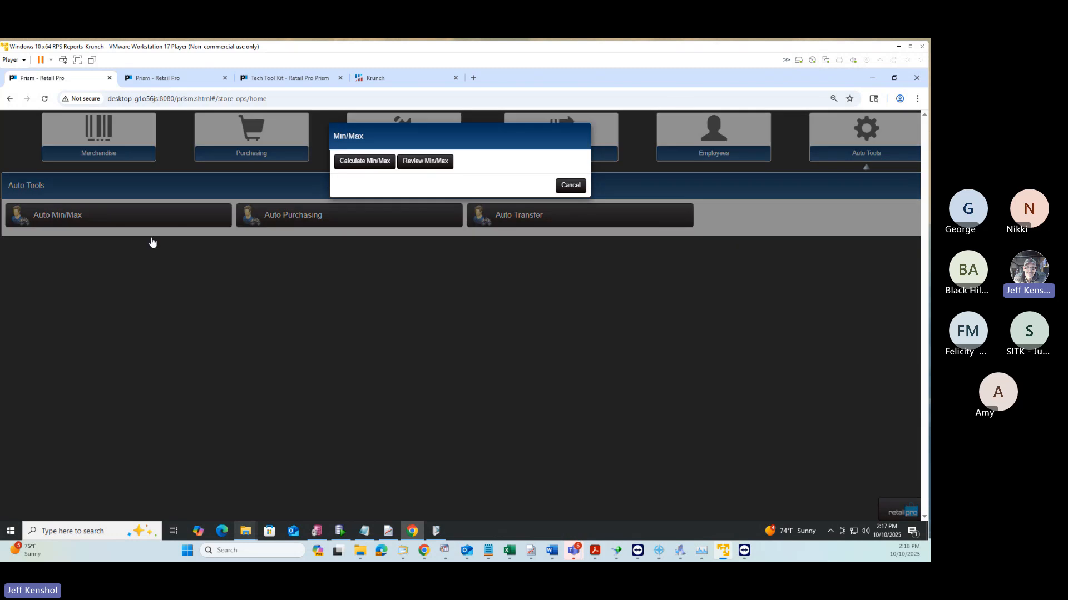
{"action": "left_click", "coordinate": [373, 164]}
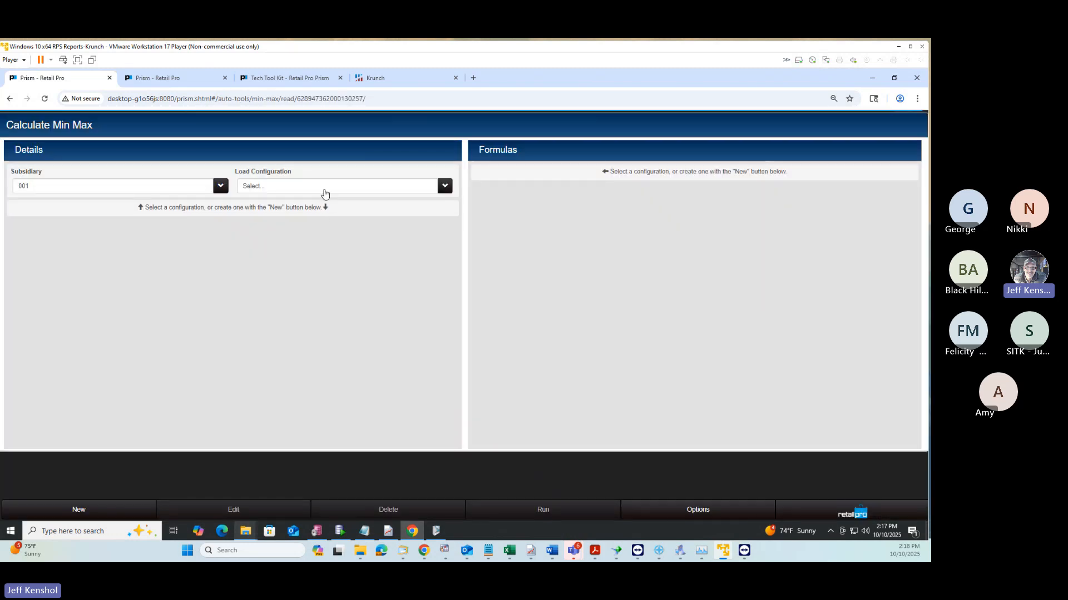
{"action": "left_click", "coordinate": [324, 189]}
{"action": "left_click", "coordinate": [311, 238]}
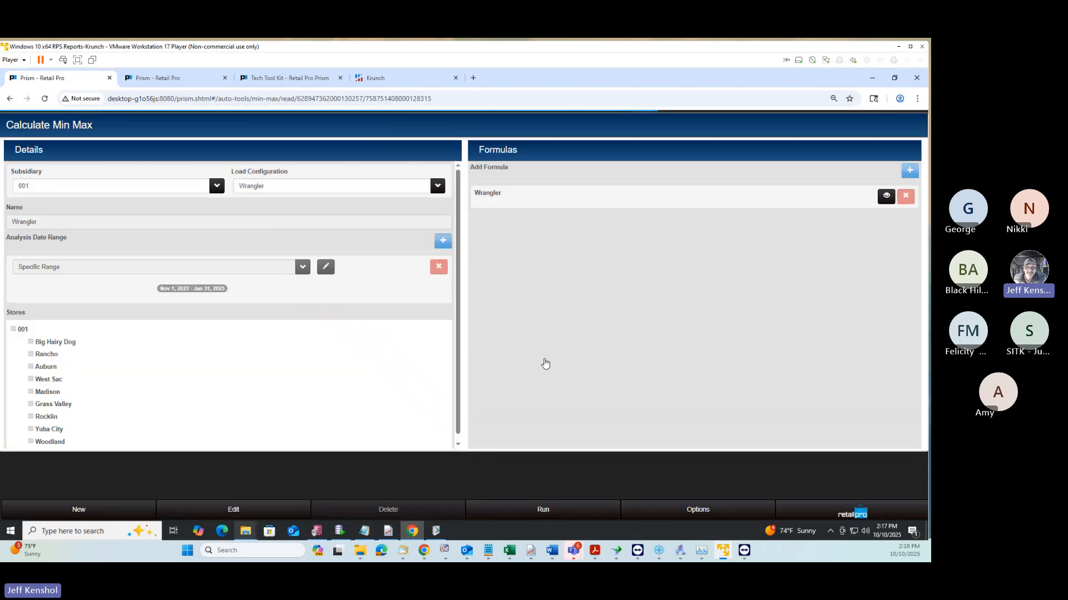
{"action": "left_click", "coordinate": [544, 511]}
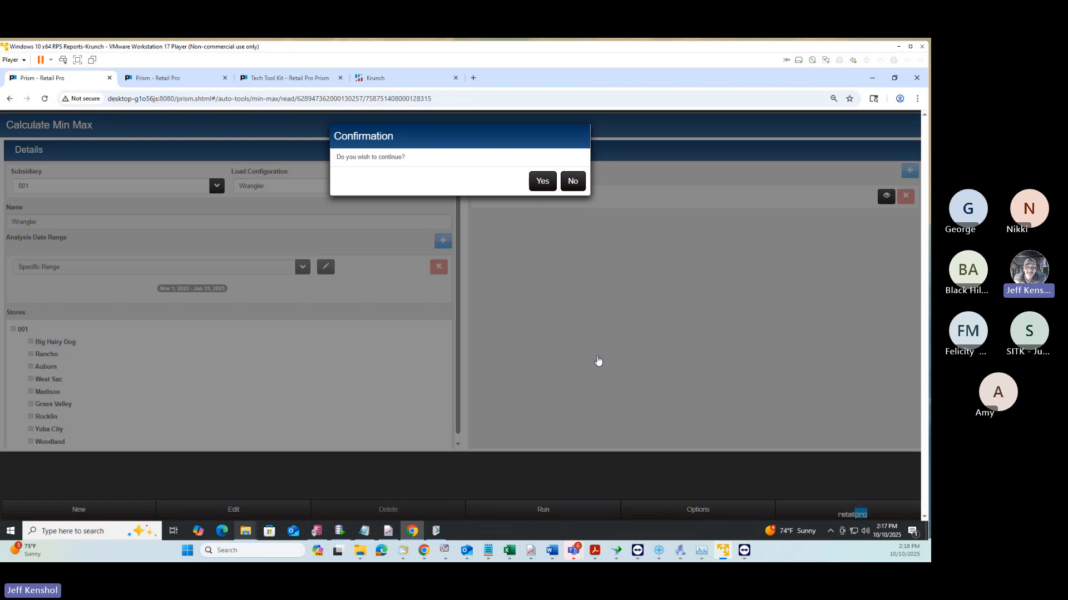
{"action": "left_click", "coordinate": [544, 182]}
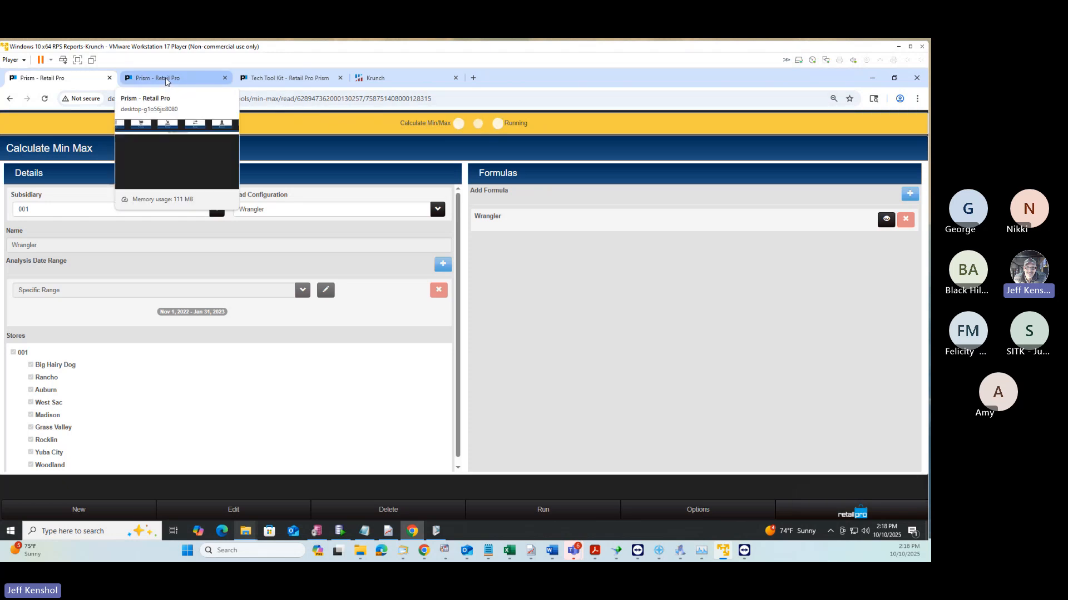
Open Review Min/Max from the Auto Tools in the duplicated Prism tab.
{"action": "left_click", "coordinate": [170, 80]}
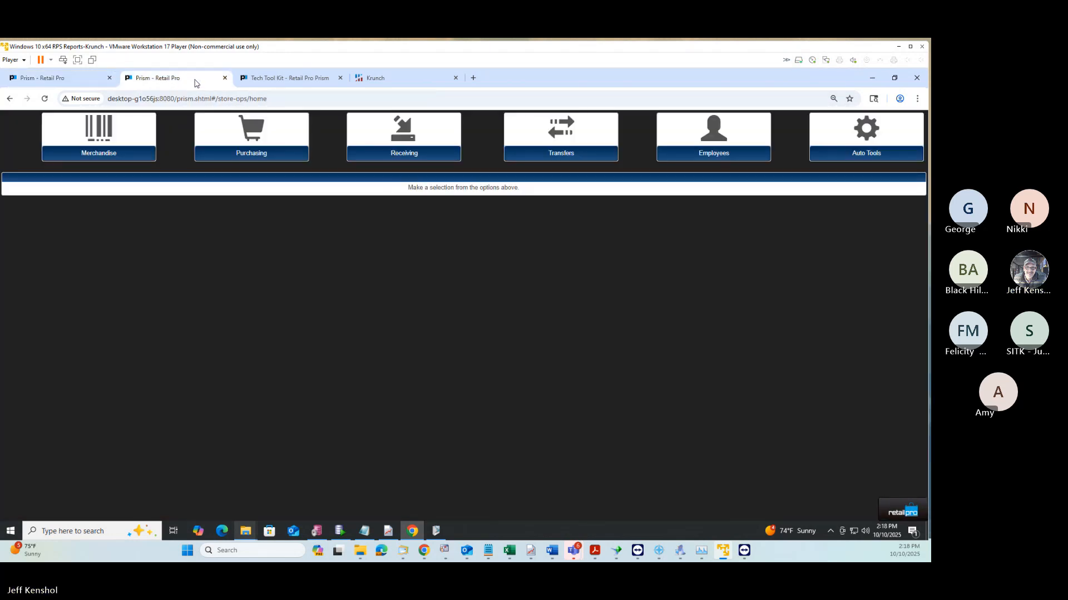
{"action": "left_click", "coordinate": [109, 138]}
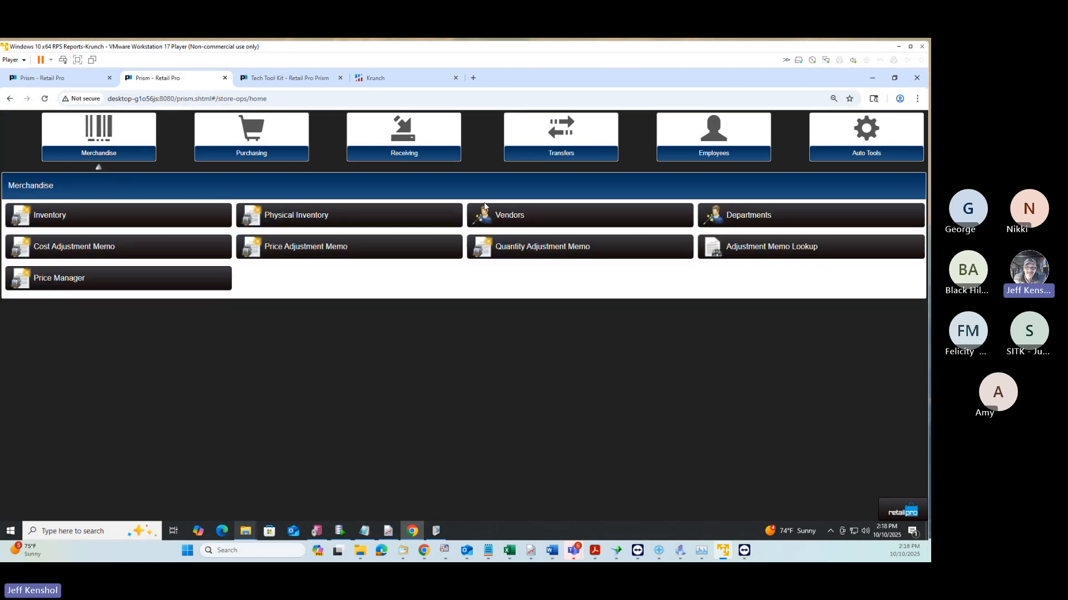
{"action": "left_click", "coordinate": [823, 155]}
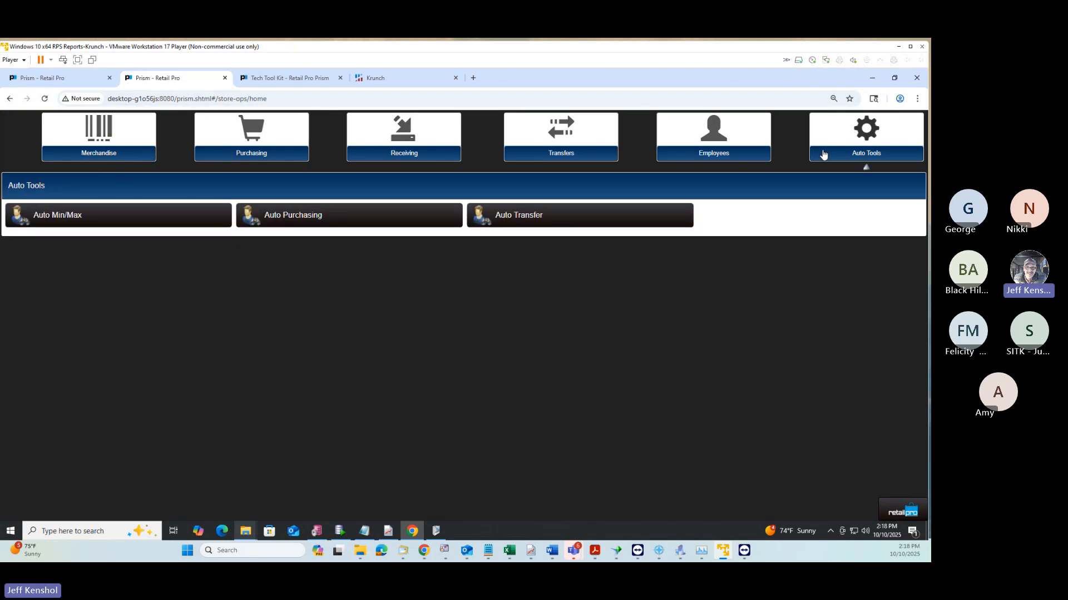
{"action": "left_click", "coordinate": [144, 218]}
{"action": "left_click", "coordinate": [432, 162]}
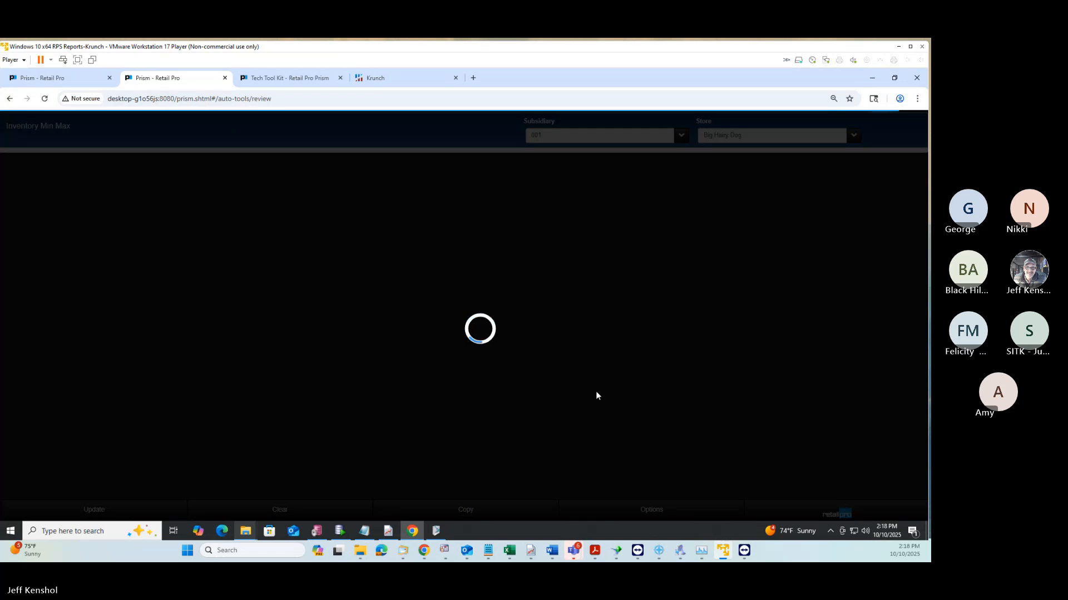
Check the calculation's progress, list all active items for the Big Hairy Dog store without filters, and collapse the filter area.
{"action": "left_click", "coordinate": [59, 79]}
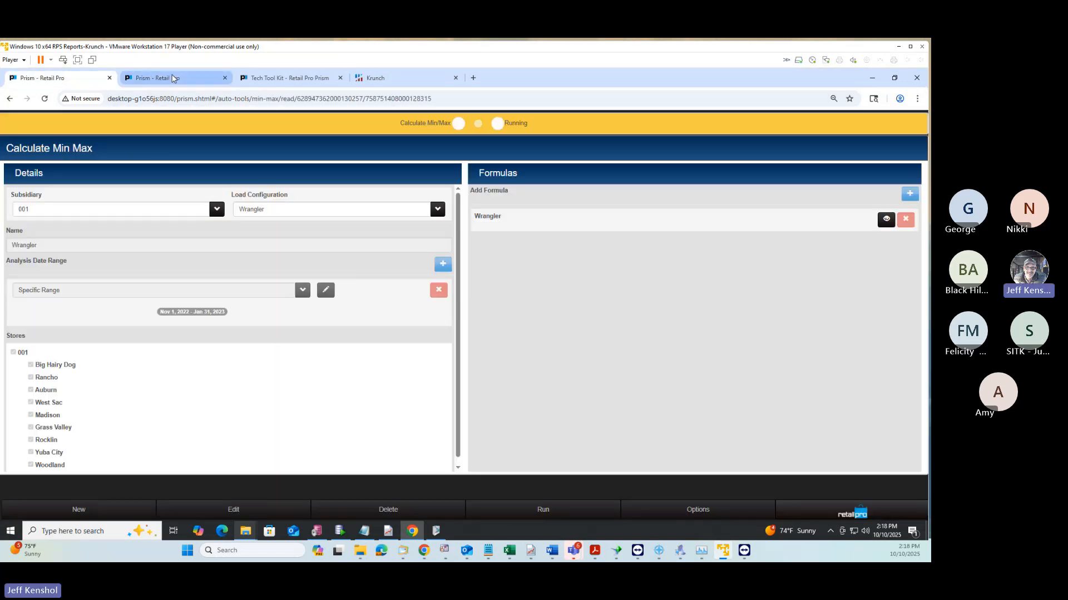
{"action": "left_click", "coordinate": [167, 78]}
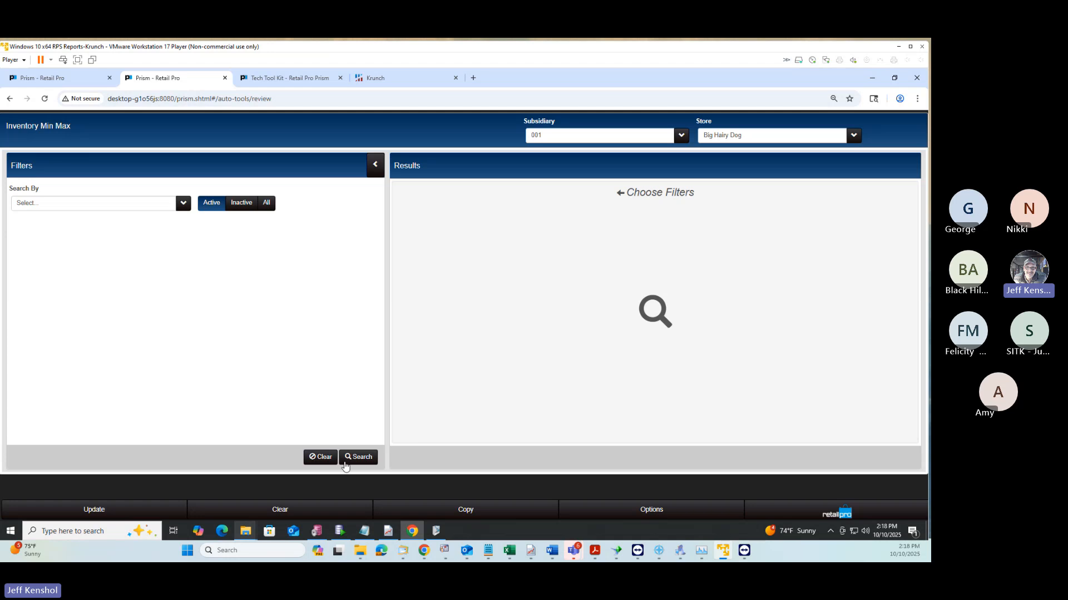
{"action": "left_click", "coordinate": [359, 457]}
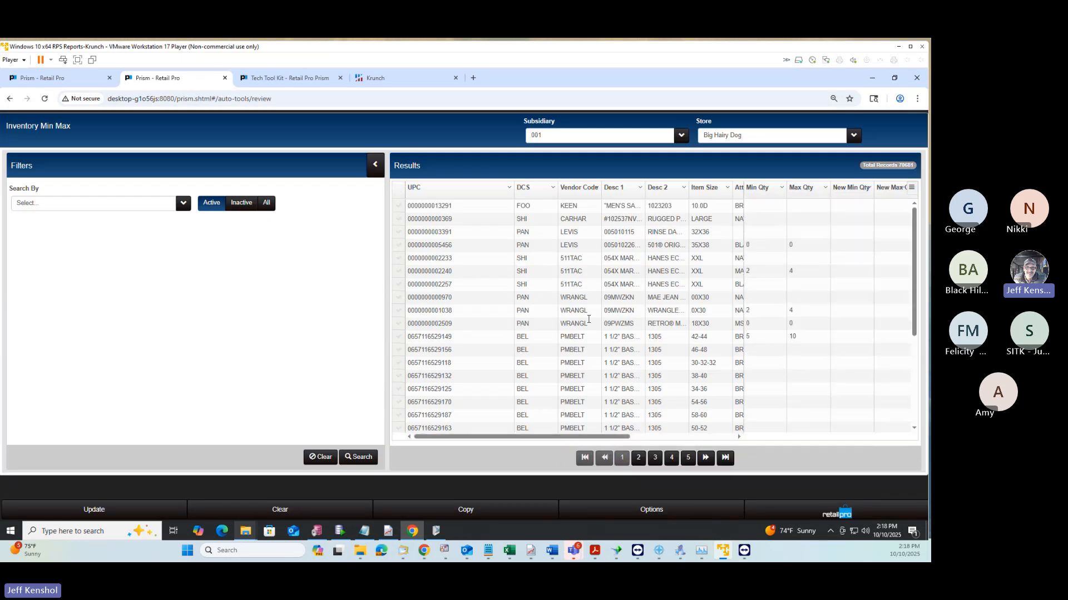
{"action": "left_click", "coordinate": [373, 167]}
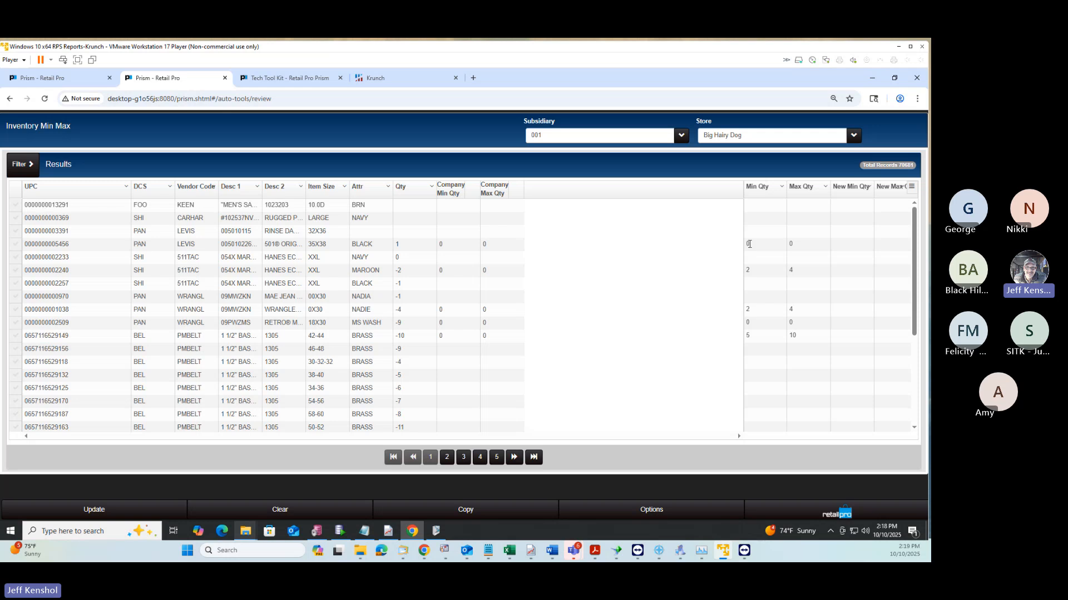
Examine the Min Qty, Max Qty, New Min Qty and New Max Qty columns of the listed inventory items.
{"action": "left_click", "coordinate": [748, 244]}
{"action": "left_click", "coordinate": [792, 249]}
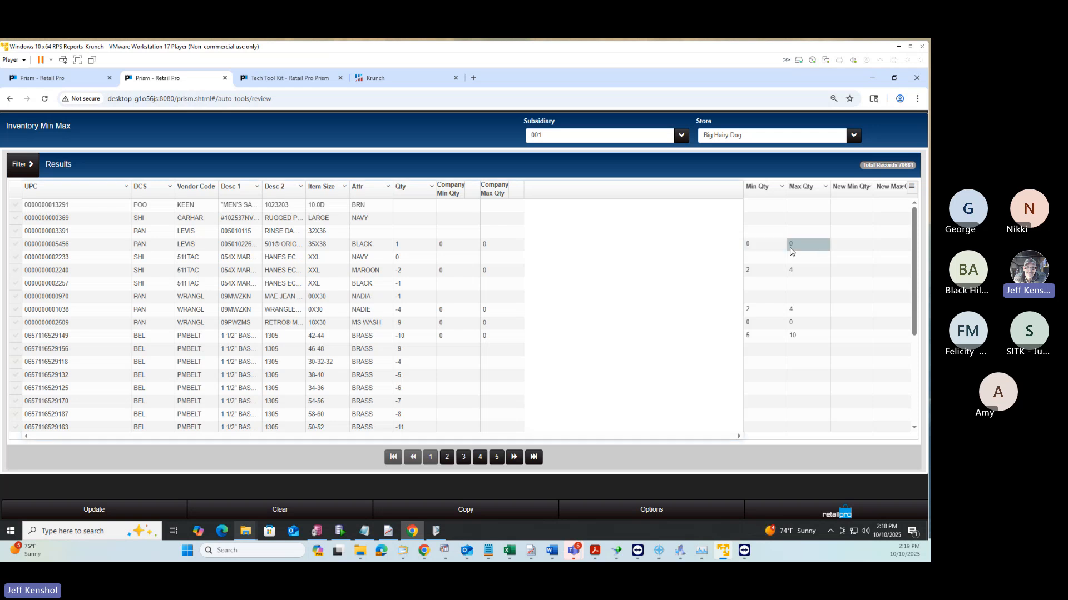
{"action": "left_click", "coordinate": [839, 245]}
{"action": "left_click", "coordinate": [880, 249]}
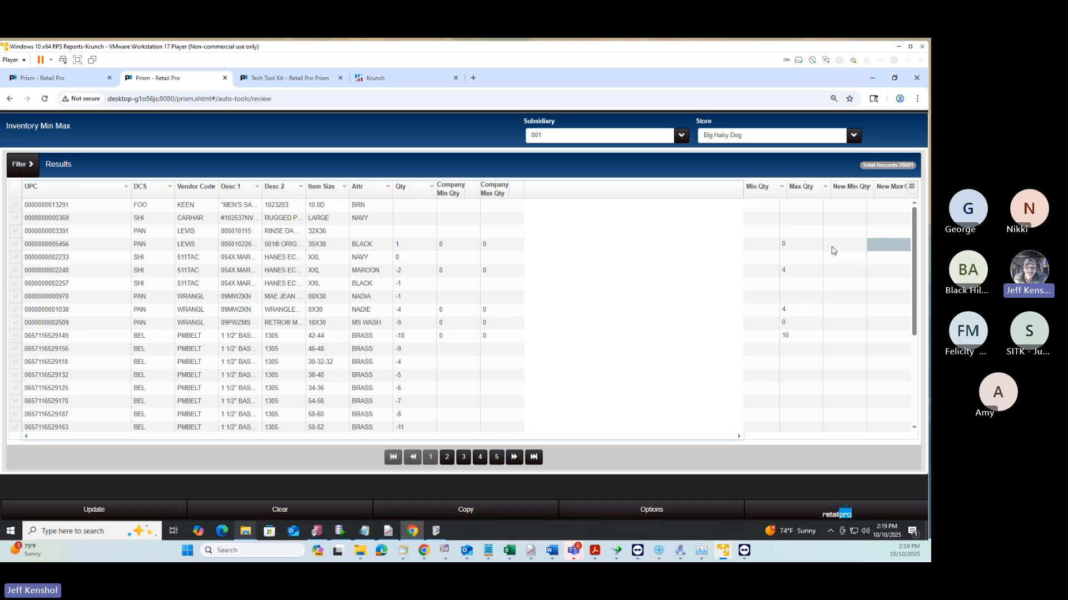
{"action": "double_click", "coordinate": [834, 248]}
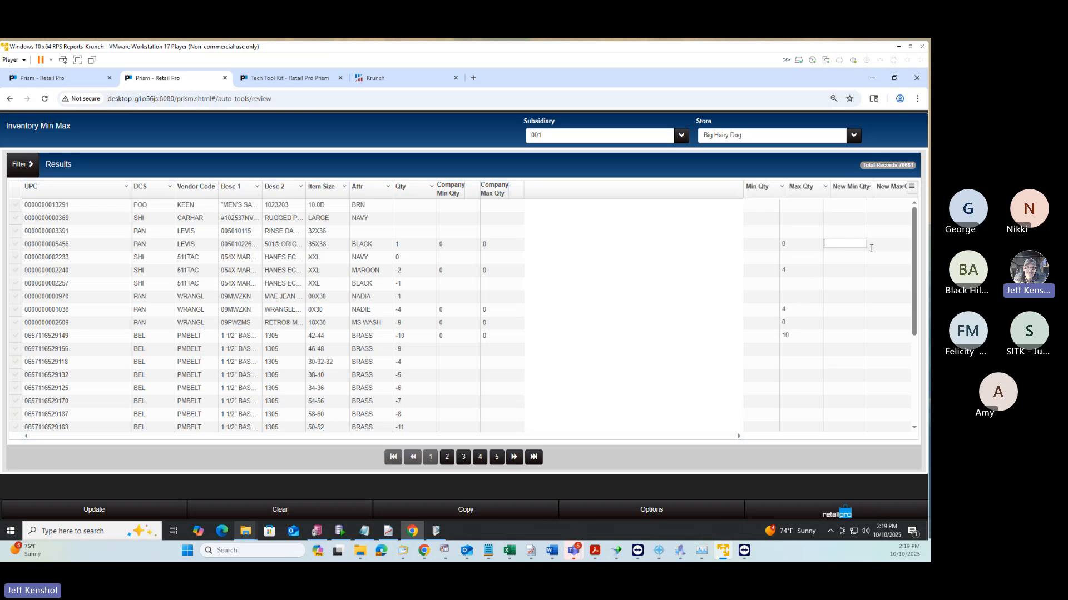
{"action": "left_click", "coordinate": [768, 281]}
{"action": "left_click", "coordinate": [759, 262]}
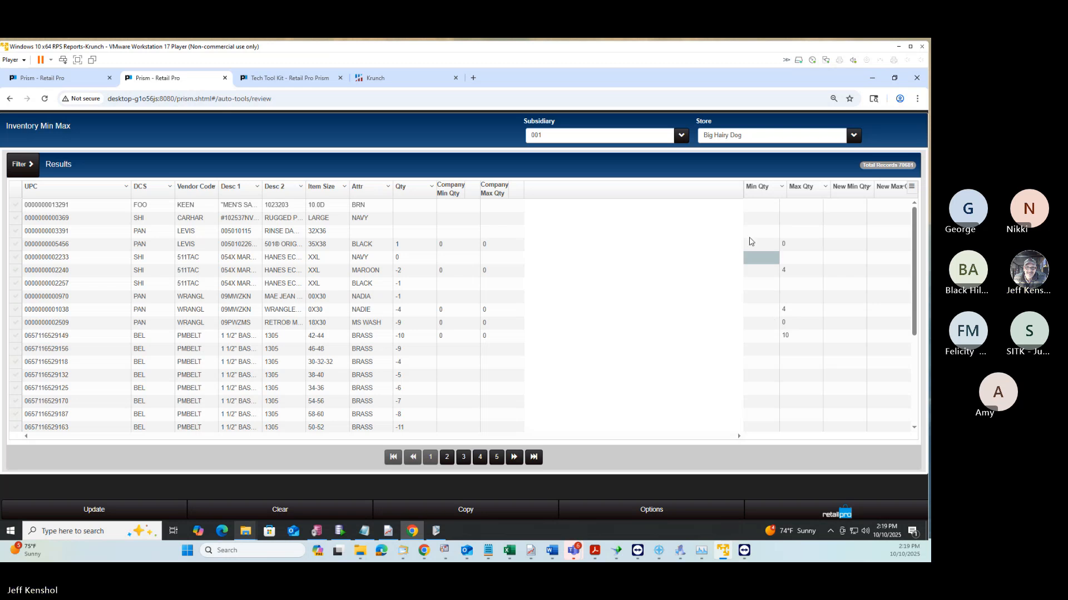
{"action": "left_click", "coordinate": [793, 338]}
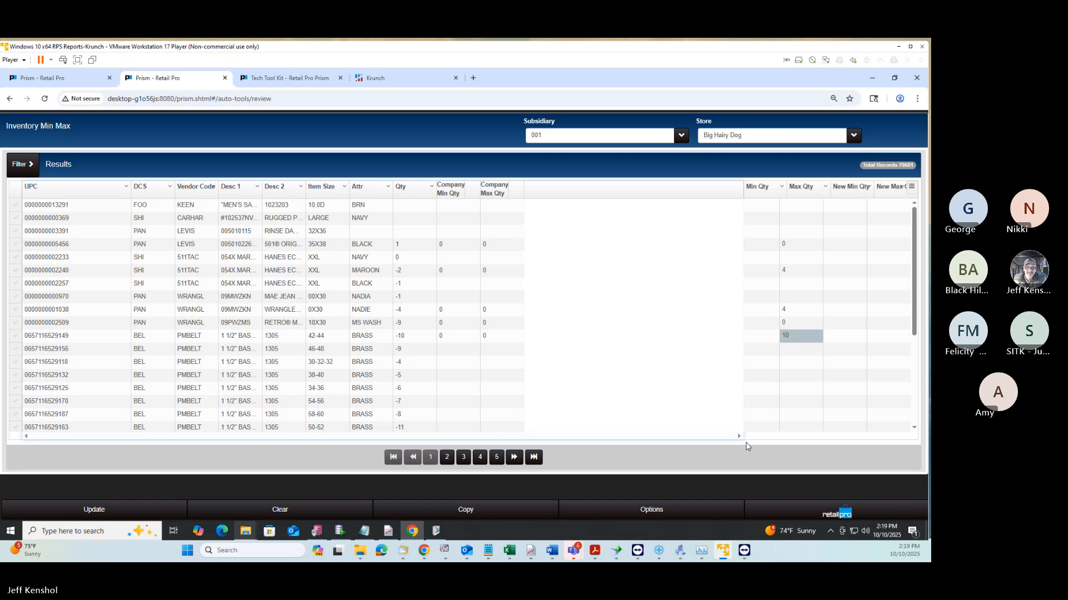
{"action": "left_click", "coordinate": [914, 428]}
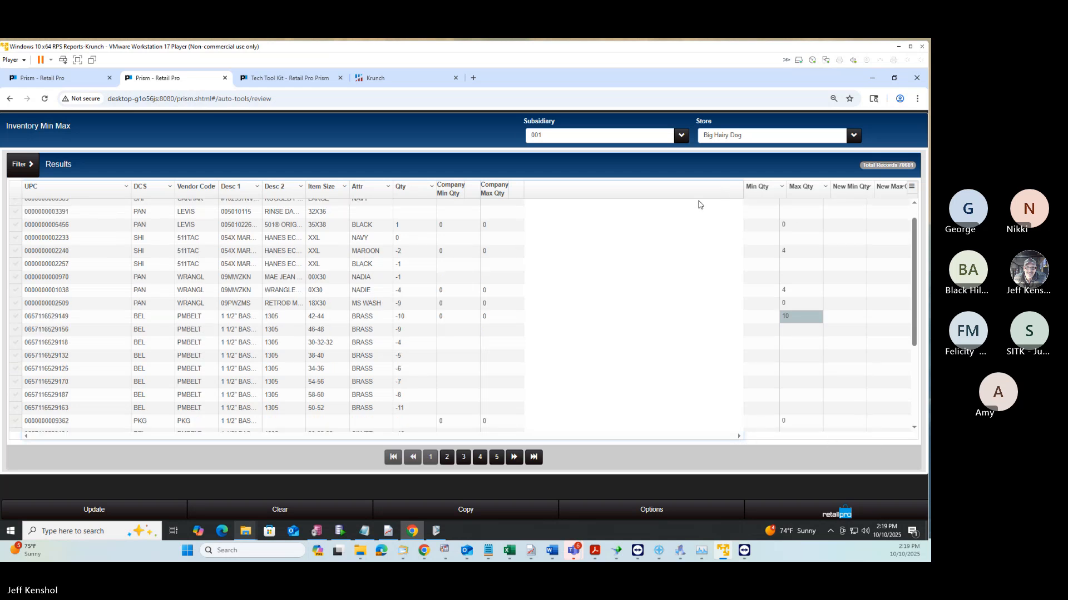
{"action": "left_click", "coordinate": [22, 164]}
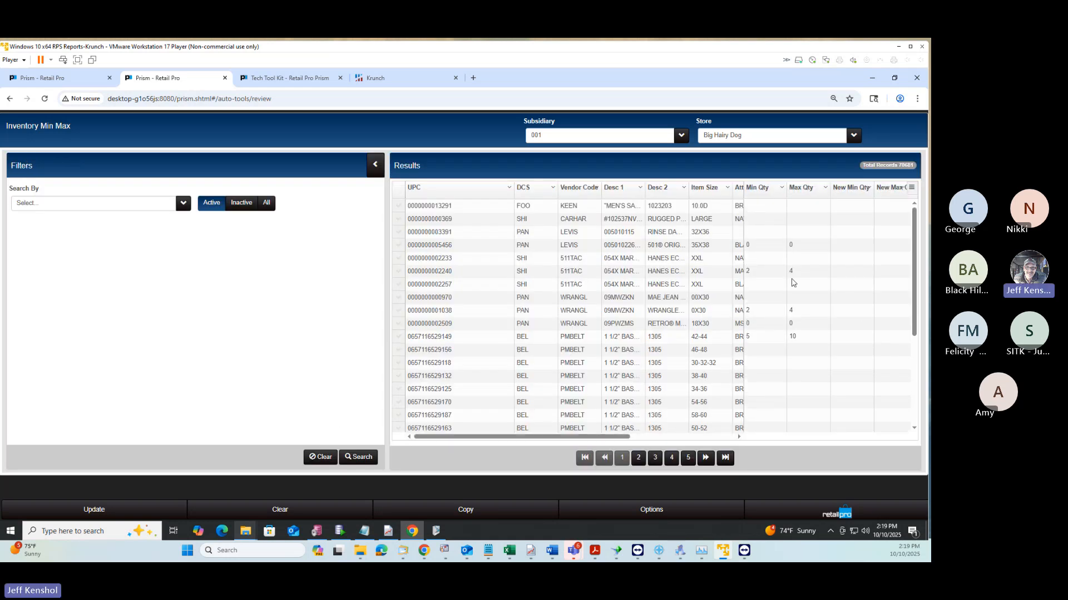
{"action": "left_click", "coordinate": [765, 314]}
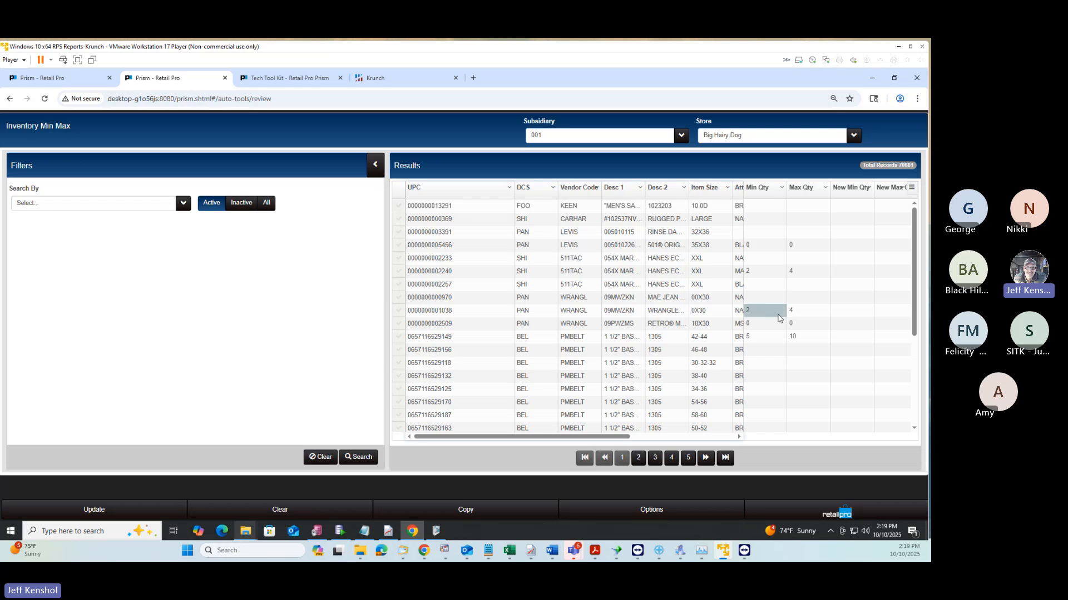
{"action": "left_click", "coordinate": [801, 316]}
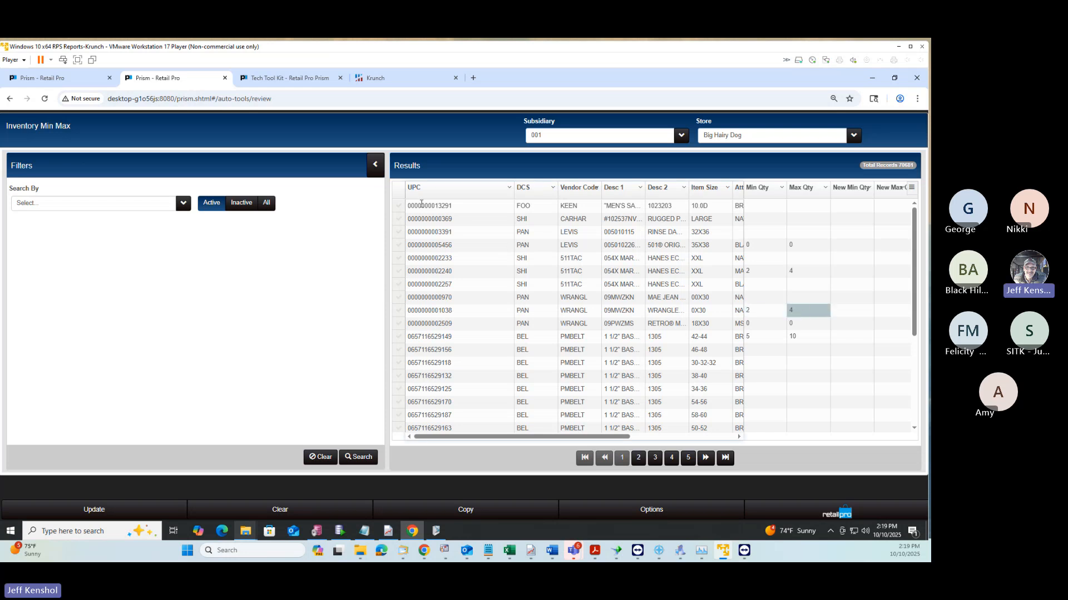
{"action": "left_click", "coordinate": [376, 167]}
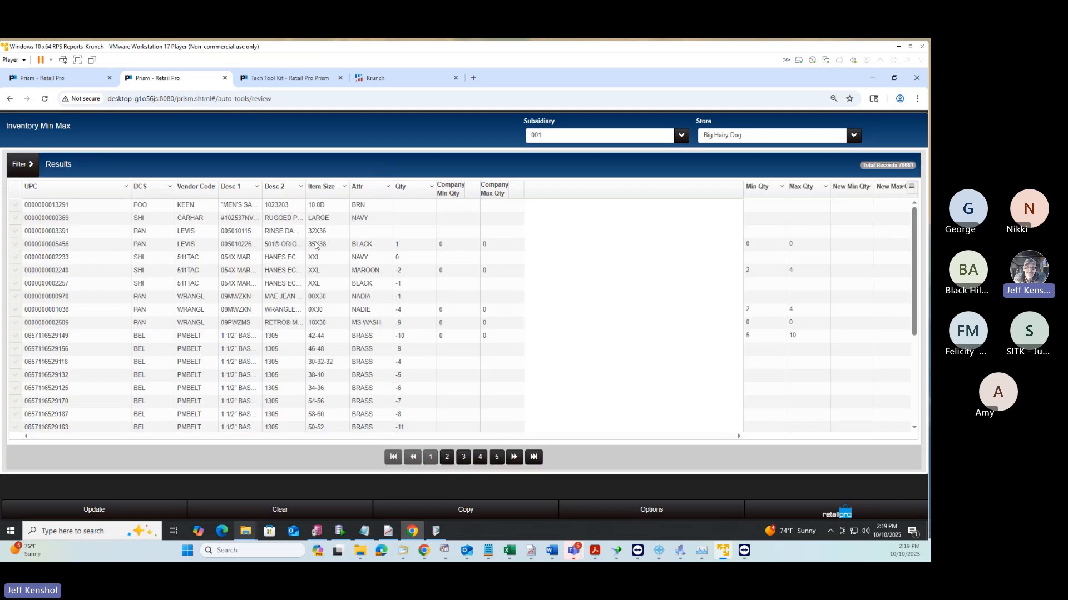
{"action": "left_click", "coordinate": [236, 287]}
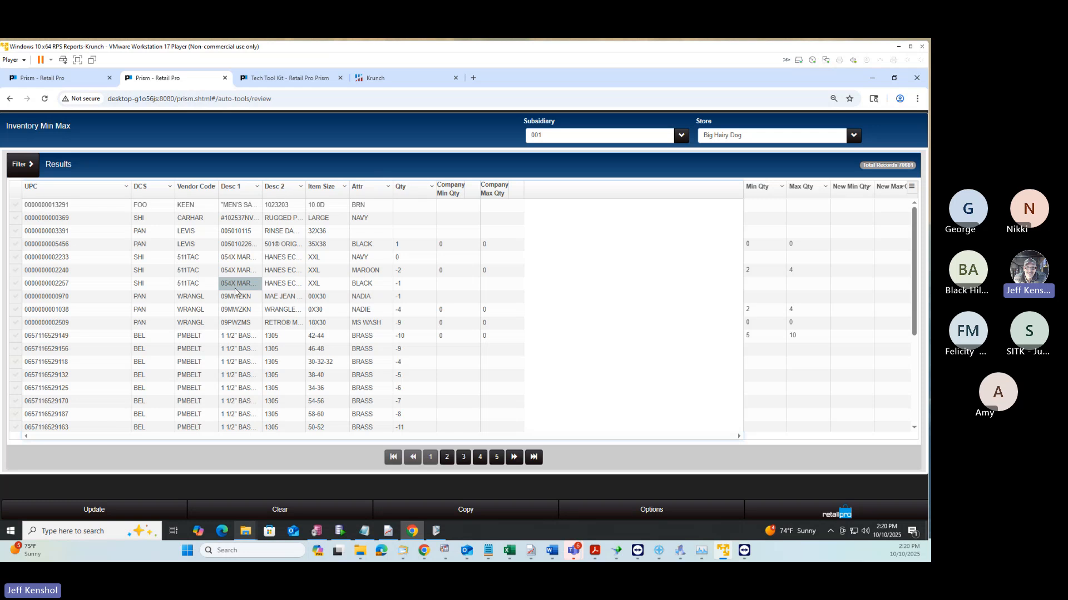
Enter New Min Qty 15 and New Max Qty 20 for the maroon XXL 511TAC shirt.
{"action": "left_click", "coordinate": [847, 254]}
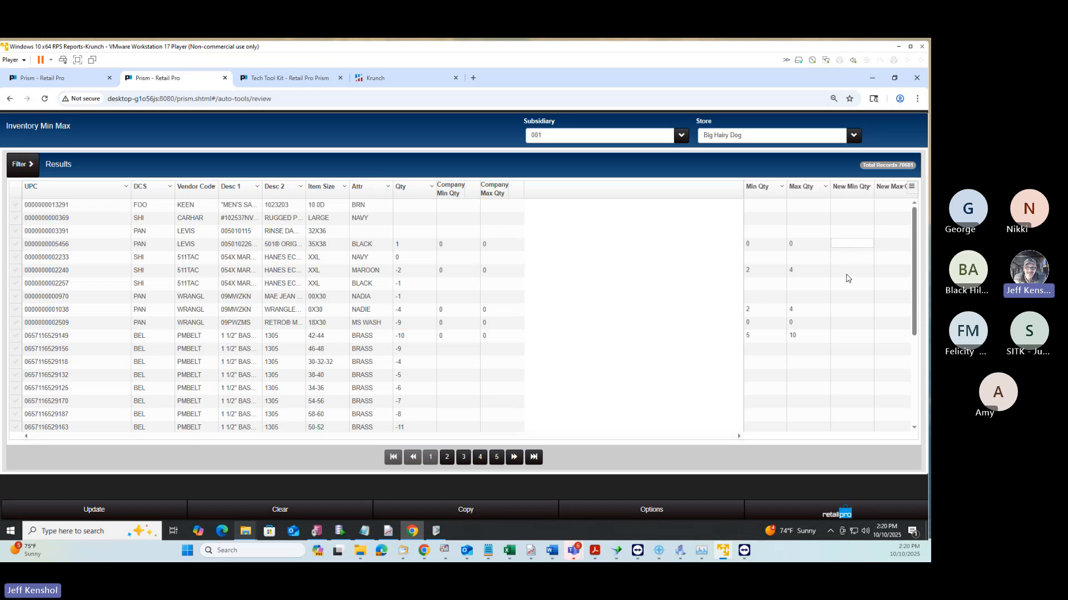
{"action": "left_click", "coordinate": [847, 273]}
{"action": "type", "text": "15"}
{"action": "key", "text": "Tab"}
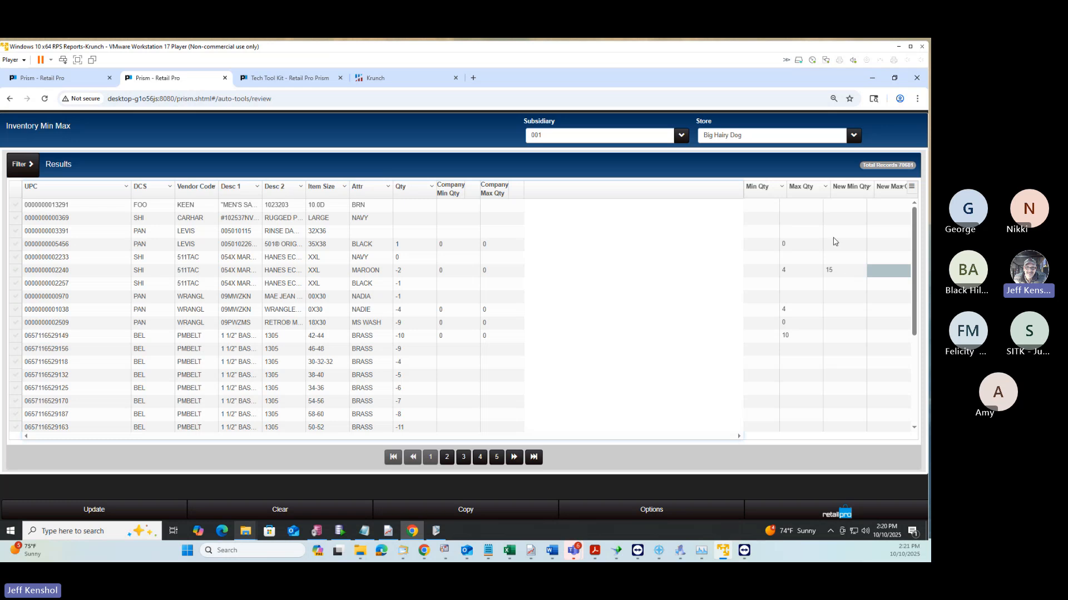
{"action": "left_click", "coordinate": [886, 273]}
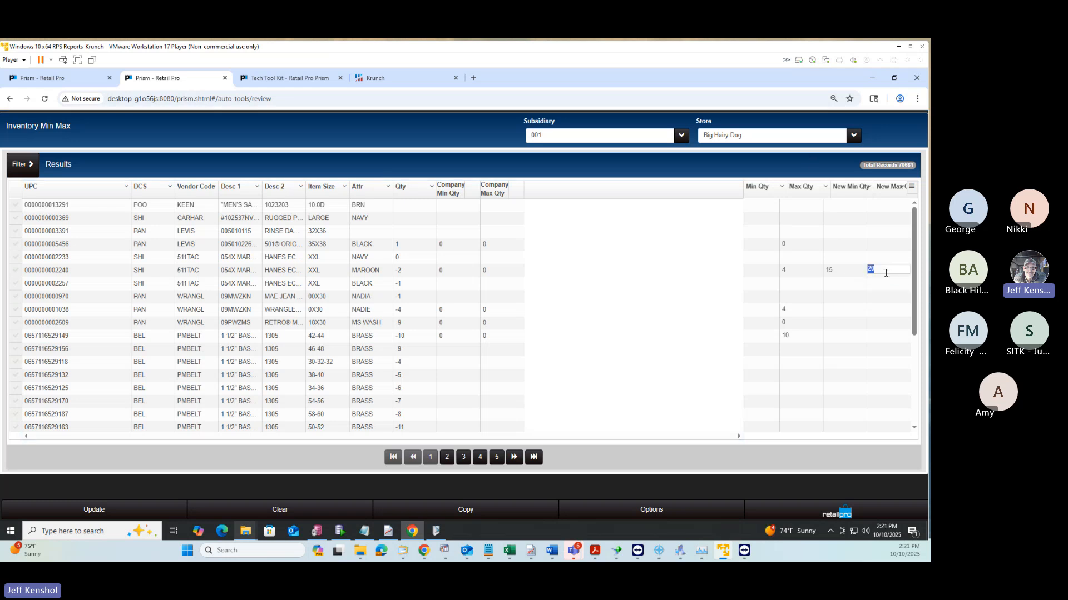
Set the maroon XXL 511TAC shirt's New Min Qty to 5 and New Max Qty to 7.
{"action": "key", "text": "shift+Tab"}
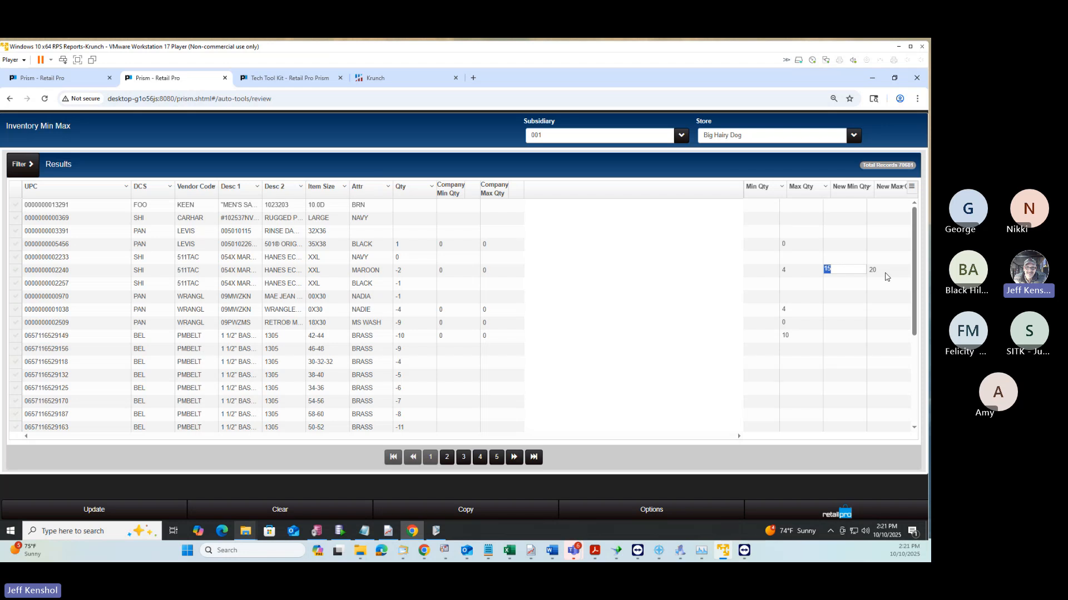
{"action": "type", "text": "5"}
{"action": "key", "text": "Tab"}
{"action": "type", "text": "7"}
{"action": "key", "text": "Down"}
Go down the New Min Qty column row by row to the brass 50-52 PMBELT belt.
{"action": "key", "text": "Left"}
{"action": "key", "text": "Down"}
{"action": "key", "text": "Down"}
{"action": "key", "text": "Down"}
{"action": "key", "text": "Down"}
{"action": "key", "text": "Down"}
{"action": "key", "text": "Down"}
{"action": "key", "text": "Down"}
{"action": "key", "text": "Down"}
{"action": "key", "text": "Down"}
{"action": "key", "text": "Down"}
{"action": "key", "text": "Down"}
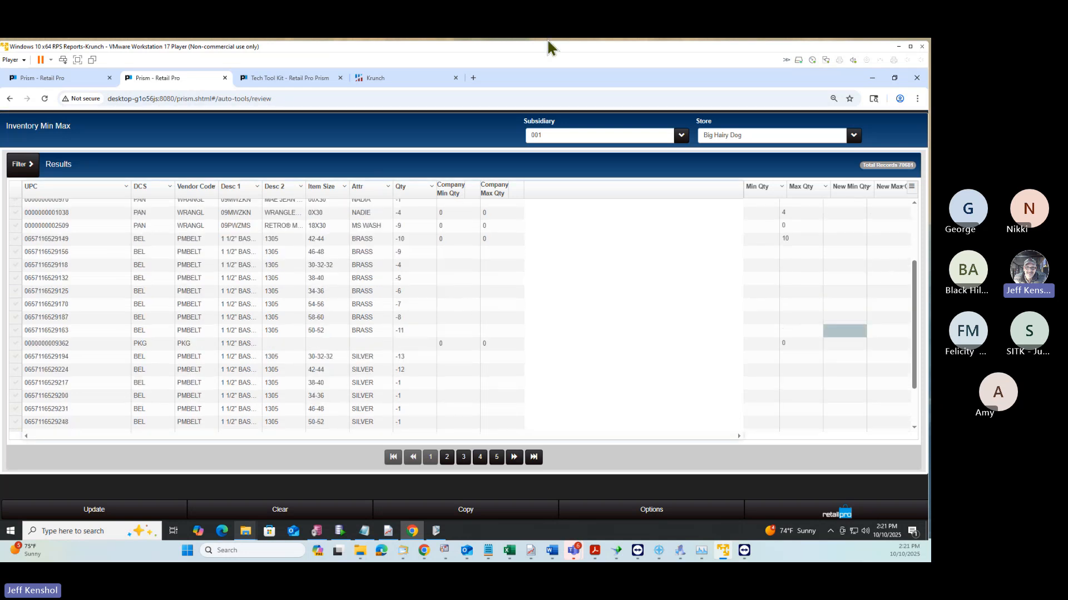
Check the progress of the Wrangler Calculate Min/Max run and return to the inventory min/max list.
{"action": "left_click", "coordinate": [59, 78]}
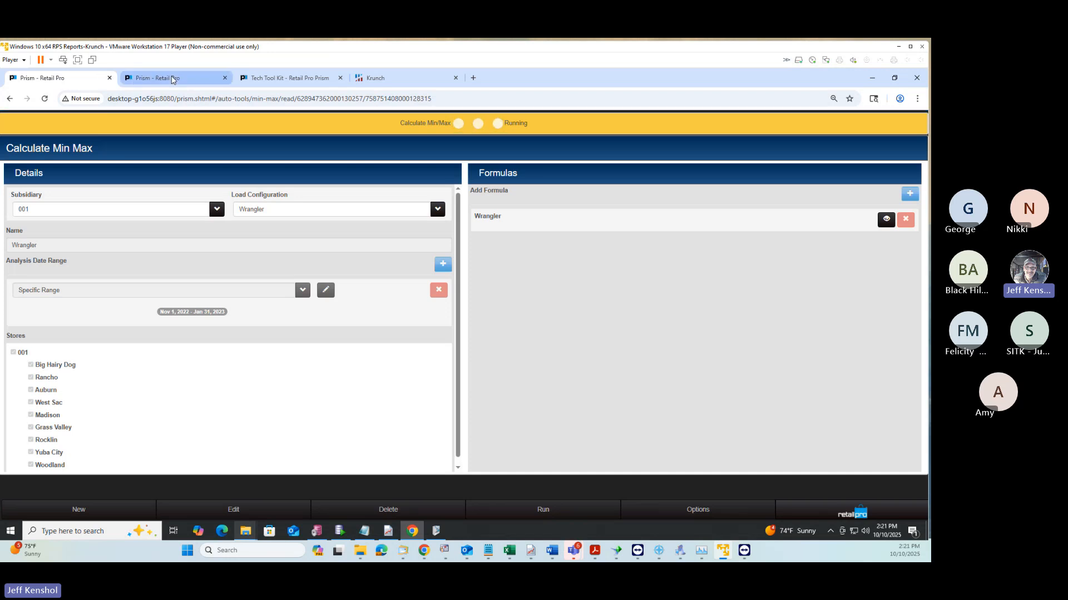
{"action": "mouse_move", "coordinate": [171, 79]}
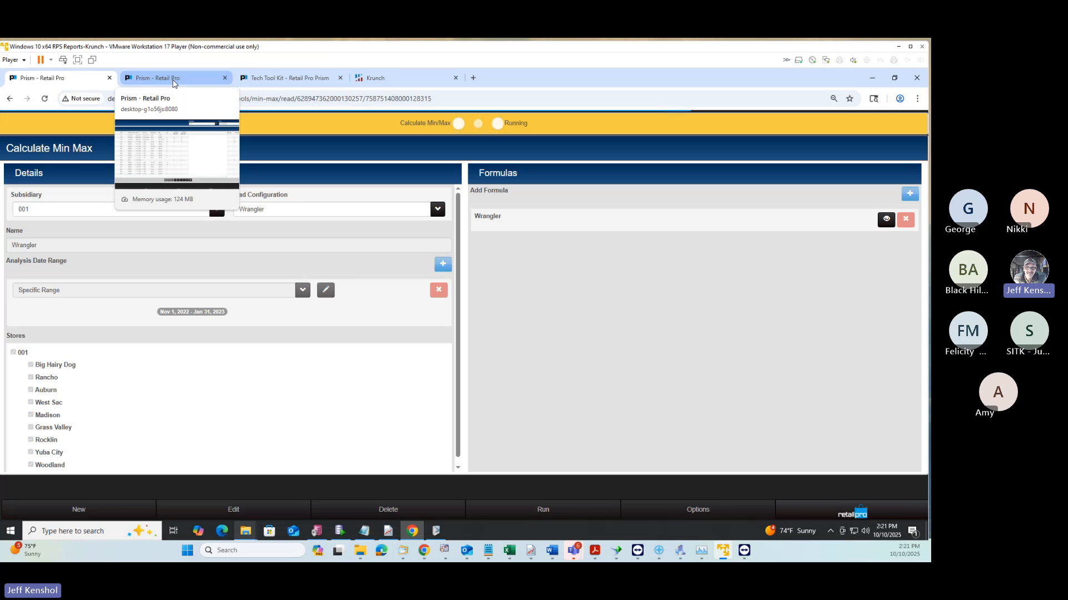
{"action": "left_click", "coordinate": [173, 83]}
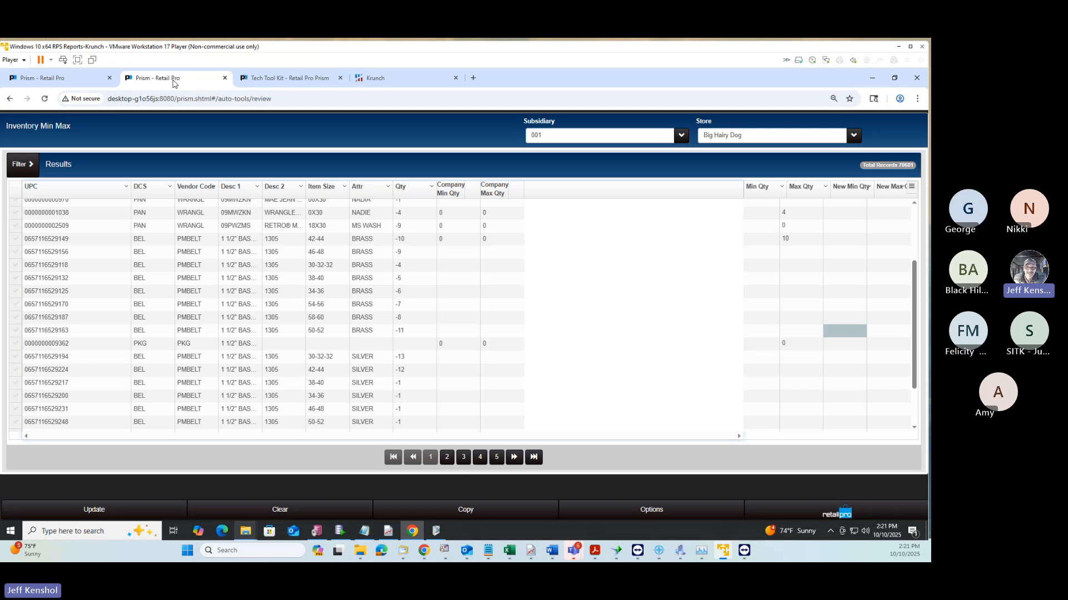
{"action": "left_click", "coordinate": [82, 84]}
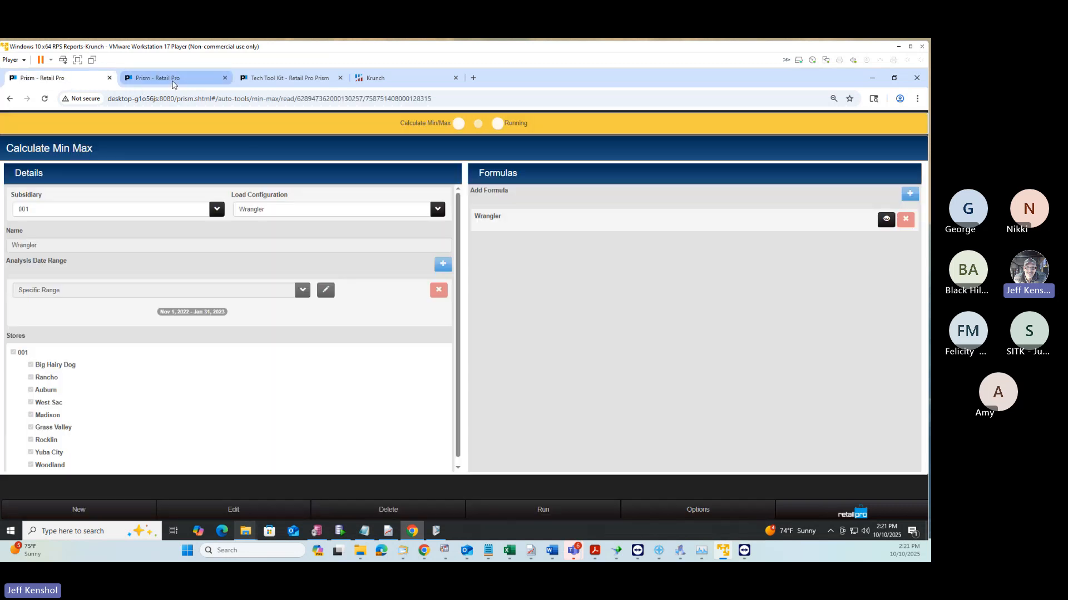
{"action": "left_click", "coordinate": [173, 81]}
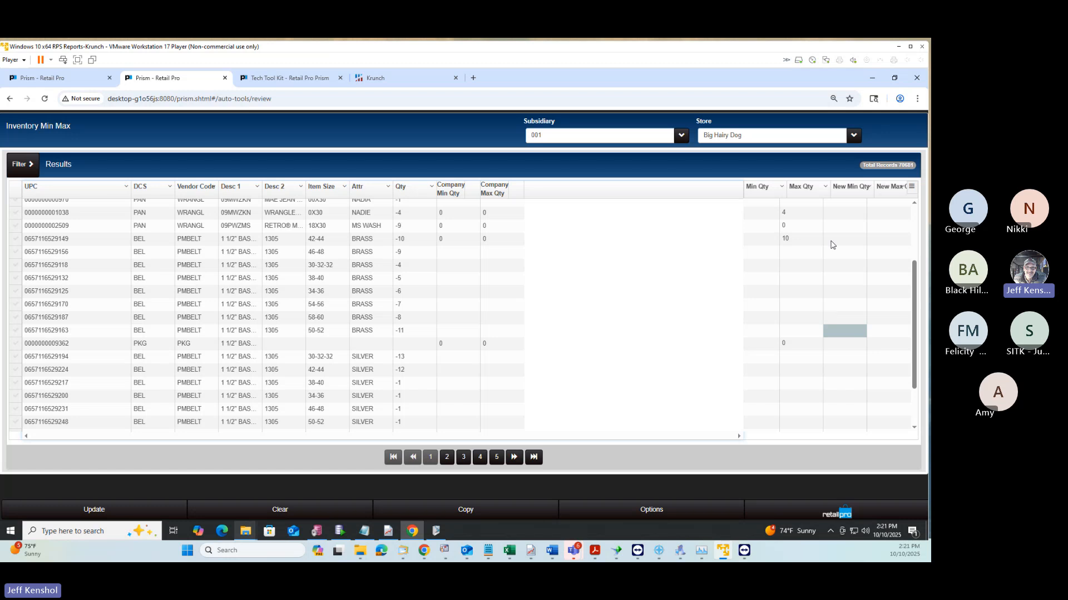
Set the New Min Qty to 5 and New Max Qty to 10 for the black 35X38 LEVIS pants.
{"action": "scroll", "coordinate": [839, 221], "scroll_direction": "up", "scroll_amount": 1}
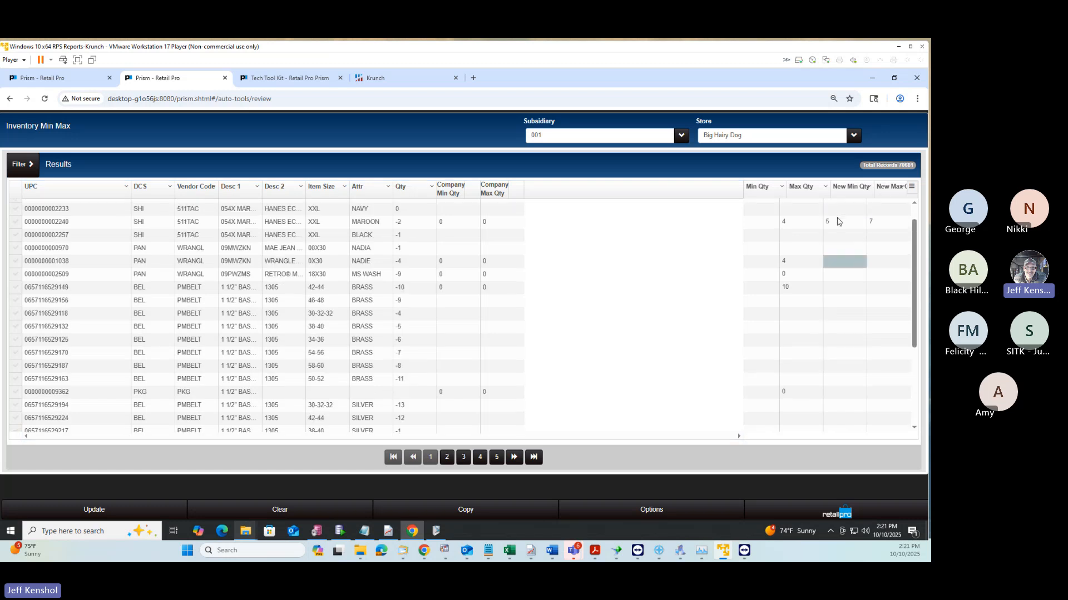
{"action": "scroll", "coordinate": [839, 222], "scroll_direction": "up", "scroll_amount": 1}
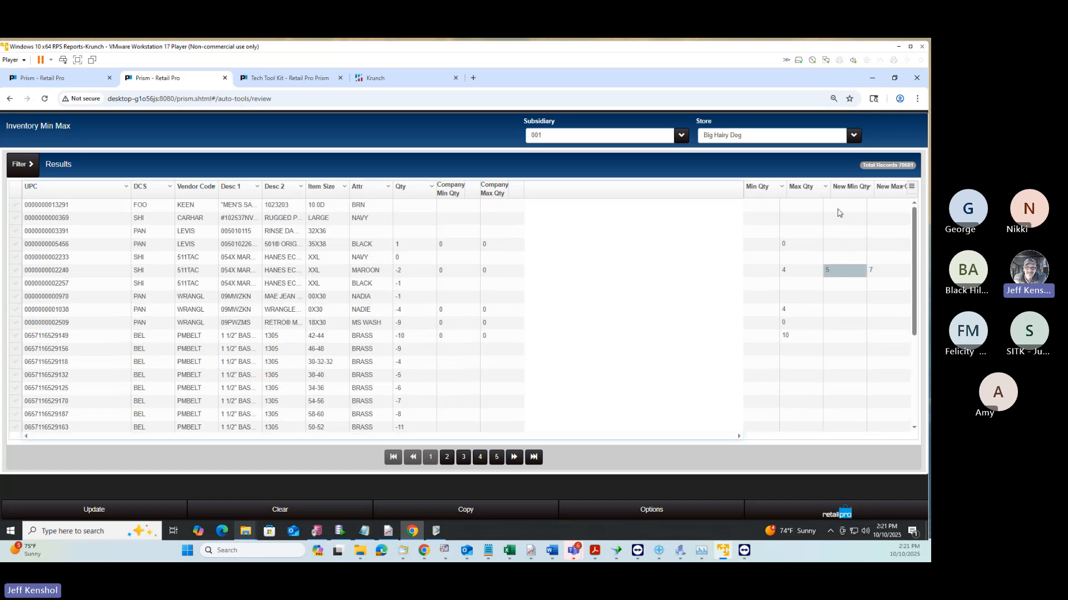
{"action": "left_click", "coordinate": [841, 245]}
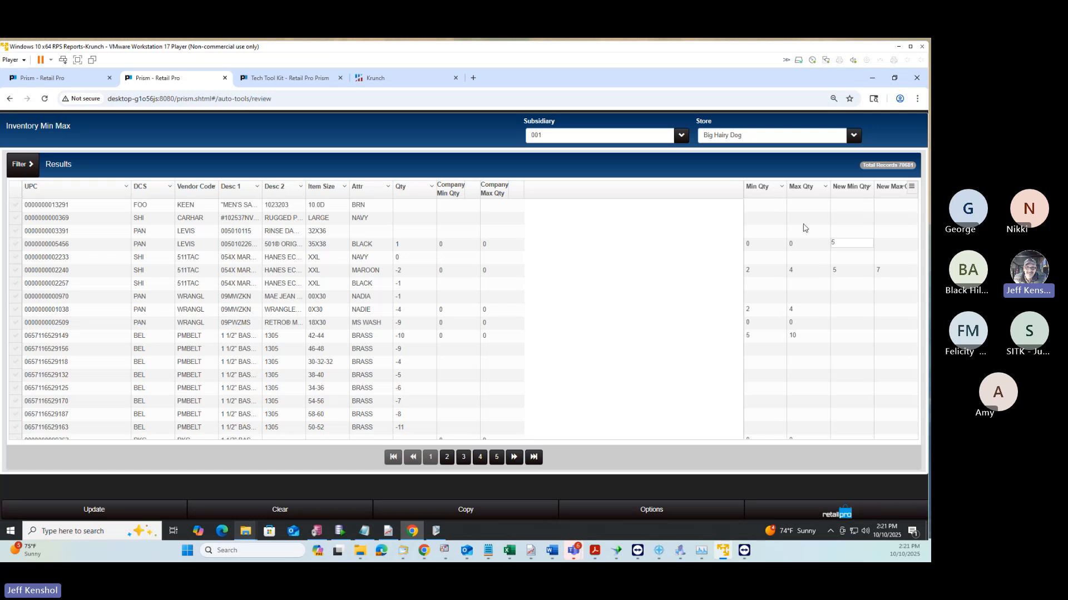
{"action": "left_click", "coordinate": [879, 248]}
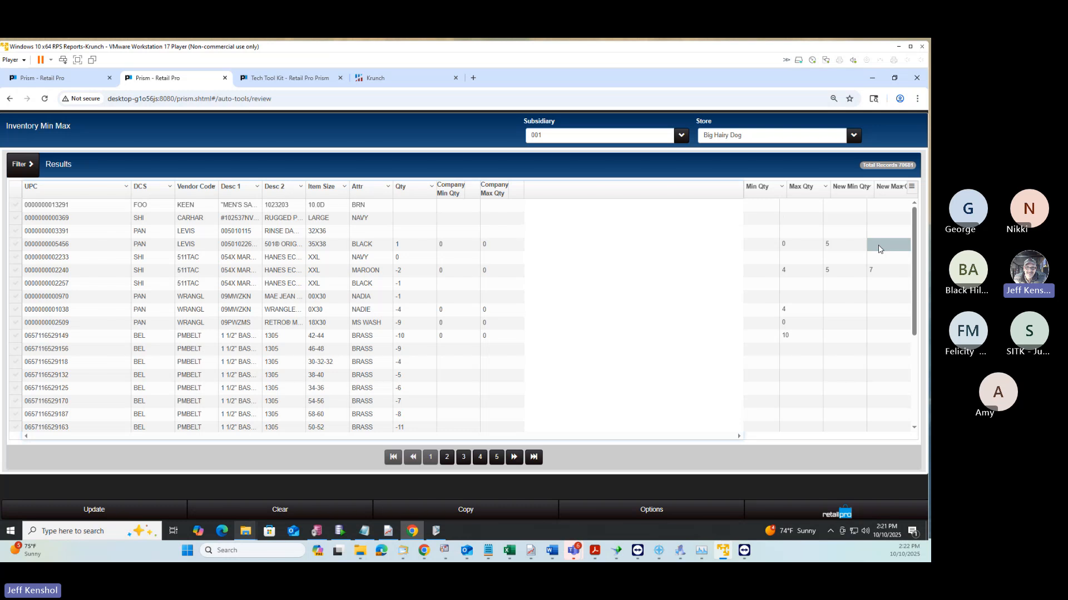
{"action": "left_click", "coordinate": [879, 246]}
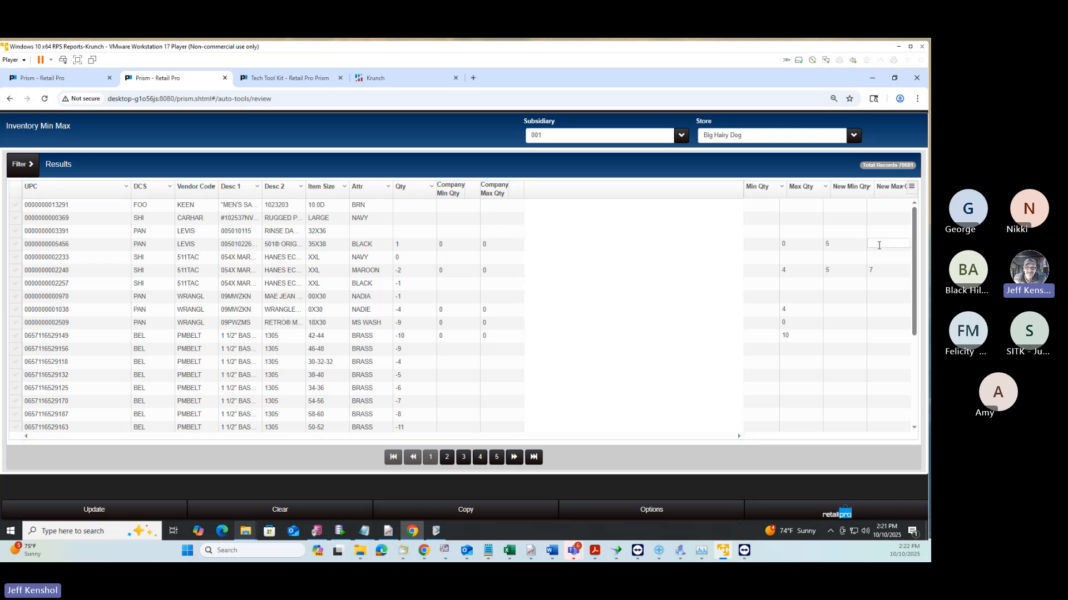
{"action": "key", "text": "Return"}
Examine the Update Min/Max choices, including Update All Items and Update Company Min/Max, and close them without updating.
{"action": "left_click", "coordinate": [95, 512]}
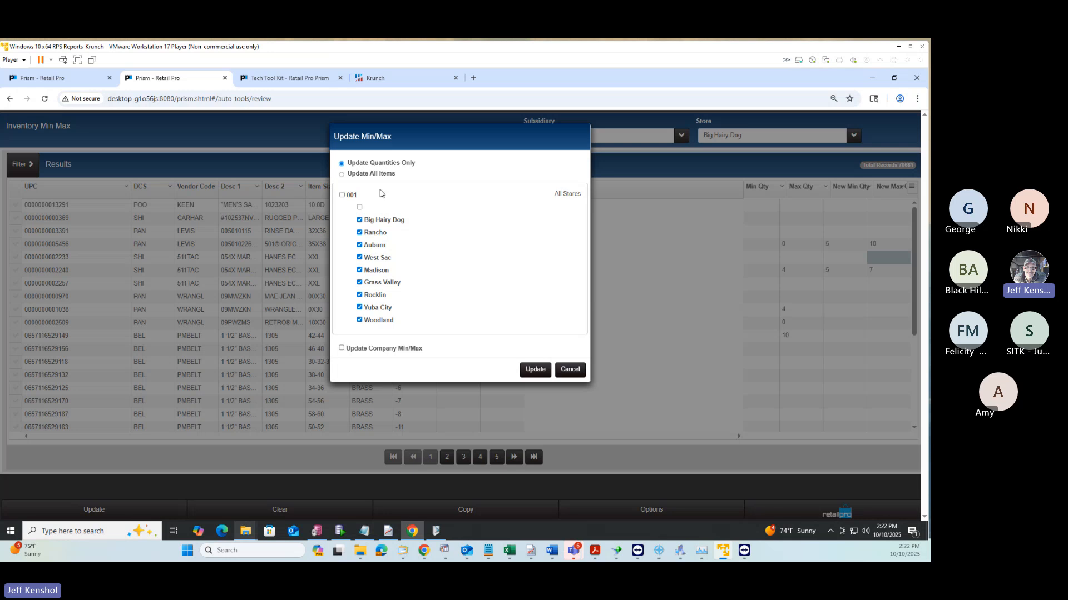
{"action": "left_click", "coordinate": [342, 174]}
{"action": "left_click", "coordinate": [342, 349]}
{"action": "left_click", "coordinate": [342, 349]}
{"action": "left_click", "coordinate": [570, 370]}
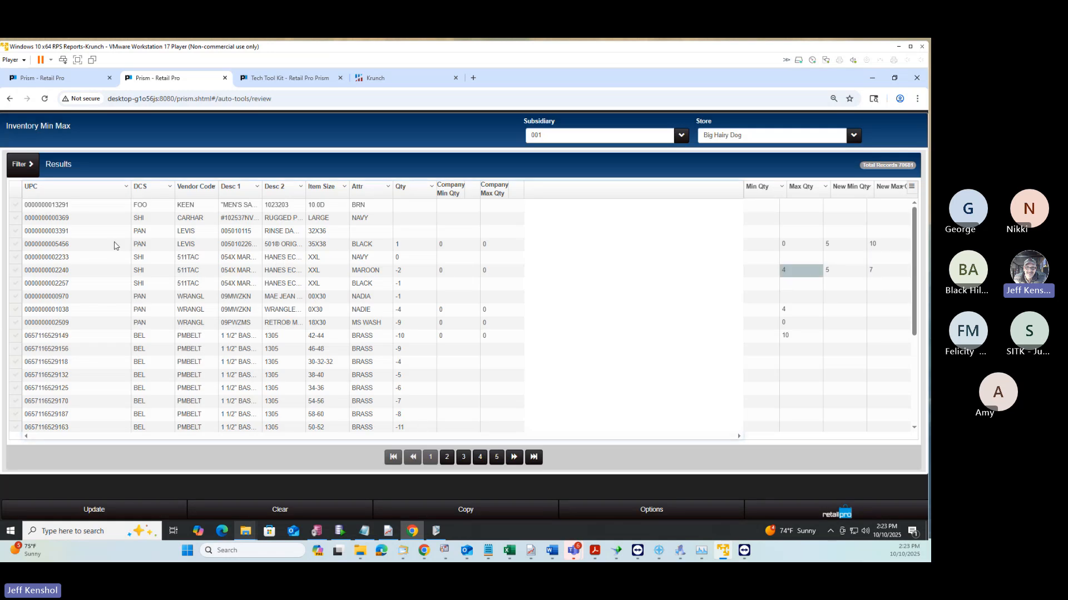
Expand the filter area and compare the maroon 511TAC shirt's current and new min/max quantities.
{"action": "left_click", "coordinate": [33, 174]}
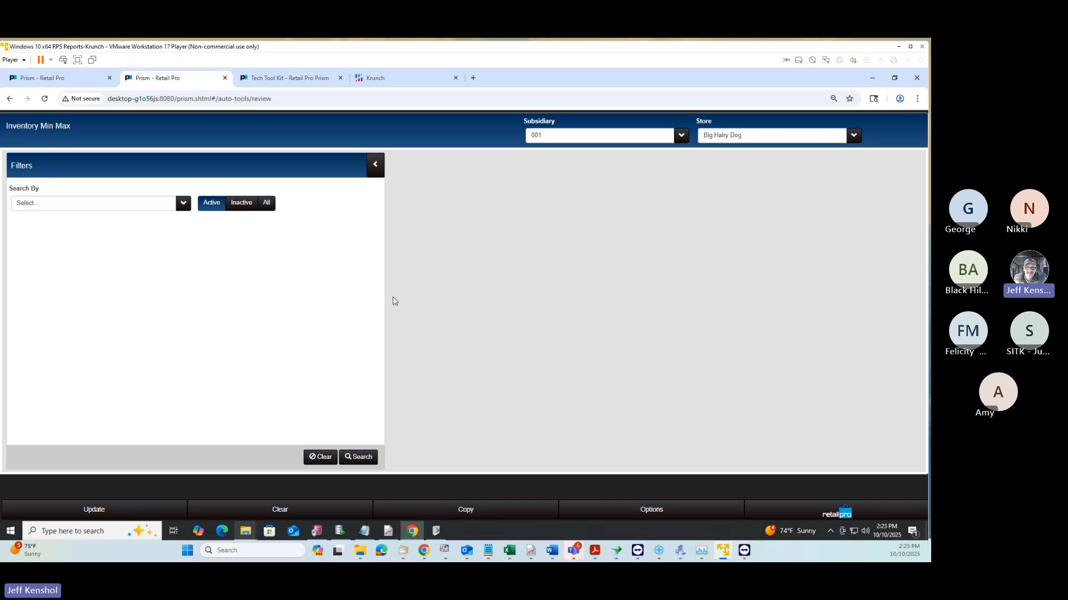
{"action": "left_click", "coordinate": [836, 271]}
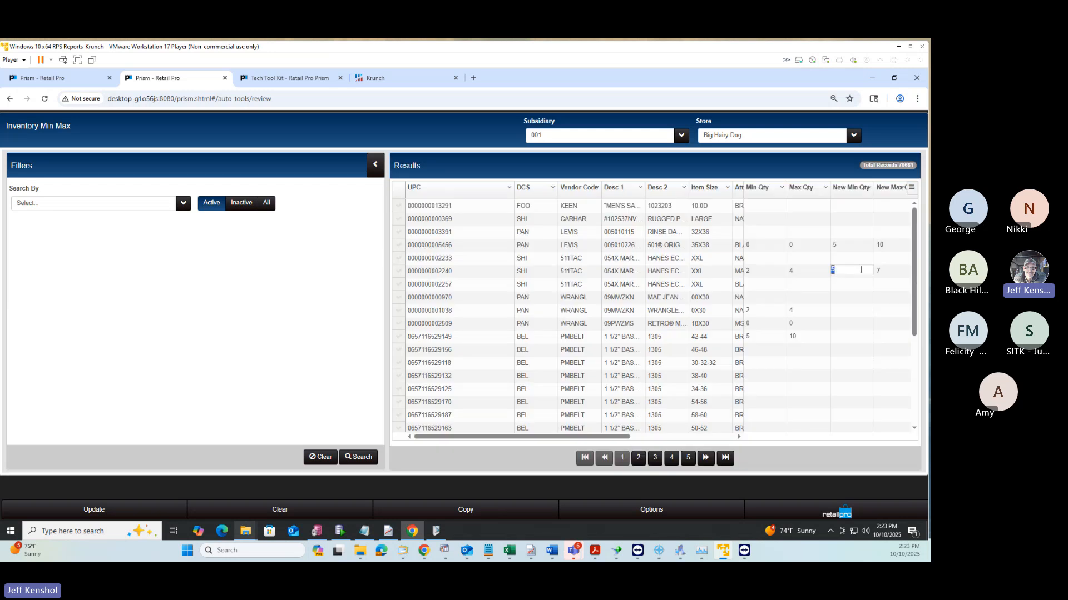
{"action": "left_click", "coordinate": [751, 277]}
{"action": "left_click", "coordinate": [808, 278]}
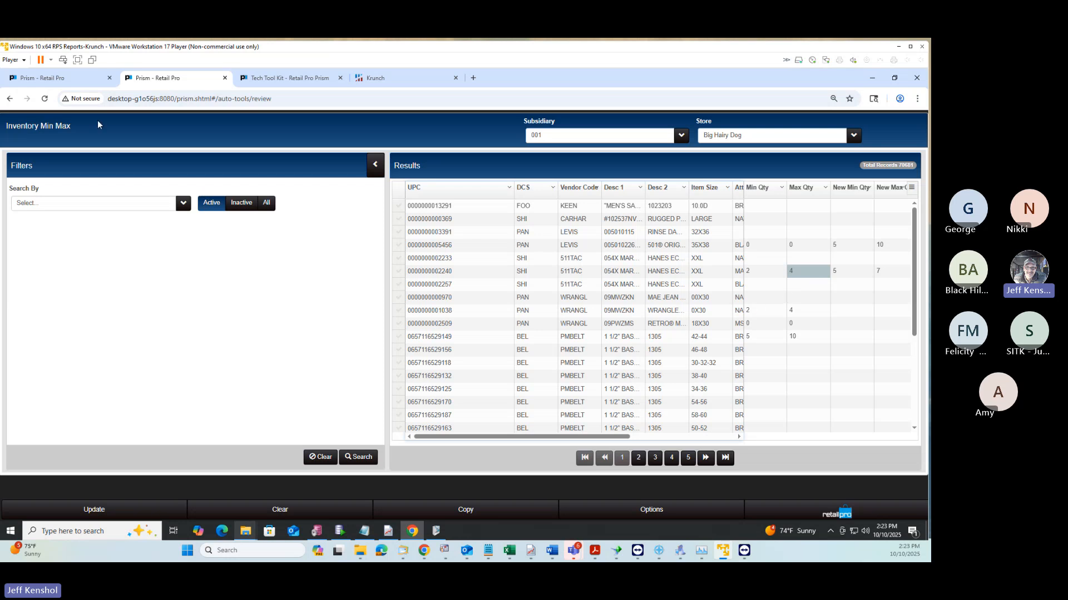
Check the Wrangler Calculate Min/Max run until it finishes and acknowledge the completion notice.
{"action": "left_click", "coordinate": [55, 82]}
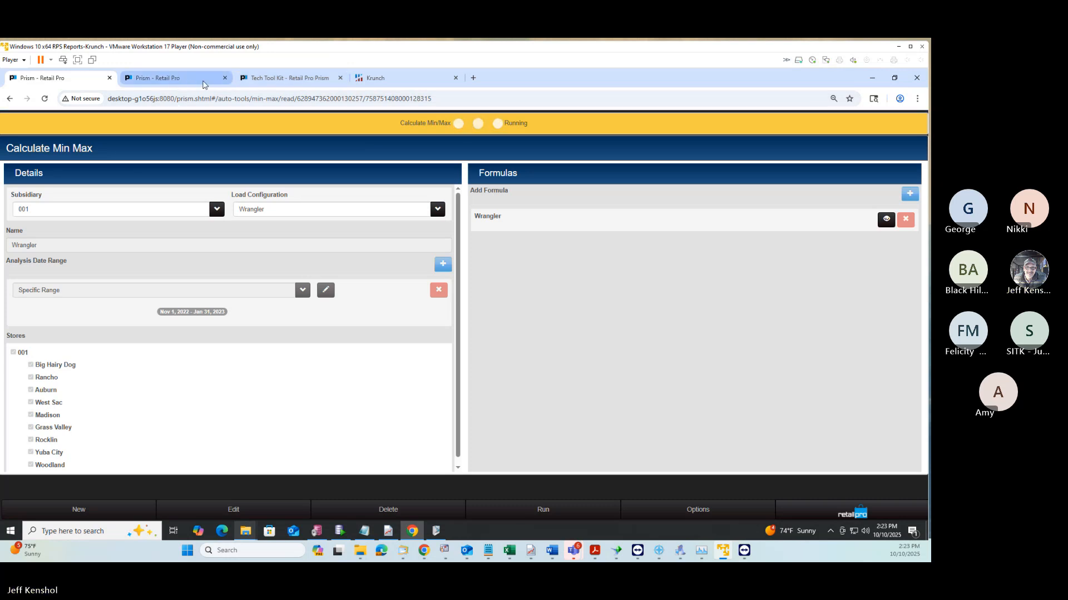
{"action": "left_click", "coordinate": [178, 82]}
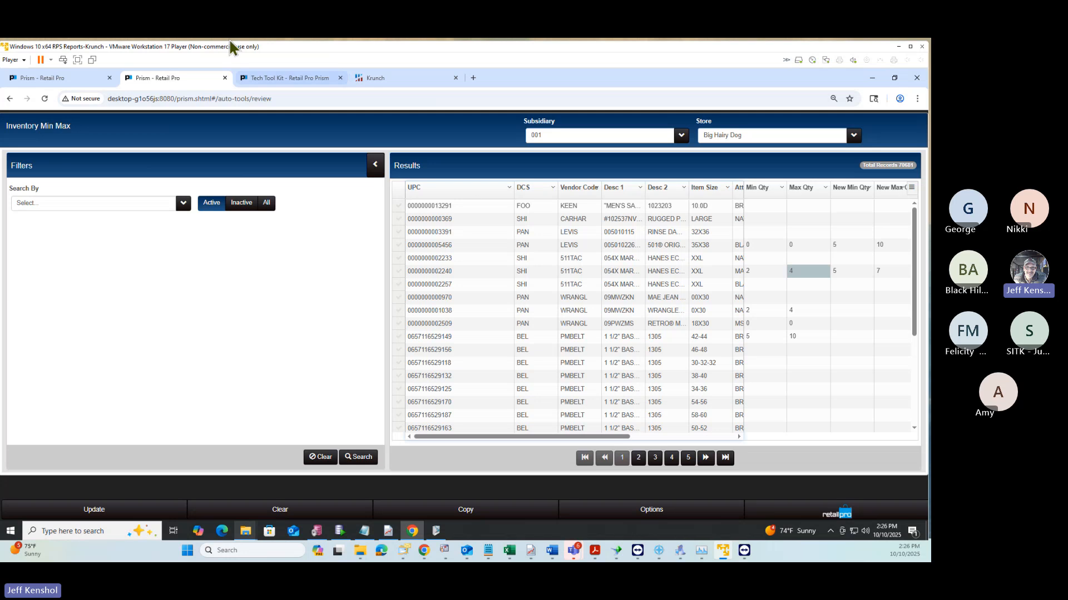
{"action": "left_click", "coordinate": [66, 83]}
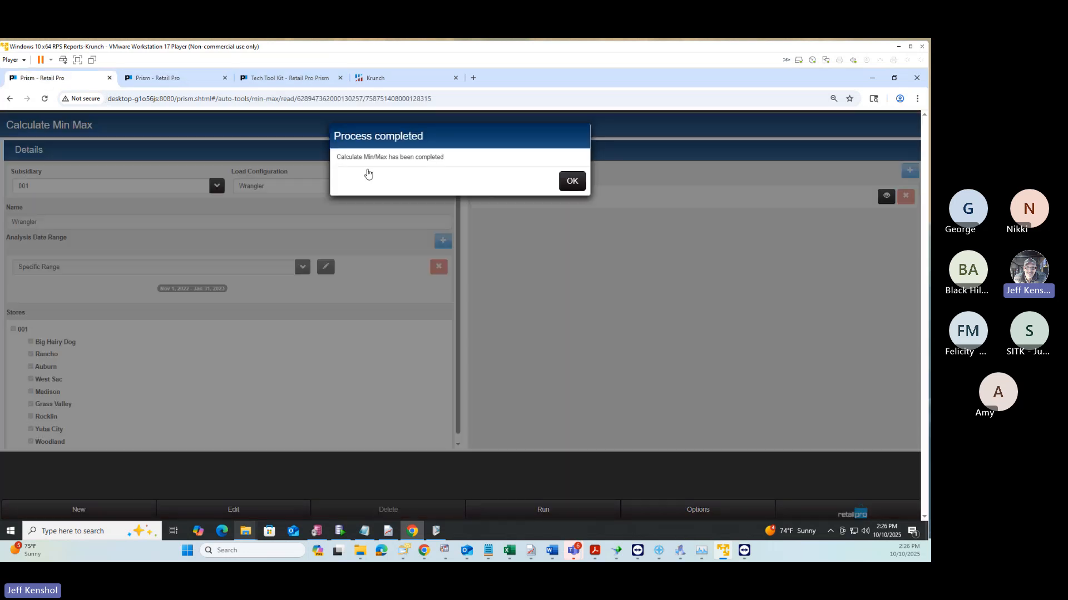
{"action": "left_click", "coordinate": [571, 181]}
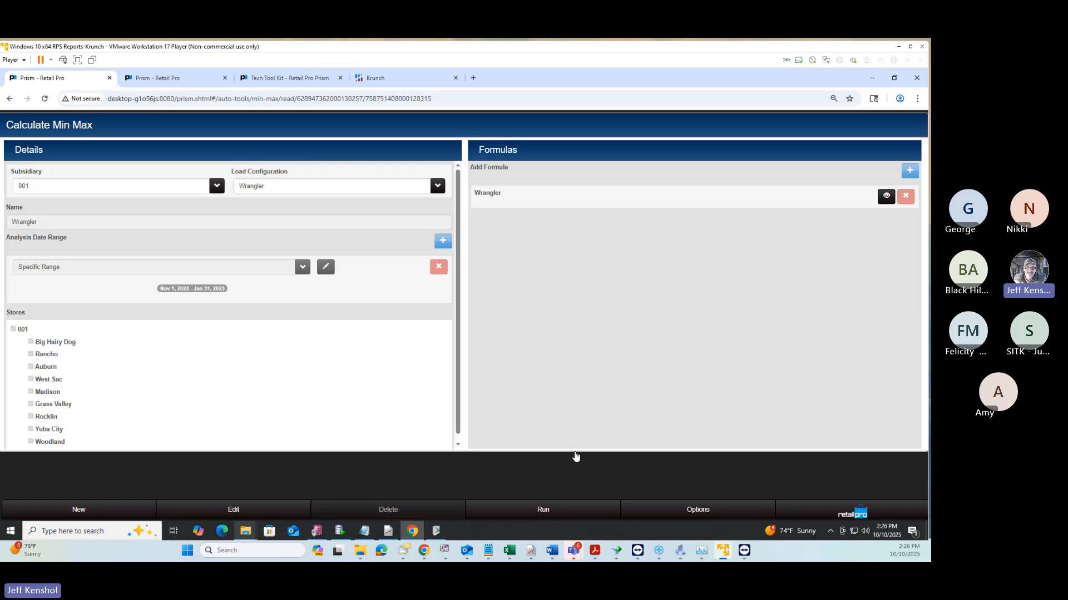
Open Min Max Review and add an active Vendor Code filter equal to WRANGL.
{"action": "left_click", "coordinate": [693, 516]}
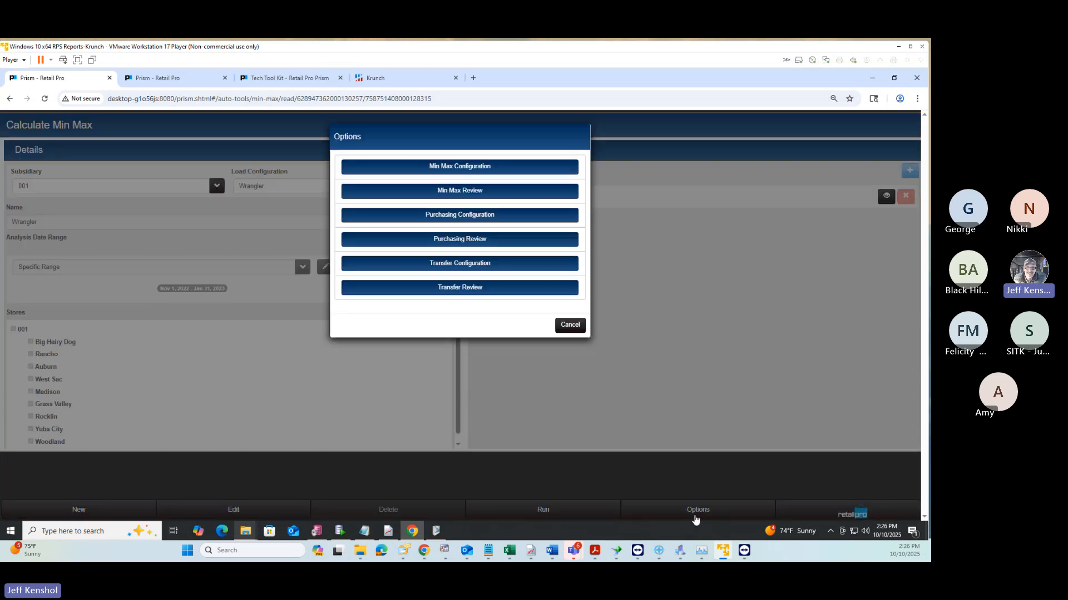
{"action": "left_click", "coordinate": [481, 192]}
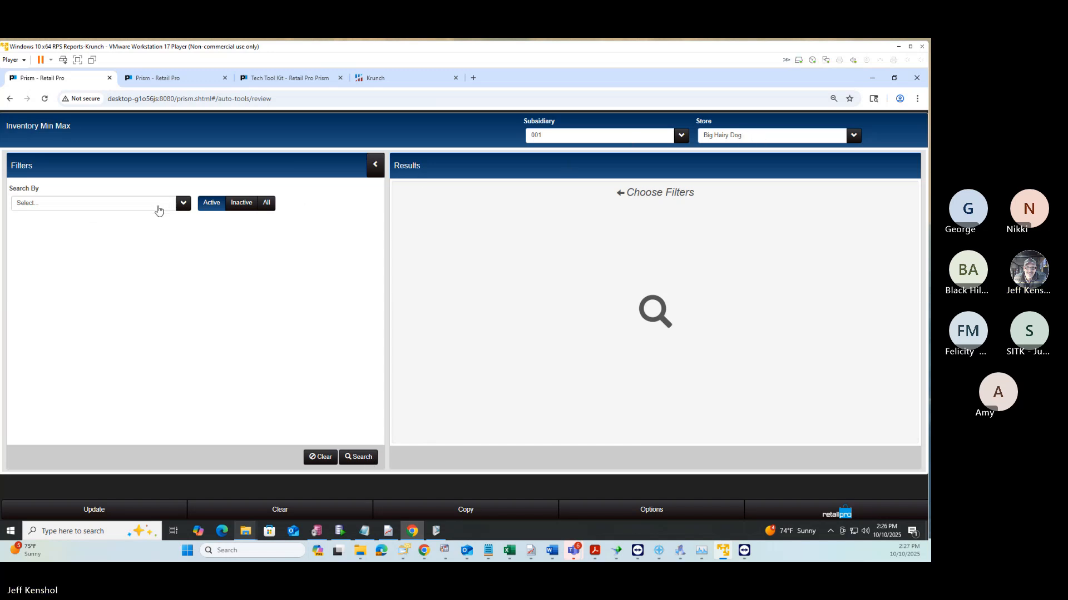
{"action": "left_click", "coordinate": [136, 211]}
{"action": "left_click", "coordinate": [94, 288]}
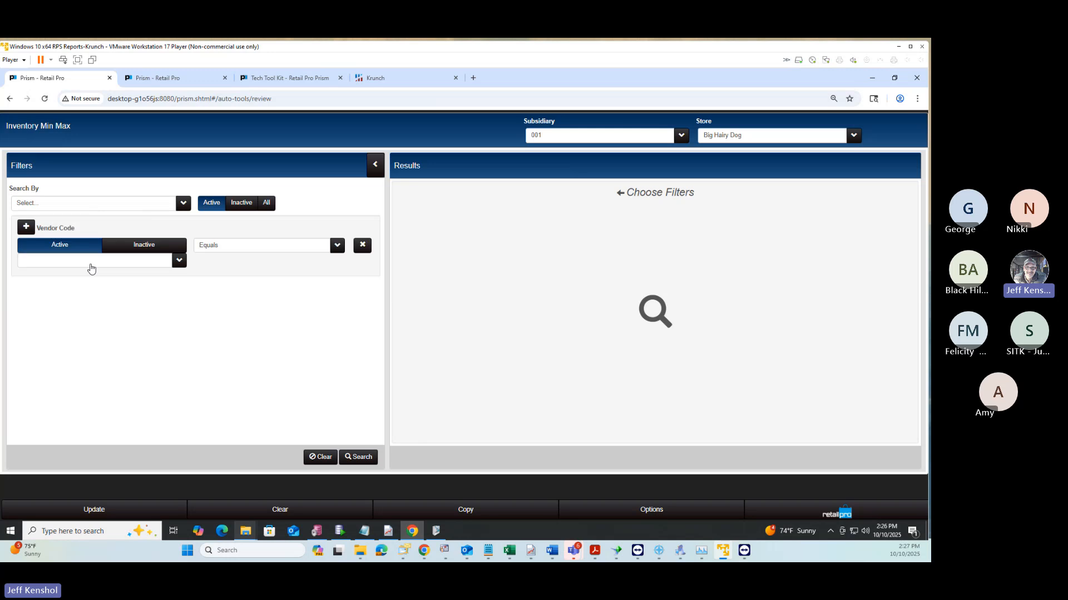
{"action": "left_click", "coordinate": [107, 268]}
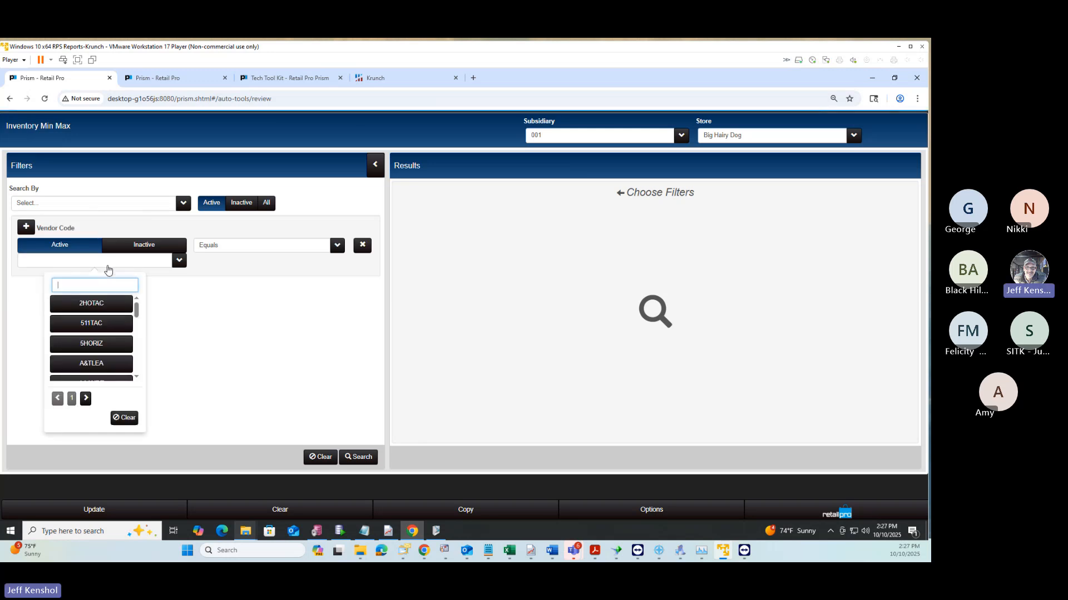
{"action": "type", "text": "wrang"}
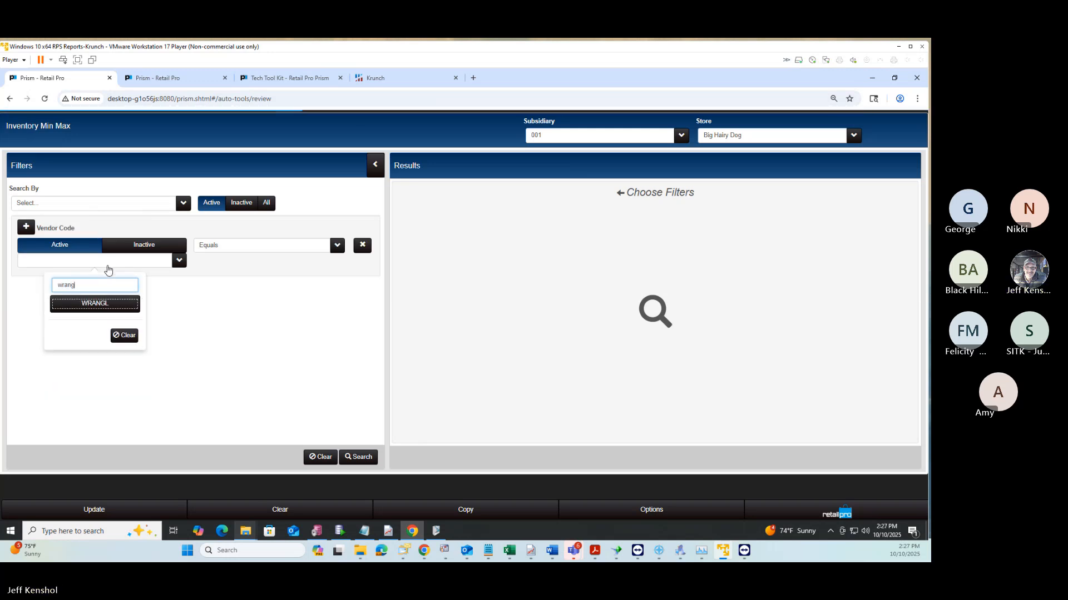
{"action": "left_click", "coordinate": [96, 309]}
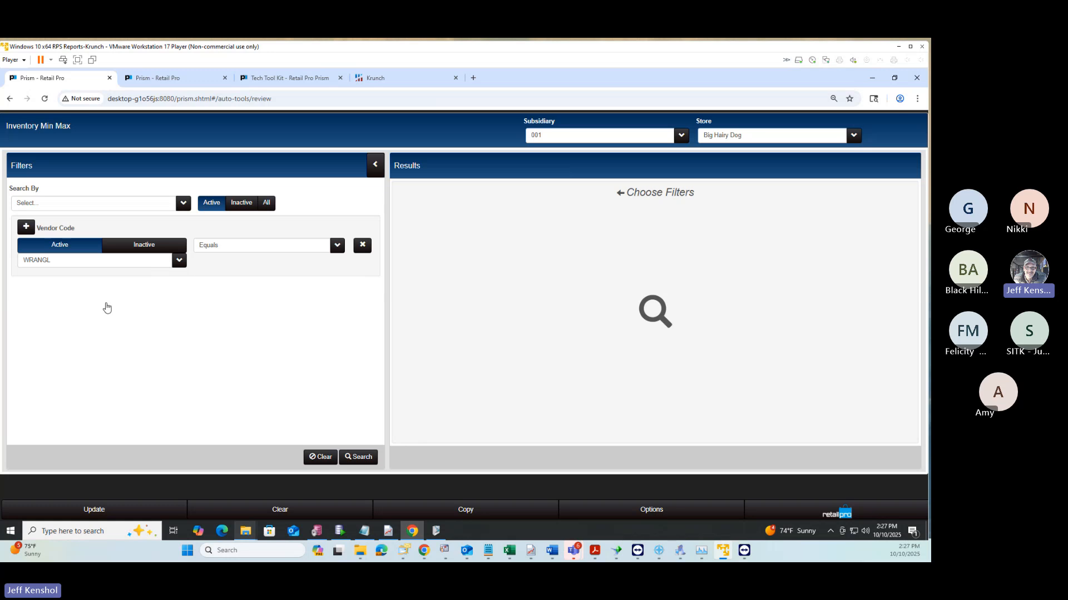
Search the WRANGL items for the Big Hairy Dog store, and repeat the search for the Auburn store.
{"action": "left_click", "coordinate": [356, 462]}
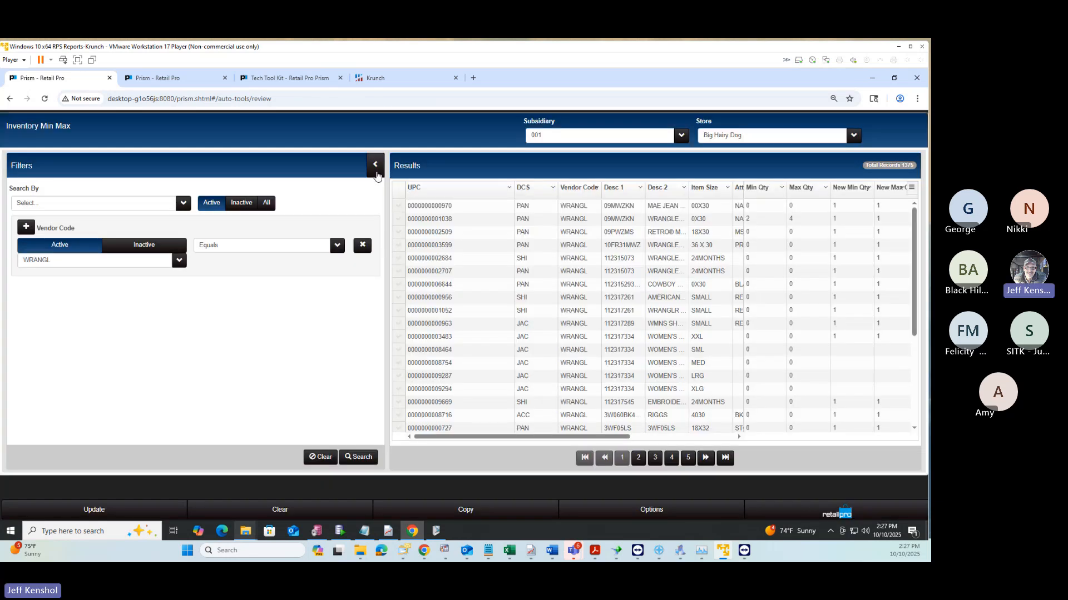
{"action": "left_click", "coordinate": [375, 165]}
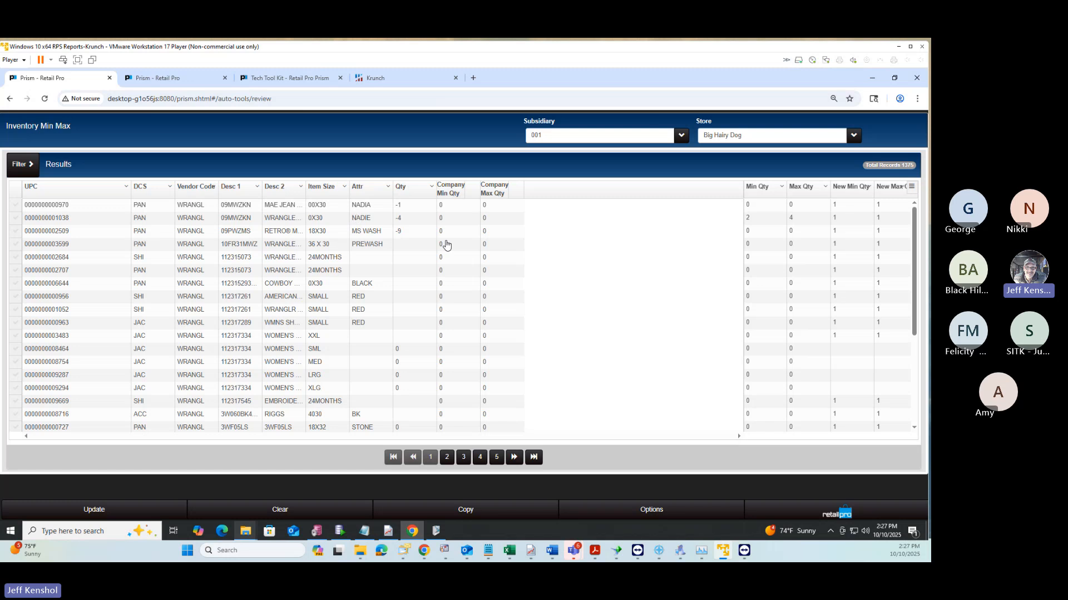
{"action": "left_click", "coordinate": [738, 139]}
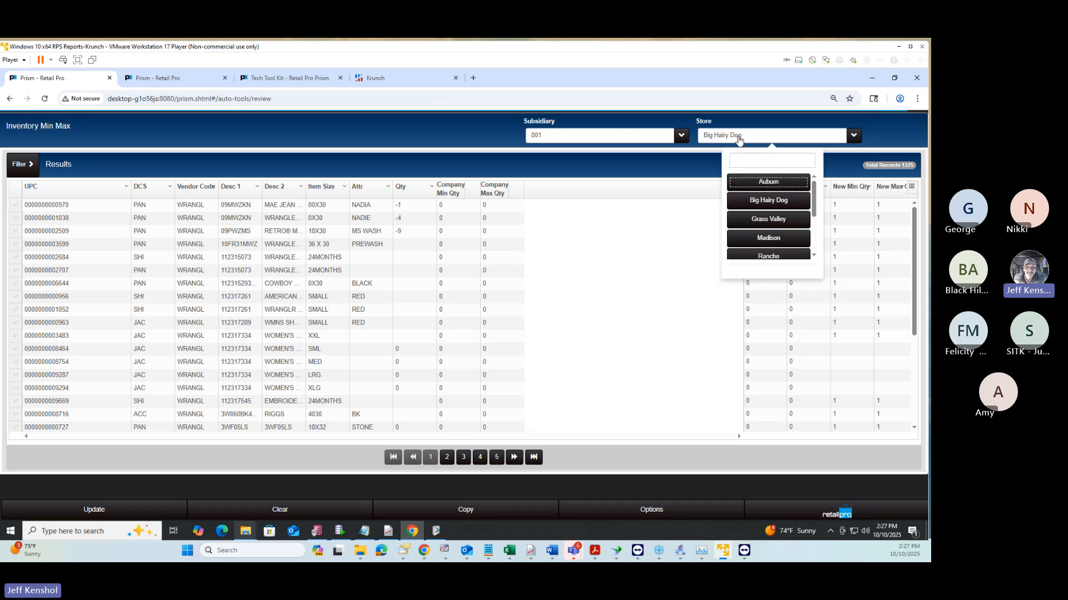
{"action": "scroll", "coordinate": [766, 244], "scroll_direction": "down", "scroll_amount": 2}
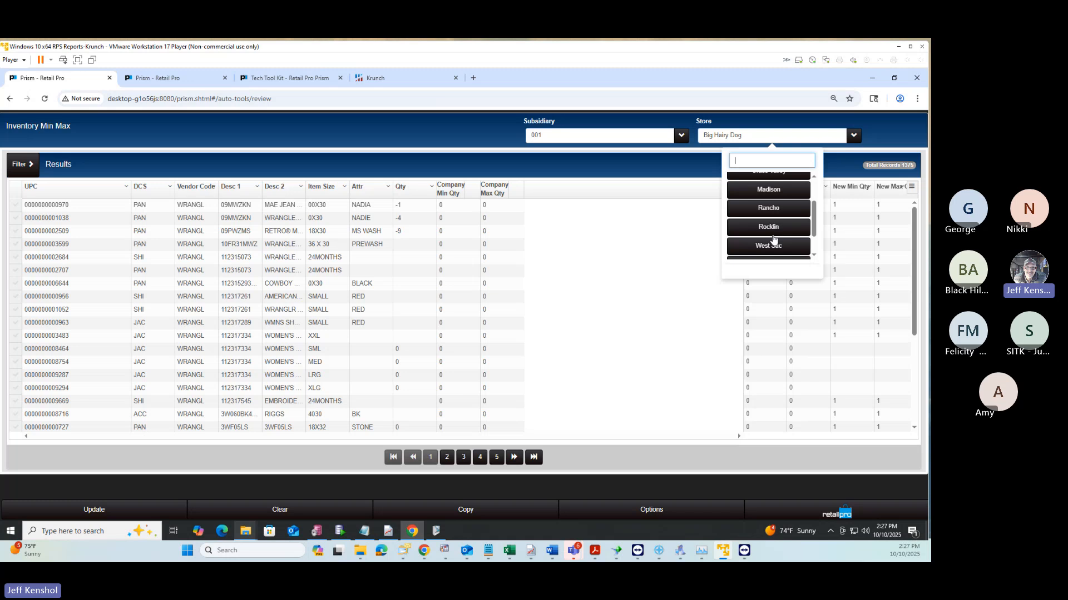
{"action": "scroll", "coordinate": [774, 240], "scroll_direction": "up", "scroll_amount": 2}
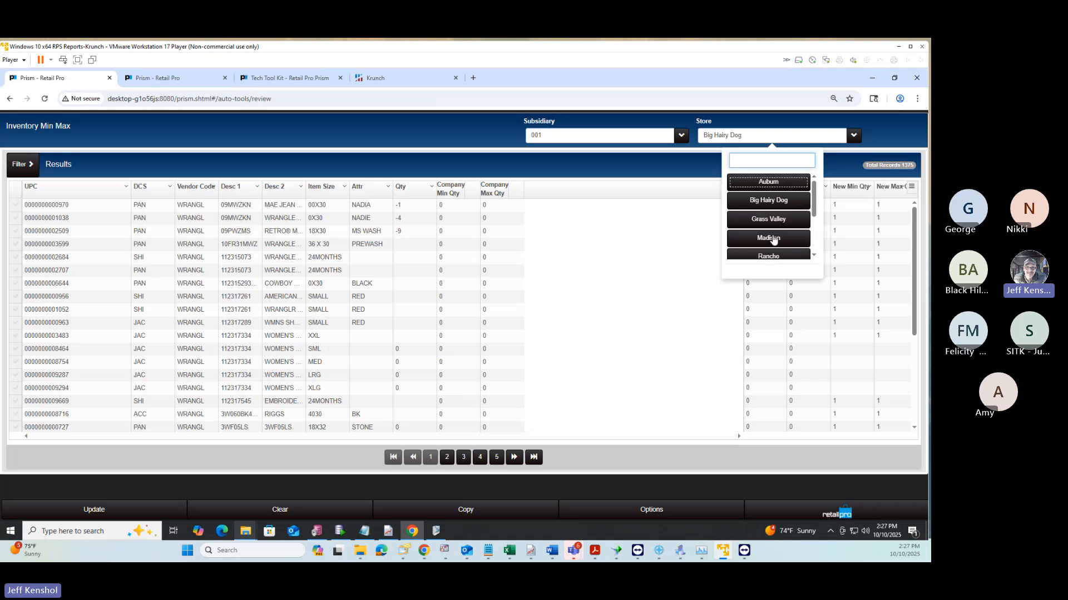
{"action": "left_click", "coordinate": [770, 182]}
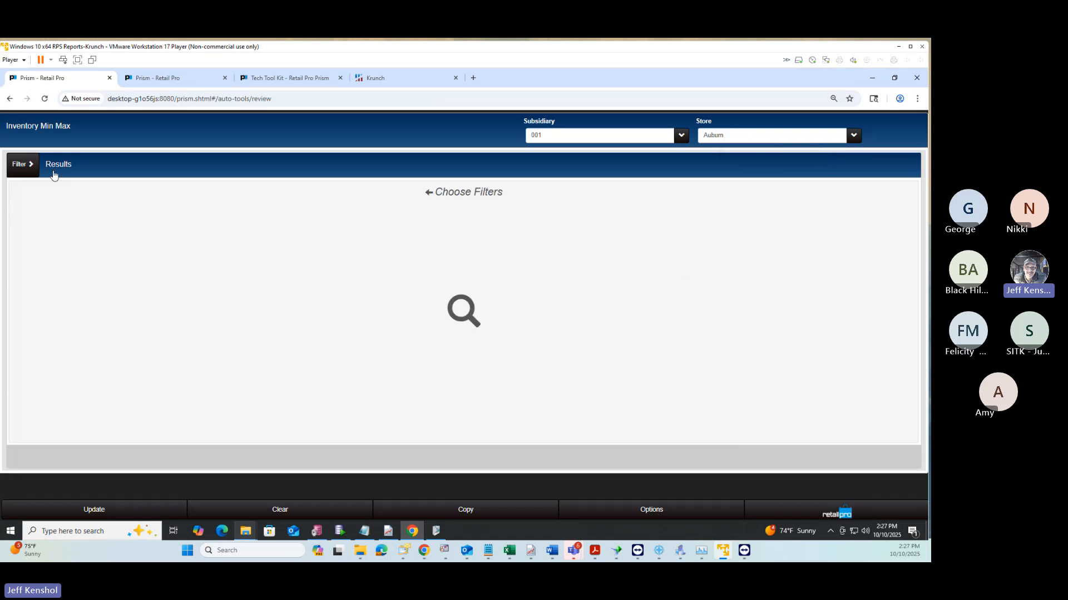
{"action": "left_click", "coordinate": [25, 169]}
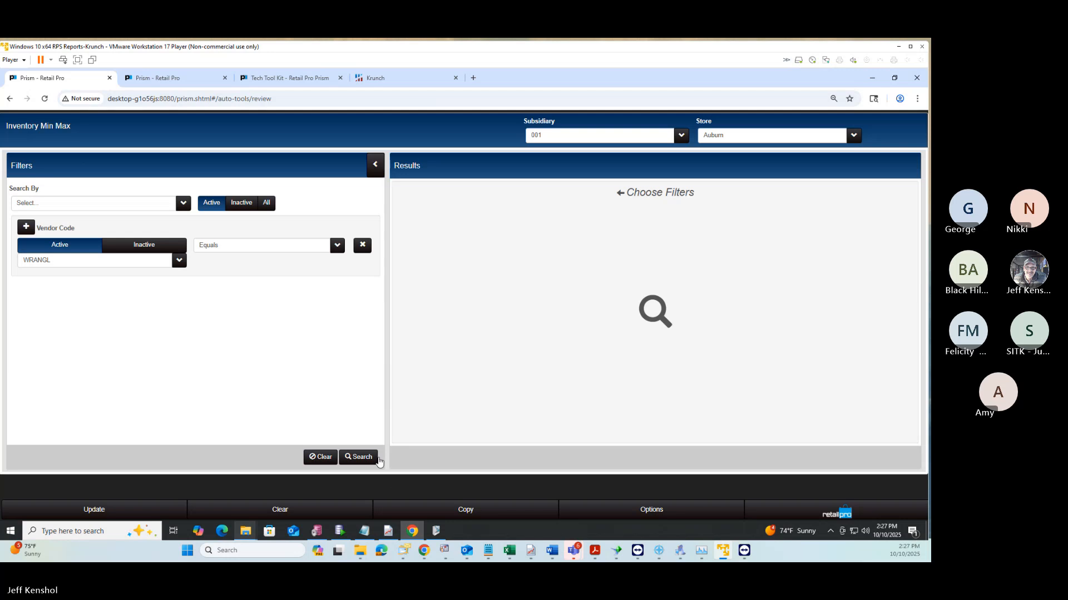
{"action": "left_click", "coordinate": [360, 457]}
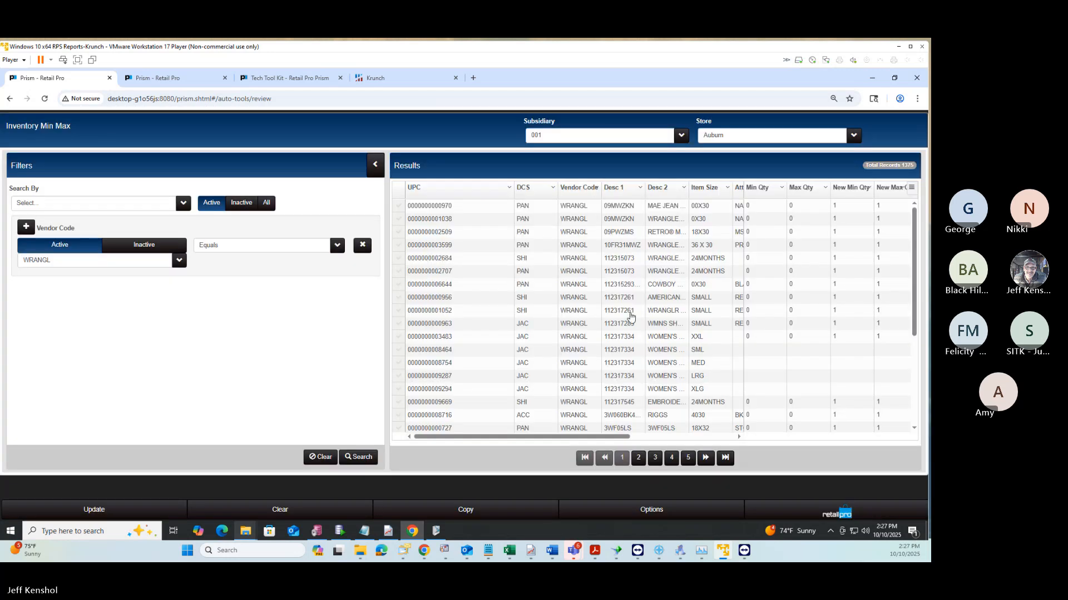
Page through Auburn's WRANGL results and compare the current and new min/max quantities of the items.
{"action": "scroll", "coordinate": [734, 364], "scroll_direction": "down", "scroll_amount": 3}
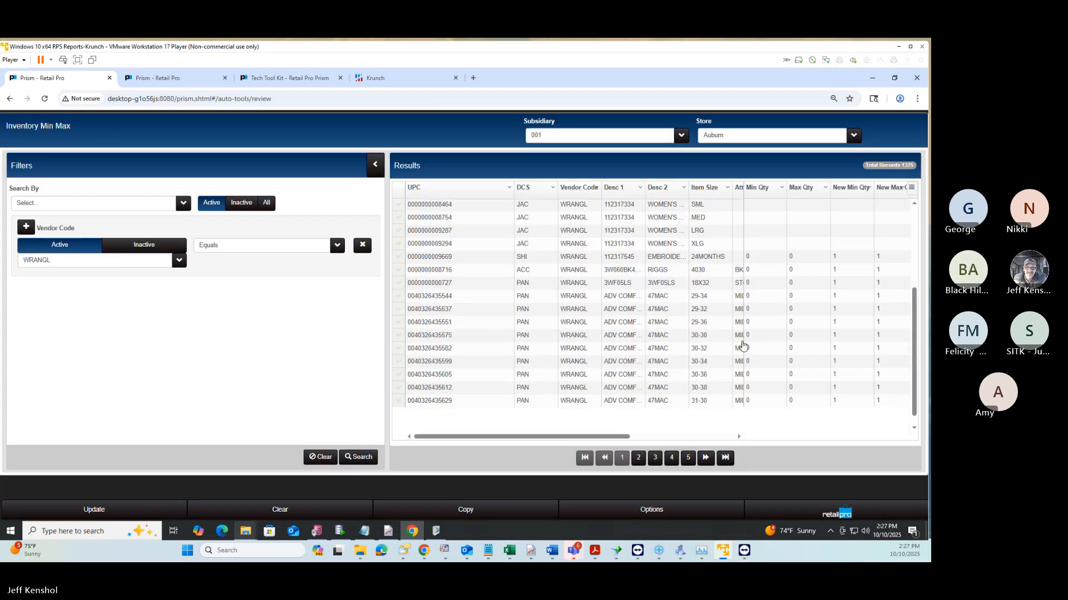
{"action": "left_click", "coordinate": [659, 463]}
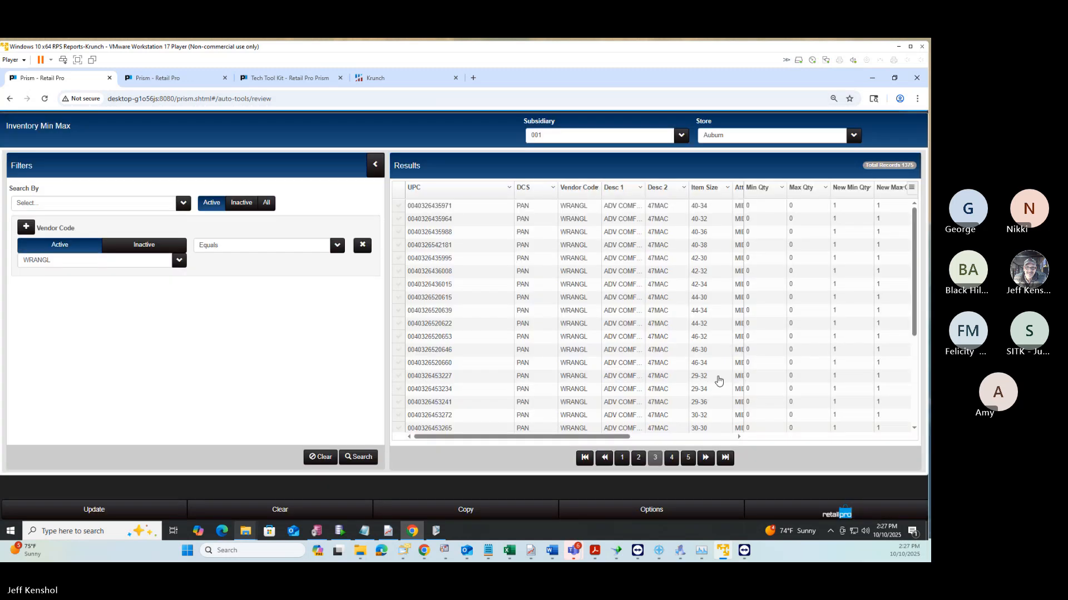
{"action": "left_click", "coordinate": [689, 458]}
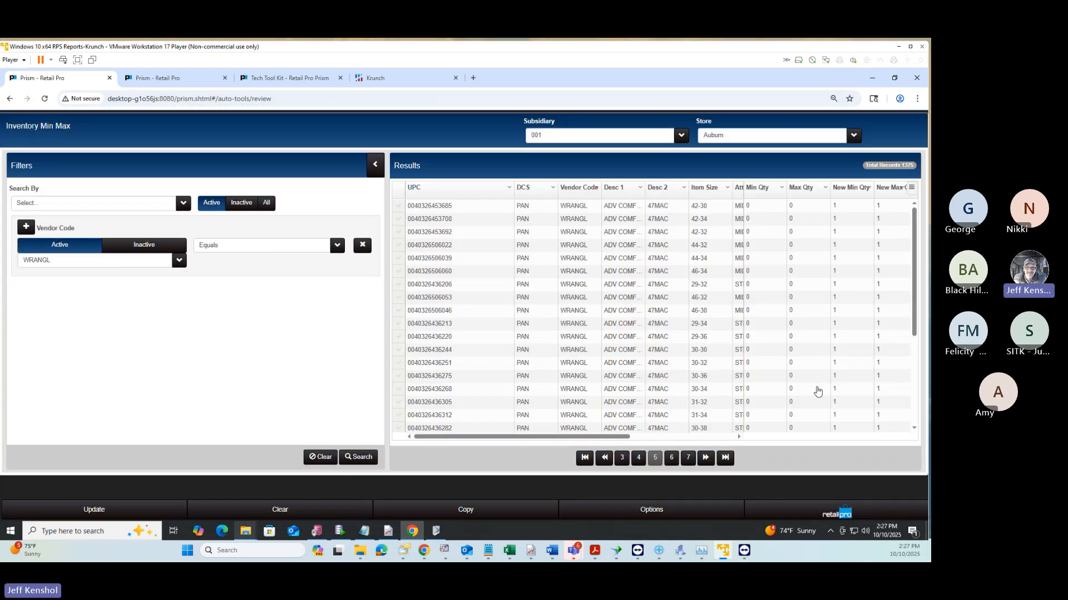
{"action": "left_click", "coordinate": [842, 327]}
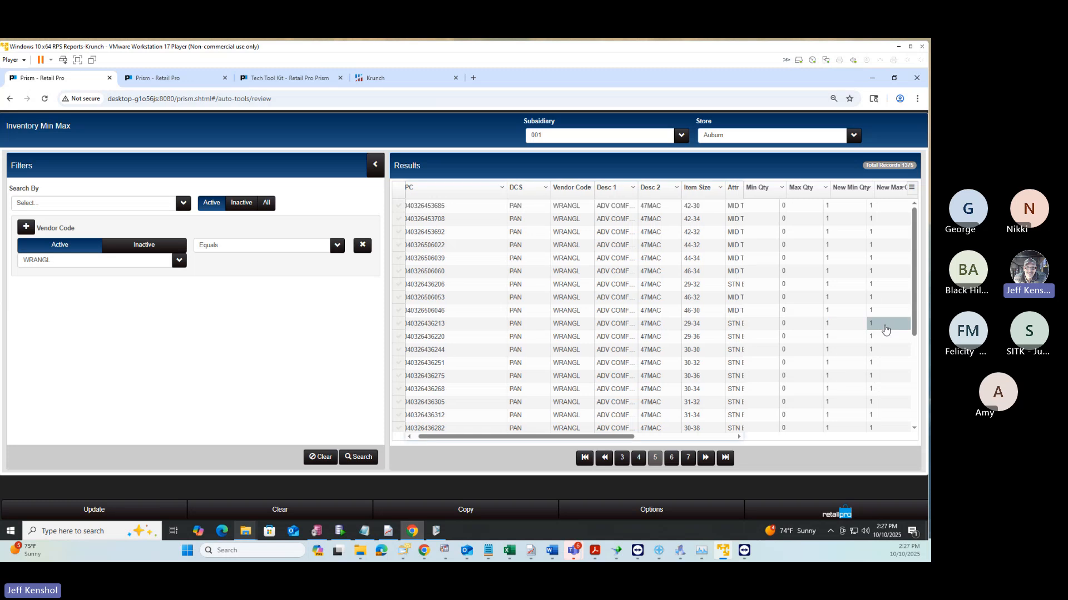
{"action": "left_click", "coordinate": [840, 390]}
{"action": "key", "text": "Tab"}
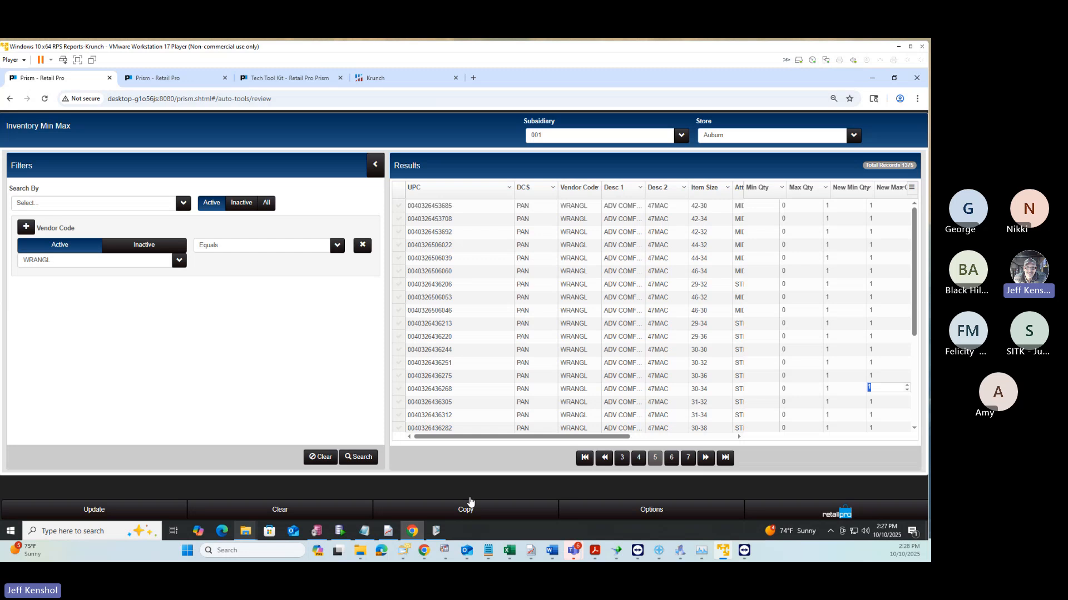
{"action": "left_click", "coordinate": [687, 458]}
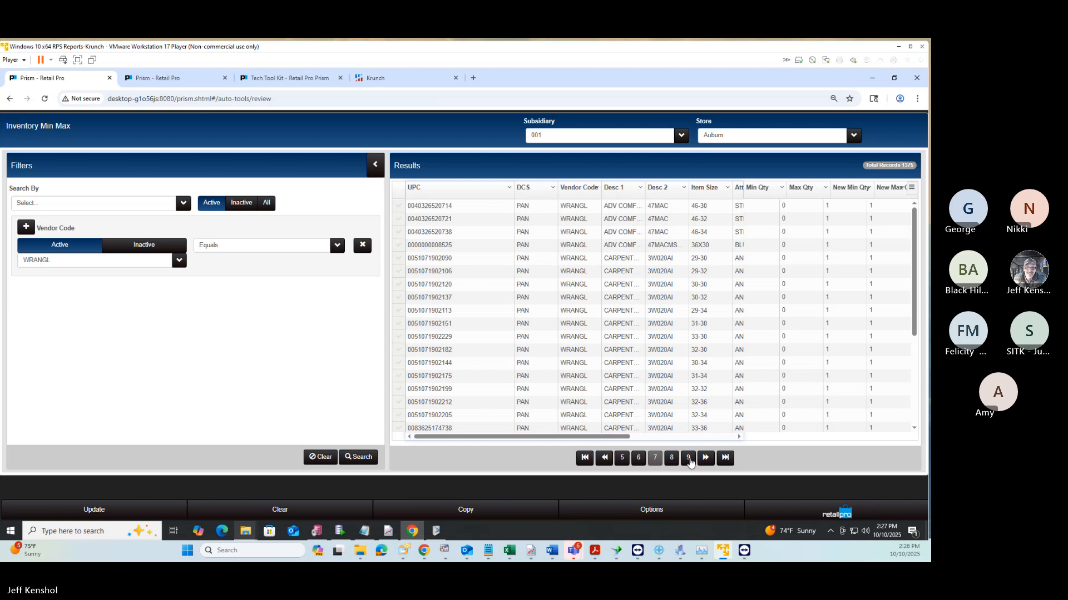
{"action": "left_click", "coordinate": [689, 459]}
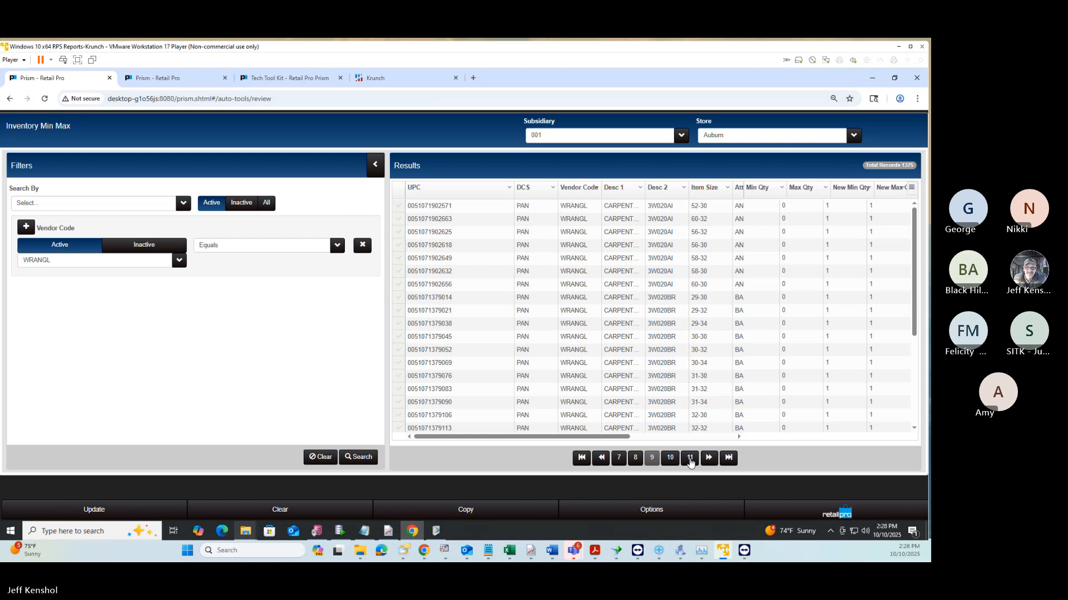
{"action": "left_click", "coordinate": [689, 460]}
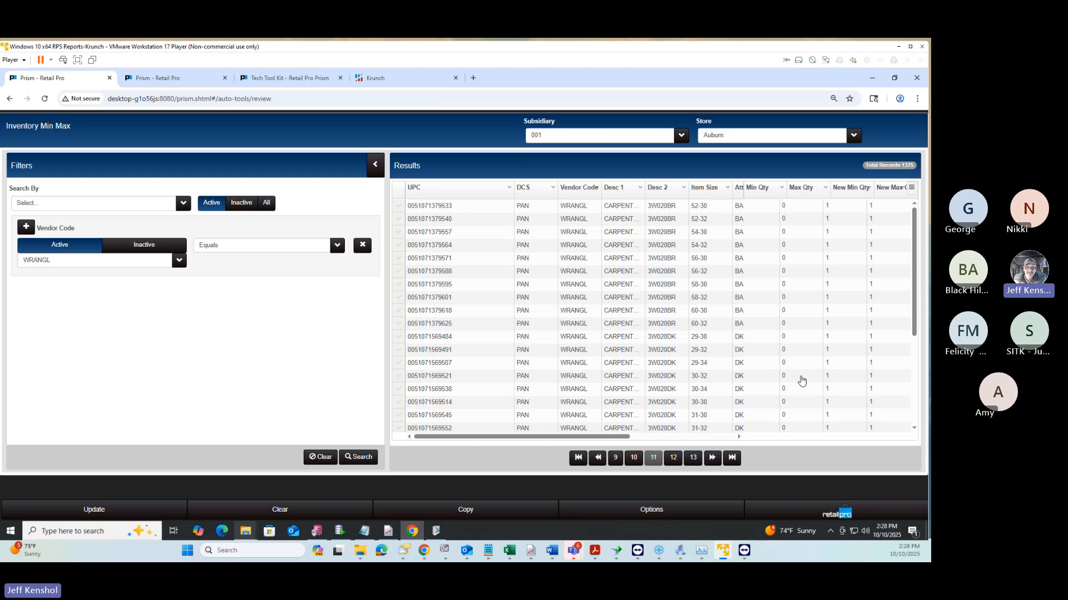
{"action": "left_click", "coordinate": [880, 365]}
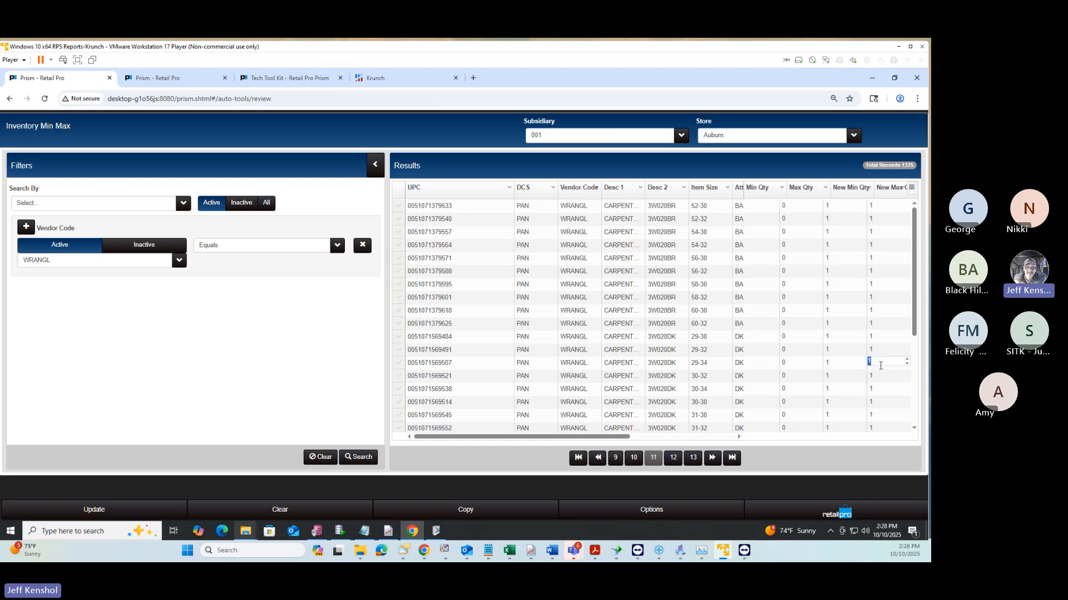
{"action": "left_click", "coordinate": [828, 363]}
Update the min/max using Update All Items for all of subsidiary 001 and approve the update.
{"action": "left_click", "coordinate": [80, 516]}
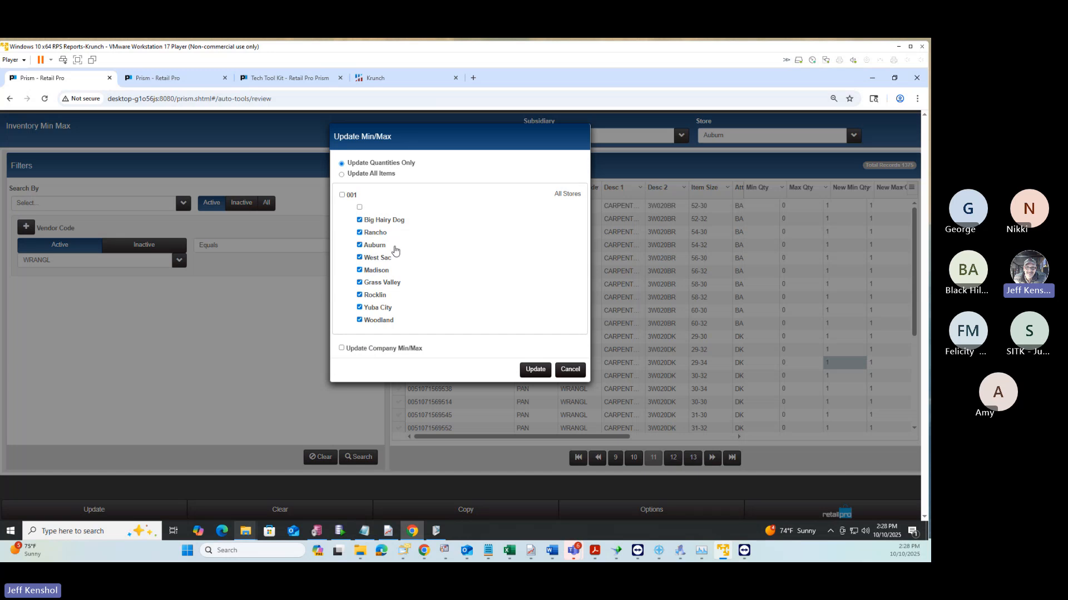
{"action": "left_click", "coordinate": [342, 175]}
{"action": "left_click", "coordinate": [342, 195]}
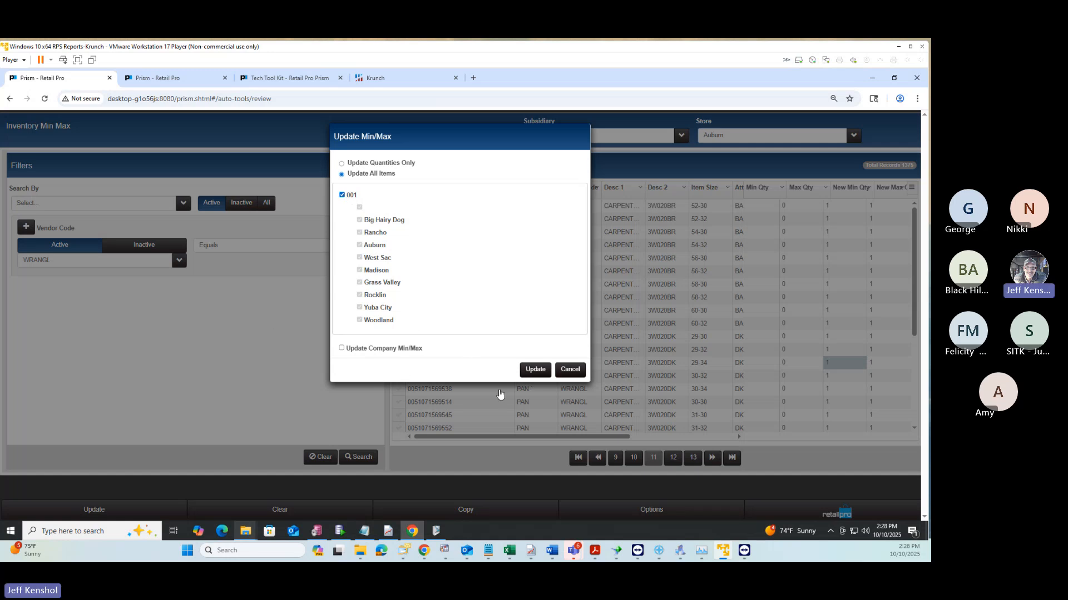
{"action": "left_click", "coordinate": [536, 370]}
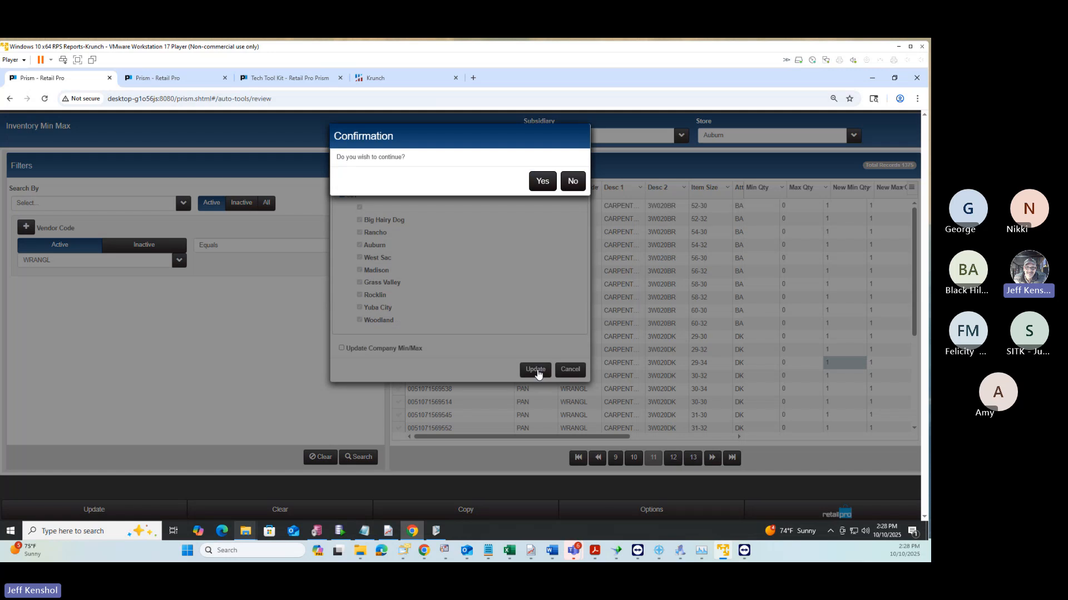
{"action": "left_click", "coordinate": [543, 185]}
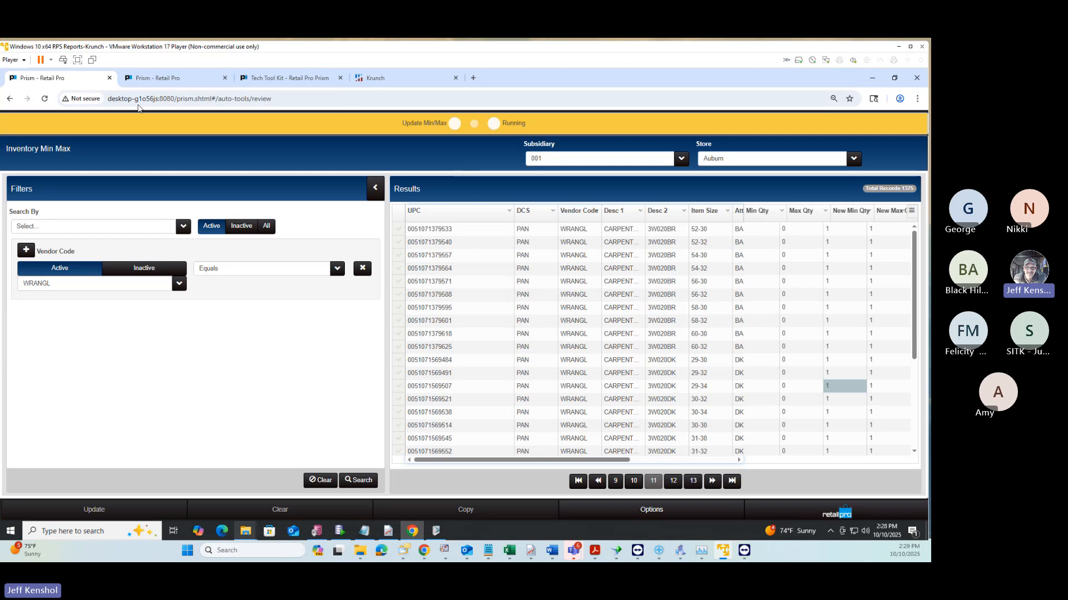
In the second Prism browser tab, open Calculate Purchasing from Auto Purchasing and load the Wrangler configuration.
{"action": "left_click", "coordinate": [201, 82]}
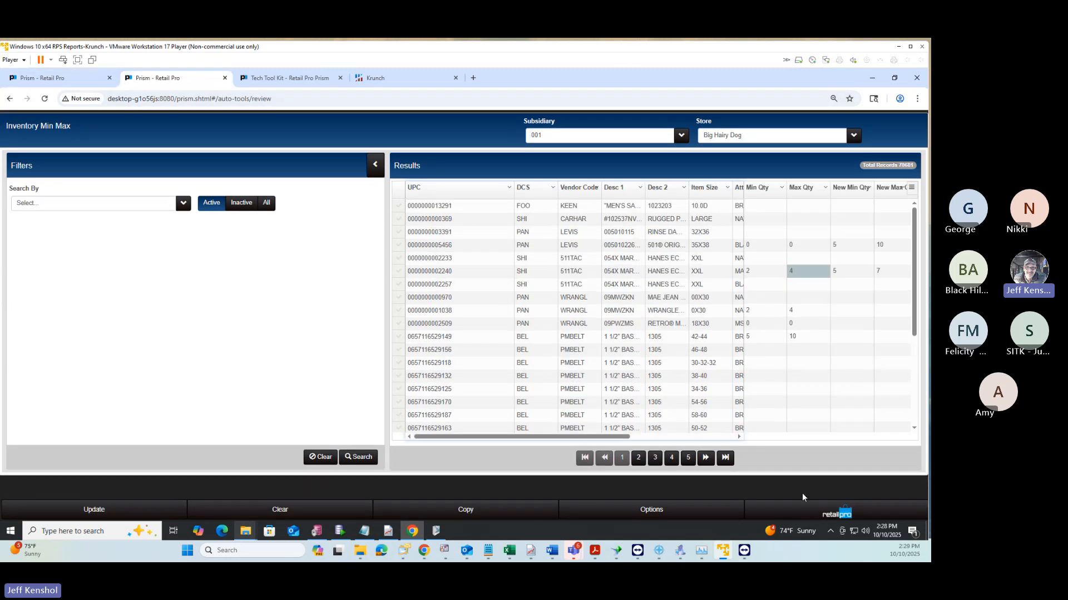
{"action": "left_click", "coordinate": [837, 513]}
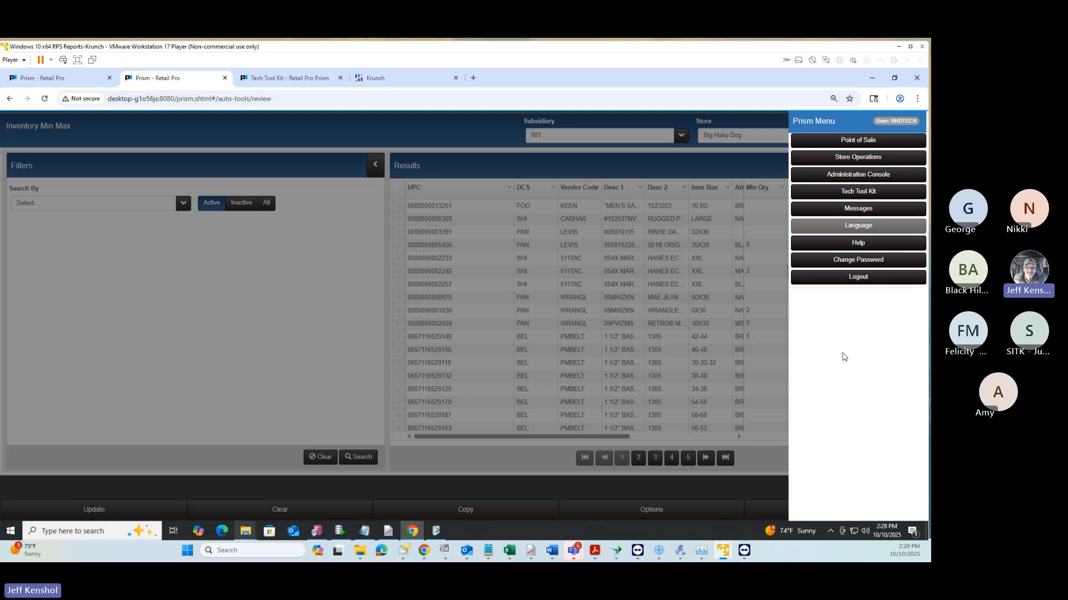
{"action": "left_click", "coordinate": [836, 158]}
{"action": "left_click", "coordinate": [848, 156]}
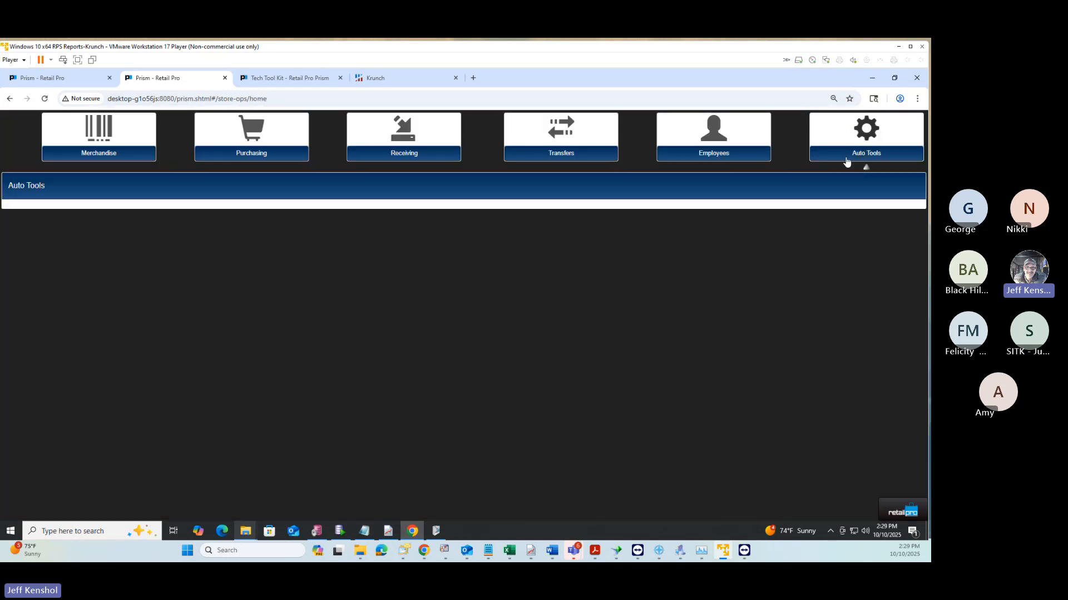
{"action": "left_click", "coordinate": [293, 219]}
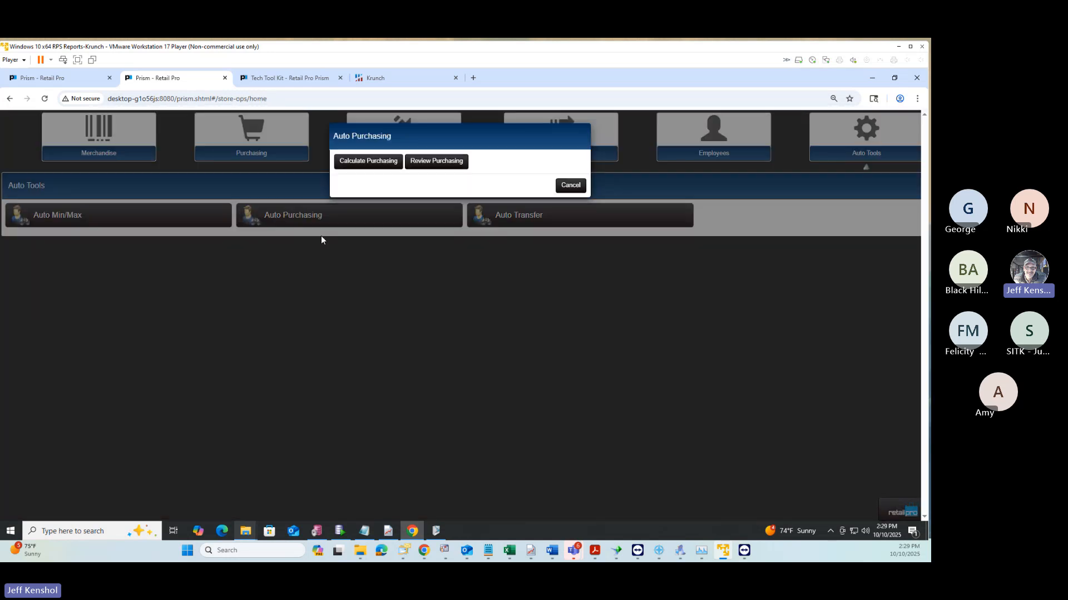
{"action": "left_click", "coordinate": [349, 164]}
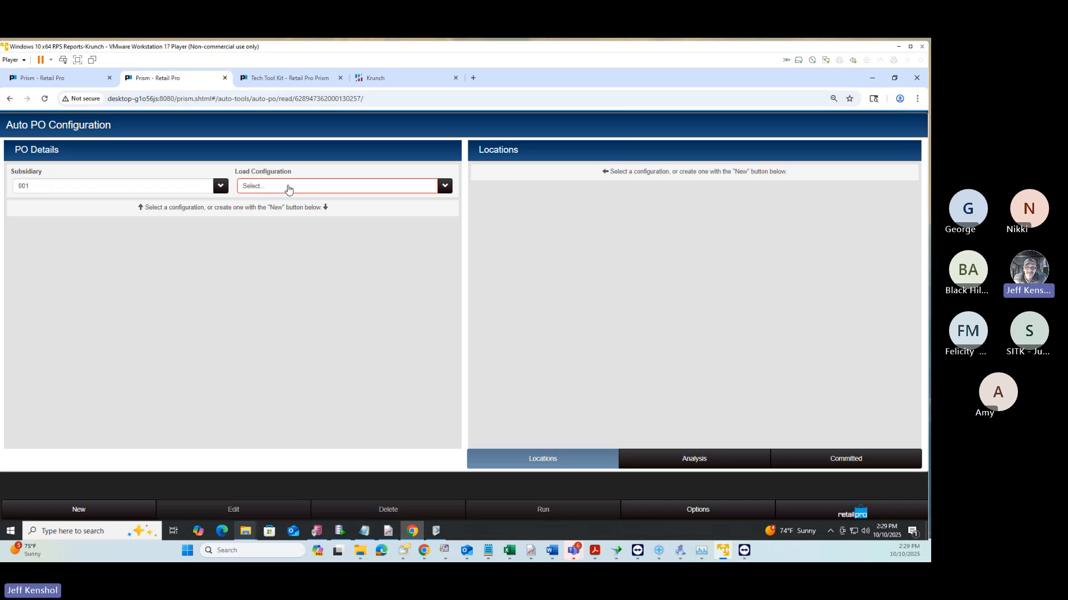
{"action": "left_click", "coordinate": [289, 189]}
{"action": "left_click", "coordinate": [321, 255]}
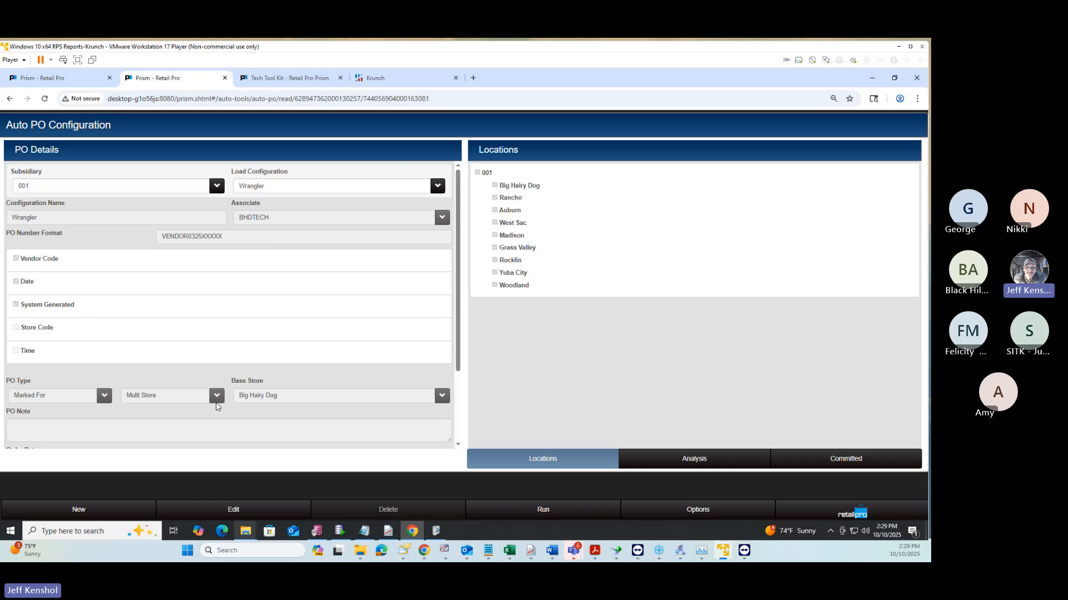
Start editing the Wrangler PO configuration and remove the Desc 3 contains Test item filter from its analysis settings.
{"action": "left_click", "coordinate": [689, 460]}
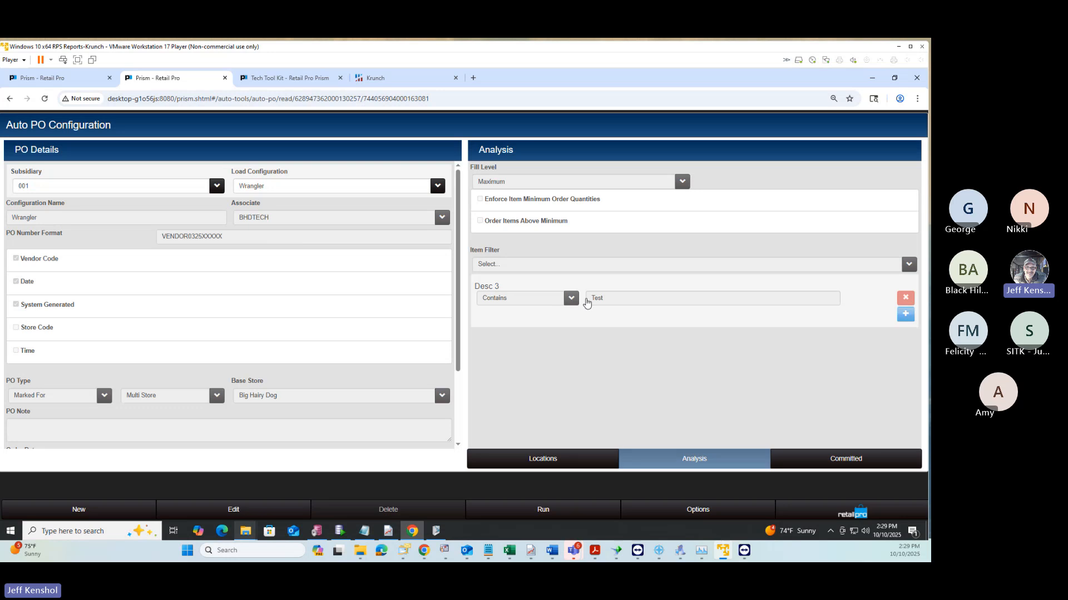
{"action": "left_click", "coordinate": [269, 510]}
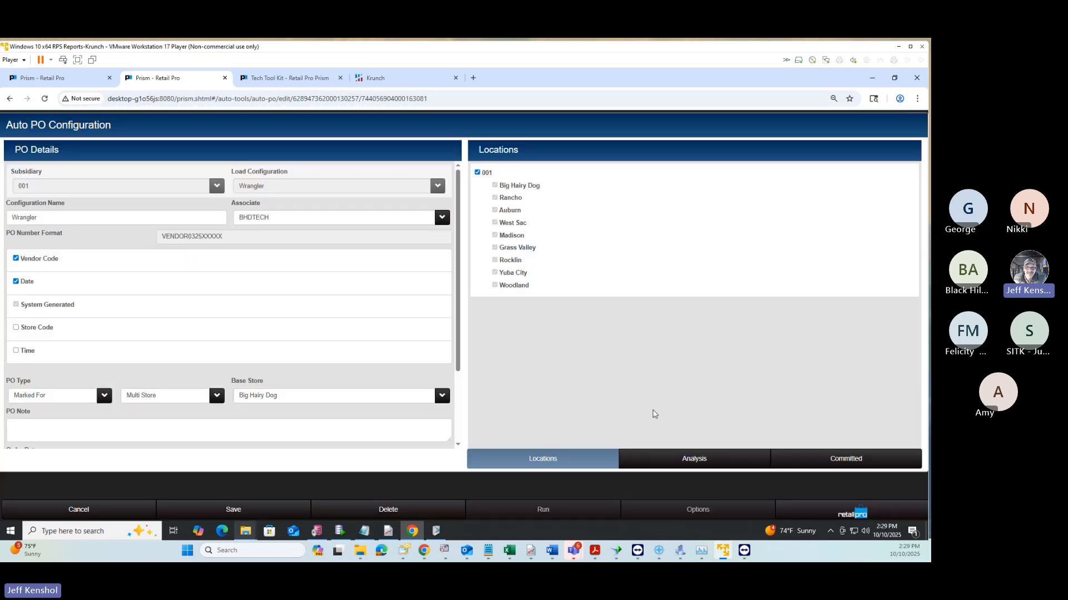
{"action": "left_click", "coordinate": [665, 459]}
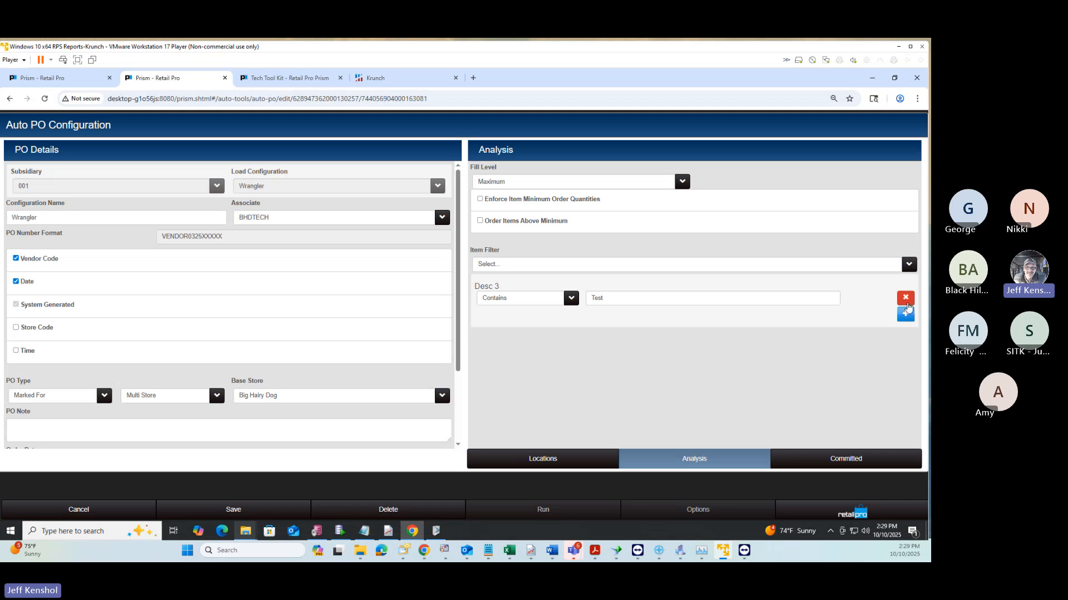
{"action": "left_click", "coordinate": [905, 300]}
Add an item filter for Vendor Code contains WRANGL to the analysis settings and save the Wrangler configuration.
{"action": "left_click", "coordinate": [562, 267]}
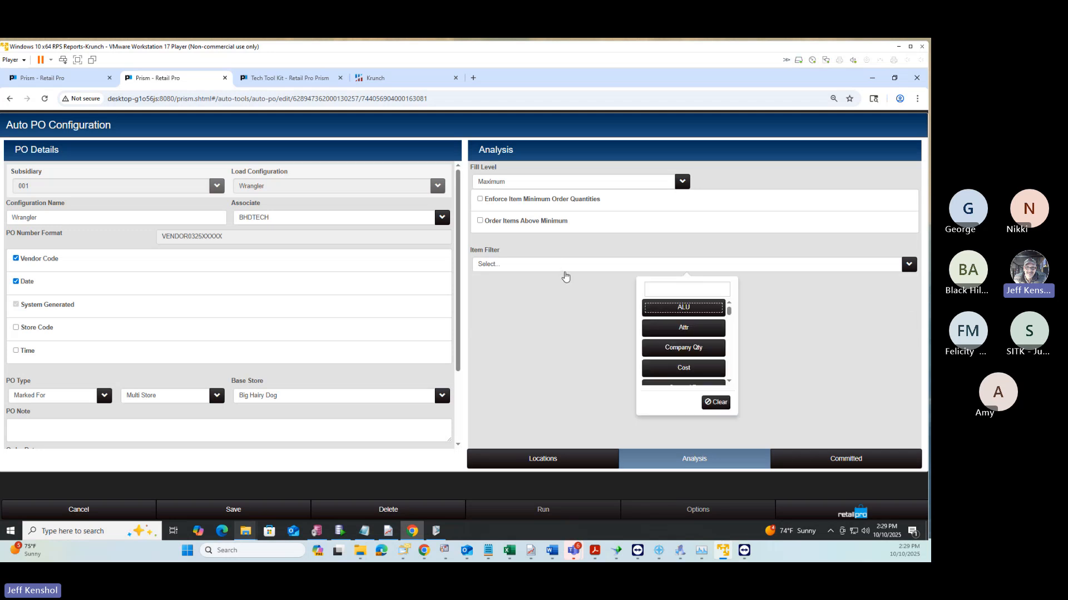
{"action": "scroll", "coordinate": [681, 362], "scroll_direction": "down", "scroll_amount": 5}
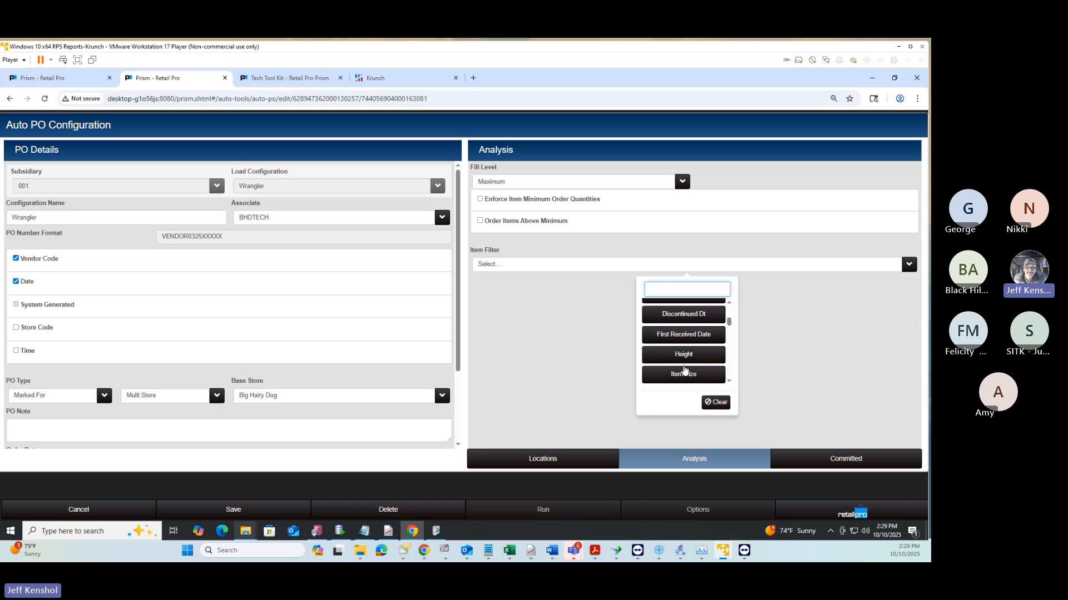
{"action": "scroll", "coordinate": [684, 370], "scroll_direction": "down", "scroll_amount": 6}
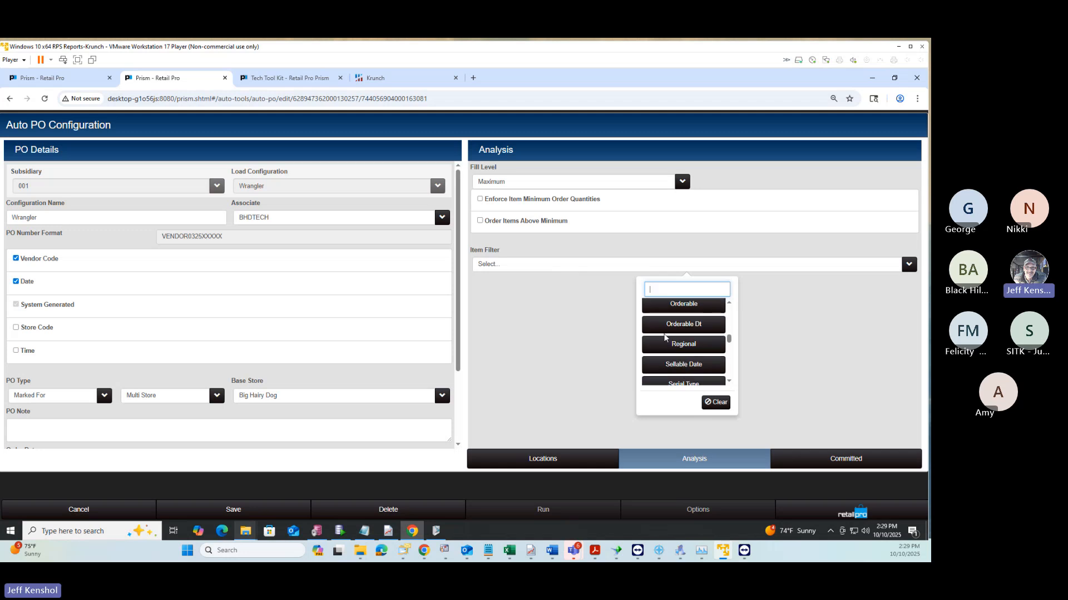
{"action": "scroll", "coordinate": [667, 344], "scroll_direction": "down", "scroll_amount": 4}
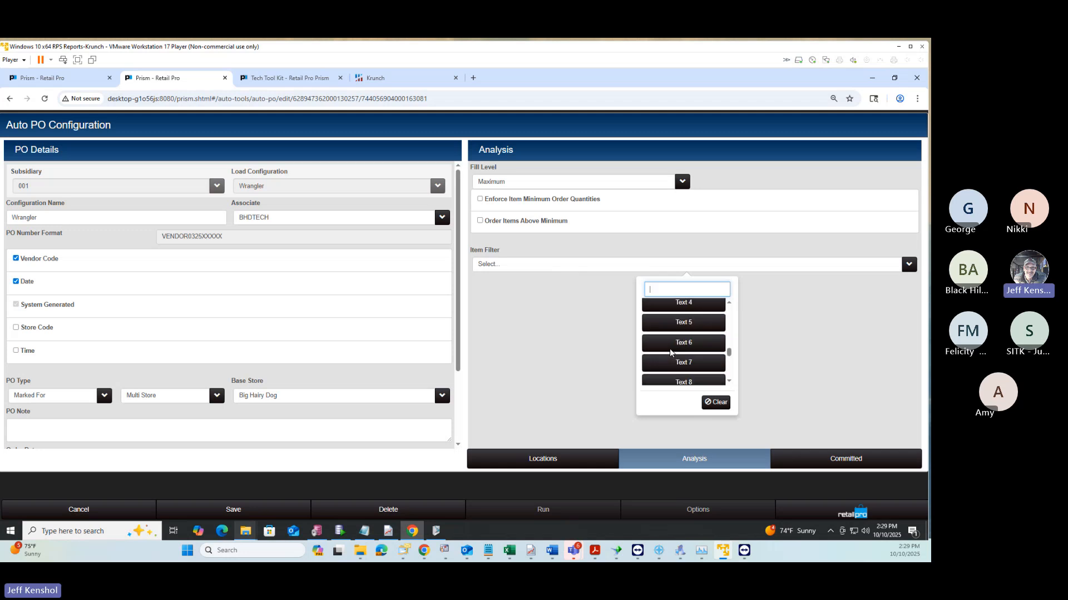
{"action": "scroll", "coordinate": [670, 352], "scroll_direction": "down", "scroll_amount": 5}
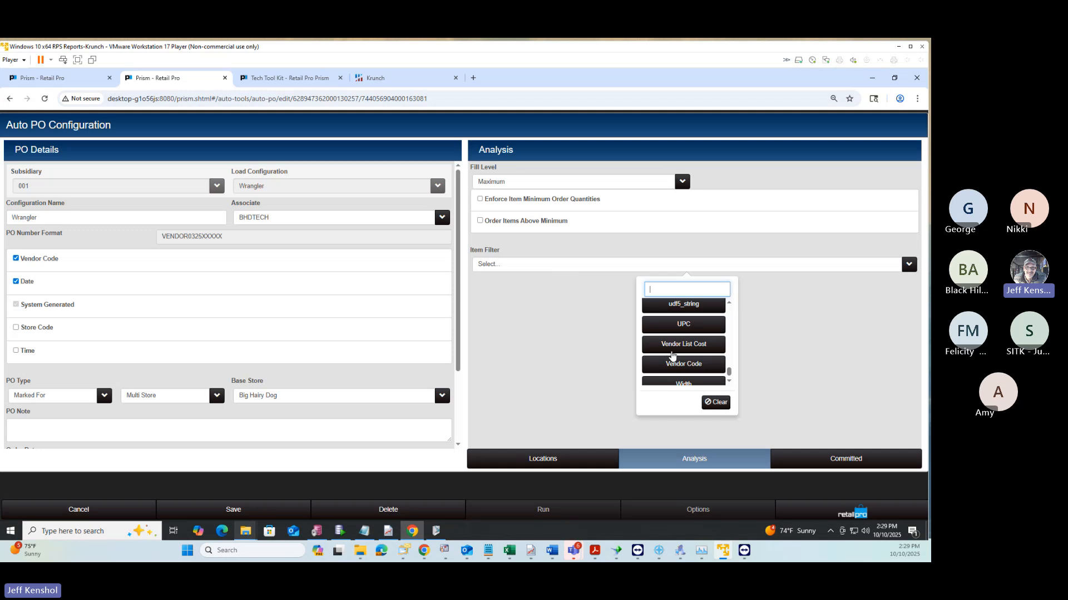
{"action": "left_click", "coordinate": [677, 371]}
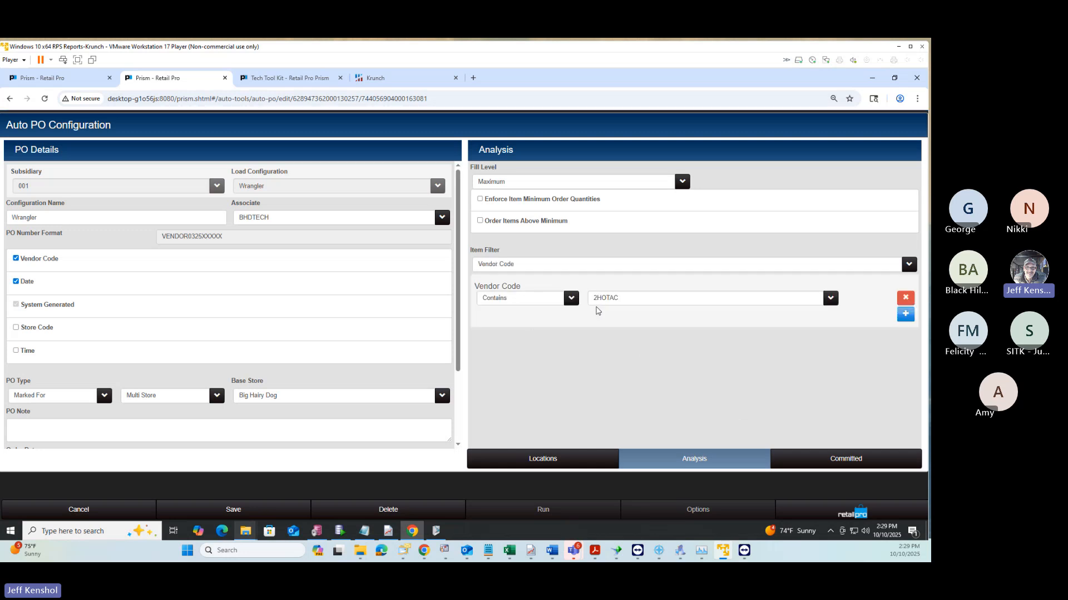
{"action": "left_click", "coordinate": [609, 305]}
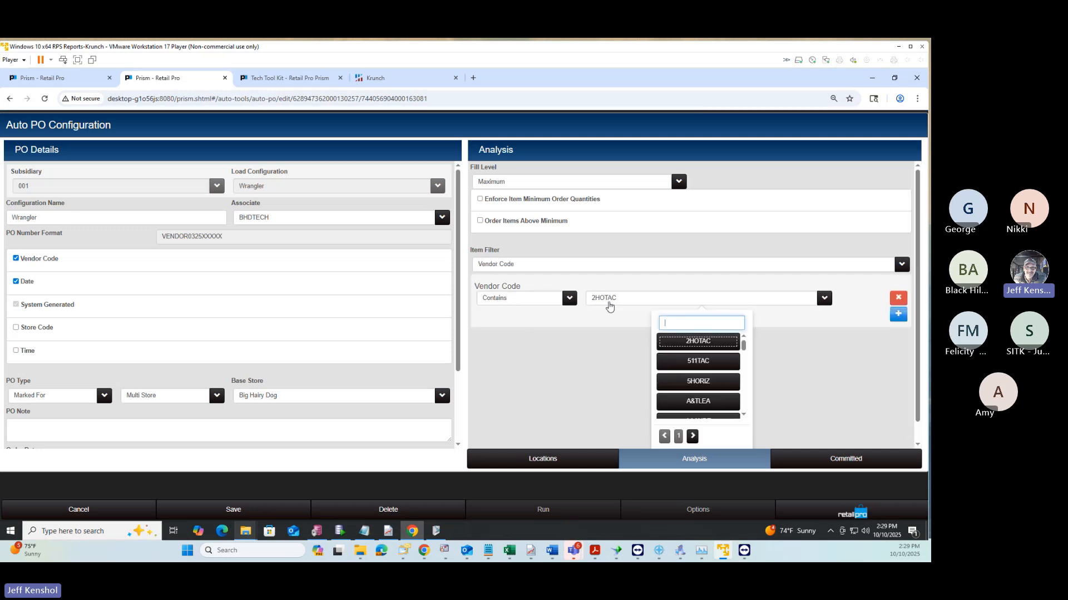
{"action": "type", "text": "wrang"}
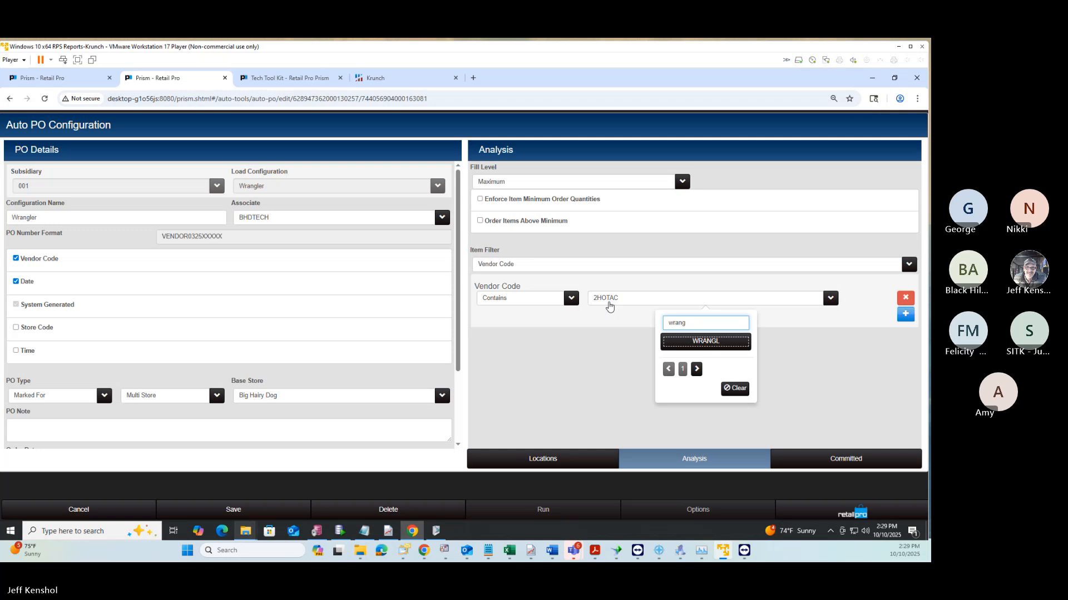
{"action": "left_click", "coordinate": [701, 349]}
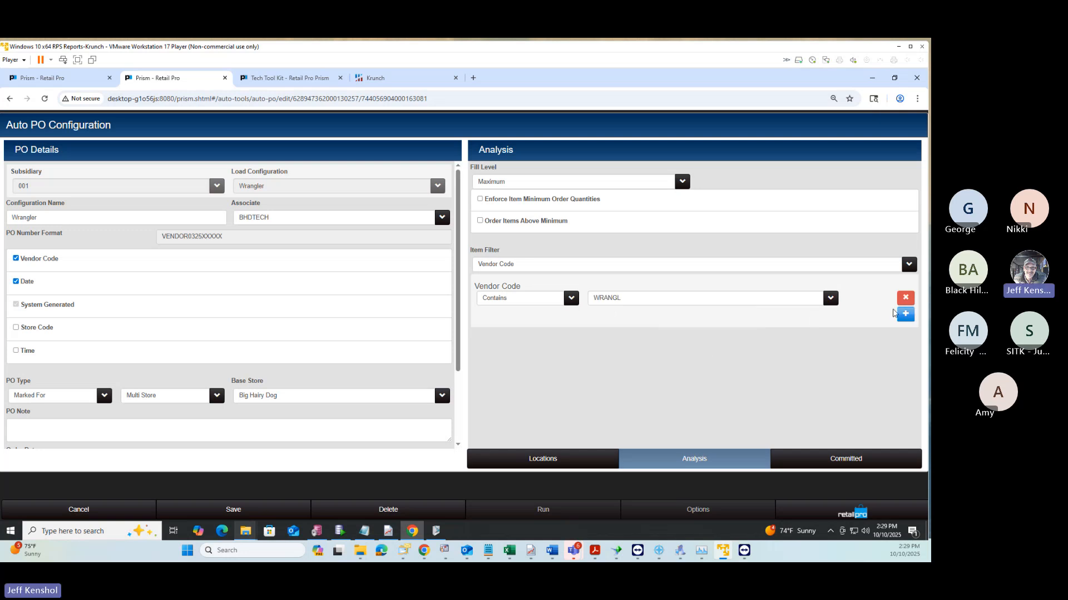
{"action": "left_click", "coordinate": [793, 462]}
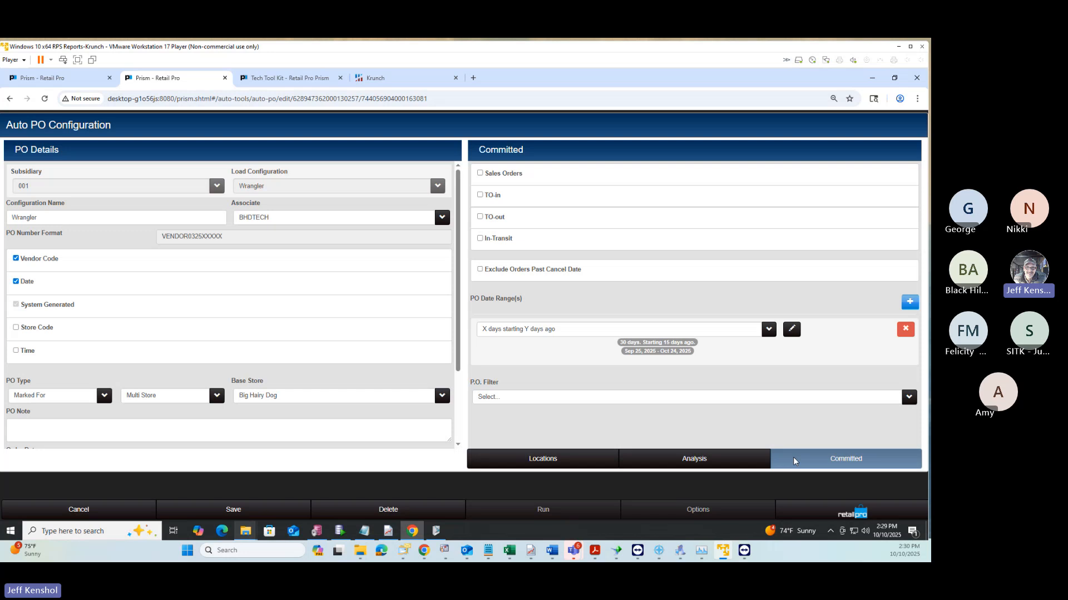
{"action": "left_click", "coordinate": [223, 508]}
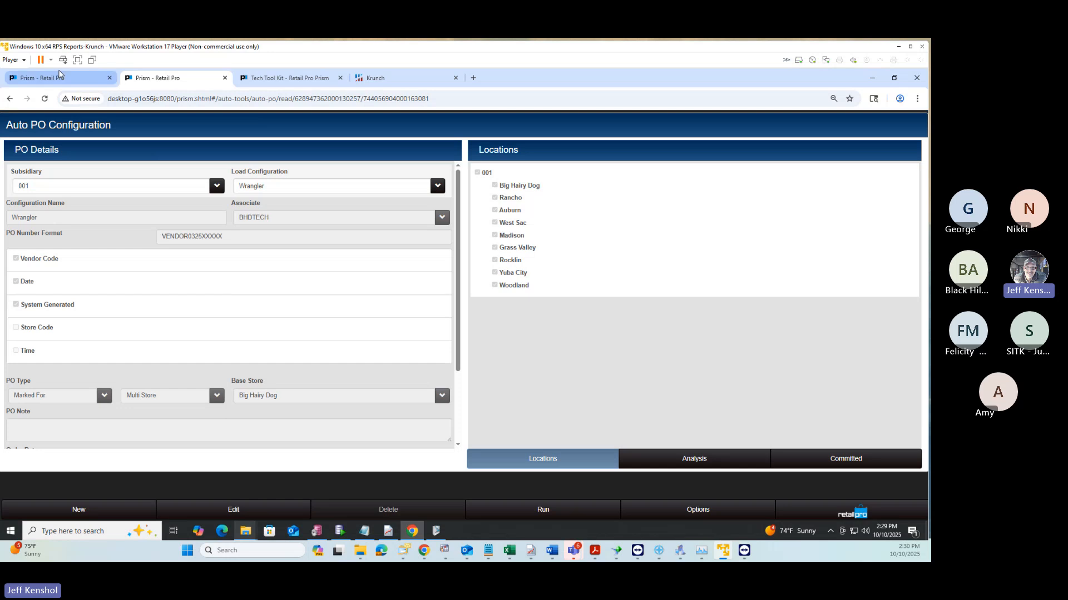
Acknowledge the finished min/max update in the first Prism browser tab, and run the Wrangler PO configuration in the second, overwriting records pending review.
{"action": "left_click", "coordinate": [56, 78]}
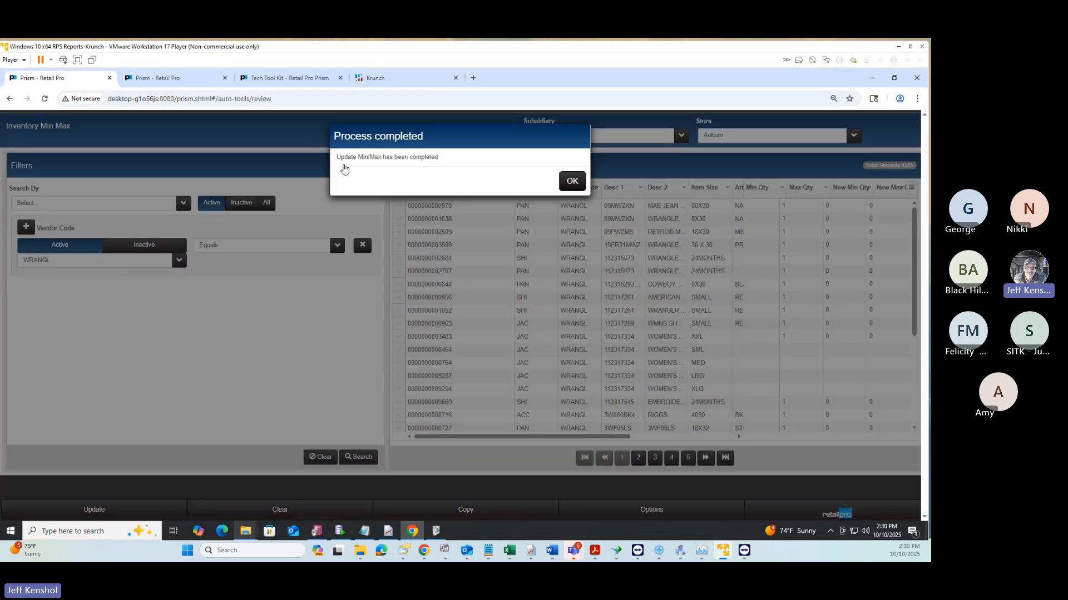
{"action": "left_click", "coordinate": [571, 186]}
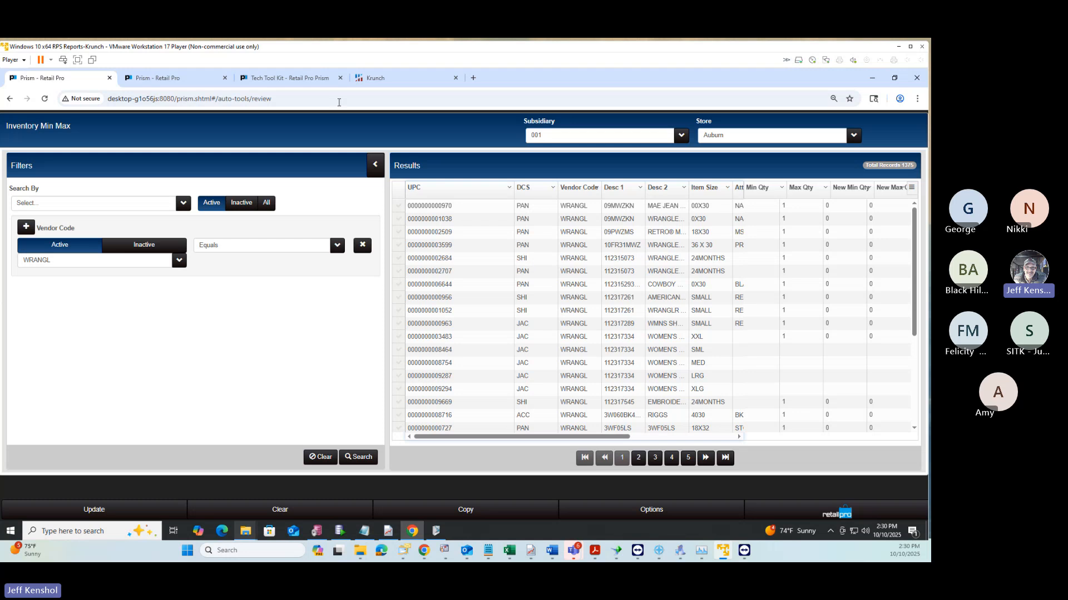
{"action": "left_click", "coordinate": [158, 78]}
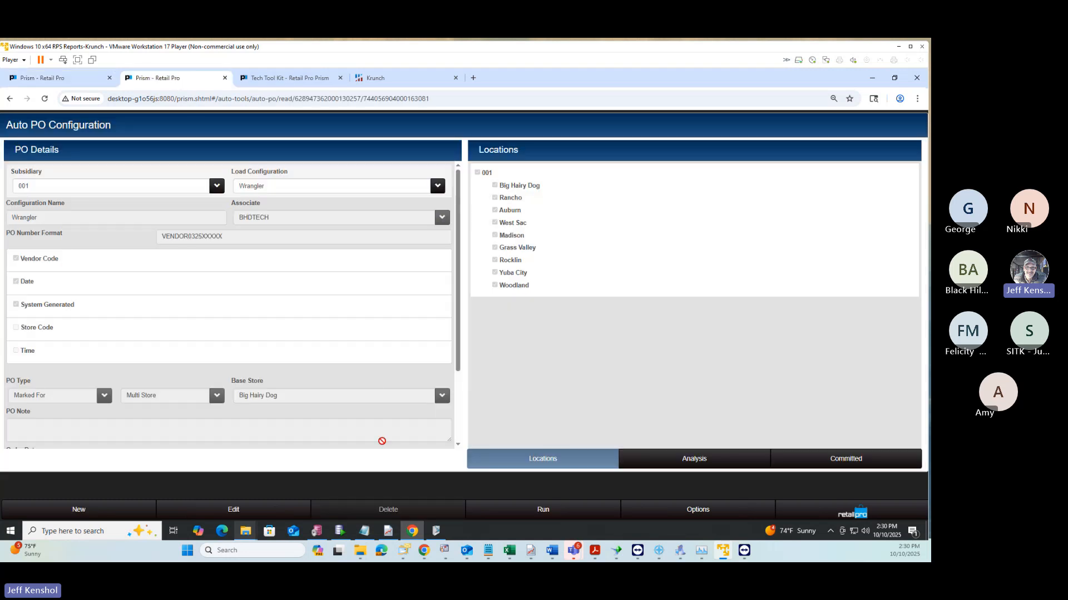
{"action": "left_click", "coordinate": [544, 512]}
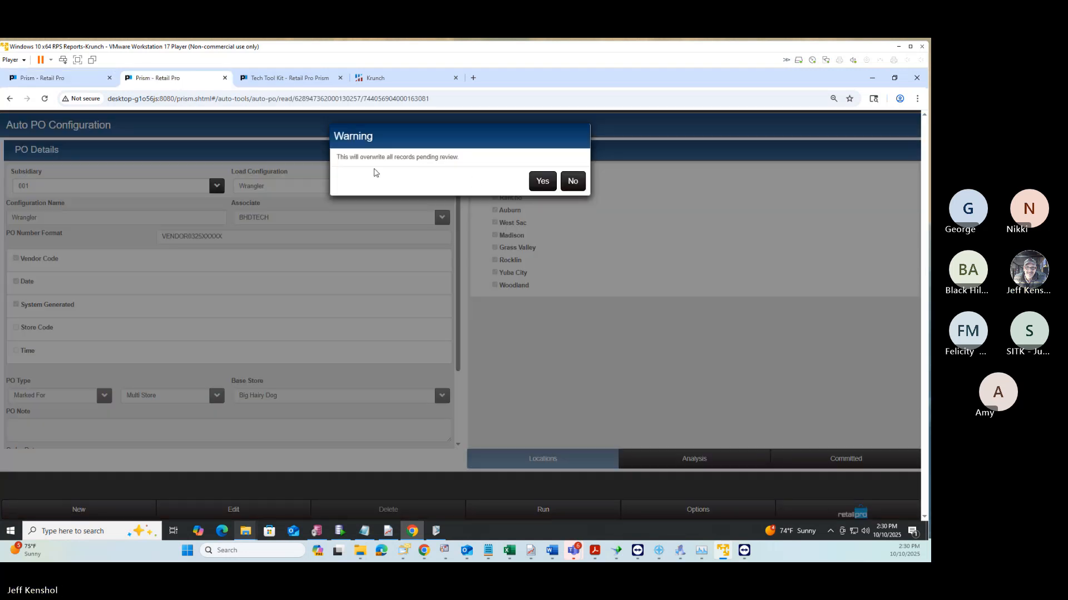
{"action": "left_click", "coordinate": [538, 181]}
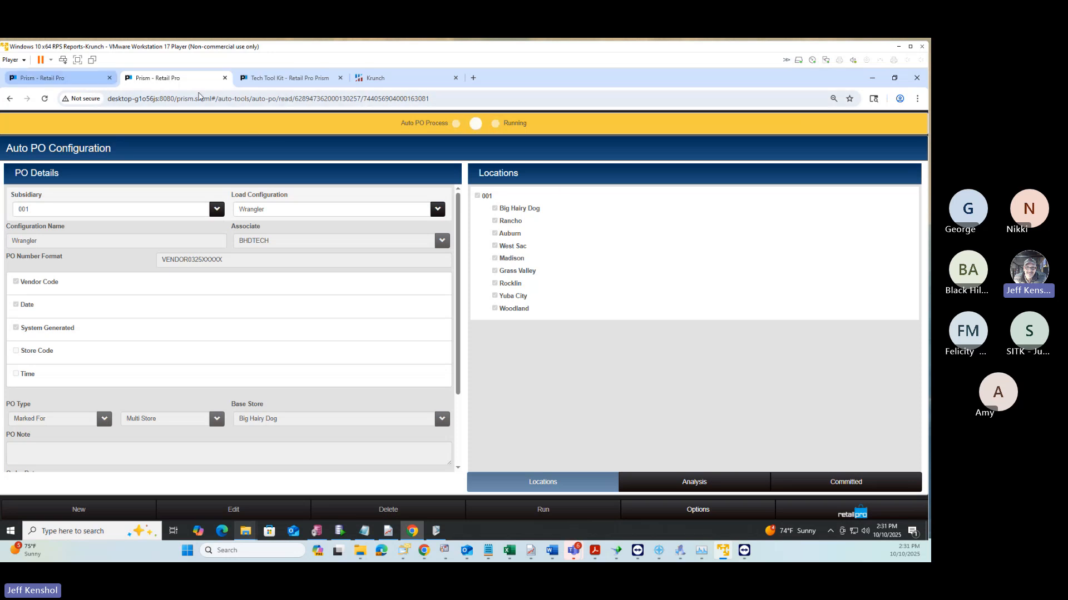
In the first Prism browser tab, go to Store Operations' Auto Tools and open Calculate Transfer from Auto Transfer.
{"action": "left_click", "coordinate": [63, 81]}
{"action": "left_click", "coordinate": [841, 514]}
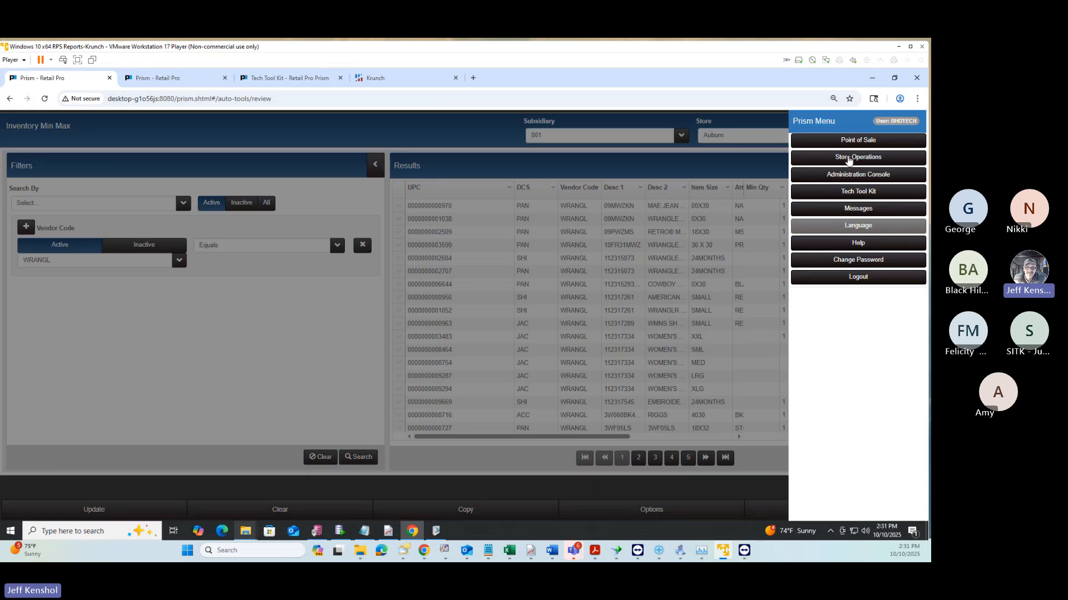
{"action": "left_click", "coordinate": [848, 158]}
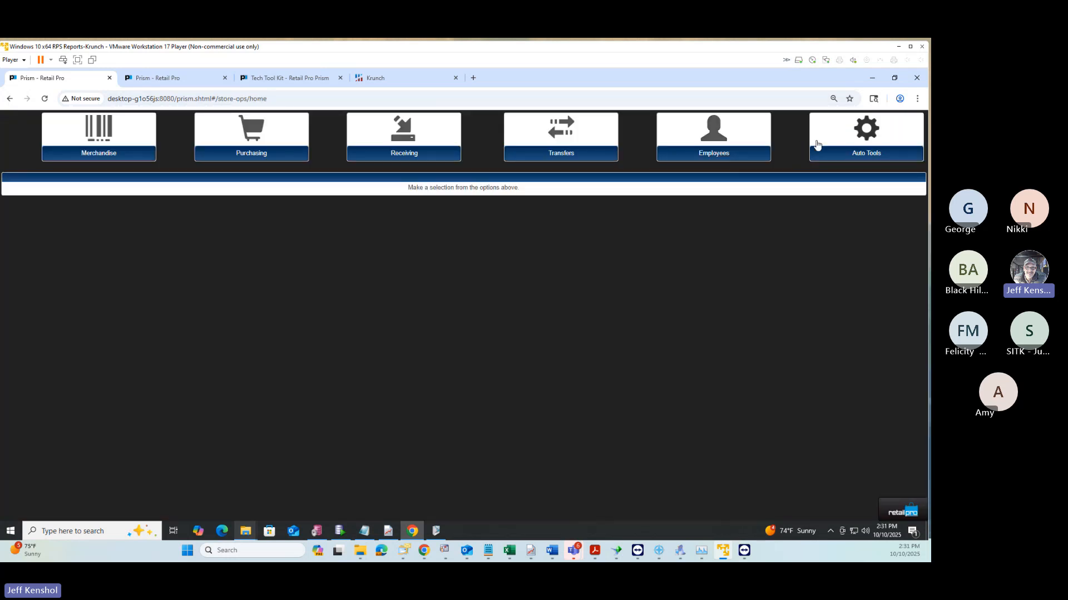
{"action": "left_click", "coordinate": [852, 144]}
{"action": "left_click", "coordinate": [549, 221]}
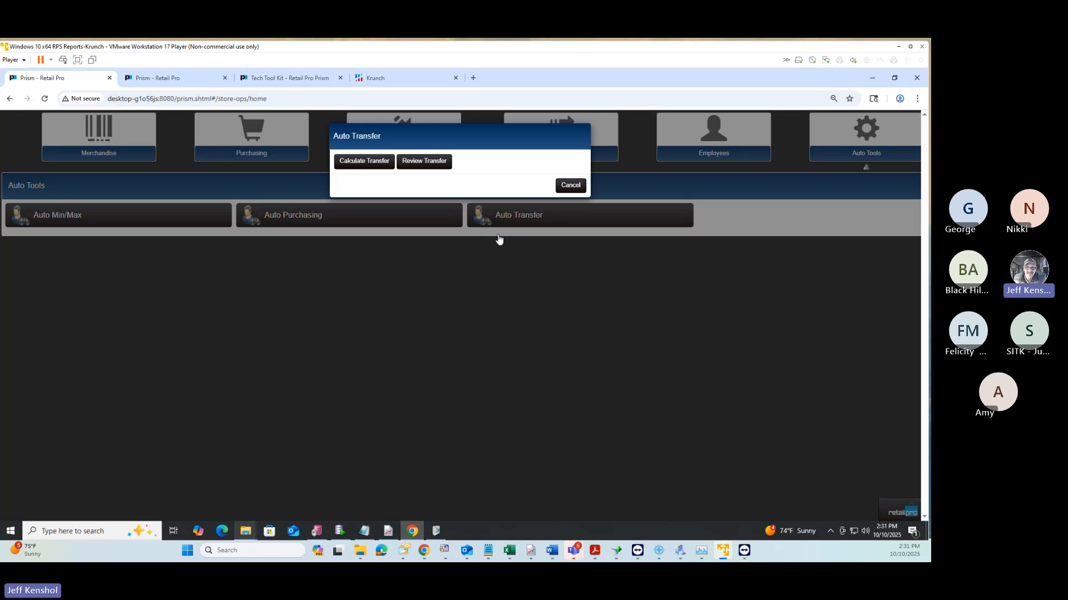
{"action": "left_click", "coordinate": [374, 165]}
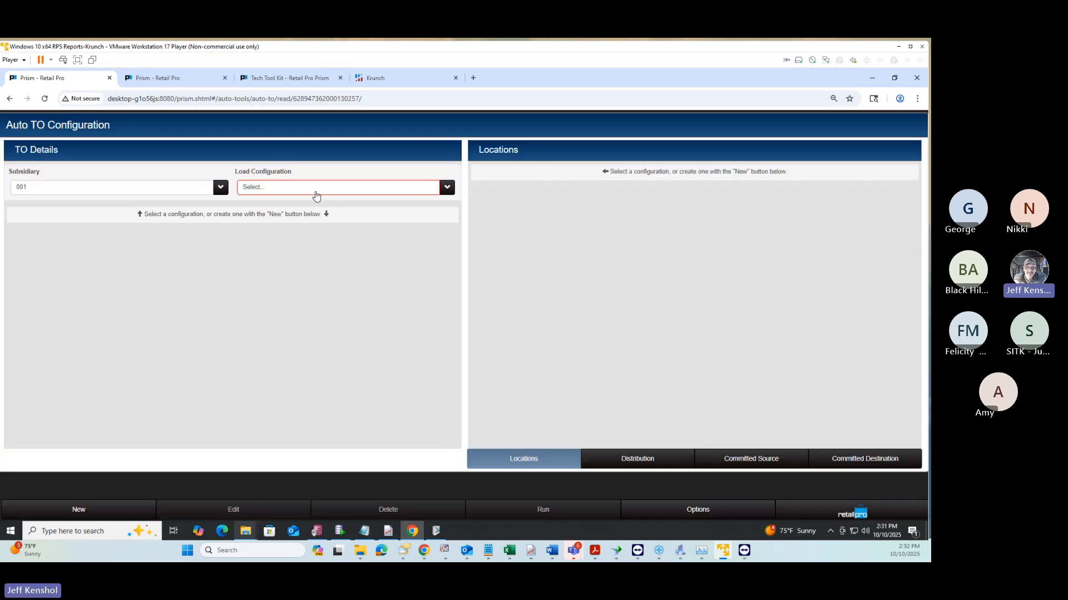
Check for saved transfer configurations of subsidiary 001 and start a new auto transfer configuration.
{"action": "left_click", "coordinate": [315, 194]}
{"action": "left_click", "coordinate": [253, 214]}
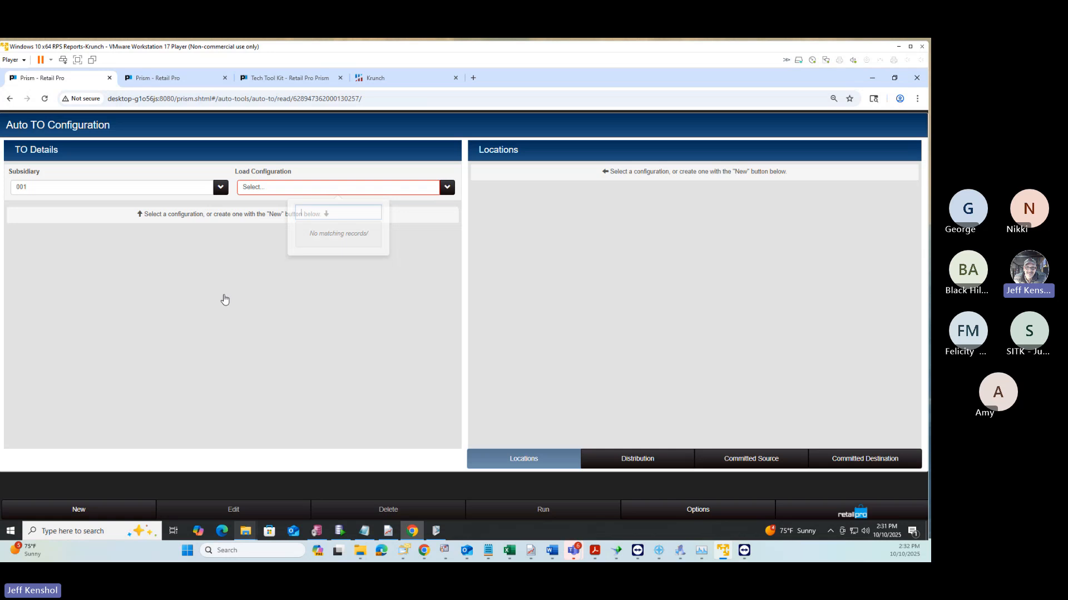
{"action": "left_click", "coordinate": [87, 515]}
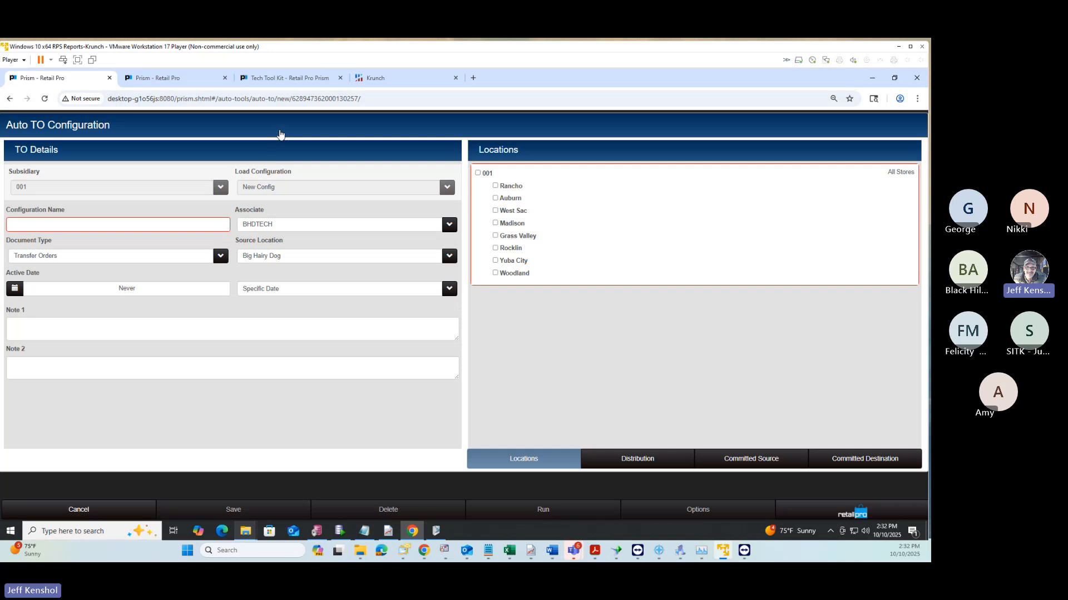
Return to the Auto PO Configuration in the second Prism browser tab and open Purchasing Review from its options.
{"action": "left_click", "coordinate": [164, 87]}
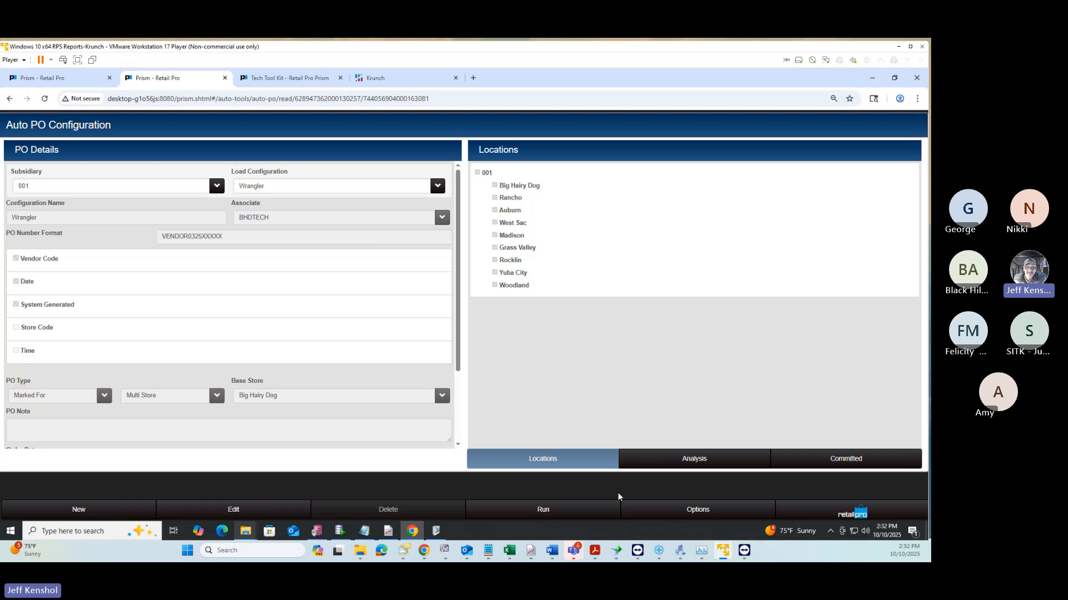
{"action": "left_click", "coordinate": [692, 510]}
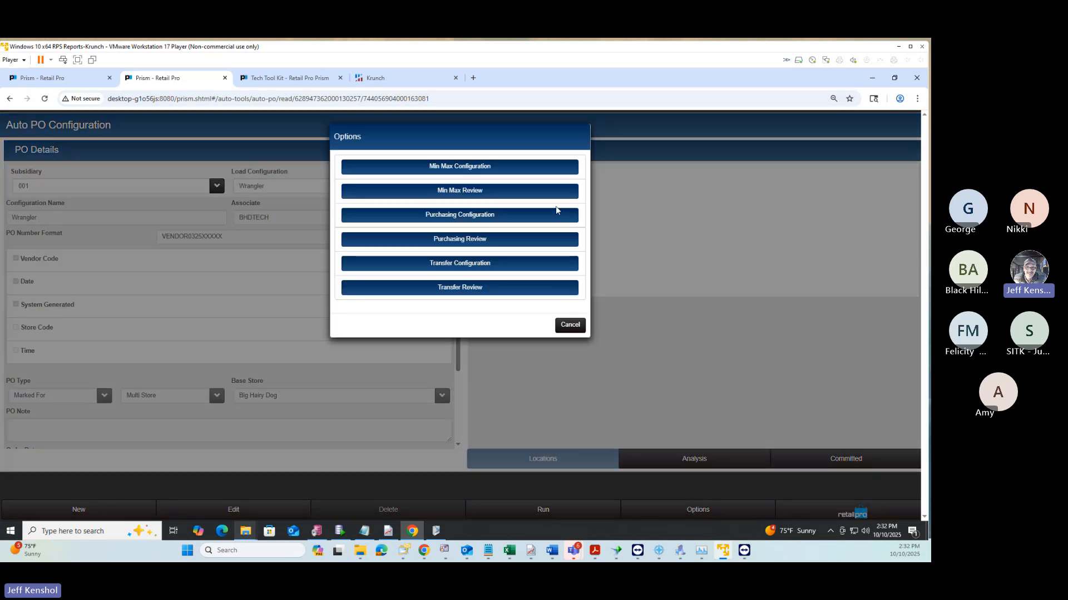
{"action": "left_click", "coordinate": [451, 240]}
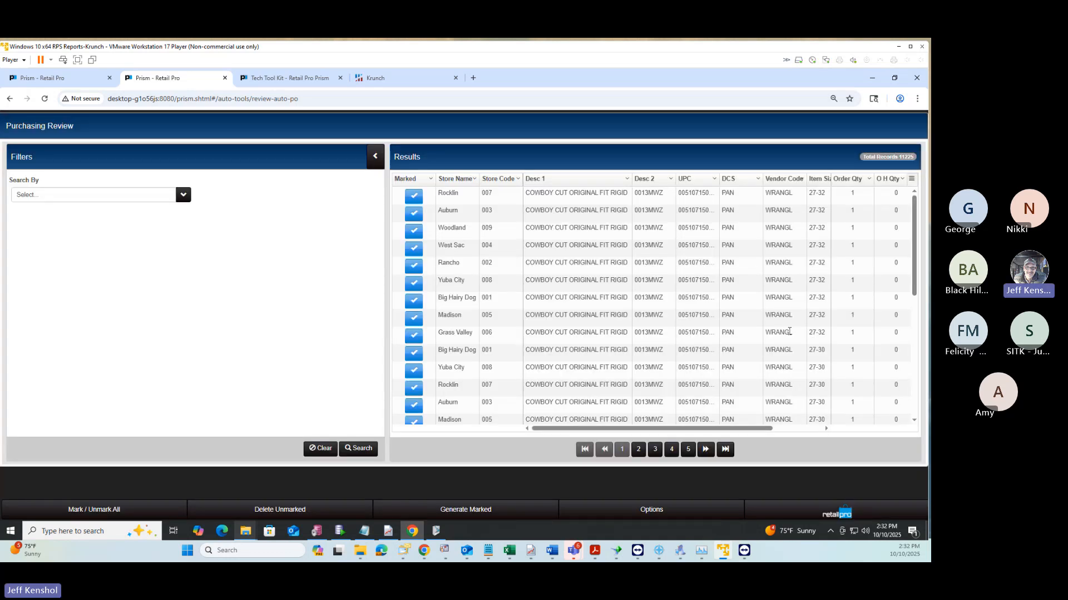
Look through the Wrangler purchasing results up to page 5 and generate purchase orders for all marked records.
{"action": "left_click_drag", "start_coordinate": [910, 279], "coordinate": [923, 404]}
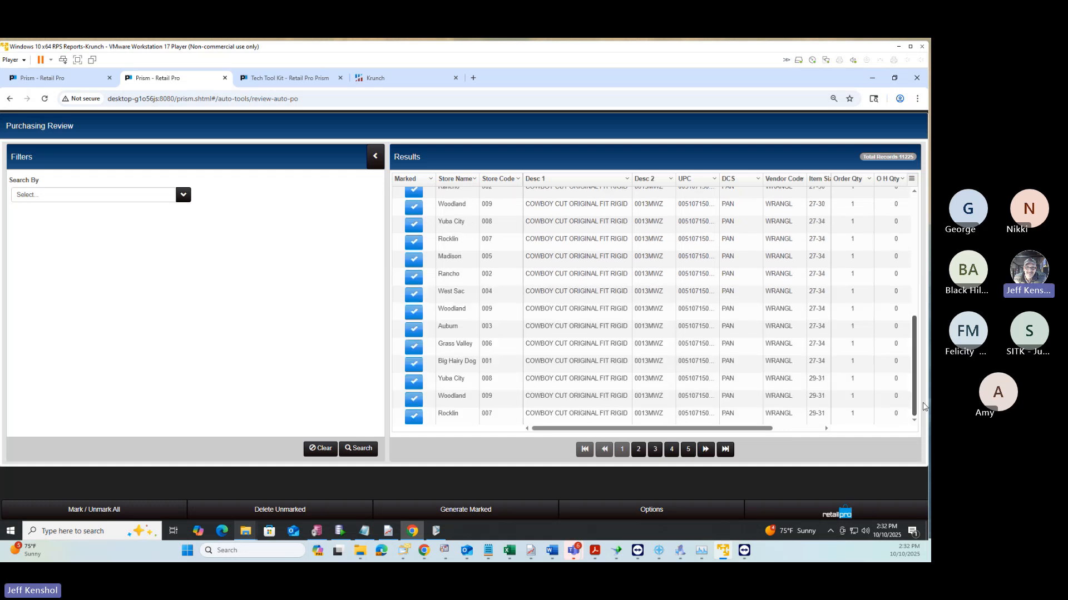
{"action": "left_click", "coordinate": [658, 451]}
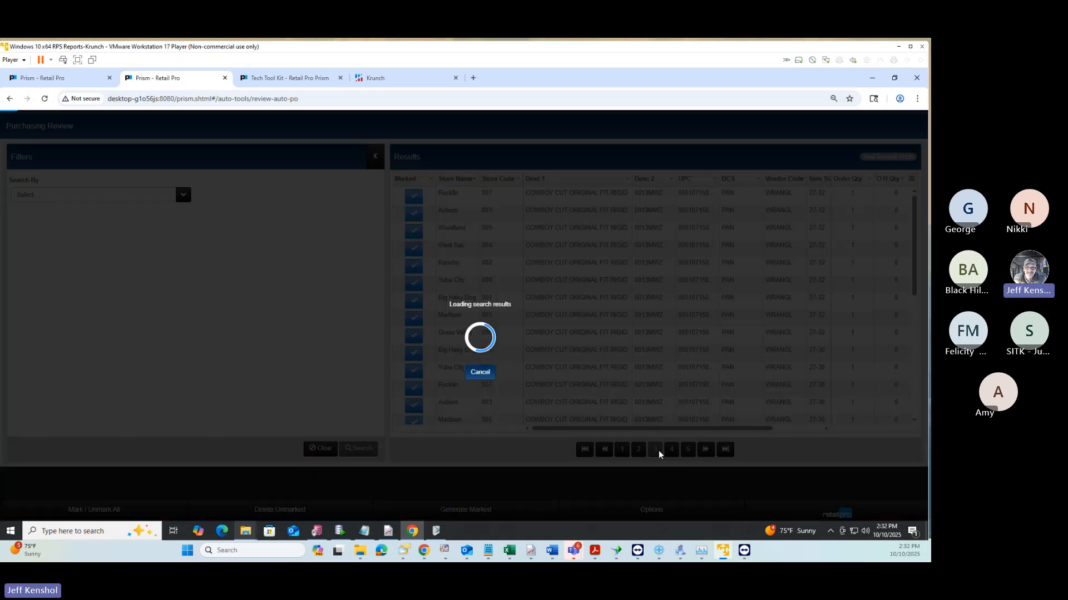
{"action": "left_click", "coordinate": [686, 452]}
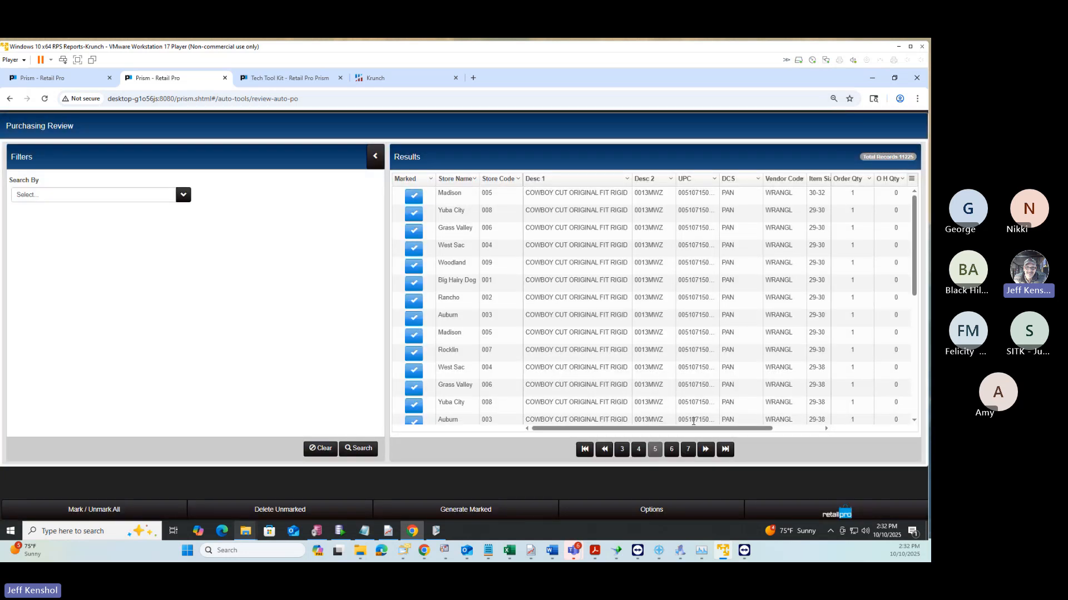
{"action": "left_click", "coordinate": [466, 509]}
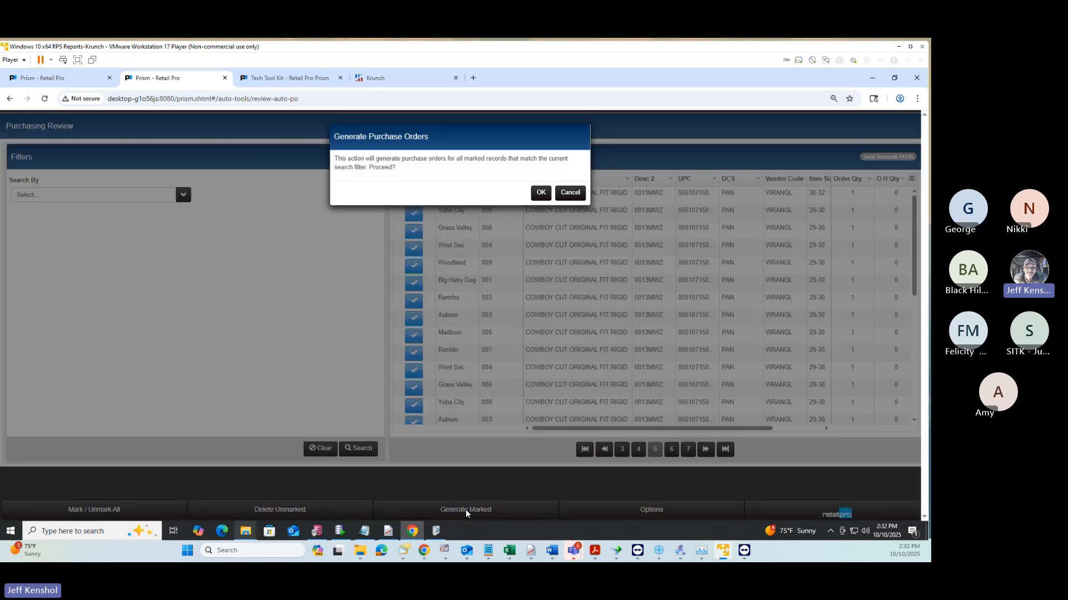
{"action": "left_click", "coordinate": [541, 193]}
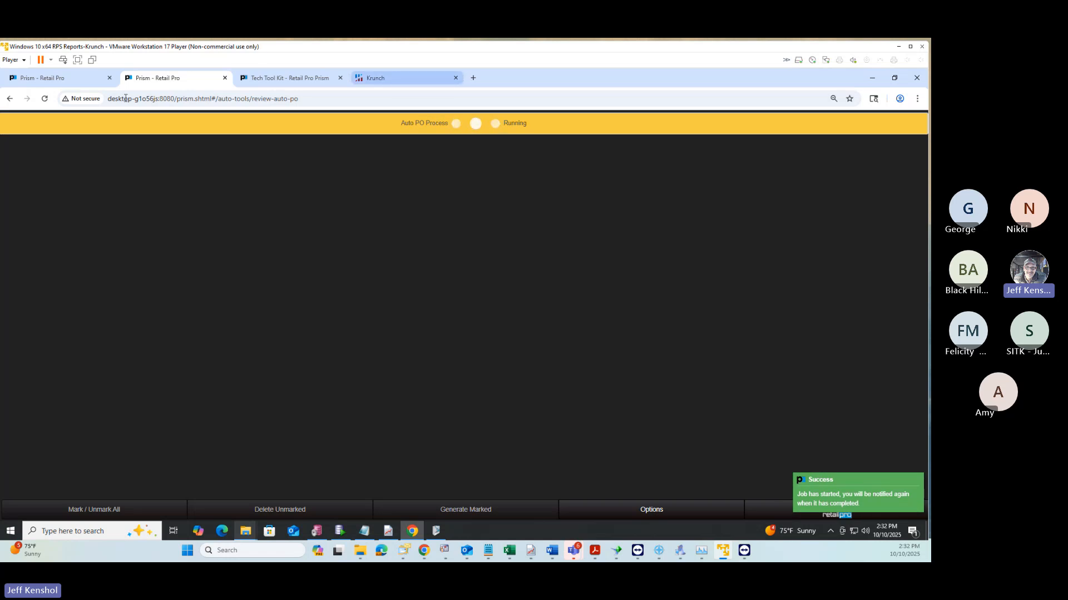
Check the Auto PO process in the second browser tab and return to the new transfer configuration in the first.
{"action": "left_click", "coordinate": [56, 78]}
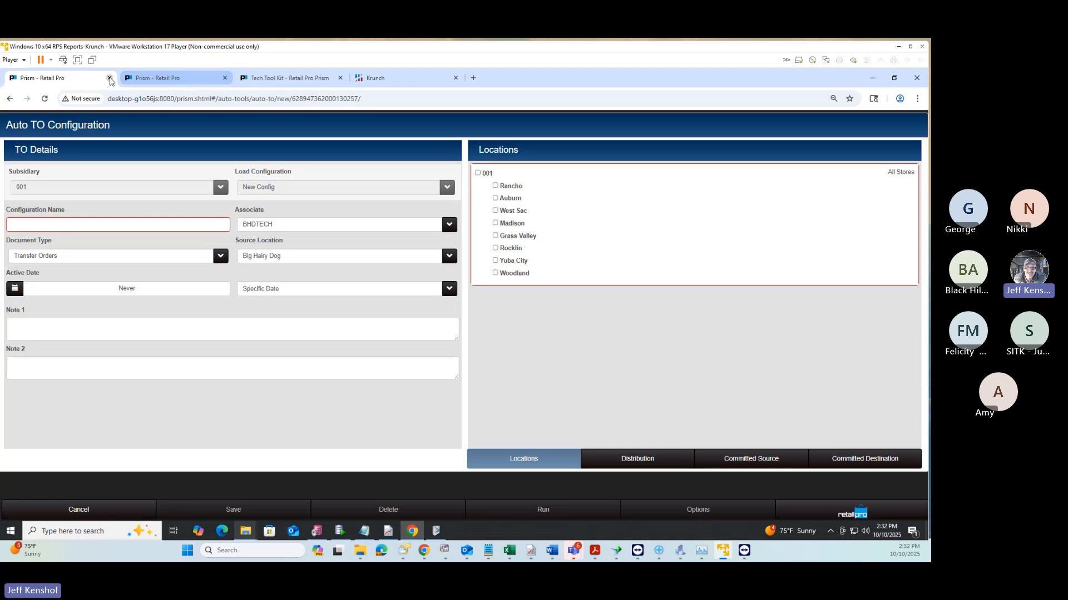
{"action": "left_click", "coordinate": [144, 81]}
{"action": "left_click", "coordinate": [46, 83]}
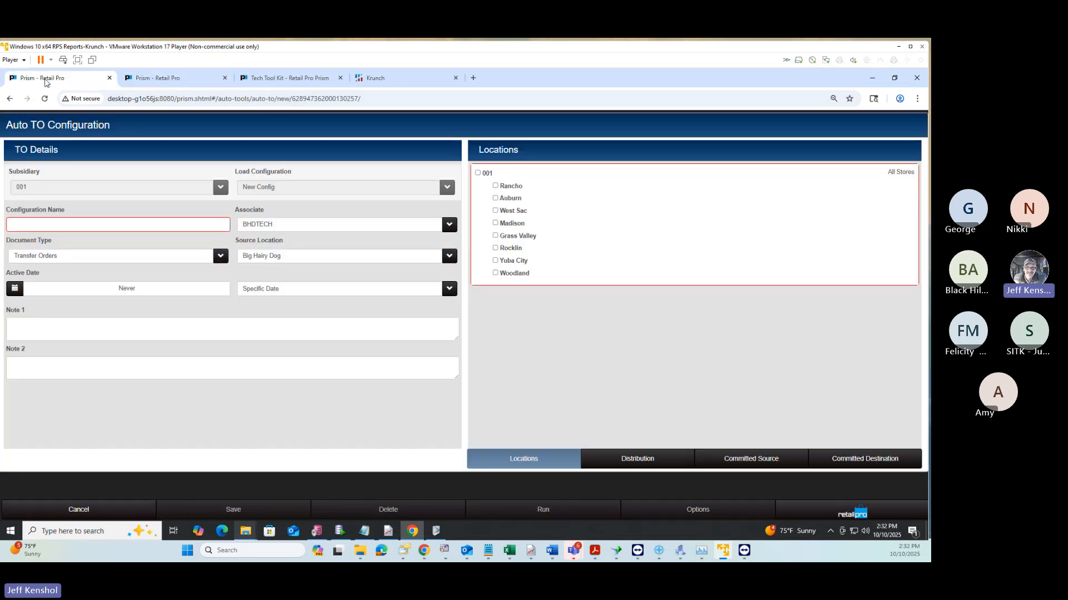
{"action": "left_click", "coordinate": [164, 80]}
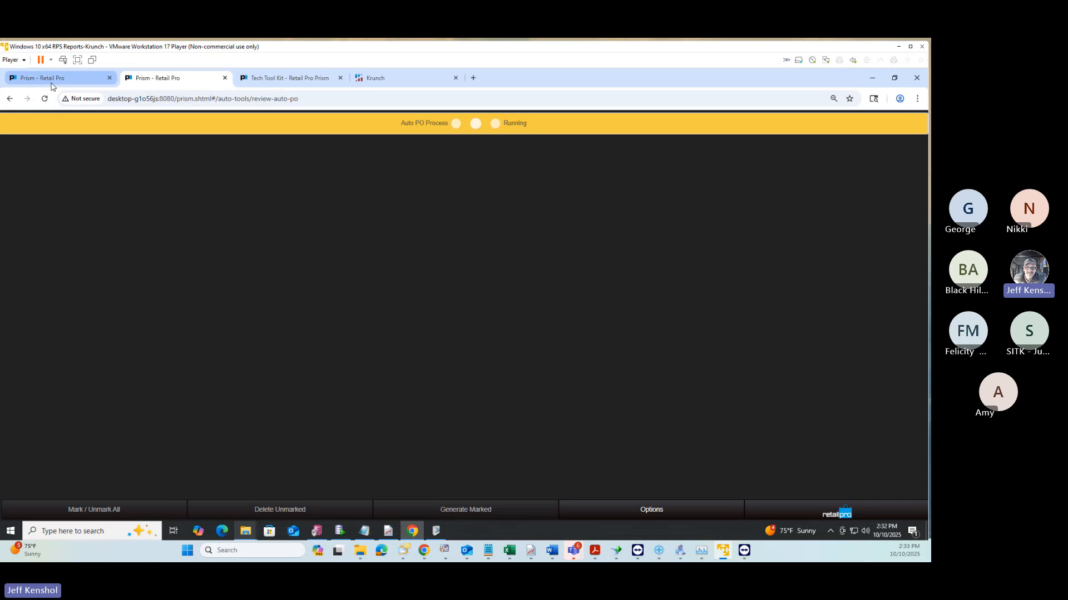
{"action": "mouse_move", "coordinate": [51, 83]}
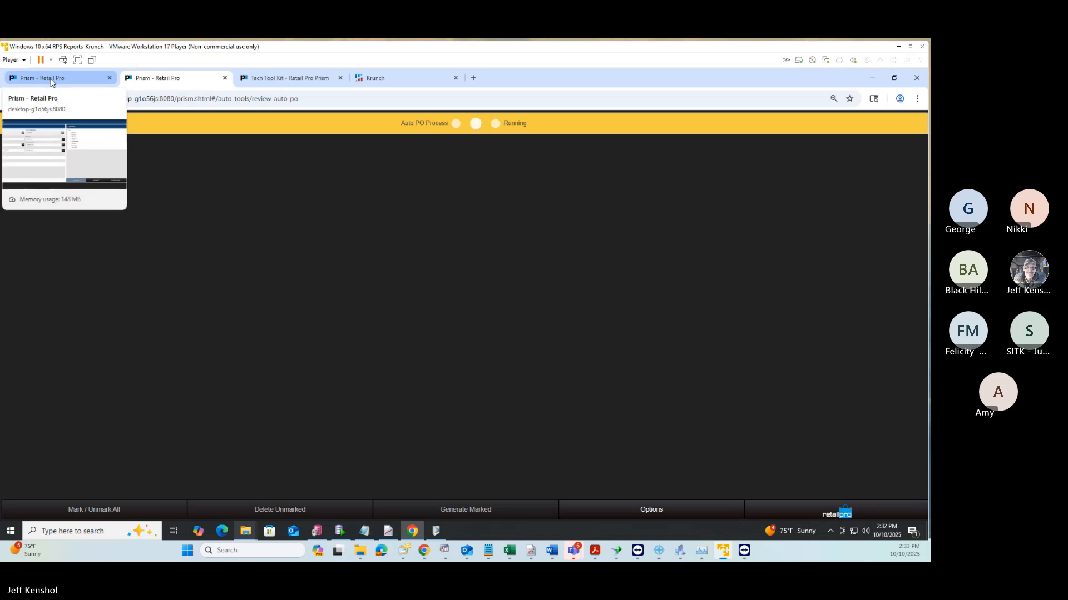
{"action": "left_click", "coordinate": [50, 81]}
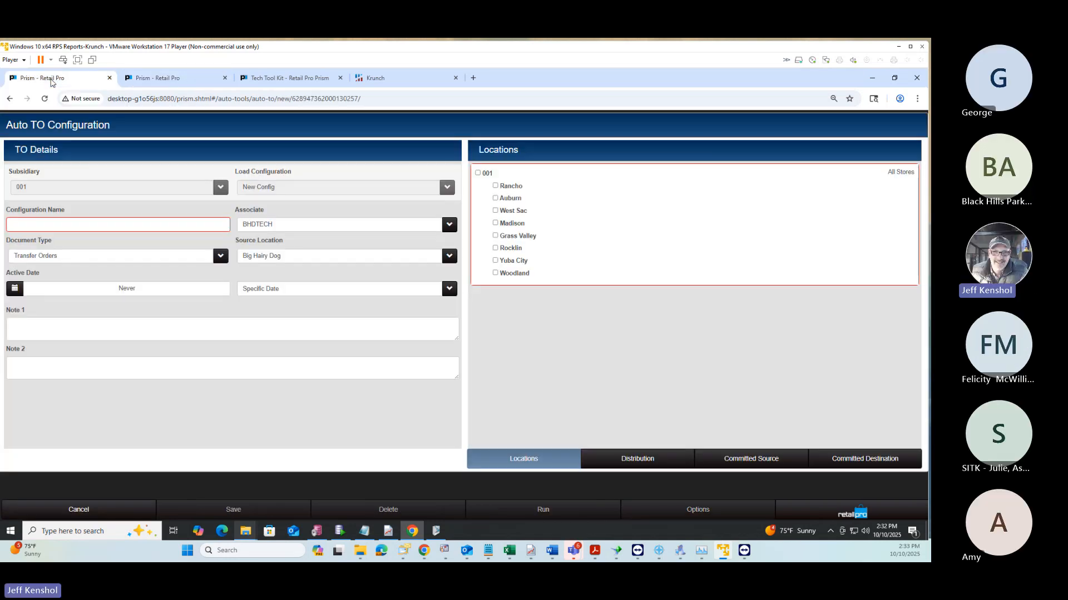
Name the new transfer configuration Monday and choose Transfer Orders as its document type.
{"action": "left_click", "coordinate": [69, 229]}
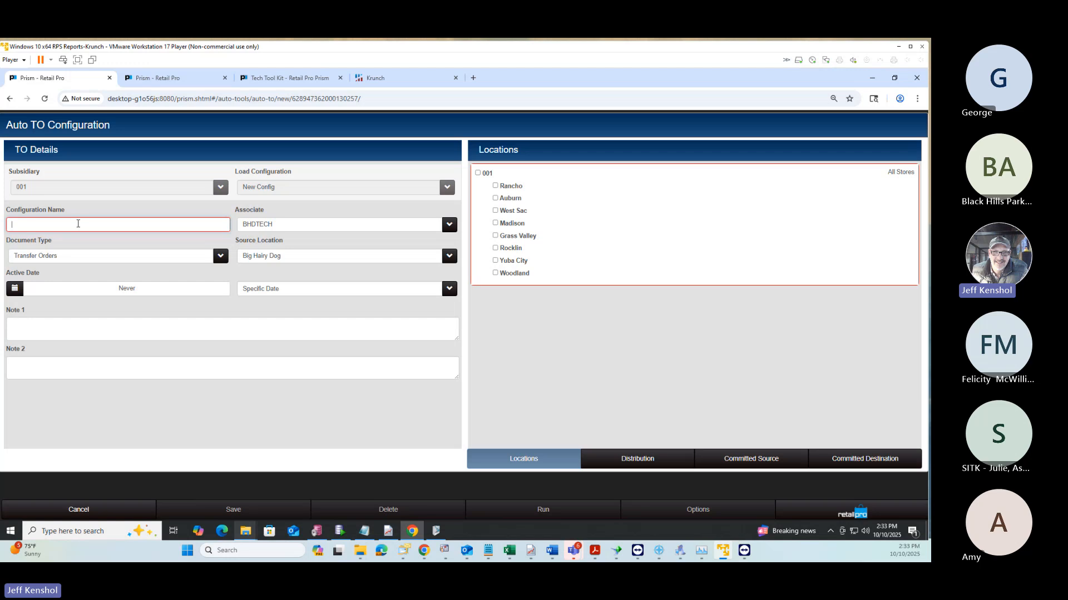
{"action": "type", "text": "Monday"}
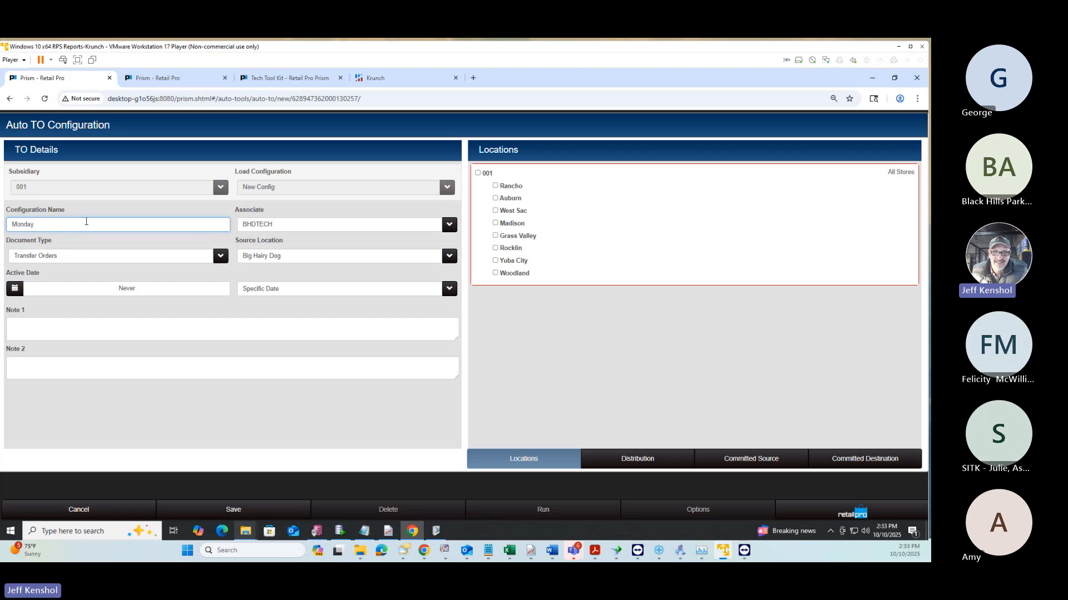
{"action": "left_click", "coordinate": [104, 263]}
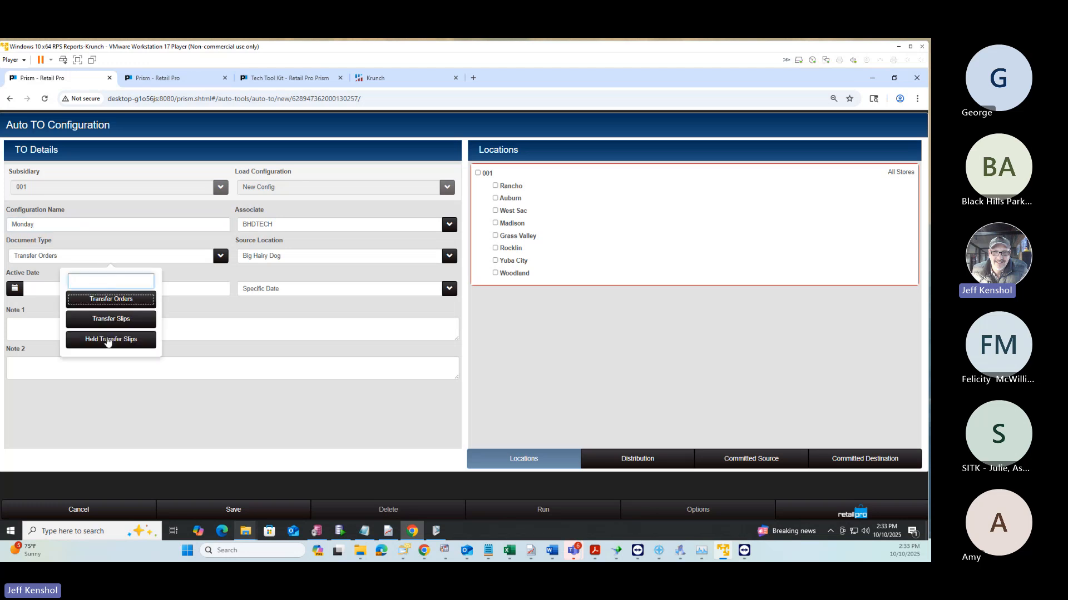
{"action": "left_click", "coordinate": [115, 301]}
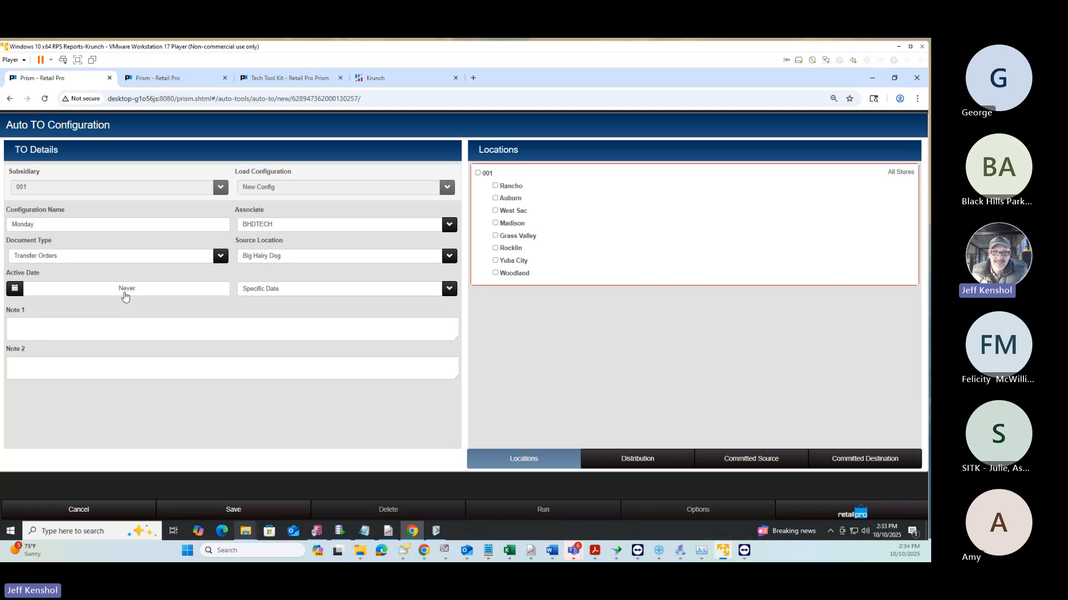
Include all stores of subsidiary 001 as locations and check the source location choices, keeping Big Hairy Dog.
{"action": "left_click", "coordinate": [477, 173]}
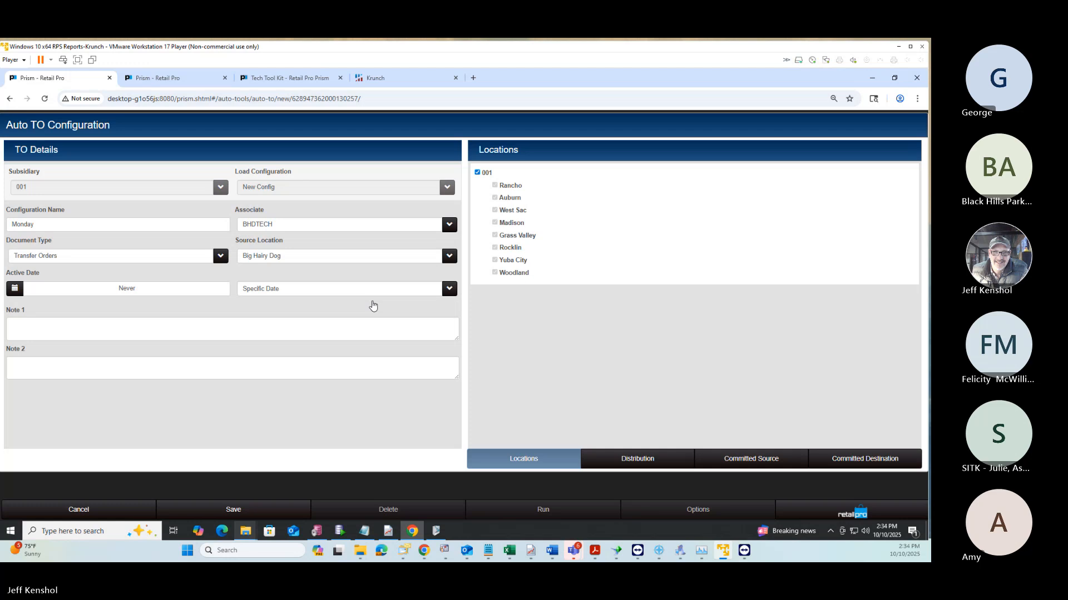
{"action": "left_click", "coordinate": [286, 259]}
{"action": "left_click", "coordinate": [286, 259]}
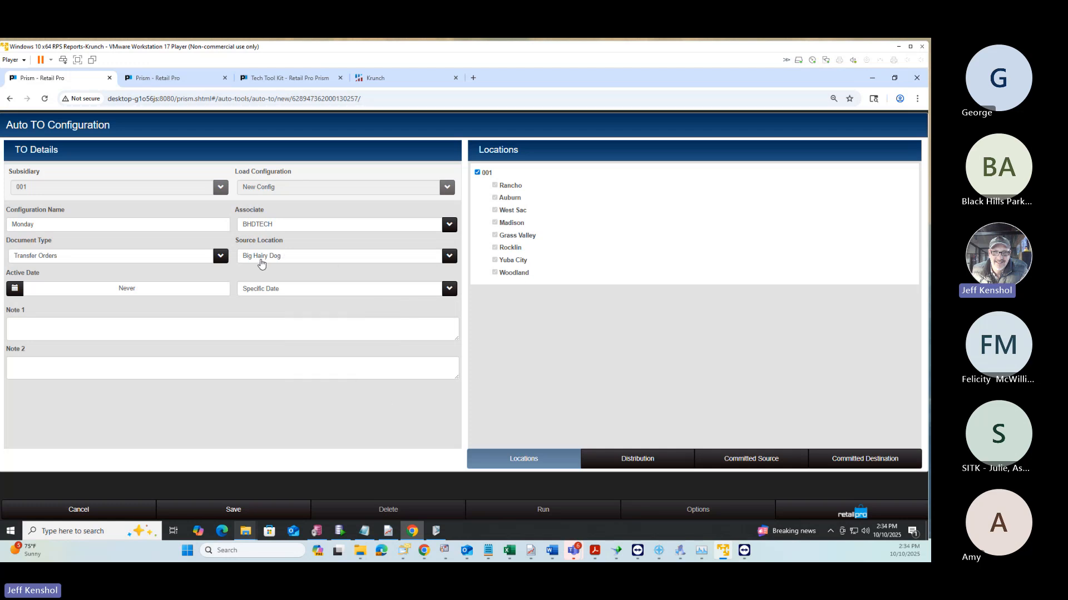
{"action": "left_click", "coordinate": [297, 261]}
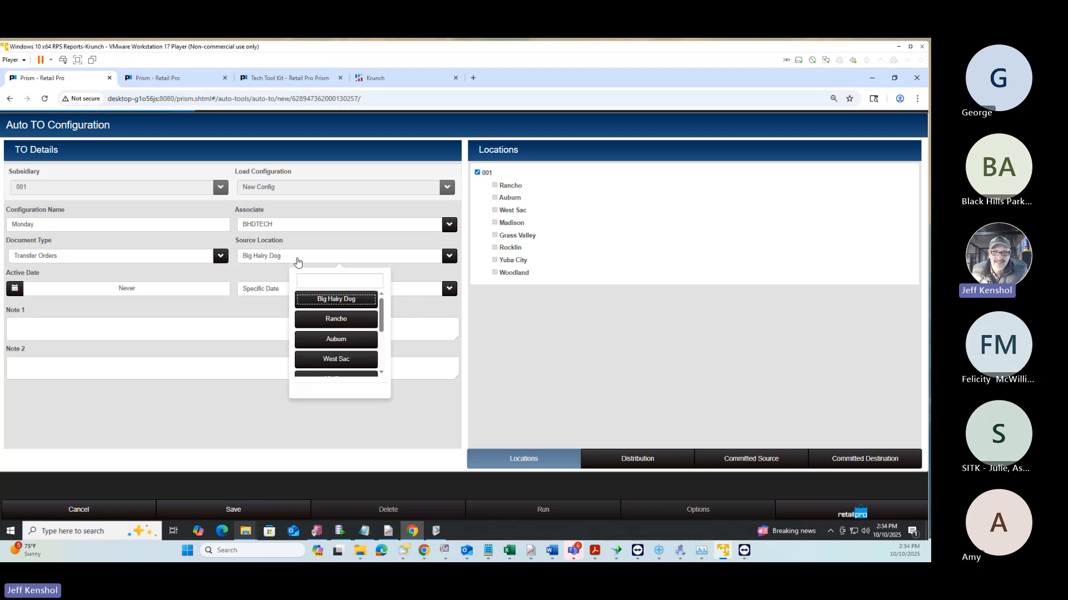
{"action": "left_click", "coordinate": [297, 263]}
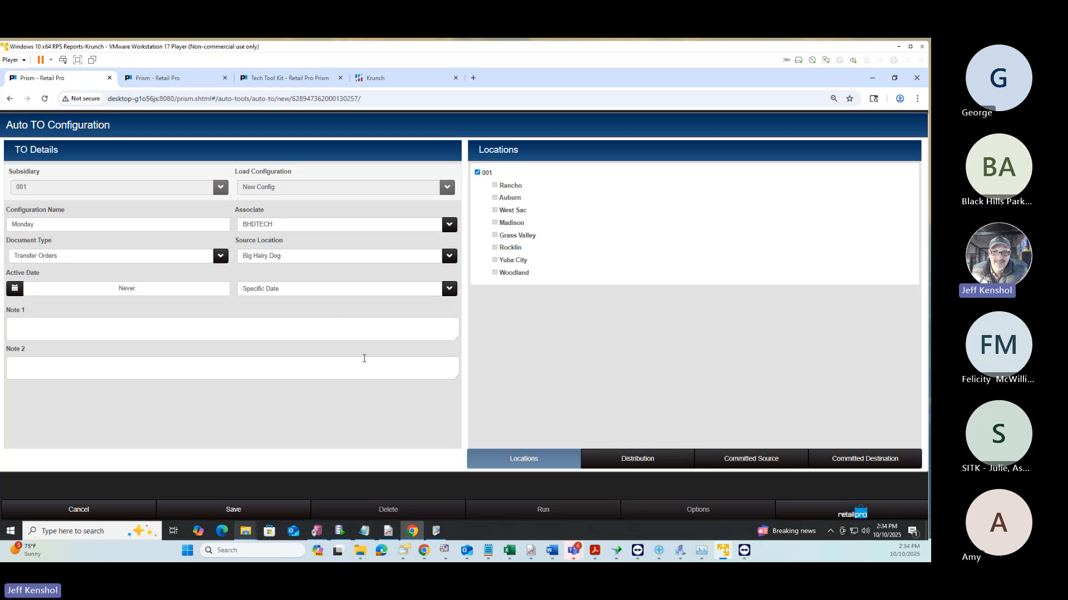
Examine the distribution percentage and try the option allowing transfers at or above minimum, leaving it disabled.
{"action": "left_click", "coordinate": [659, 463]}
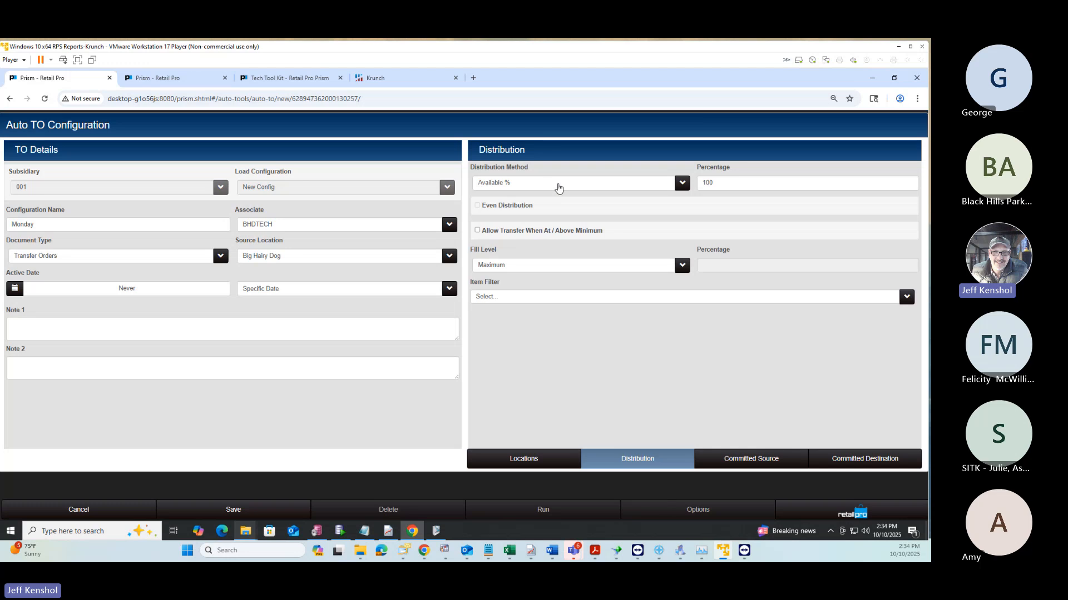
{"action": "double_click", "coordinate": [715, 183]}
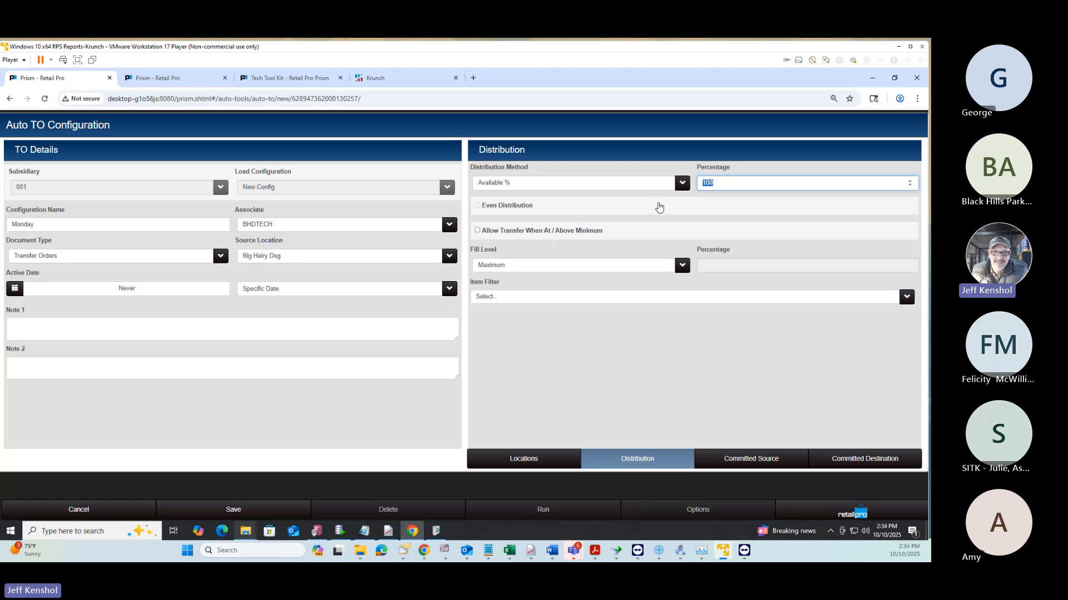
{"action": "left_click", "coordinate": [488, 210]}
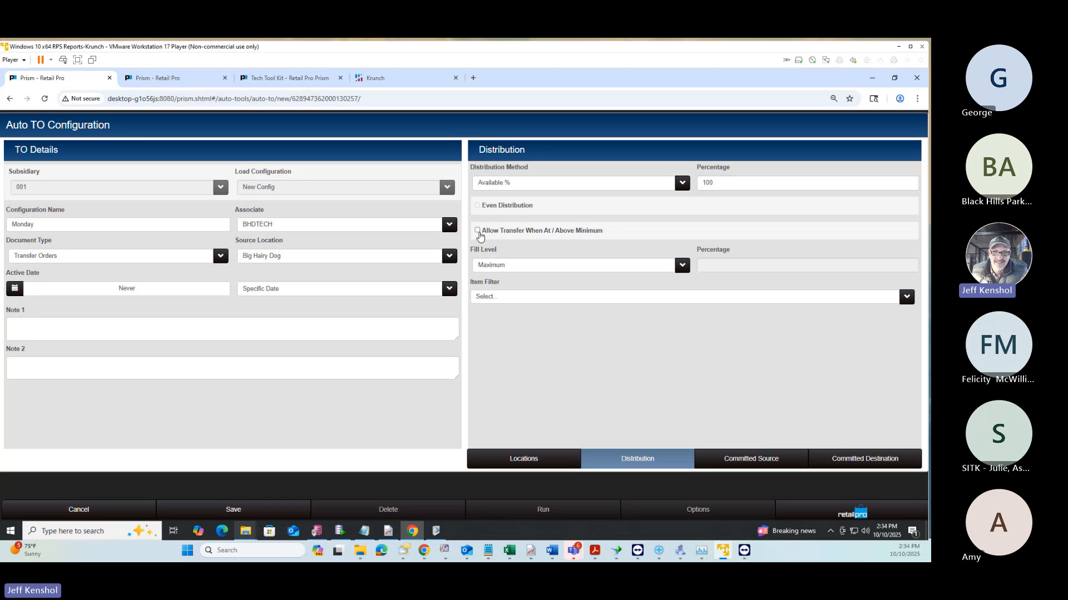
{"action": "left_click", "coordinate": [477, 232]}
{"action": "left_click", "coordinate": [478, 231]}
{"action": "left_click", "coordinate": [479, 232]}
{"action": "left_click", "coordinate": [478, 232]}
{"action": "left_click", "coordinate": [478, 232]}
{"action": "left_click", "coordinate": [478, 231]}
Check the available fill level and item filter choices without changing either setting.
{"action": "left_click", "coordinate": [612, 269]}
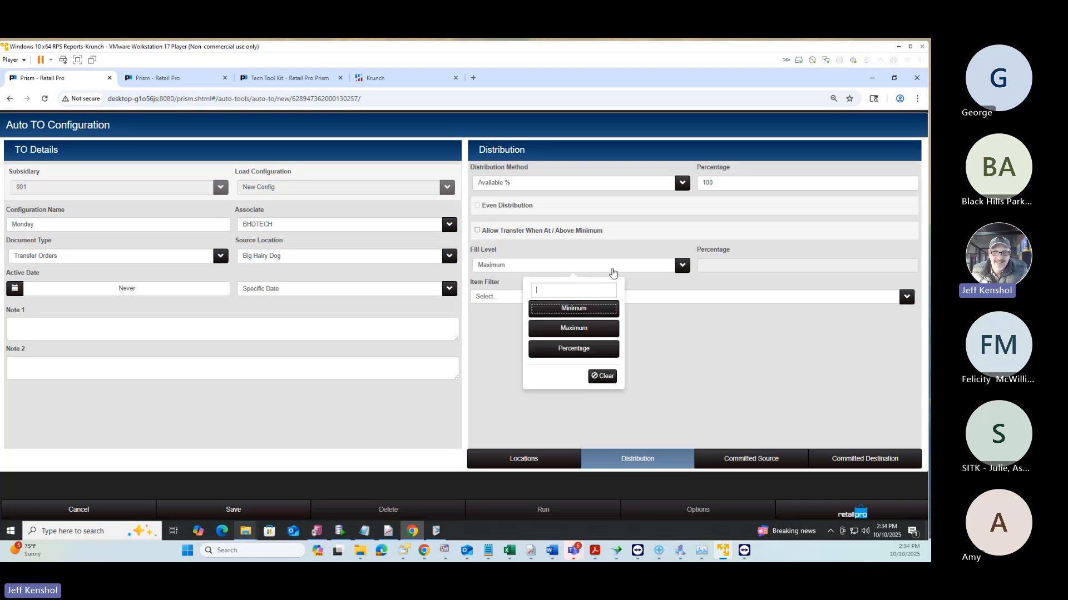
{"action": "left_click", "coordinate": [614, 272]}
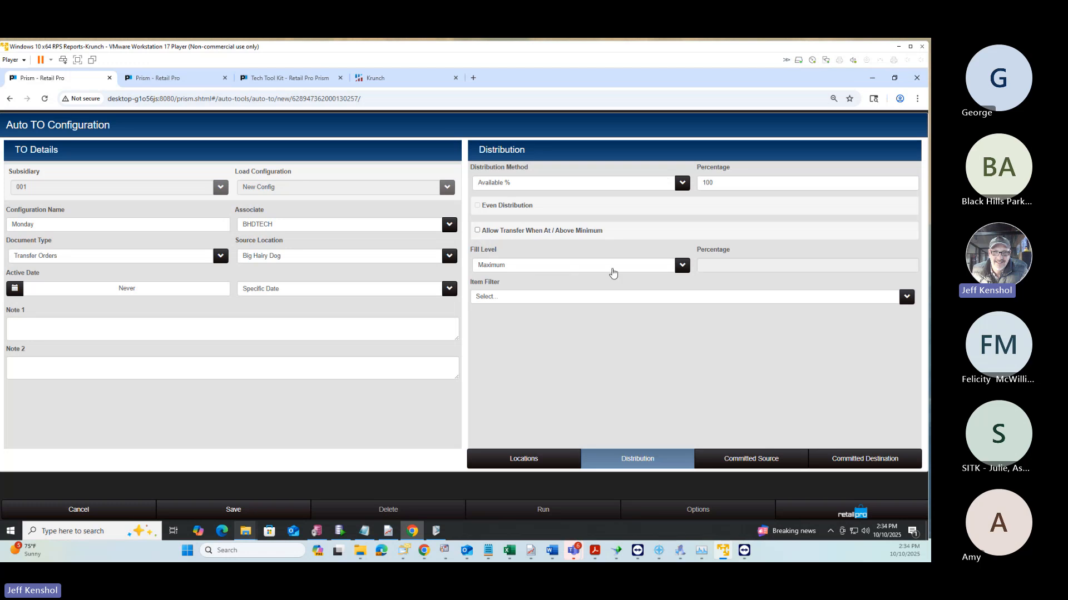
{"action": "left_click", "coordinate": [589, 303]}
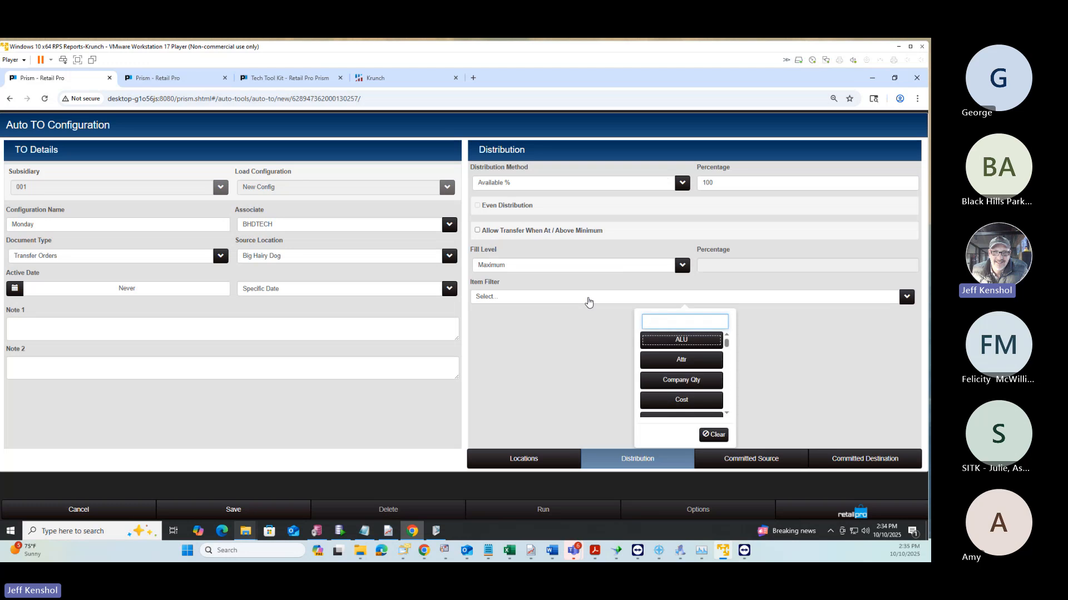
{"action": "left_click", "coordinate": [589, 302]}
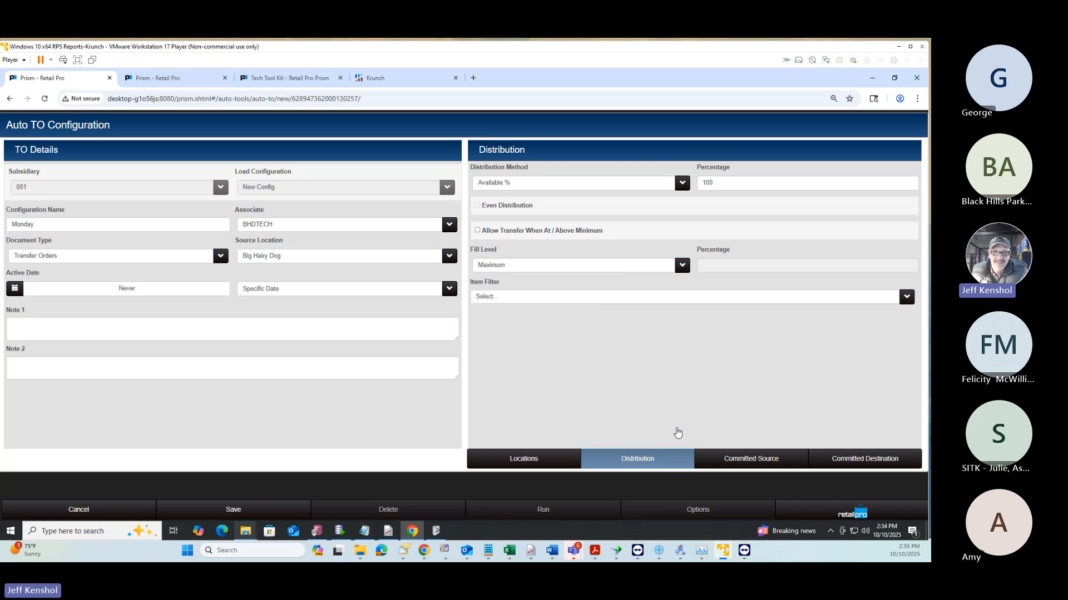
Review the committed source document types, including incoming transfer orders and sales orders.
{"action": "left_click", "coordinate": [741, 465]}
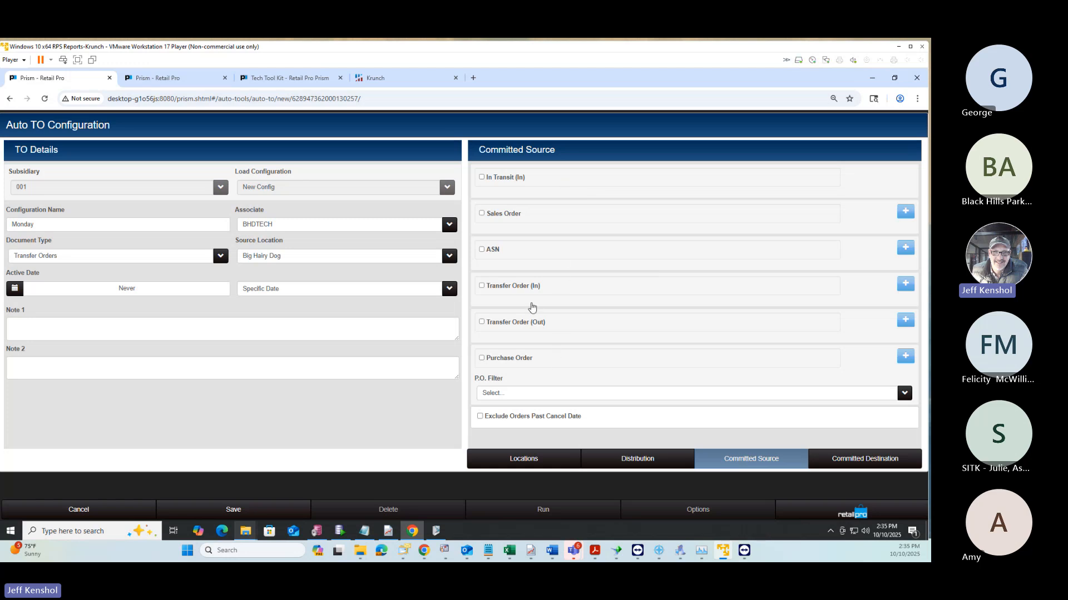
{"action": "left_click_drag", "start_coordinate": [503, 288], "coordinate": [570, 295]}
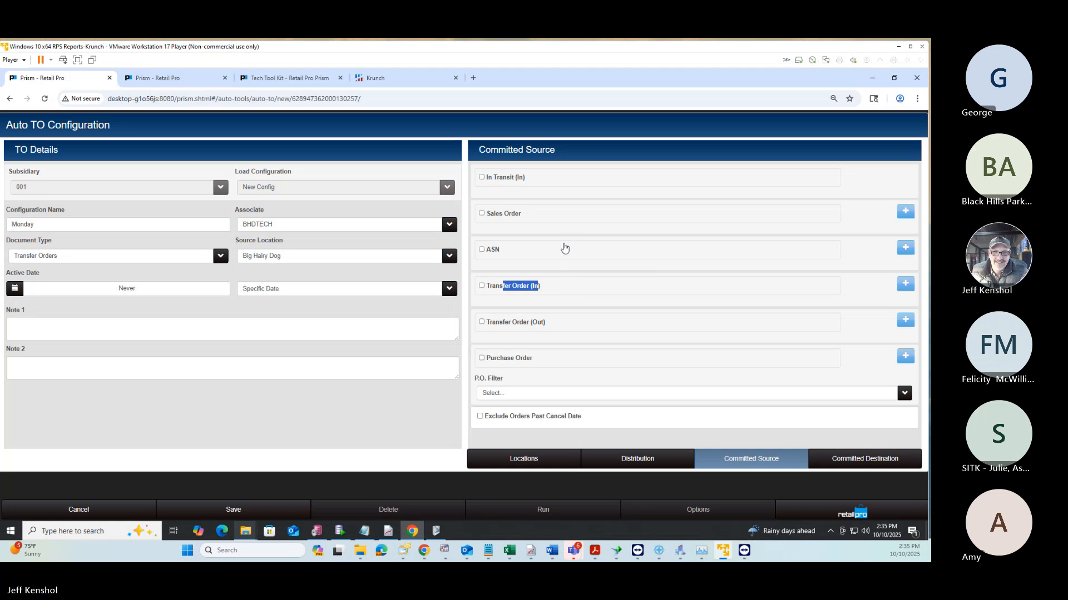
{"action": "left_click_drag", "start_coordinate": [495, 214], "coordinate": [508, 217]}
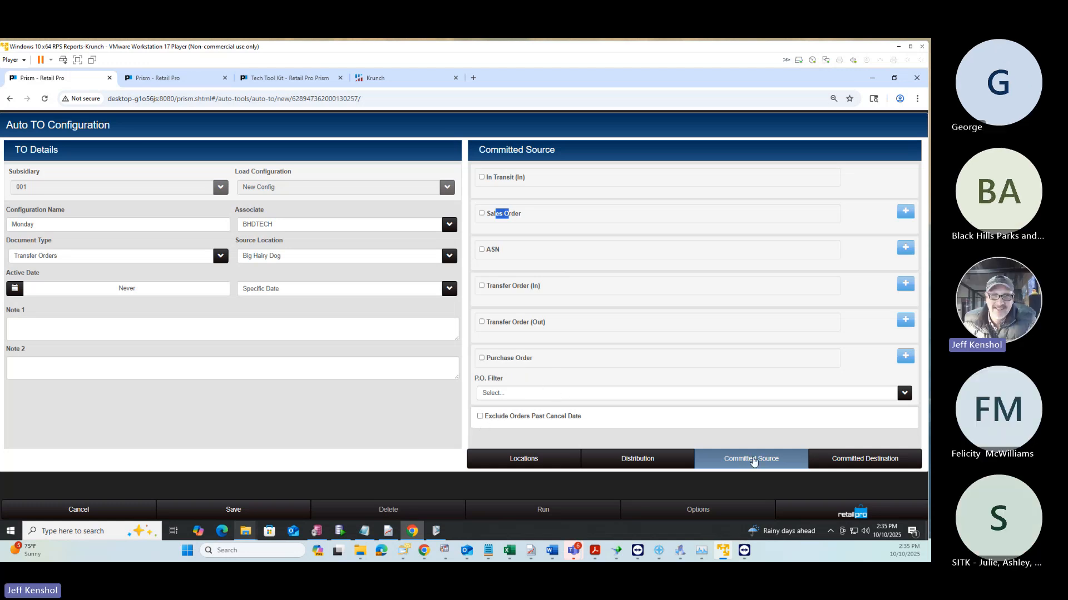
Include sales orders in the committed destination quantities and save the Monday configuration.
{"action": "left_click", "coordinate": [833, 461]}
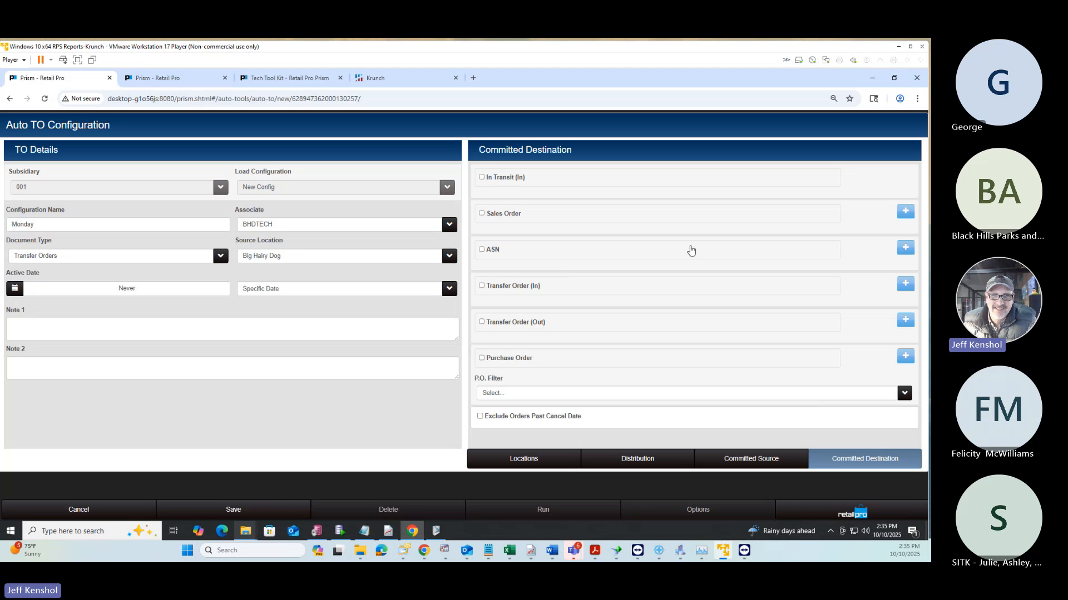
{"action": "left_click", "coordinate": [482, 214]}
{"action": "left_click_drag", "start_coordinate": [499, 323], "coordinate": [554, 329]}
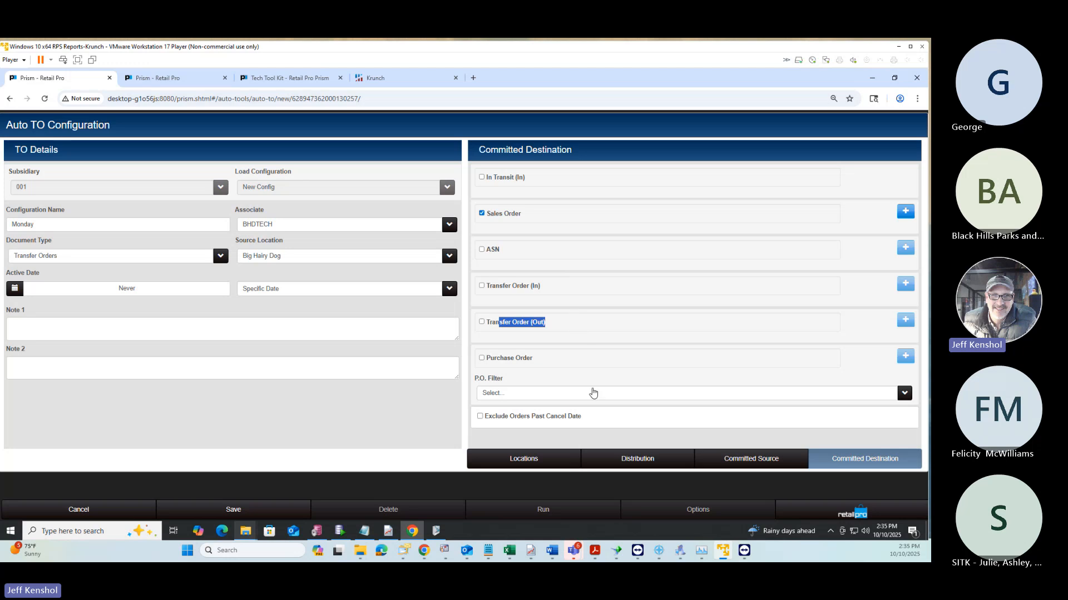
{"action": "left_click", "coordinate": [248, 513]}
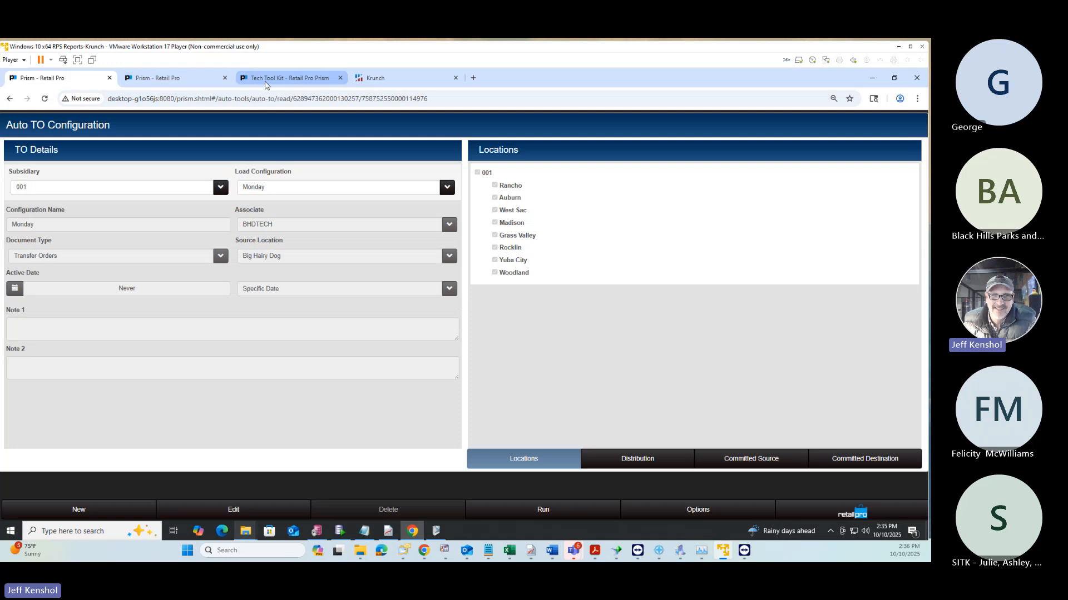
In the second Prism browser tab, look up the active purchase orders of subsidiary 001 and open the new Wrangler order.
{"action": "left_click", "coordinate": [158, 79]}
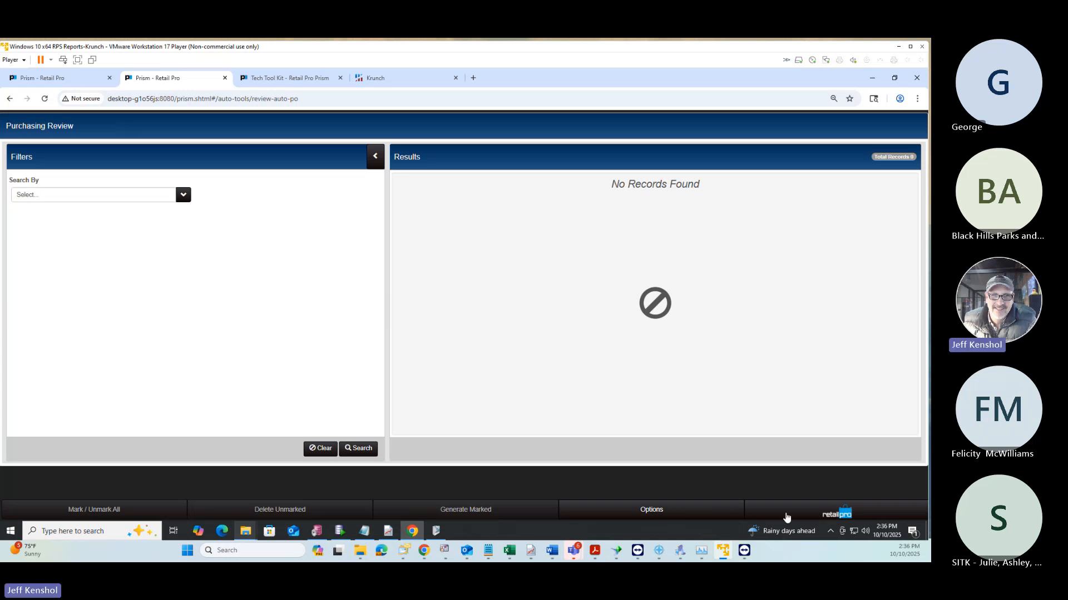
{"action": "left_click", "coordinate": [837, 514]}
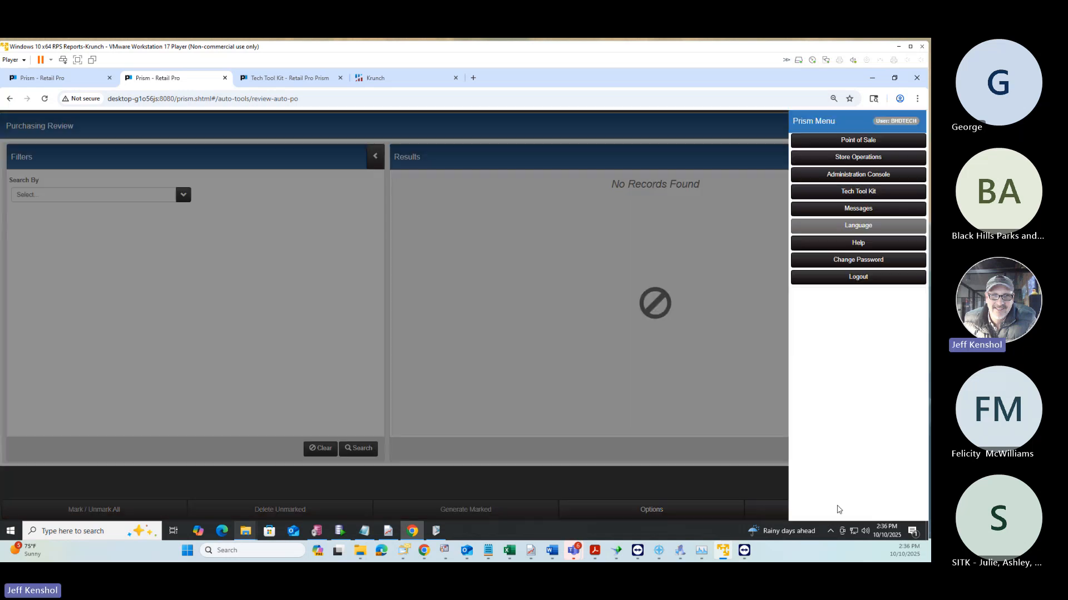
{"action": "left_click", "coordinate": [833, 158]}
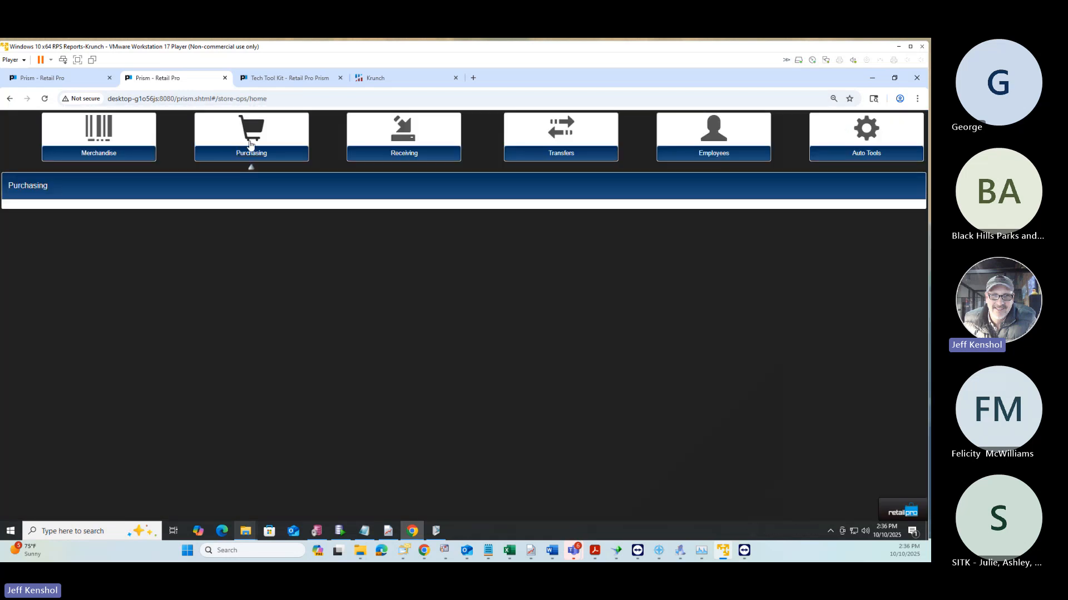
{"action": "left_click", "coordinate": [285, 219]}
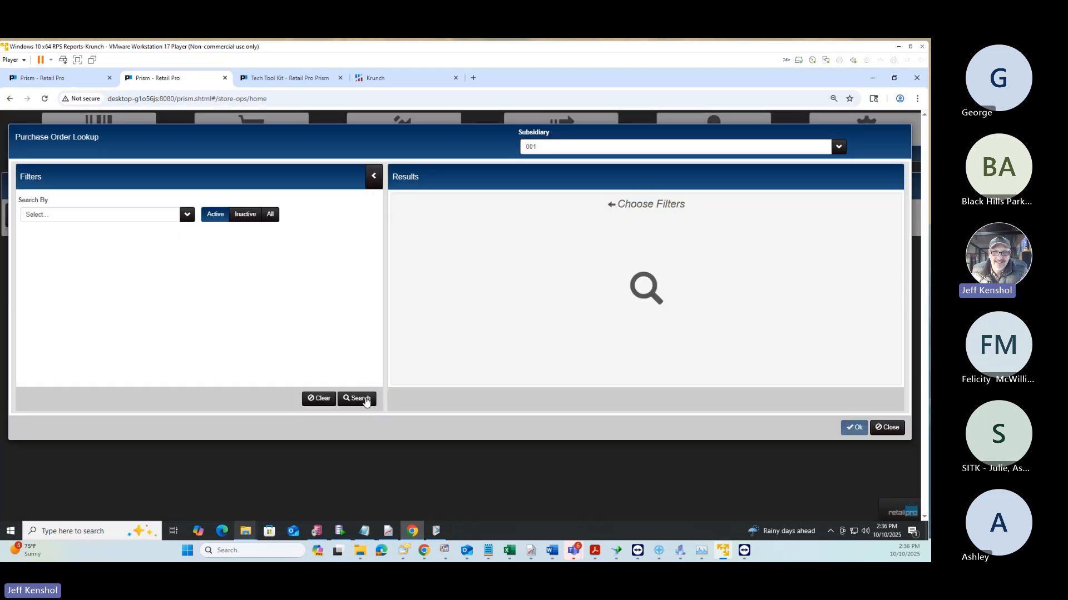
{"action": "left_click", "coordinate": [359, 398]}
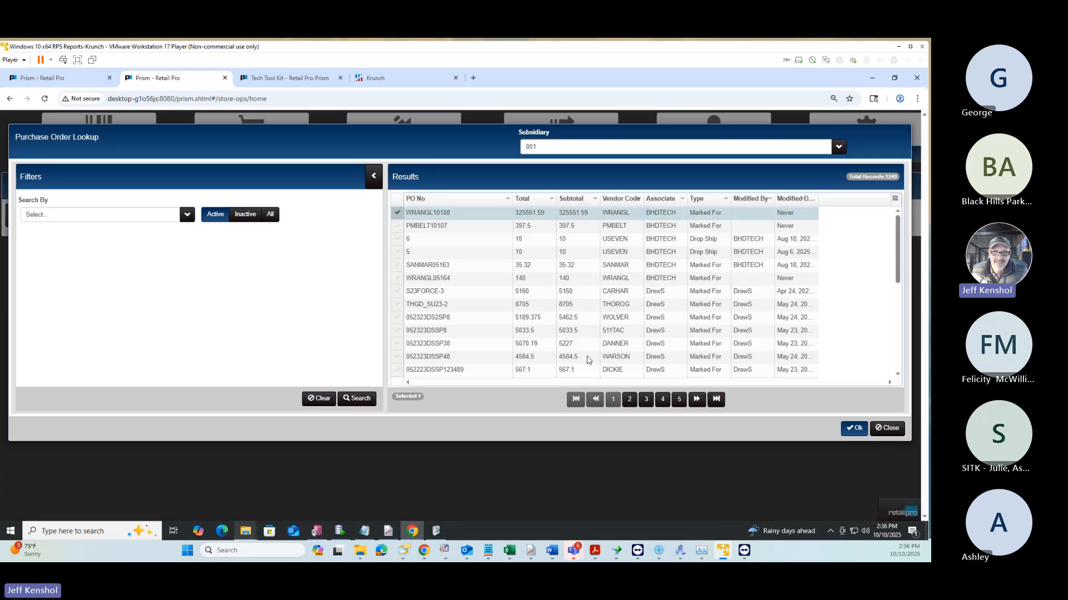
{"action": "left_click", "coordinate": [852, 429]}
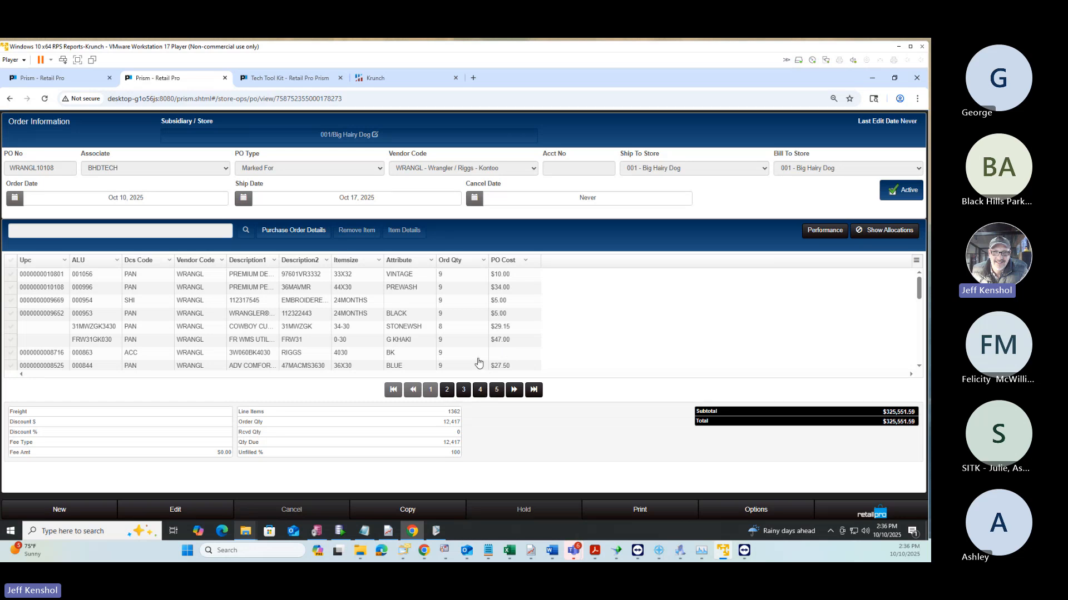
Show the per-store allocations for the 36MAVMR item, size 44X30, and examine the quantities for all stores.
{"action": "left_click", "coordinate": [10, 289]}
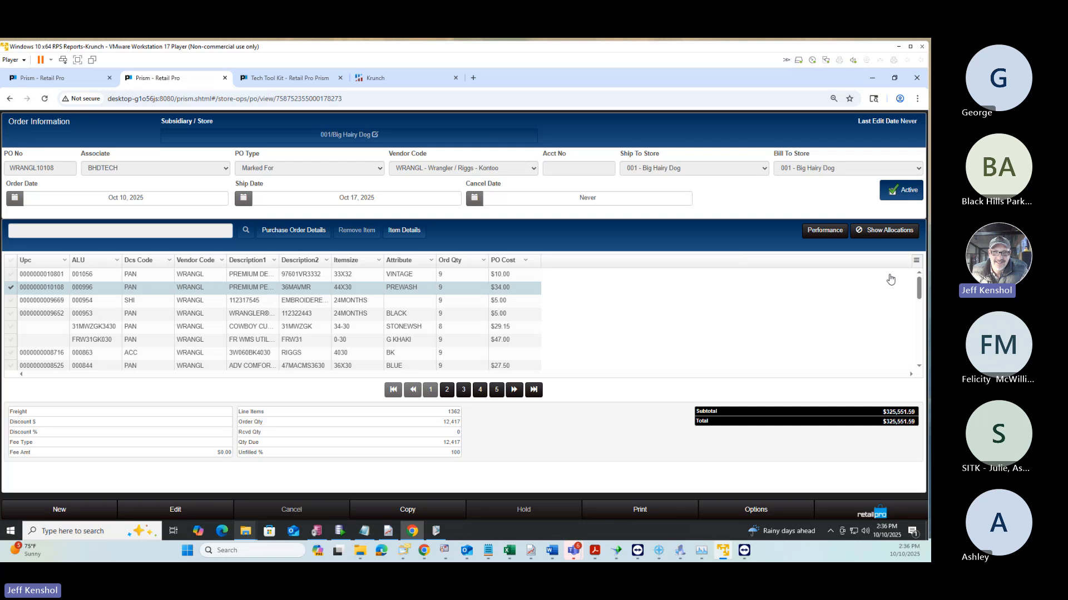
{"action": "left_click", "coordinate": [884, 231]}
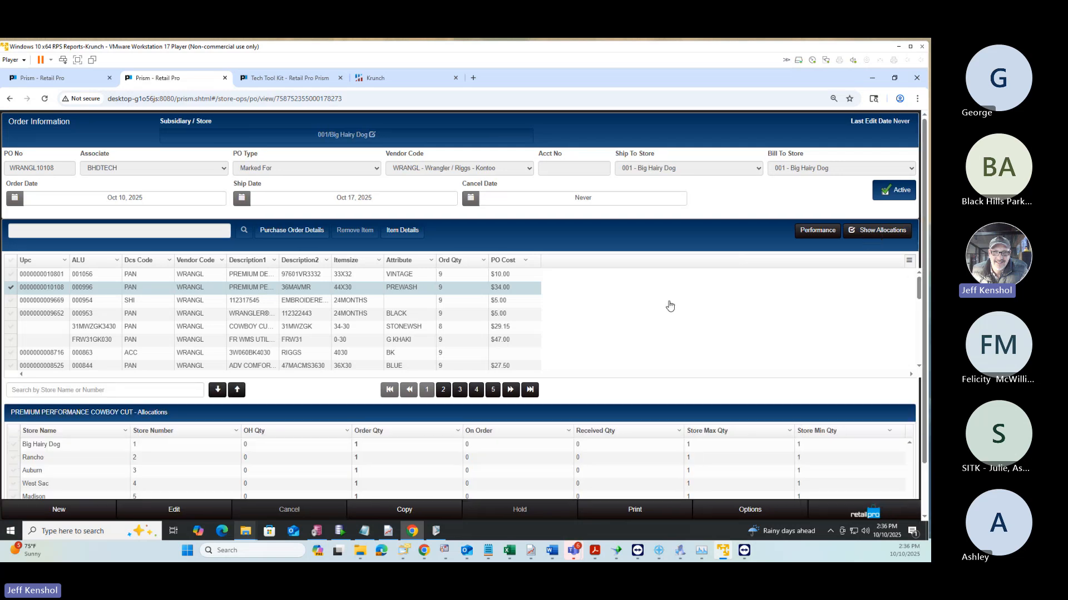
{"action": "scroll", "coordinate": [621, 310], "scroll_direction": "down", "scroll_amount": 1}
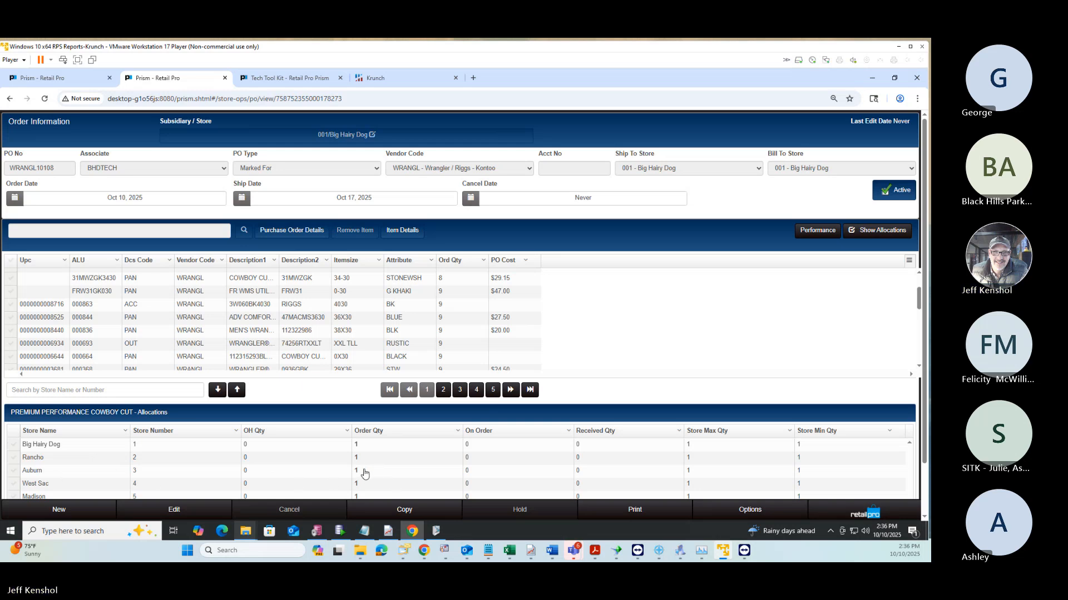
{"action": "scroll", "coordinate": [369, 467], "scroll_direction": "down", "scroll_amount": 1}
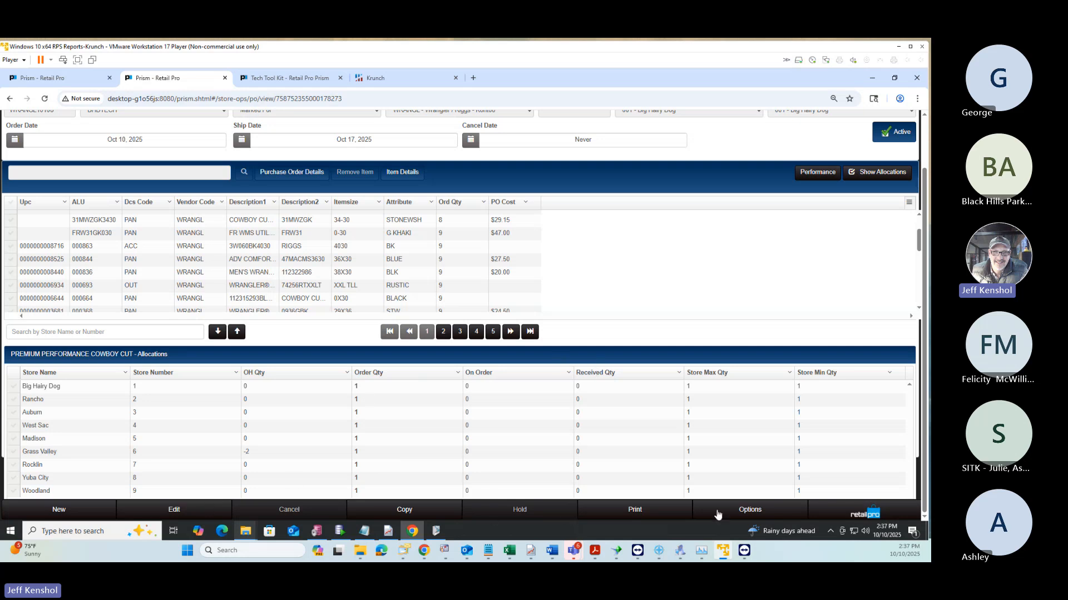
Check the purchase order's options and page 5 of its items, and return to the Monday transfer configuration in the first browser tab.
{"action": "left_click", "coordinate": [743, 512]}
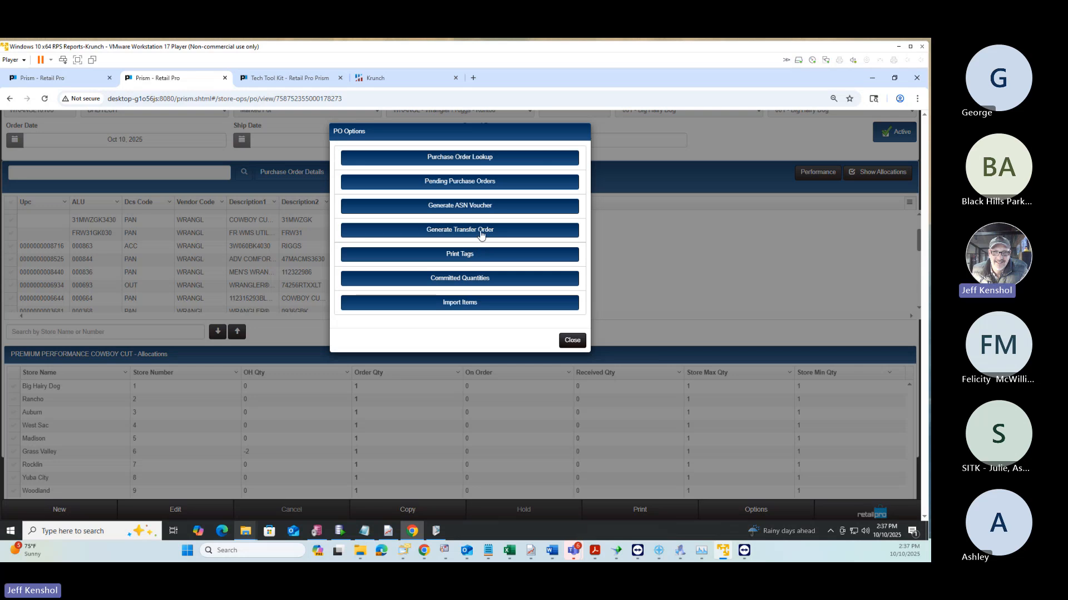
{"action": "left_click", "coordinate": [574, 341]}
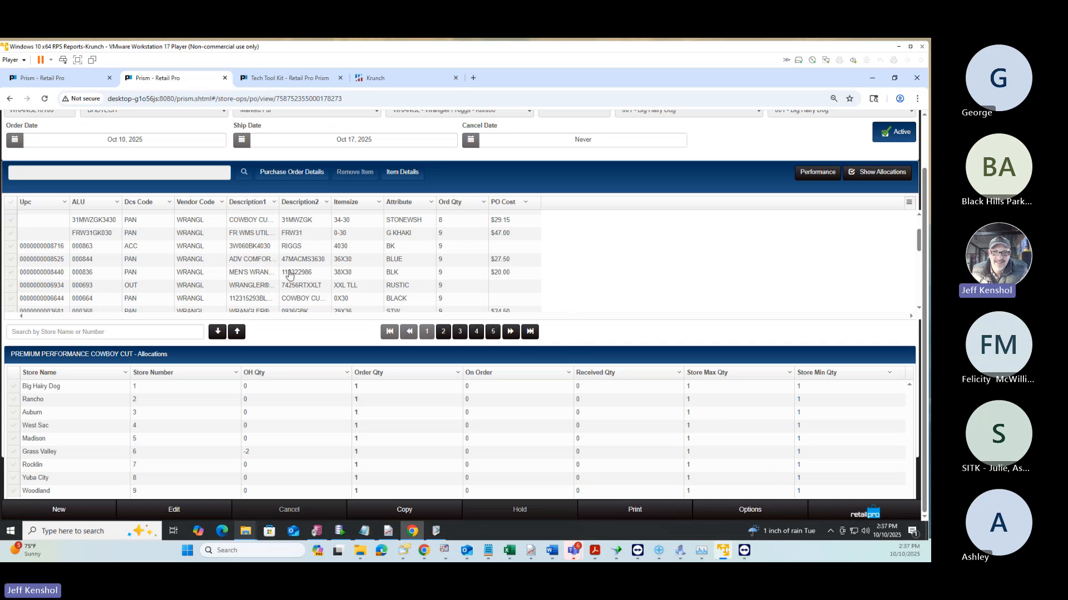
{"action": "left_click", "coordinate": [493, 332]}
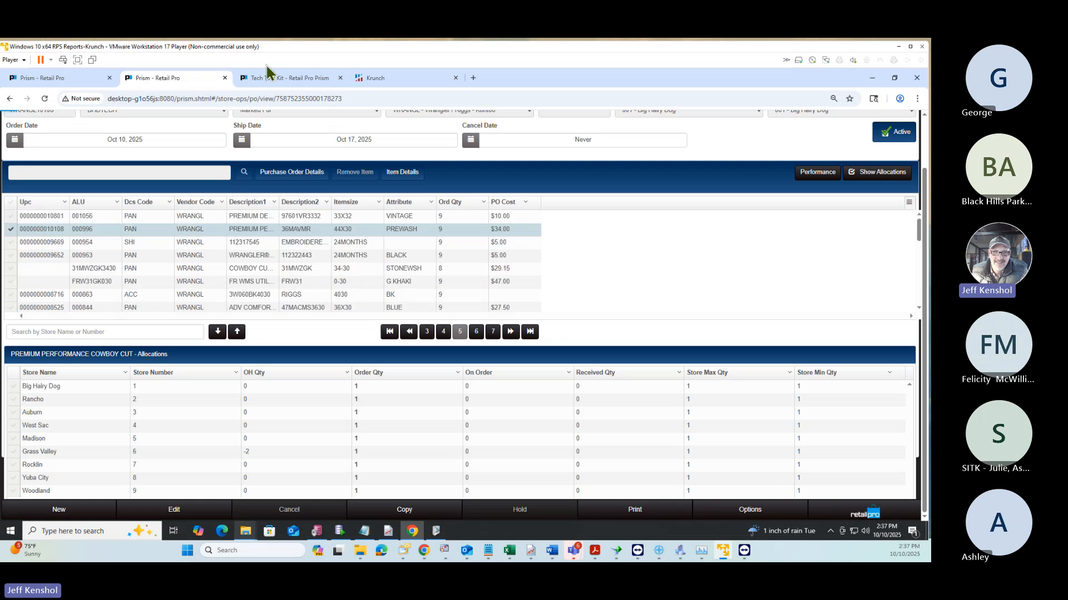
{"action": "left_click", "coordinate": [59, 79]}
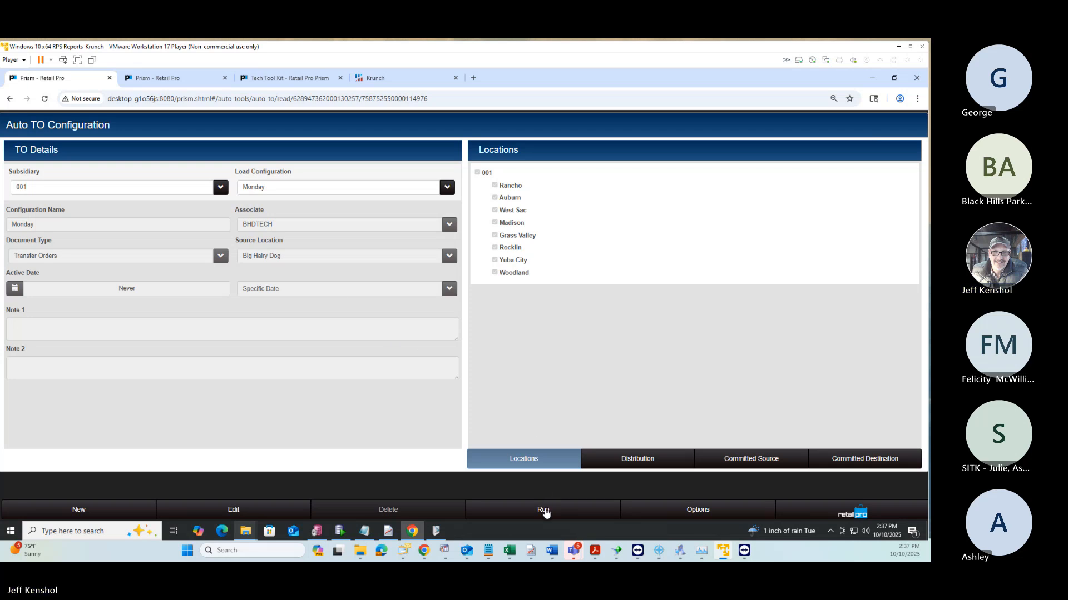
Run the Monday auto transfer configuration, accept overwriting the records pending review, and check the Auto TO process.
{"action": "left_click", "coordinate": [544, 511]}
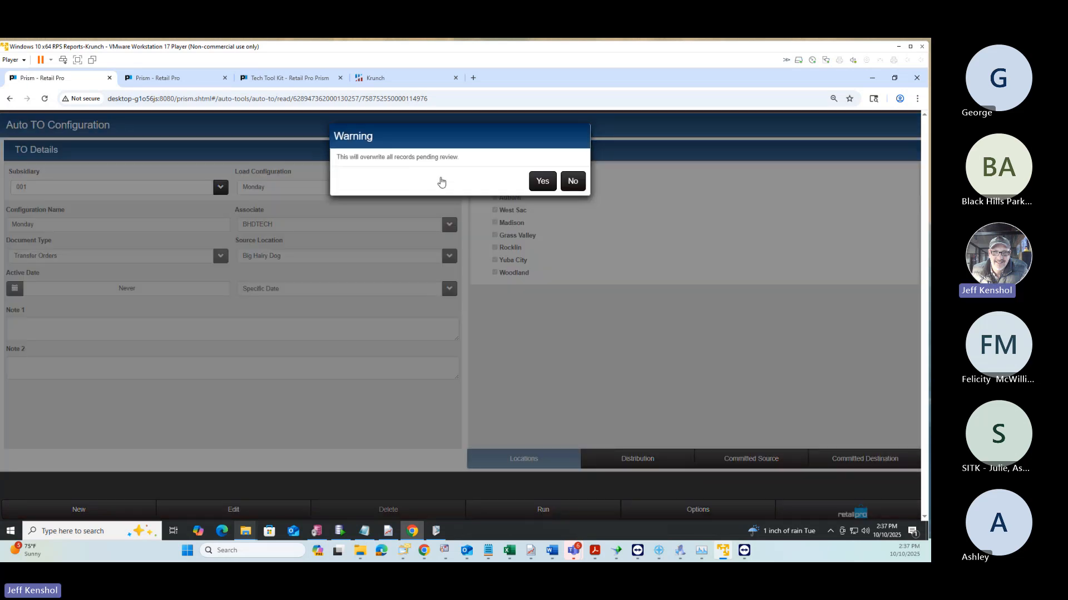
{"action": "left_click", "coordinate": [541, 183]}
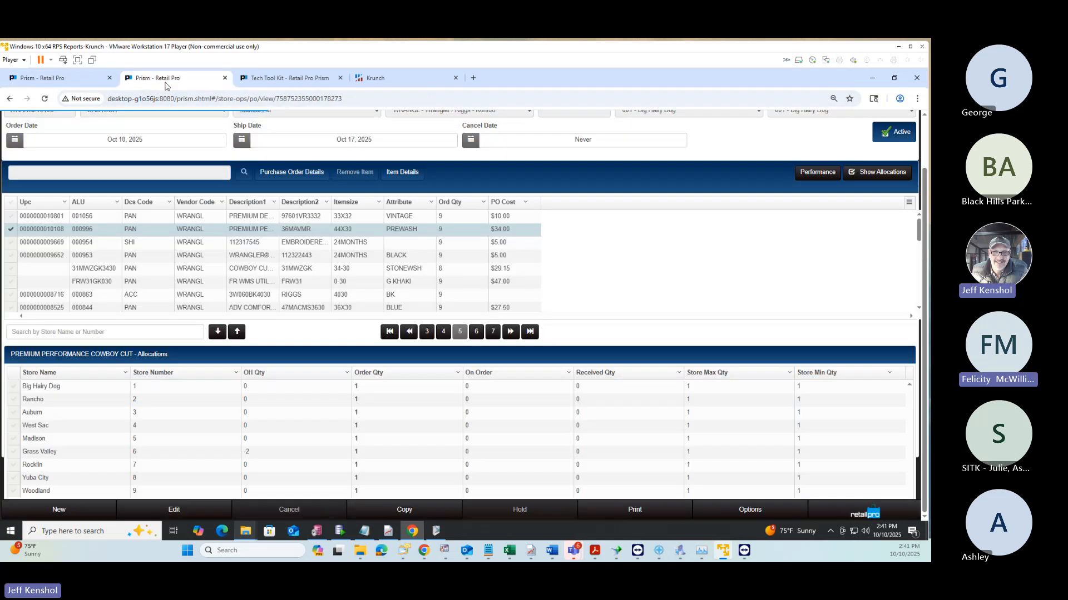
{"action": "left_click", "coordinate": [165, 85]}
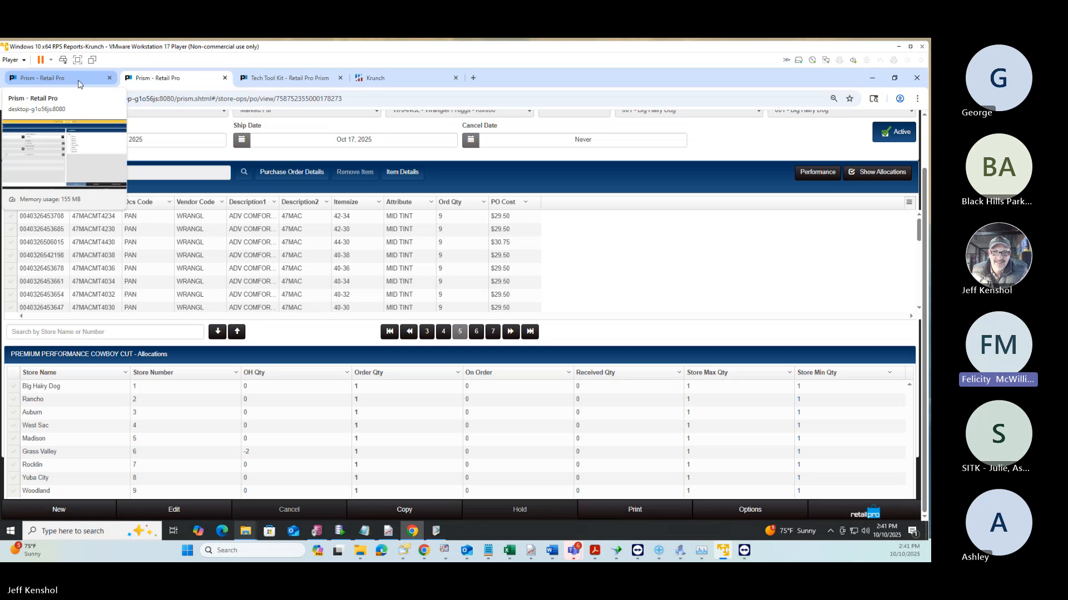
{"action": "left_click", "coordinate": [78, 85]}
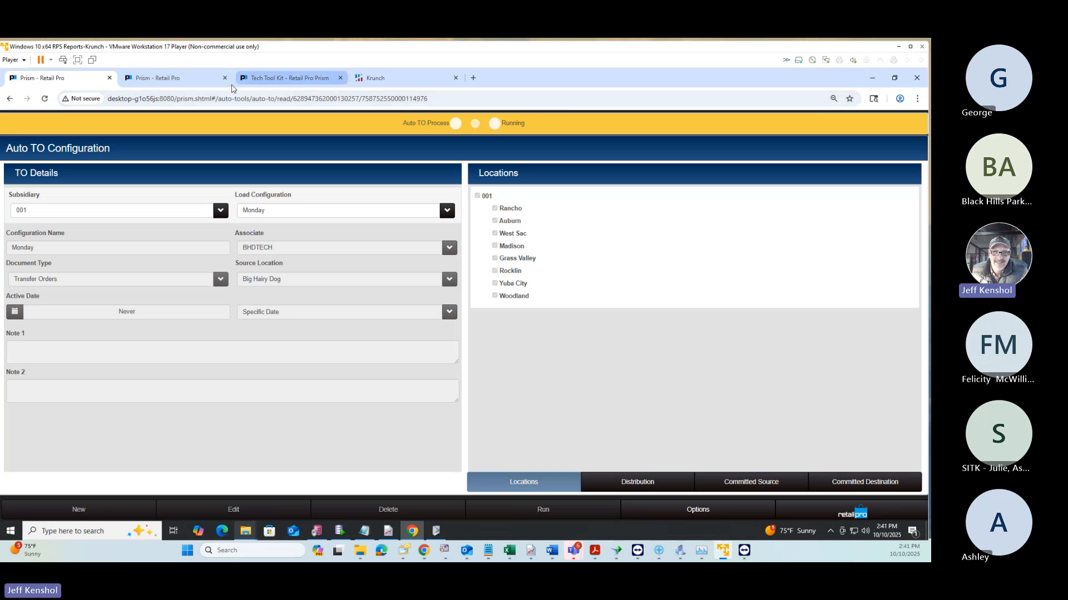
Generate a transfer order from the Wrangler purchase order in the second browser tab, using the Marked For option.
{"action": "left_click", "coordinate": [185, 80]}
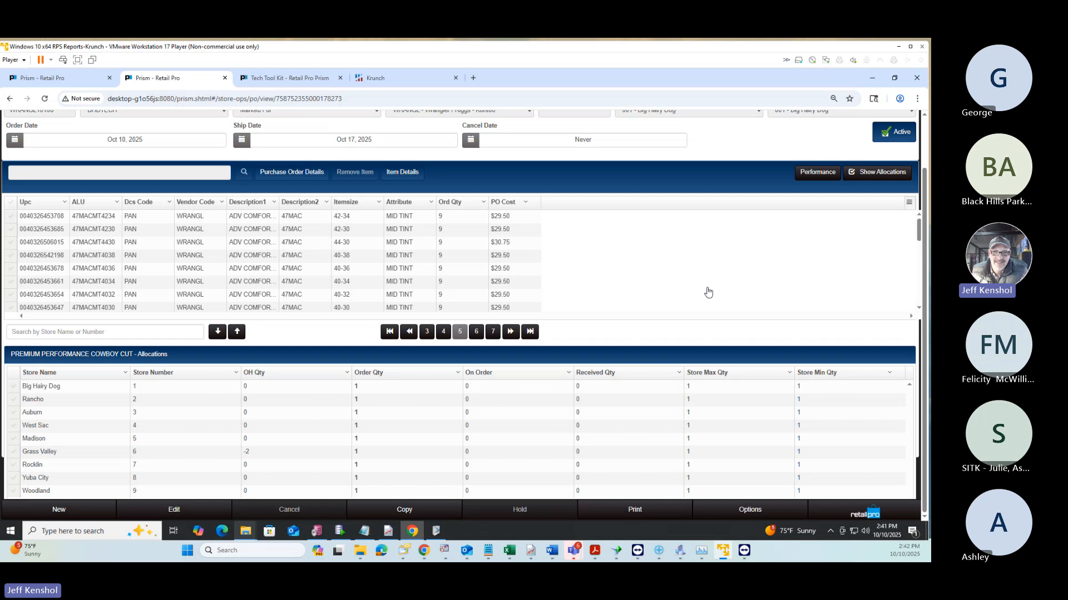
{"action": "left_click", "coordinate": [871, 517]}
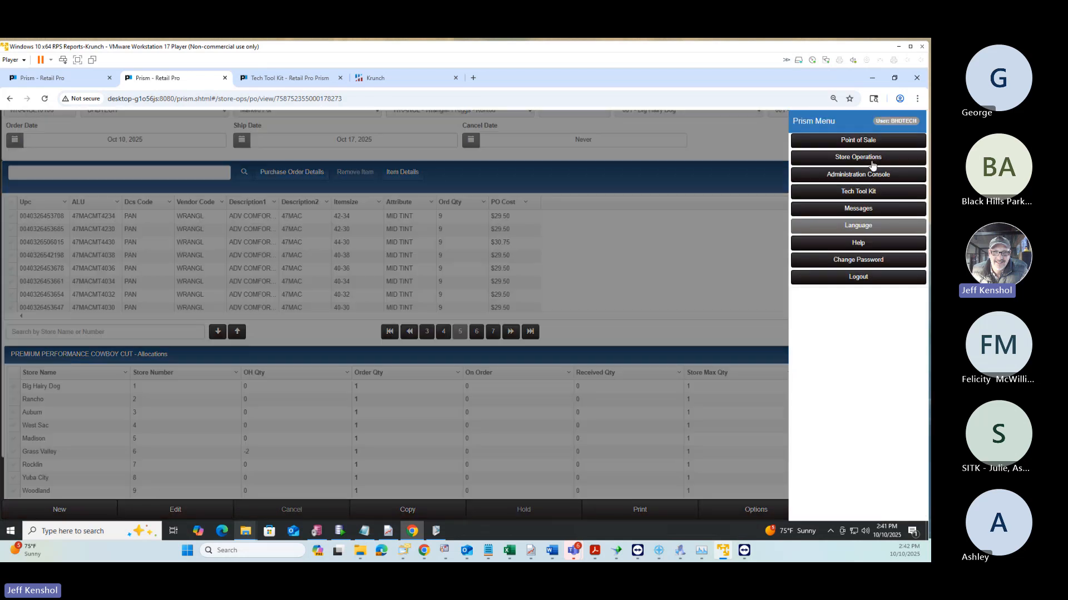
{"action": "left_click", "coordinate": [549, 204]}
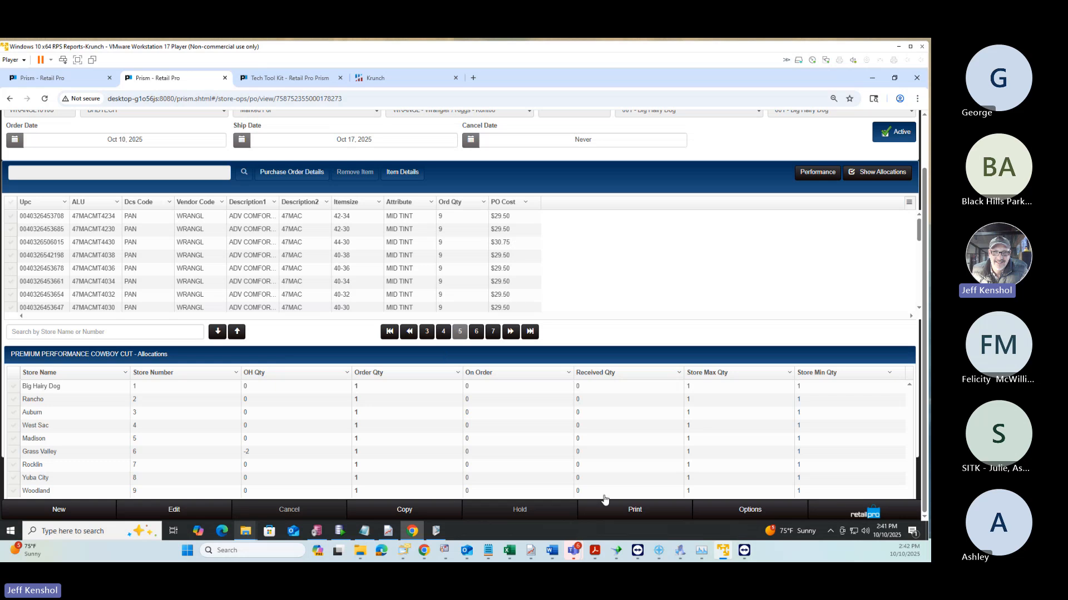
{"action": "left_click", "coordinate": [740, 512]}
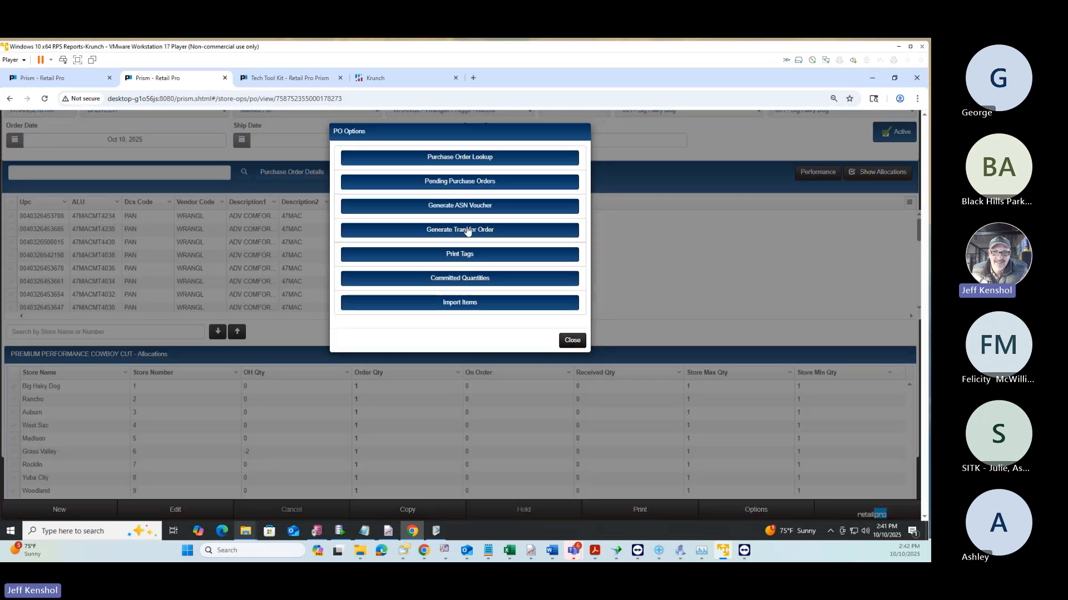
{"action": "left_click", "coordinate": [461, 236]}
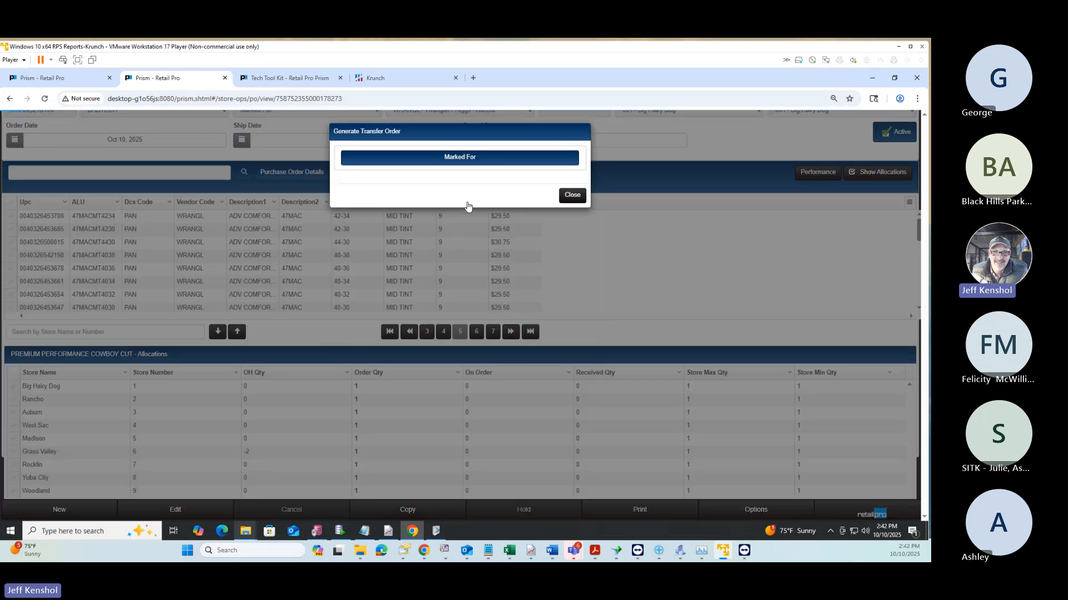
{"action": "left_click", "coordinate": [463, 161]}
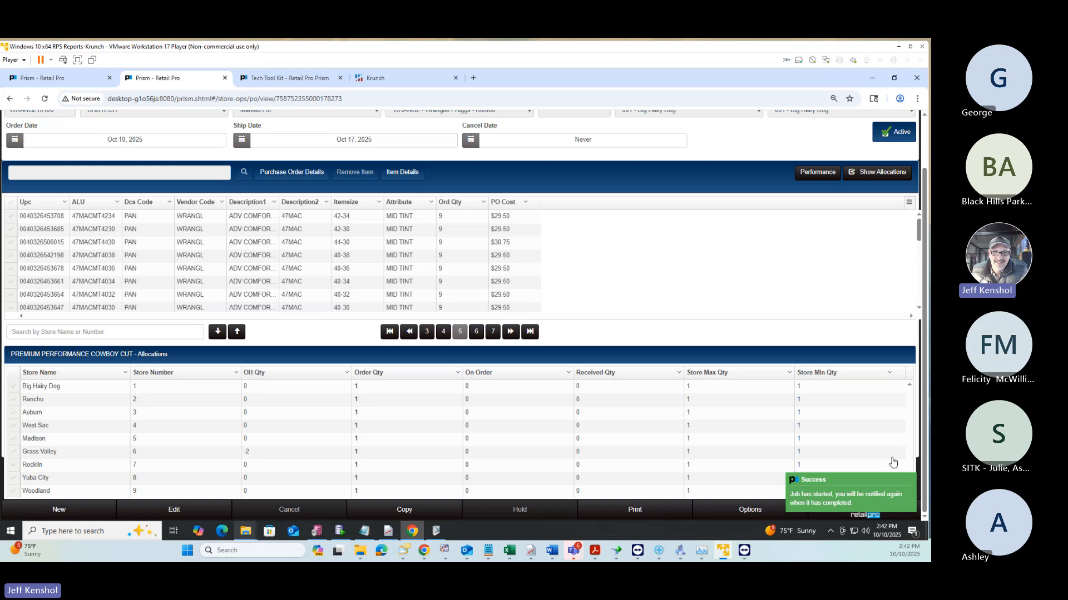
Go to Transfers in Store Operations and search the active transfer orders of subsidiary 001.
{"action": "left_click", "coordinate": [854, 520]}
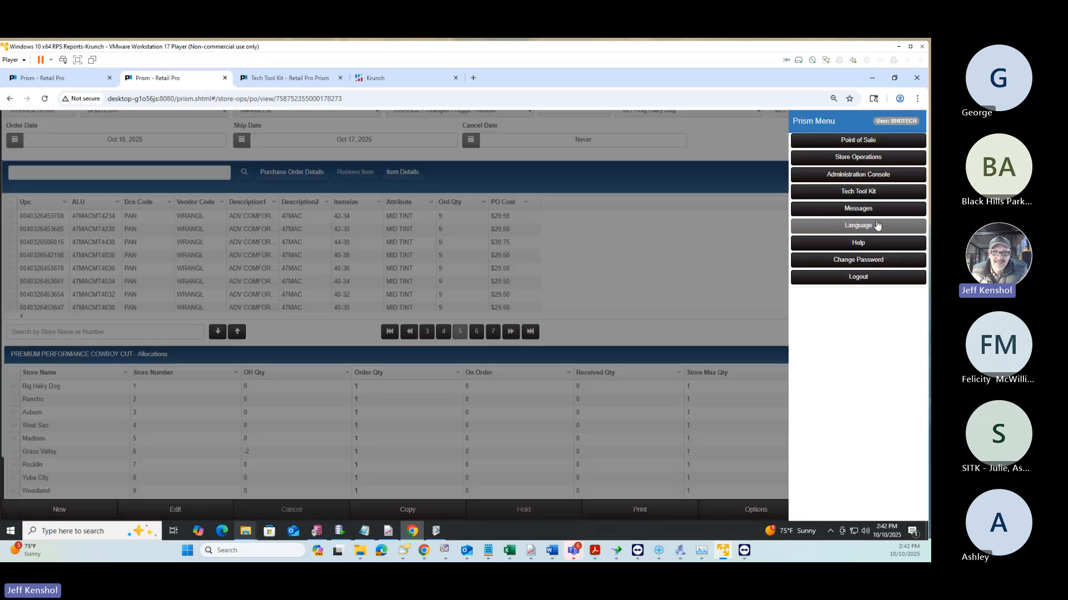
{"action": "left_click", "coordinate": [860, 159]}
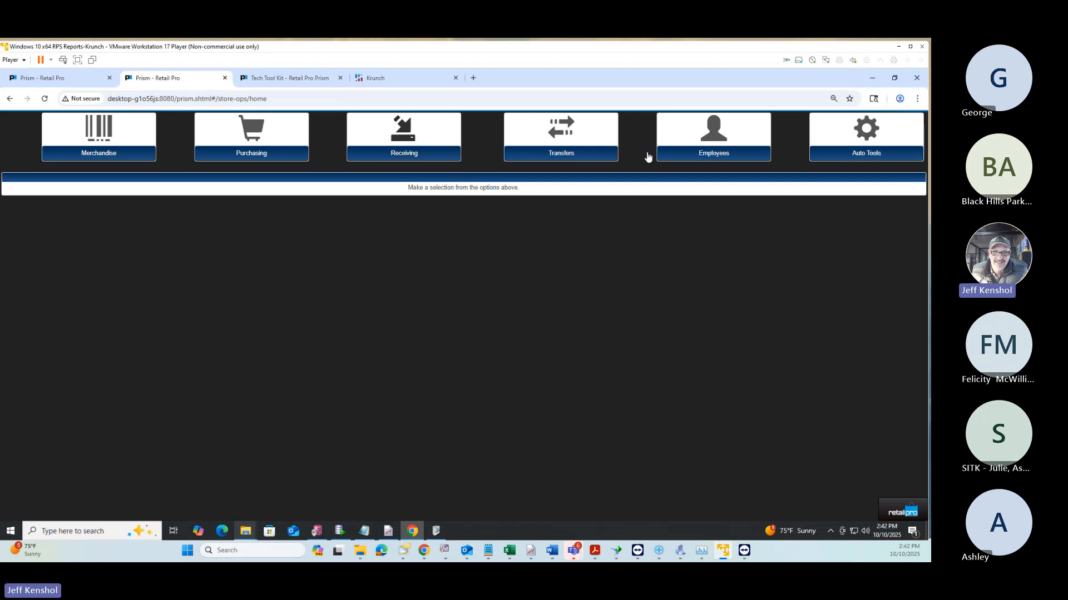
{"action": "left_click", "coordinate": [857, 155]}
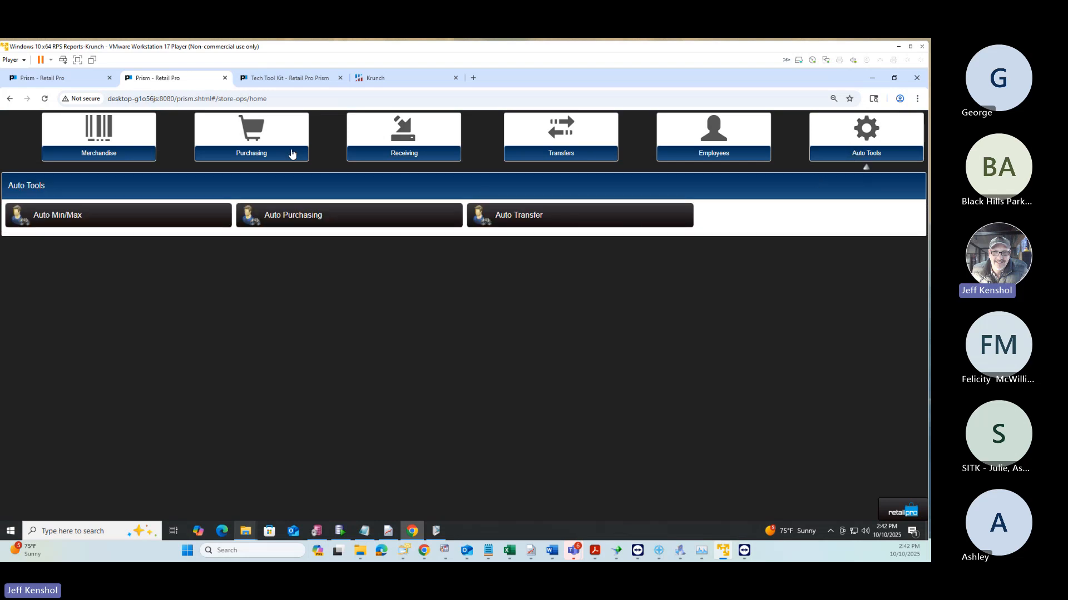
{"action": "left_click", "coordinate": [539, 156]}
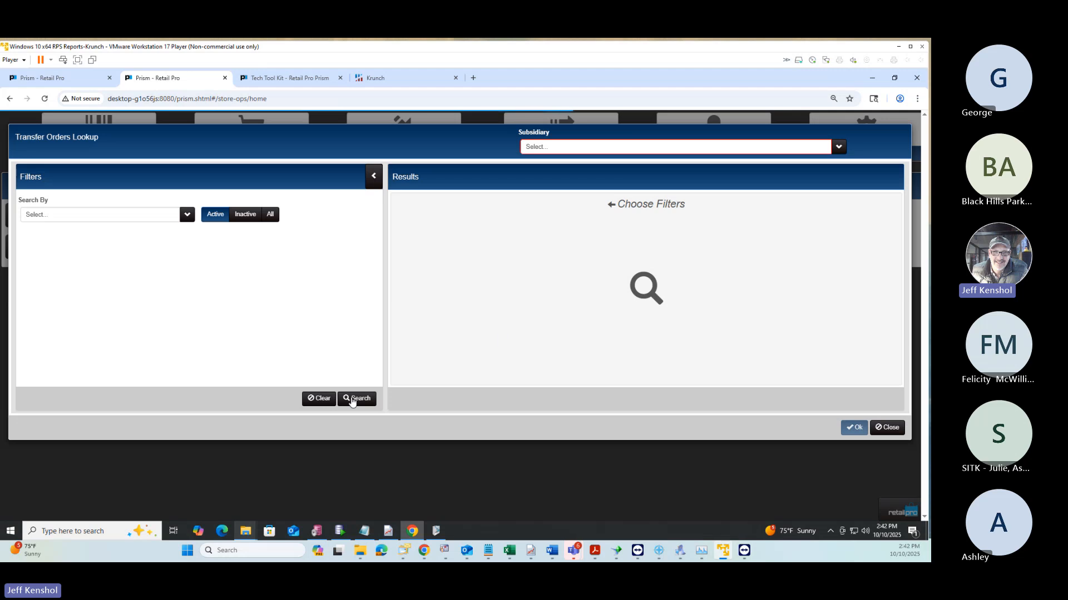
{"action": "left_click", "coordinate": [354, 401]}
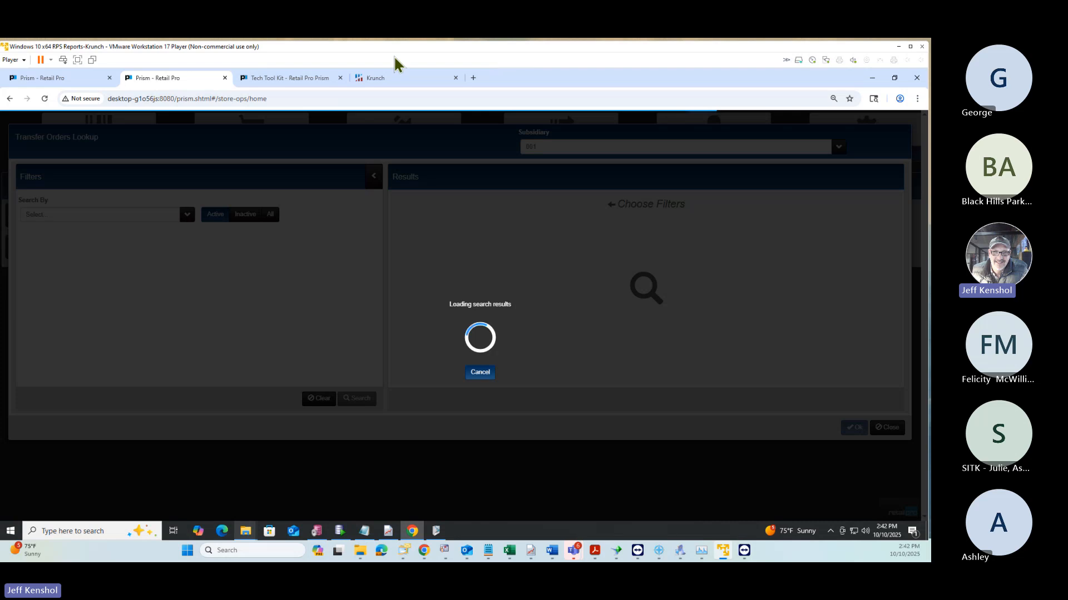
{"action": "mouse_move", "coordinate": [167, 50]}
{"action": "left_mouse_down"}
{"action": "mouse_move", "coordinate": [502, 181]}
{"action": "mouse_move", "coordinate": [244, 92]}
{"action": "mouse_move", "coordinate": [168, 46]}
{"action": "left_mouse_up"}
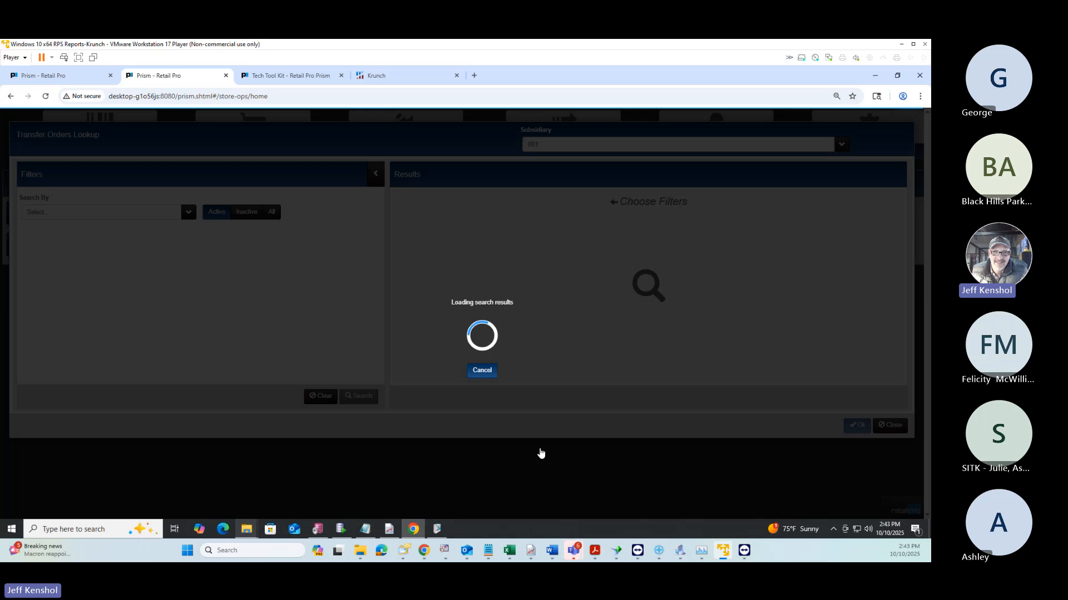
Check the progress of the Monday Auto TO process in the first browser tab and return to the transfer orders lookup.
{"action": "left_click", "coordinate": [75, 82]}
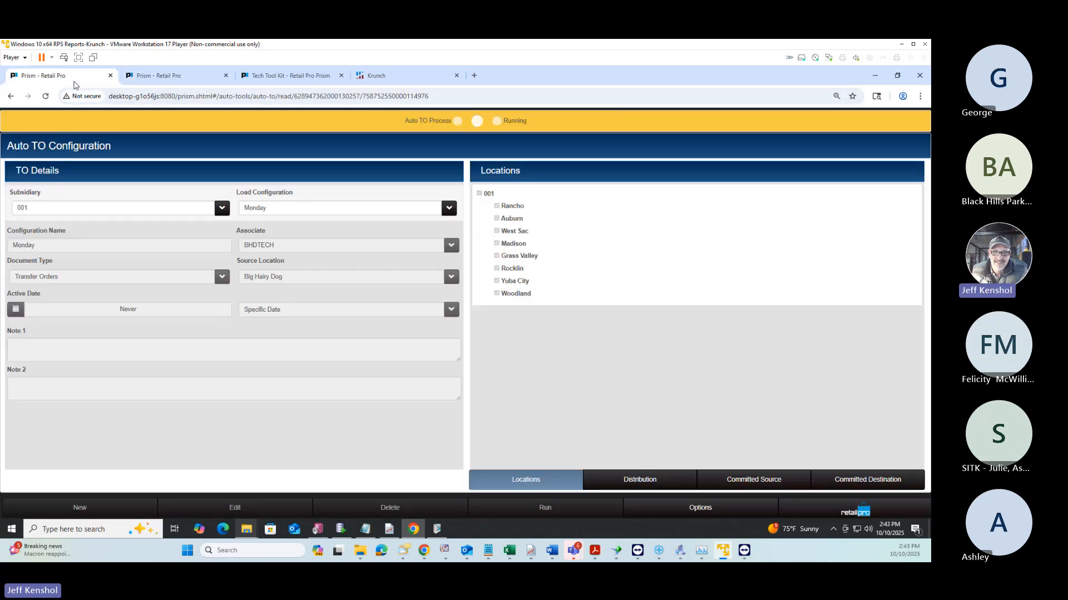
{"action": "left_click", "coordinate": [173, 78]}
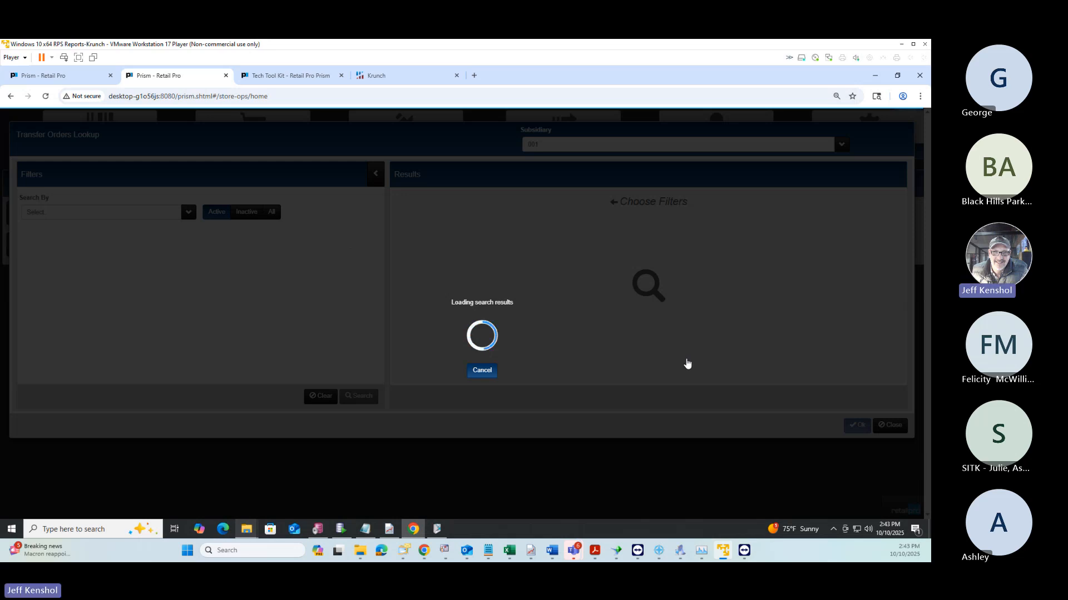
{"action": "left_click", "coordinate": [54, 81]}
{"action": "left_click", "coordinate": [159, 77]}
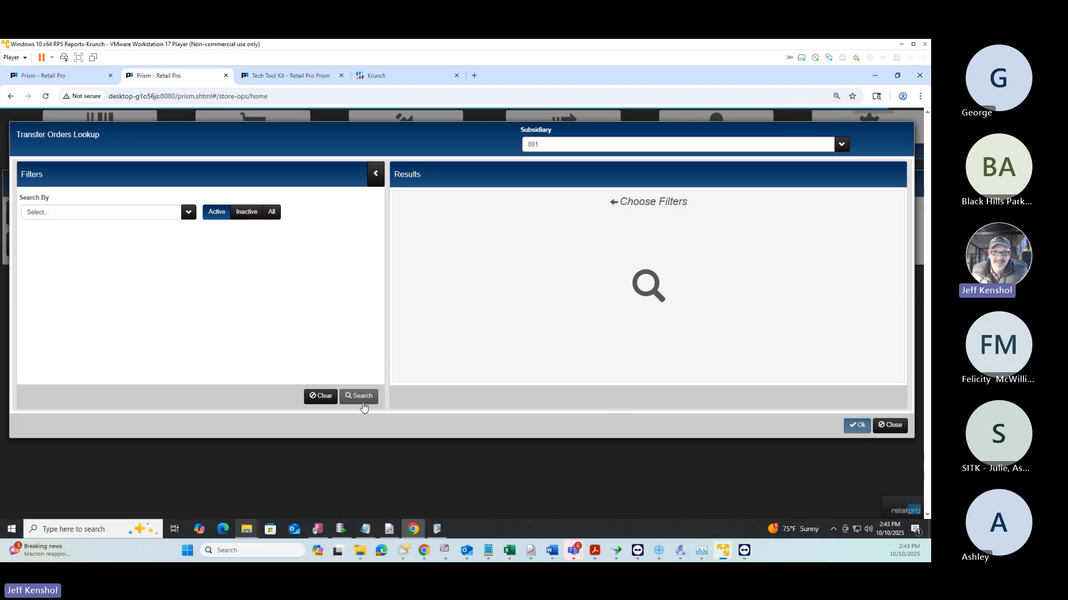
Restart the transfer orders lookup, search the active orders of subsidiary 001, and open the newest transfer order.
{"action": "left_click", "coordinate": [889, 426]}
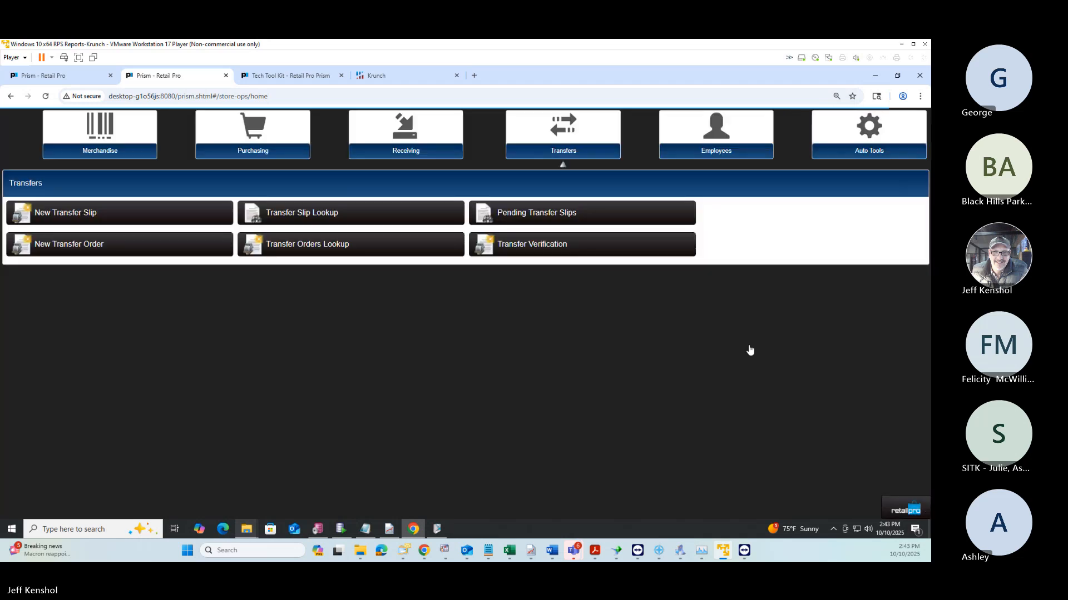
{"action": "left_click", "coordinate": [289, 246]}
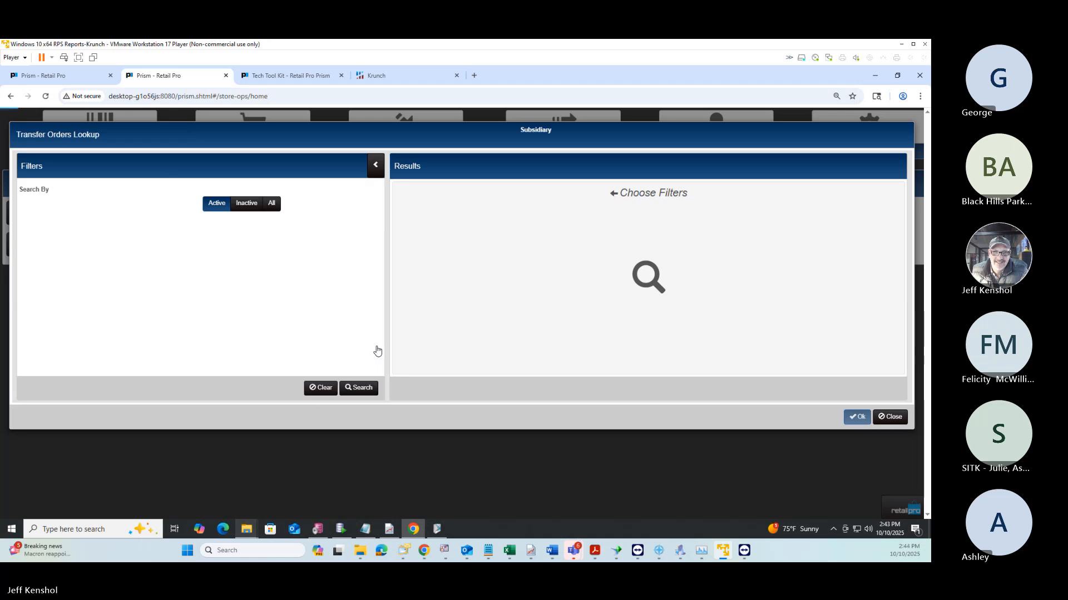
{"action": "left_click", "coordinate": [361, 389]}
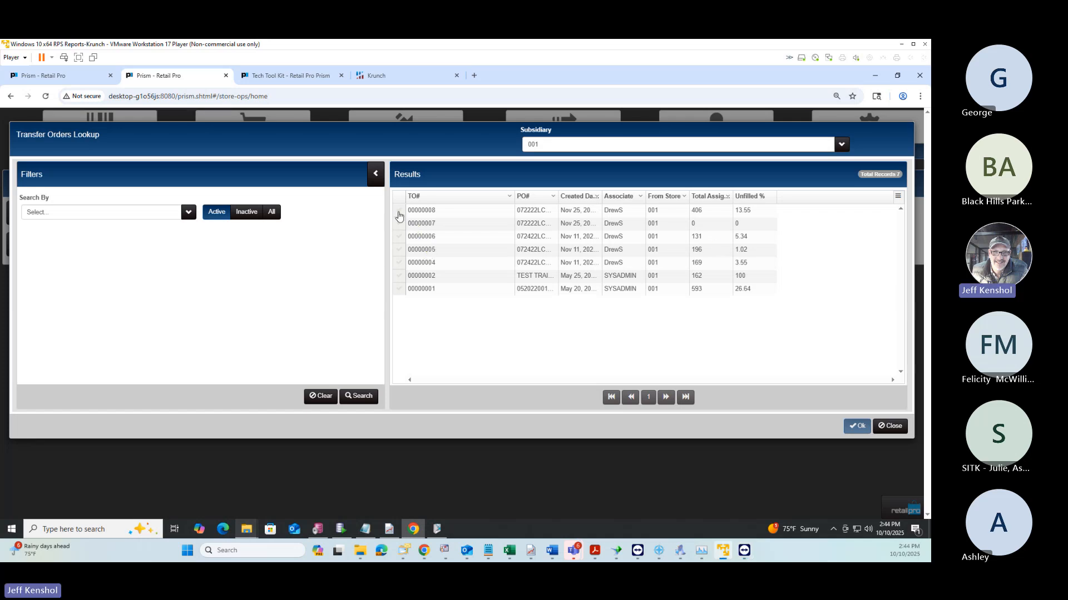
{"action": "left_click", "coordinate": [399, 211]}
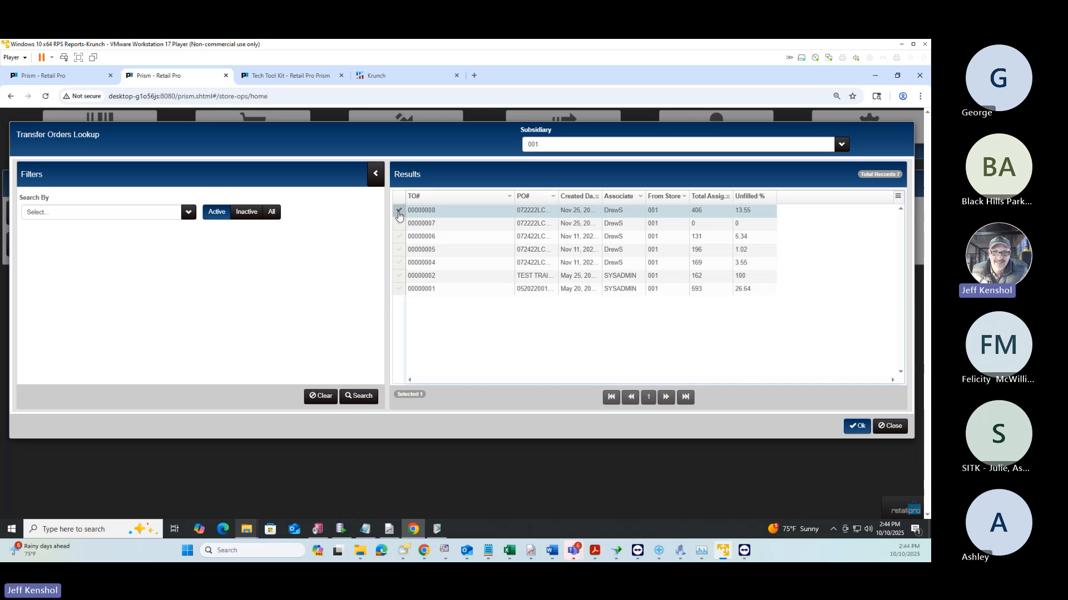
{"action": "left_click", "coordinate": [850, 428]}
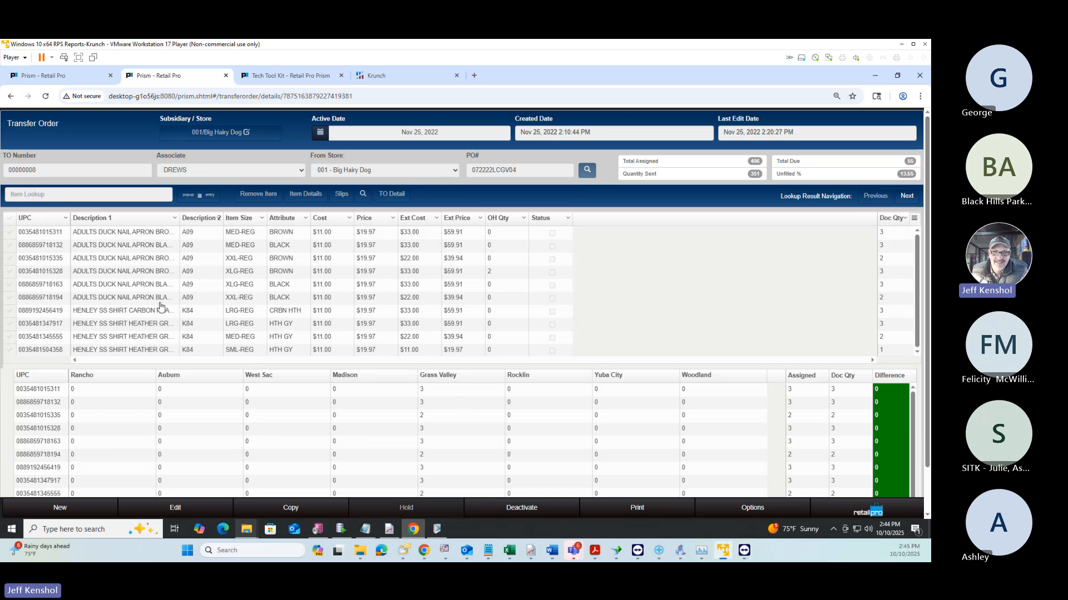
Examine the transfer order's items and per-store allocations, and select the brown XXL-REG duck nail apron.
{"action": "scroll", "coordinate": [42, 303], "scroll_direction": "down", "scroll_amount": 2}
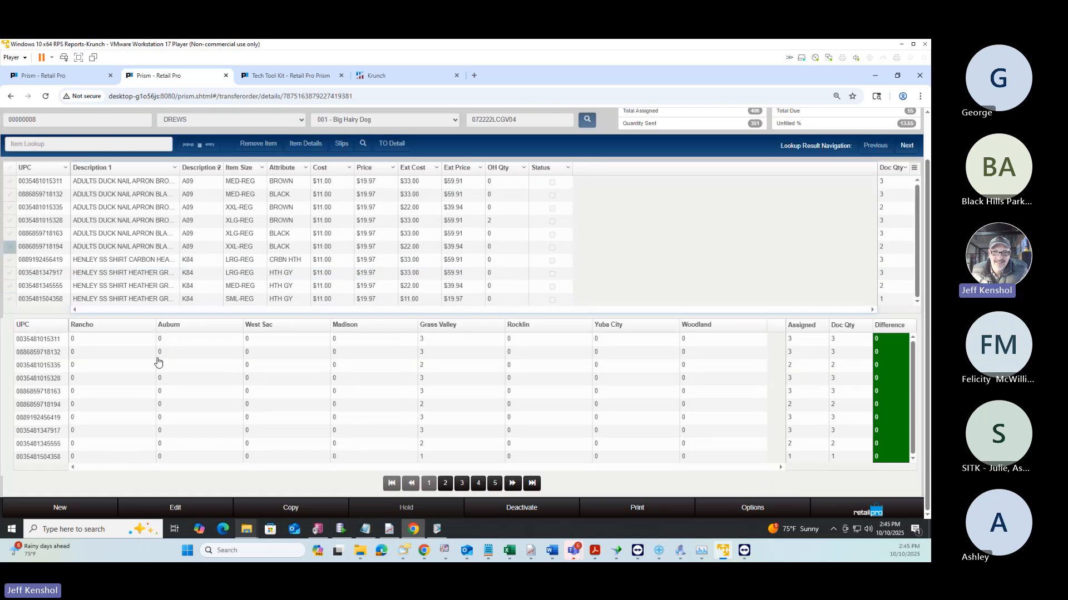
{"action": "scroll", "coordinate": [98, 243], "scroll_direction": "up", "scroll_amount": 2}
{"action": "scroll", "coordinate": [98, 243], "scroll_direction": "down", "scroll_amount": 2}
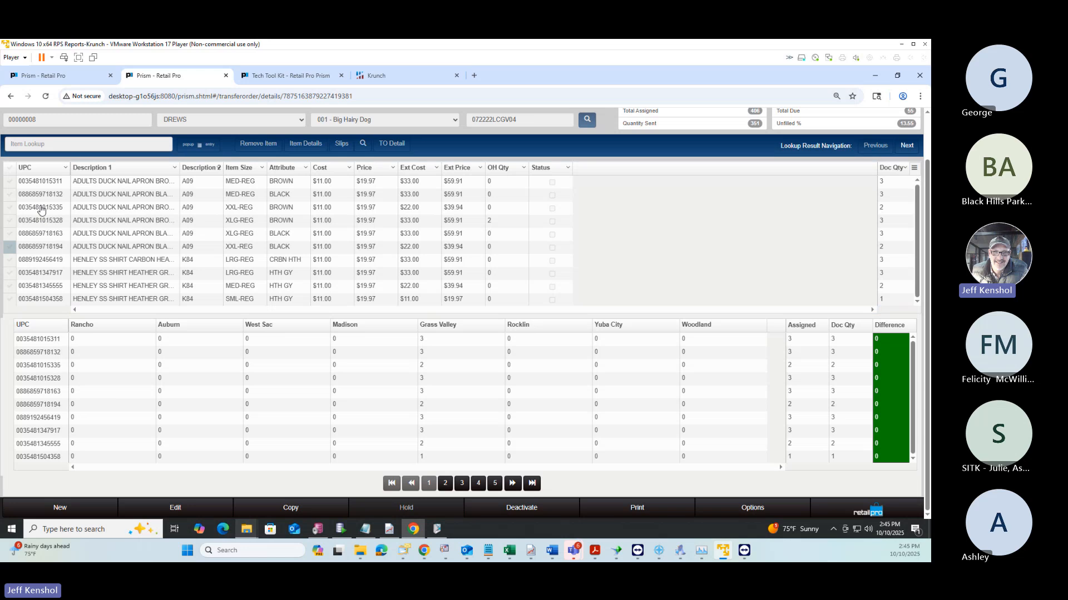
{"action": "left_click", "coordinate": [10, 209]}
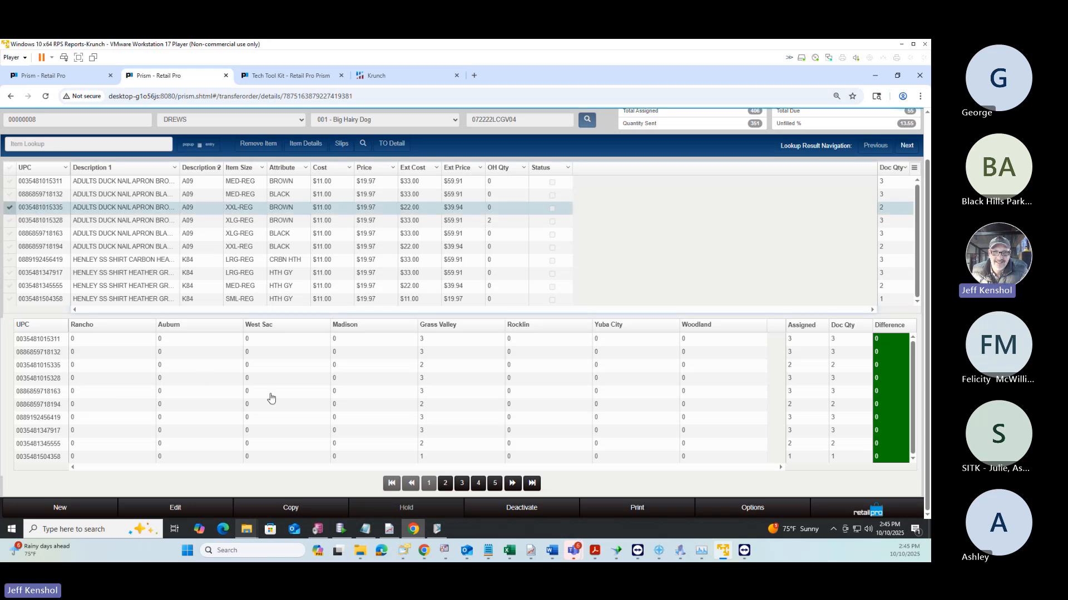
Put the transfer order in edit mode and allocate 2 brown XLG-REG duck nail aprons each to Auburn and West Sac.
{"action": "left_click", "coordinate": [172, 508]}
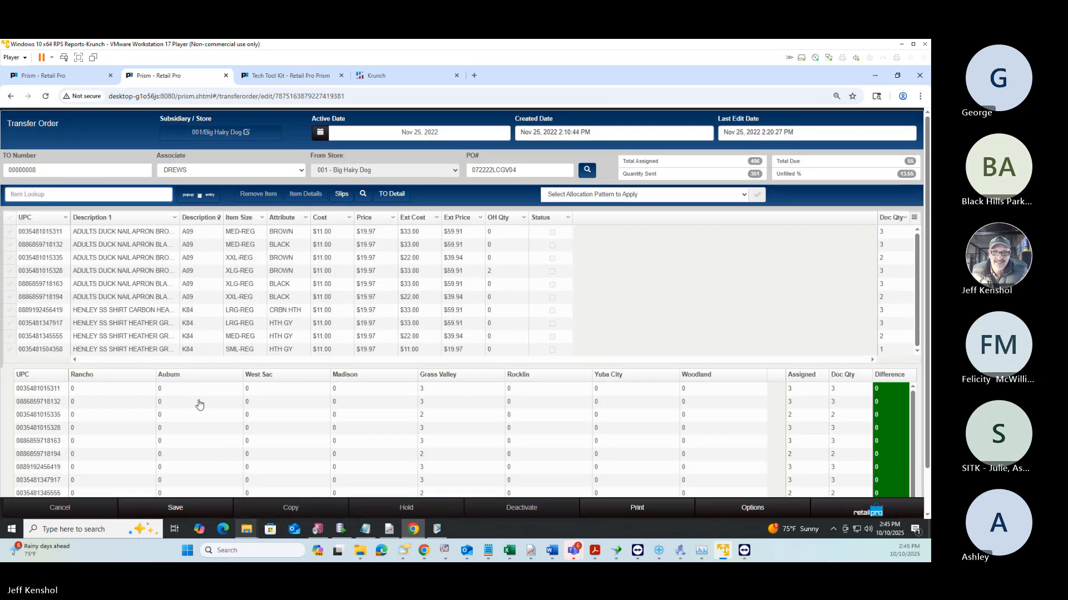
{"action": "left_click", "coordinate": [173, 428]}
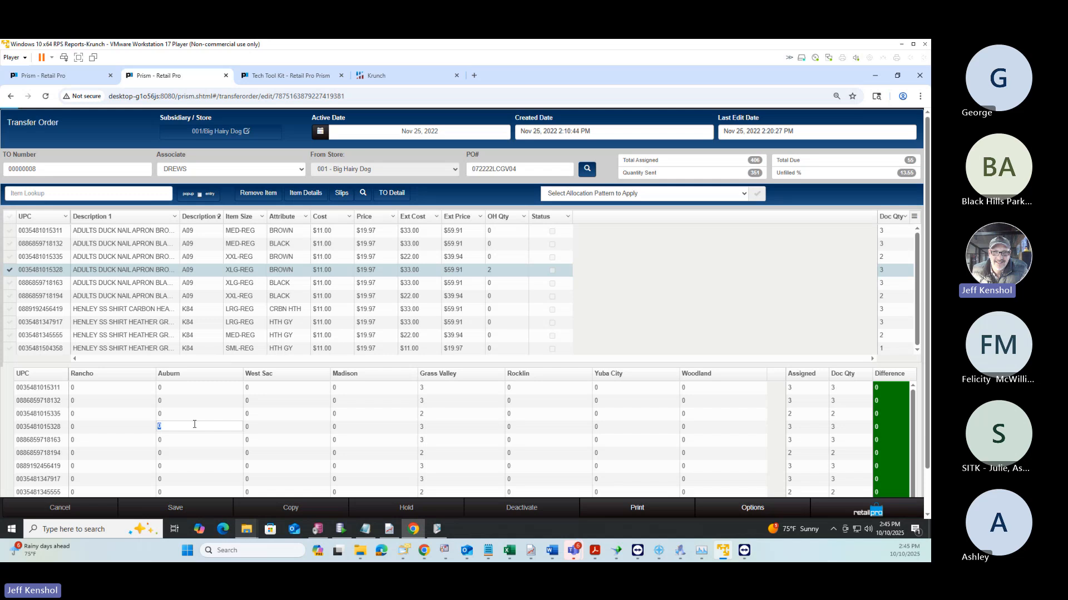
{"action": "type", "text": "2"}
{"action": "key", "text": "Tab"}
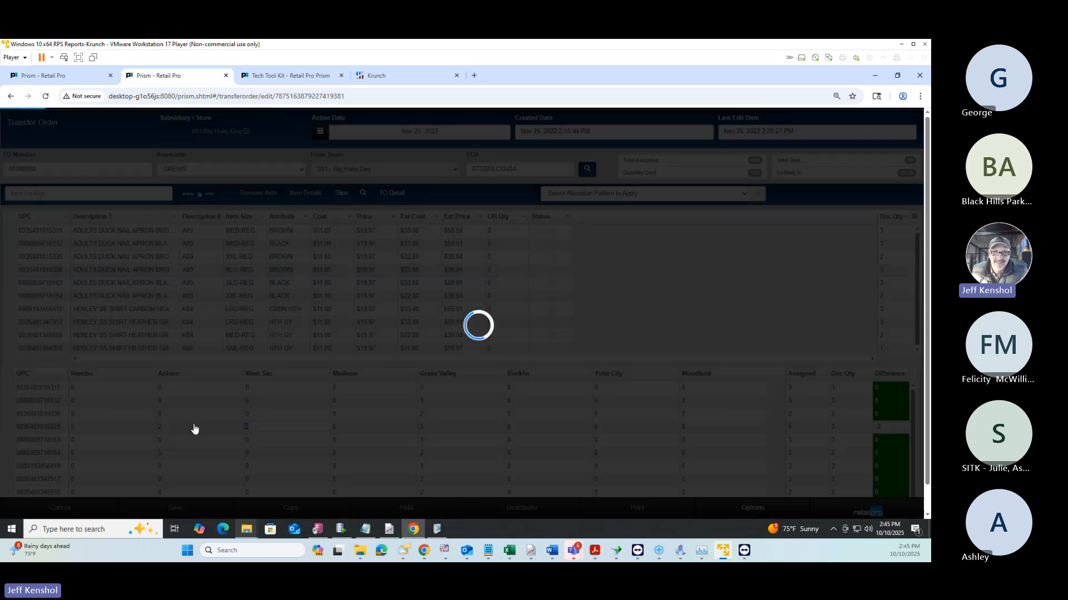
{"action": "type", "text": "2"}
{"action": "key", "text": "Tab"}
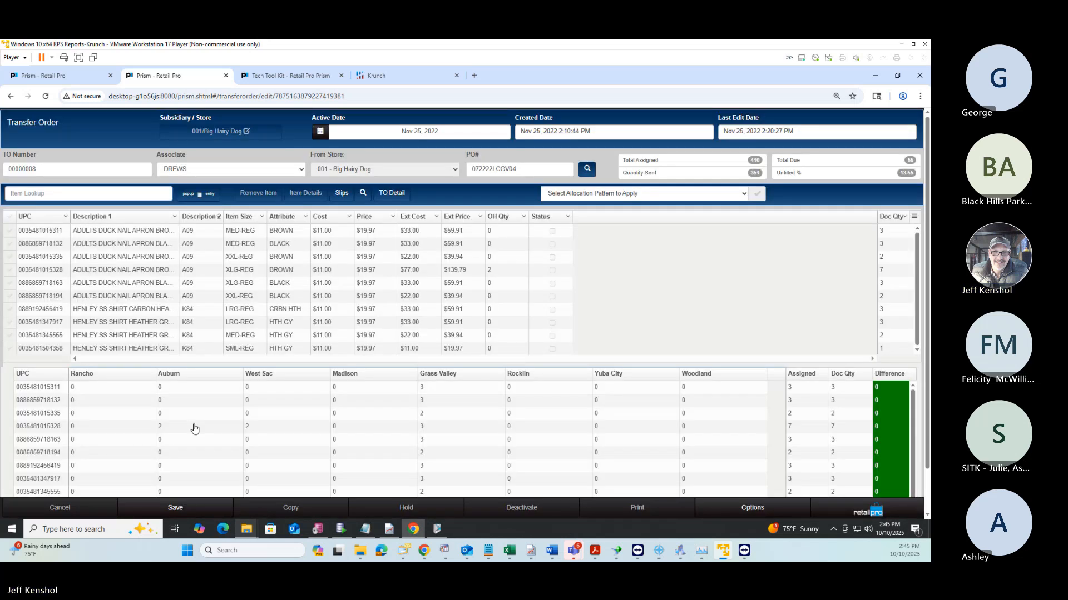
Allocate 1 brown XLG-REG duck nail apron each to Madison, Rocklin, Yuba City and Woodland.
{"action": "left_click", "coordinate": [367, 431]}
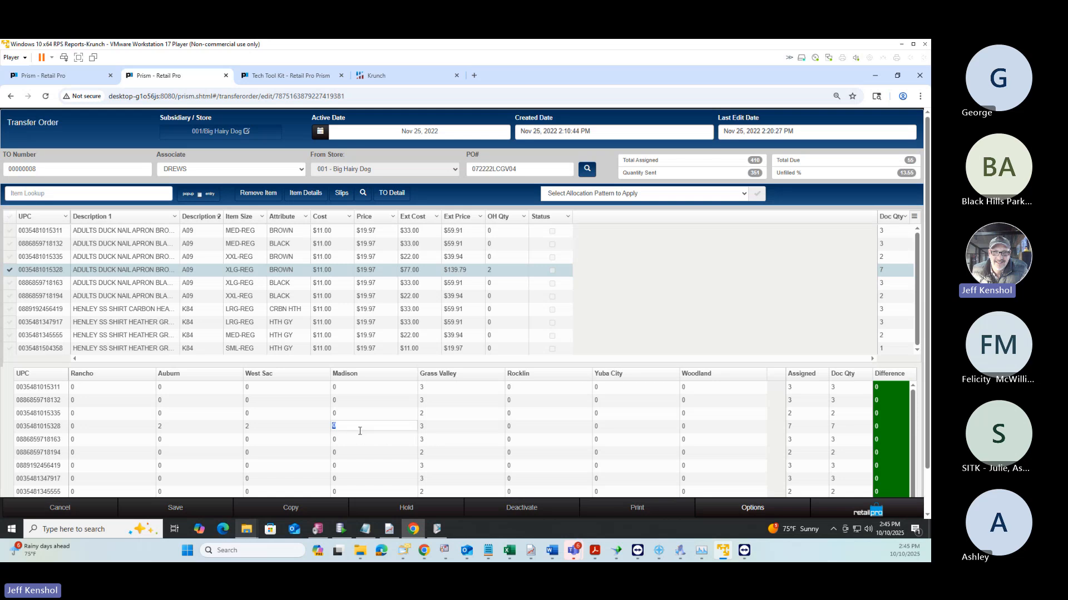
{"action": "type", "text": "1"}
{"action": "left_click", "coordinate": [519, 430]}
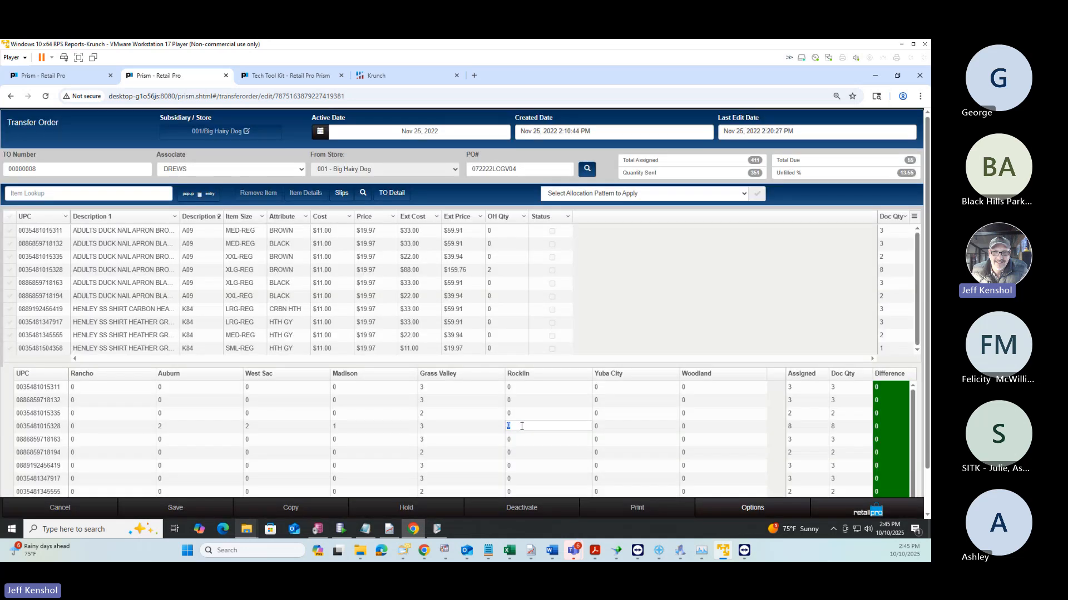
{"action": "type", "text": "1"}
{"action": "left_click", "coordinate": [605, 431]}
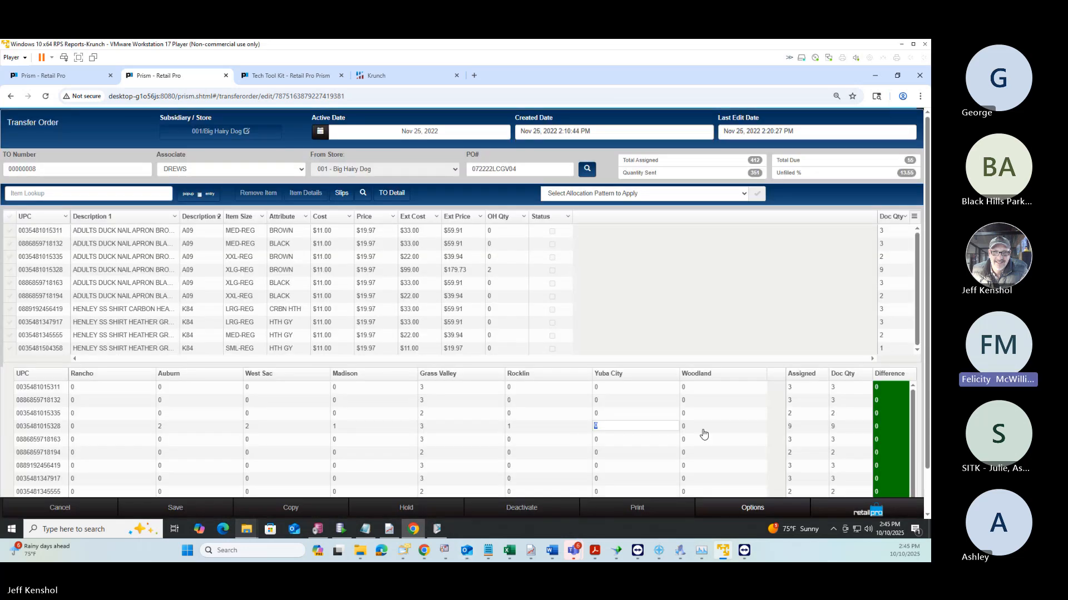
{"action": "left_click", "coordinate": [703, 431]}
{"action": "type", "text": "1"}
{"action": "left_click", "coordinate": [618, 430]}
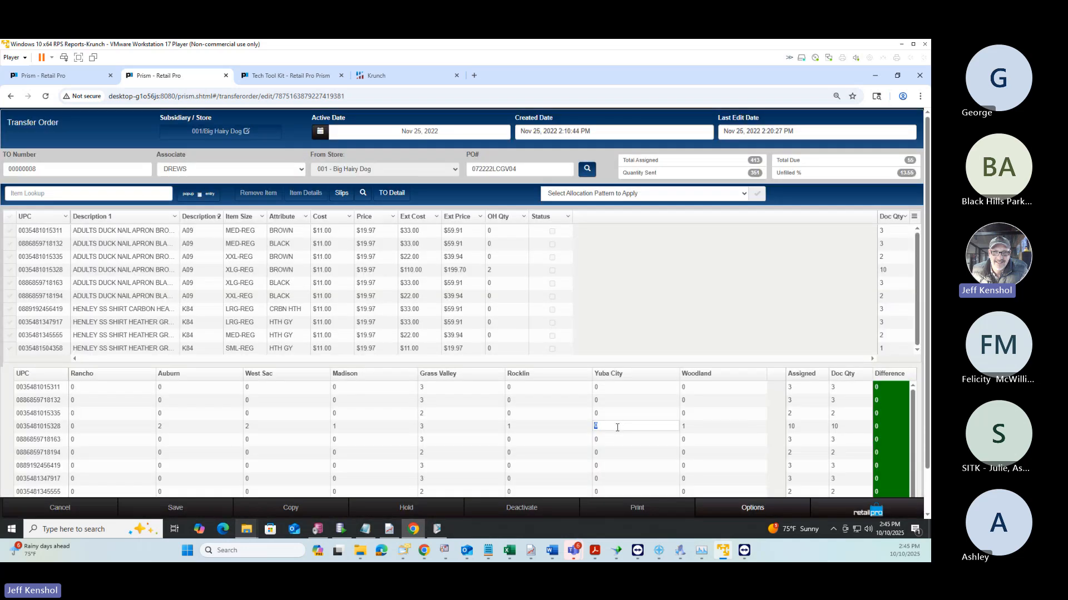
{"action": "type", "text": "1"}
{"action": "key", "text": "Tab"}
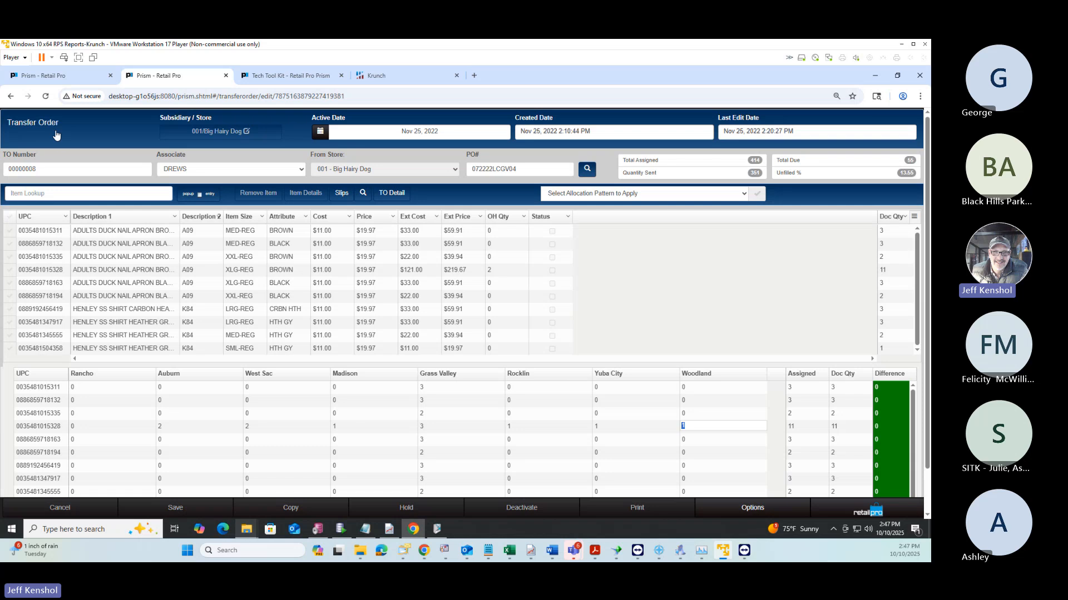
Leave the transfer order and bring up the transfer options in Store Operations.
{"action": "left_click", "coordinate": [849, 517]}
{"action": "left_click", "coordinate": [849, 518]}
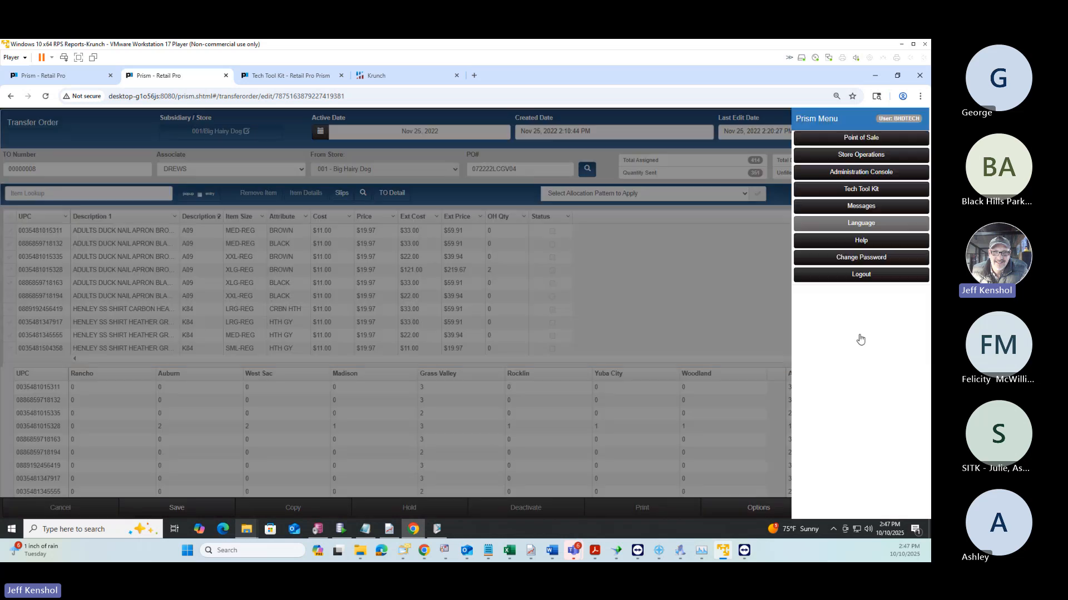
{"action": "left_click", "coordinate": [849, 156]}
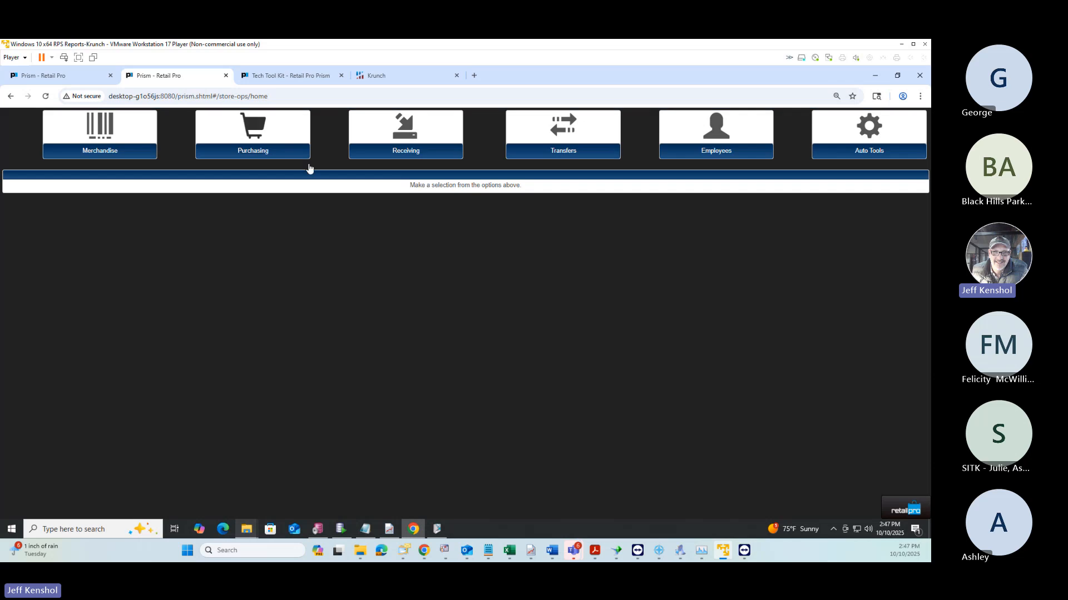
{"action": "left_click", "coordinate": [563, 130]}
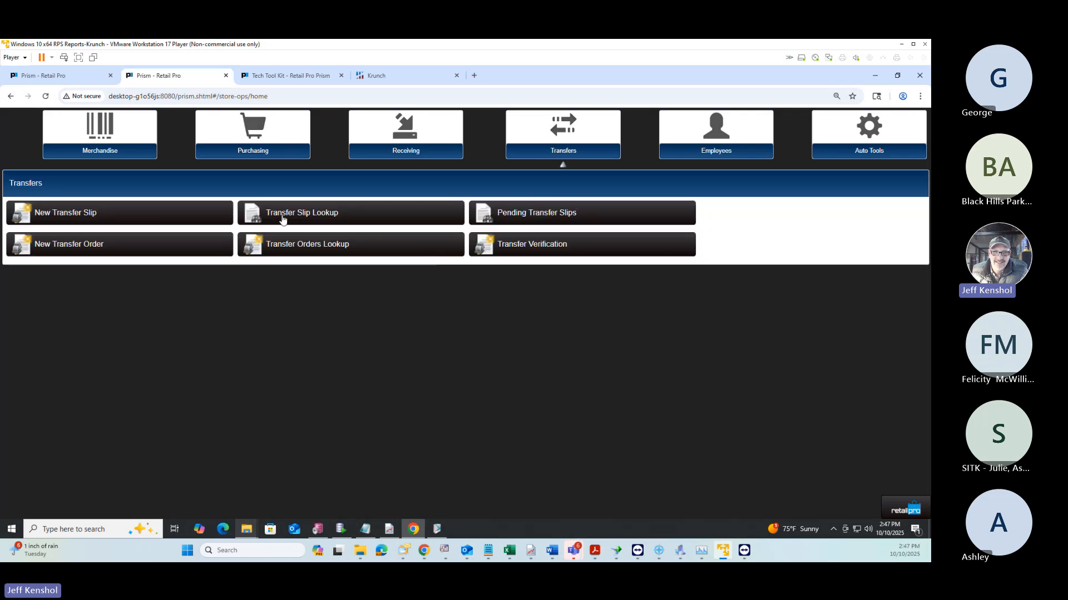
{"action": "left_click", "coordinate": [283, 222]}
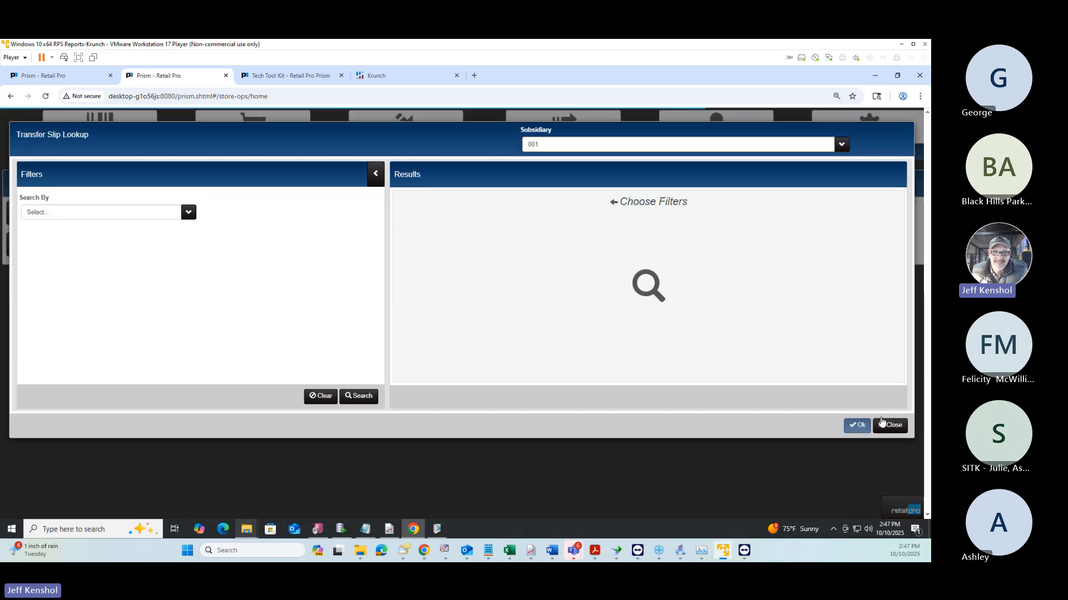
{"action": "left_click", "coordinate": [893, 426]}
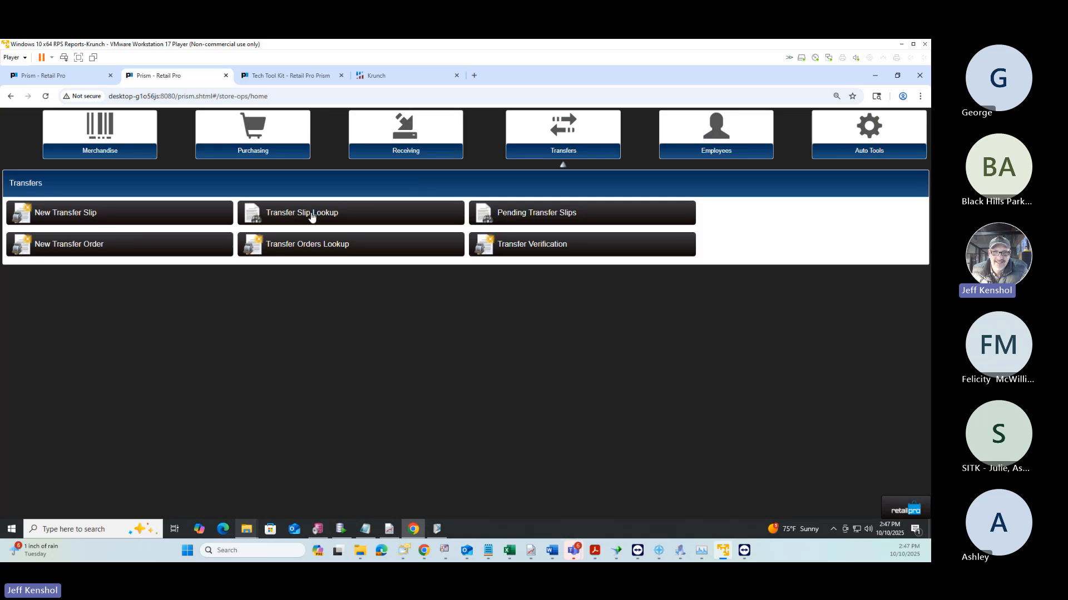
{"action": "left_click", "coordinate": [344, 216]}
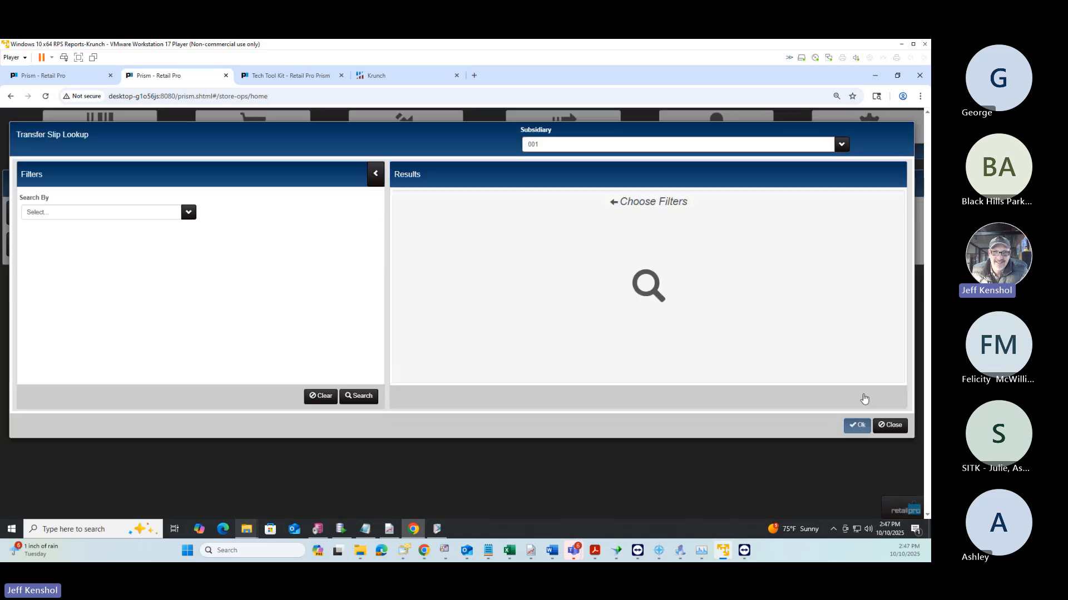
{"action": "left_click", "coordinate": [890, 427]}
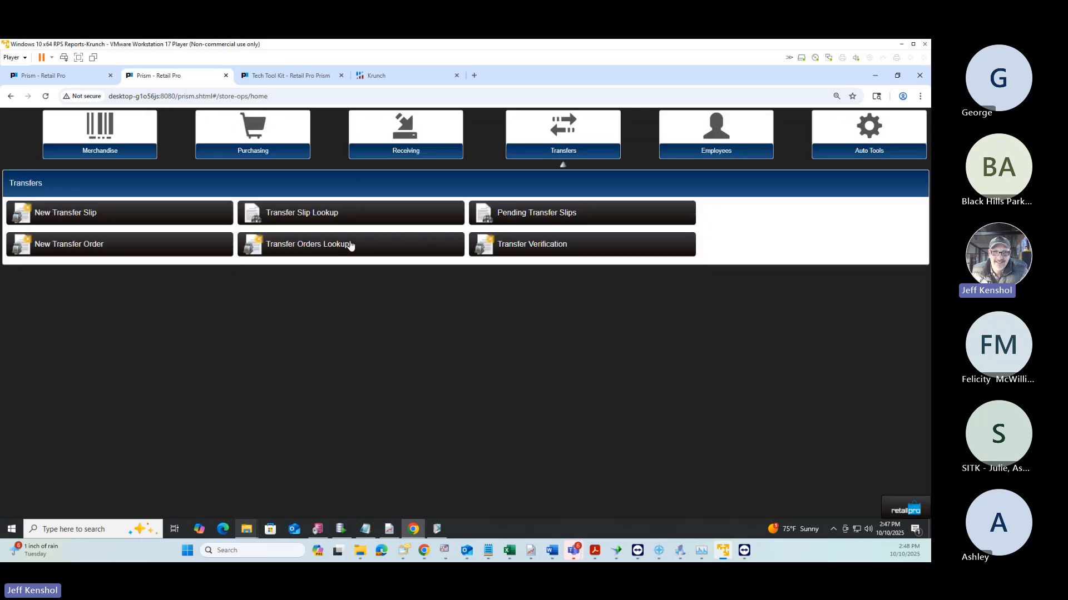
Search the pending transfer slips of subsidiary 001, open the one created Oct 7, 2025, and put it on hold.
{"action": "left_click", "coordinate": [538, 218]}
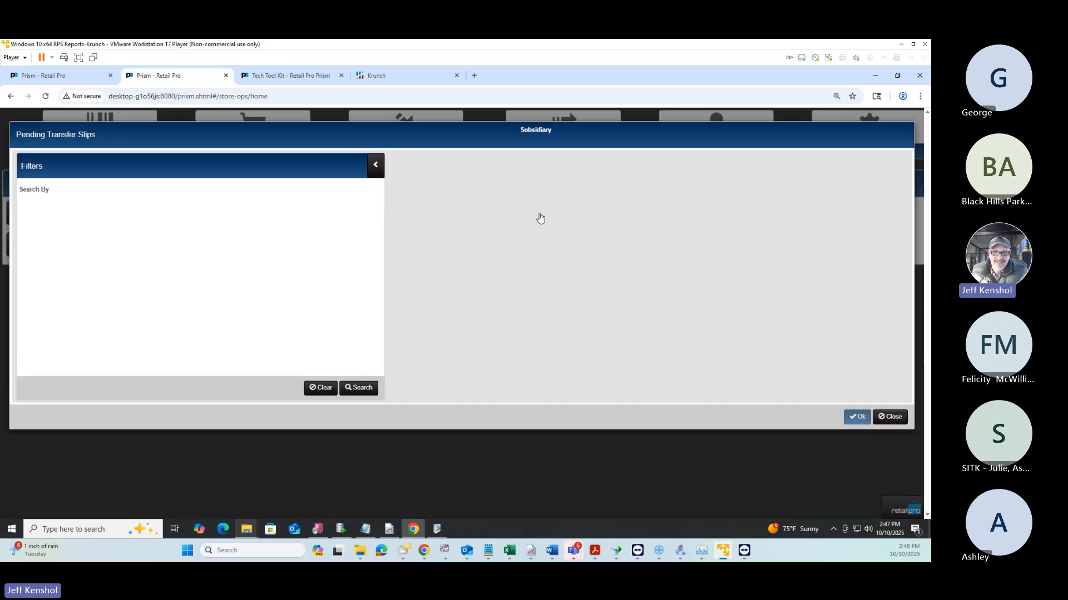
{"action": "left_click", "coordinate": [360, 398]}
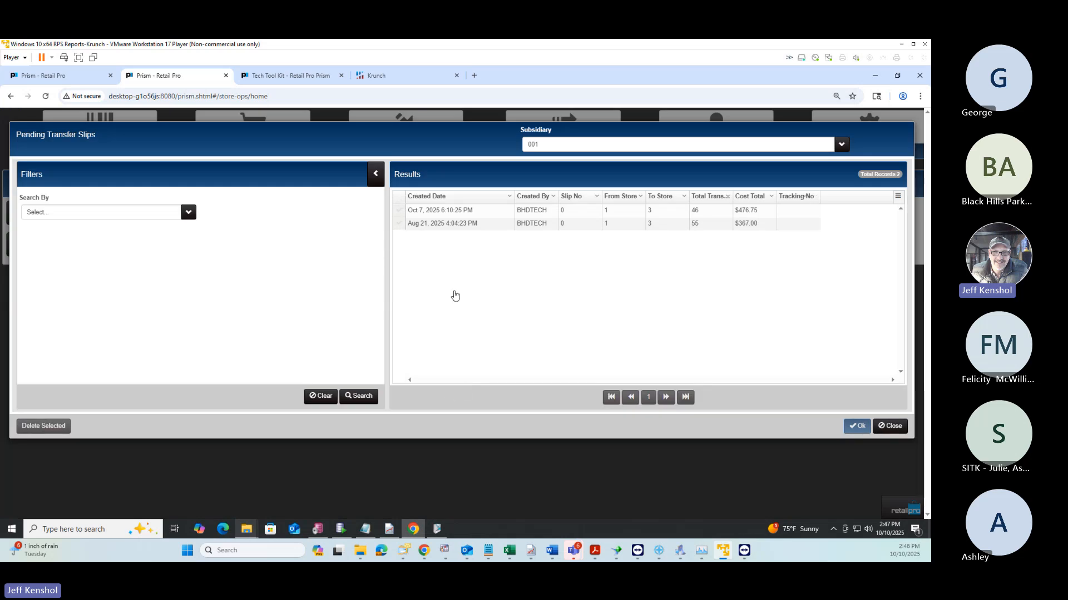
{"action": "left_click", "coordinate": [398, 211]}
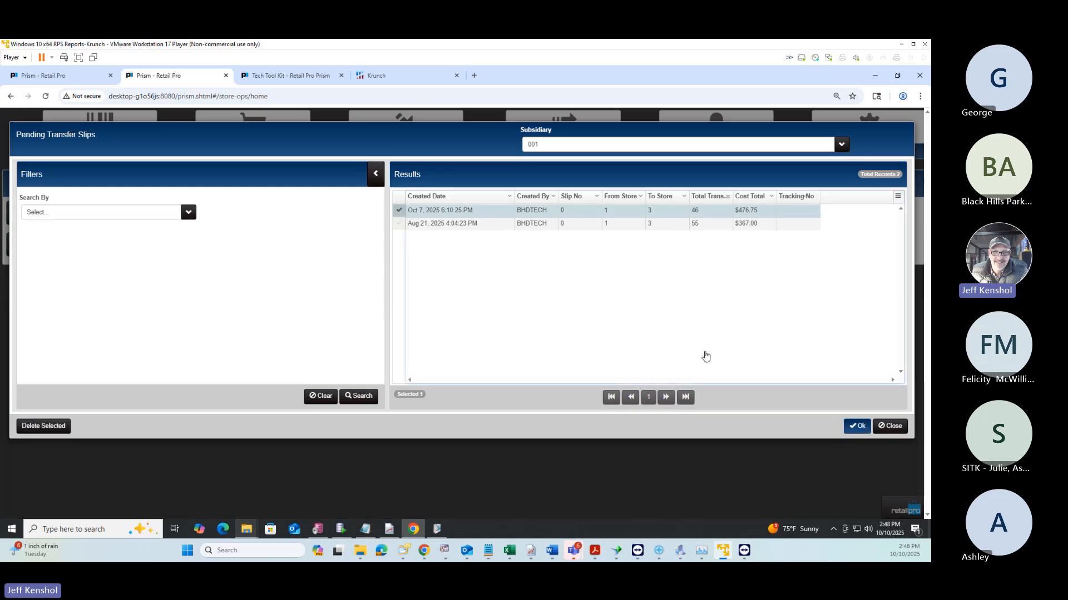
{"action": "left_click", "coordinate": [857, 427]}
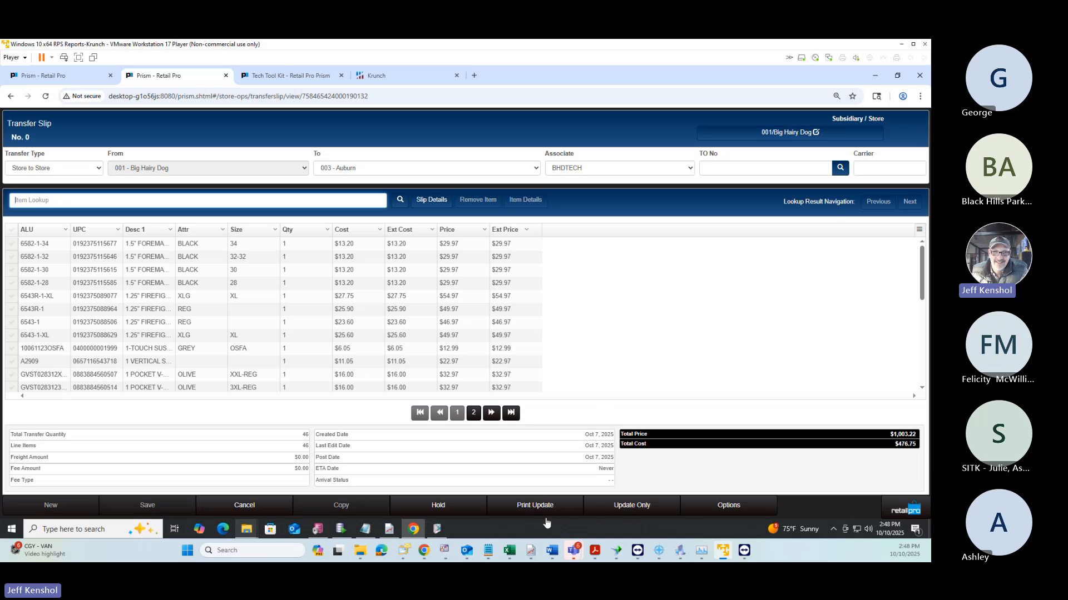
{"action": "left_click", "coordinate": [450, 513]}
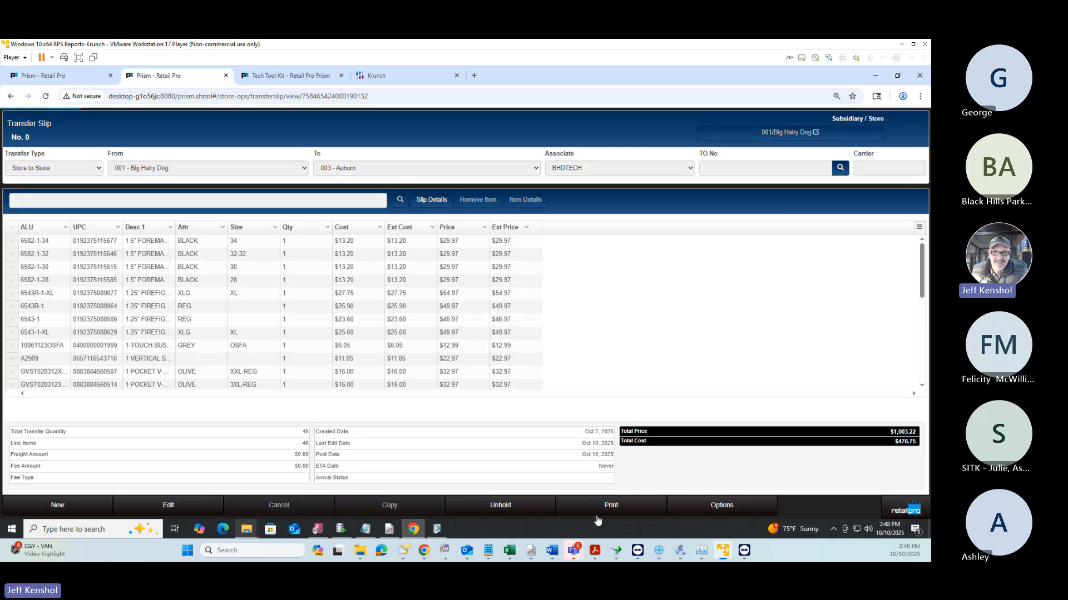
Preview the transfer slip's printout with the Slip print design, look through its item list, and close the print dialog.
{"action": "left_click", "coordinate": [617, 508]}
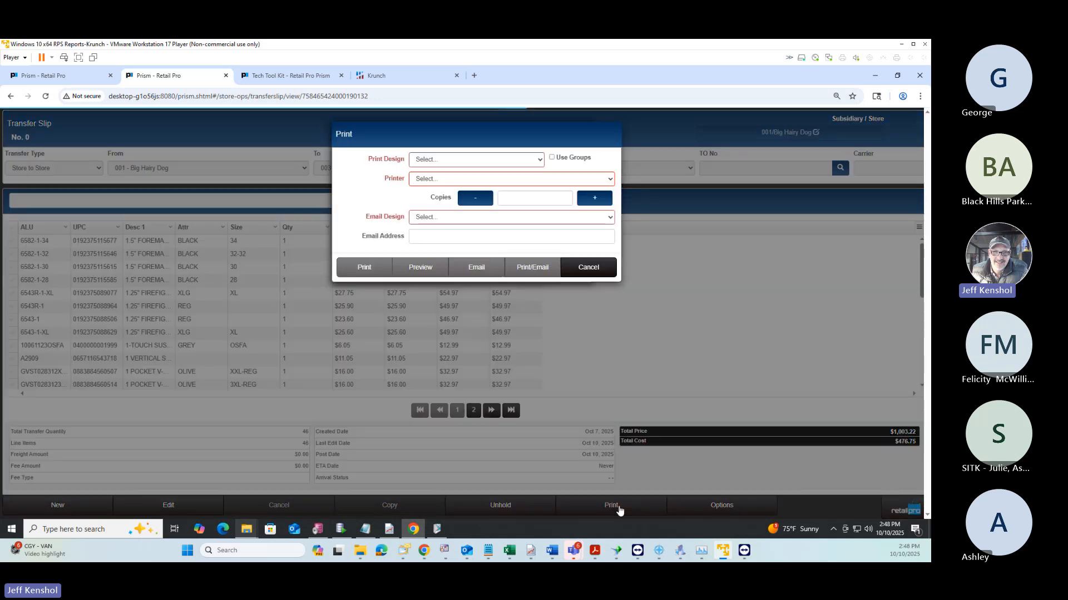
{"action": "left_click", "coordinate": [445, 157]}
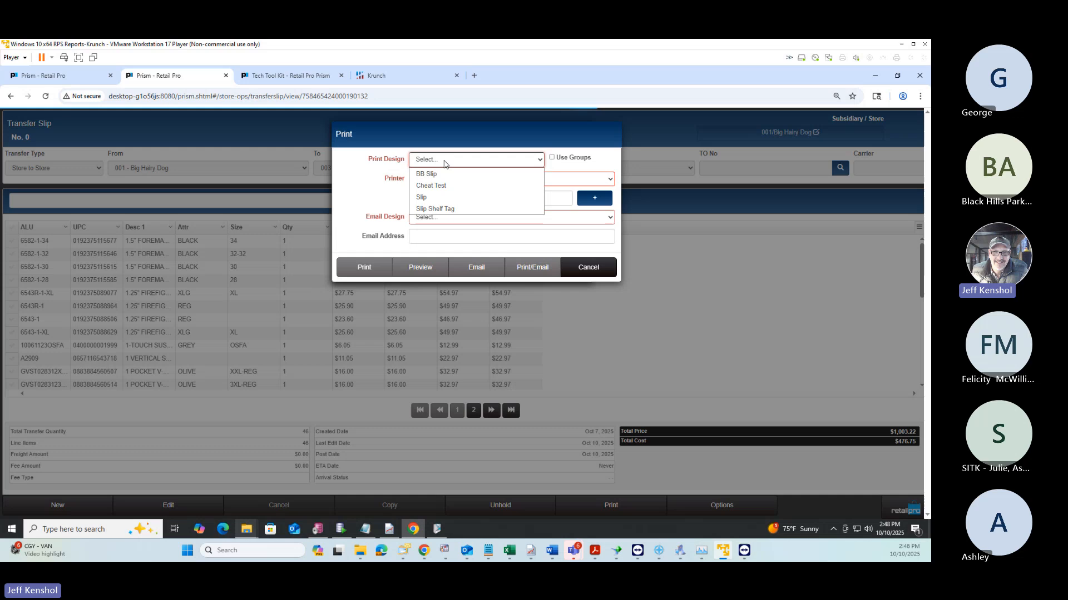
{"action": "left_click", "coordinate": [436, 198]}
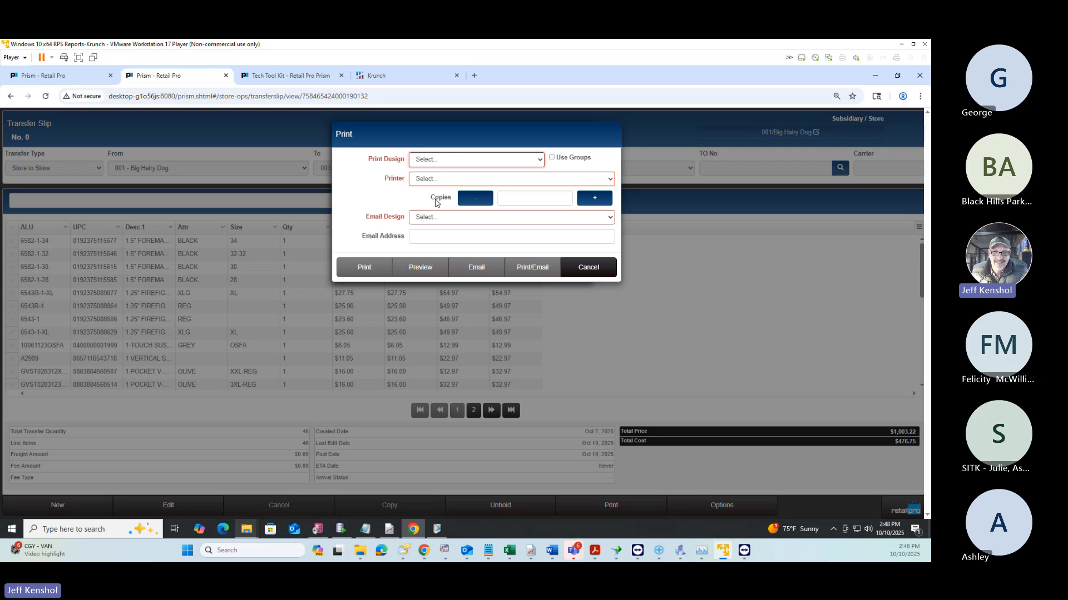
{"action": "left_click", "coordinate": [436, 269]}
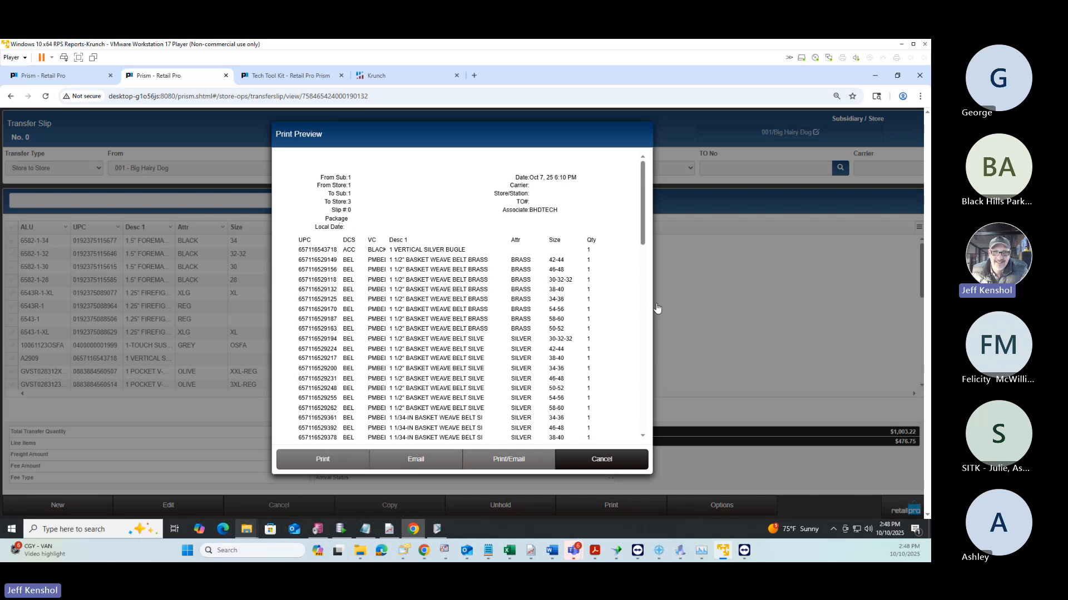
{"action": "scroll", "coordinate": [421, 272], "scroll_direction": "down", "scroll_amount": 10}
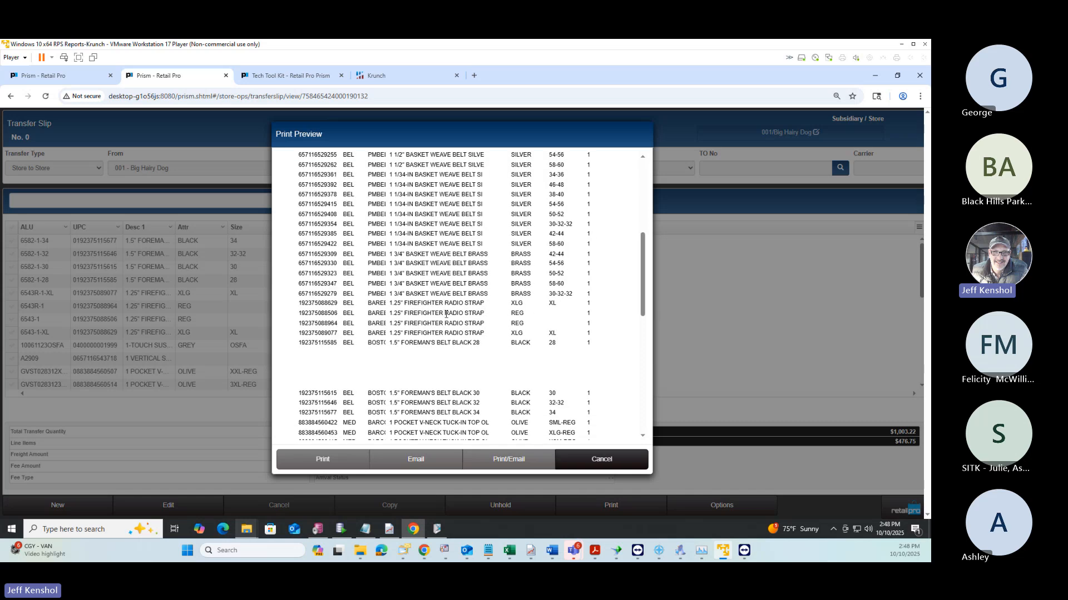
{"action": "scroll", "coordinate": [466, 323], "scroll_direction": "up", "scroll_amount": 10}
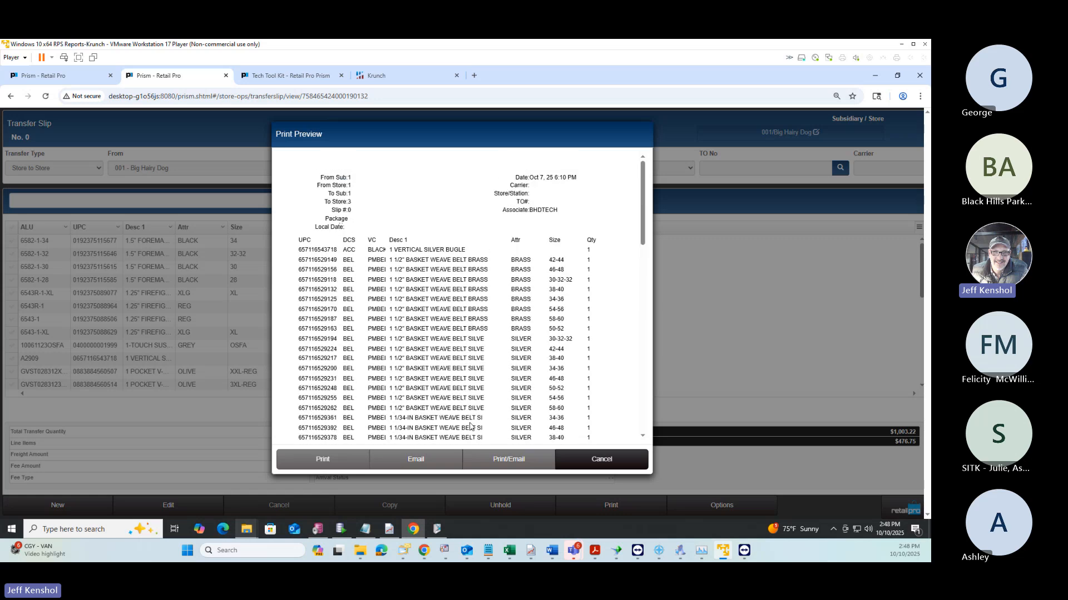
{"action": "left_click", "coordinate": [609, 462]}
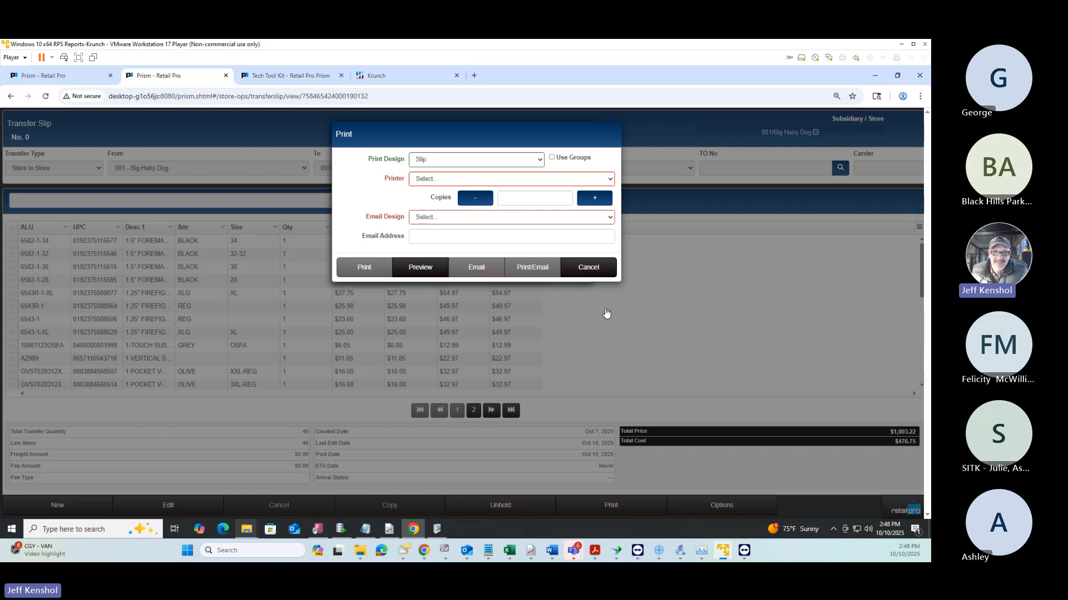
{"action": "left_click", "coordinate": [601, 276]}
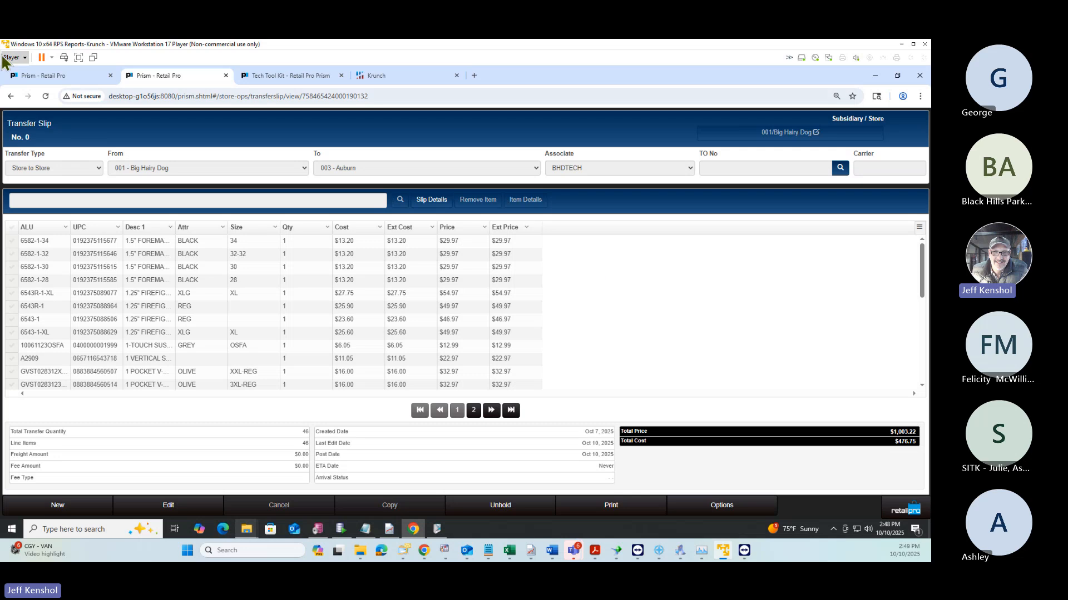
Return to the first browser tab, leave the Auto TO configuration, and bring up the Store Operations transfer options.
{"action": "left_click", "coordinate": [52, 80]}
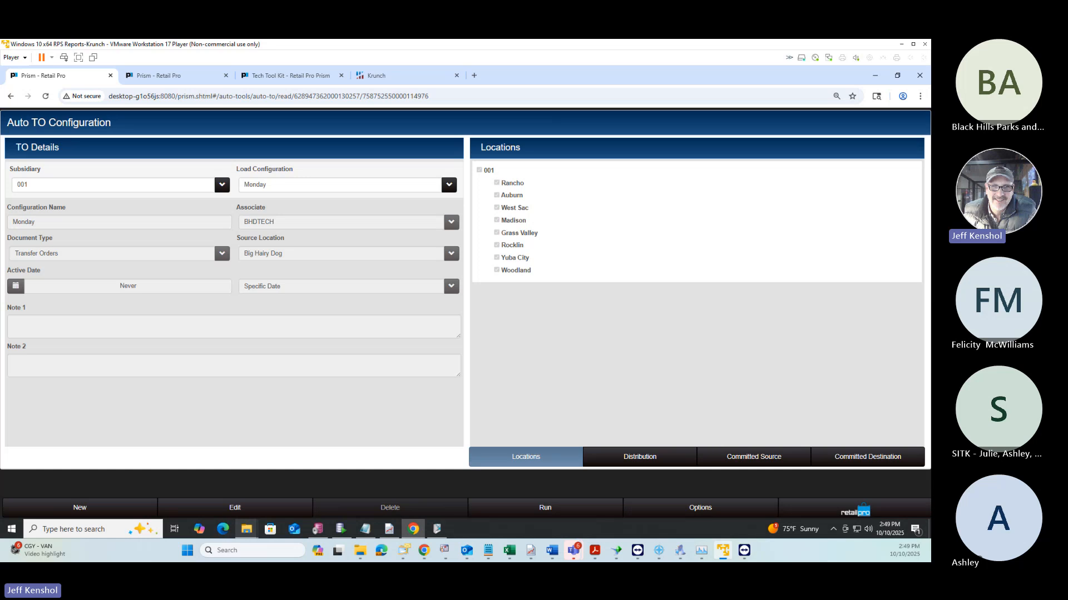
{"action": "left_click", "coordinate": [820, 509]}
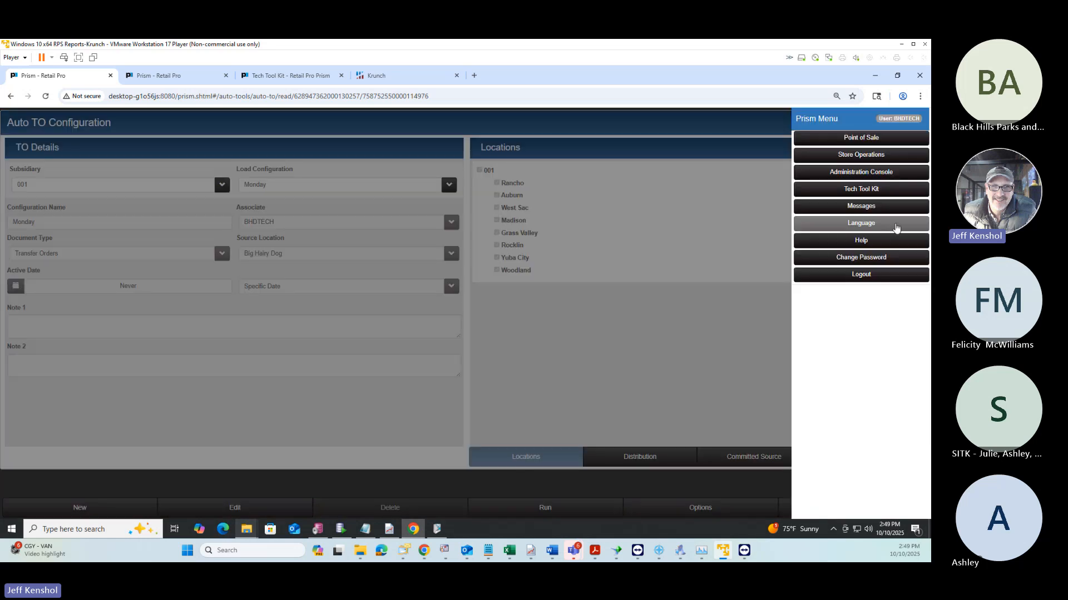
{"action": "left_click", "coordinate": [833, 157]}
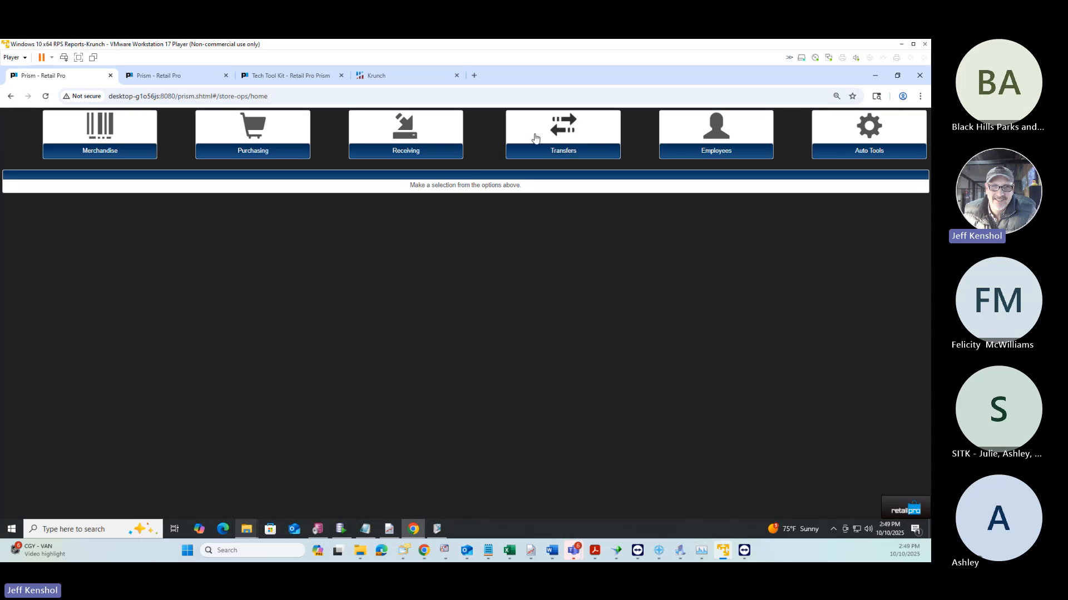
{"action": "left_click", "coordinate": [535, 139]}
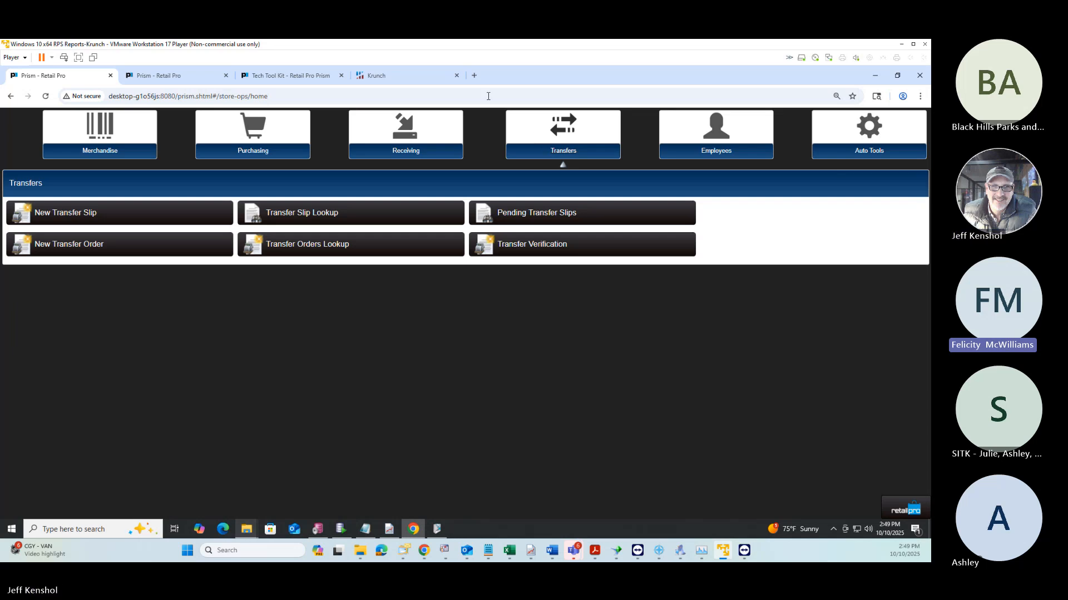
{"action": "left_click", "coordinate": [109, 530]}
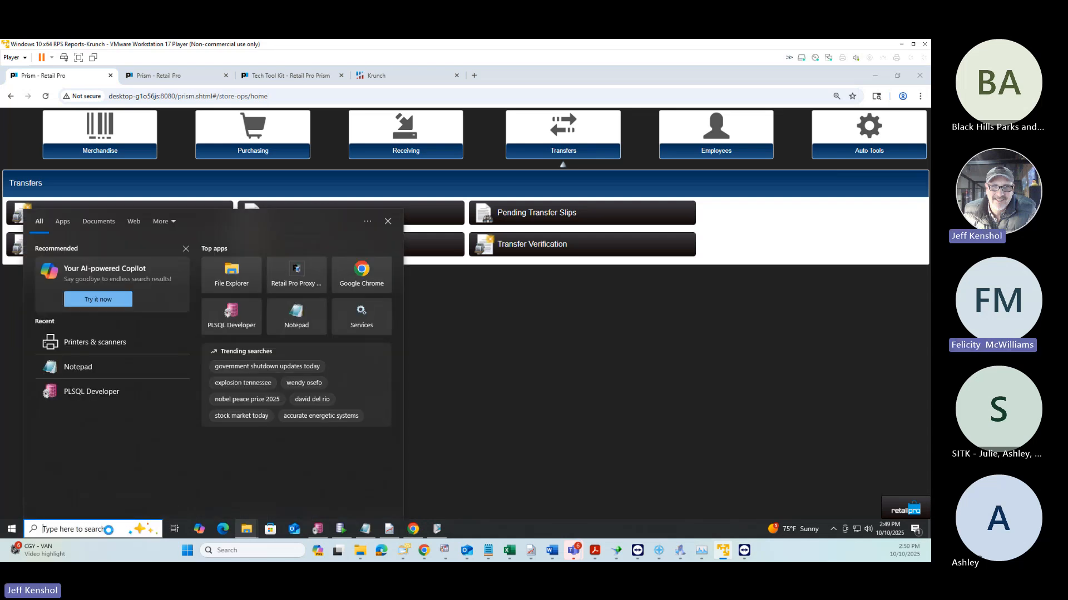
{"action": "left_click", "coordinate": [521, 441]}
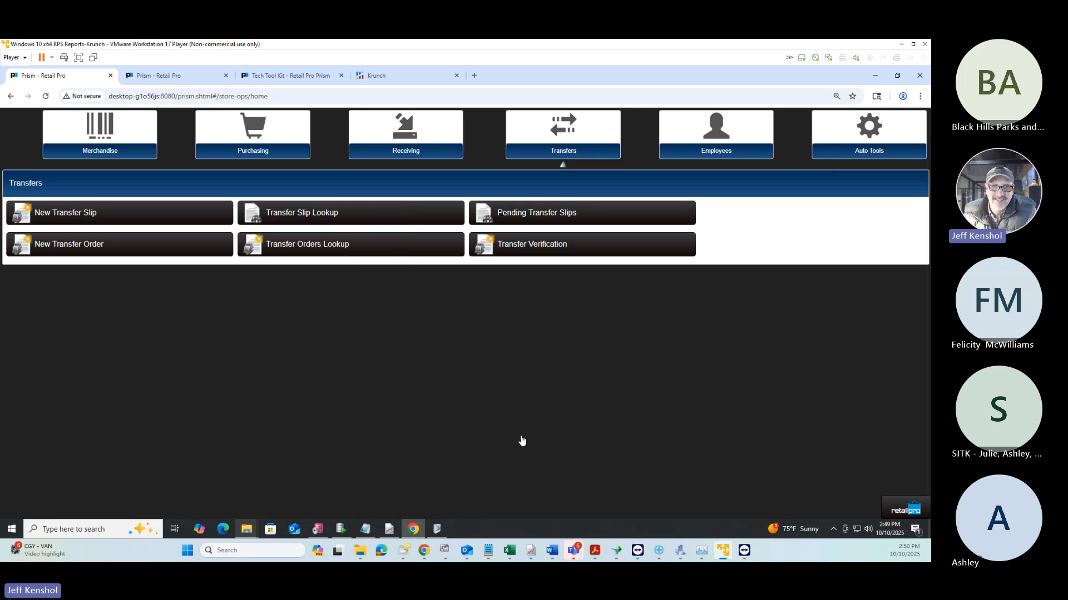